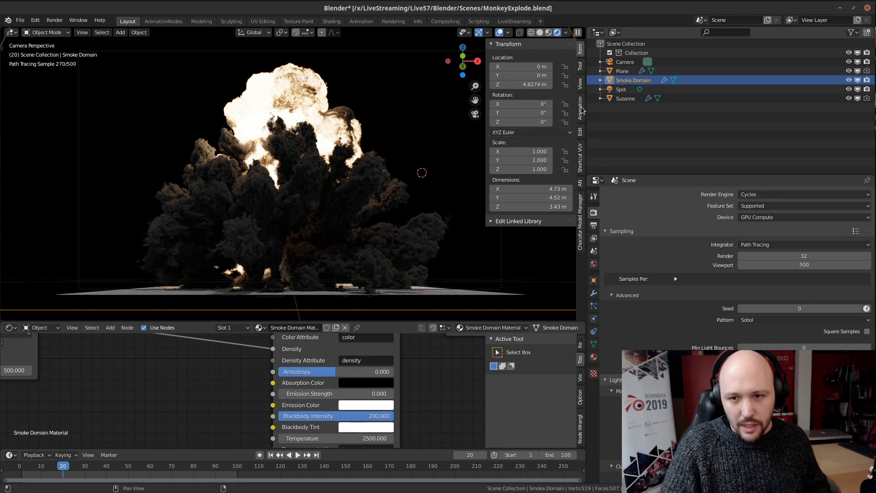
Step: Review Suzanne's fluid flow settings and the Smoke Domain's gas, dissolve, fire, adaptive domain, noise and cache settings
{"action": "left_click", "coordinate": [624, 99]}
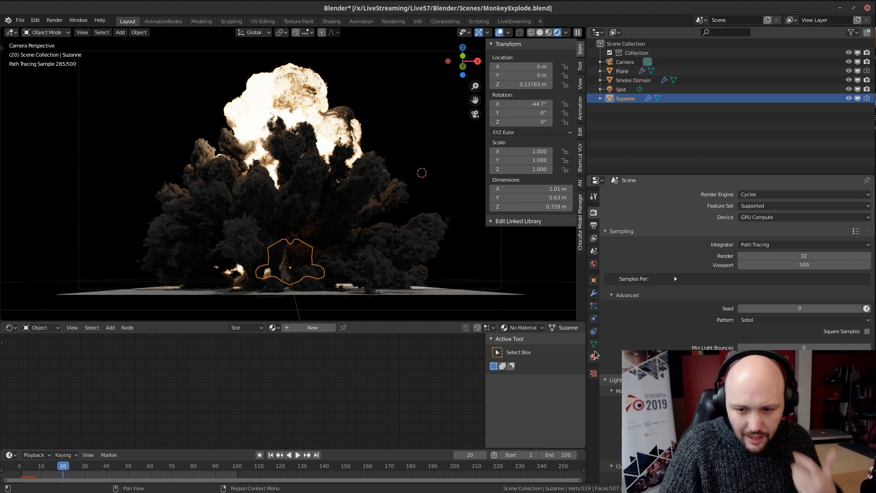
{"action": "left_click", "coordinate": [594, 331]}
{"action": "left_click", "coordinate": [594, 318]}
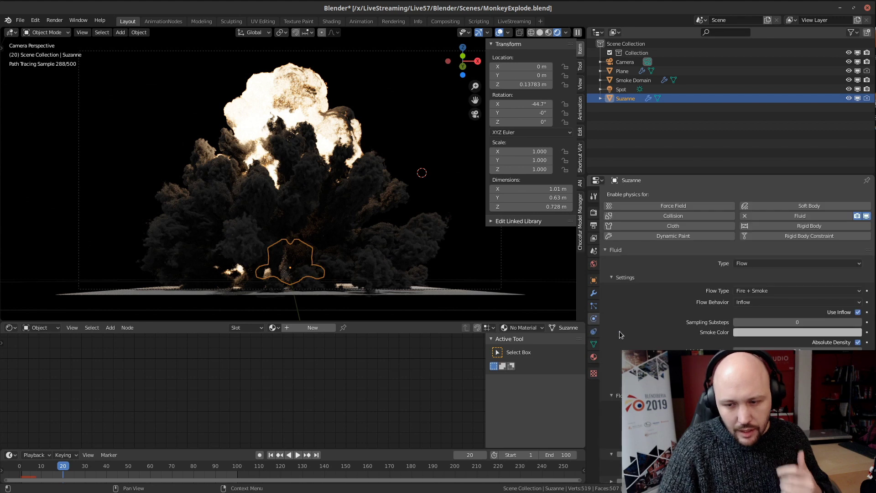
{"action": "left_click", "coordinate": [628, 80]}
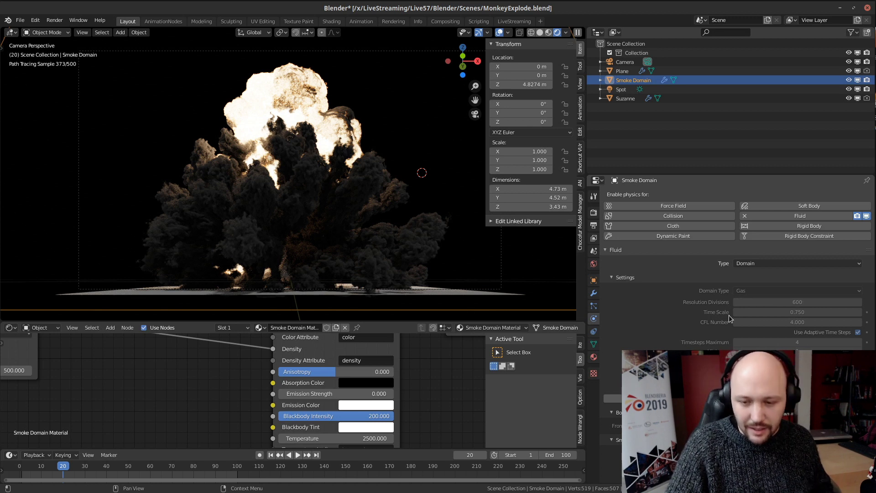
{"action": "scroll", "coordinate": [694, 310], "scroll_direction": "down", "scroll_amount": 10}
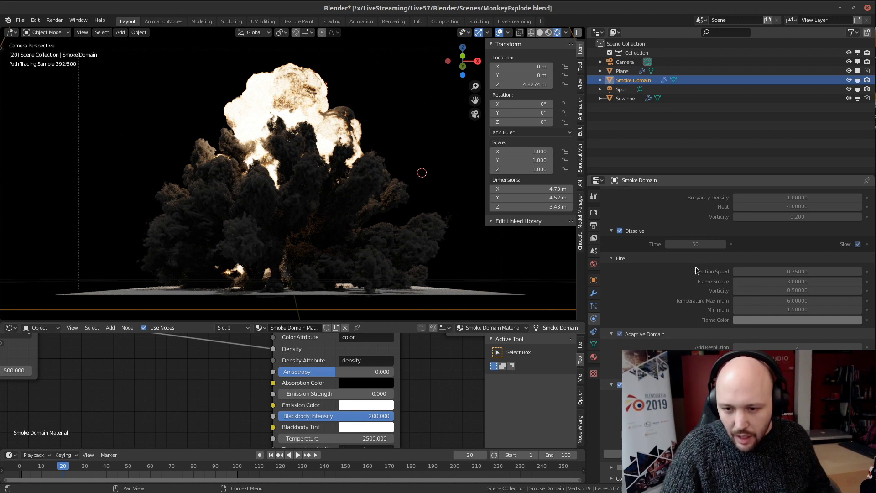
{"action": "scroll", "coordinate": [695, 269], "scroll_direction": "down", "scroll_amount": 5}
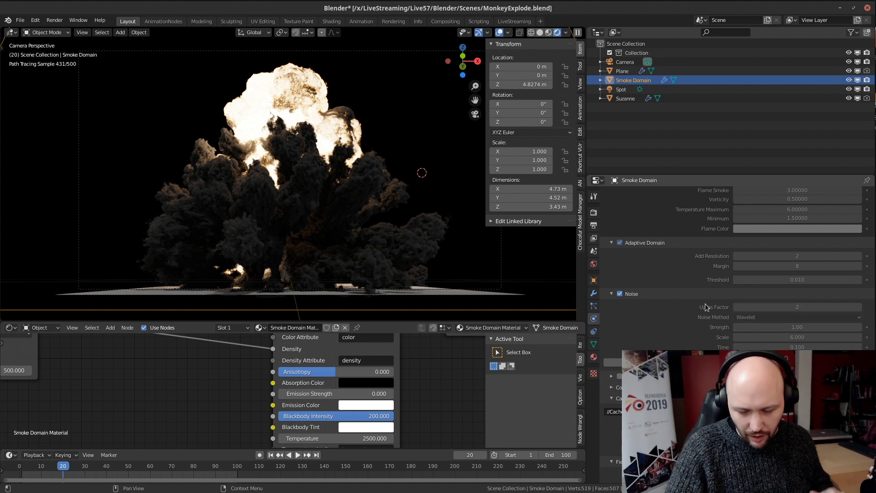
{"action": "scroll", "coordinate": [705, 307], "scroll_direction": "down", "scroll_amount": 10}
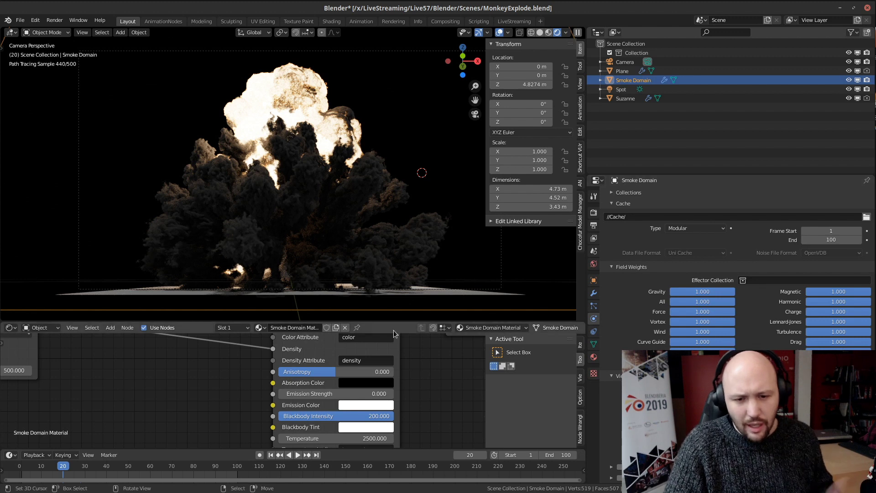
Step: Enlarge the shader editor and limit the viewport render to a region framing the whole explosion in the camera view
{"action": "left_click_drag", "start_coordinate": [393, 322], "coordinate": [393, 256]}
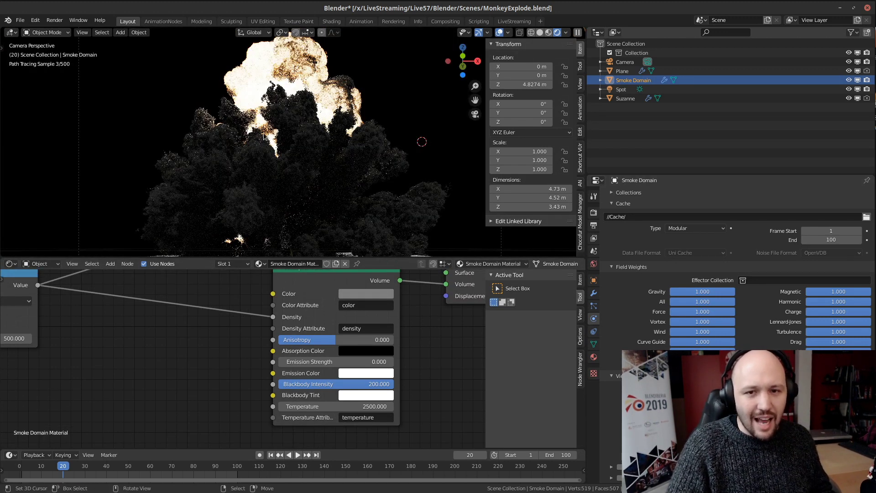
{"action": "scroll", "coordinate": [269, 141], "scroll_direction": "down", "scroll_amount": 3}
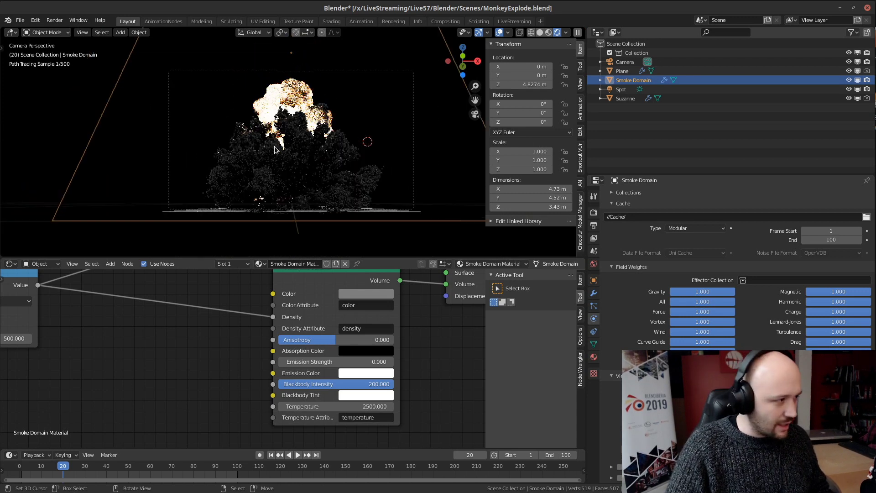
{"action": "key", "text": "ctrl+b"}
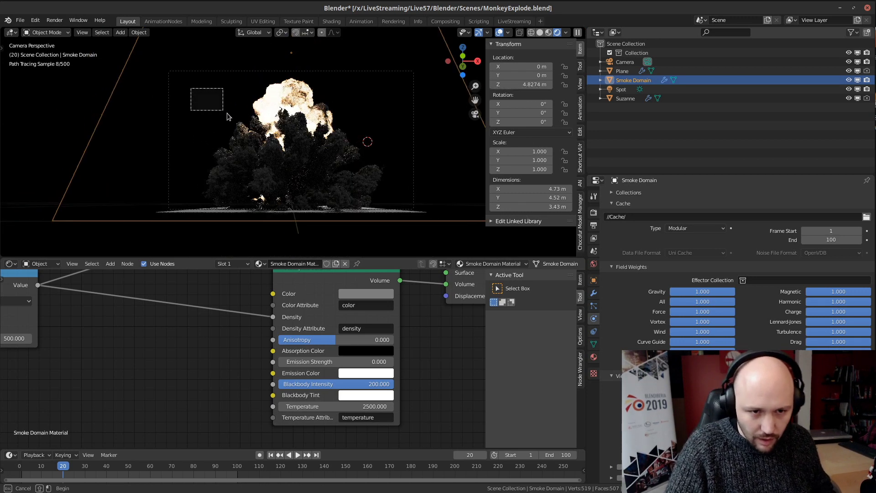
{"action": "left_click_drag", "start_coordinate": [190, 88], "coordinate": [395, 209]}
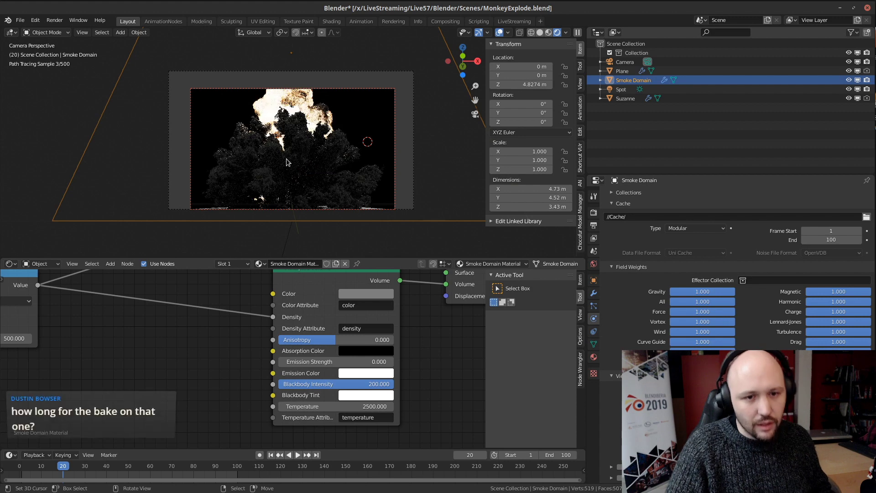
{"action": "key", "text": "ctrl+b"}
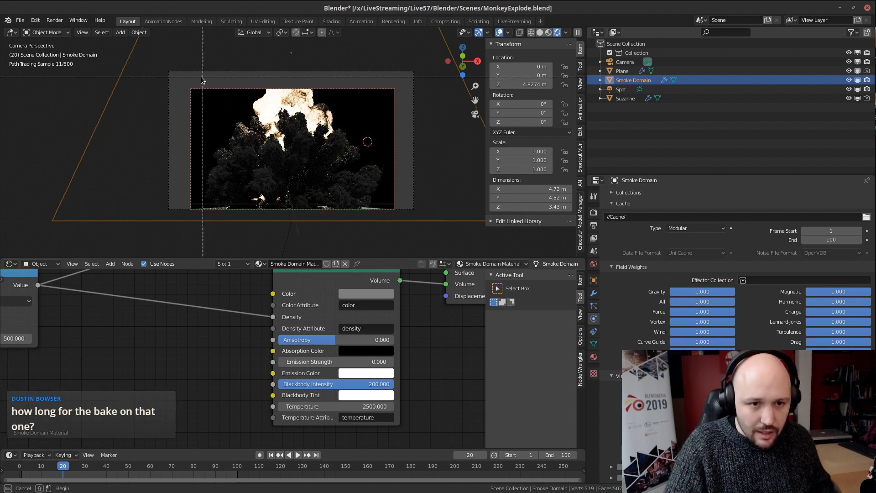
{"action": "left_click_drag", "start_coordinate": [197, 72], "coordinate": [391, 212]}
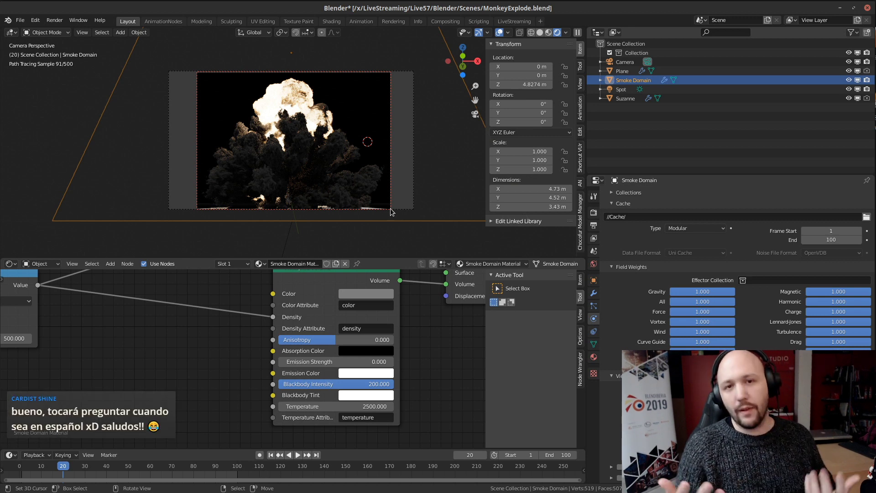
Step: Examine the Smoke Domain material's Multiply nodes and their connection to the Principled Volume density
{"action": "scroll", "coordinate": [190, 330], "scroll_direction": "down", "scroll_amount": 4}
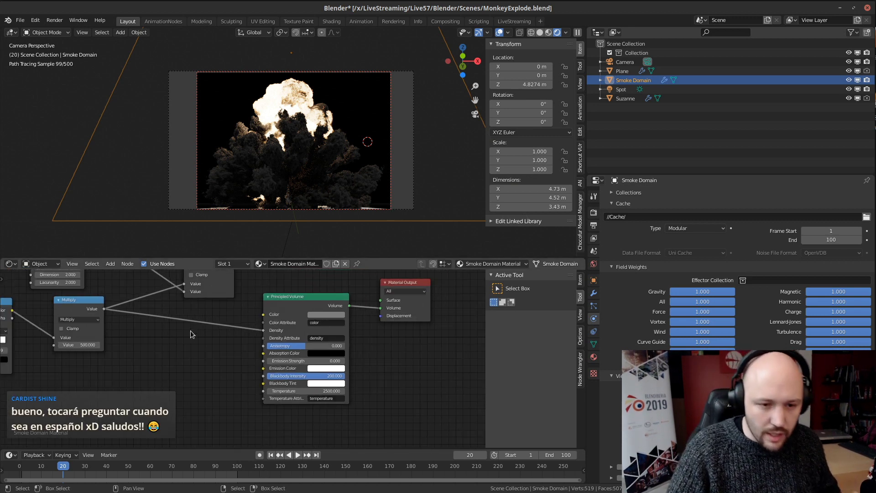
{"action": "scroll", "coordinate": [200, 352], "scroll_direction": "up", "scroll_amount": 2}
{"action": "middle_click_drag", "start_coordinate": [207, 358], "coordinate": [216, 365]}
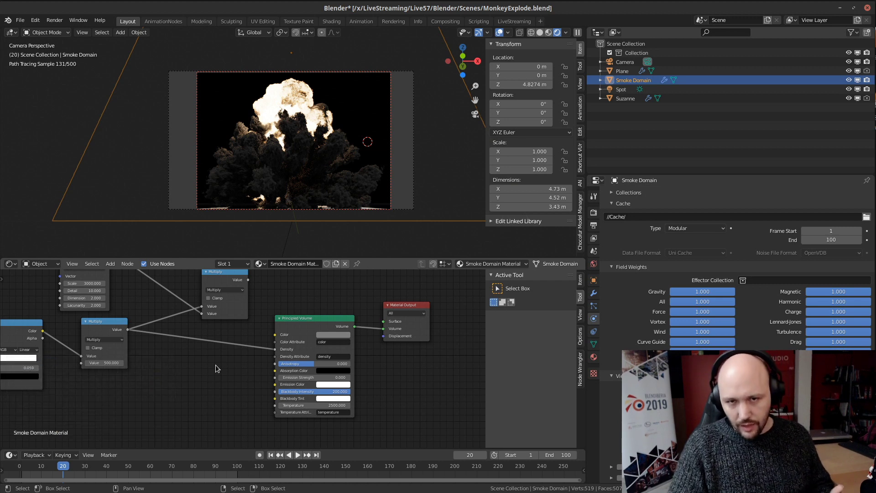
{"action": "scroll", "coordinate": [244, 360], "scroll_direction": "up", "scroll_amount": 2}
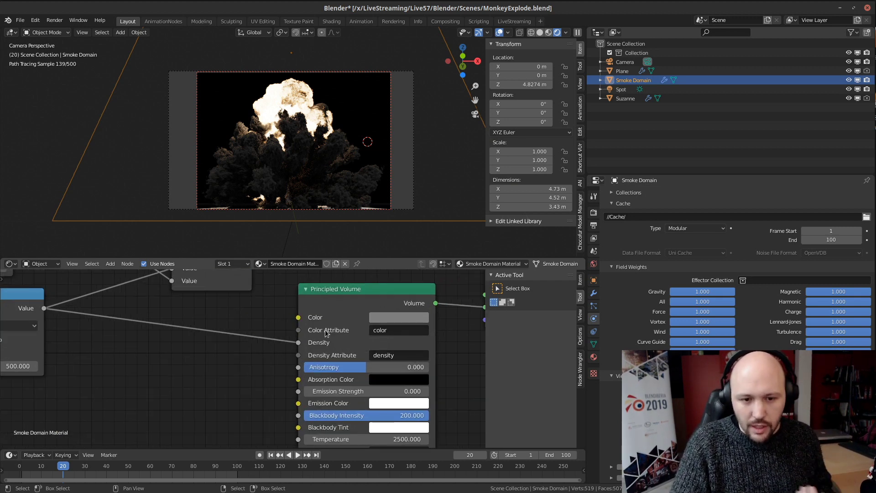
{"action": "scroll", "coordinate": [238, 361], "scroll_direction": "down", "scroll_amount": 2}
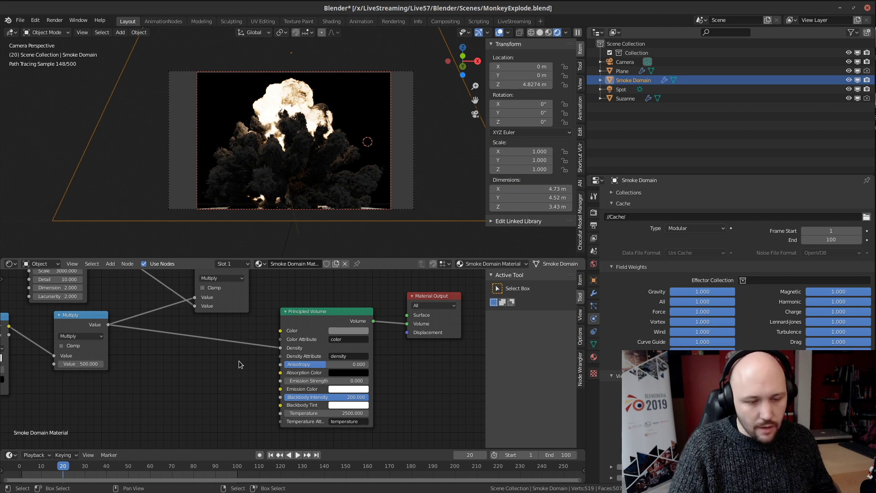
{"action": "scroll", "coordinate": [231, 366], "scroll_direction": "down", "scroll_amount": 1}
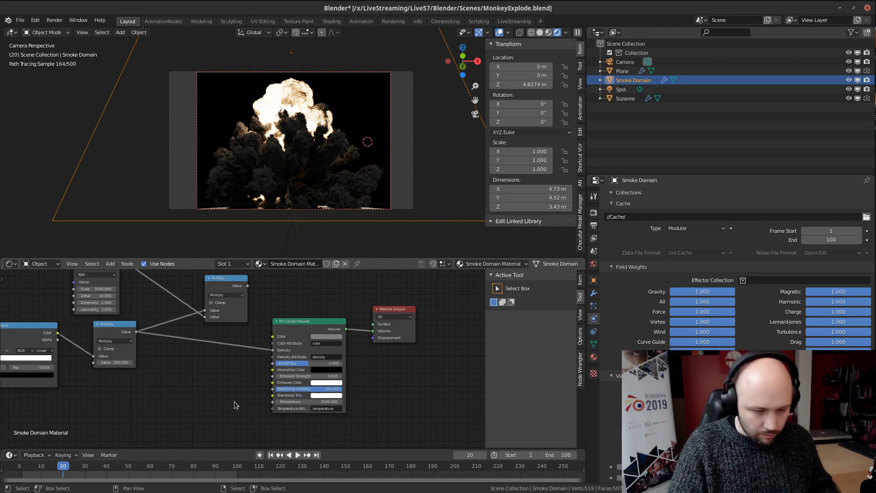
Step: Inspect the fireball up close and restrict the render region to where the fire meets the dark smoke
{"action": "scroll", "coordinate": [314, 133], "scroll_direction": "up", "scroll_amount": 5}
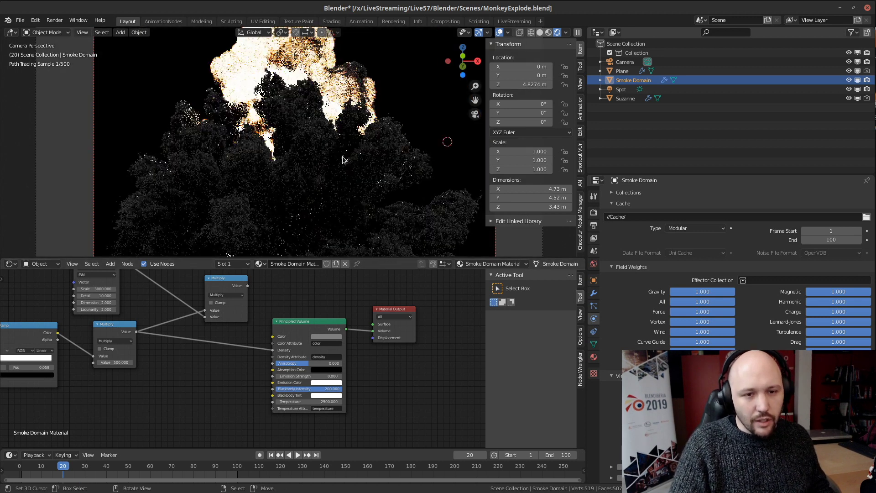
{"action": "scroll", "coordinate": [340, 117], "scroll_direction": "down", "scroll_amount": 1}
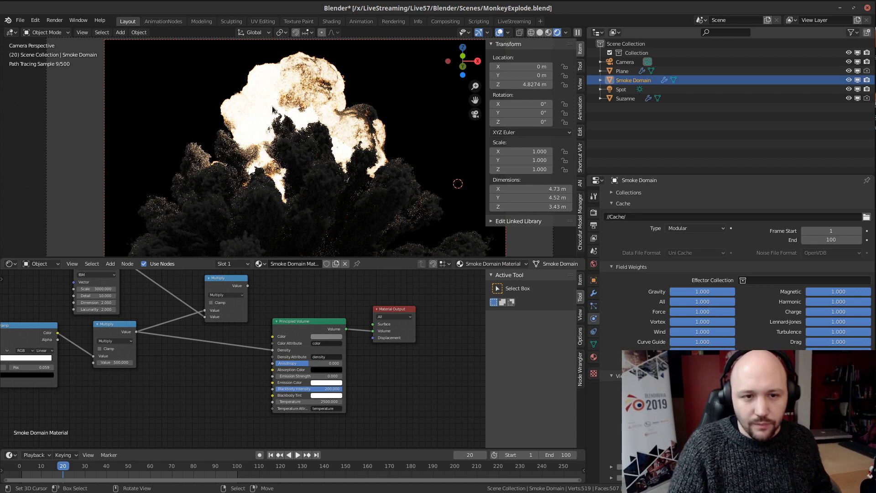
{"action": "scroll", "coordinate": [272, 154], "scroll_direction": "up", "scroll_amount": 3}
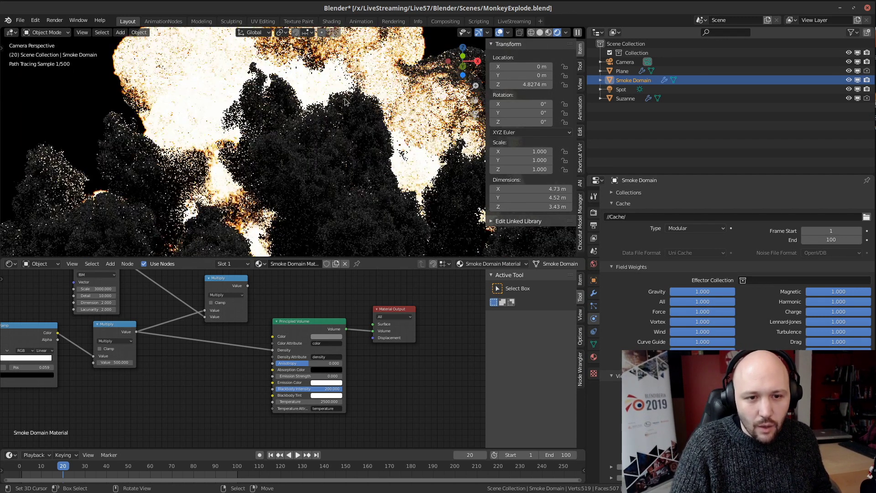
{"action": "scroll", "coordinate": [286, 124], "scroll_direction": "down", "scroll_amount": 3}
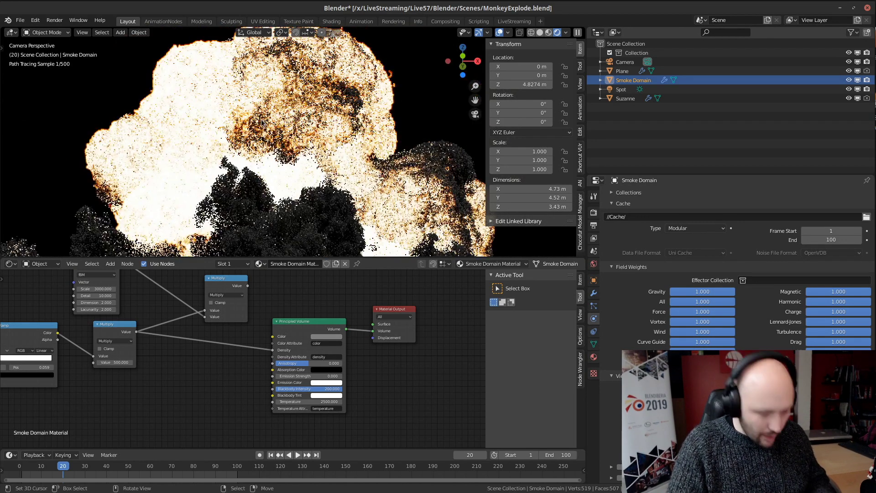
{"action": "key", "text": "ctrl+b"}
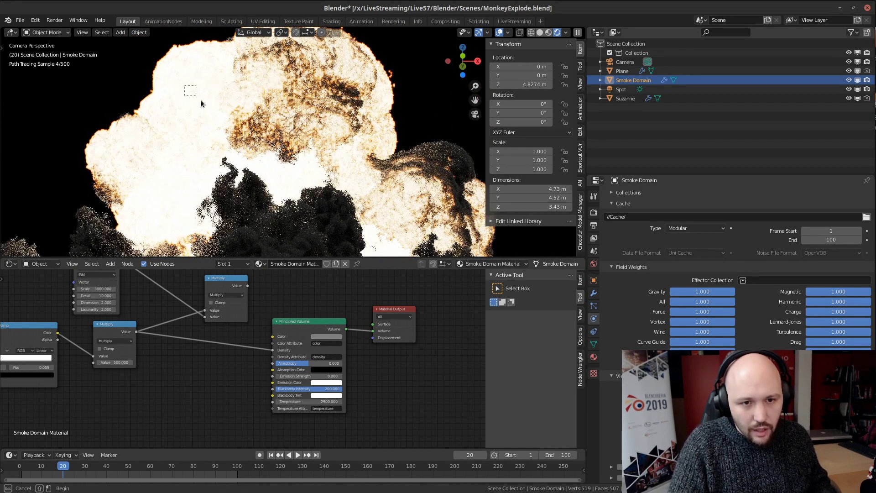
{"action": "left_click_drag", "start_coordinate": [185, 86], "coordinate": [364, 253]}
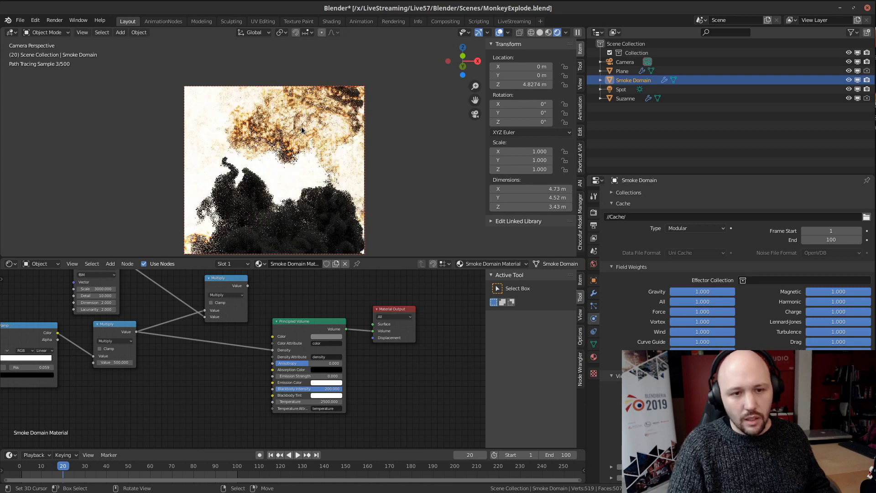
Step: Narrow the render region to a small patch of the fireball and inspect its fine detail
{"action": "scroll", "coordinate": [301, 129], "scroll_direction": "up", "scroll_amount": 4}
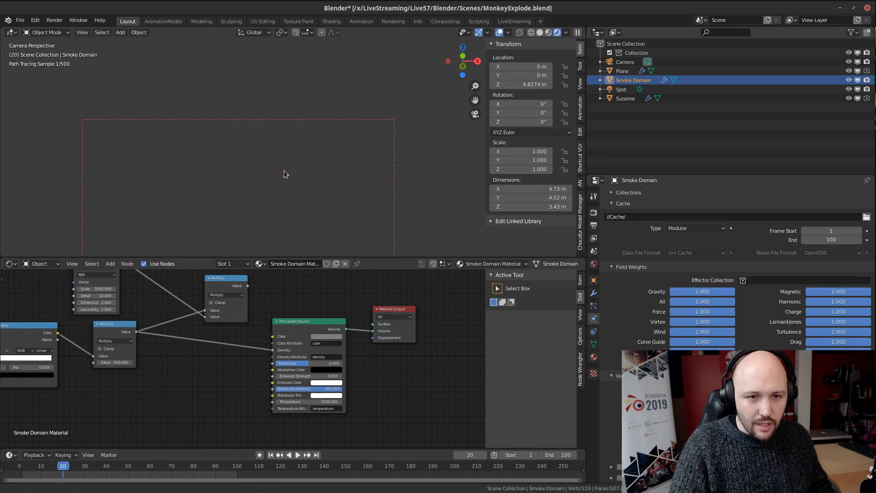
{"action": "key", "text": "ctrl+b"}
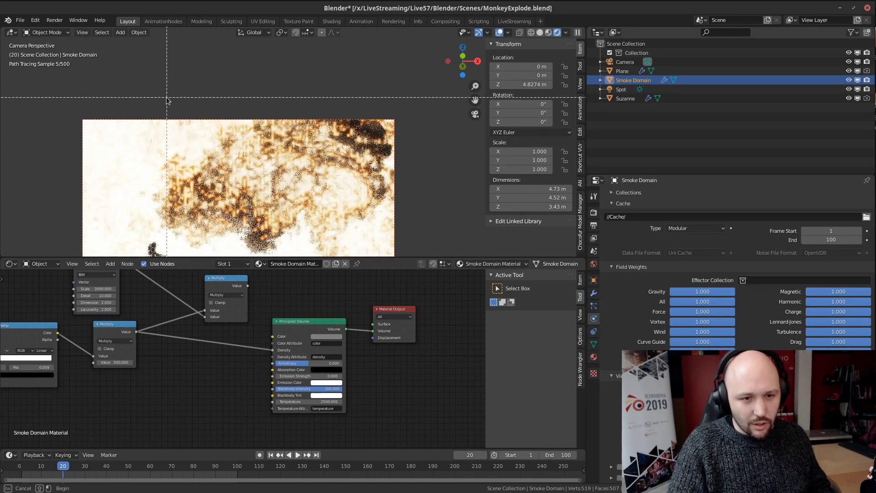
{"action": "left_click_drag", "start_coordinate": [167, 97], "coordinate": [303, 252]}
{"action": "scroll", "coordinate": [247, 206], "scroll_direction": "up", "scroll_amount": 2}
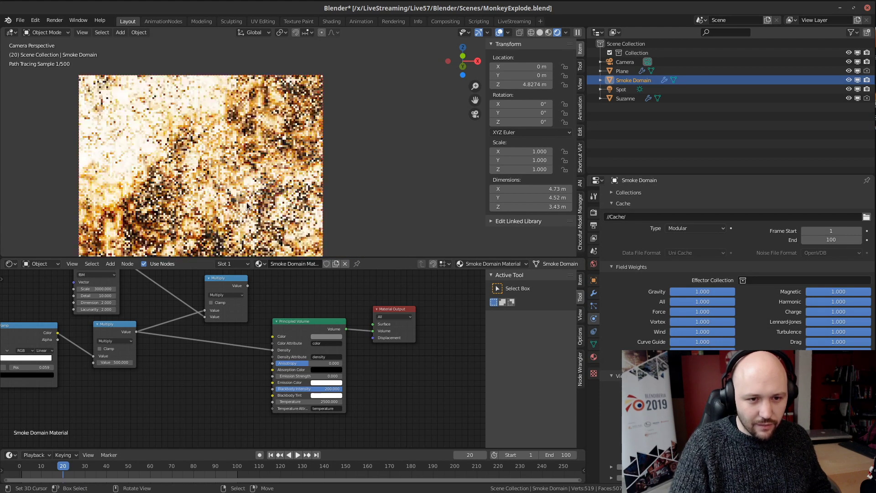
{"action": "middle_click_drag", "start_coordinate": [230, 230], "coordinate": [293, 197], "text": "shift"}
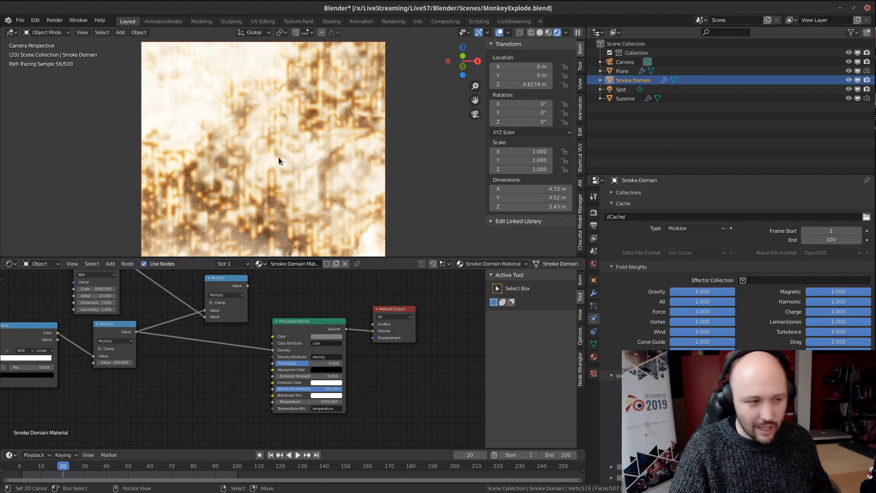
Step: Widen the render region to cover the fireball and the surrounding smoke again
{"action": "scroll", "coordinate": [279, 157], "scroll_direction": "down", "scroll_amount": 8}
{"action": "key", "text": "ctrl+b"}
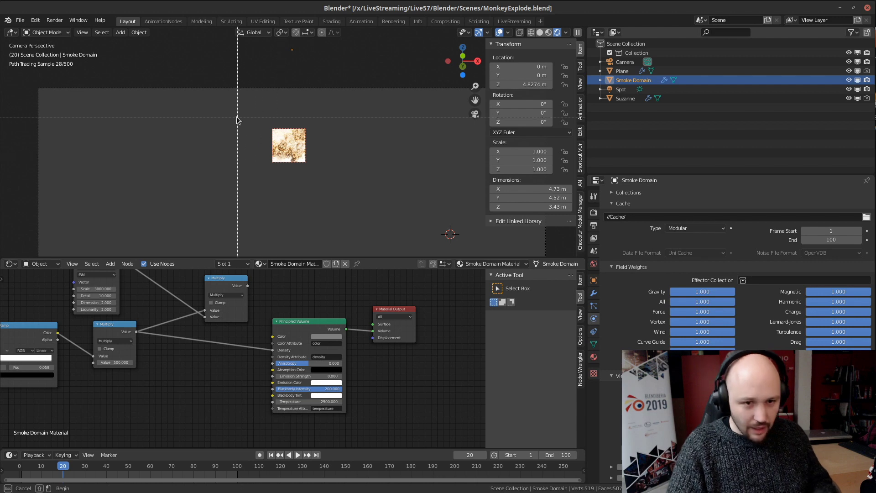
{"action": "left_click_drag", "start_coordinate": [192, 113], "coordinate": [385, 253]}
{"action": "scroll", "coordinate": [342, 231], "scroll_direction": "up", "scroll_amount": 5}
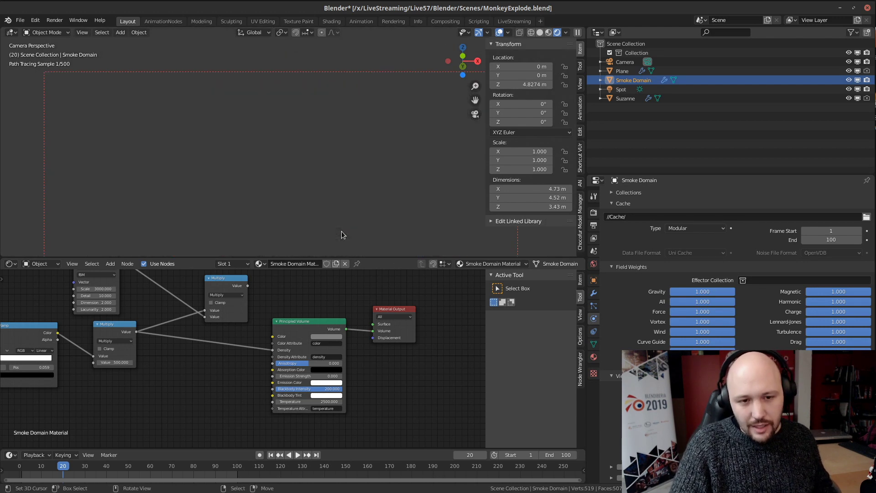
Step: Restrict the render region to the central dark smoke column and inspect its detail
{"action": "key", "text": "ctrl+alt+b"}
{"action": "key", "text": "ctrl+b"}
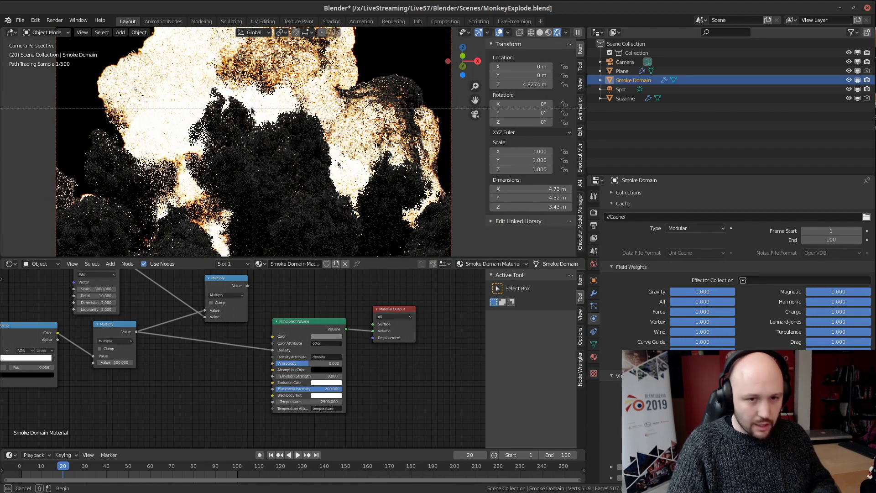
{"action": "left_click_drag", "start_coordinate": [235, 106], "coordinate": [363, 199]}
{"action": "scroll", "coordinate": [270, 125], "scroll_direction": "up", "scroll_amount": 6}
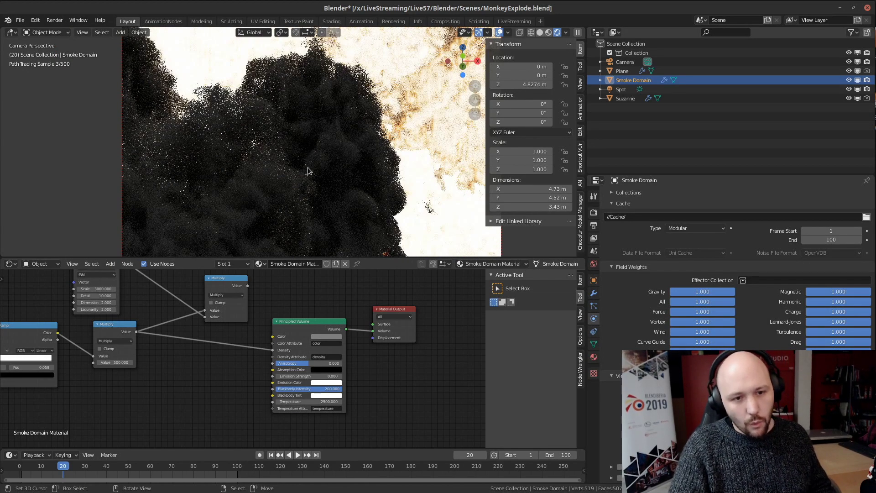
{"action": "scroll", "coordinate": [325, 167], "scroll_direction": "up", "scroll_amount": 3}
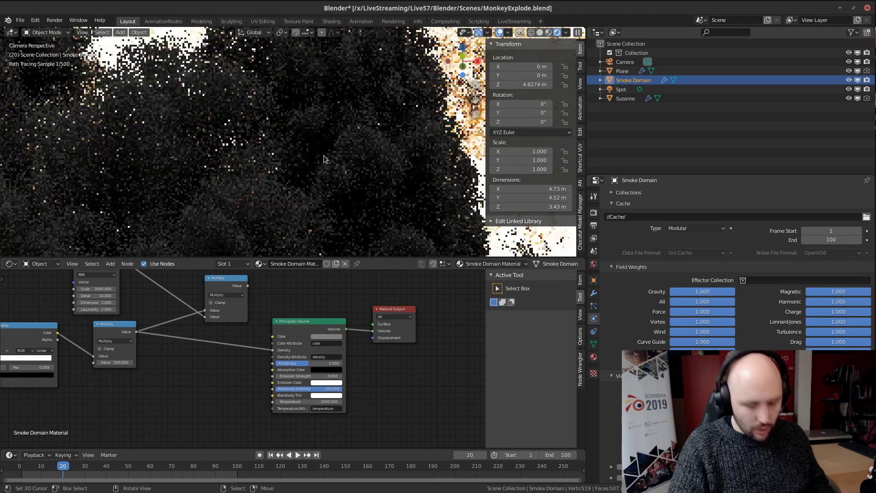
Step: Set a smaller render region on the edge of the dark smoke against the fire and inspect it closely
{"action": "scroll", "coordinate": [318, 162], "scroll_direction": "down", "scroll_amount": 4}
{"action": "key", "text": "ctrl+b"}
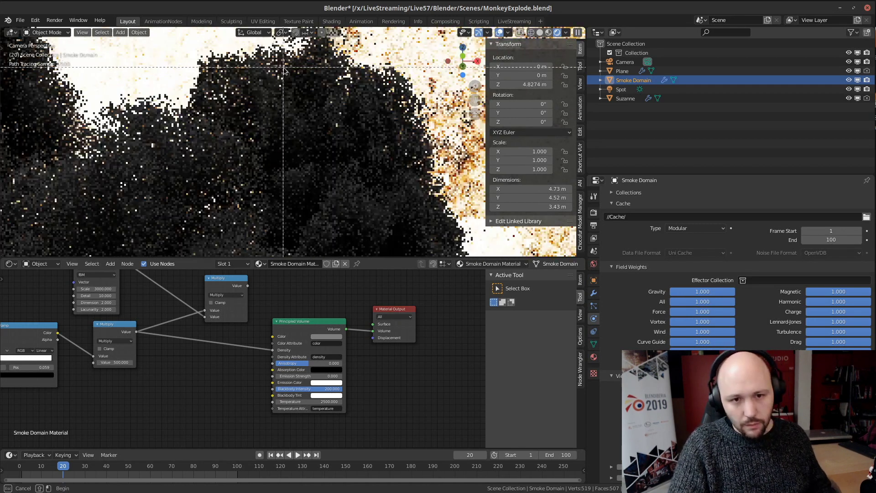
{"action": "left_click_drag", "start_coordinate": [459, 180], "coordinate": [460, 181]}
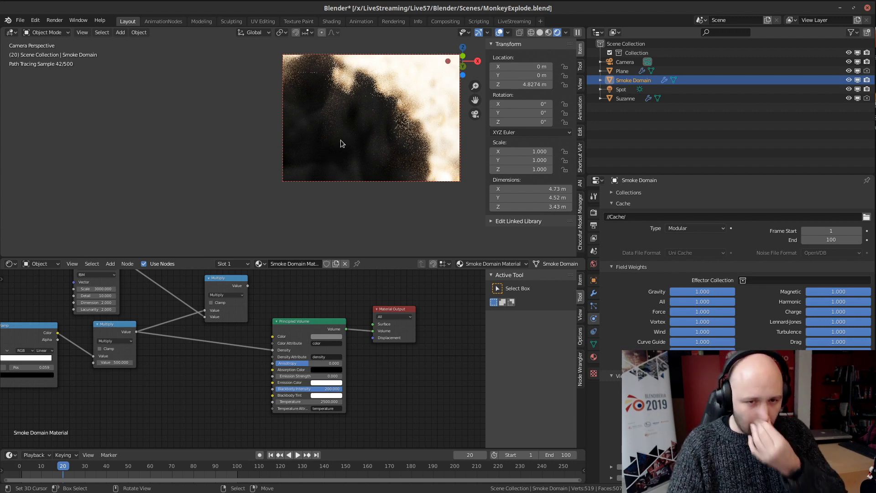
{"action": "scroll", "coordinate": [359, 138], "scroll_direction": "up", "scroll_amount": 2}
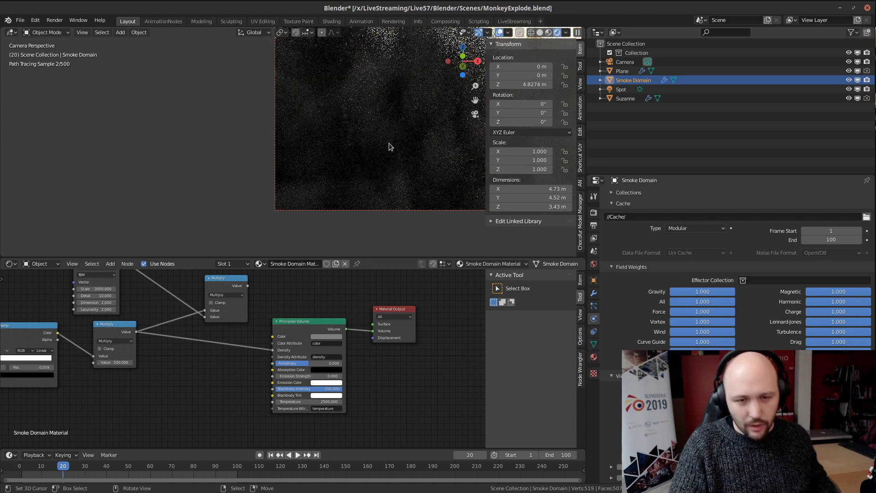
Step: Inspect the dark smoke edge against the fire, and enlarge the render region to cover more of the surrounding smoke
{"action": "scroll", "coordinate": [297, 167], "scroll_direction": "up", "scroll_amount": 2}
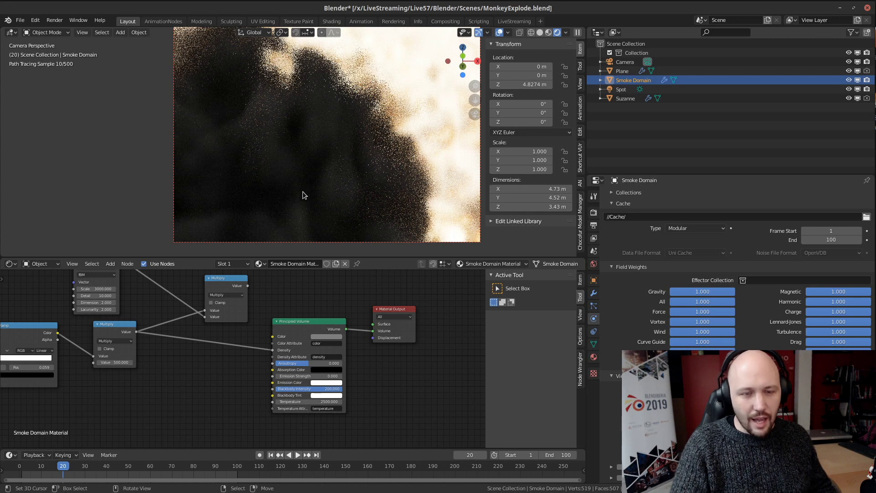
{"action": "scroll", "coordinate": [303, 191], "scroll_direction": "down", "scroll_amount": 6}
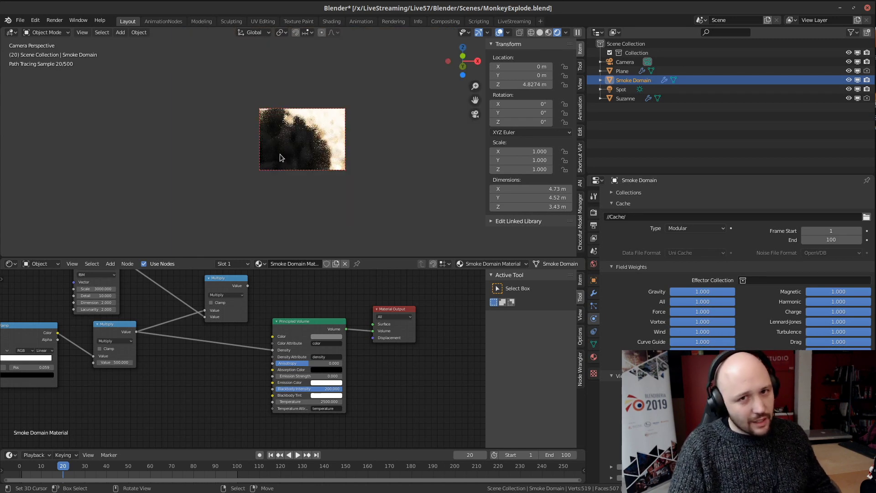
{"action": "middle_click_drag", "start_coordinate": [259, 170], "coordinate": [347, 141], "text": "shift"}
{"action": "key", "text": "ctrl+b"}
{"action": "left_click_drag", "start_coordinate": [199, 90], "coordinate": [425, 250]}
{"action": "middle_click_drag", "start_coordinate": [377, 214], "coordinate": [346, 161], "text": "shift"}
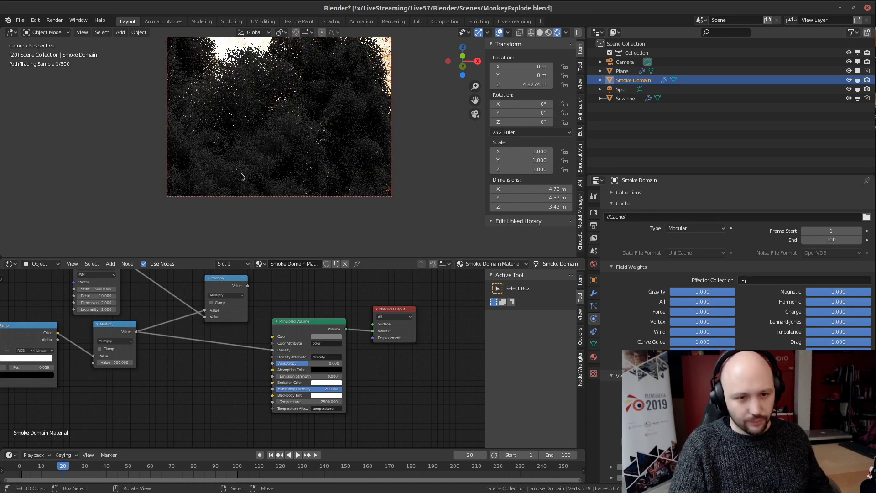
Step: Restrict the render region to a smaller patch of dark smoke and inspect its detail up close
{"action": "key", "text": "ctrl+b"}
{"action": "left_click_drag", "start_coordinate": [167, 123], "coordinate": [317, 241]}
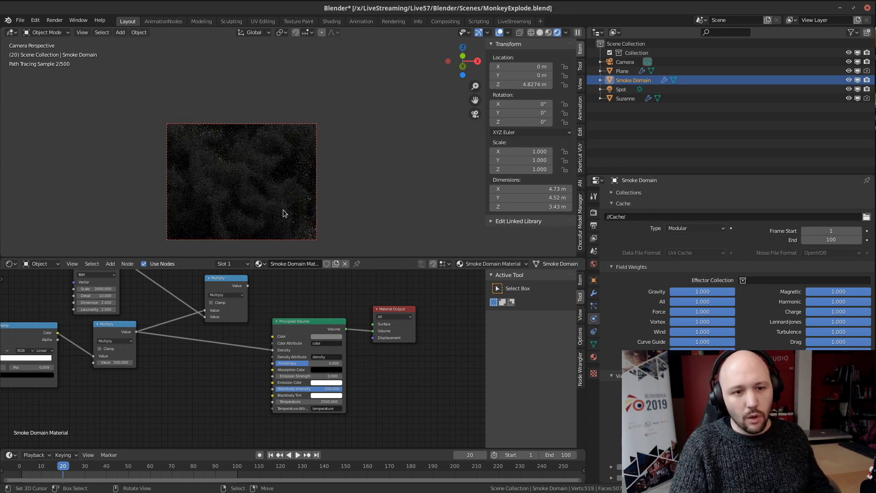
{"action": "scroll", "coordinate": [275, 198], "scroll_direction": "up", "scroll_amount": 3}
{"action": "scroll", "coordinate": [274, 198], "scroll_direction": "up", "scroll_amount": 1}
{"action": "middle_click_drag", "start_coordinate": [248, 201], "coordinate": [332, 169], "text": "shift"}
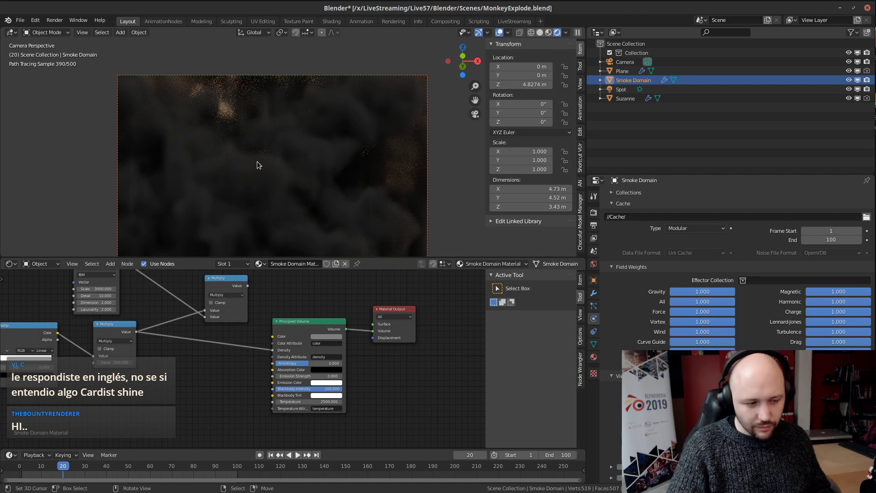
Step: Widen the render region to cover the fire together with the dark smoke on both sides of it
{"action": "scroll", "coordinate": [256, 160], "scroll_direction": "down", "scroll_amount": 5}
{"action": "scroll", "coordinate": [273, 205], "scroll_direction": "up", "scroll_amount": 2}
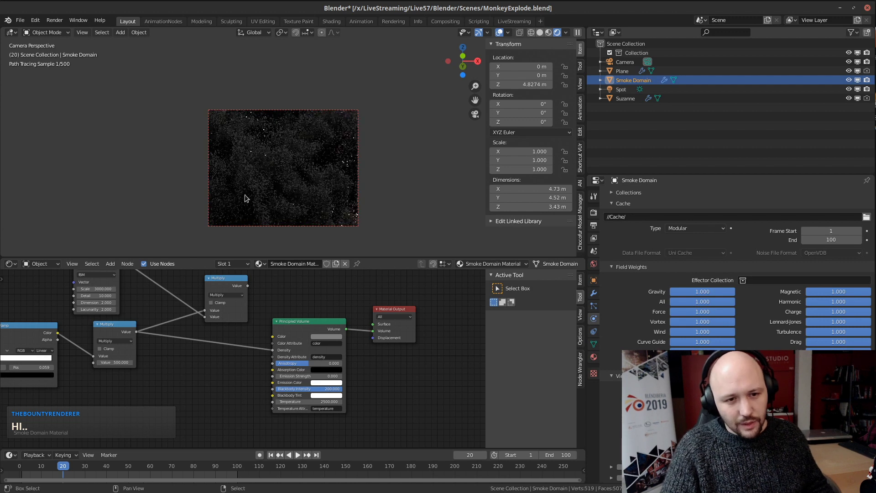
{"action": "middle_click_drag", "start_coordinate": [245, 195], "coordinate": [371, 154], "text": "shift"}
{"action": "scroll", "coordinate": [310, 144], "scroll_direction": "down", "scroll_amount": 4}
{"action": "key", "text": "ctrl+b"}
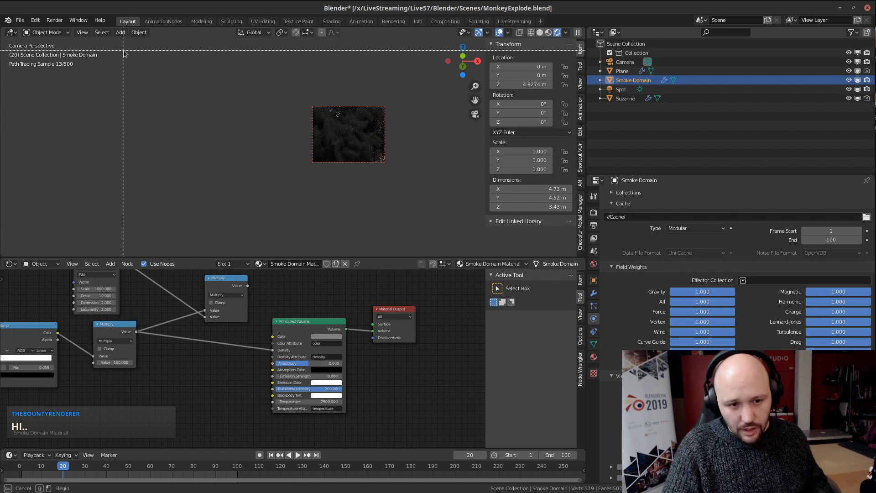
{"action": "left_click_drag", "start_coordinate": [124, 52], "coordinate": [387, 211]}
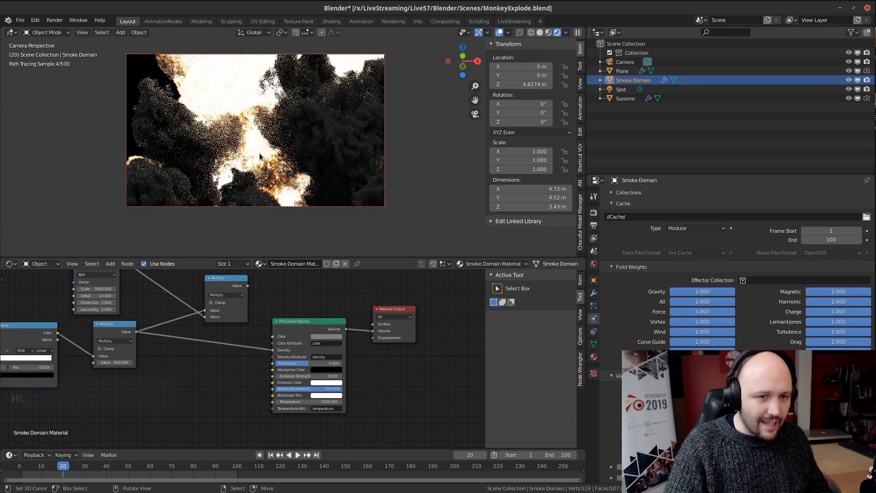
Step: Delete the Musgrave Texture node and the unused Multiply node it feeds from the smoke material
{"action": "middle_click_drag", "start_coordinate": [165, 350], "coordinate": [305, 380]}
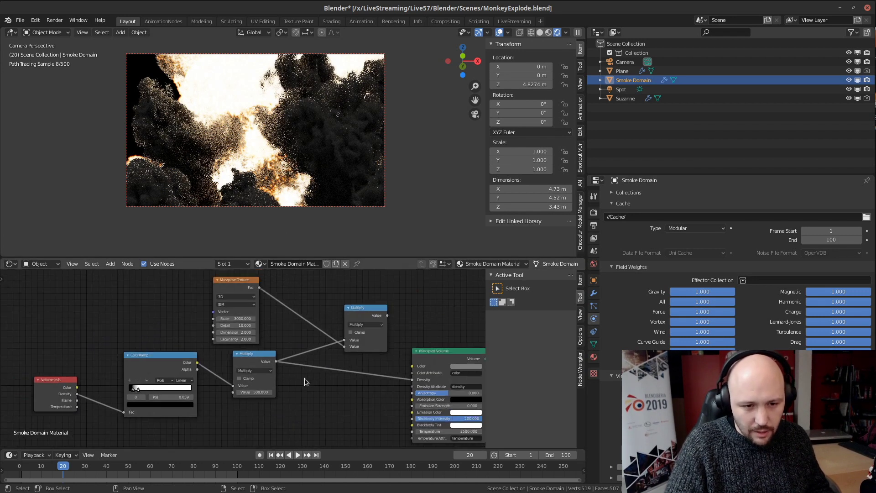
{"action": "left_click", "coordinate": [224, 285]}
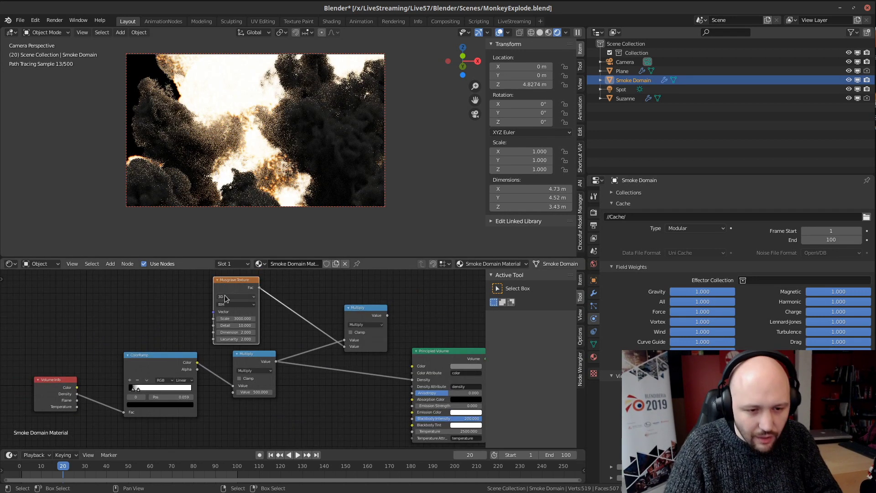
{"action": "key", "text": "x"}
{"action": "left_click", "coordinate": [359, 316]}
{"action": "key", "text": "x"}
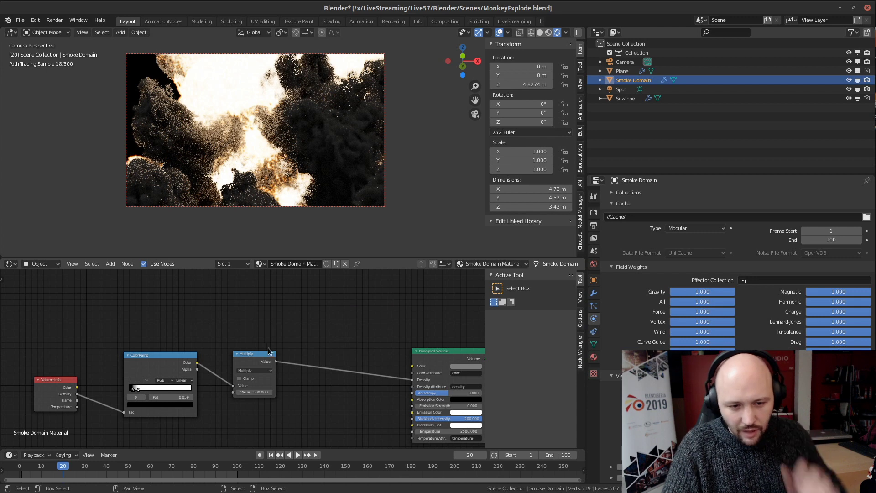
Step: Move the Multiply, ColorRamp and Volume Info nodes closer to the Principled Volume node
{"action": "left_click_drag", "start_coordinate": [268, 351], "coordinate": [372, 365]}
{"action": "left_click_drag", "start_coordinate": [149, 363], "coordinate": [261, 377]}
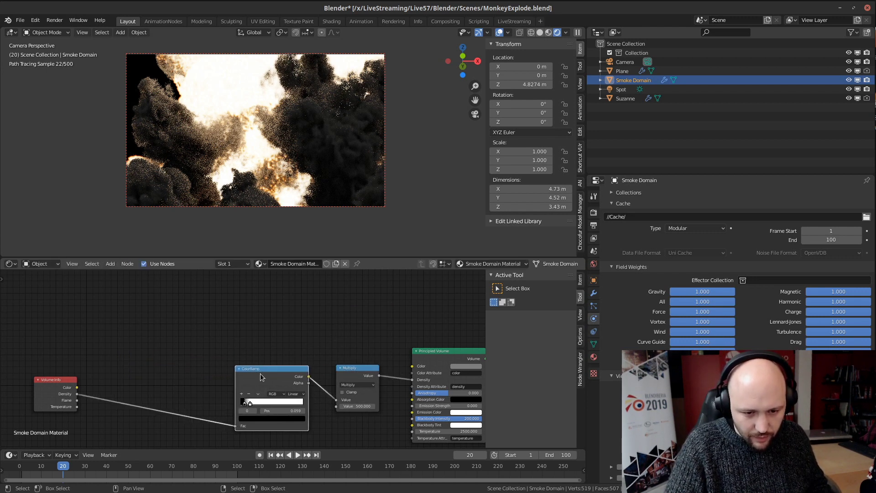
{"action": "left_click", "coordinate": [48, 384]}
{"action": "left_click_drag", "start_coordinate": [48, 384], "coordinate": [166, 408]}
Step: Shift the render region across the explosion to frame the central smoke column between the two fire areas
{"action": "scroll", "coordinate": [255, 168], "scroll_direction": "down", "scroll_amount": 3}
{"action": "middle_click_drag", "start_coordinate": [272, 175], "coordinate": [233, 147], "text": "shift"}
{"action": "scroll", "coordinate": [291, 143], "scroll_direction": "up", "scroll_amount": 4}
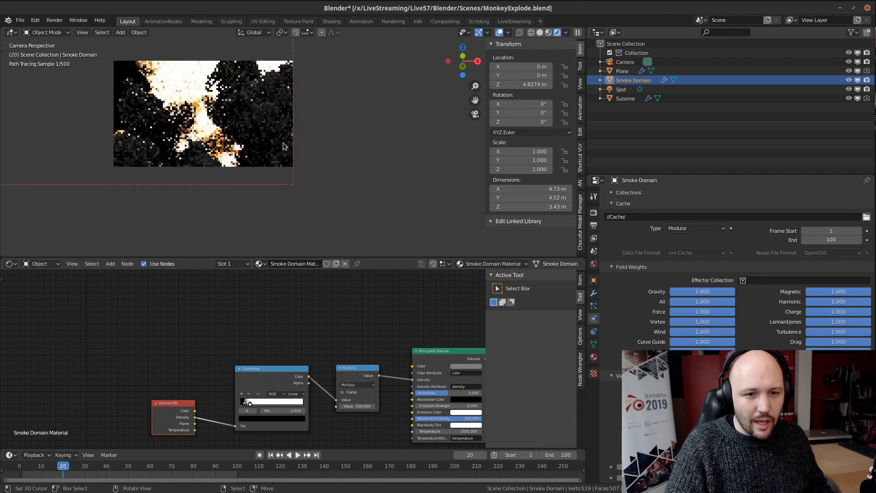
{"action": "scroll", "coordinate": [282, 143], "scroll_direction": "up", "scroll_amount": 1}
{"action": "scroll", "coordinate": [274, 142], "scroll_direction": "down", "scroll_amount": 2}
{"action": "key", "text": "ctrl+b"}
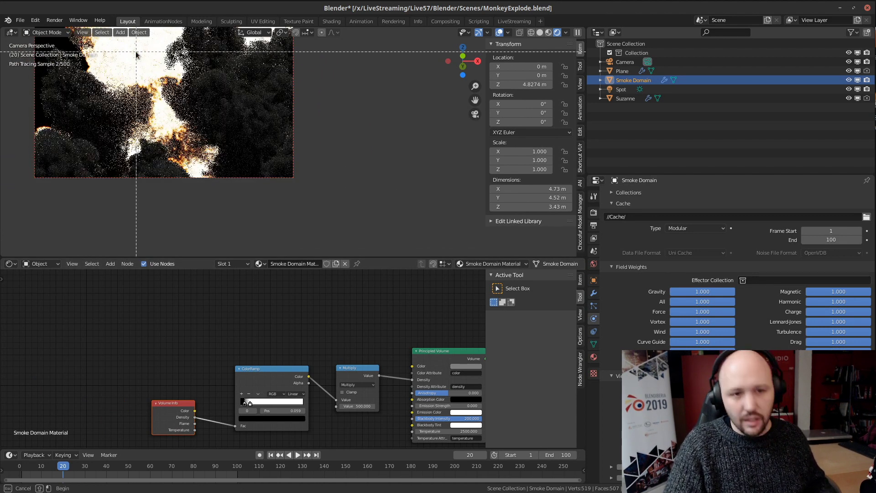
{"action": "left_click_drag", "start_coordinate": [141, 54], "coordinate": [434, 223]}
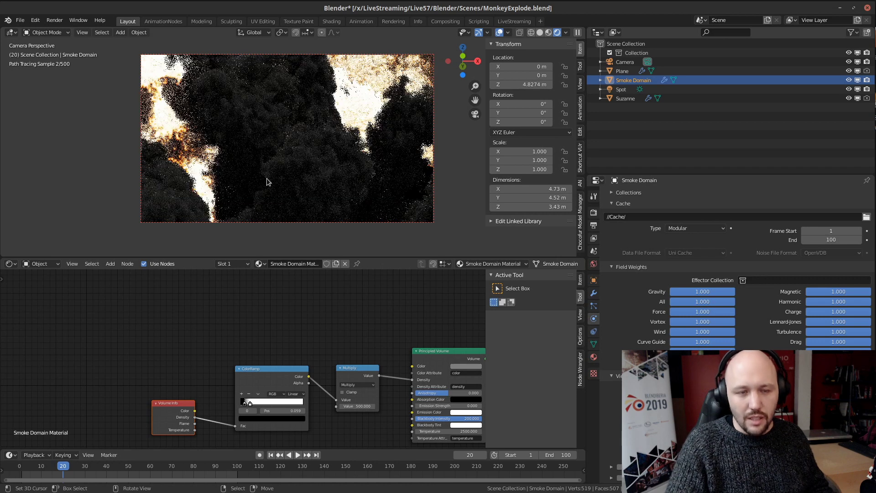
Step: Redraw the render region around the smoke columns, including the explosion's outer edge and the black background
{"action": "scroll", "coordinate": [267, 178], "scroll_direction": "down", "scroll_amount": 3}
{"action": "key", "text": "ctrl+b"}
{"action": "left_click_drag", "start_coordinate": [113, 84], "coordinate": [432, 251]}
{"action": "middle_click_drag", "start_coordinate": [389, 198], "coordinate": [331, 203], "text": "shift"}
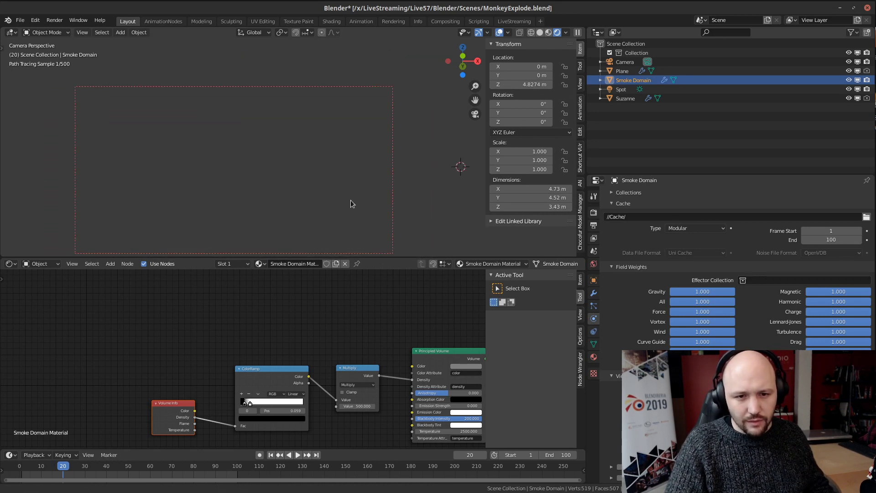
{"action": "key", "text": "ctrl+b"}
{"action": "left_click_drag", "start_coordinate": [132, 94], "coordinate": [362, 256]}
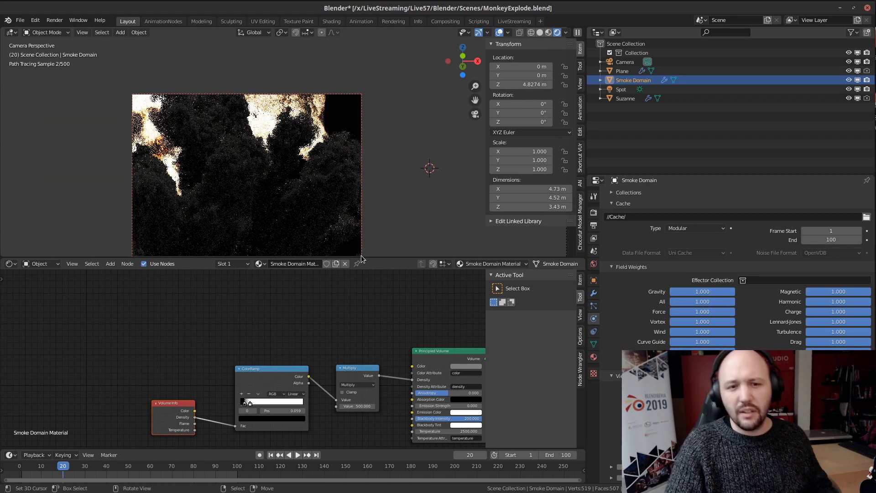
Step: Move the Volume Info, ColorRamp and Multiply nodes away from the Principled Volume node to clear space between them
{"action": "middle_click_drag", "start_coordinate": [374, 348], "coordinate": [305, 307]}
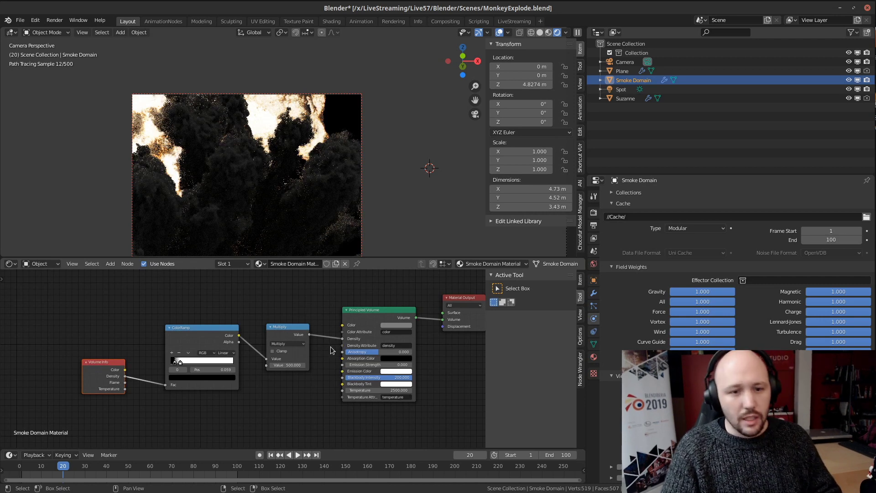
{"action": "left_click_drag", "start_coordinate": [106, 380], "coordinate": [30, 363]}
{"action": "left_click_drag", "start_coordinate": [210, 339], "coordinate": [101, 327]}
{"action": "left_click_drag", "start_coordinate": [279, 340], "coordinate": [153, 325]}
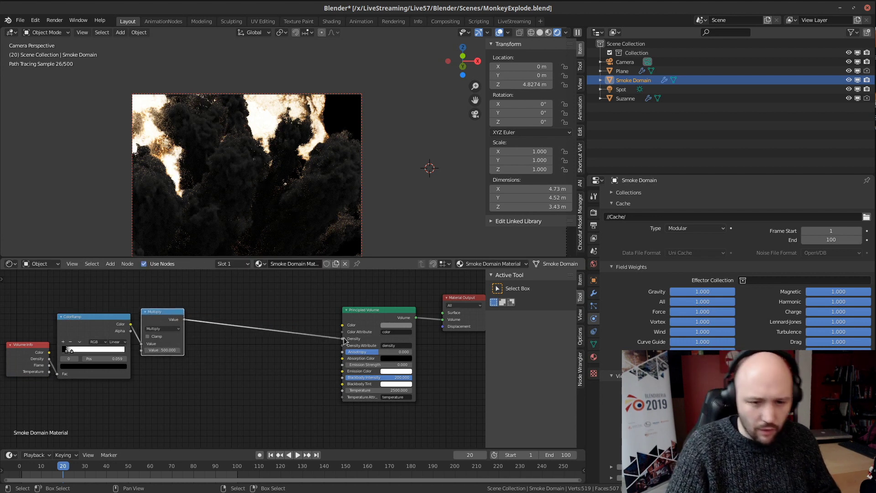
Step: Disconnect the Multiply node from the Principled Volume's Density input and set the density to 1
{"action": "left_click_drag", "start_coordinate": [342, 338], "coordinate": [235, 347]}
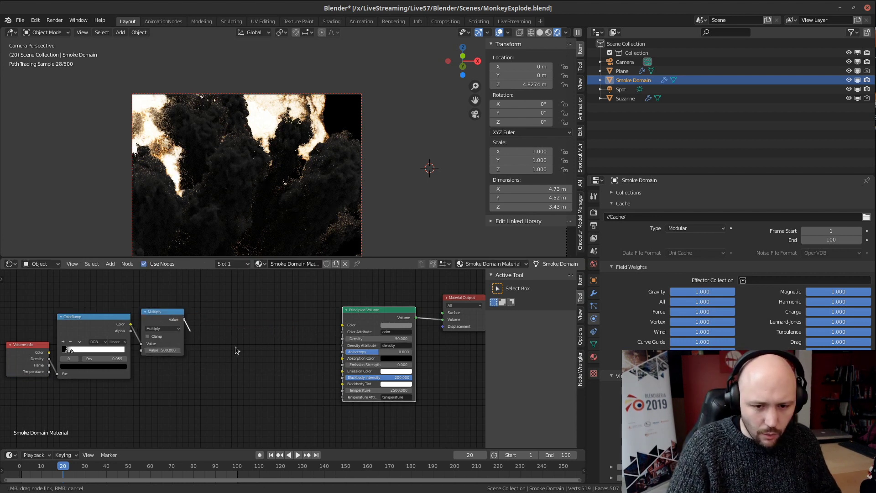
{"action": "left_click", "coordinate": [390, 339]}
{"action": "type", "text": "1"}
{"action": "key", "text": "Return"}
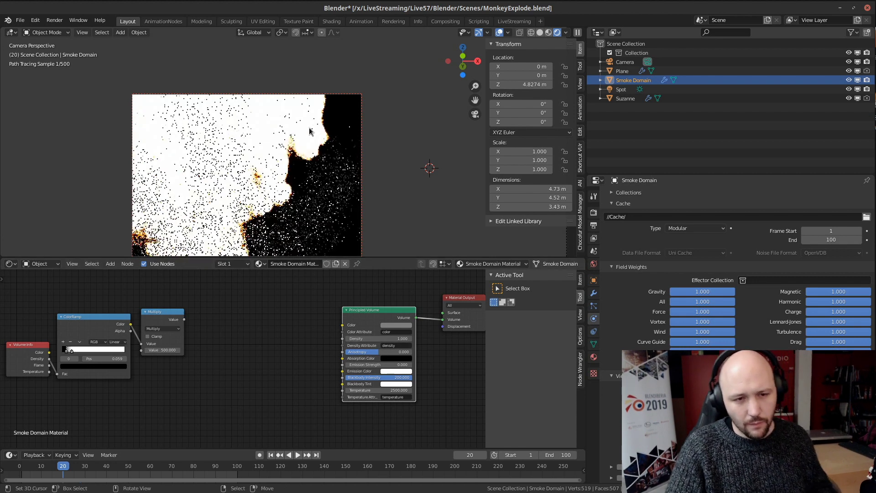
Step: Extend the render region to the whole camera frame so the entire explosion is rendered
{"action": "scroll", "coordinate": [248, 166], "scroll_direction": "down", "scroll_amount": 5}
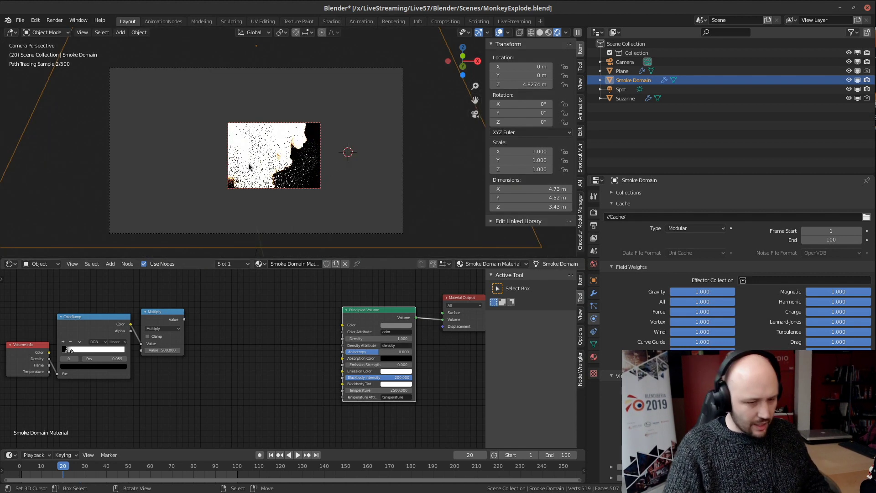
{"action": "scroll", "coordinate": [249, 164], "scroll_direction": "down", "scroll_amount": 2}
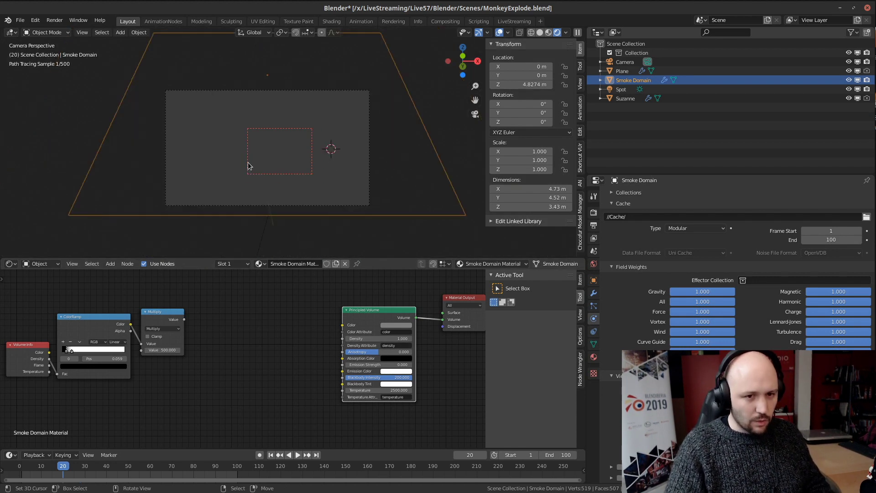
{"action": "scroll", "coordinate": [248, 164], "scroll_direction": "up", "scroll_amount": 1}
{"action": "key", "text": "ctrl+b"}
{"action": "left_click_drag", "start_coordinate": [116, 67], "coordinate": [386, 255]}
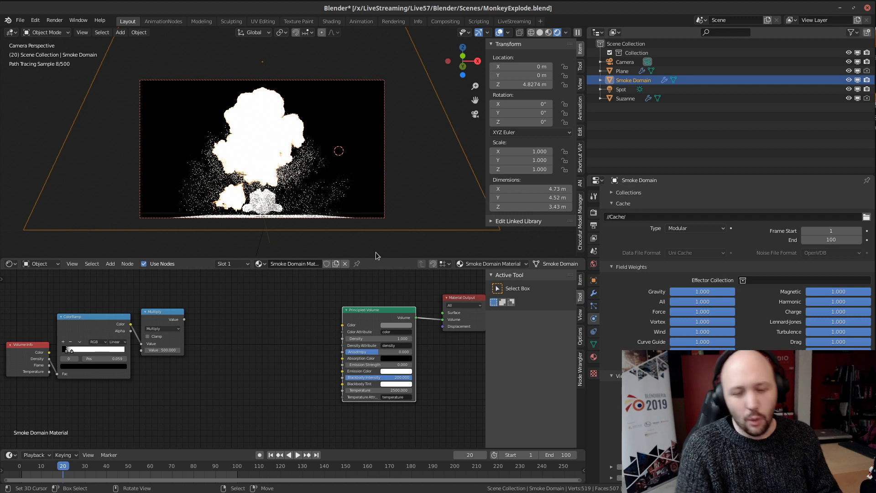
Step: Set the Principled Volume's Blackbody Intensity to 1
{"action": "left_click", "coordinate": [396, 378]}
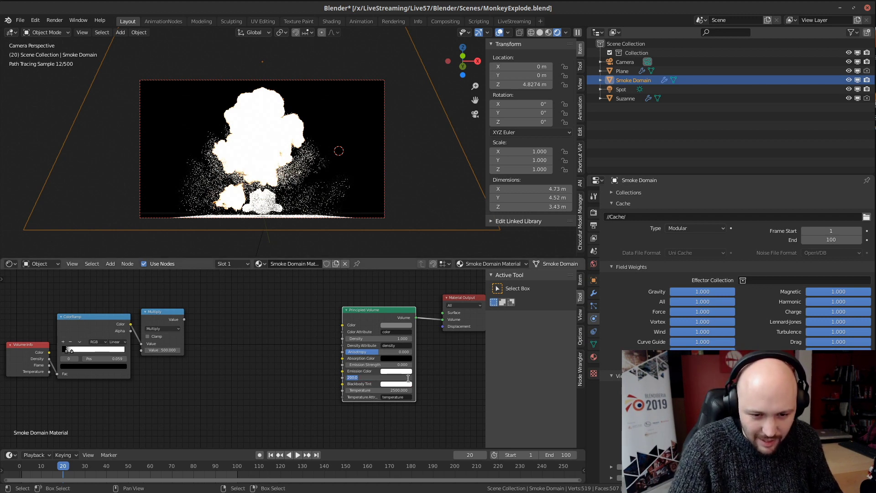
{"action": "type", "text": "1"}
{"action": "key", "text": "Return"}
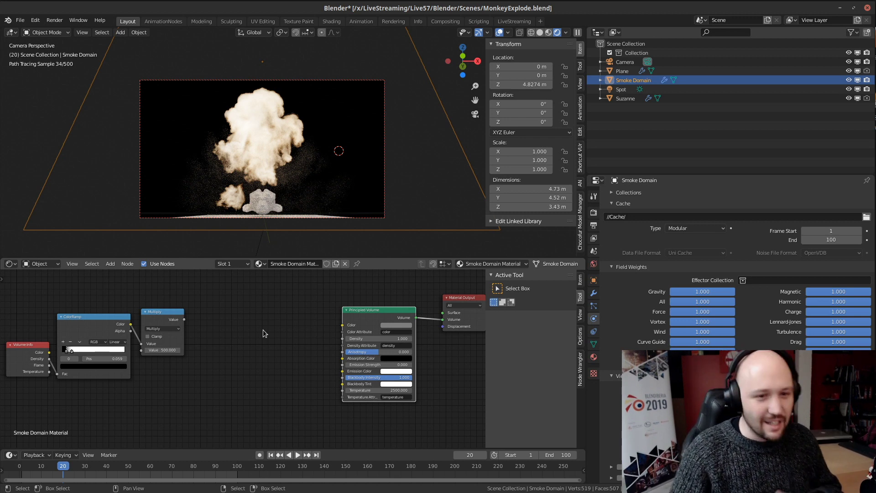
Step: Set the Principled Volume's density to 20 and inspect the rendered explosion up close
{"action": "scroll", "coordinate": [278, 341], "scroll_direction": "up", "scroll_amount": 1}
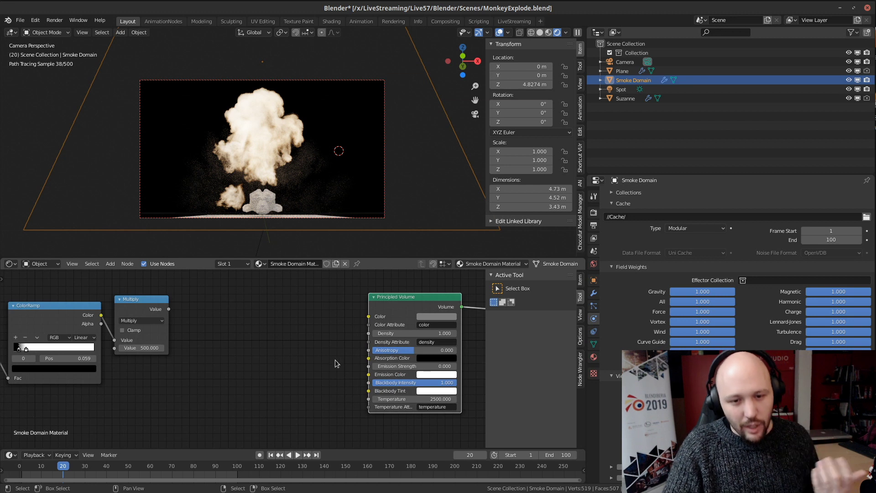
{"action": "middle_click_drag", "start_coordinate": [335, 358], "coordinate": [215, 358]}
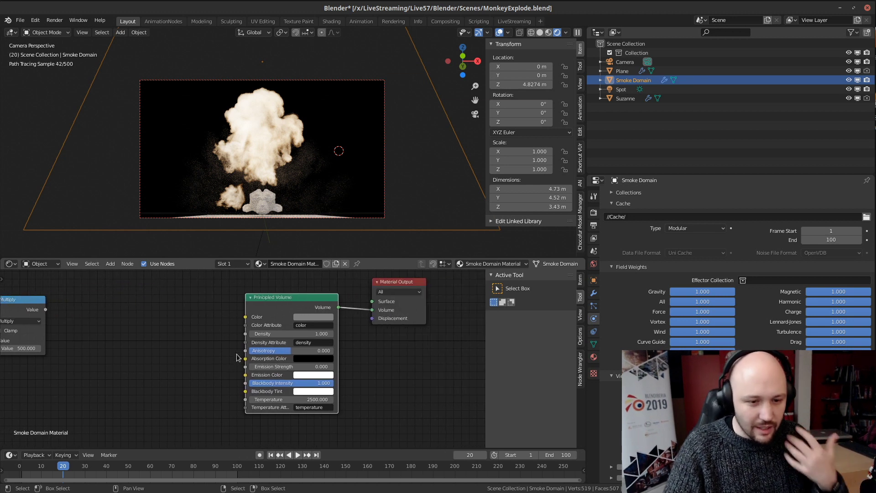
{"action": "left_click", "coordinate": [283, 333]}
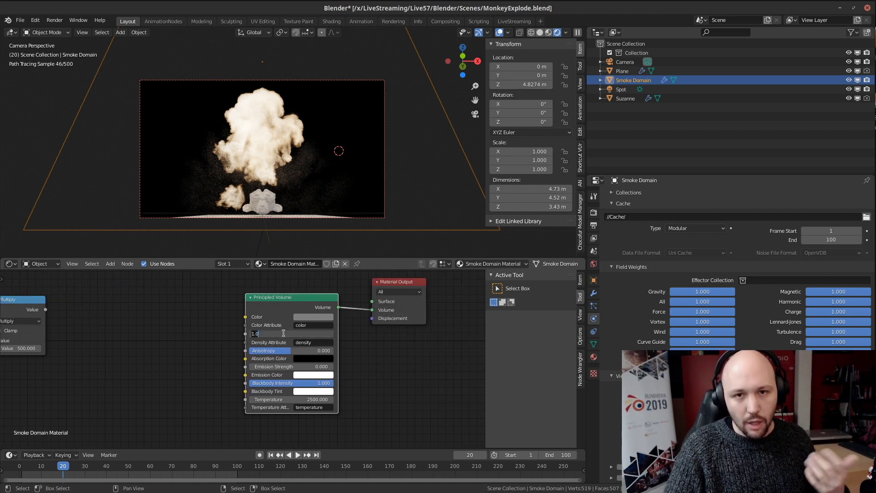
{"action": "type", "text": "20"}
{"action": "key", "text": "Return"}
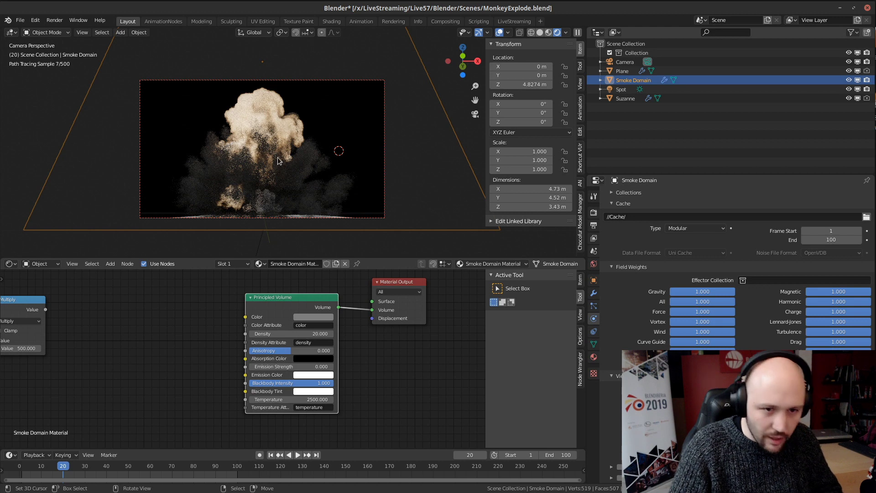
{"action": "scroll", "coordinate": [224, 198], "scroll_direction": "up", "scroll_amount": 4}
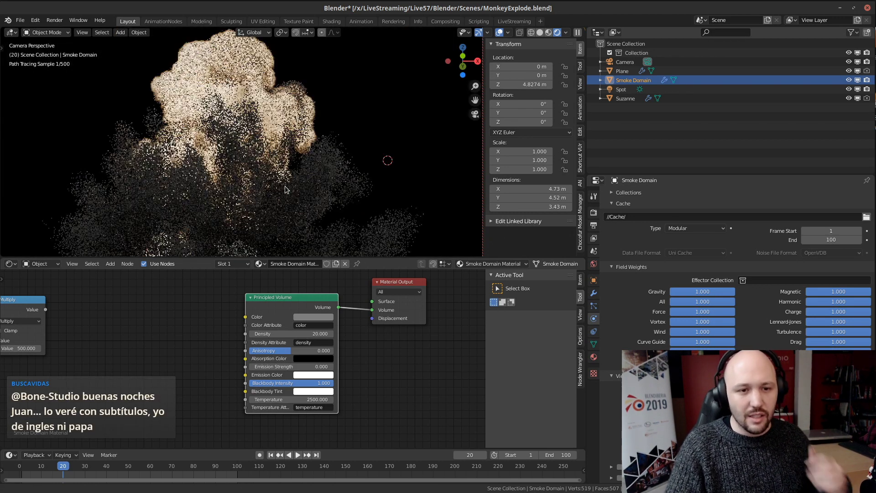
{"action": "middle_click_drag", "start_coordinate": [232, 207], "coordinate": [284, 185], "text": "shift"}
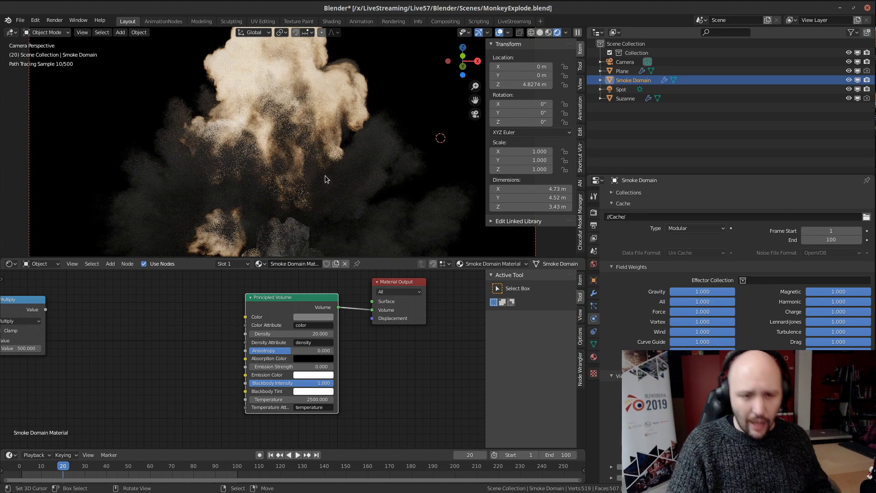
{"action": "scroll", "coordinate": [327, 169], "scroll_direction": "down", "scroll_amount": 1}
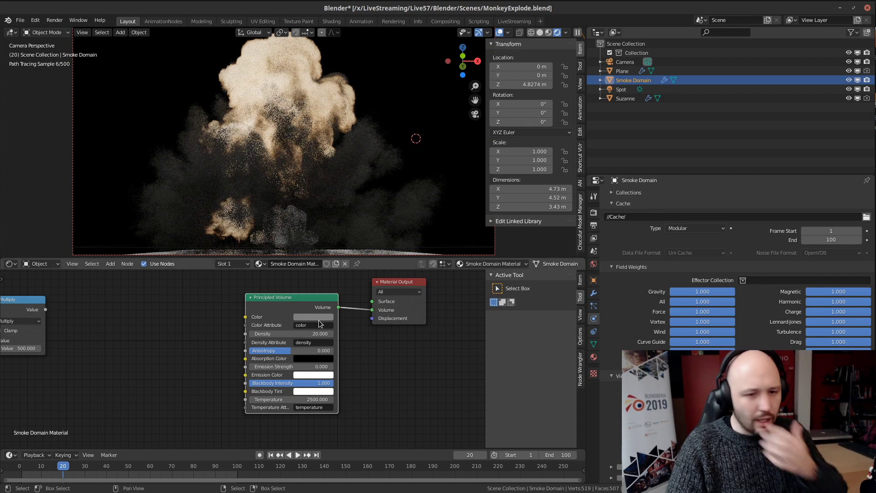
Step: Set the Principled Volume's density to 200 and bring the whole explosion back into view
{"action": "left_click", "coordinate": [307, 333]}
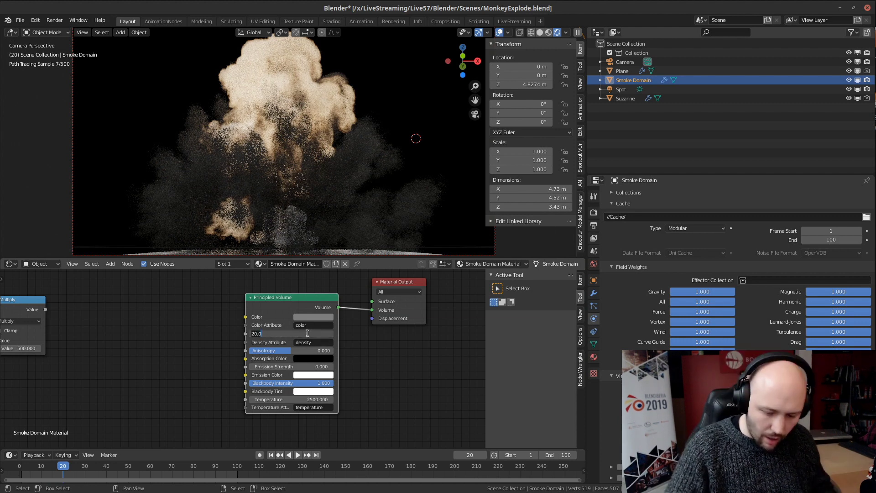
{"action": "type", "text": "20"}
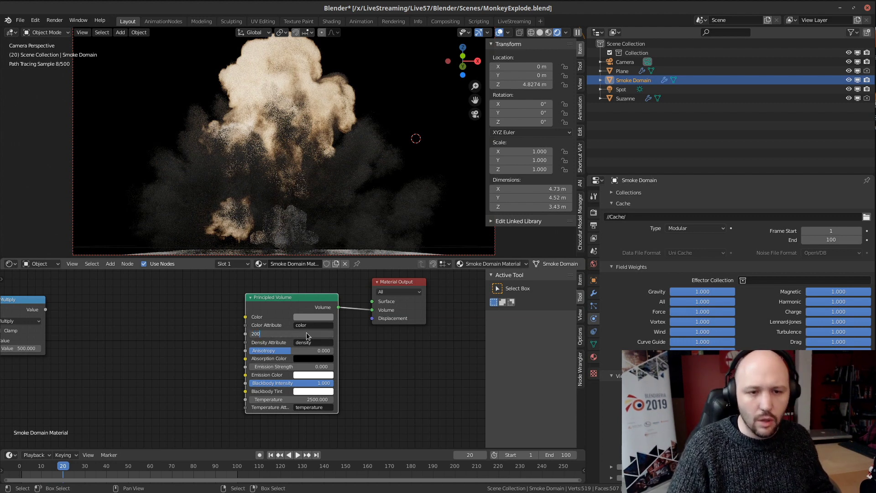
{"action": "type", "text": "0"}
{"action": "key", "text": "Return"}
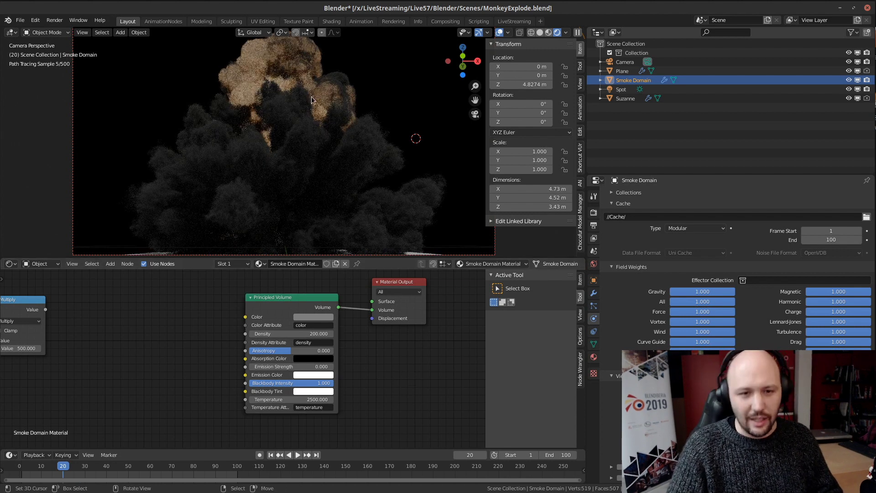
{"action": "scroll", "coordinate": [299, 119], "scroll_direction": "down", "scroll_amount": 1}
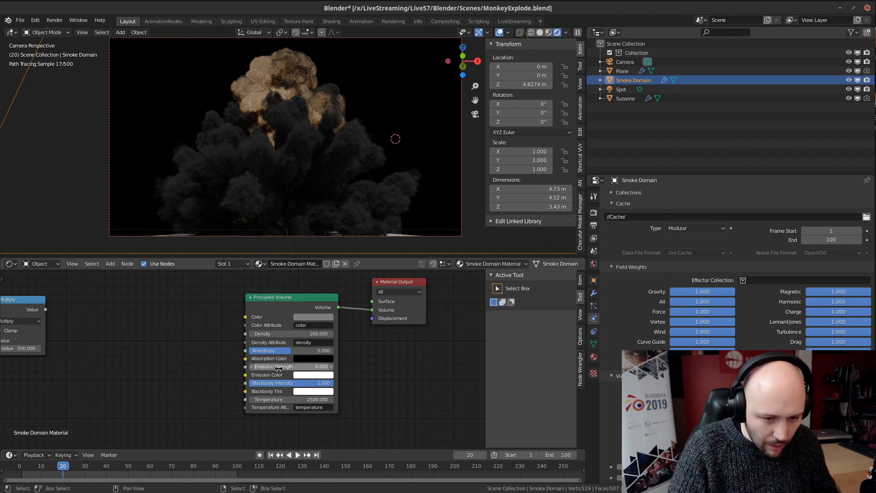
Step: Raise the Principled Volume's Blackbody Intensity to 5, 10 and finally 20
{"action": "left_click", "coordinate": [306, 383]}
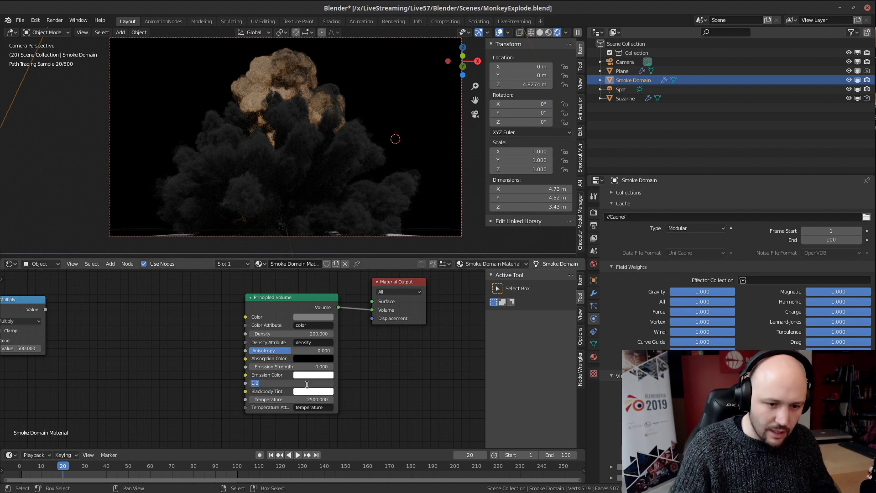
{"action": "type", "text": "5"}
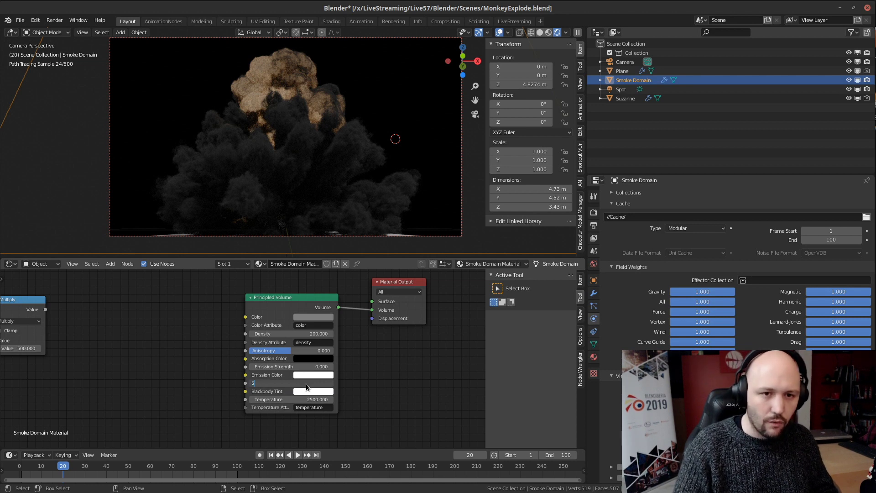
{"action": "key", "text": "Return"}
{"action": "left_click", "coordinate": [307, 383]}
{"action": "type", "text": "10"}
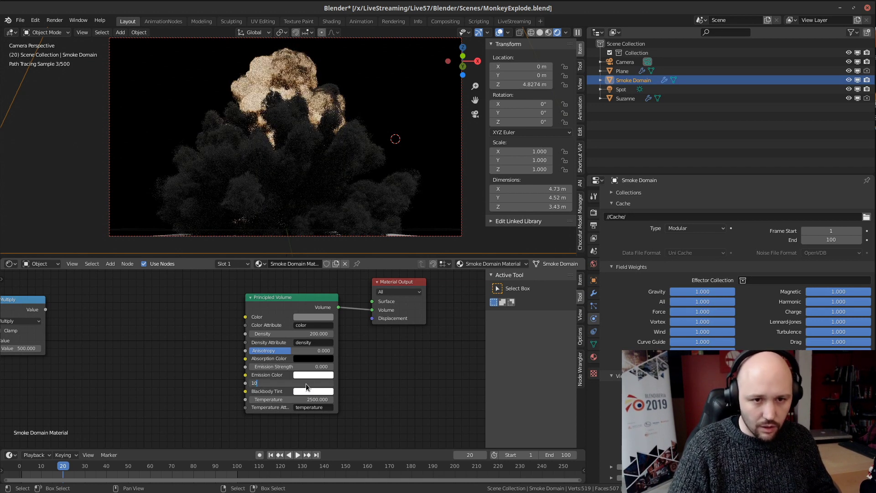
{"action": "key", "text": "Return"}
{"action": "left_click", "coordinate": [307, 384]}
{"action": "type", "text": "20"}
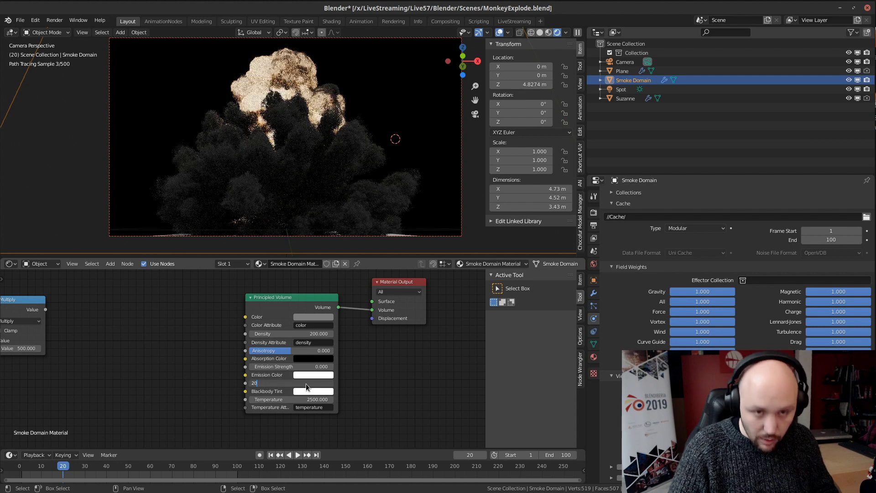
{"action": "key", "text": "Return"}
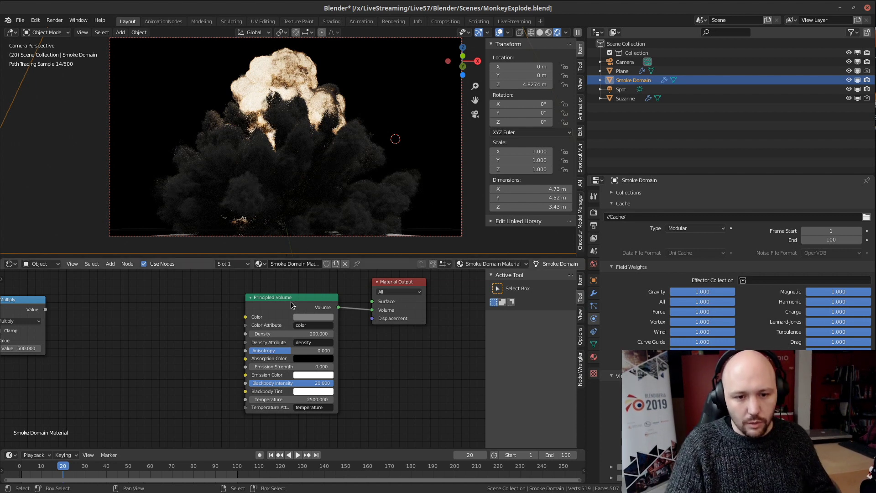
Step: Raise the Principled Volume's density to 500, 1000 and finally 2000
{"action": "left_click", "coordinate": [312, 333]}
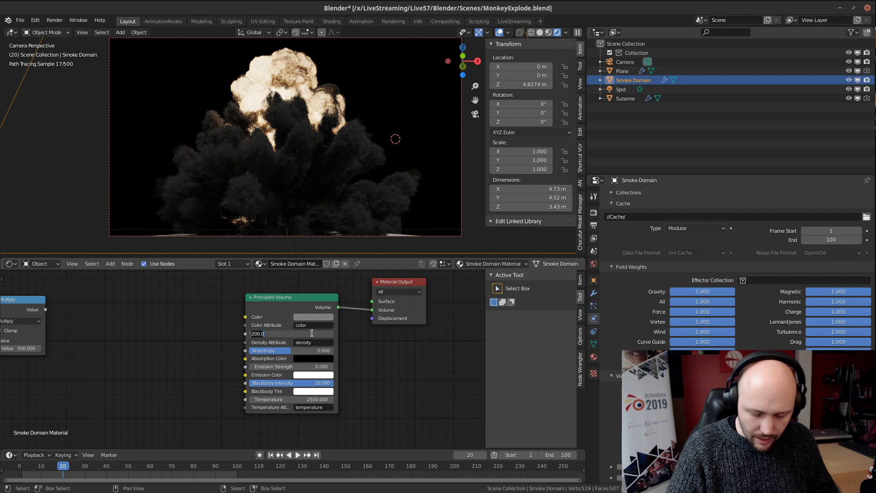
{"action": "type", "text": "500"}
{"action": "key", "text": "Return"}
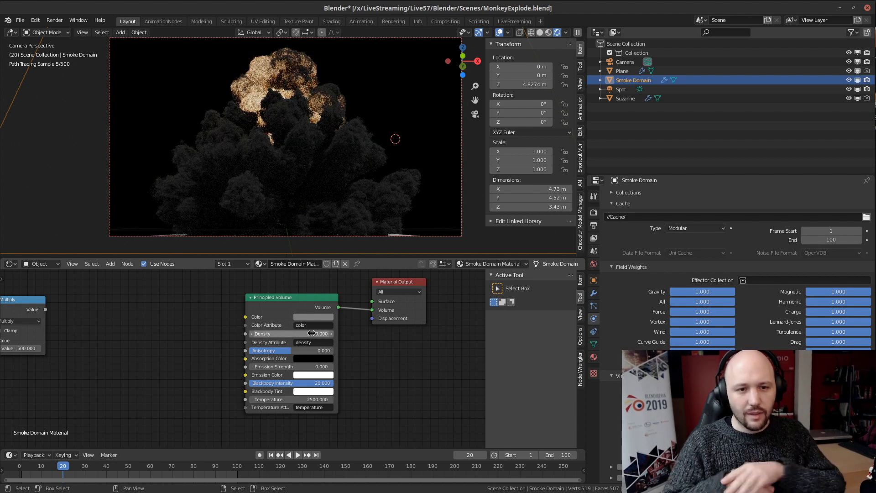
{"action": "left_click", "coordinate": [311, 333]}
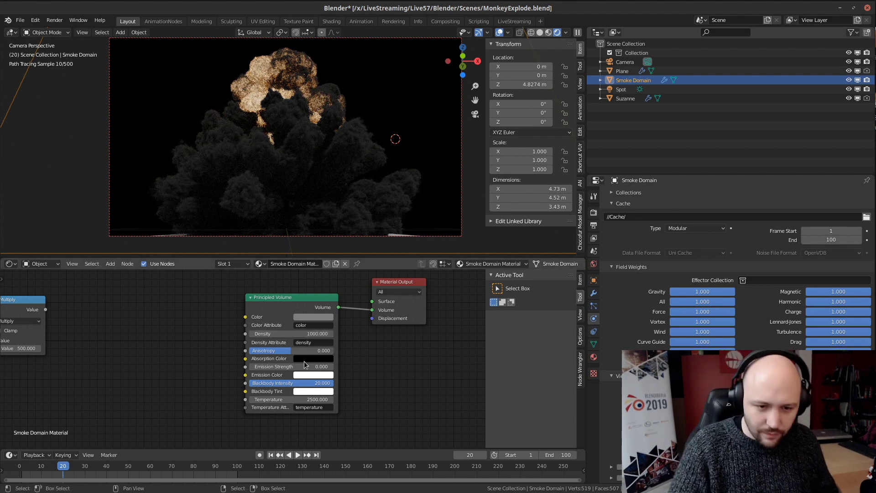
{"action": "type", "text": "1000.0"}
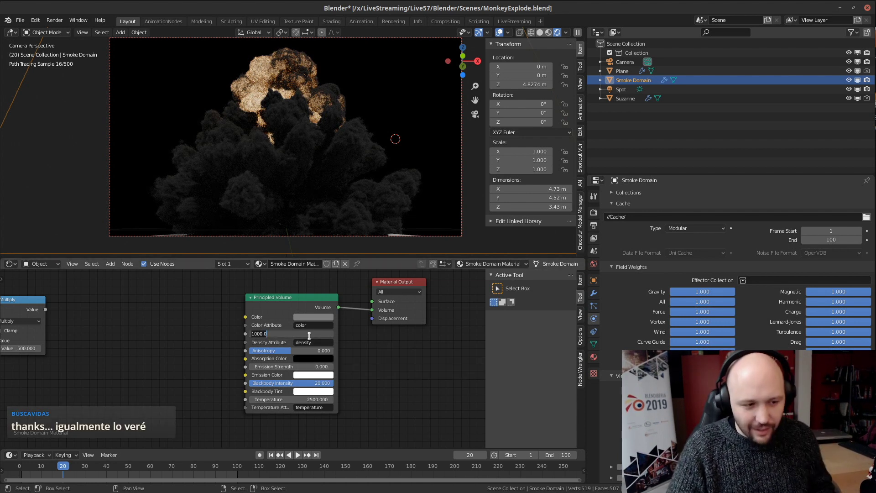
{"action": "key", "text": "BackSpace"}
{"action": "key", "text": "BackSpace"}
{"action": "key", "text": "BackSpace"}
{"action": "key", "text": "BackSpace"}
{"action": "key", "text": "BackSpace"}
{"action": "key", "text": "BackSpace"}
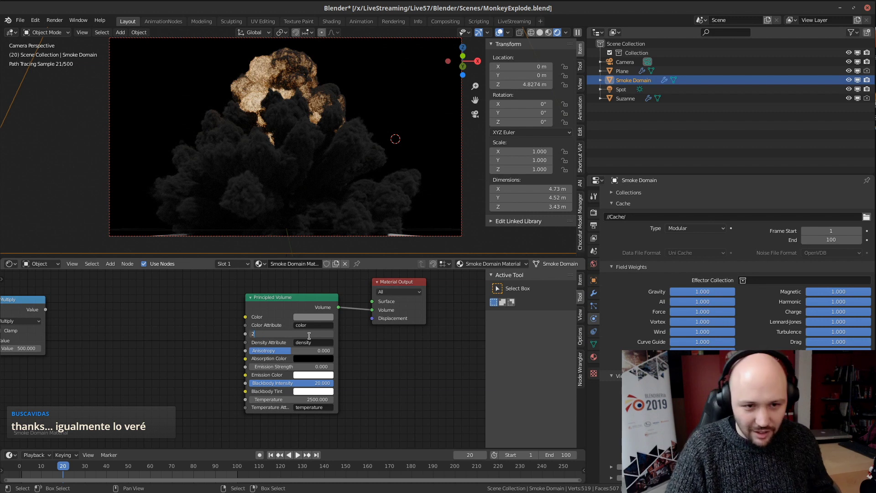
{"action": "type", "text": "2000"}
{"action": "key", "text": "Return"}
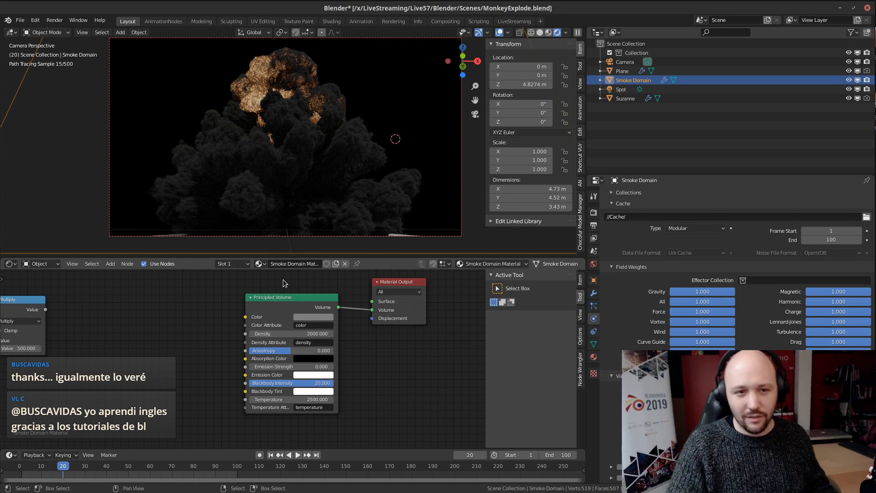
Step: Raise the Principled Volume's Blackbody Intensity to 50 and finally 100, and inspect the rendered fire and smoke edges up close
{"action": "scroll", "coordinate": [309, 335], "scroll_direction": "up", "scroll_amount": 1}
{"action": "left_click", "coordinate": [333, 385]}
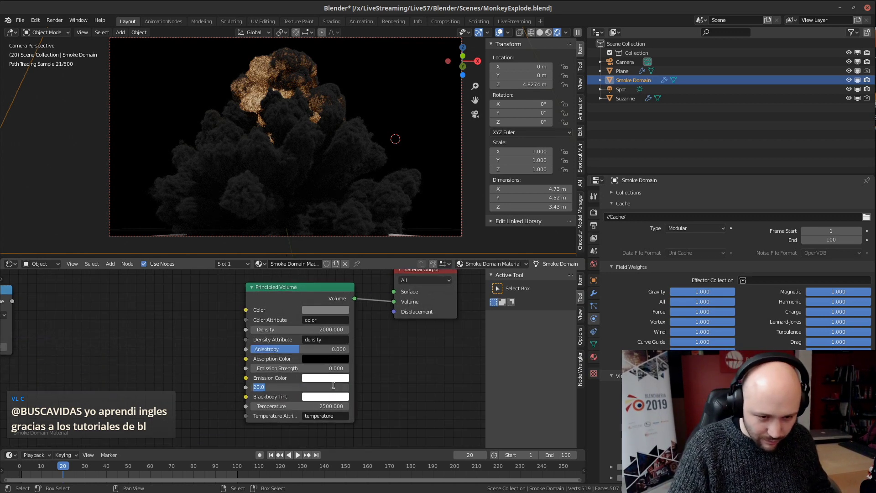
{"action": "type", "text": "50"}
{"action": "key", "text": "Return"}
{"action": "left_click", "coordinate": [333, 385]}
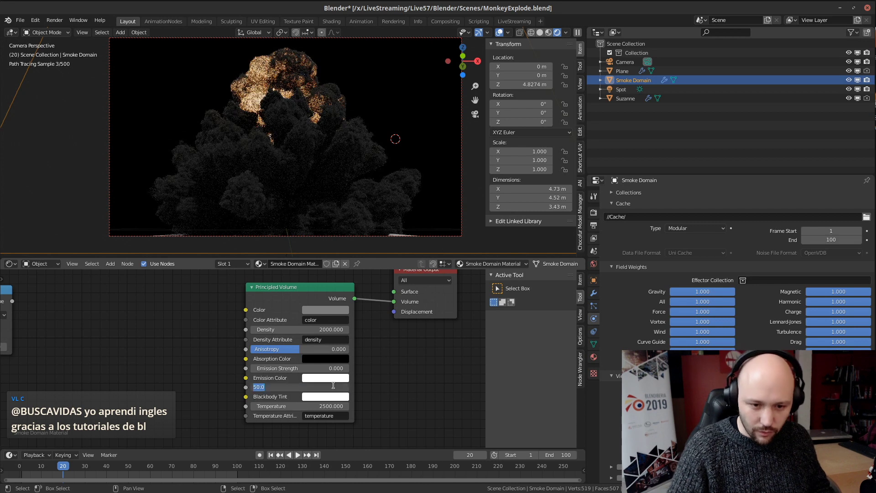
{"action": "type", "text": "100"}
{"action": "key", "text": "Return"}
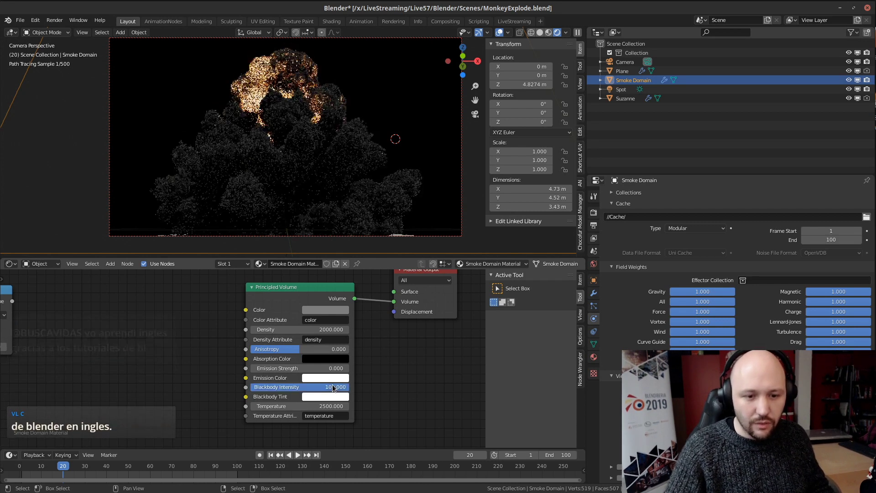
{"action": "scroll", "coordinate": [317, 100], "scroll_direction": "up", "scroll_amount": 5}
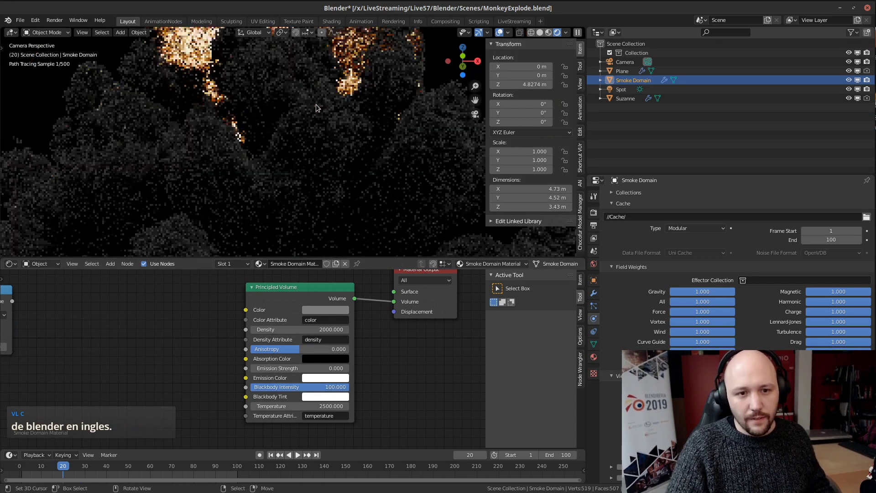
{"action": "scroll", "coordinate": [320, 137], "scroll_direction": "down", "scroll_amount": 5}
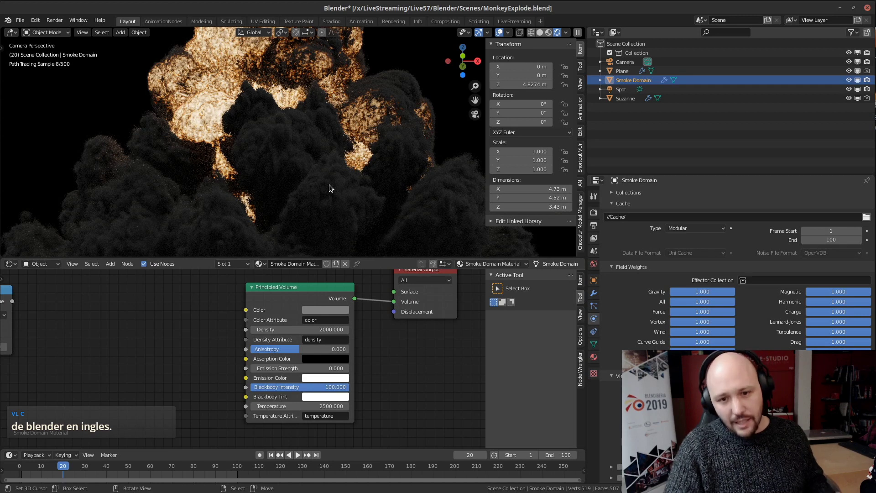
{"action": "middle_click_drag", "start_coordinate": [377, 203], "coordinate": [178, 138], "text": "shift"}
{"action": "scroll", "coordinate": [324, 136], "scroll_direction": "up", "scroll_amount": 4}
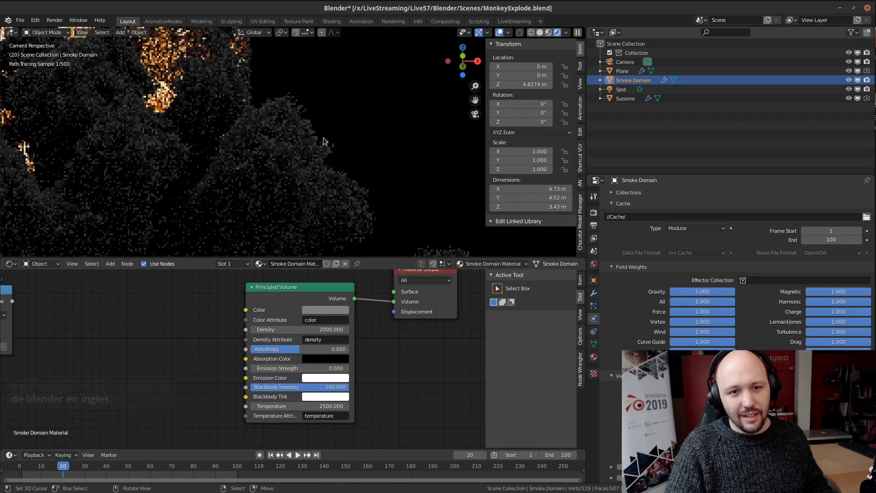
{"action": "scroll", "coordinate": [292, 150], "scroll_direction": "down", "scroll_amount": 3}
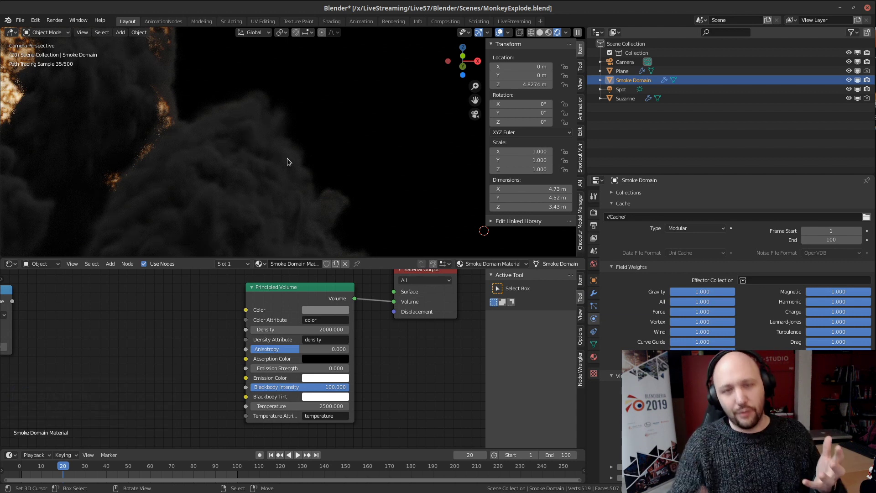
{"action": "scroll", "coordinate": [285, 159], "scroll_direction": "down", "scroll_amount": 5}
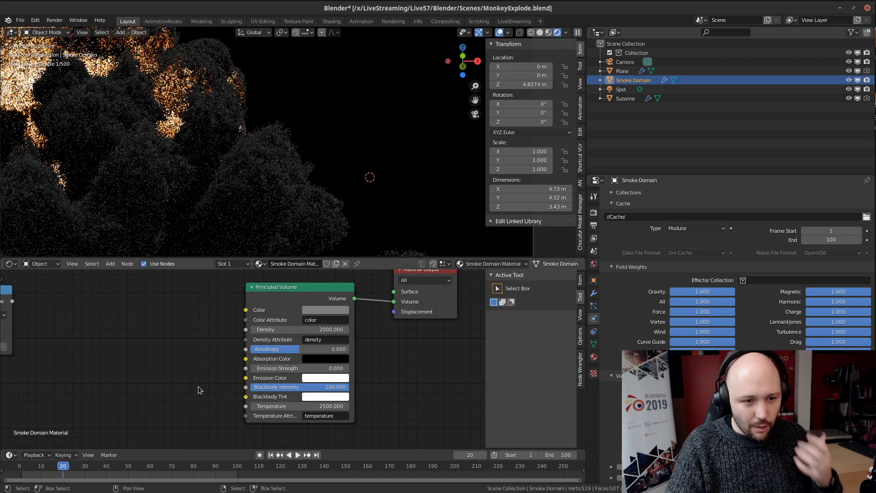
Step: Delete the disconnected Multiply and ColorRamp nodes beside the Volume Info node
{"action": "middle_click_drag", "start_coordinate": [149, 347], "coordinate": [451, 359]}
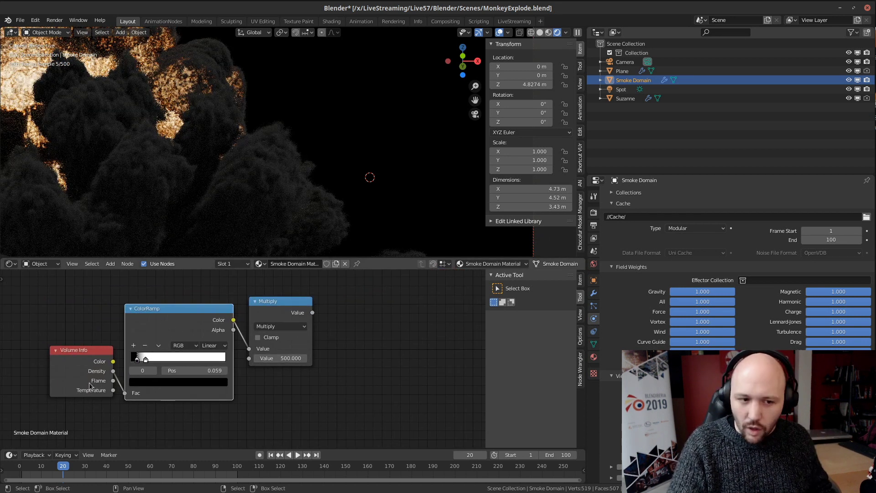
{"action": "left_click", "coordinate": [267, 305]}
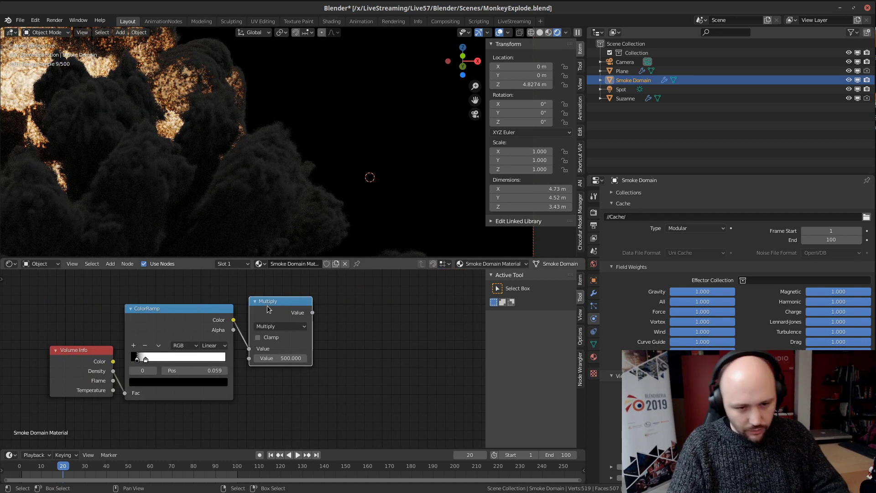
{"action": "key", "text": "x"}
{"action": "left_click", "coordinate": [163, 337]}
{"action": "key", "text": "x"}
Step: Reposition the Volume Info node before the Principled Volume, leaving room for another node between them
{"action": "left_click_drag", "start_coordinate": [65, 378], "coordinate": [283, 335]}
{"action": "middle_click_drag", "start_coordinate": [418, 381], "coordinate": [205, 379]}
{"action": "scroll", "coordinate": [263, 354], "scroll_direction": "down", "scroll_amount": 2}
{"action": "middle_click_drag", "start_coordinate": [122, 357], "coordinate": [195, 351]}
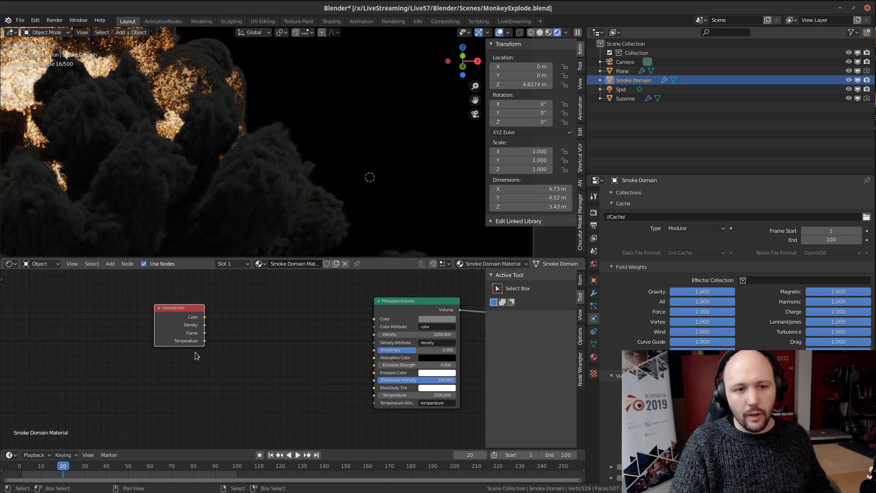
{"action": "scroll", "coordinate": [192, 341], "scroll_direction": "up", "scroll_amount": 2}
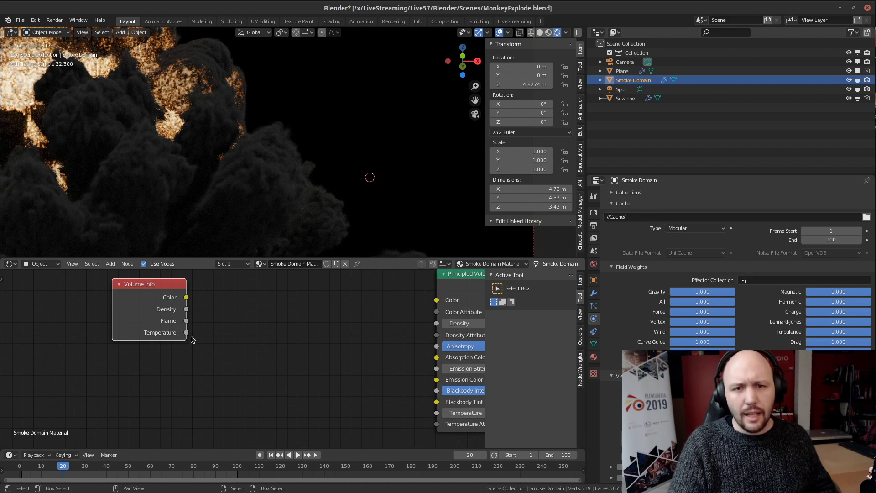
{"action": "left_click_drag", "start_coordinate": [138, 321], "coordinate": [111, 335]}
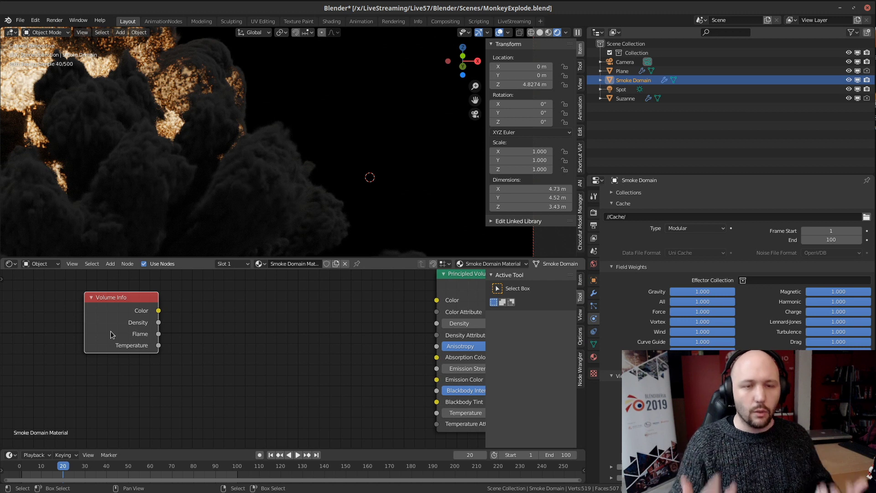
{"action": "left_click_drag", "start_coordinate": [144, 313], "coordinate": [89, 327]}
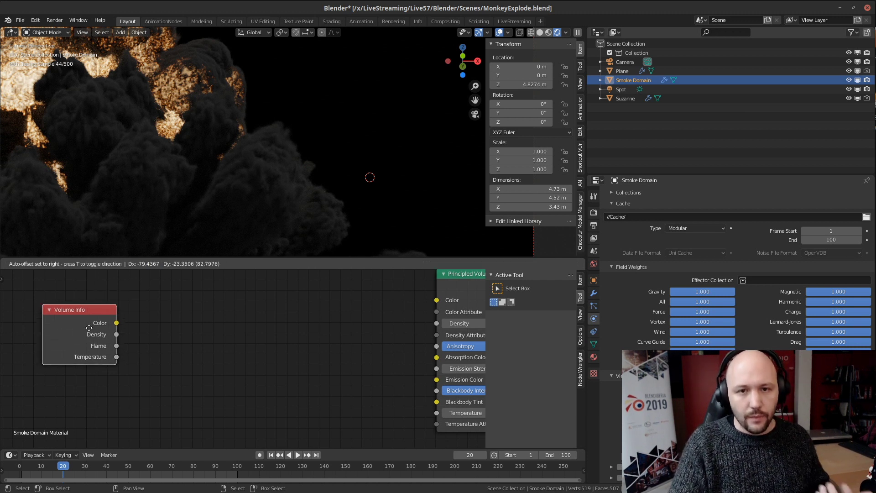
{"action": "left_click", "coordinate": [180, 325]}
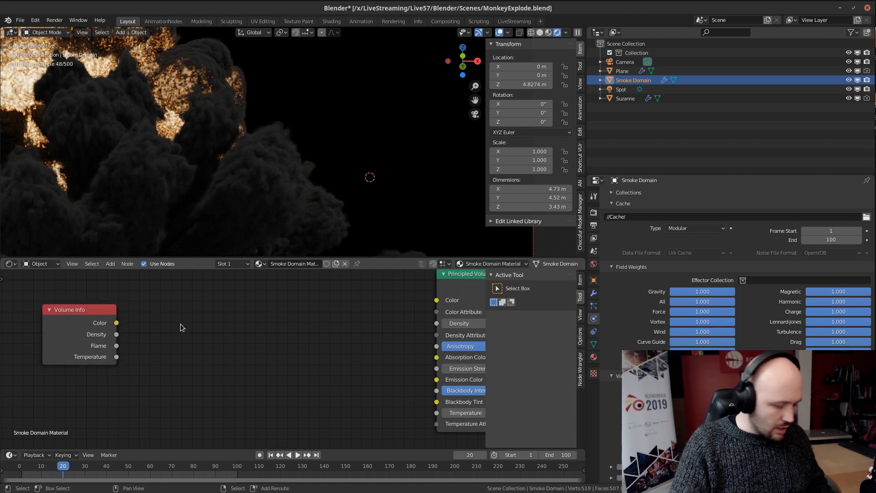
{"action": "key", "text": "shift+a"}
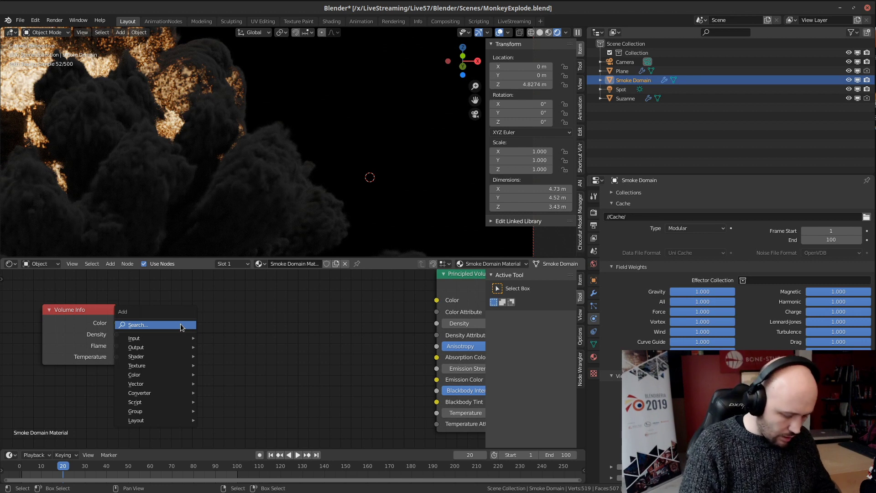
{"action": "key", "text": "c"}
{"action": "key", "text": "l"}
{"action": "key", "text": "r"}
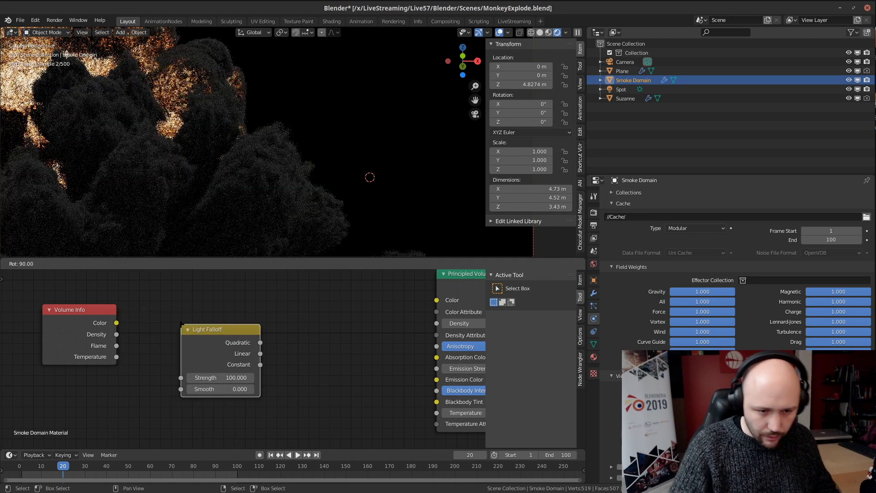
{"action": "left_click", "coordinate": [227, 344]}
{"action": "key", "text": "x"}
Step: Add a ColorRamp node between the Volume Info and Principled Volume nodes
{"action": "key", "text": "shift+a"}
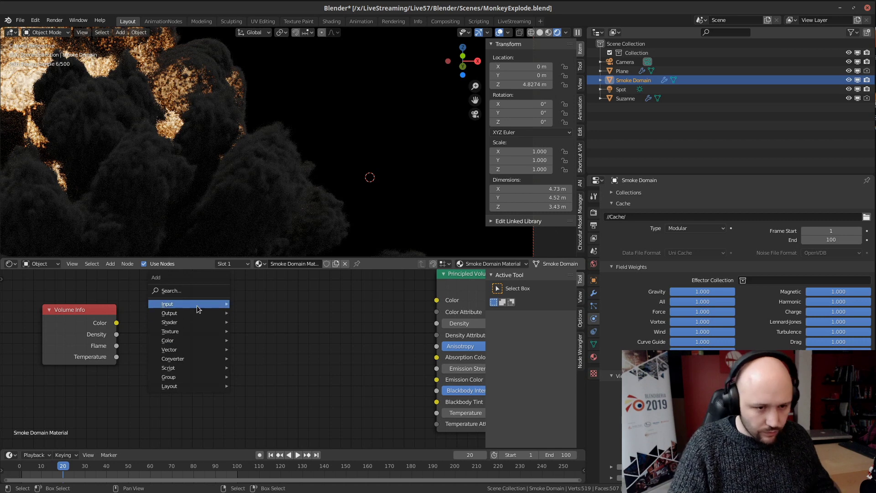
{"action": "left_click", "coordinate": [191, 292]}
{"action": "type", "text": "ramp"}
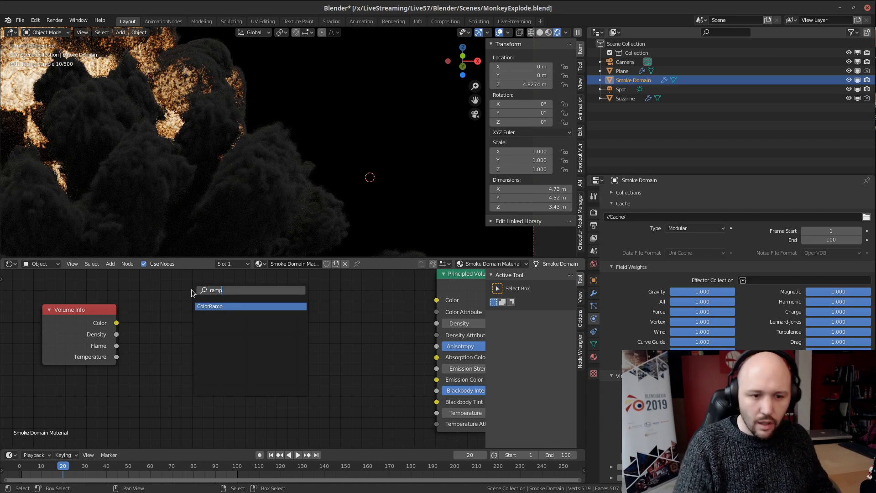
{"action": "key", "text": "Return"}
{"action": "left_click", "coordinate": [187, 291]}
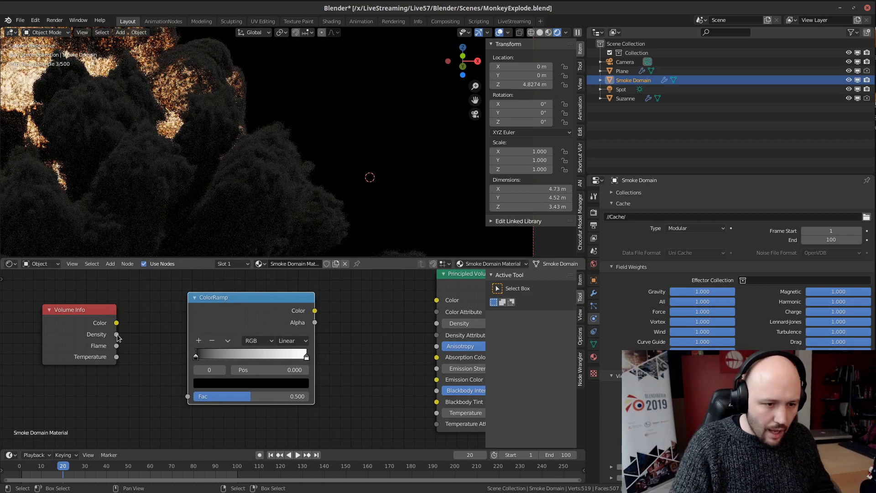
Step: Connect Volume Info's Density output to the ColorRamp's Fac and the ColorRamp's Color output to the Principled Volume's Density
{"action": "left_click_drag", "start_coordinate": [117, 334], "coordinate": [189, 396]}
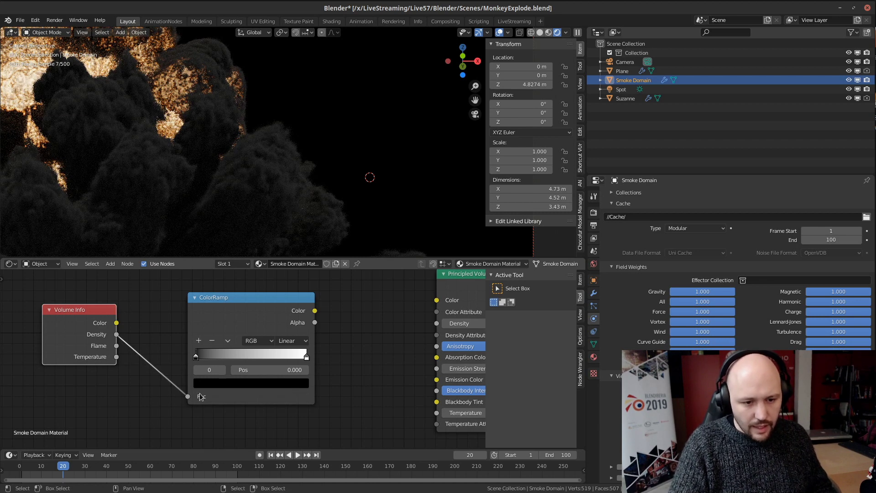
{"action": "middle_click_drag", "start_coordinate": [253, 372], "coordinate": [194, 379]}
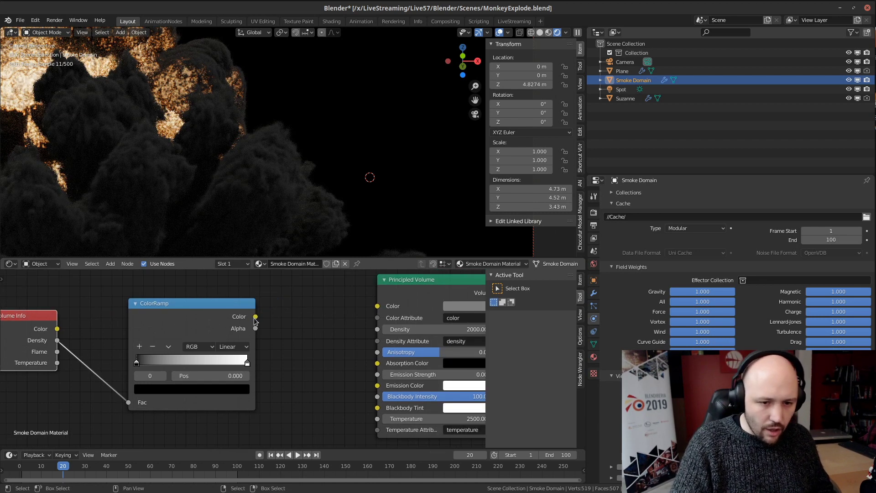
{"action": "left_click_drag", "start_coordinate": [256, 316], "coordinate": [382, 333]}
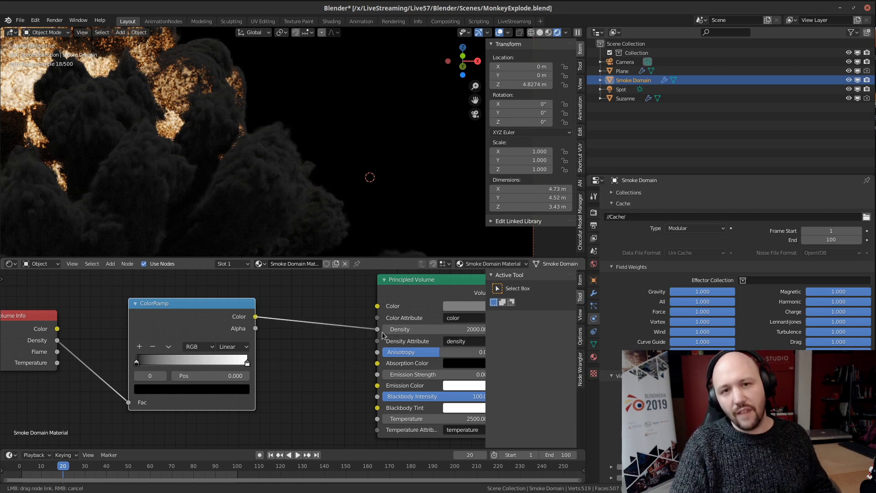
{"action": "right_click", "coordinate": [382, 332]}
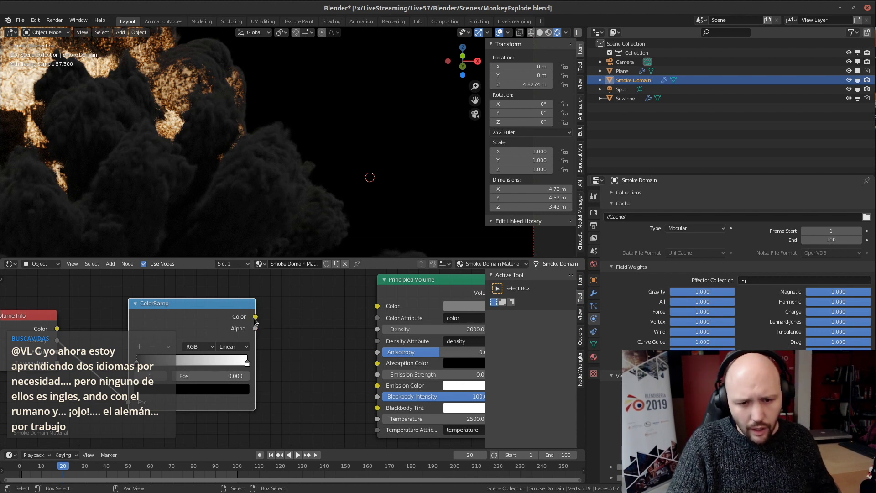
{"action": "left_click_drag", "start_coordinate": [255, 317], "coordinate": [381, 330]}
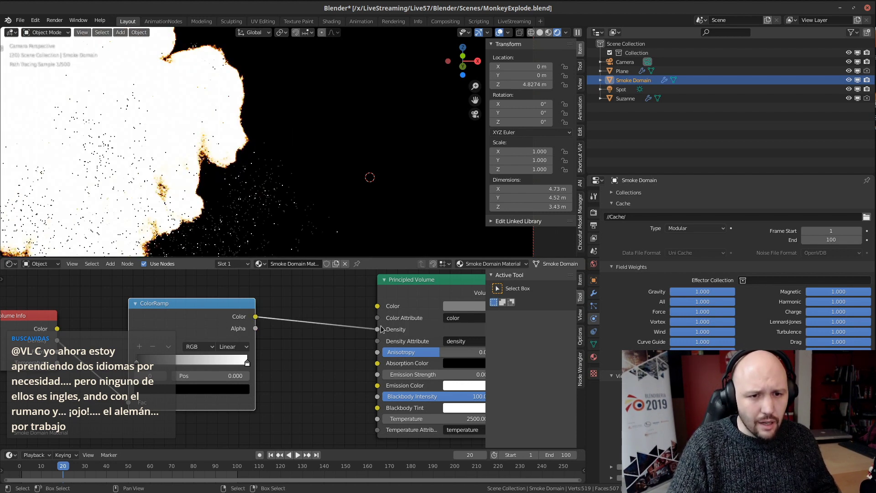
Step: Move the Volume Info and ColorRamp nodes farther from the Principled Volume to leave room for another node
{"action": "middle_click_drag", "start_coordinate": [182, 295], "coordinate": [385, 303]}
{"action": "scroll", "coordinate": [182, 153], "scroll_direction": "down", "scroll_amount": 4}
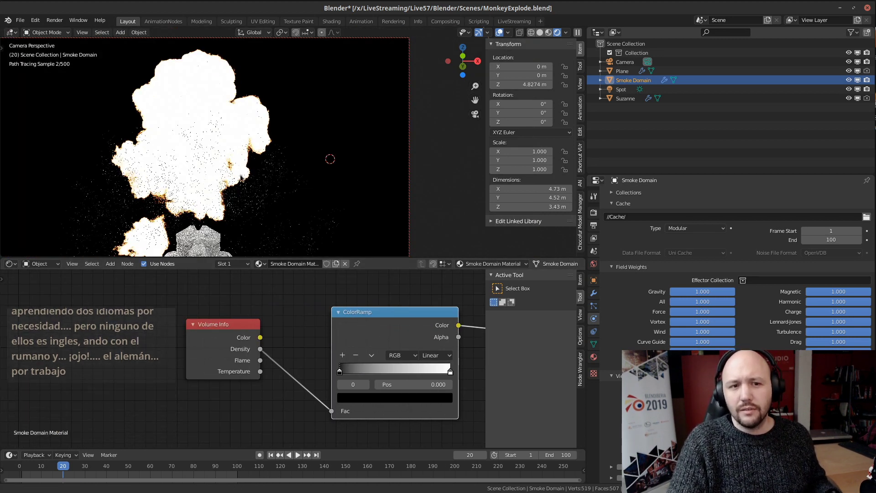
{"action": "middle_click_drag", "start_coordinate": [240, 176], "coordinate": [264, 158], "text": "shift"}
{"action": "scroll", "coordinate": [308, 310], "scroll_direction": "down", "scroll_amount": 4}
{"action": "middle_click_drag", "start_coordinate": [311, 305], "coordinate": [282, 303]}
{"action": "left_click_drag", "start_coordinate": [201, 339], "coordinate": [106, 340]}
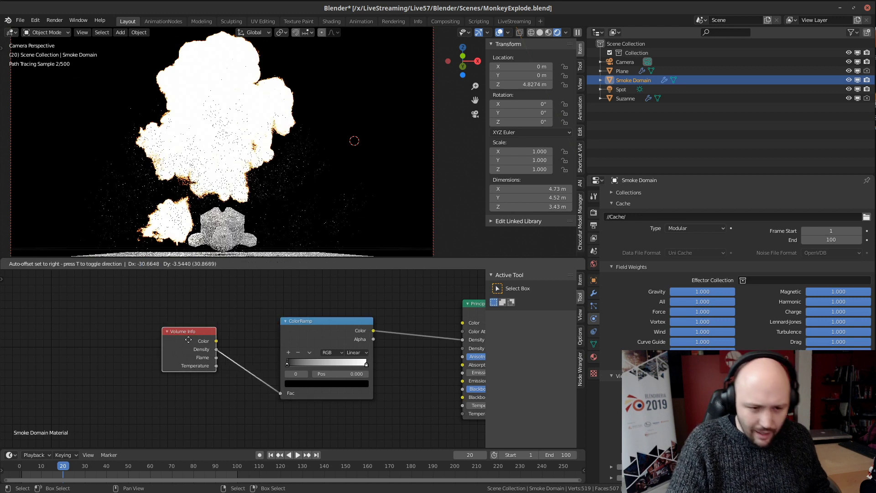
{"action": "left_click_drag", "start_coordinate": [325, 332], "coordinate": [221, 332]}
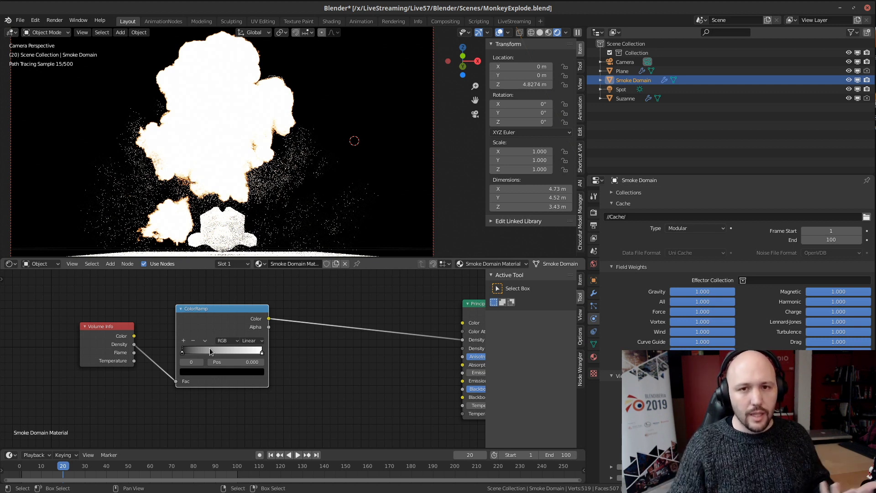
Step: Insert a Math node on the link between the ColorRamp and the Principled Volume's Density
{"action": "middle_click_drag", "start_coordinate": [336, 353], "coordinate": [314, 360]}
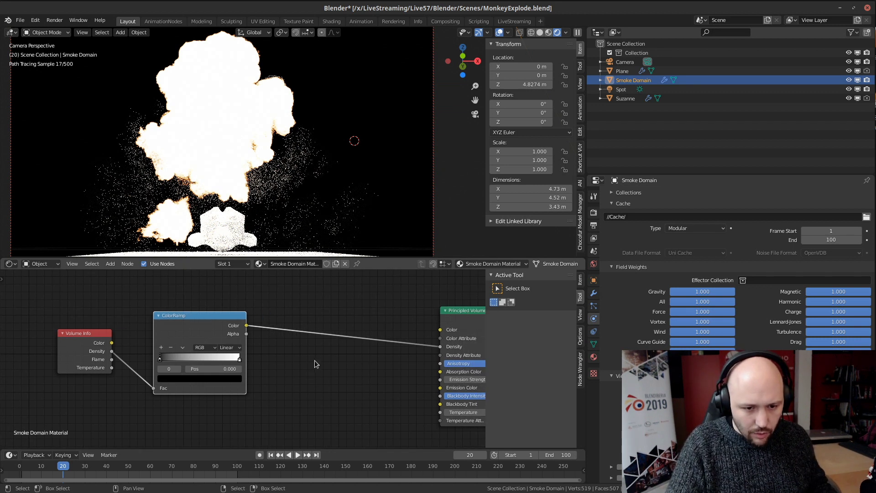
{"action": "key", "text": "shift+a"}
{"action": "left_click", "coordinate": [308, 298]}
{"action": "type", "text": "math"}
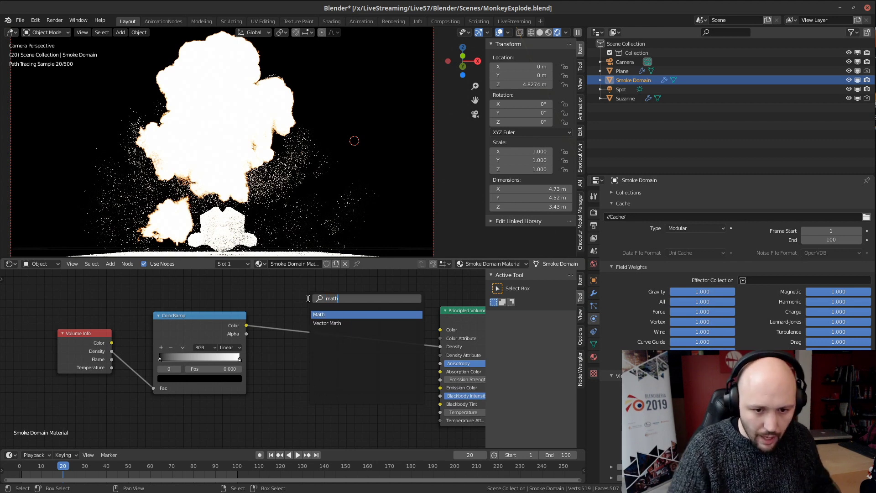
{"action": "key", "text": "Return"}
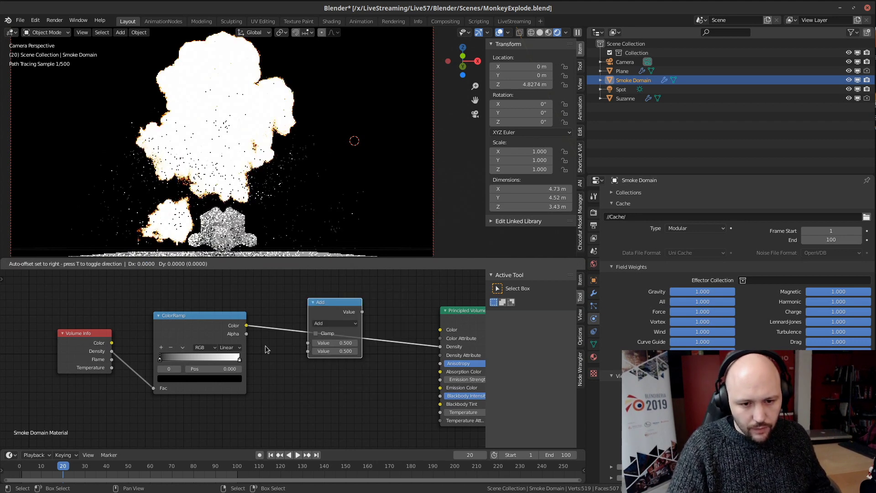
{"action": "left_click", "coordinate": [266, 350]}
Step: Switch the Math node to Multiply, setting its second value first to 100 and finally to 2000
{"action": "left_click", "coordinate": [336, 351]}
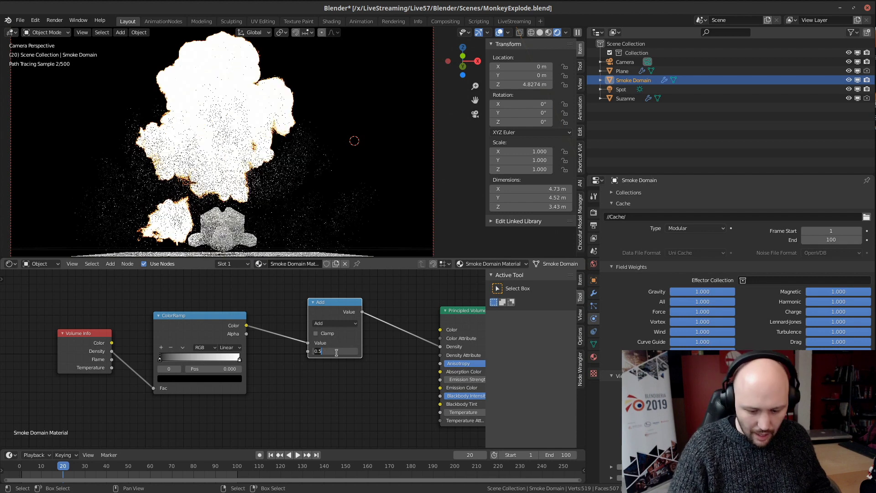
{"action": "type", "text": "100"}
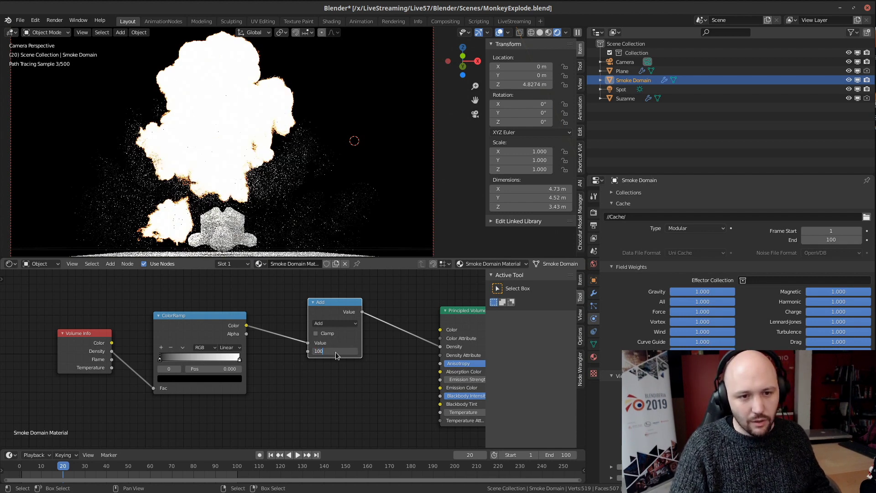
{"action": "key", "text": "Return"}
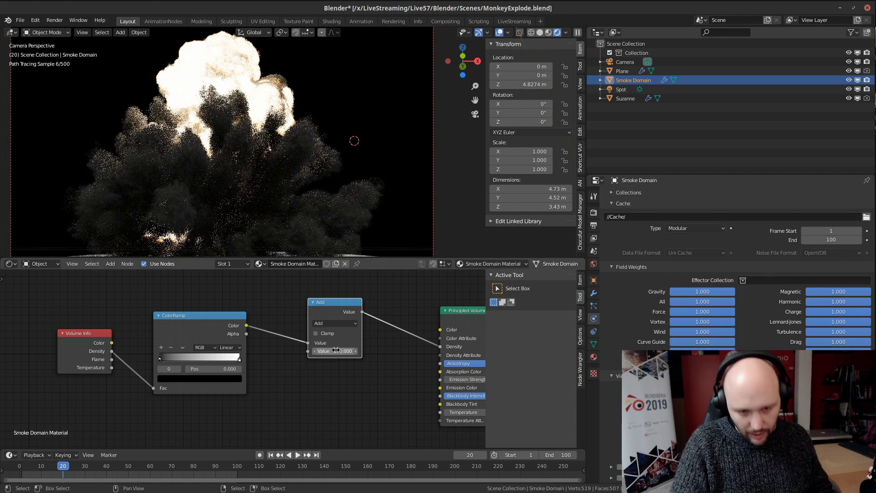
{"action": "left_click", "coordinate": [334, 323]}
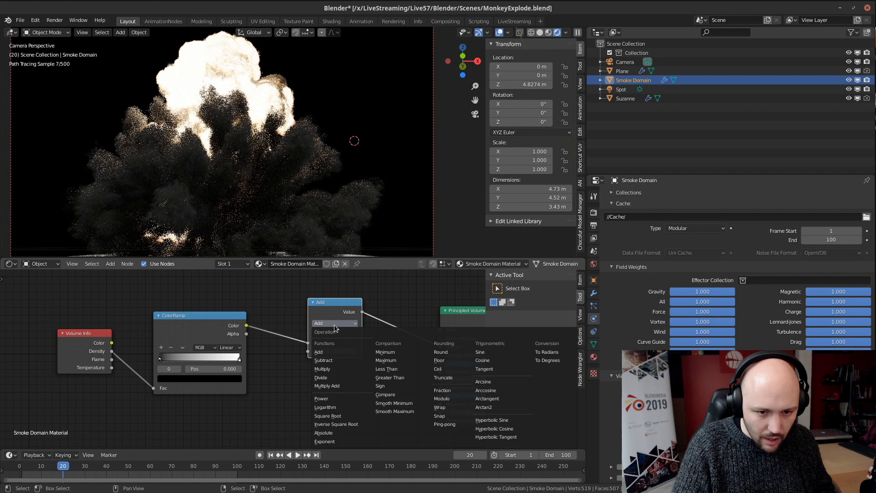
{"action": "left_click", "coordinate": [331, 370]}
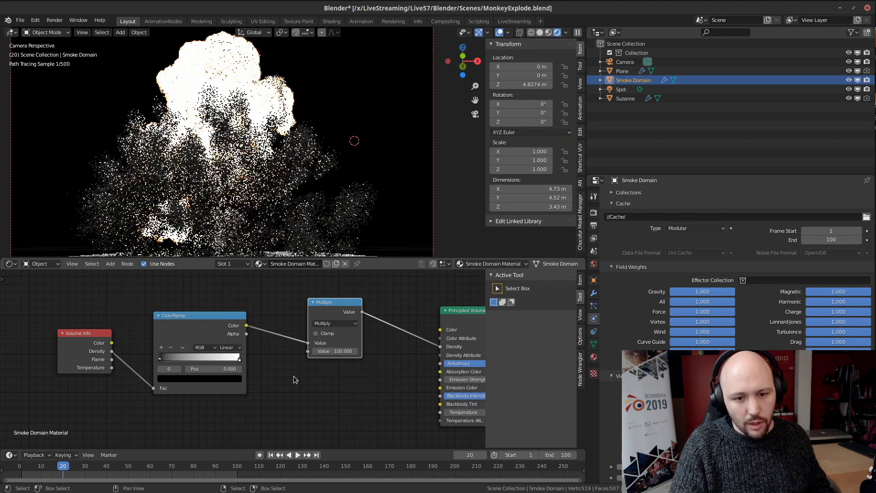
{"action": "left_click", "coordinate": [329, 352]}
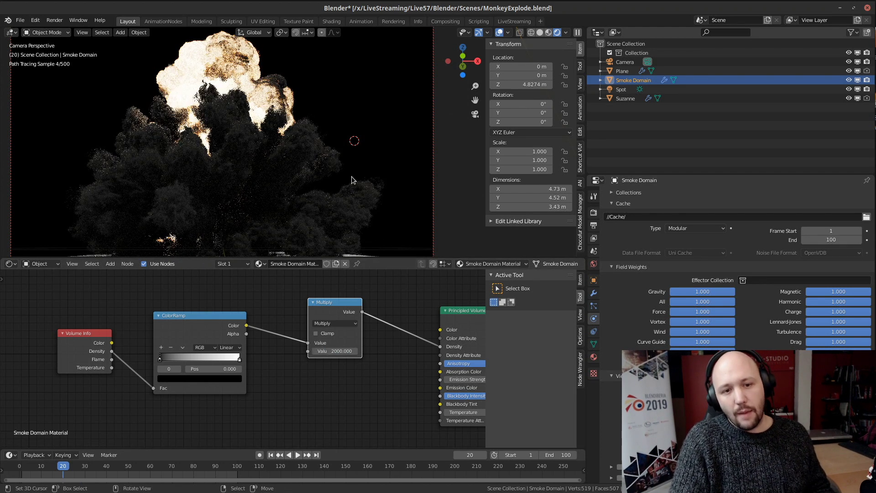
Step: Restrict the viewport render region to the dark smoke edge beside the fire for a close look
{"action": "scroll", "coordinate": [350, 155], "scroll_direction": "up", "scroll_amount": 3}
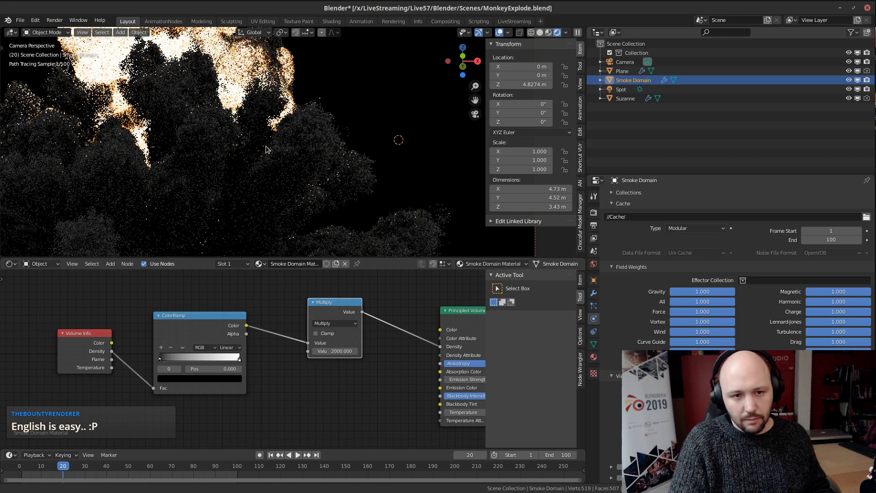
{"action": "scroll", "coordinate": [270, 155], "scroll_direction": "up", "scroll_amount": 1}
{"action": "scroll", "coordinate": [289, 162], "scroll_direction": "up", "scroll_amount": 1}
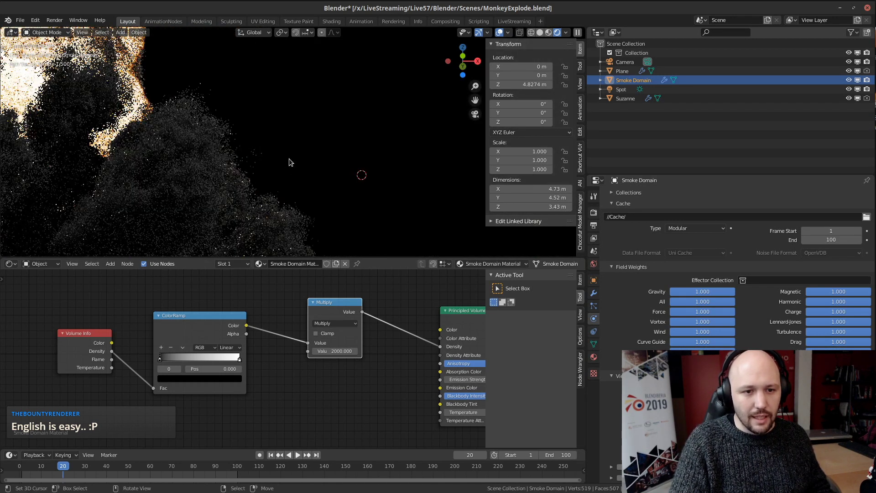
{"action": "key", "text": "ctrl+b"}
{"action": "left_click_drag", "start_coordinate": [107, 68], "coordinate": [319, 248]}
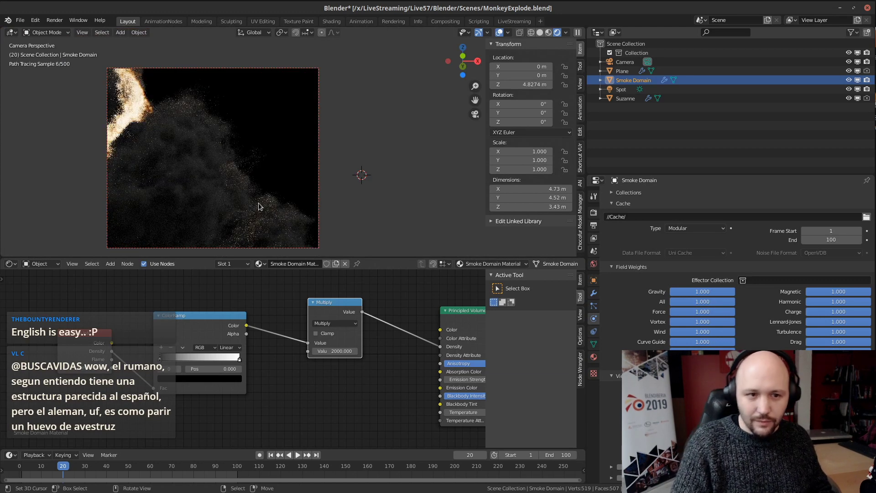
Step: Set the ColorRamp's black stop to position 0.050 and its white stop to 0.200, then 0.086
{"action": "scroll", "coordinate": [268, 409], "scroll_direction": "up", "scroll_amount": 3}
{"action": "middle_click_drag", "start_coordinate": [271, 397], "coordinate": [384, 381]}
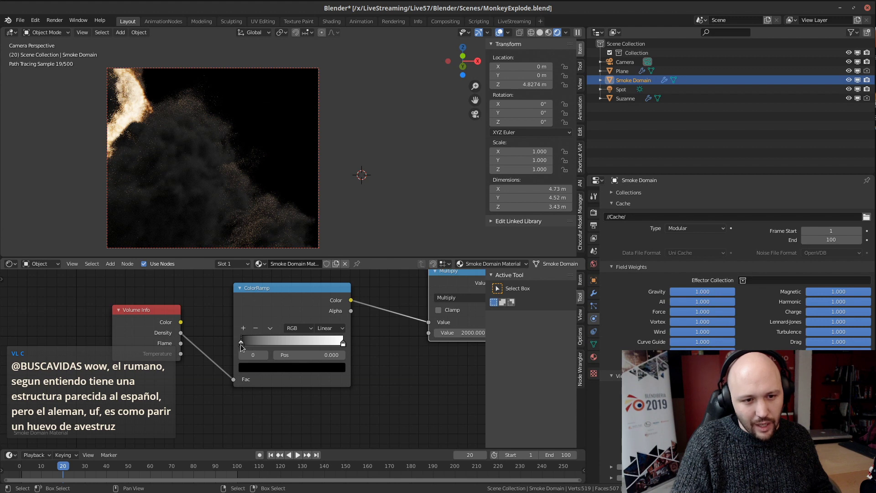
{"action": "mouse_move", "coordinate": [241, 345]}
{"action": "left_mouse_down"}
{"action": "mouse_move", "coordinate": [260, 343]}
{"action": "mouse_move", "coordinate": [244, 344]}
{"action": "left_mouse_up"}
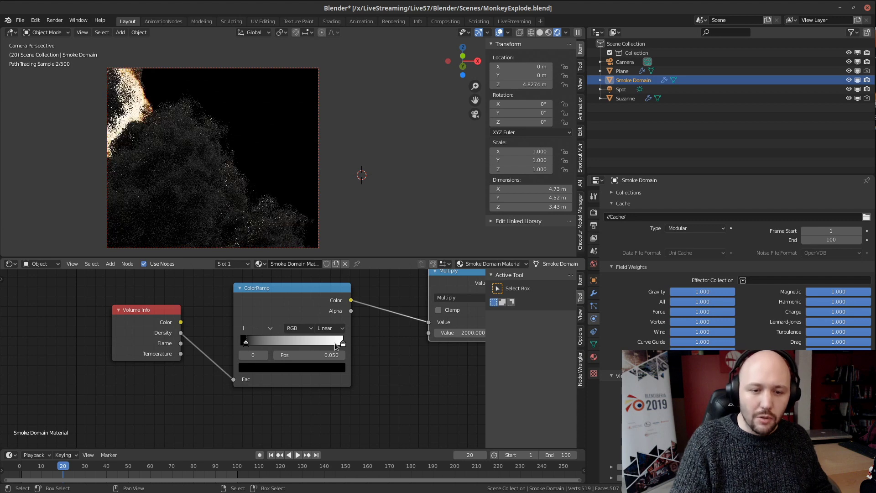
{"action": "left_click_drag", "start_coordinate": [343, 343], "coordinate": [257, 344]}
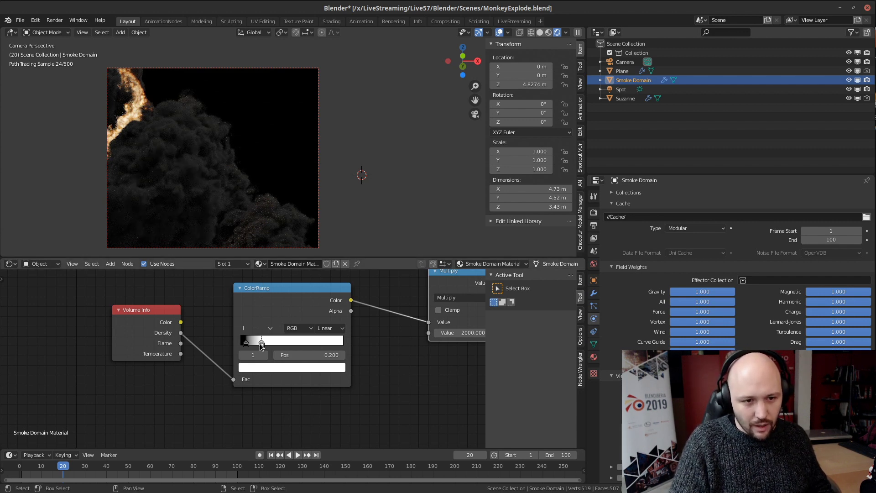
{"action": "left_click_drag", "start_coordinate": [259, 343], "coordinate": [248, 344]}
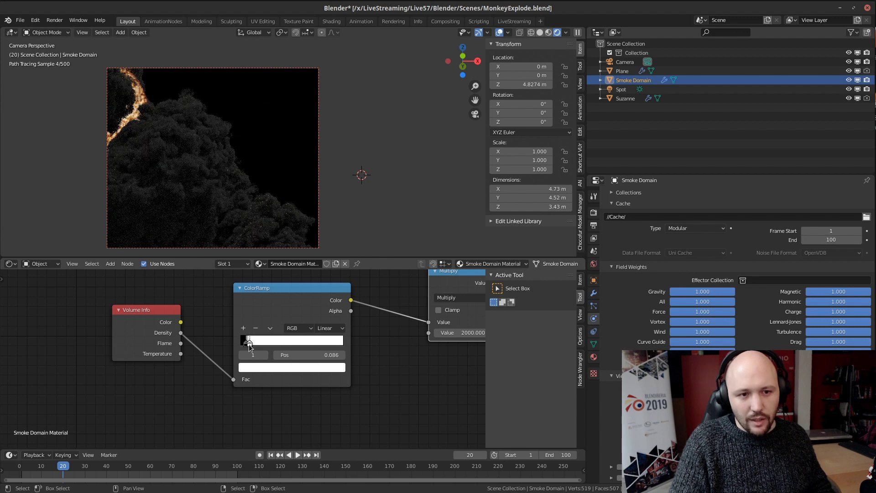
Step: Expand the render region over the explosion and examine the smoke and fire boundaries up close
{"action": "scroll", "coordinate": [191, 88], "scroll_direction": "down", "scroll_amount": 3}
{"action": "middle_click_drag", "start_coordinate": [191, 140], "coordinate": [326, 142], "text": "shift"}
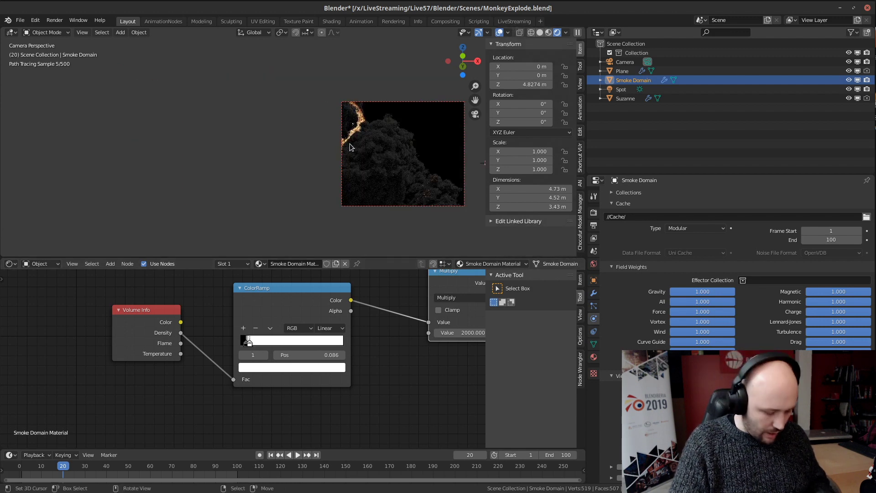
{"action": "key", "text": "ctrl+b"}
{"action": "left_click_drag", "start_coordinate": [202, 87], "coordinate": [398, 197]}
{"action": "scroll", "coordinate": [243, 147], "scroll_direction": "up", "scroll_amount": 4}
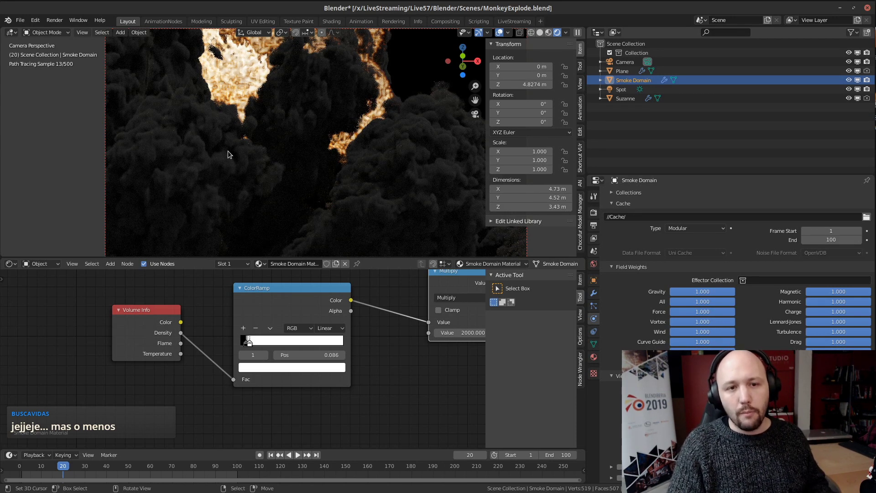
{"action": "scroll", "coordinate": [310, 82], "scroll_direction": "up", "scroll_amount": 2}
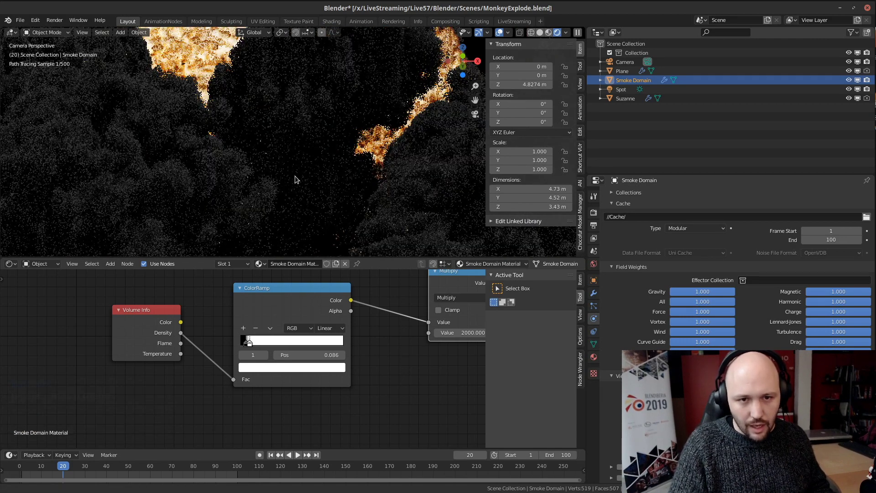
{"action": "middle_click_drag", "start_coordinate": [334, 49], "coordinate": [308, 138], "text": "shift"}
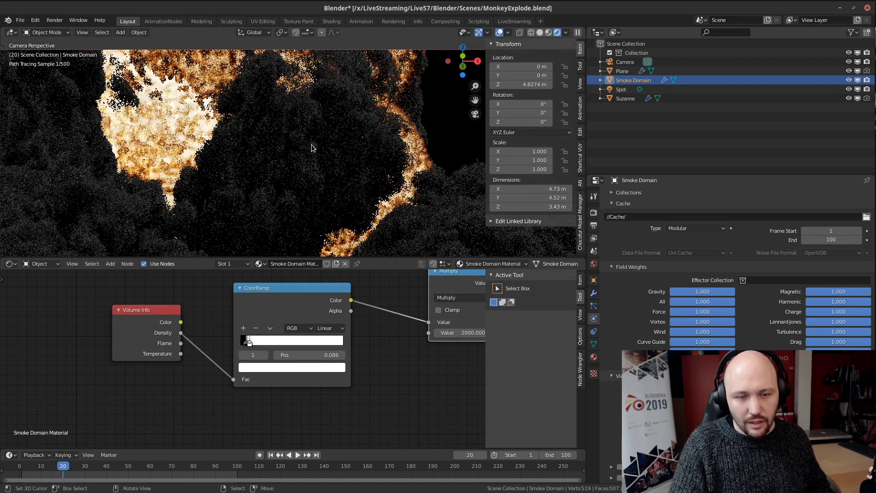
{"action": "scroll", "coordinate": [312, 147], "scroll_direction": "up", "scroll_amount": 2}
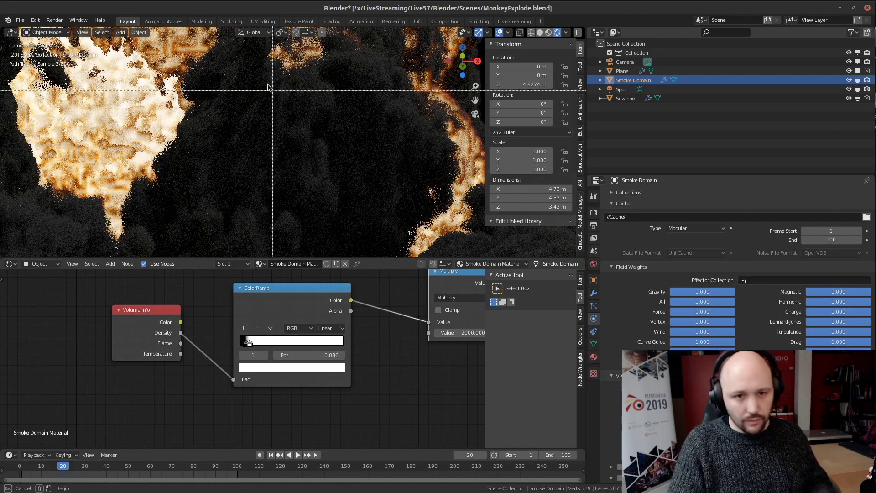
Step: Limit the render region to the central dark smoke, widen it to include the surrounding fire, and inspect the volume detail
{"action": "key", "text": "ctrl+b"}
{"action": "left_click_drag", "start_coordinate": [234, 30], "coordinate": [379, 242]}
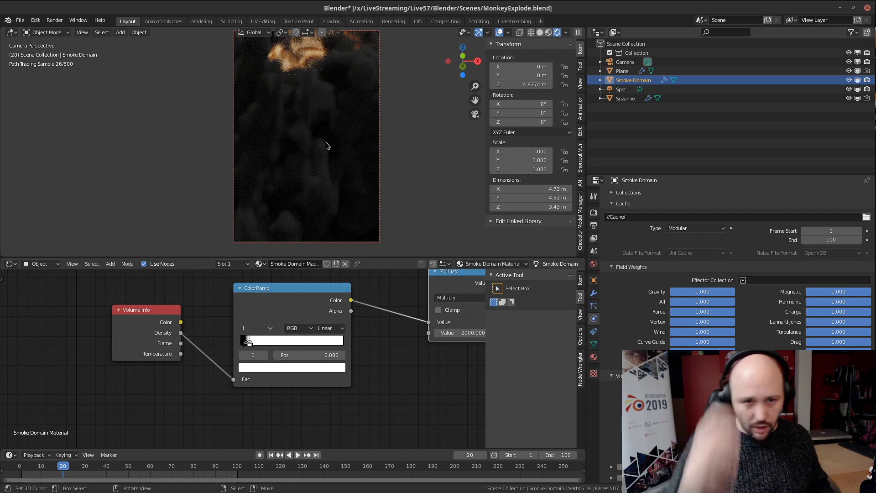
{"action": "scroll", "coordinate": [326, 146], "scroll_direction": "down", "scroll_amount": 4}
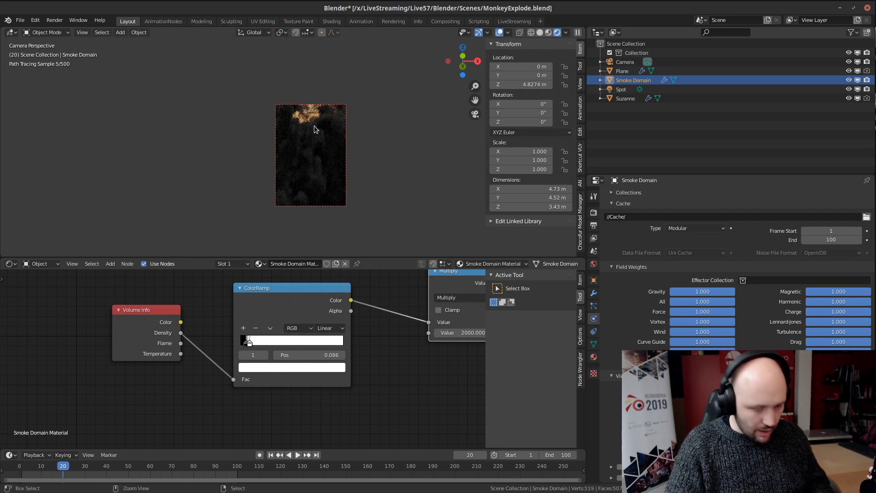
{"action": "key", "text": "ctrl+b"}
{"action": "left_click_drag", "start_coordinate": [210, 46], "coordinate": [386, 192]}
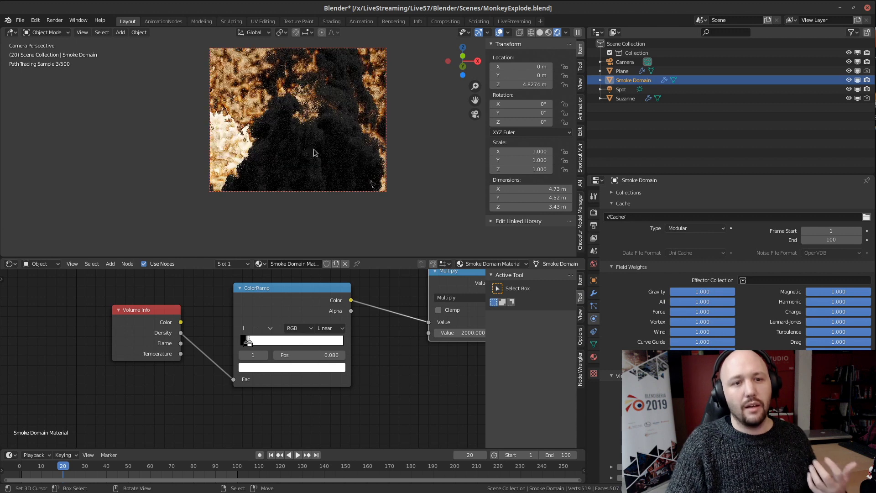
{"action": "middle_click_drag", "start_coordinate": [253, 104], "coordinate": [362, 140], "text": "shift"}
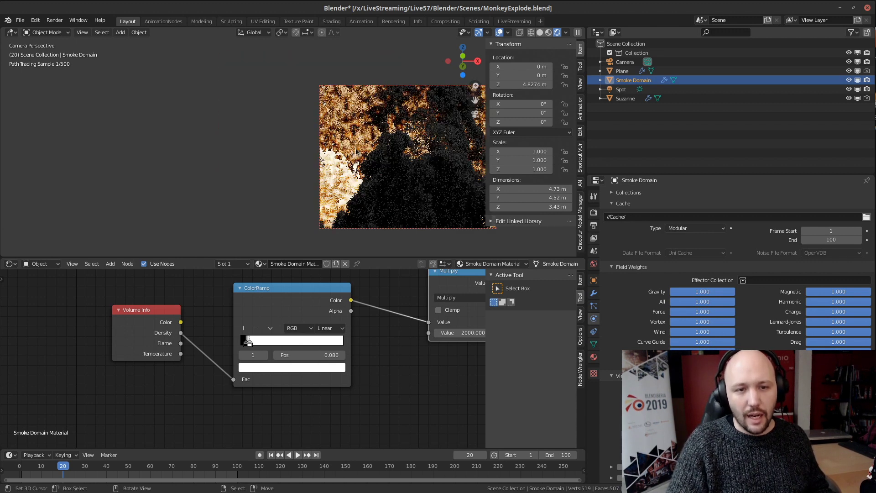
{"action": "scroll", "coordinate": [380, 158], "scroll_direction": "up", "scroll_amount": 3}
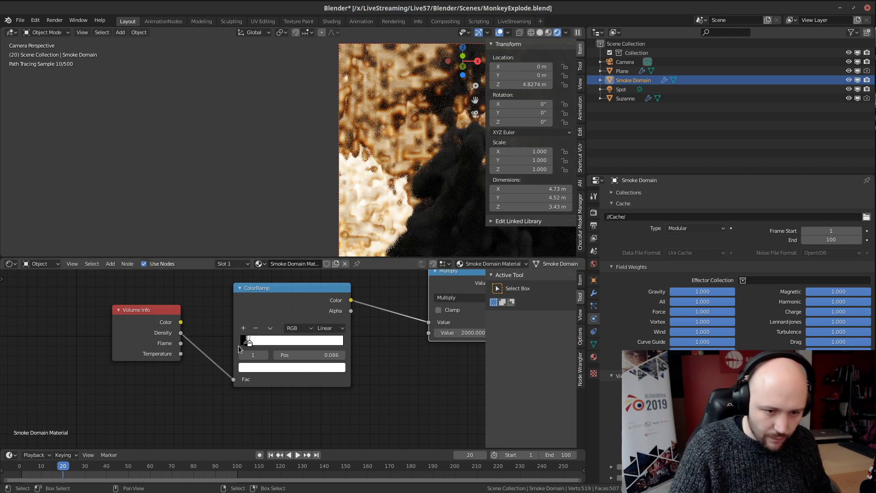
{"action": "middle_click_drag", "start_coordinate": [395, 362], "coordinate": [314, 358]}
{"action": "scroll", "coordinate": [315, 357], "scroll_direction": "up", "scroll_amount": 1}
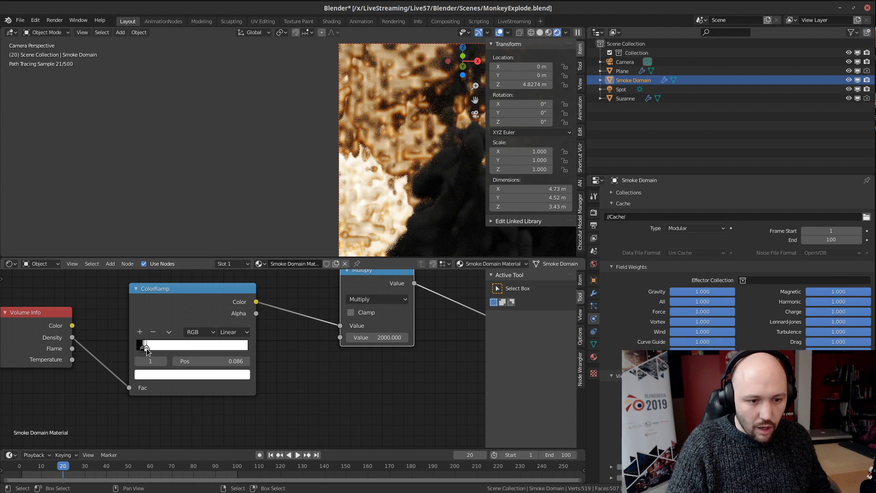
Step: Set the ColorRamp's first black stop to 0.141, move the white stop farther along, and add a black third stop at 0.561
{"action": "mouse_move", "coordinate": [147, 349]}
{"action": "left_mouse_down"}
{"action": "mouse_move", "coordinate": [188, 350]}
{"action": "mouse_move", "coordinate": [155, 350]}
{"action": "left_mouse_up"}
{"action": "mouse_move", "coordinate": [155, 350]}
{"action": "left_mouse_down"}
{"action": "mouse_move", "coordinate": [181, 349]}
{"action": "mouse_move", "coordinate": [165, 346]}
{"action": "left_mouse_up"}
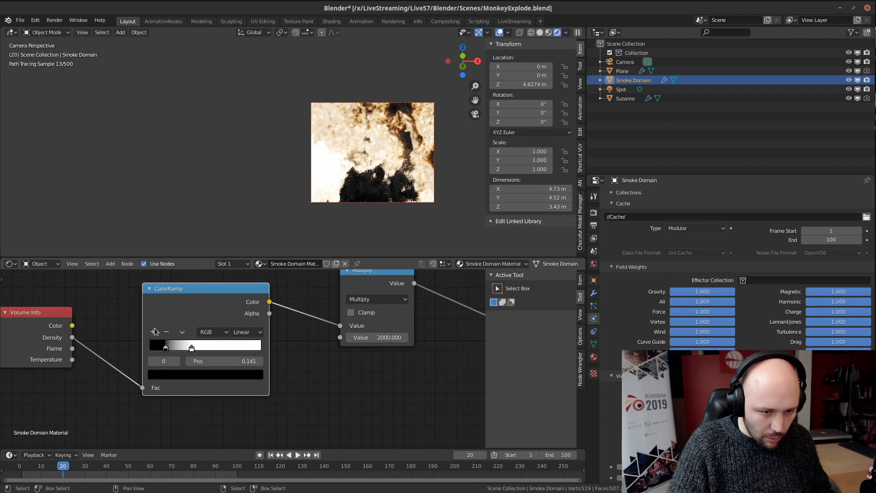
{"action": "left_click", "coordinate": [153, 332]}
{"action": "left_click_drag", "start_coordinate": [178, 349], "coordinate": [216, 355]}
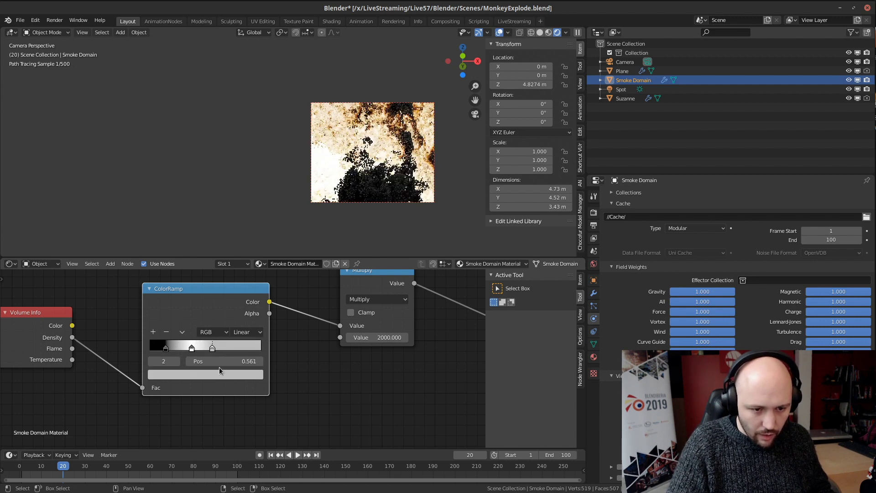
{"action": "left_click", "coordinate": [220, 372]}
{"action": "left_click_drag", "start_coordinate": [239, 286], "coordinate": [253, 331]}
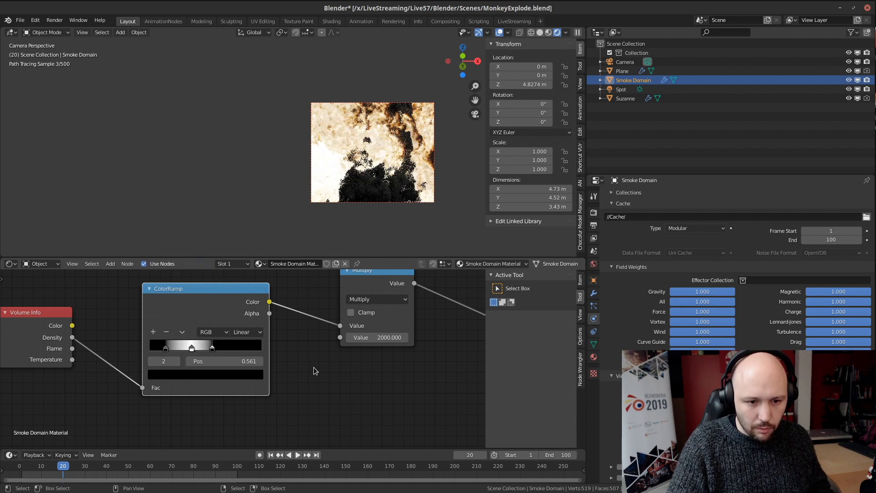
Step: Add a fourth stop to the ColorRamp at position 0.785 and colour it black
{"action": "left_click", "coordinate": [153, 331]}
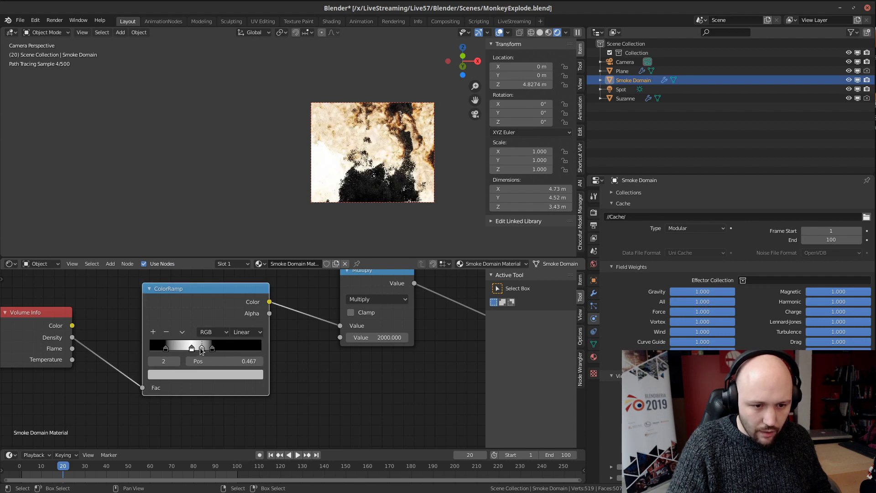
{"action": "left_click_drag", "start_coordinate": [202, 350], "coordinate": [239, 353]}
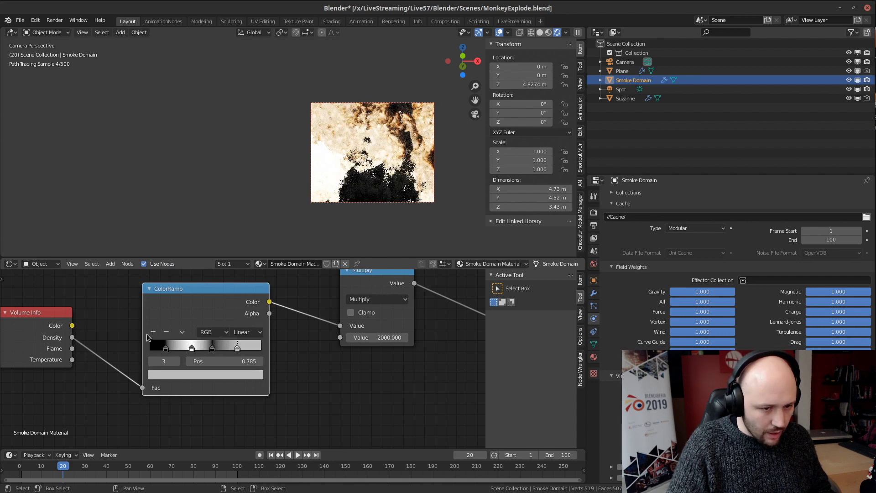
{"action": "left_click", "coordinate": [263, 377]}
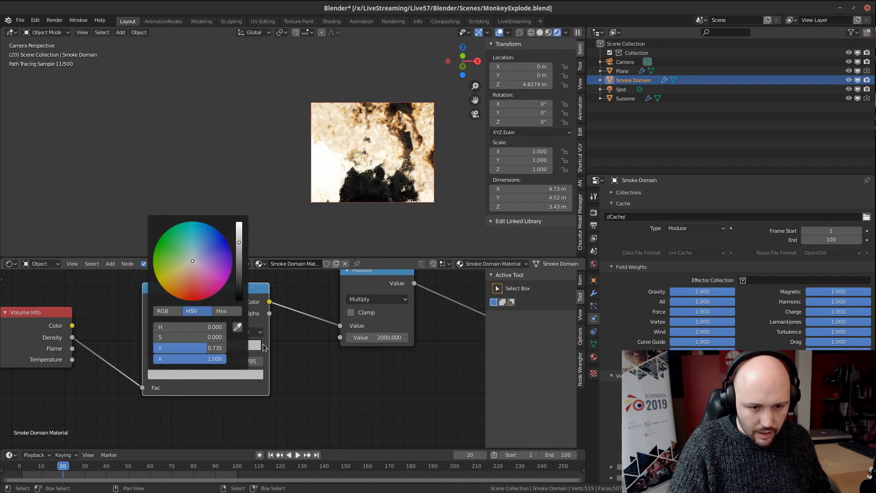
{"action": "left_click", "coordinate": [243, 375]}
{"action": "left_click_drag", "start_coordinate": [237, 278], "coordinate": [252, 330]}
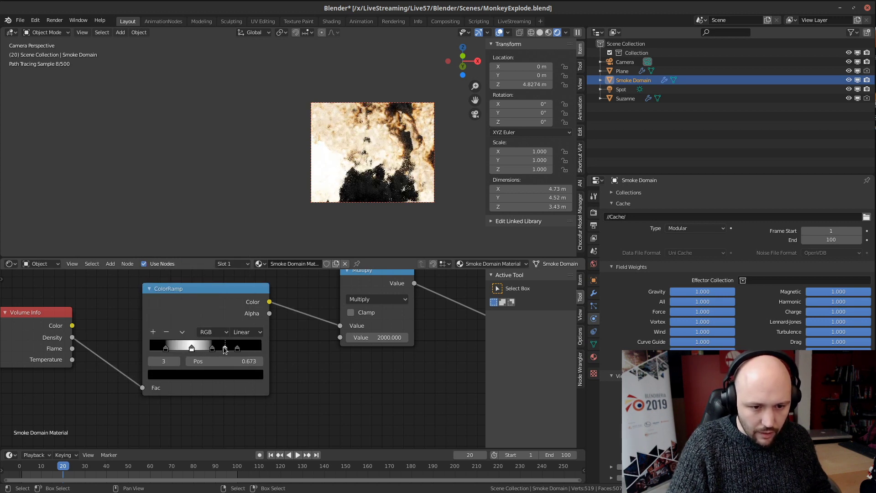
Step: Place an additional ColorRamp stop at position 1.000 and make it white
{"action": "left_click_drag", "start_coordinate": [225, 349], "coordinate": [261, 350]}
{"action": "left_click", "coordinate": [248, 376]}
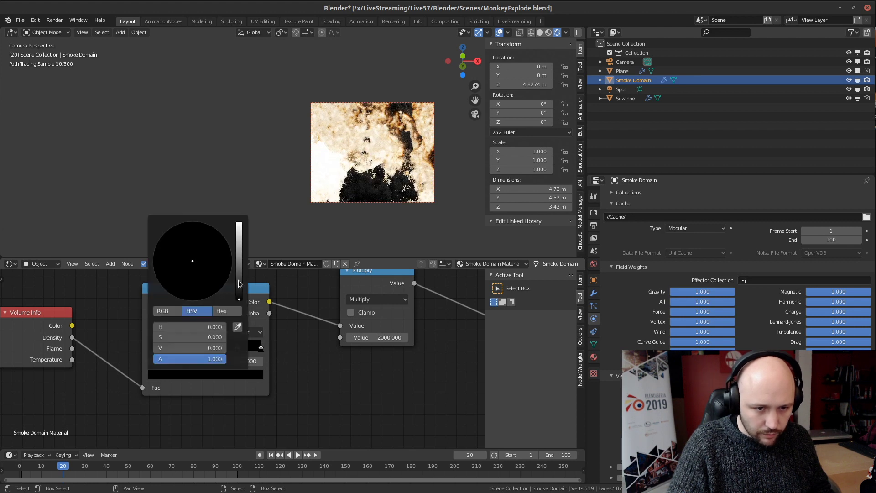
{"action": "left_click_drag", "start_coordinate": [238, 283], "coordinate": [238, 224]}
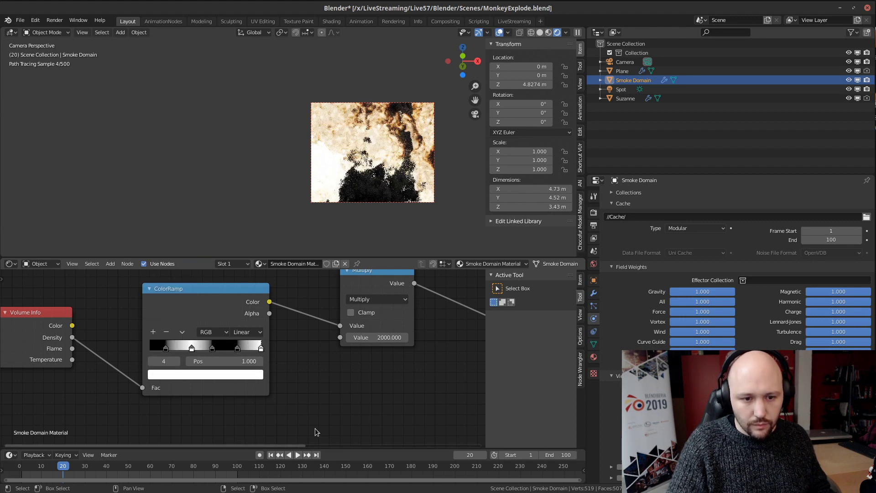
Step: Move the ColorRamp's inner stops to 0.236, 0.366 and 0.699, and shift the last white stop inward
{"action": "left_click", "coordinate": [238, 349]}
{"action": "left_click_drag", "start_coordinate": [227, 348], "coordinate": [176, 349]}
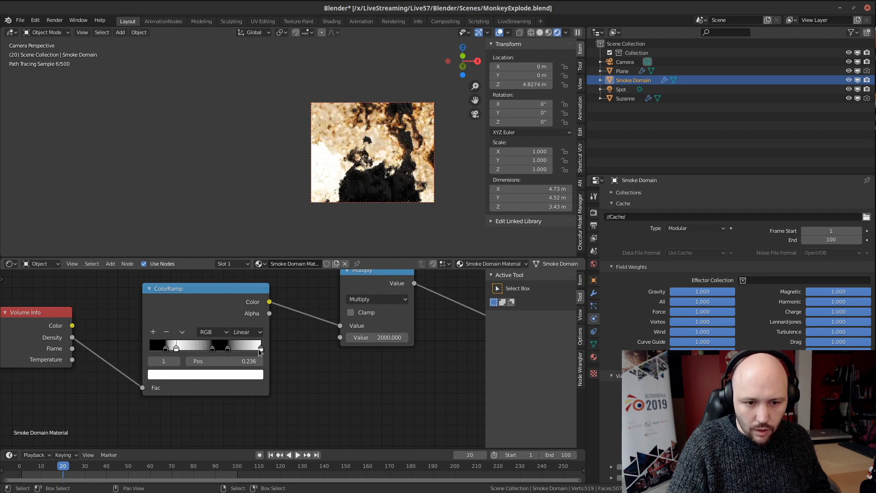
{"action": "left_click_drag", "start_coordinate": [258, 348], "coordinate": [191, 351]}
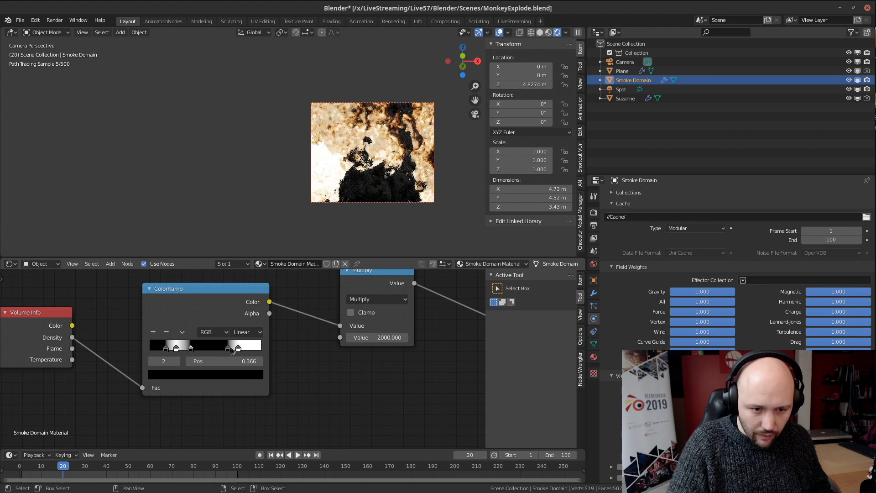
Step: Widen the render region over the fire and surrounding dark smoke and inspect the banded density up close
{"action": "scroll", "coordinate": [318, 168], "scroll_direction": "down", "scroll_amount": 3}
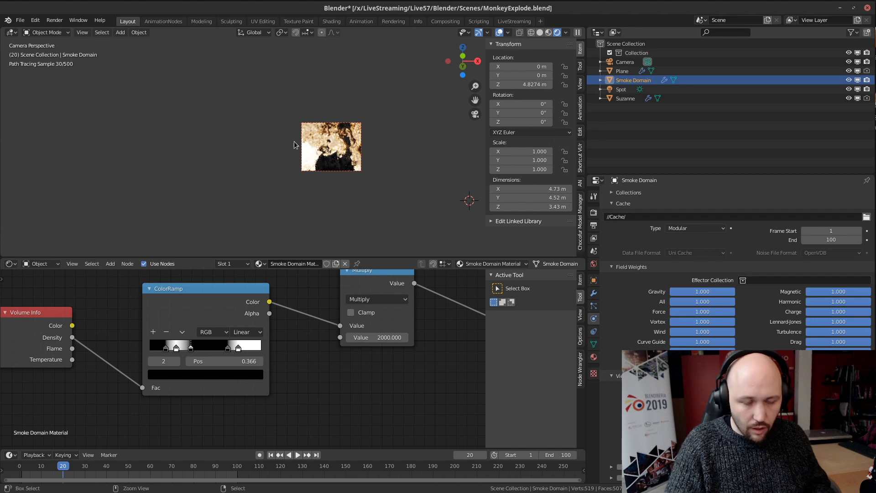
{"action": "scroll", "coordinate": [442, 195], "scroll_direction": "up", "scroll_amount": 5}
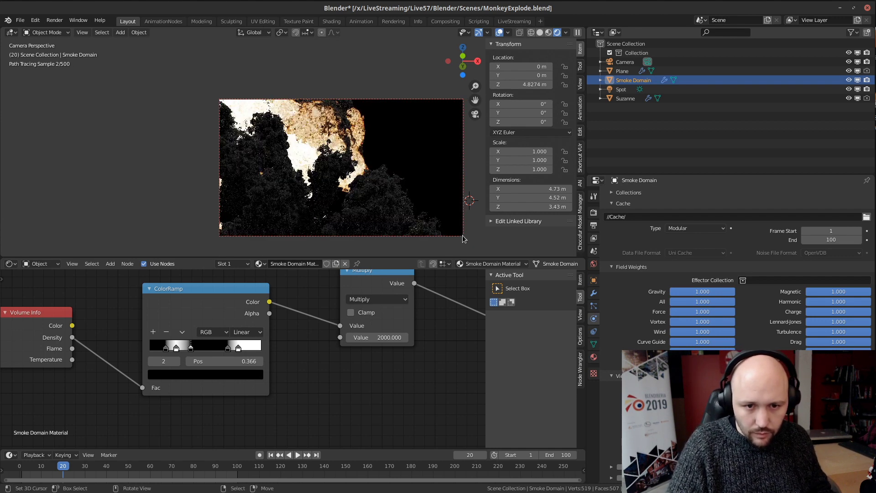
{"action": "scroll", "coordinate": [456, 193], "scroll_direction": "up", "scroll_amount": 4}
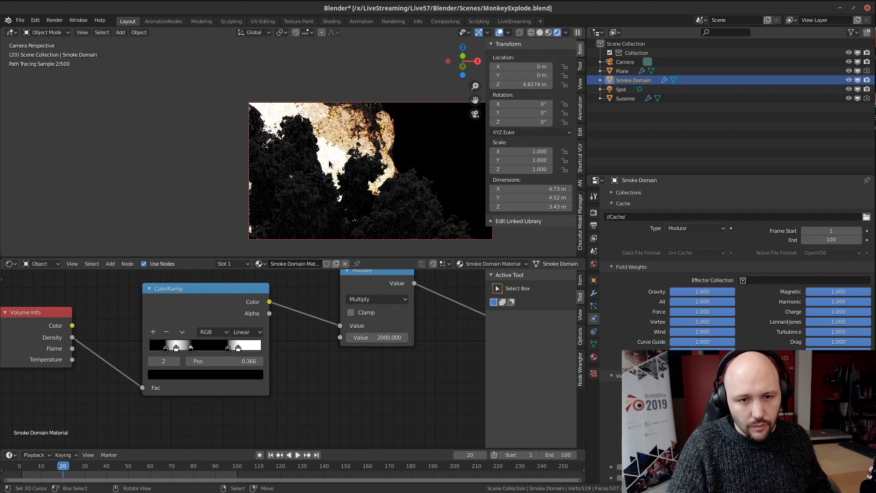
{"action": "scroll", "coordinate": [475, 191], "scroll_direction": "up", "scroll_amount": 4}
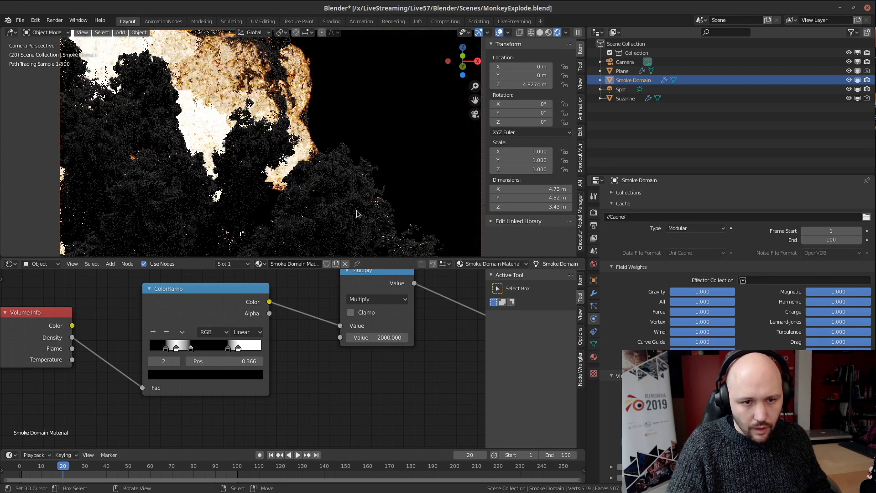
Step: Shift the ColorRamp's first black stop slightly lower and add a final black stop at position 0.882
{"action": "left_click_drag", "start_coordinate": [165, 349], "coordinate": [159, 349]}
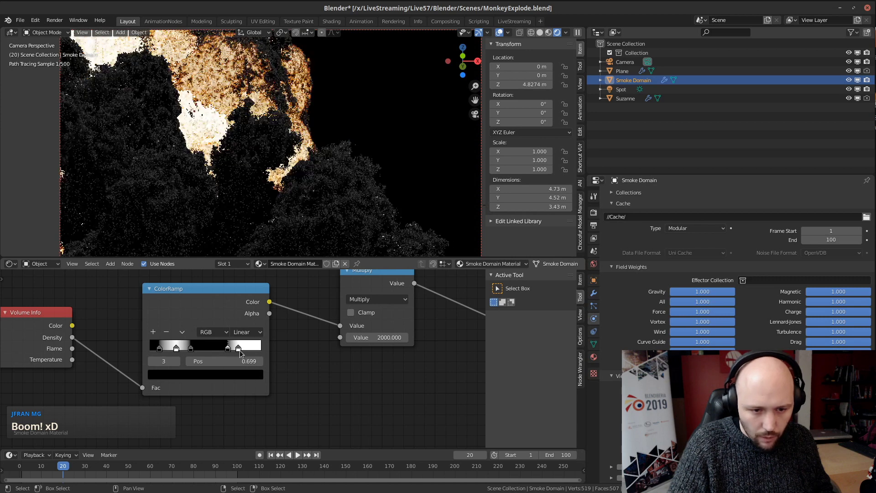
{"action": "left_click", "coordinate": [239, 349]}
{"action": "left_click", "coordinate": [153, 332]}
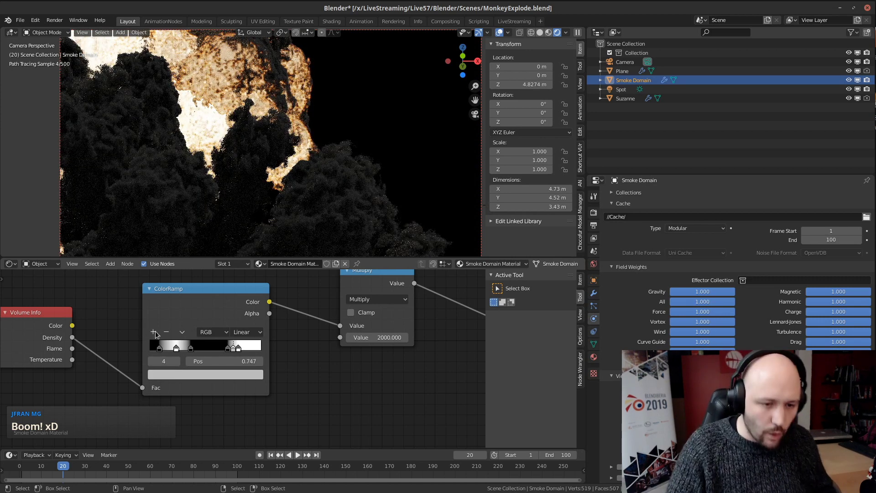
{"action": "left_click_drag", "start_coordinate": [238, 349], "coordinate": [261, 349]}
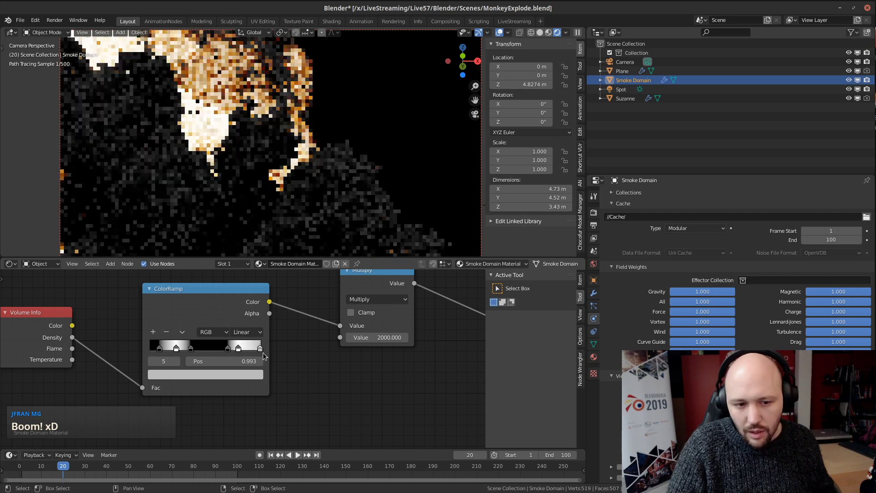
{"action": "left_click", "coordinate": [235, 374]}
{"action": "left_click_drag", "start_coordinate": [241, 279], "coordinate": [241, 300]}
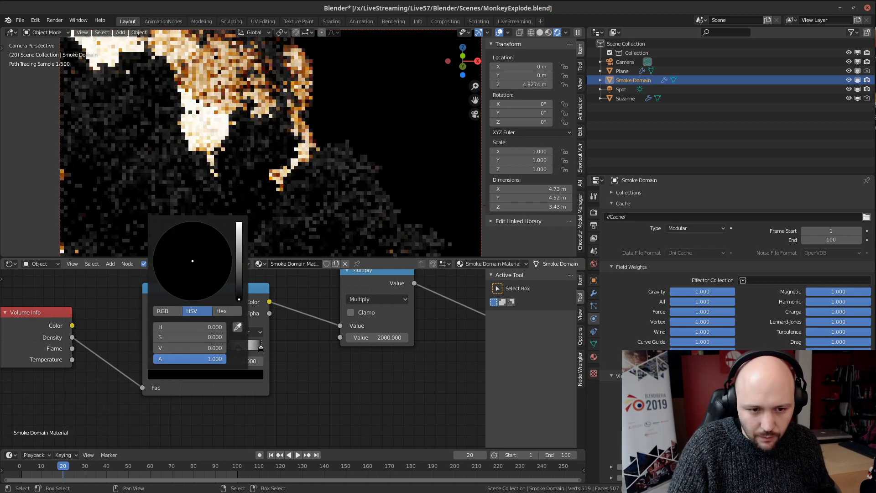
{"action": "left_click_drag", "start_coordinate": [262, 350], "coordinate": [248, 349]}
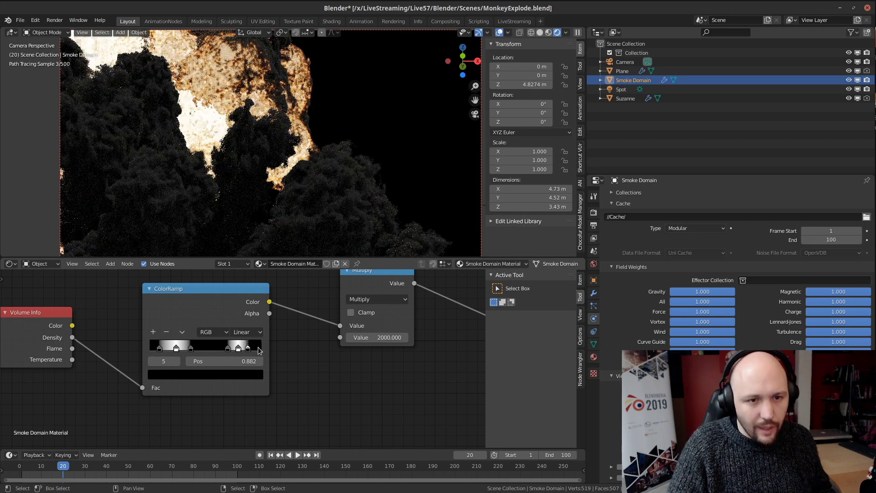
Step: Enlarge the render region over more of the fire and smoke, and extend it to the whole camera frame
{"action": "key", "text": "Home"}
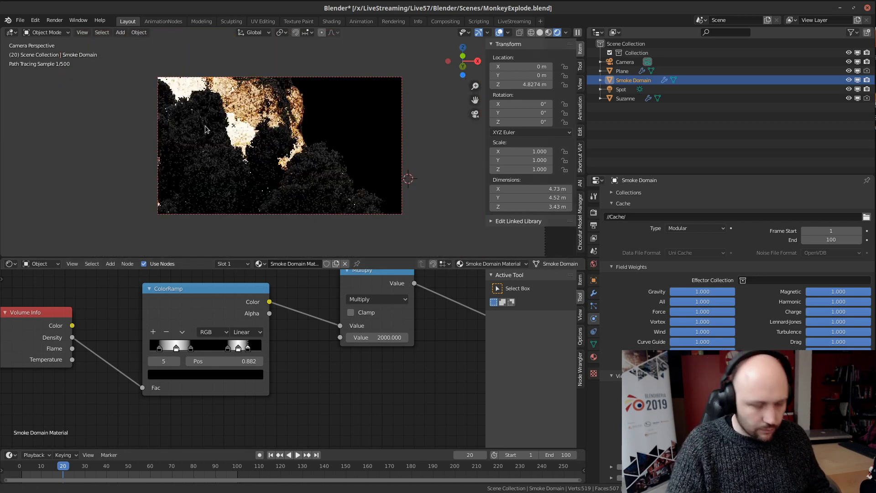
{"action": "key", "text": "ctrl+b"}
{"action": "left_click_drag", "start_coordinate": [128, 65], "coordinate": [399, 211]}
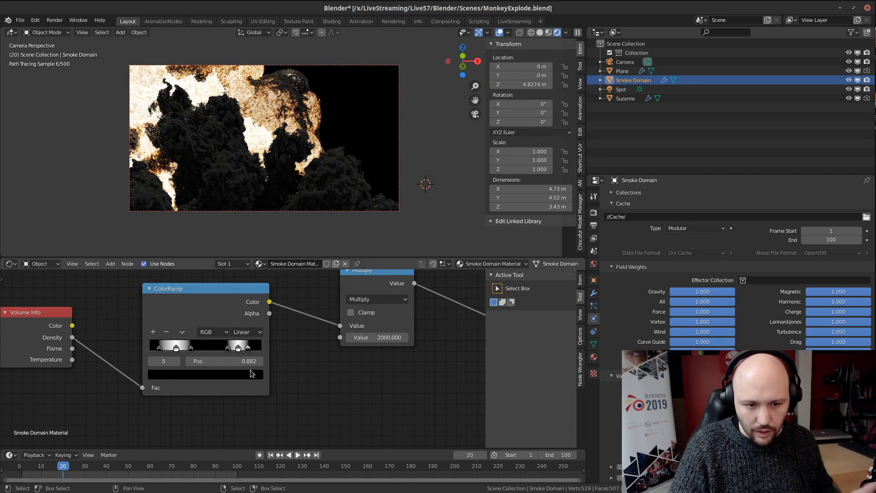
{"action": "scroll", "coordinate": [161, 356], "scroll_direction": "up", "scroll_amount": 2}
{"action": "key", "text": "Home"}
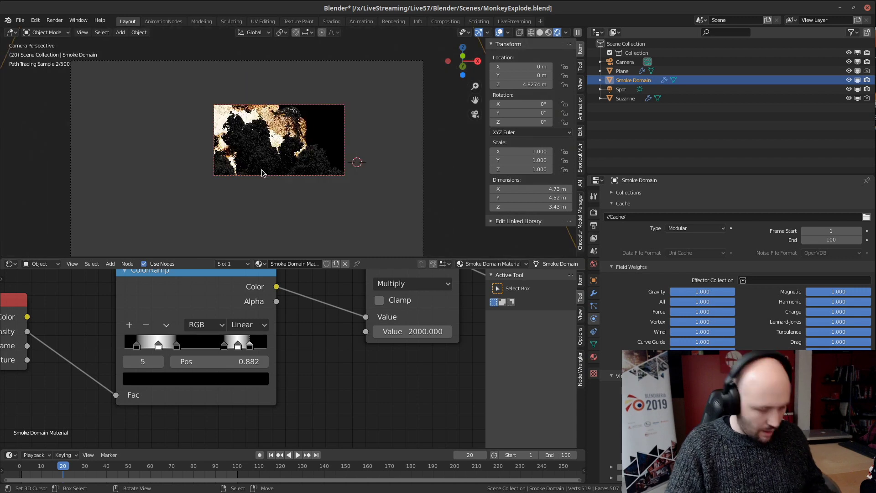
{"action": "key", "text": "ctrl+b"}
{"action": "left_click_drag", "start_coordinate": [69, 59], "coordinate": [420, 270]}
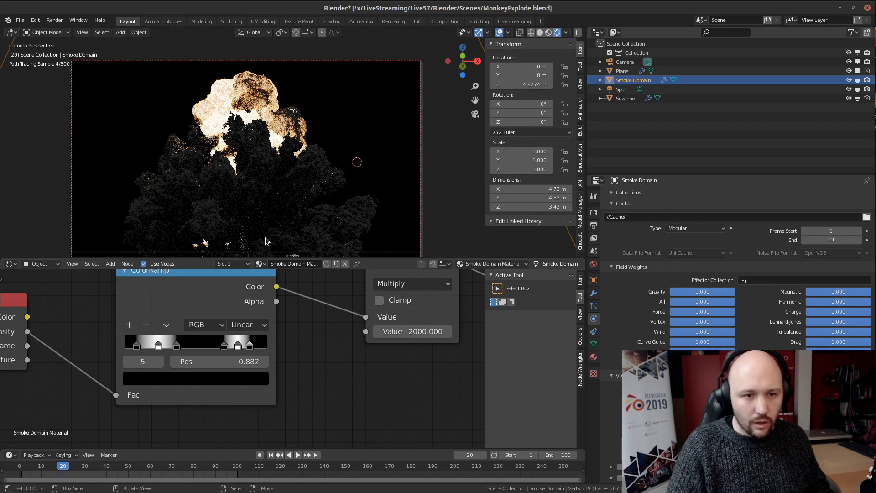
Step: Move the Multiply node lower to clear space above it in the node tree
{"action": "scroll", "coordinate": [198, 343], "scroll_direction": "down", "scroll_amount": 5}
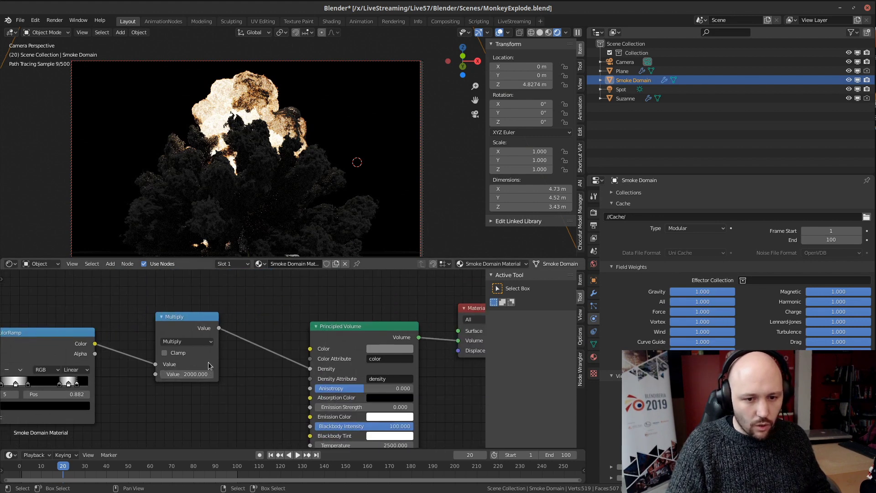
{"action": "left_click_drag", "start_coordinate": [197, 343], "coordinate": [196, 387]}
{"action": "left_click", "coordinate": [139, 350]}
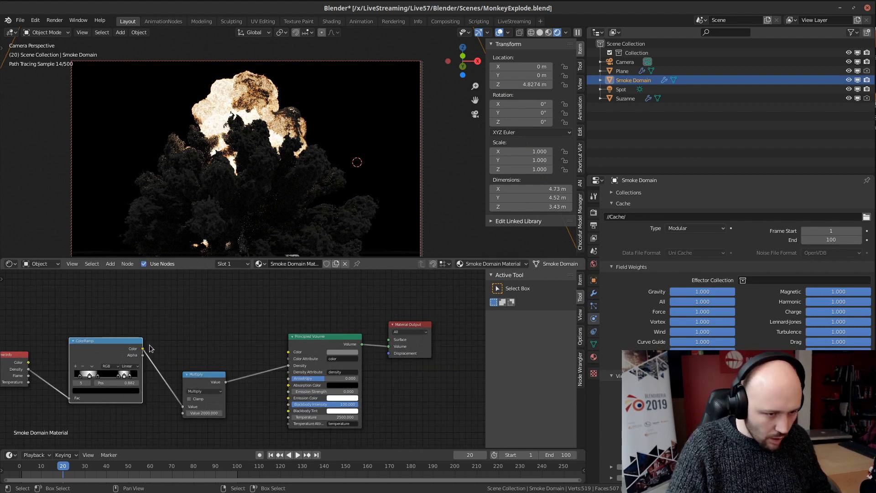
{"action": "middle_click_drag", "start_coordinate": [64, 358], "coordinate": [77, 377]}
{"action": "scroll", "coordinate": [76, 377], "scroll_direction": "down", "scroll_amount": 1}
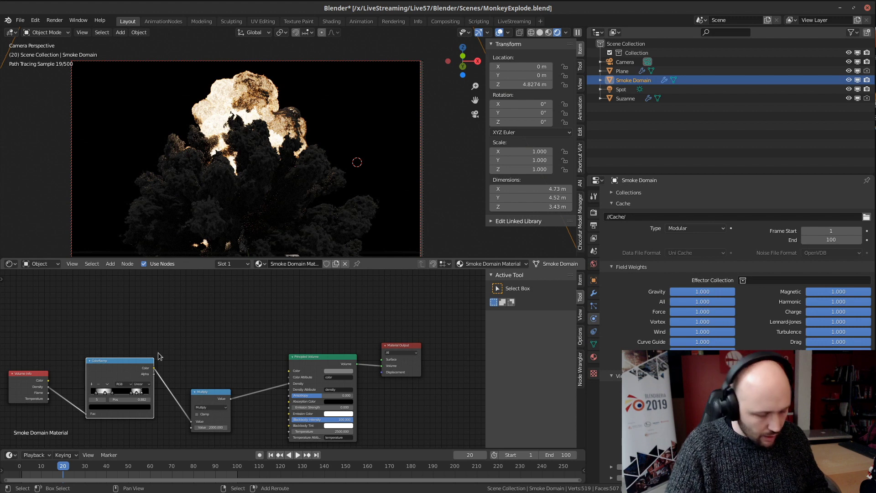
Step: Add a second ColorRamp above Multiply, feed its Fac from Volume Info's Color output, and connect it to the Principled Volume's Color
{"action": "key", "text": "shift+a"}
{"action": "left_click", "coordinate": [204, 330]}
{"action": "type", "text": "ramp"}
{"action": "key", "text": "Return"}
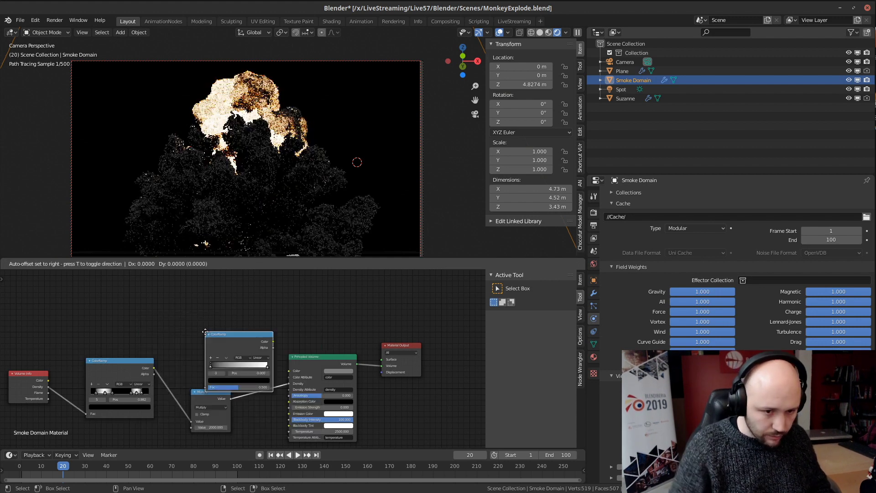
{"action": "left_click", "coordinate": [195, 314]}
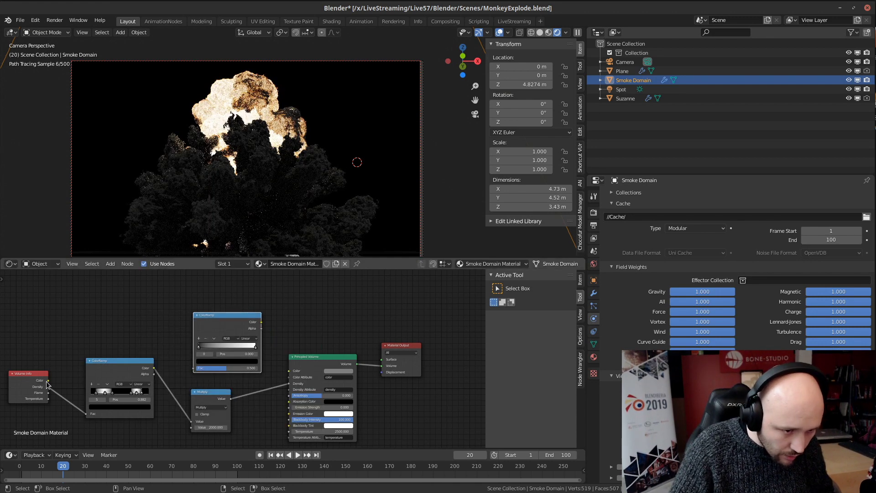
{"action": "left_click_drag", "start_coordinate": [48, 380], "coordinate": [195, 369]}
{"action": "left_click_drag", "start_coordinate": [273, 327], "coordinate": [289, 370]}
Step: Add a middle stop to the new ColorRamp and colour its first stop bright saturated orange
{"action": "scroll", "coordinate": [258, 361], "scroll_direction": "up", "scroll_amount": 2}
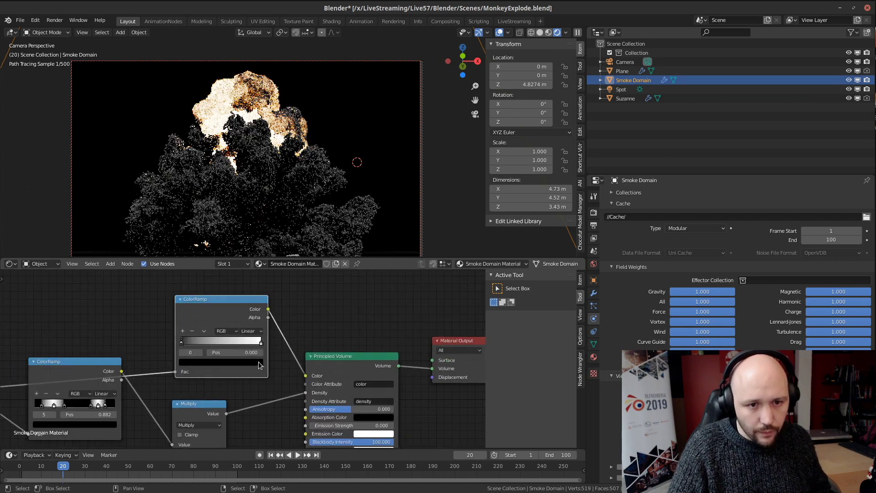
{"action": "scroll", "coordinate": [196, 341], "scroll_direction": "up", "scroll_amount": 1}
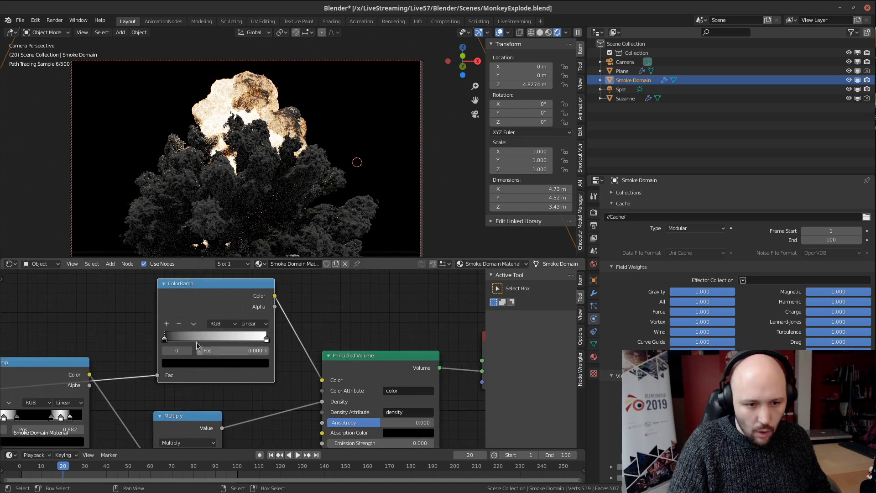
{"action": "left_click", "coordinate": [166, 324]}
{"action": "left_click", "coordinate": [164, 340]}
{"action": "left_click", "coordinate": [180, 363]}
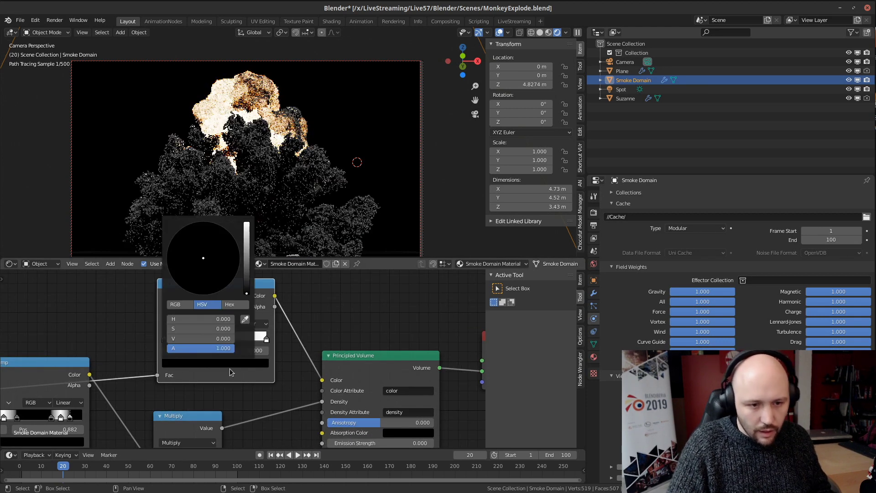
{"action": "left_click", "coordinate": [208, 364]}
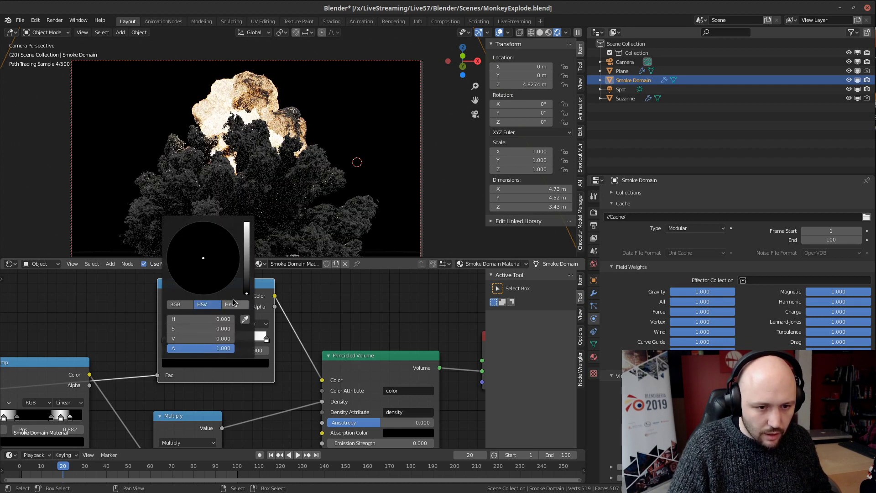
{"action": "left_click_drag", "start_coordinate": [246, 276], "coordinate": [246, 223]}
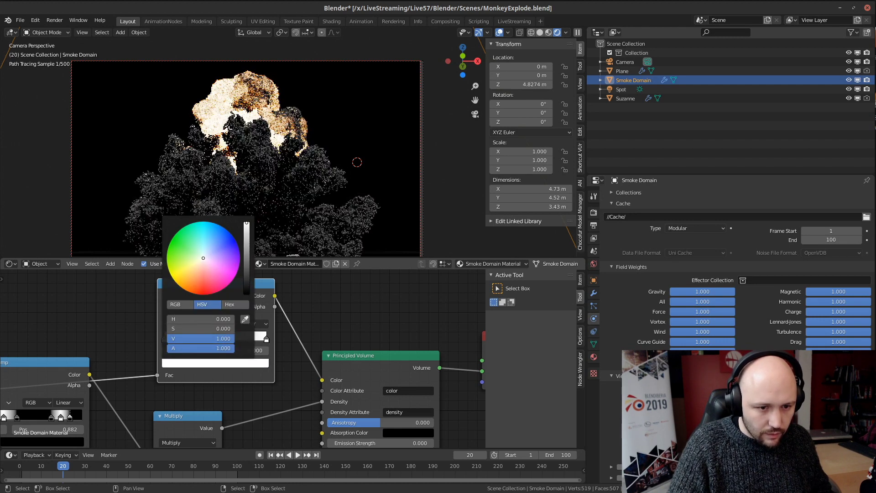
{"action": "left_click_drag", "start_coordinate": [204, 259], "coordinate": [193, 295]}
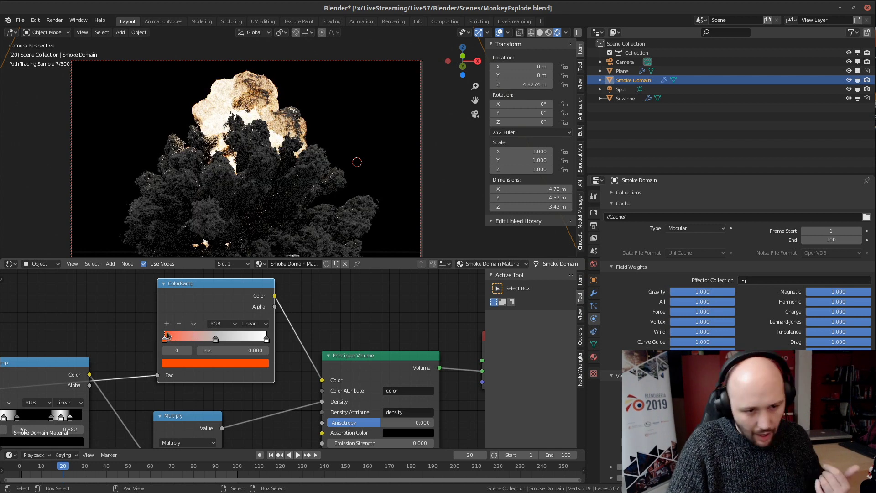
Step: Colour the middle stop of the smoke ColorRamp dark reddish brown with hue 0.020, saturation 0.714 and value 0.479
{"action": "left_click", "coordinate": [215, 340]}
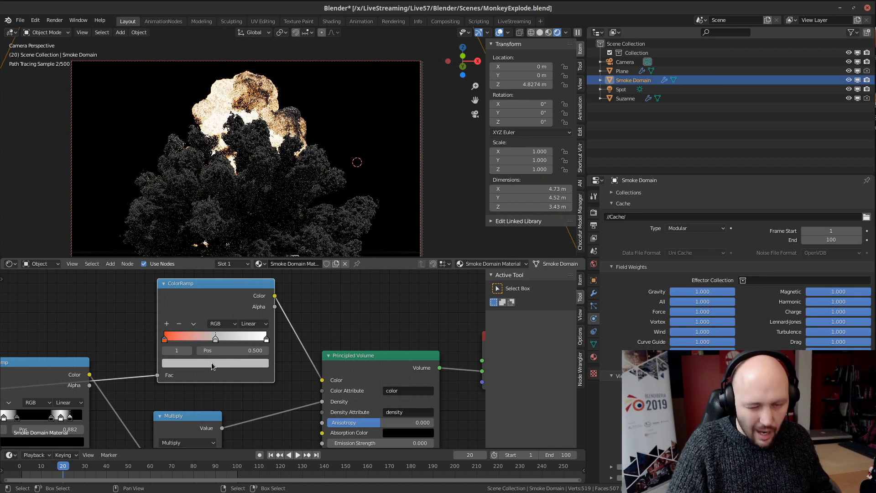
{"action": "left_click", "coordinate": [214, 363]}
{"action": "left_click_drag", "start_coordinate": [209, 271], "coordinate": [199, 295]}
{"action": "mouse_move", "coordinate": [247, 241]}
{"action": "left_mouse_down"}
{"action": "mouse_move", "coordinate": [246, 227]}
{"action": "mouse_move", "coordinate": [246, 256]}
{"action": "mouse_move", "coordinate": [247, 245]}
{"action": "left_mouse_up"}
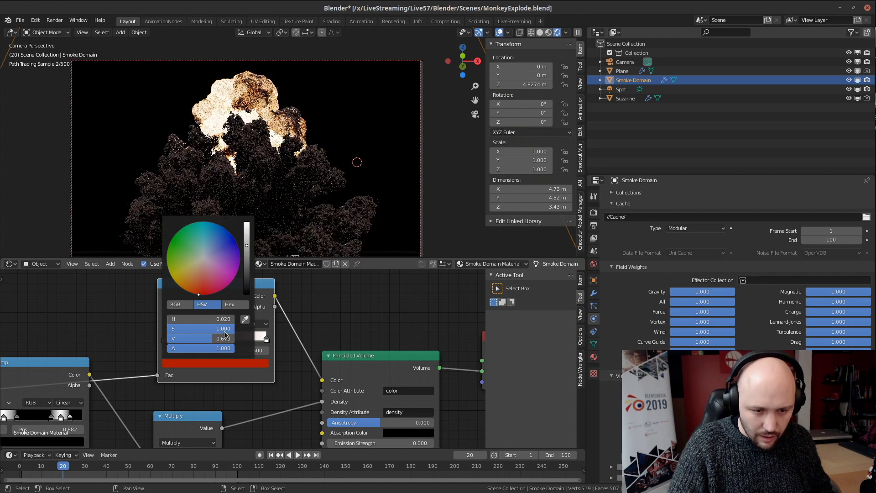
{"action": "left_click_drag", "start_coordinate": [199, 294], "coordinate": [200, 284]}
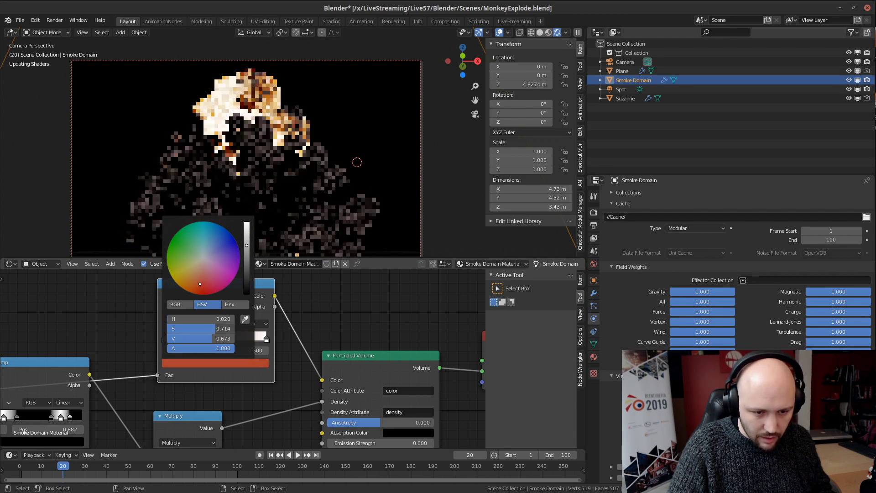
{"action": "mouse_move", "coordinate": [246, 247]}
{"action": "left_mouse_down"}
{"action": "mouse_move", "coordinate": [247, 273]}
{"action": "mouse_move", "coordinate": [246, 265]}
{"action": "left_mouse_up"}
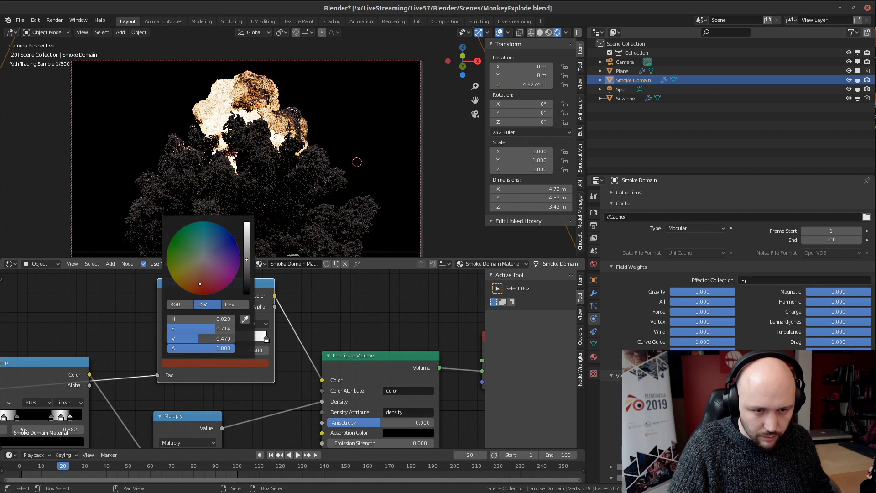
Step: Add another stop after the brown one, colour it bright pink, and move the white end stop to position 0.941
{"action": "middle_click_drag", "start_coordinate": [272, 371], "coordinate": [263, 369]}
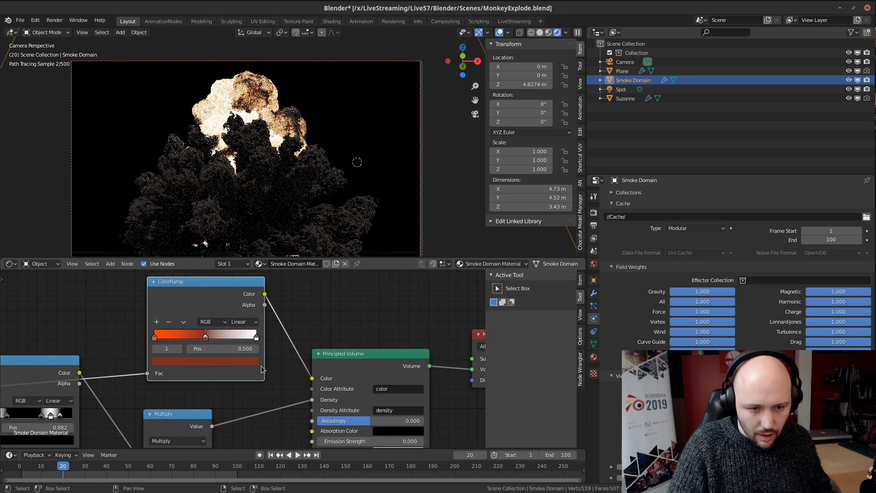
{"action": "left_click", "coordinate": [157, 321]}
{"action": "left_click_drag", "start_coordinate": [181, 339], "coordinate": [231, 340]}
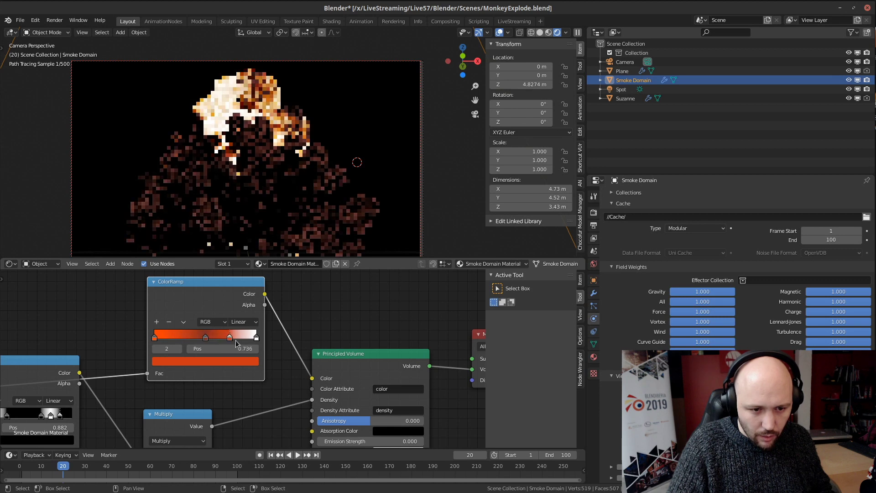
{"action": "left_click", "coordinate": [221, 363]}
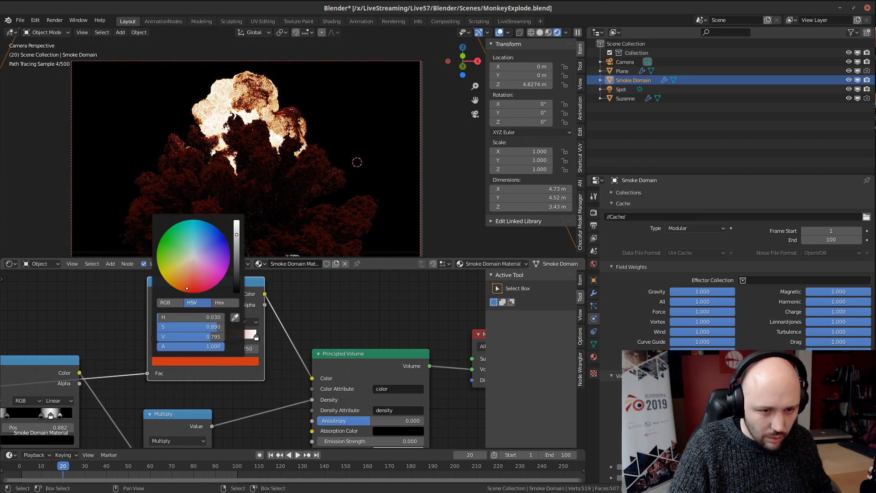
{"action": "left_click_drag", "start_coordinate": [213, 290], "coordinate": [212, 239]}
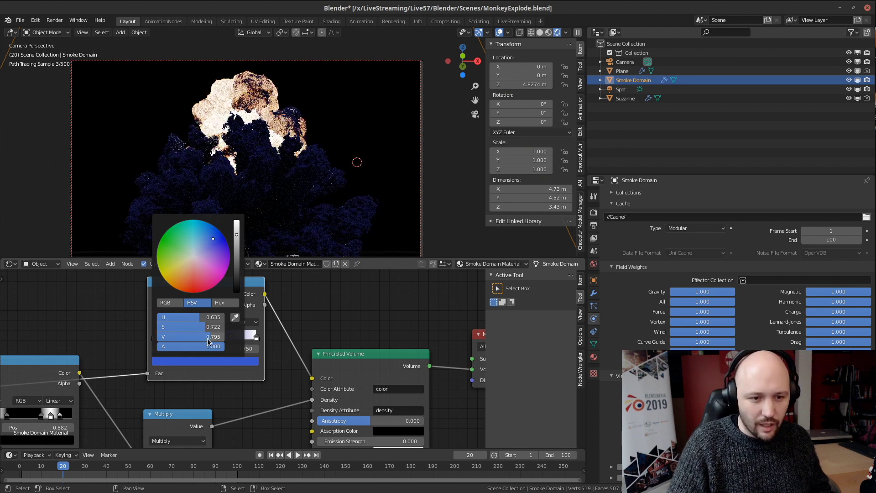
{"action": "mouse_move", "coordinate": [203, 327]}
{"action": "left_mouse_down"}
{"action": "mouse_move", "coordinate": [218, 337]}
{"action": "mouse_move", "coordinate": [198, 328]}
{"action": "left_mouse_up"}
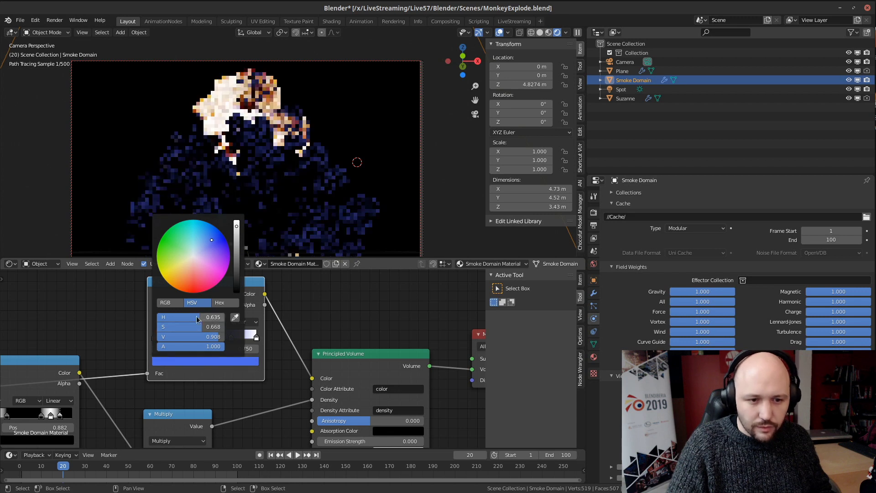
{"action": "left_click_drag", "start_coordinate": [210, 280], "coordinate": [215, 284]}
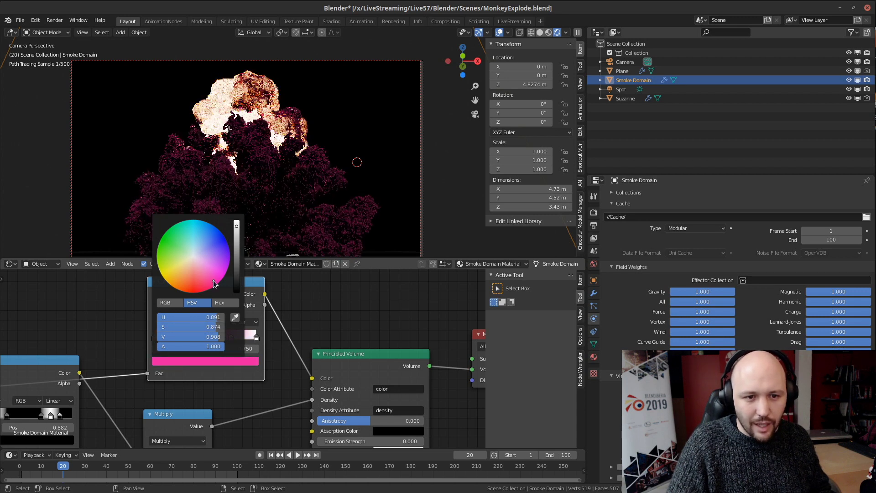
{"action": "mouse_move", "coordinate": [249, 338]}
{"action": "left_mouse_down"}
{"action": "mouse_move", "coordinate": [219, 338]}
{"action": "mouse_move", "coordinate": [253, 335]}
{"action": "left_mouse_up"}
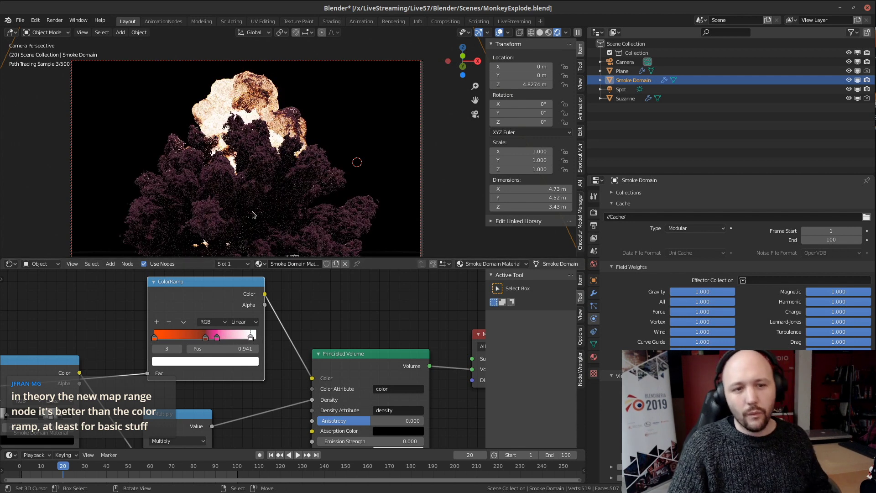
Step: Delete the smoke-colouring ColorRamp and move the Multiply node up between the density ColorRamp and the Principled Volume
{"action": "scroll", "coordinate": [196, 209], "scroll_direction": "down", "scroll_amount": 2}
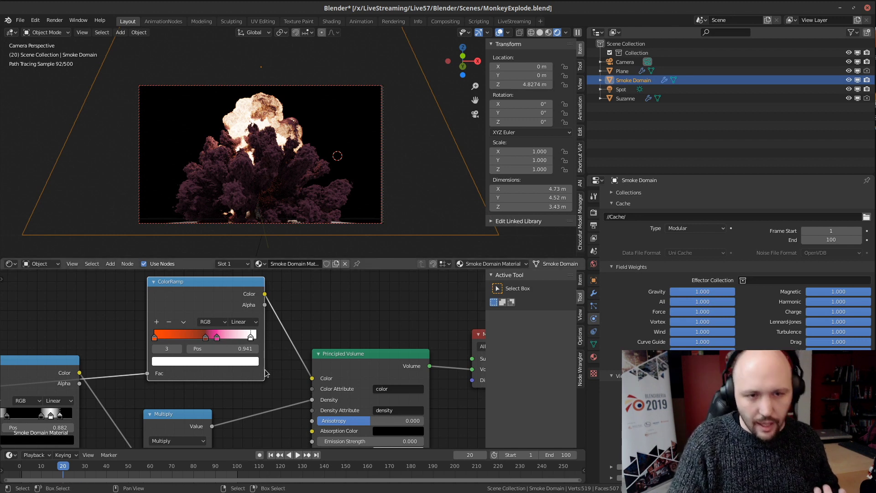
{"action": "scroll", "coordinate": [254, 355], "scroll_direction": "down", "scroll_amount": 2}
{"action": "key", "text": "x"}
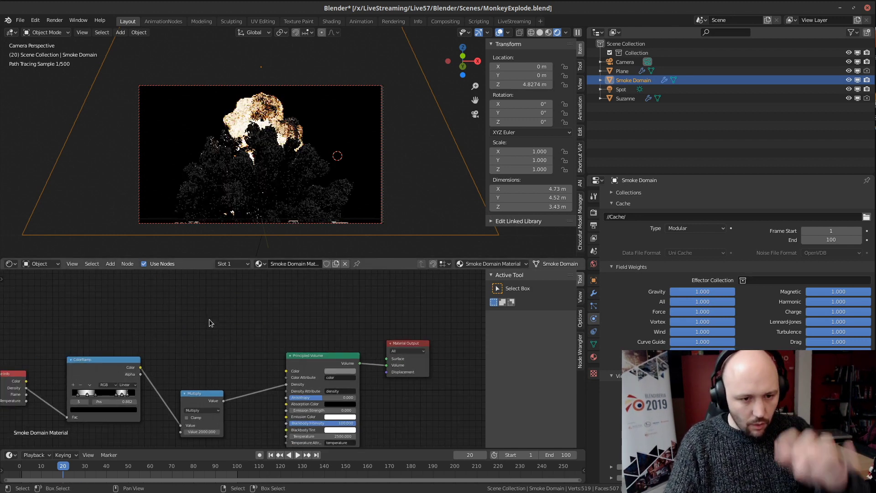
{"action": "middle_click_drag", "start_coordinate": [216, 338], "coordinate": [261, 291]}
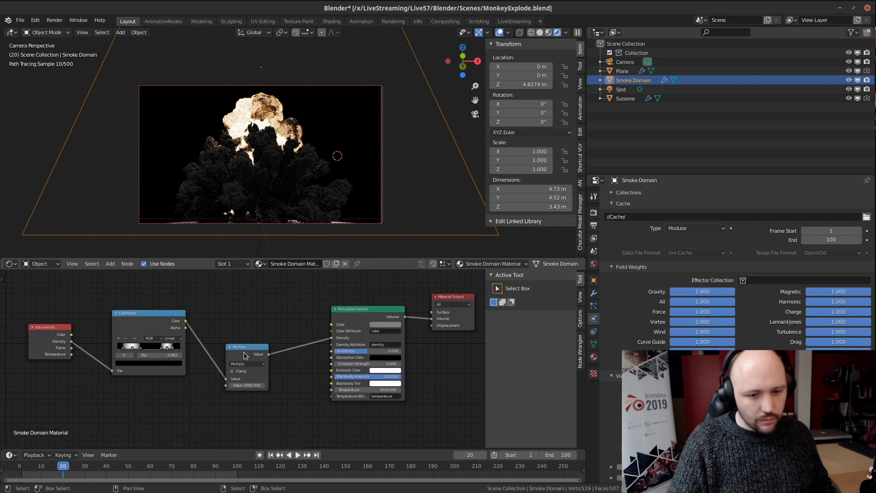
{"action": "left_click_drag", "start_coordinate": [253, 348], "coordinate": [263, 320]}
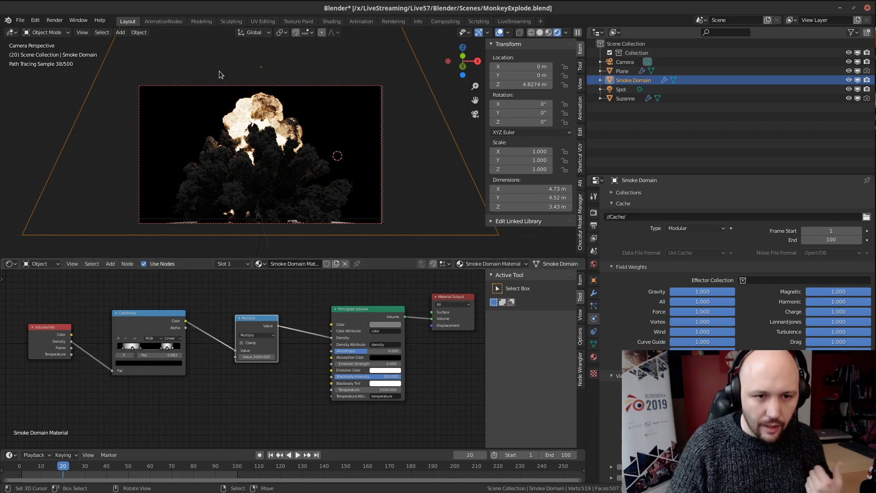
Step: Set a render region around a close-up of the dark patches in the upper fireball
{"action": "scroll", "coordinate": [230, 131], "scroll_direction": "up", "scroll_amount": 2}
{"action": "scroll", "coordinate": [230, 131], "scroll_direction": "up", "scroll_amount": 3}
{"action": "scroll", "coordinate": [145, 110], "scroll_direction": "up", "scroll_amount": 3}
{"action": "middle_click_drag", "start_coordinate": [146, 102], "coordinate": [278, 195], "text": "shift"}
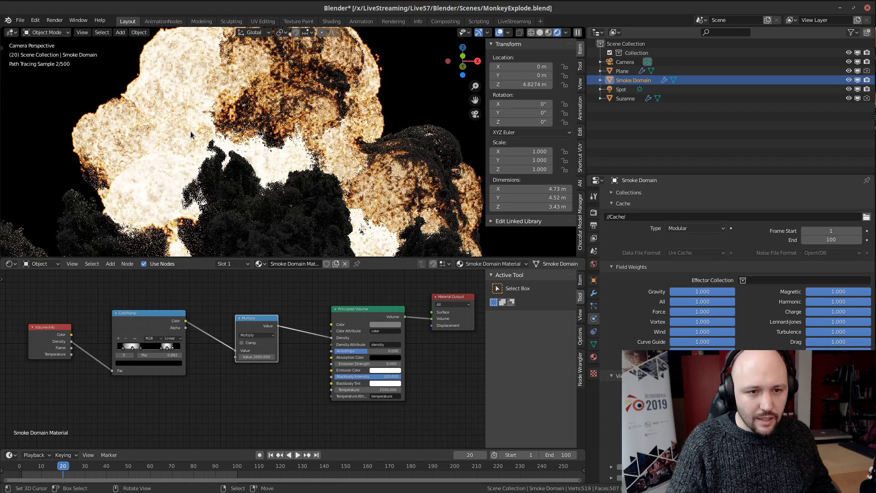
{"action": "scroll", "coordinate": [191, 134], "scroll_direction": "up", "scroll_amount": 3}
{"action": "middle_click_drag", "start_coordinate": [269, 197], "coordinate": [294, 218], "text": "shift"}
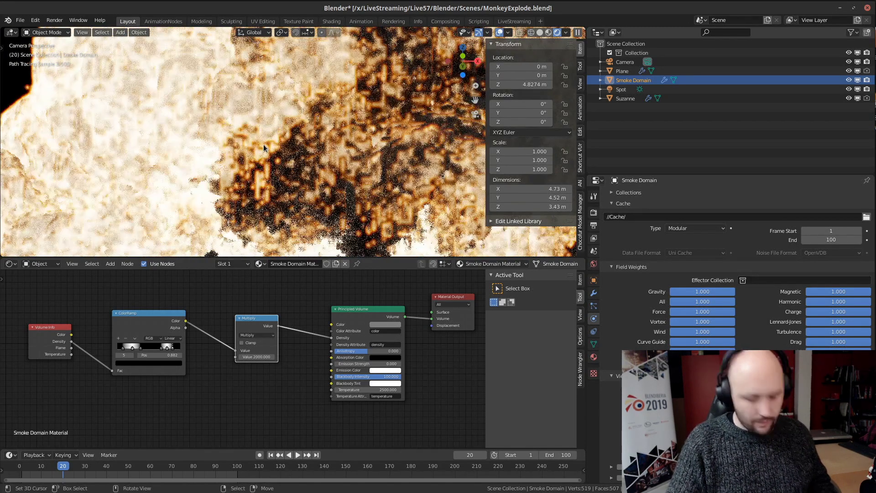
{"action": "key", "text": "ctrl+b"}
{"action": "left_click_drag", "start_coordinate": [204, 51], "coordinate": [385, 248]}
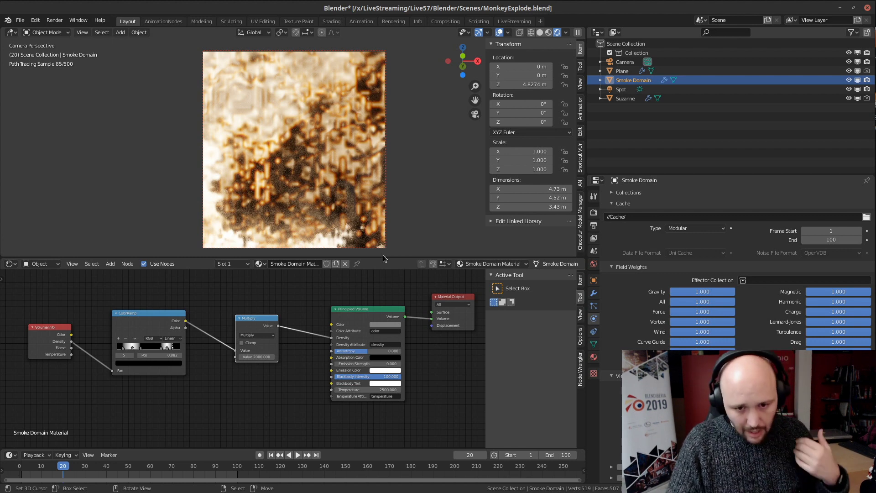
Step: Set the Smoke Domain material's volume interpolation to Cubic in the node editor's material settings
{"action": "middle_click_drag", "start_coordinate": [404, 378], "coordinate": [234, 365]}
{"action": "scroll", "coordinate": [286, 321], "scroll_direction": "up", "scroll_amount": 4}
{"action": "middle_click_drag", "start_coordinate": [295, 327], "coordinate": [290, 374]}
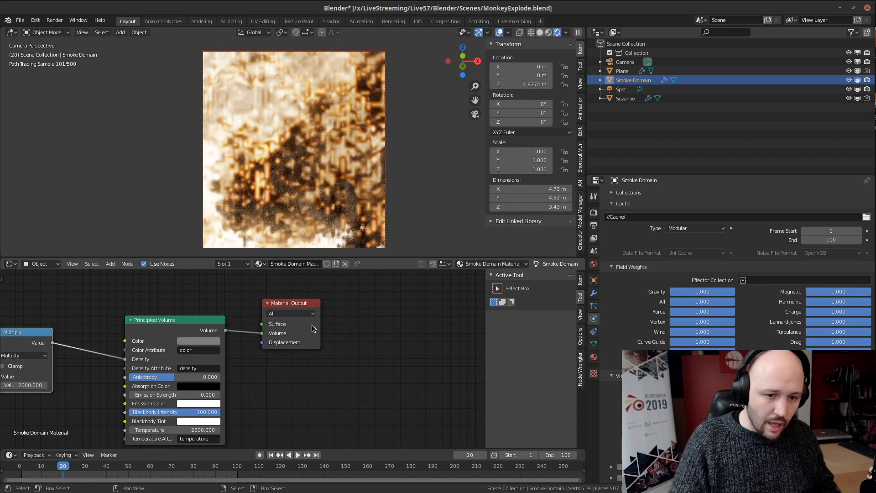
{"action": "left_click", "coordinate": [313, 326]}
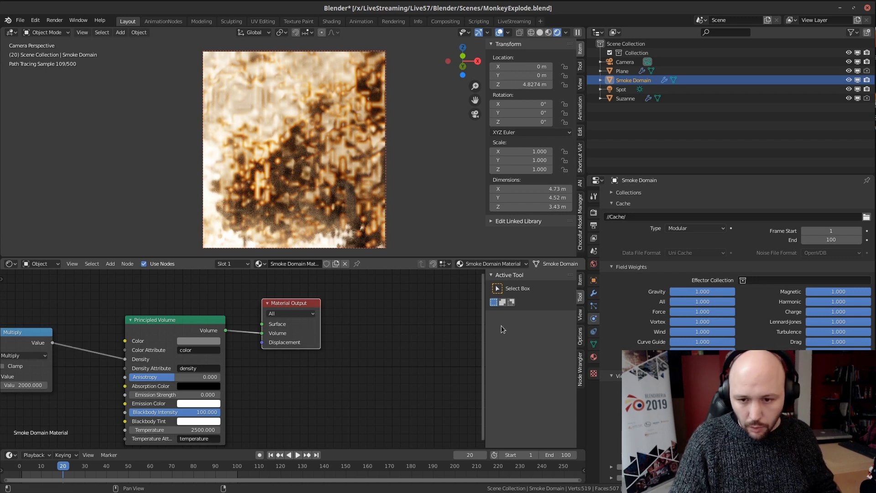
{"action": "left_click", "coordinate": [581, 340]}
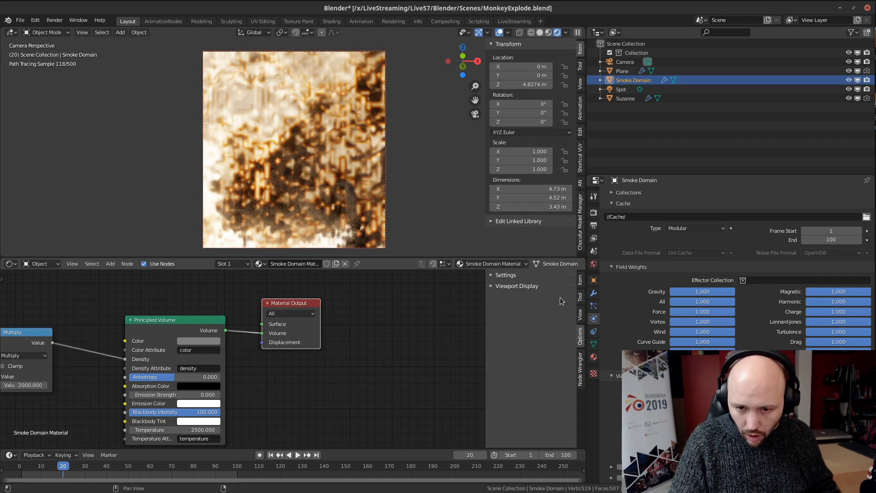
{"action": "left_click", "coordinate": [518, 274]}
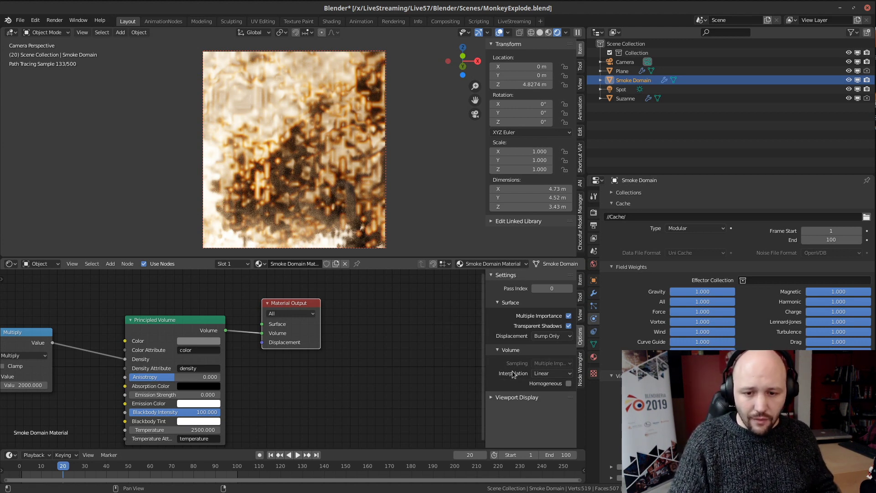
{"action": "left_click", "coordinate": [553, 375]}
{"action": "left_click", "coordinate": [547, 394]}
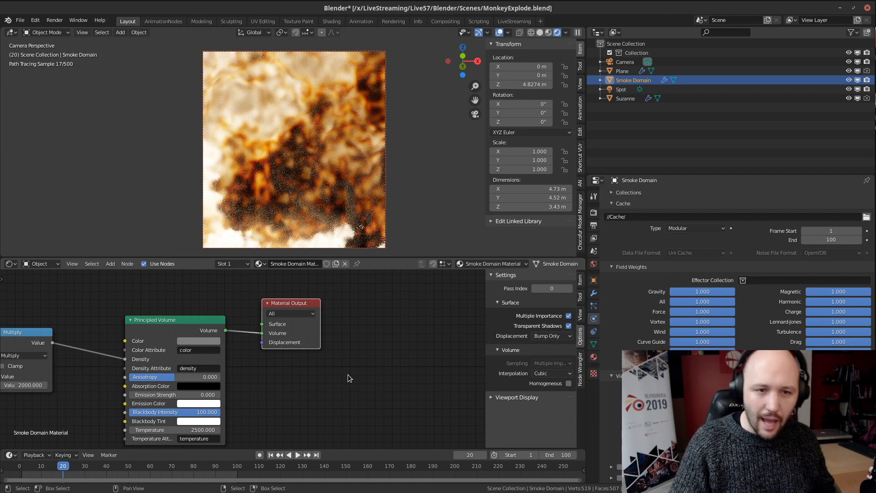
Step: Enlarge the render region to cover most of the fireball and the smoke below it
{"action": "scroll", "coordinate": [275, 135], "scroll_direction": "down", "scroll_amount": 10}
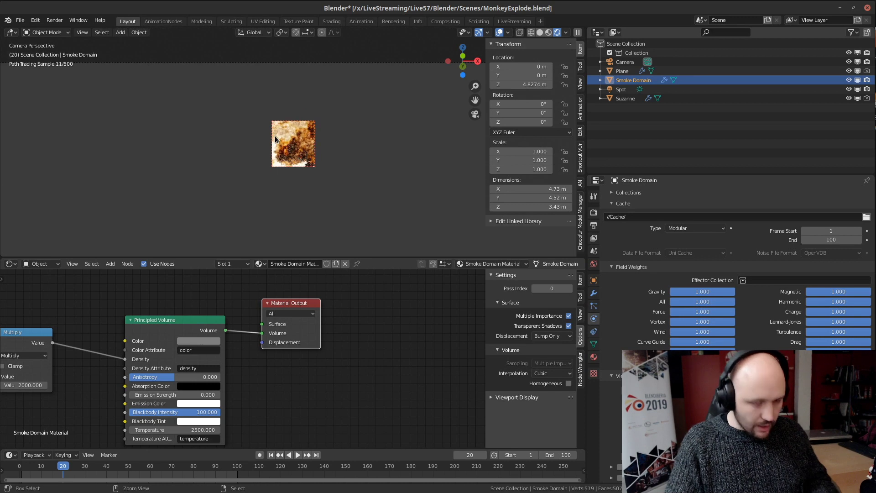
{"action": "key", "text": "ctrl+b"}
{"action": "left_click_drag", "start_coordinate": [178, 97], "coordinate": [400, 254]}
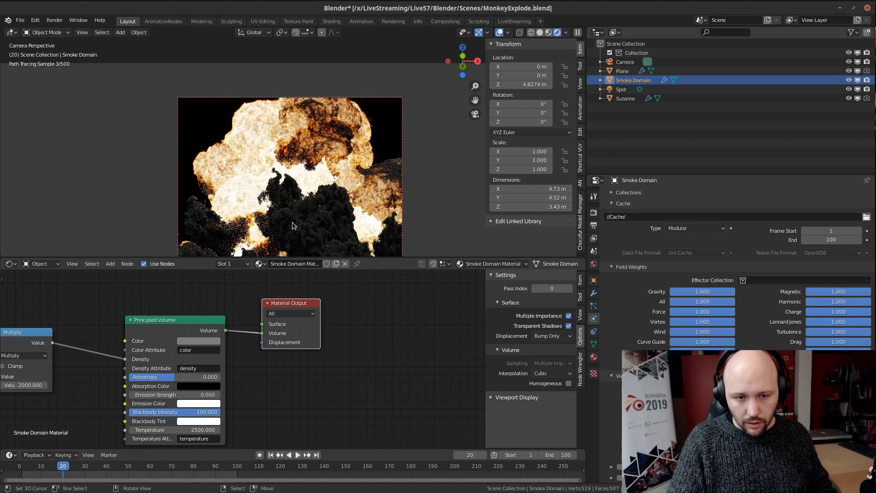
{"action": "scroll", "coordinate": [327, 235], "scroll_direction": "up", "scroll_amount": 8}
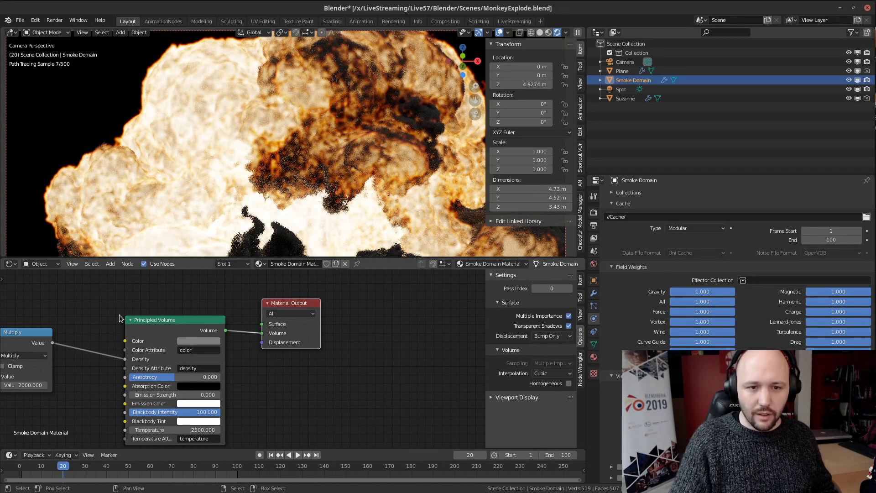
Step: Delete the four upper stops of the density ColorRamp, keeping only the first black stop and the first white stop
{"action": "key", "text": "Home"}
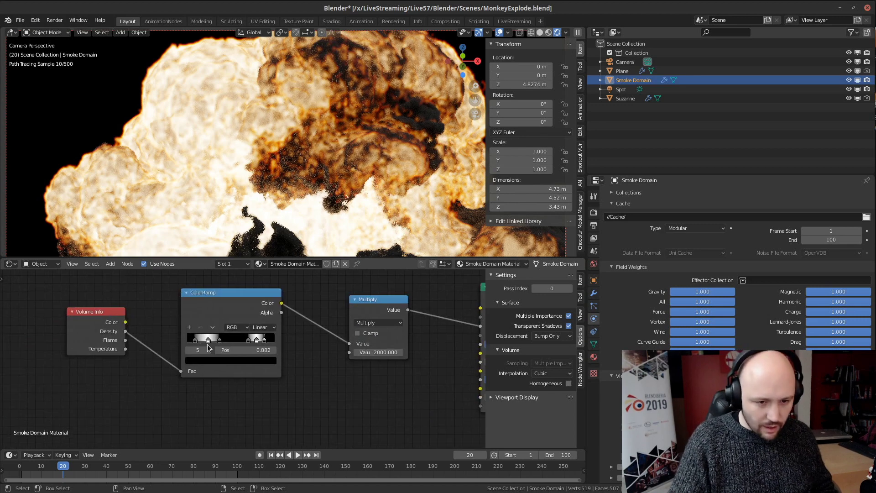
{"action": "left_click", "coordinate": [248, 340]}
{"action": "left_click", "coordinate": [199, 327]}
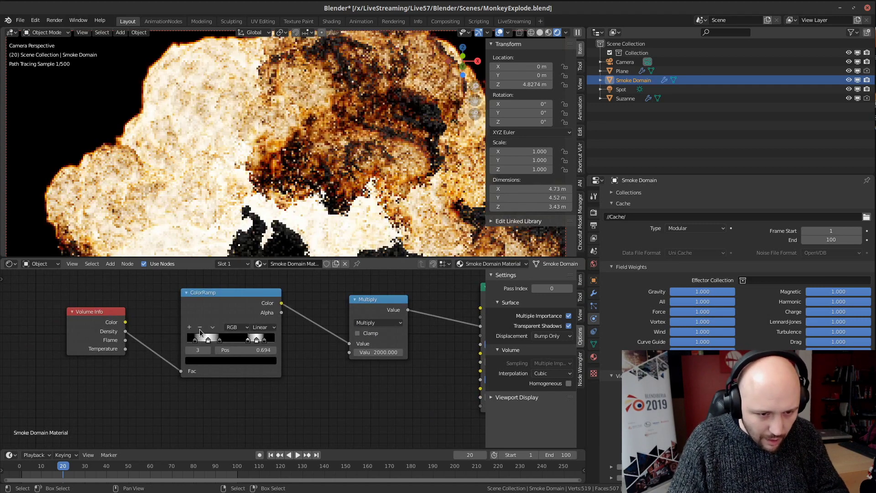
{"action": "left_click", "coordinate": [256, 339]}
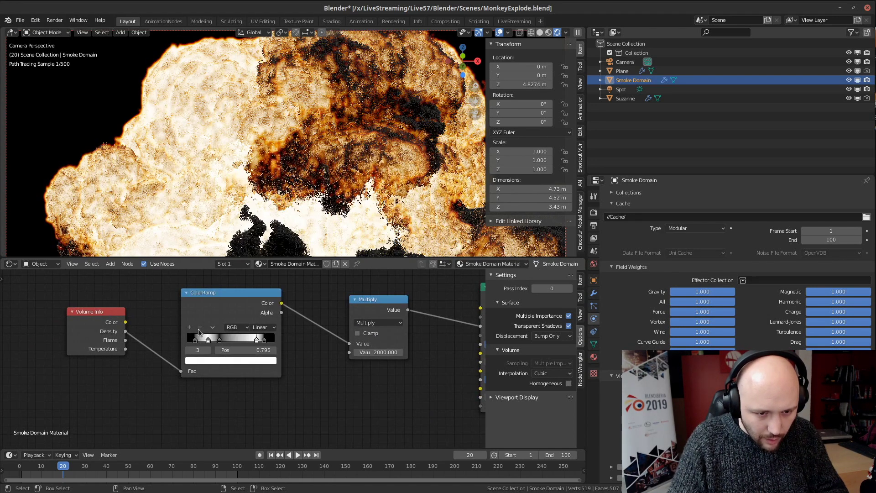
{"action": "left_click", "coordinate": [200, 327]}
{"action": "left_click", "coordinate": [264, 340]}
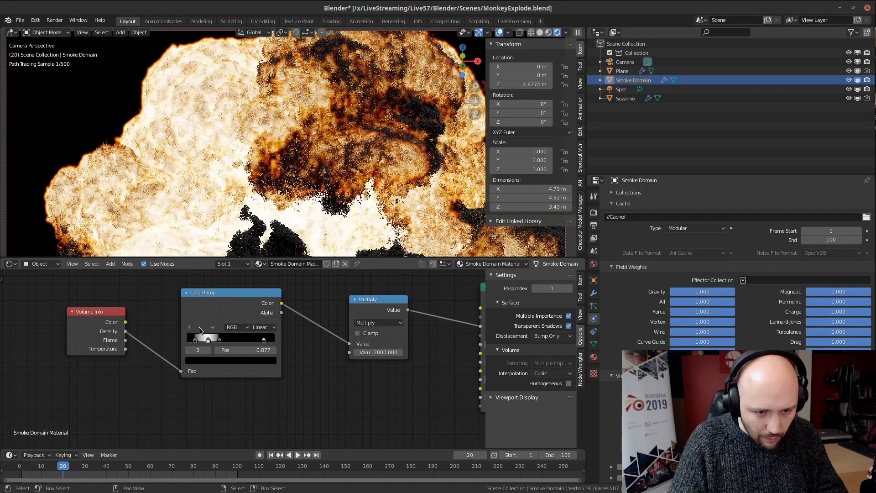
{"action": "left_click", "coordinate": [199, 327]}
{"action": "left_click", "coordinate": [203, 330]}
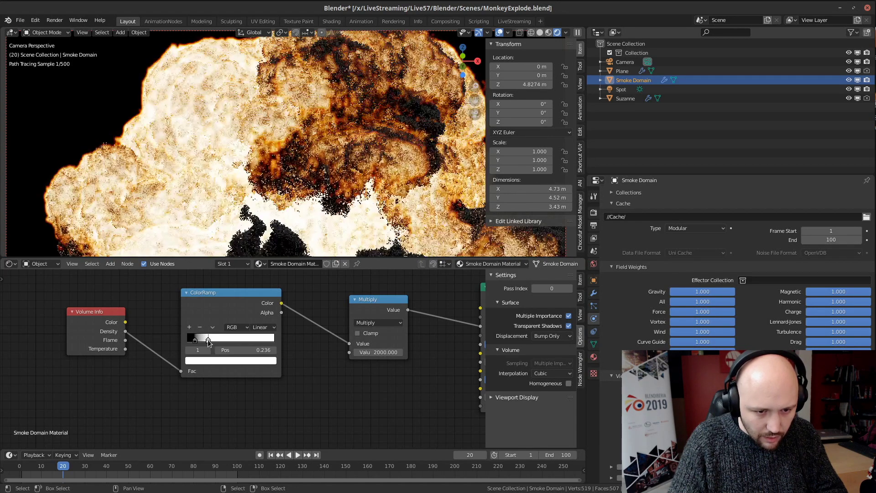
Step: Try a wider gradient on the density ColorRamp, and set its white stop to position 0.205
{"action": "left_click_drag", "start_coordinate": [303, 344], "coordinate": [264, 345]}
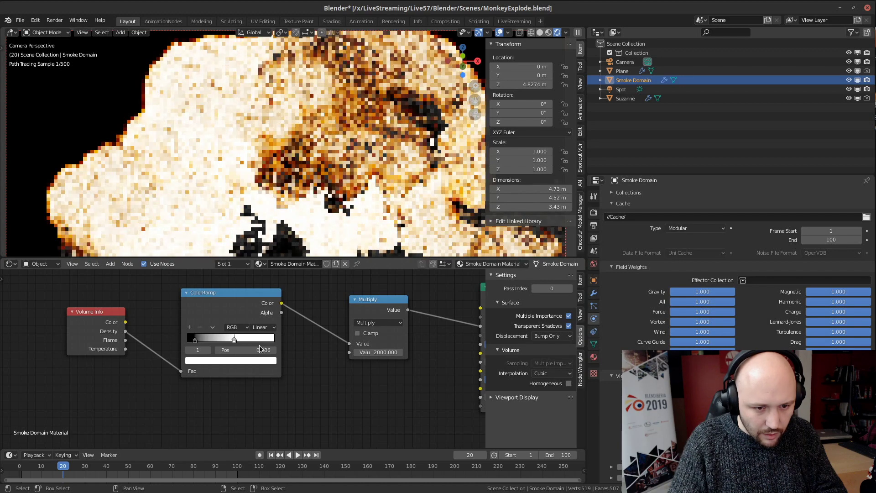
{"action": "left_click_drag", "start_coordinate": [196, 340], "coordinate": [205, 341]}
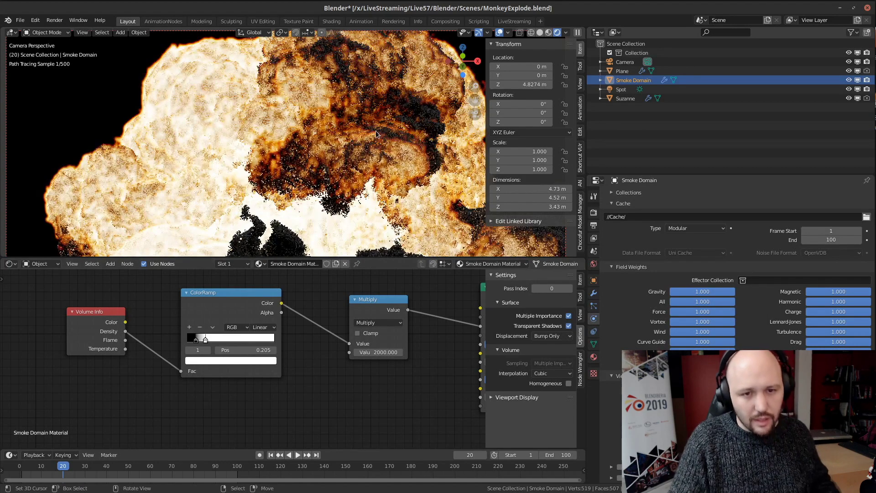
{"action": "scroll", "coordinate": [369, 202], "scroll_direction": "down", "scroll_amount": 5}
{"action": "middle_click_drag", "start_coordinate": [368, 205], "coordinate": [342, 150], "text": "shift"}
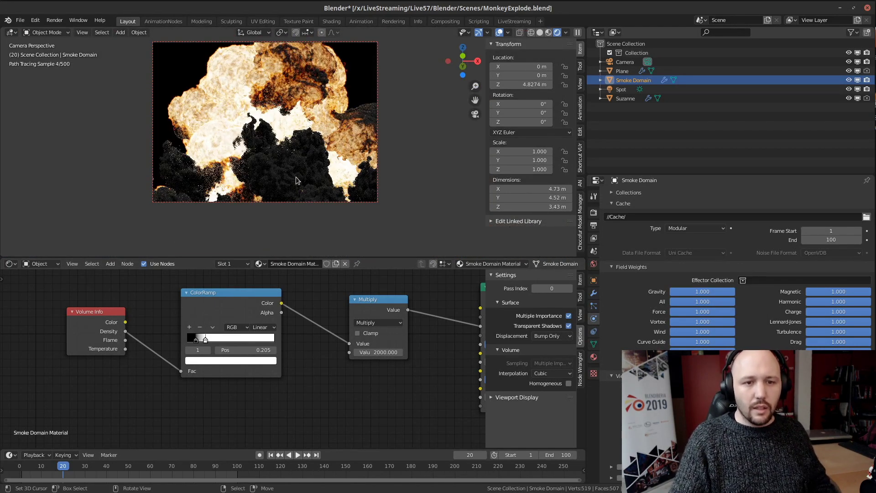
{"action": "scroll", "coordinate": [255, 69], "scroll_direction": "up", "scroll_amount": 5}
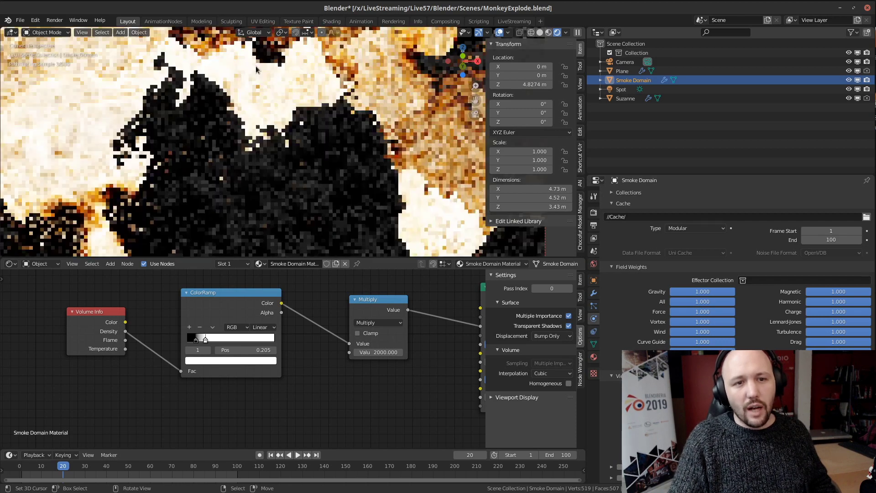
Step: Sharpen the density ColorRamp by moving its white stop to position 0.109
{"action": "scroll", "coordinate": [258, 162], "scroll_direction": "down", "scroll_amount": 3}
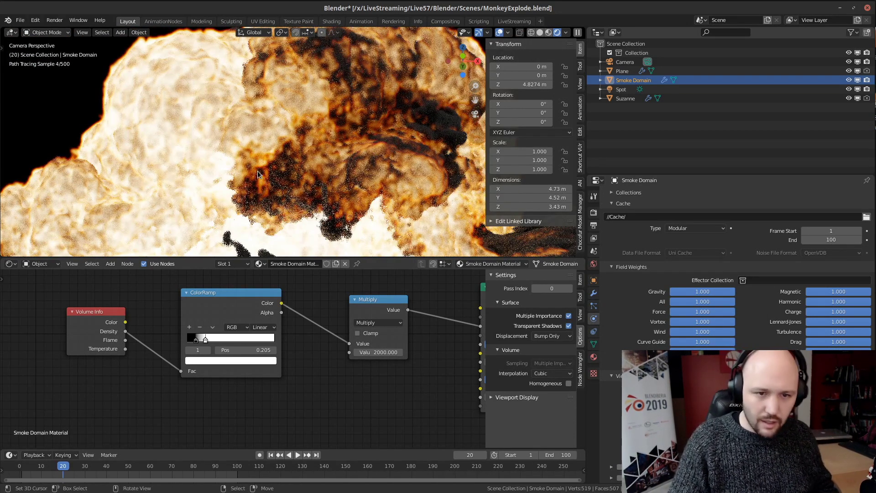
{"action": "scroll", "coordinate": [267, 174], "scroll_direction": "down", "scroll_amount": 3}
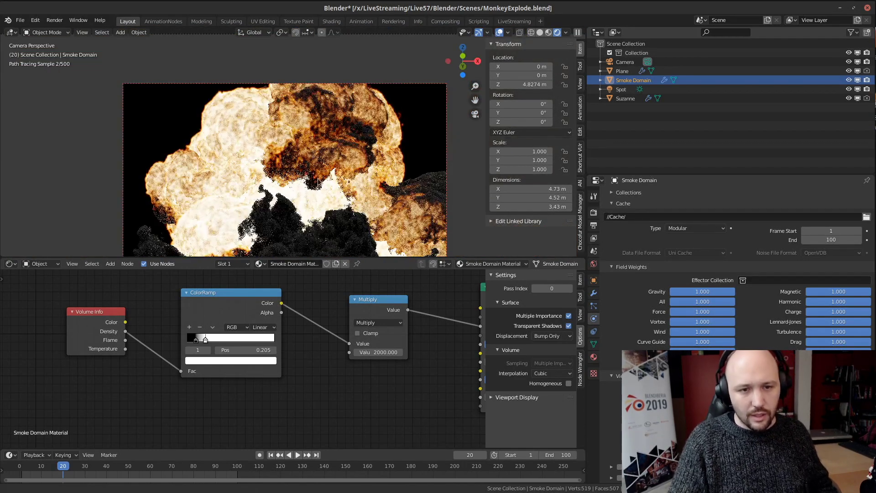
{"action": "scroll", "coordinate": [315, 201], "scroll_direction": "up", "scroll_amount": 6}
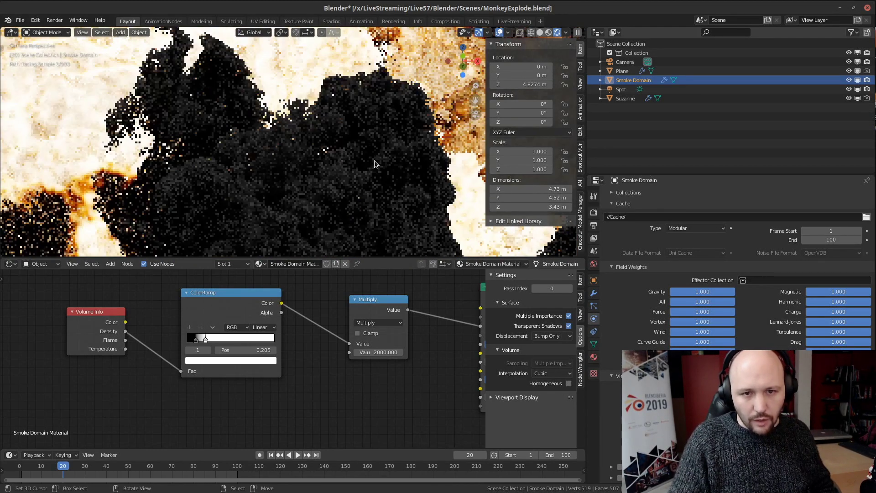
{"action": "middle_click_drag", "start_coordinate": [399, 113], "coordinate": [302, 225], "text": "shift"}
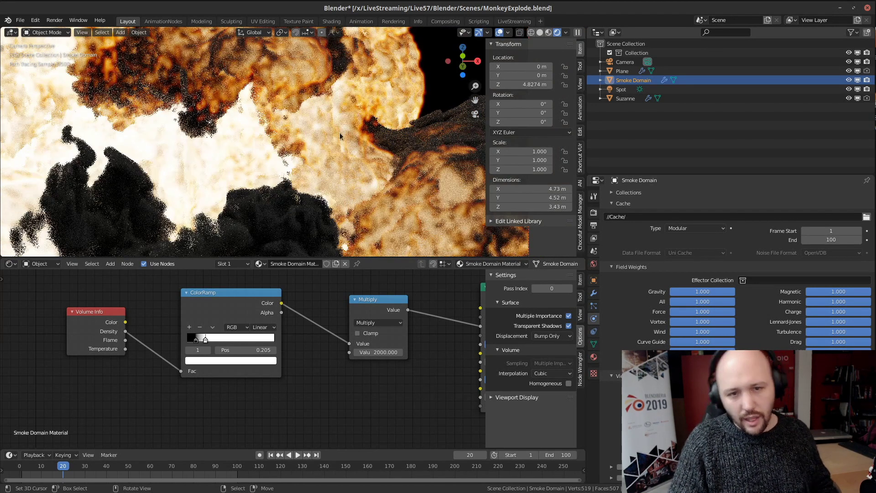
{"action": "middle_click_drag", "start_coordinate": [250, 220], "coordinate": [380, 120], "text": "shift"}
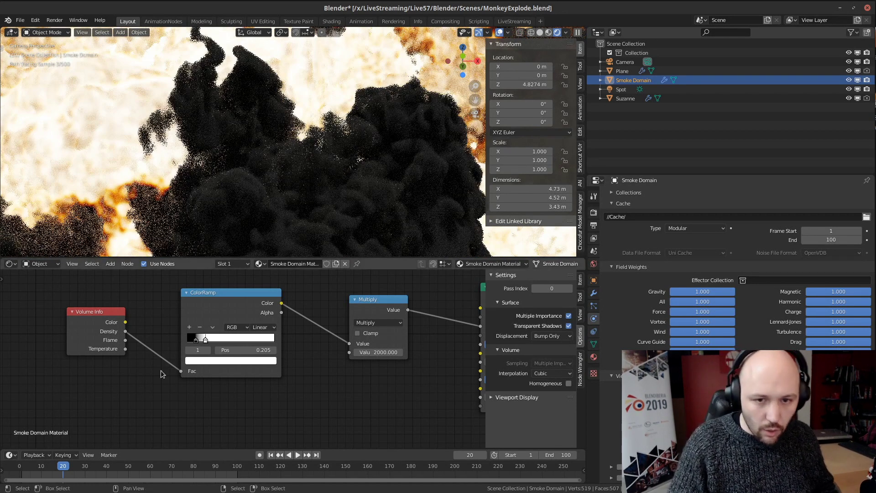
{"action": "scroll", "coordinate": [159, 323], "scroll_direction": "up", "scroll_amount": 5}
{"action": "left_click_drag", "start_coordinate": [351, 400], "coordinate": [331, 396]}
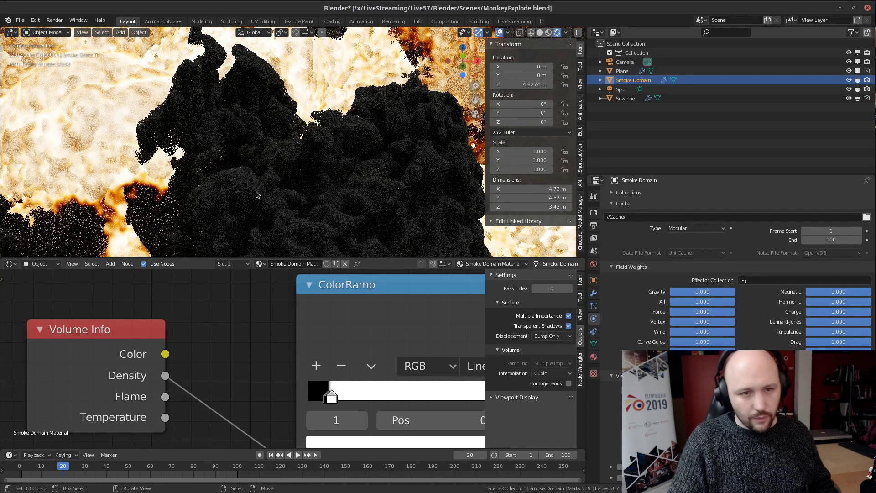
Step: Limit the render region to the dark smoke and try Linear volume interpolation before switching it back to Cubic
{"action": "key", "text": "ctrl+b"}
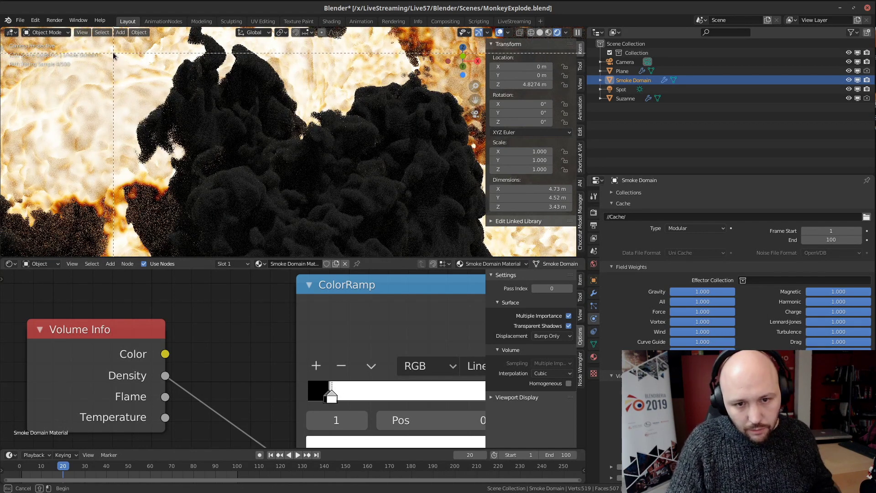
{"action": "left_click_drag", "start_coordinate": [120, 49], "coordinate": [419, 256]}
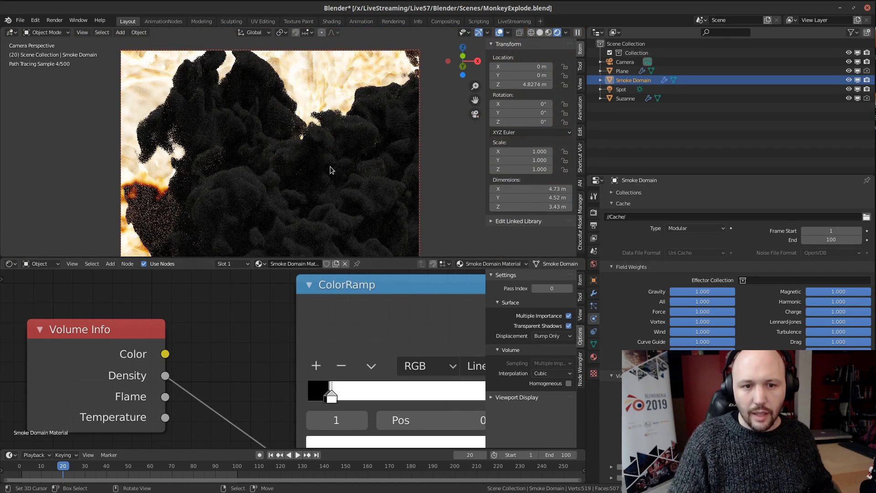
{"action": "left_click", "coordinate": [554, 374]}
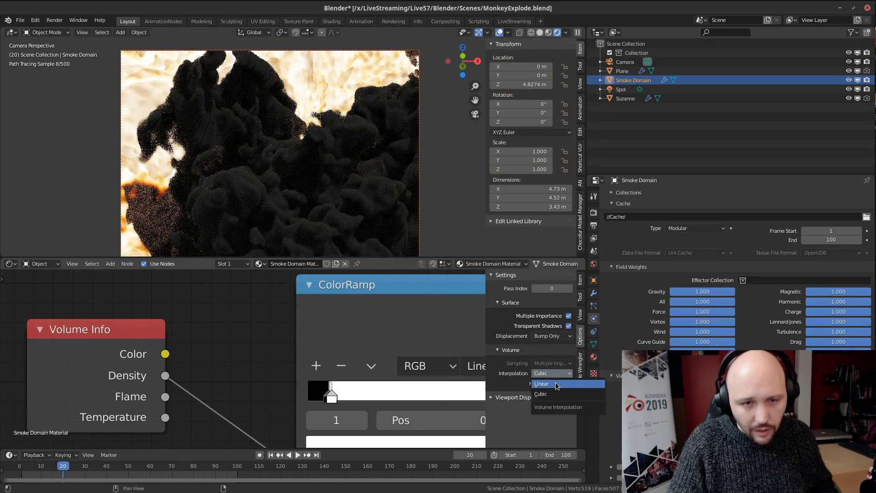
{"action": "left_click", "coordinate": [543, 384]}
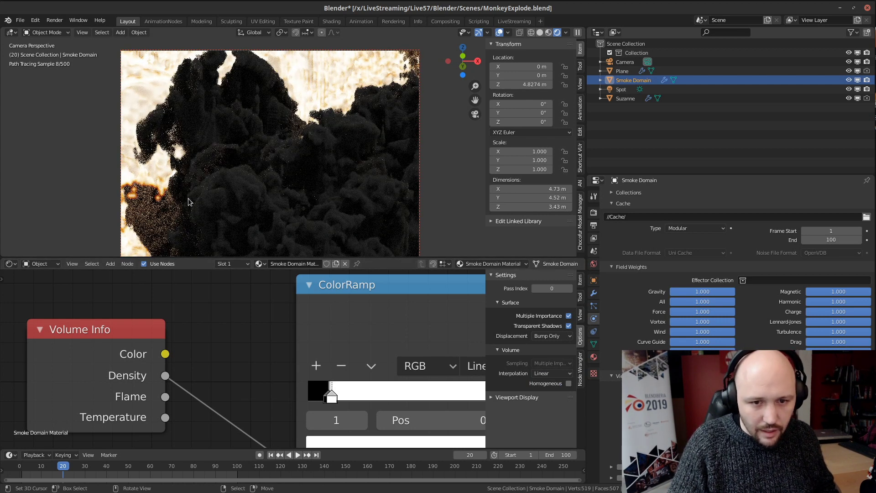
{"action": "left_click", "coordinate": [544, 336]}
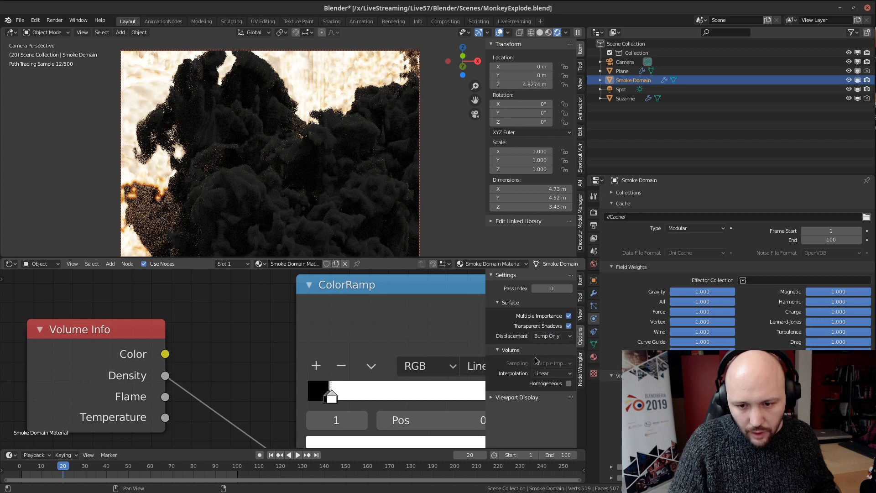
{"action": "left_click", "coordinate": [552, 374]}
{"action": "left_click", "coordinate": [547, 392]}
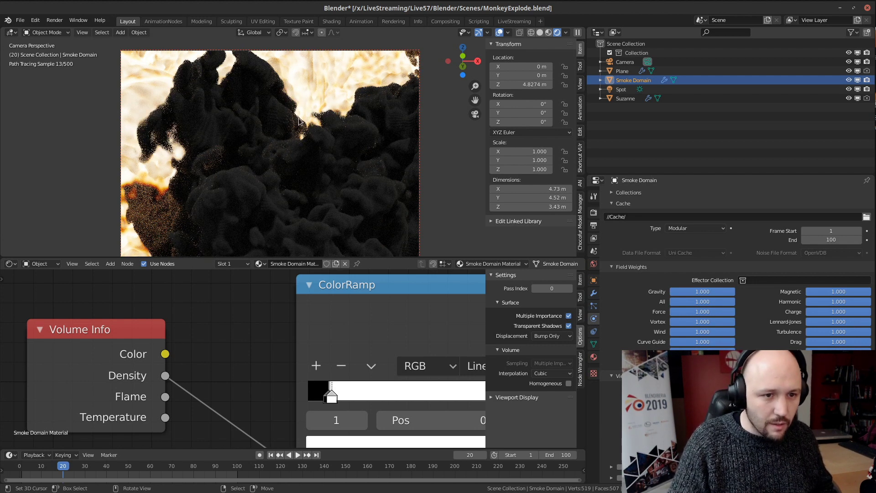
Step: Clear the render region and show the whole explosion in the camera view
{"action": "scroll", "coordinate": [280, 189], "scroll_direction": "down", "scroll_amount": 5}
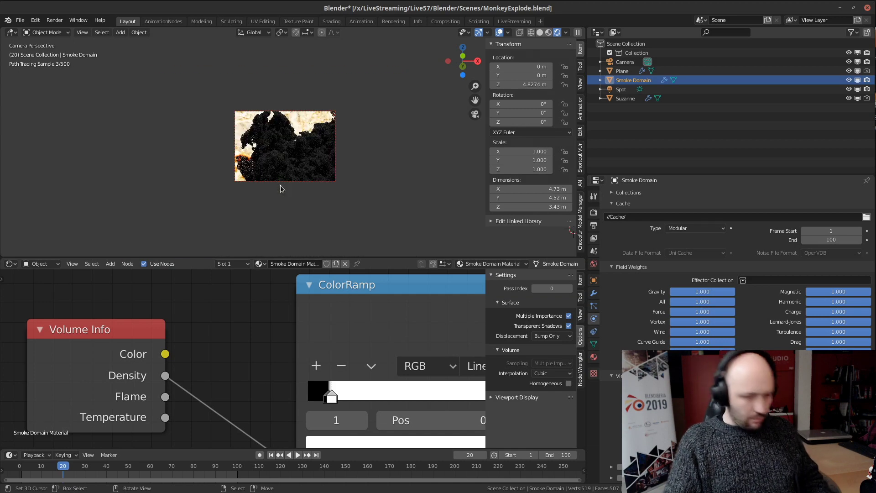
{"action": "key", "text": "ctrl+alt+b"}
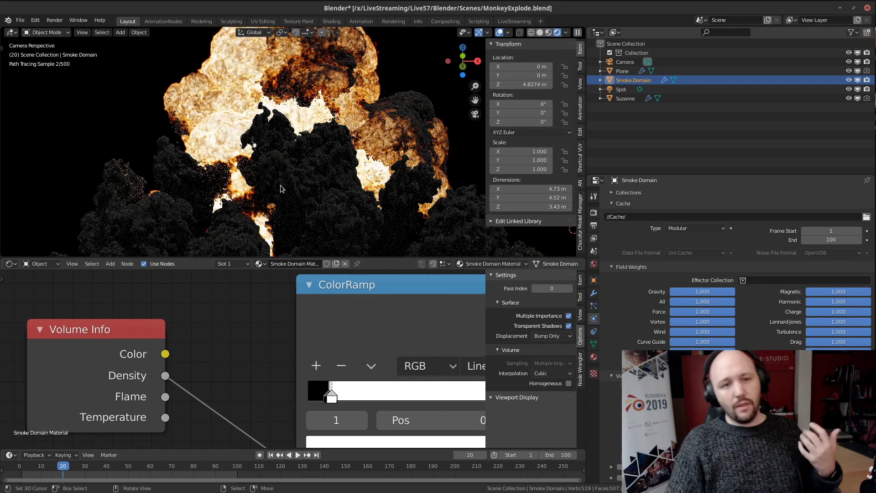
{"action": "scroll", "coordinate": [286, 189], "scroll_direction": "down", "scroll_amount": 2}
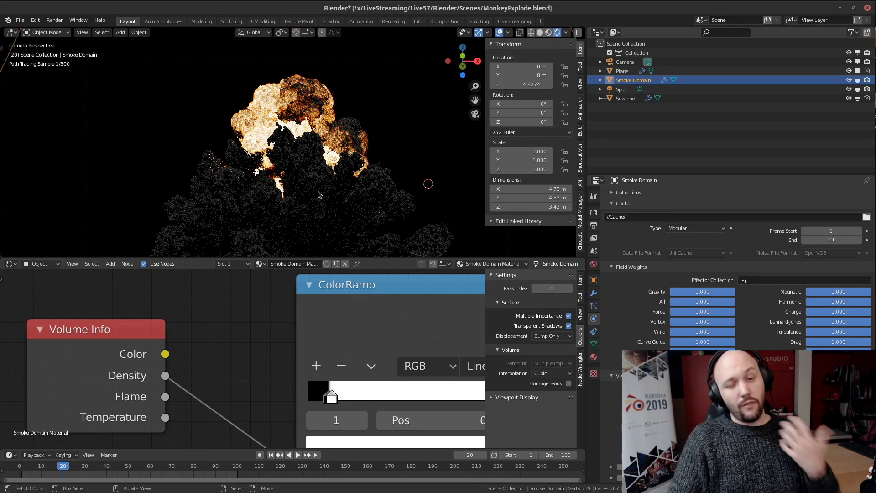
{"action": "scroll", "coordinate": [320, 201], "scroll_direction": "down", "scroll_amount": 1}
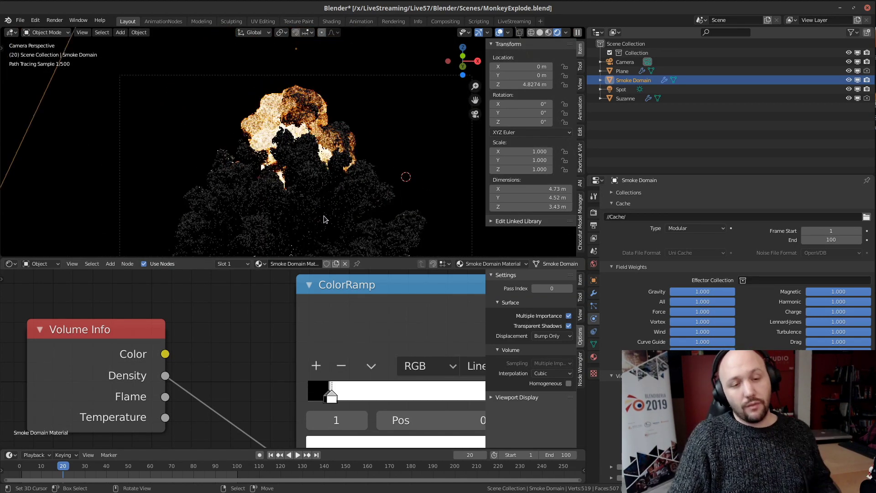
{"action": "middle_click_drag", "start_coordinate": [322, 216], "coordinate": [326, 161], "text": "shift"}
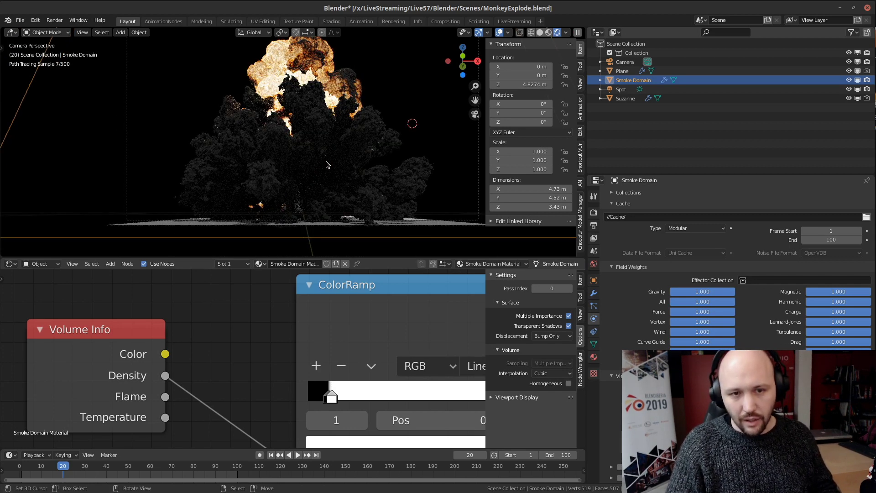
{"action": "scroll", "coordinate": [326, 164], "scroll_direction": "down", "scroll_amount": 3}
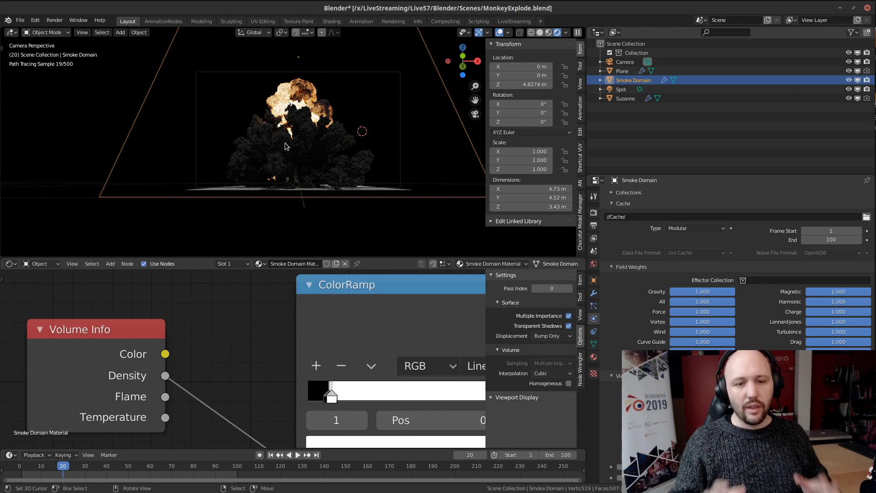
{"action": "scroll", "coordinate": [310, 182], "scroll_direction": "down", "scroll_amount": 3}
{"action": "scroll", "coordinate": [242, 353], "scroll_direction": "down", "scroll_amount": 6}
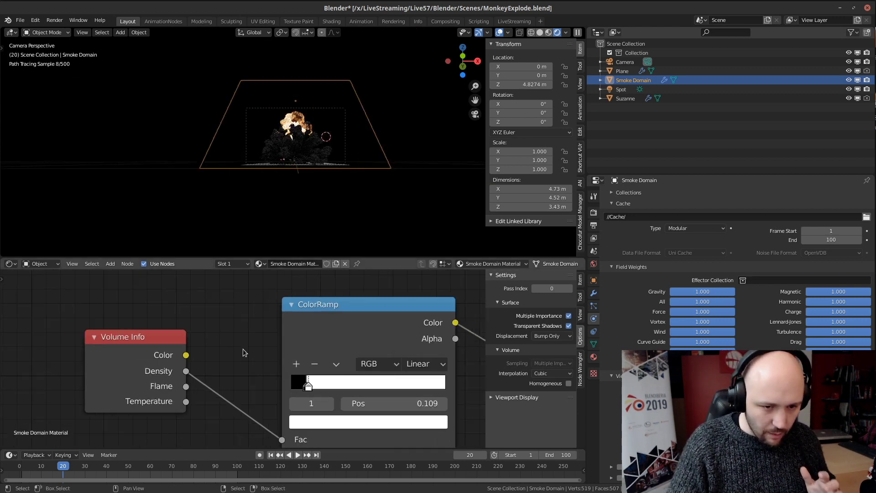
Step: Switch the viewport to Solid shading and save MonkeyExplode.blend
{"action": "middle_click_drag", "start_coordinate": [358, 350], "coordinate": [210, 346]}
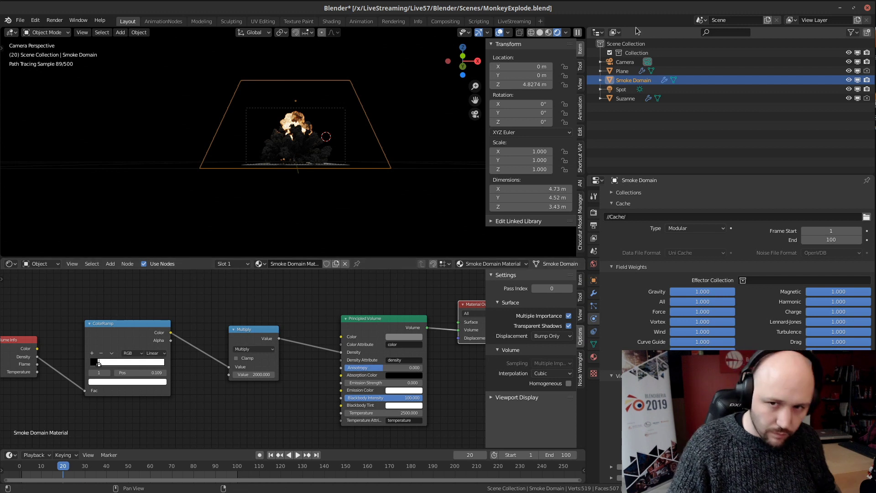
{"action": "left_click", "coordinate": [542, 35]}
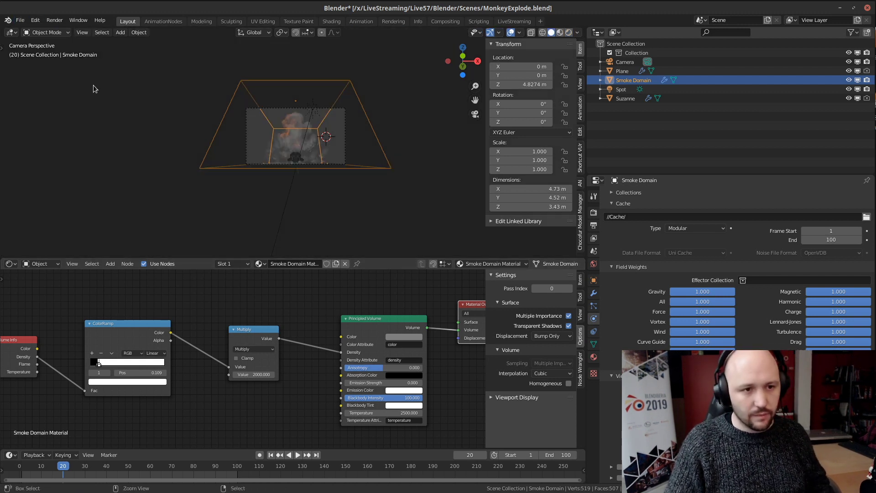
{"action": "key", "text": "ctrl+s"}
Step: Create a new General file and delete all of its startup objects
{"action": "left_click", "coordinate": [20, 20]}
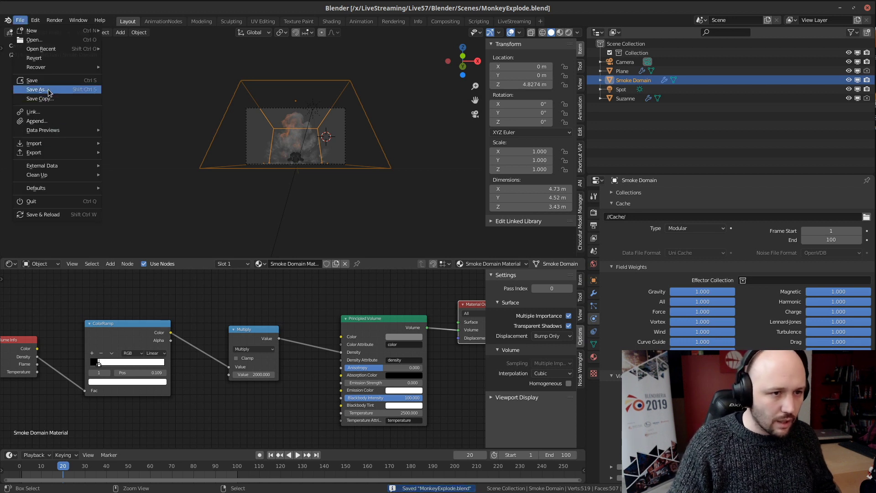
{"action": "mouse_move", "coordinate": [47, 32]}
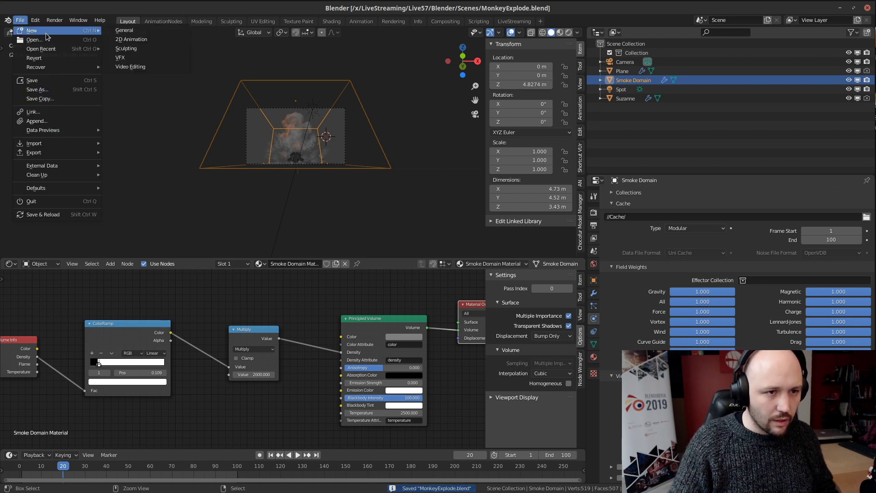
{"action": "left_click", "coordinate": [120, 33]}
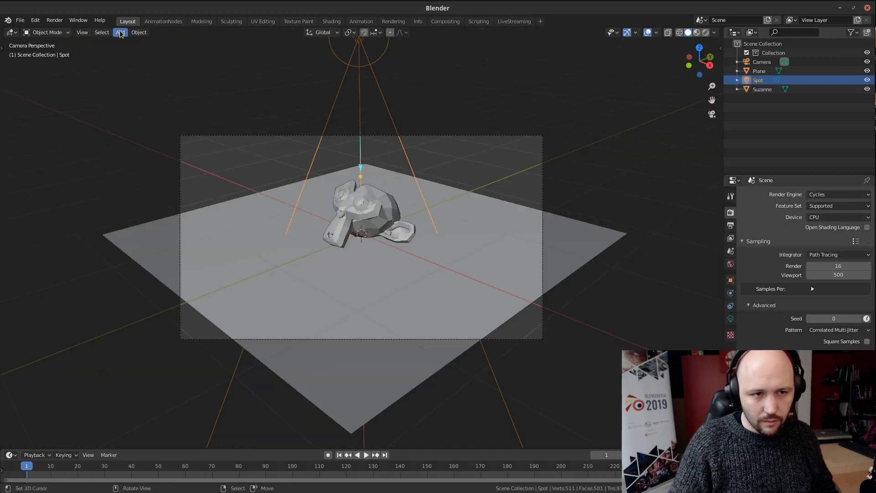
{"action": "key", "text": "a"}
{"action": "key", "text": "x"}
{"action": "left_click", "coordinate": [392, 237]}
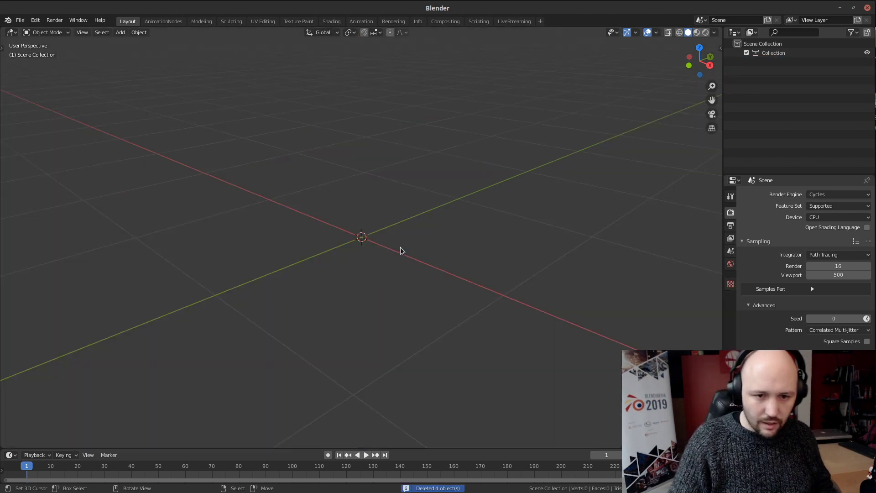
Step: Add a plane, scale it up into a large ground surface, and apply its scale
{"action": "middle_click_drag", "start_coordinate": [387, 228], "coordinate": [340, 228]}
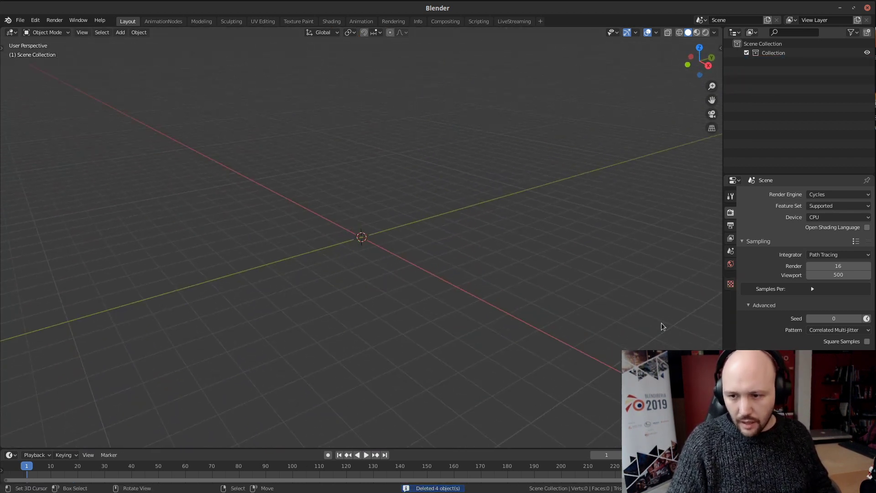
{"action": "key", "text": "shift+a"}
{"action": "mouse_move", "coordinate": [396, 220]}
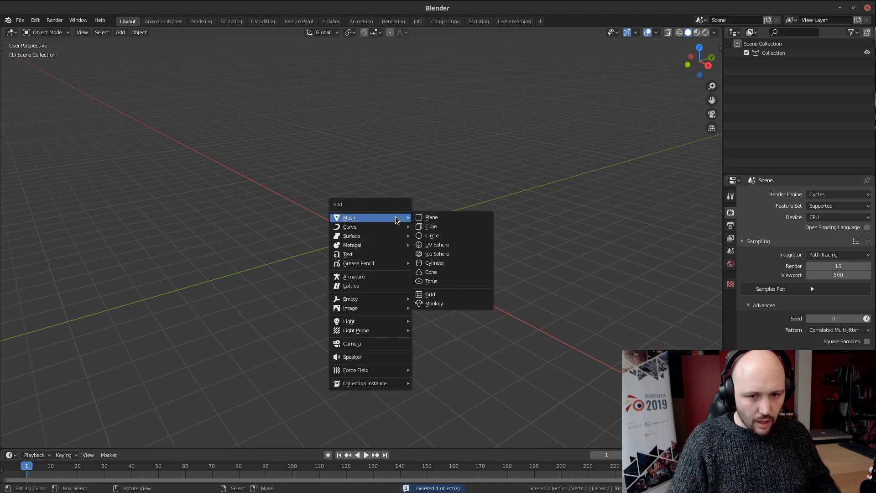
{"action": "left_click", "coordinate": [432, 217]}
{"action": "key", "text": "s"}
{"action": "left_click", "coordinate": [556, 258]}
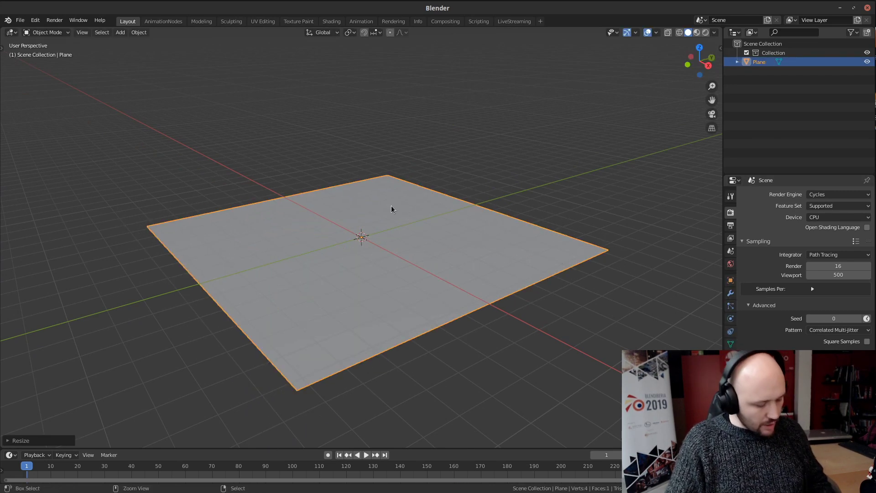
{"action": "key", "text": "ctrl+a"}
{"action": "left_click", "coordinate": [371, 224]}
Step: Add a monkey mesh at the origin and rotate it about -36.6° around the X axis
{"action": "middle_click_drag", "start_coordinate": [371, 225], "coordinate": [387, 239]}
{"action": "key", "text": "shift+a"}
{"action": "mouse_move", "coordinate": [387, 239]}
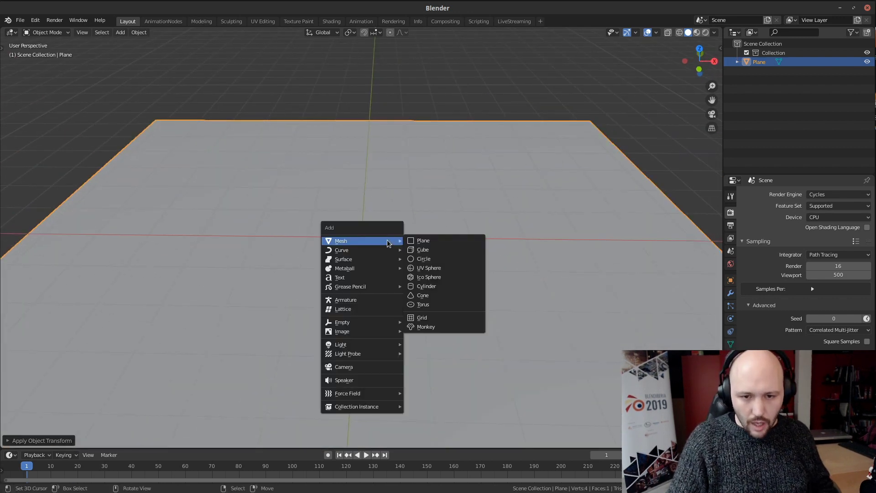
{"action": "left_click", "coordinate": [437, 327]}
{"action": "middle_click_drag", "start_coordinate": [368, 280], "coordinate": [538, 299]}
{"action": "key", "text": "r"}
{"action": "key", "text": "x"}
{"action": "left_click", "coordinate": [495, 192]}
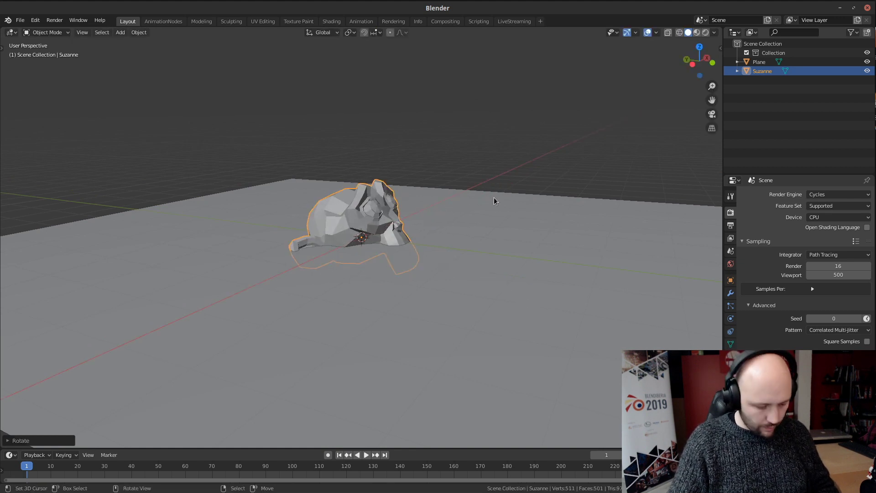
Step: Raise the monkey about 0.42 m along the Z axis so it sits on the plane
{"action": "key", "text": "g"}
{"action": "key", "text": "z"}
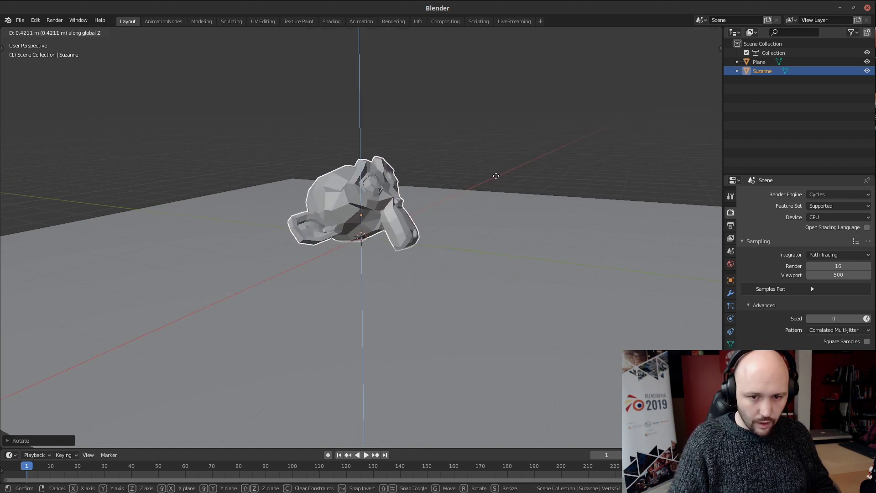
{"action": "left_click", "coordinate": [495, 179]}
Step: Scale the monkey down uniformly to about 1.72 m wide and apply its scale
{"action": "middle_click_drag", "start_coordinate": [495, 180], "coordinate": [244, 243]}
{"action": "middle_click_drag", "start_coordinate": [387, 227], "coordinate": [675, 189]}
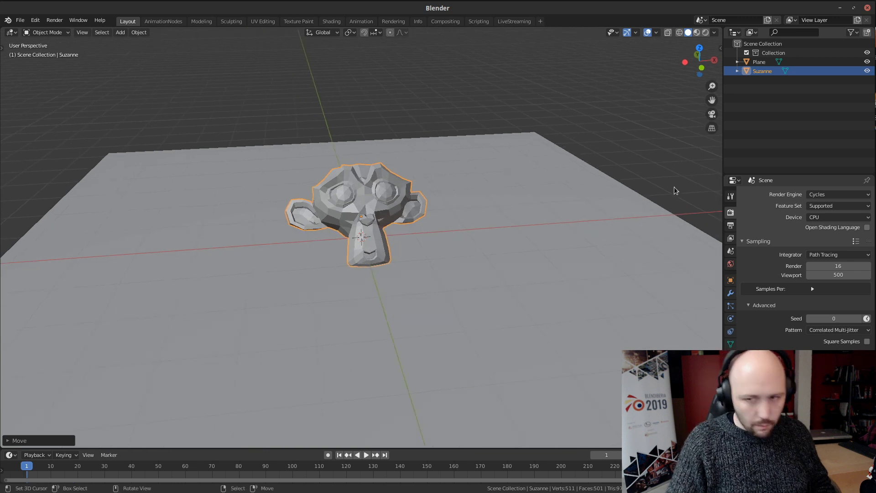
{"action": "key", "text": "n"}
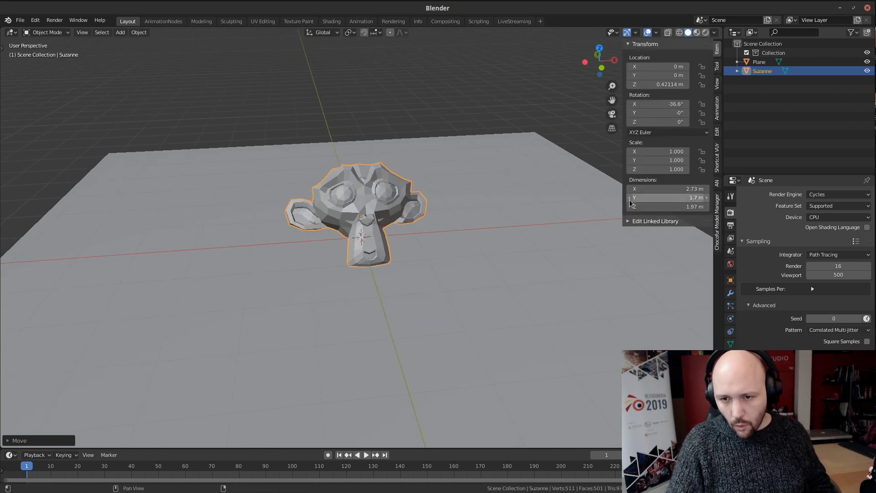
{"action": "key", "text": "s"}
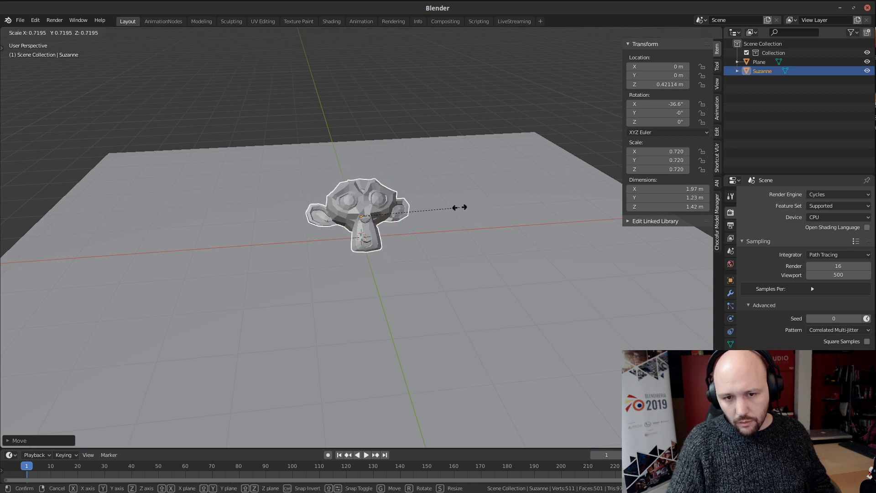
{"action": "left_click", "coordinate": [449, 206]}
{"action": "middle_click_drag", "start_coordinate": [449, 207], "coordinate": [361, 229]}
{"action": "key", "text": "ctrl+a"}
{"action": "left_click", "coordinate": [359, 227]}
{"action": "scroll", "coordinate": [358, 231], "scroll_direction": "up", "scroll_amount": 2}
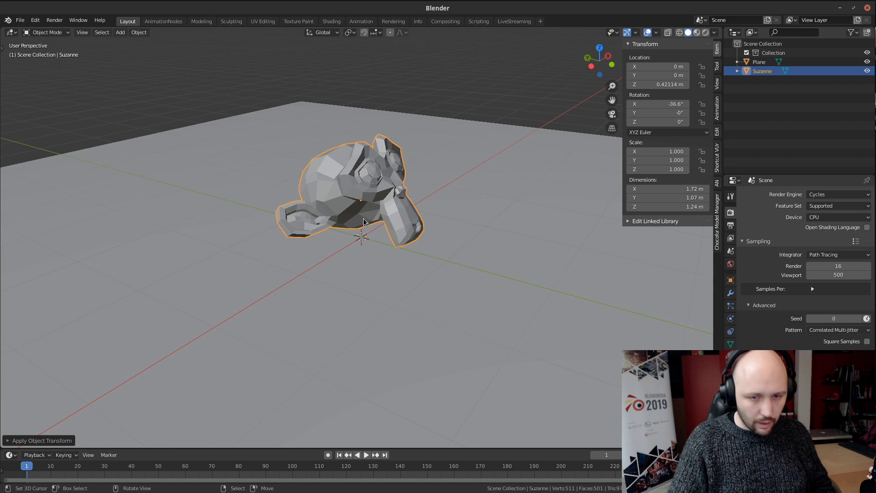
Step: Lower the monkey along the Z axis to about 0.28 m so it rests on the plane
{"action": "key", "text": "g"}
{"action": "key", "text": "z"}
{"action": "left_click", "coordinate": [367, 244]}
{"action": "middle_click_drag", "start_coordinate": [367, 244], "coordinate": [368, 264]}
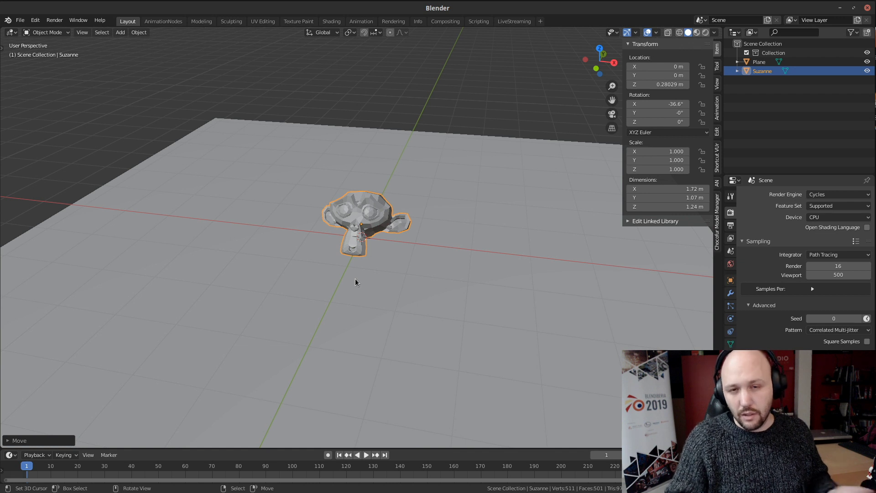
{"action": "middle_click_drag", "start_coordinate": [413, 277], "coordinate": [383, 259]}
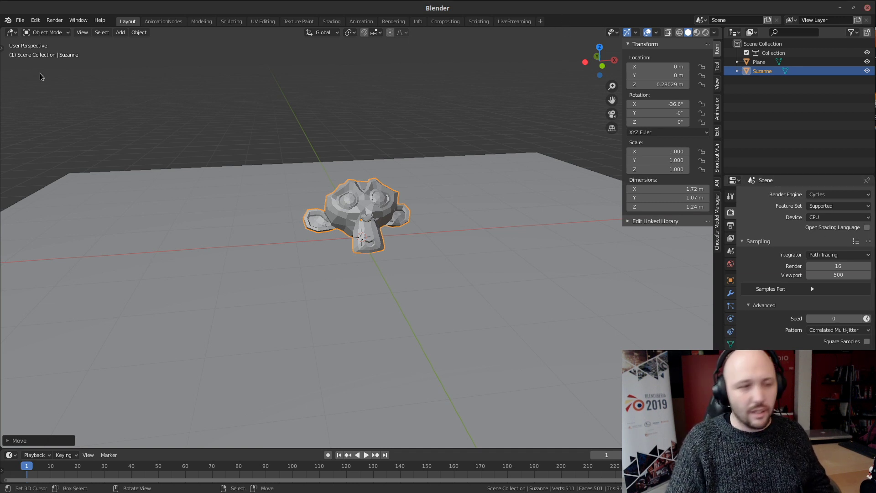
Step: Save the scene under the name MonkeyExplode_English and widen the outliner and properties area
{"action": "left_click", "coordinate": [20, 20]}
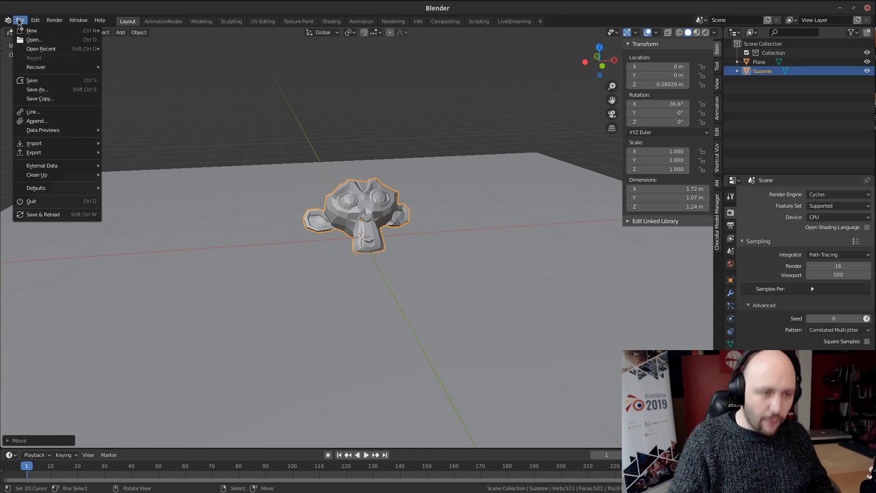
{"action": "left_click", "coordinate": [37, 89]}
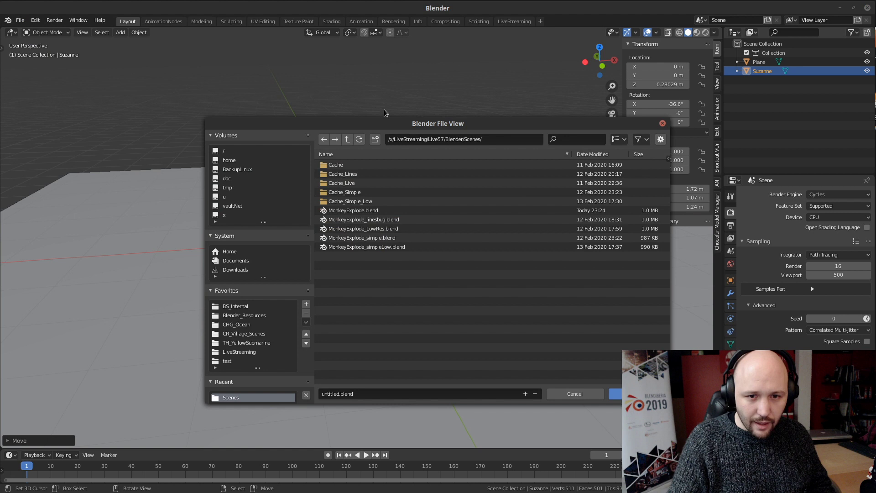
{"action": "left_click", "coordinate": [416, 390]}
{"action": "type", "text": "Monkey"}
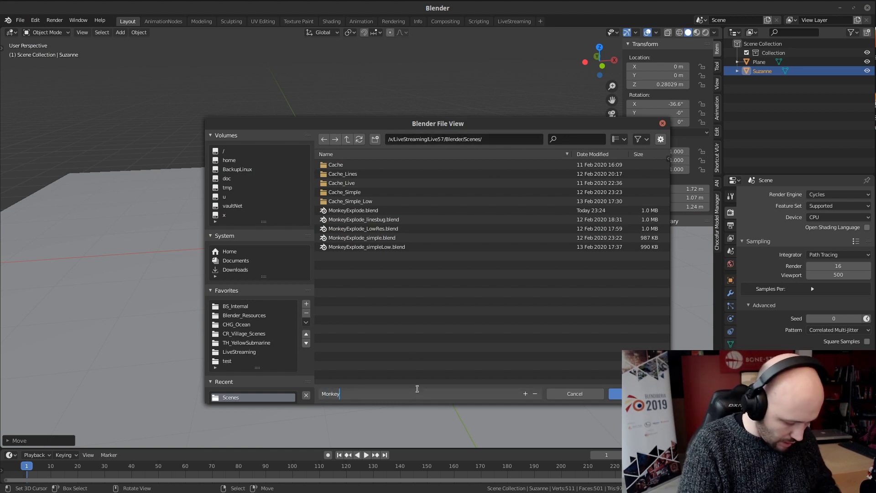
{"action": "type", "text": "Explode_En"}
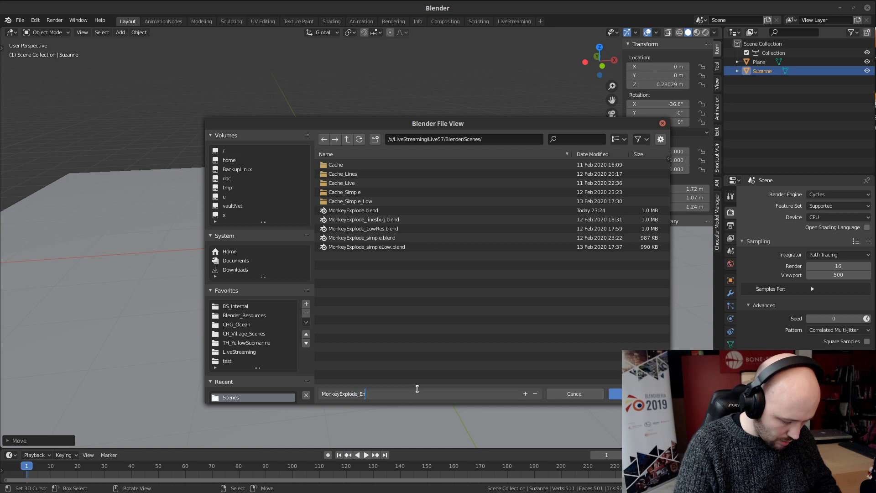
{"action": "type", "text": "glish"}
{"action": "key", "text": "Return"}
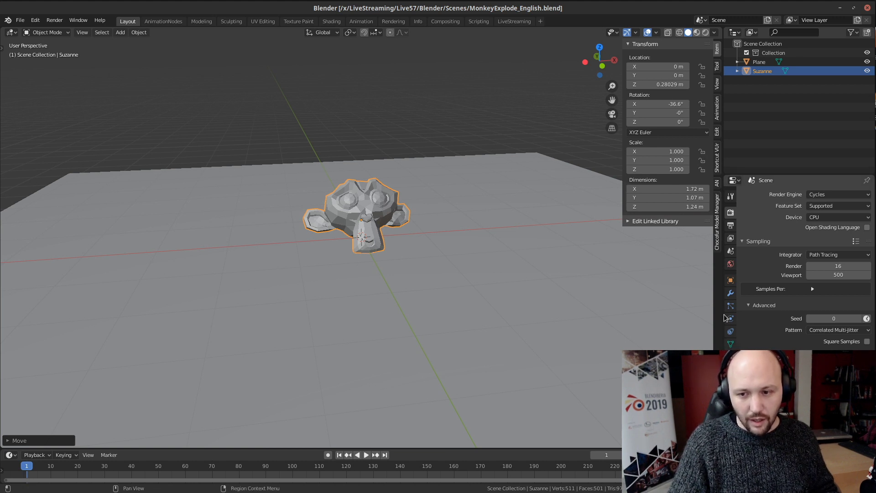
{"action": "left_click_drag", "start_coordinate": [724, 318], "coordinate": [621, 325]}
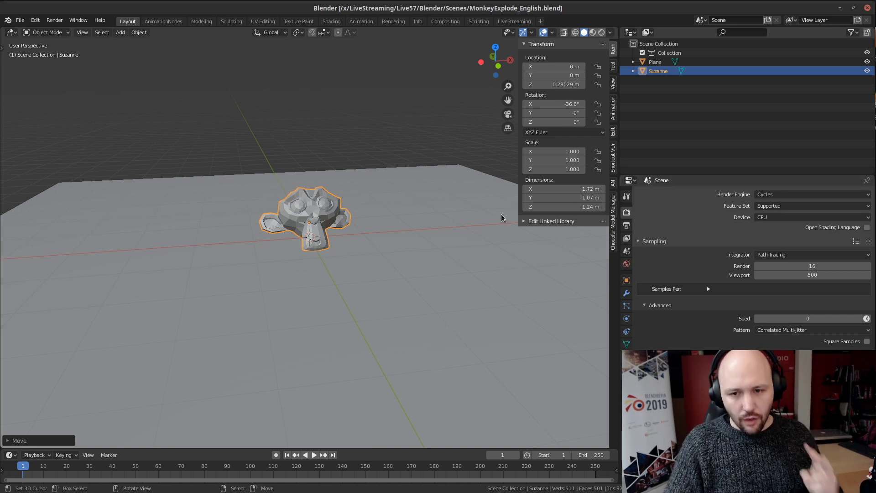
{"action": "left_click", "coordinate": [329, 212]}
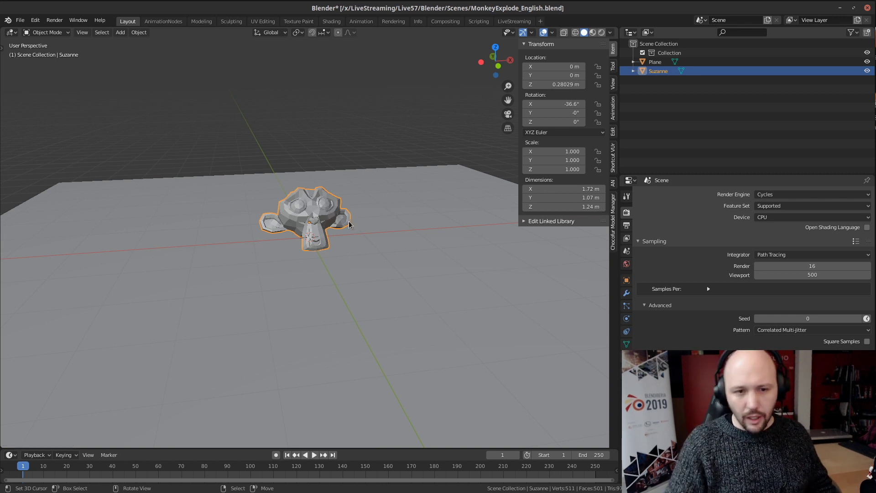
{"action": "key", "text": "s"}
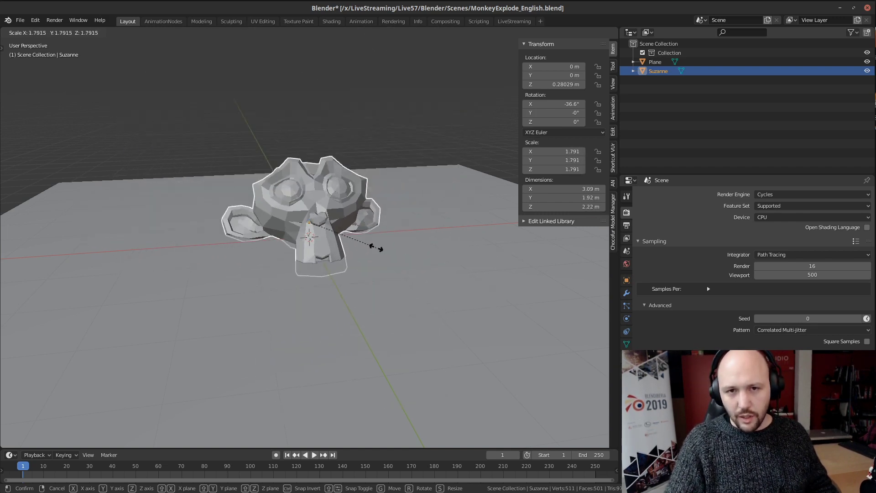
{"action": "key", "text": "Escape"}
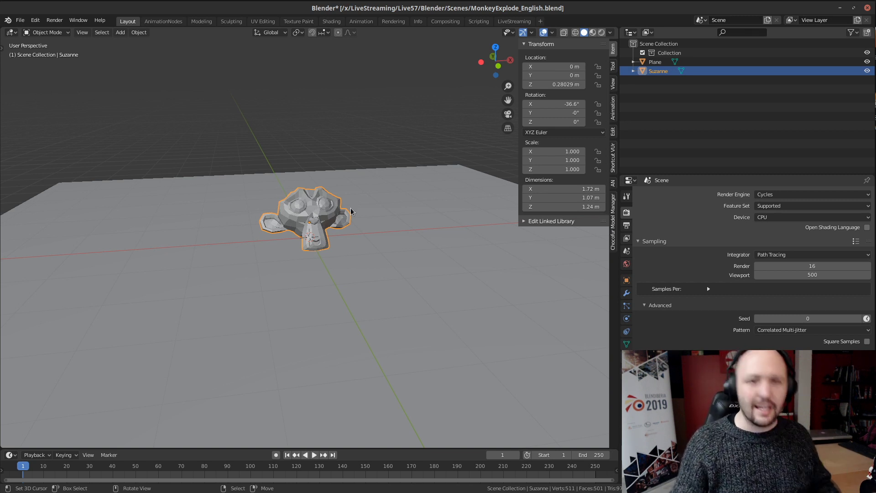
{"action": "key", "text": "ctrl+a"}
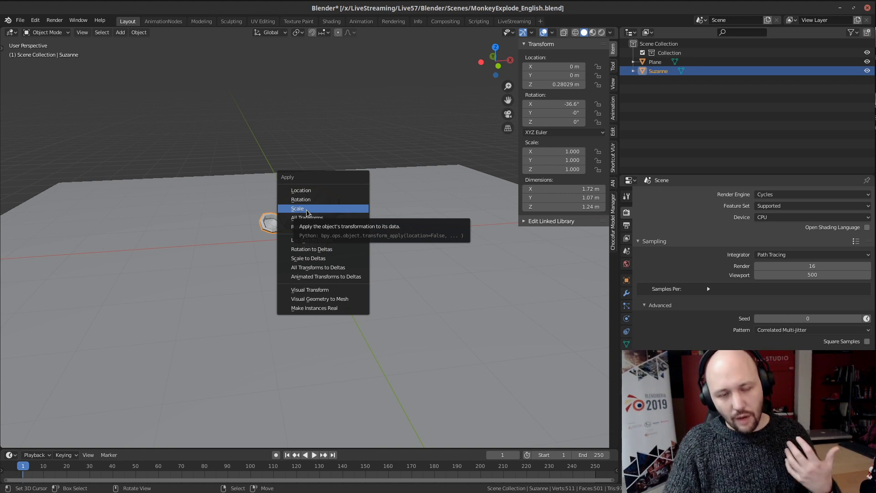
{"action": "scroll", "coordinate": [276, 241], "scroll_direction": "up", "scroll_amount": 2}
{"action": "middle_click_drag", "start_coordinate": [279, 259], "coordinate": [293, 269]}
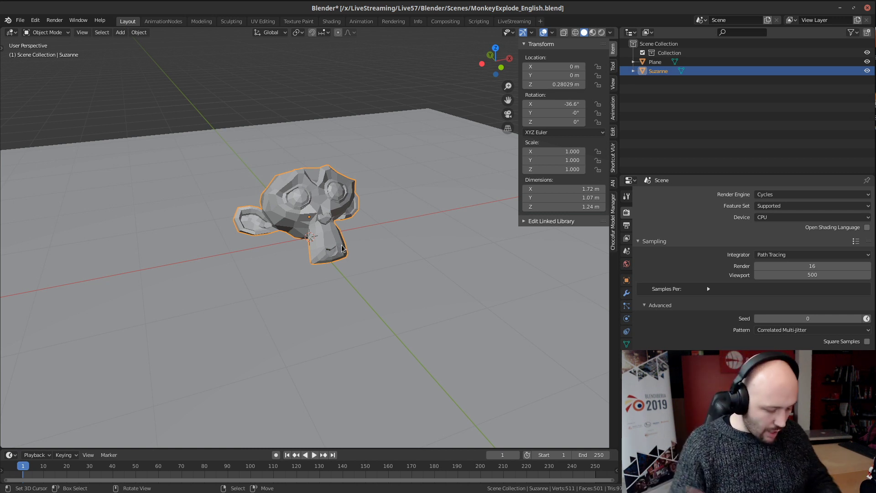
{"action": "key", "text": "F3"}
{"action": "type", "text": "quick"}
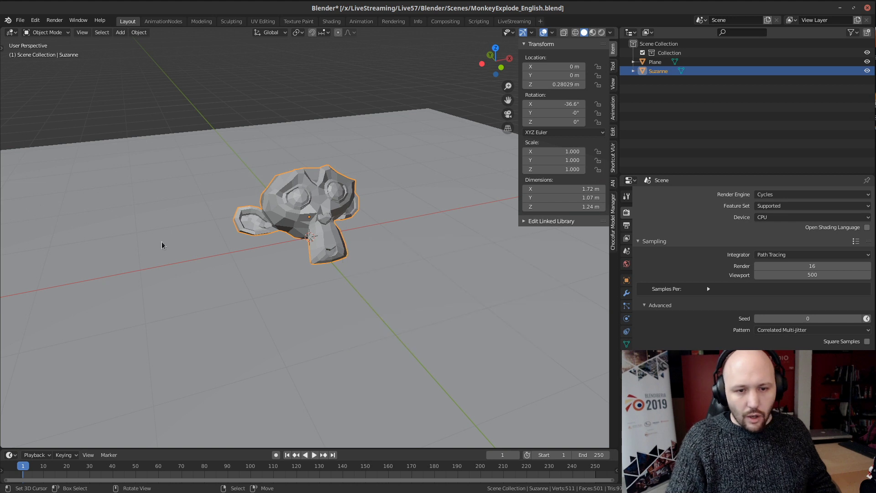
Step: Add a cube at the origin and raise it along the Z axis to about 1 m
{"action": "middle_click_drag", "start_coordinate": [234, 229], "coordinate": [281, 225]}
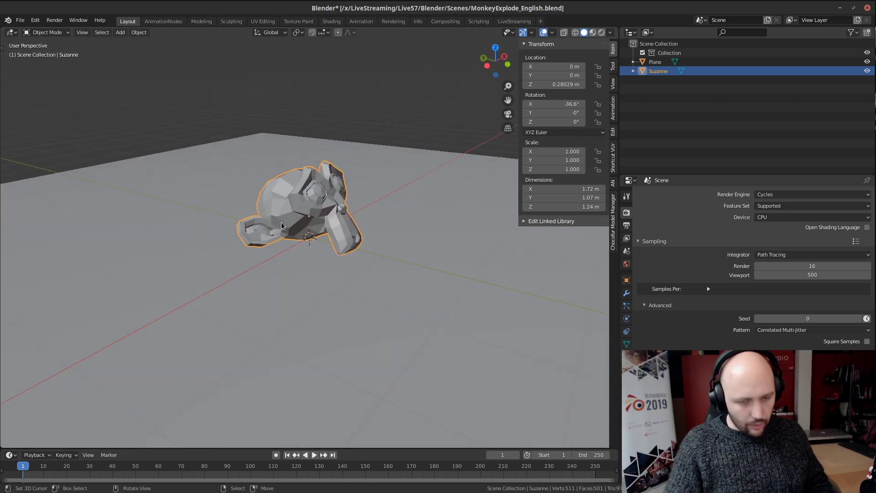
{"action": "key", "text": "shift+a"}
{"action": "mouse_move", "coordinate": [322, 217]}
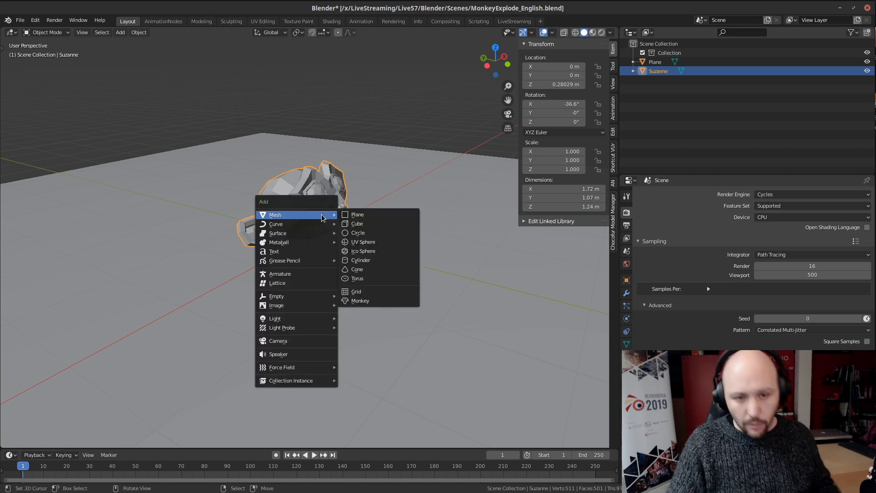
{"action": "left_click", "coordinate": [358, 225]}
{"action": "middle_click_drag", "start_coordinate": [361, 225], "coordinate": [324, 276]}
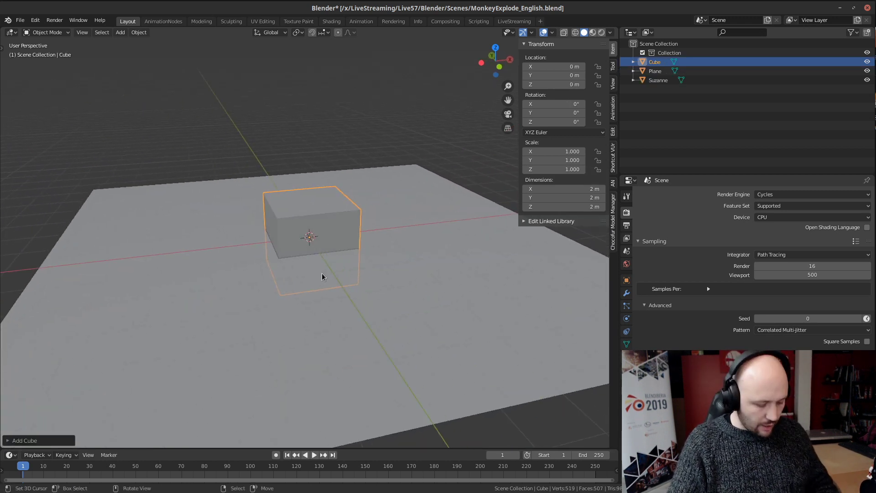
{"action": "key", "text": "g"}
{"action": "key", "text": "z"}
{"action": "left_click", "coordinate": [319, 237]}
Step: Scale the cube uniformly to about 4.11 m so it encloses the monkey, and display the scene as wireframe
{"action": "key", "text": "s"}
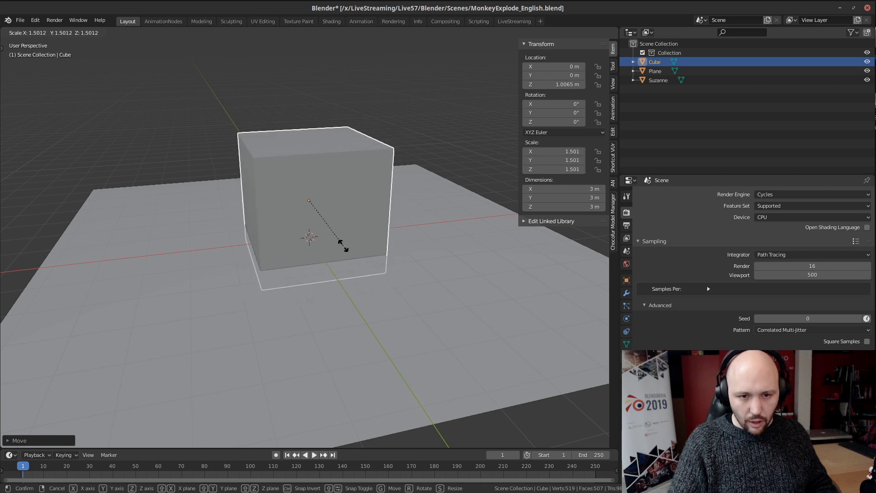
{"action": "left_click", "coordinate": [354, 260]}
{"action": "key", "text": "shift+z"}
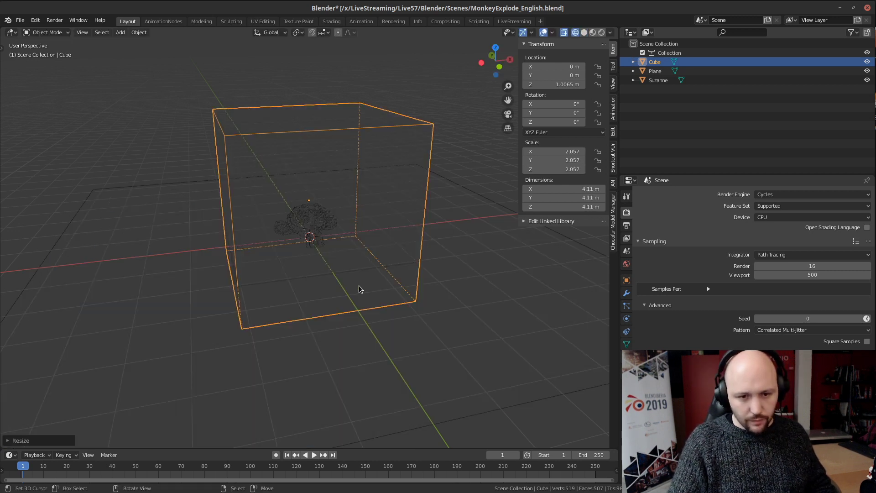
{"action": "middle_click_drag", "start_coordinate": [358, 288], "coordinate": [428, 271]}
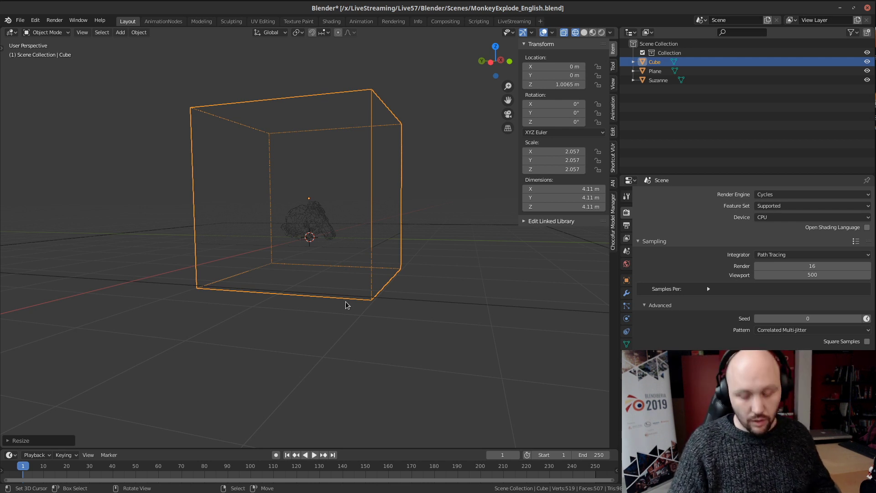
Step: Raise the cube to about 2 m in Z and scale it uniformly to about 6.83 m
{"action": "key", "text": "KP_1"}
{"action": "key", "text": "g"}
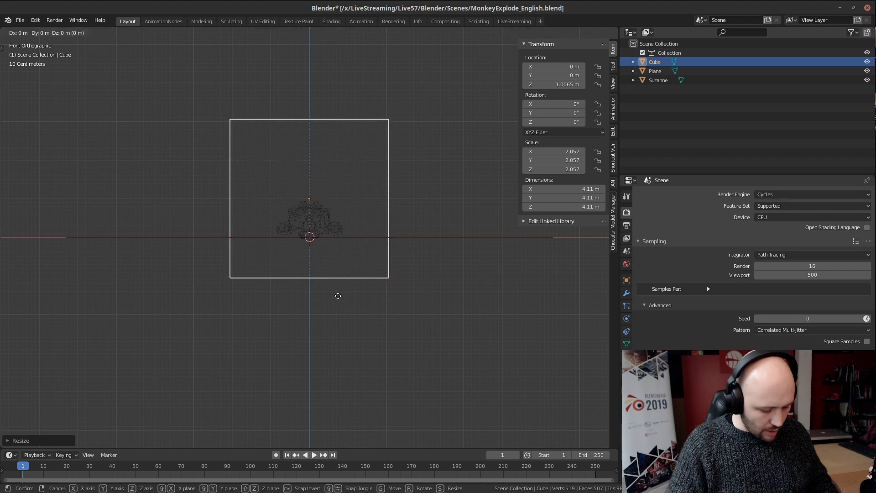
{"action": "left_click", "coordinate": [337, 258]}
{"action": "key", "text": "s"}
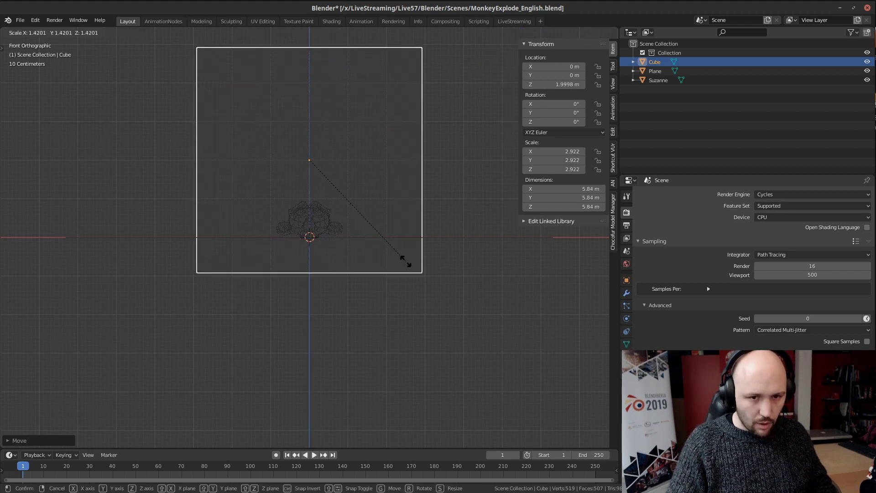
{"action": "left_click", "coordinate": [427, 275]}
Step: Raise the cube to about 3.4 m in Z so its base meets the ground plane, and apply its scale
{"action": "key", "text": "g"}
{"action": "key", "text": "z"}
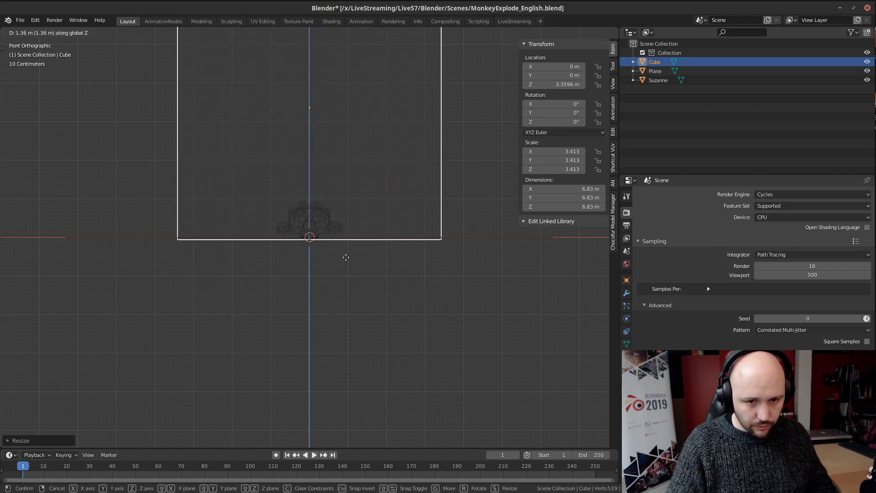
{"action": "left_click", "coordinate": [347, 260]}
{"action": "scroll", "coordinate": [337, 215], "scroll_direction": "down", "scroll_amount": 6}
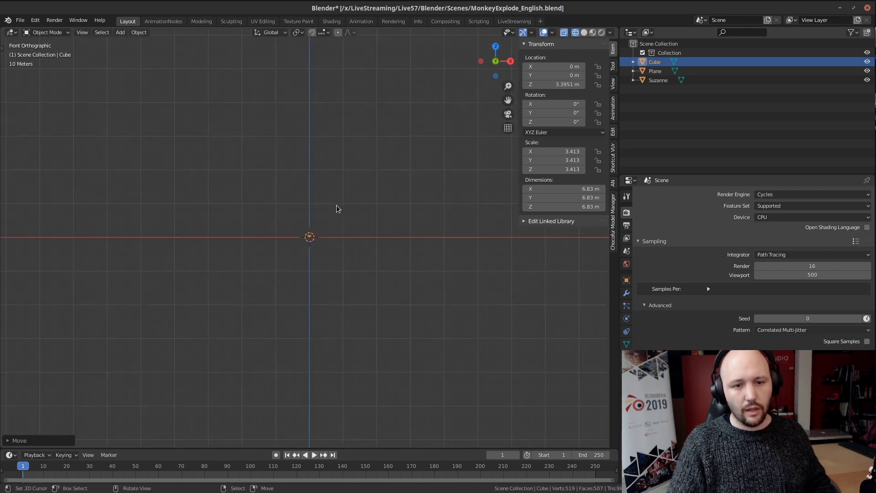
{"action": "scroll", "coordinate": [338, 208], "scroll_direction": "up", "scroll_amount": 5}
{"action": "middle_click_drag", "start_coordinate": [338, 208], "coordinate": [338, 245]}
{"action": "scroll", "coordinate": [376, 248], "scroll_direction": "down", "scroll_amount": 5}
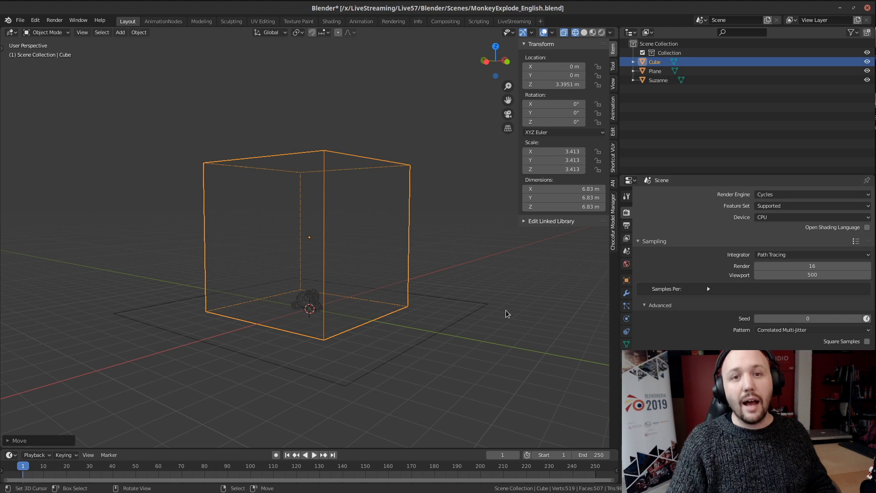
{"action": "key", "text": "ctrl+a"}
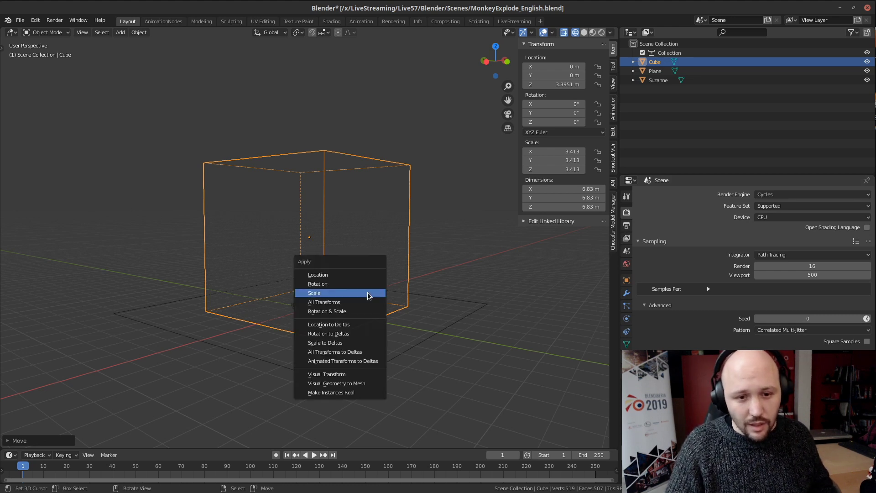
{"action": "left_click", "coordinate": [369, 294]}
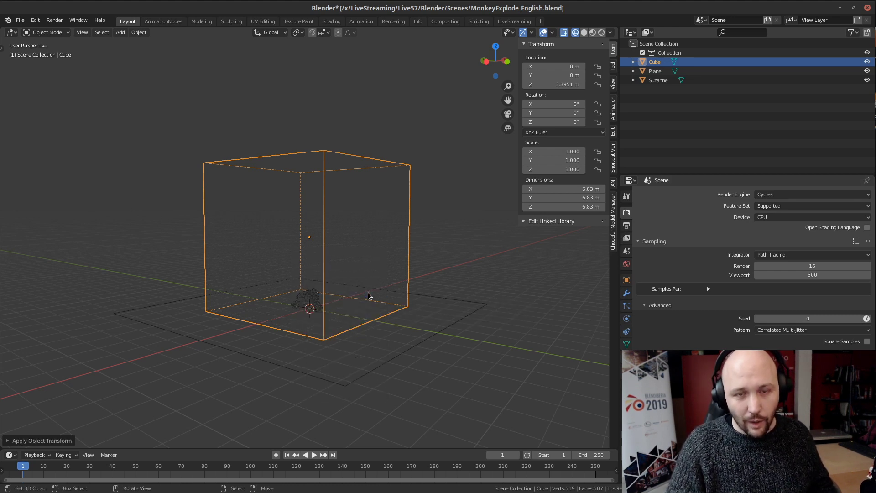
Step: Enable fluid physics on the cube, set its type to Domain, and look through the domain settings
{"action": "scroll", "coordinate": [305, 318], "scroll_direction": "up", "scroll_amount": 4}
{"action": "middle_click_drag", "start_coordinate": [353, 317], "coordinate": [401, 241], "text": "shift"}
{"action": "middle_click_drag", "start_coordinate": [413, 287], "coordinate": [390, 297]}
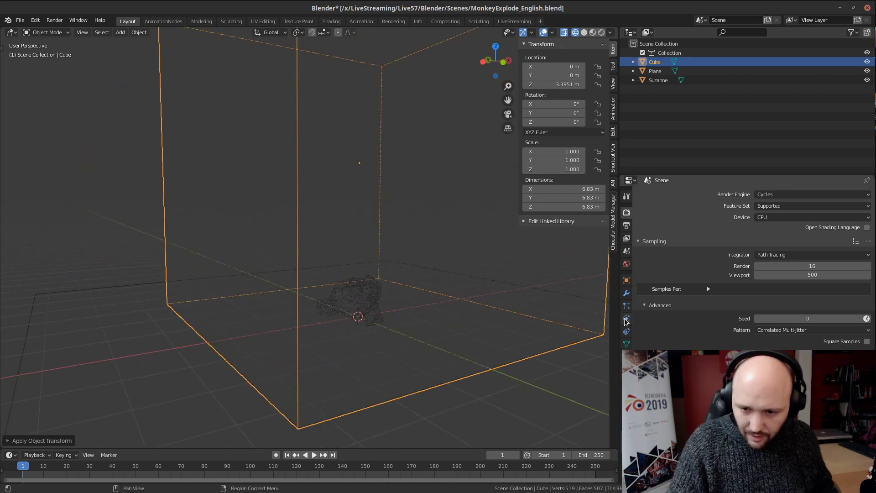
{"action": "left_click", "coordinate": [626, 331]}
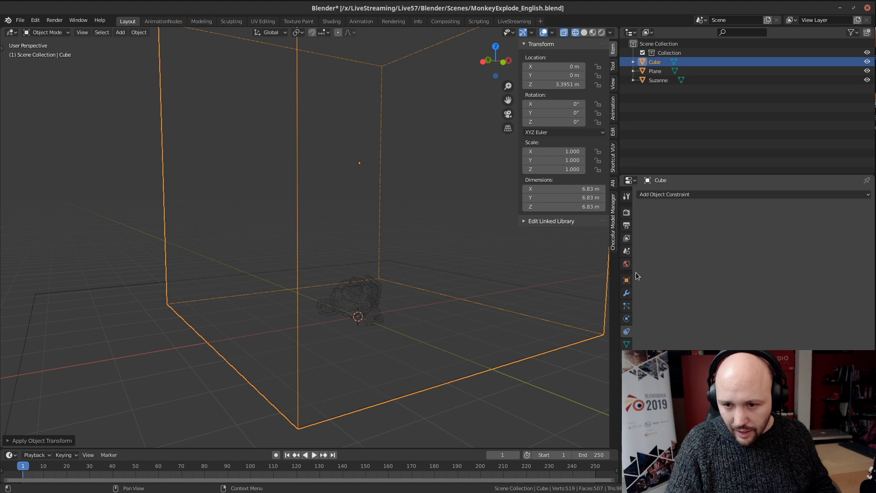
{"action": "left_click", "coordinate": [626, 318]}
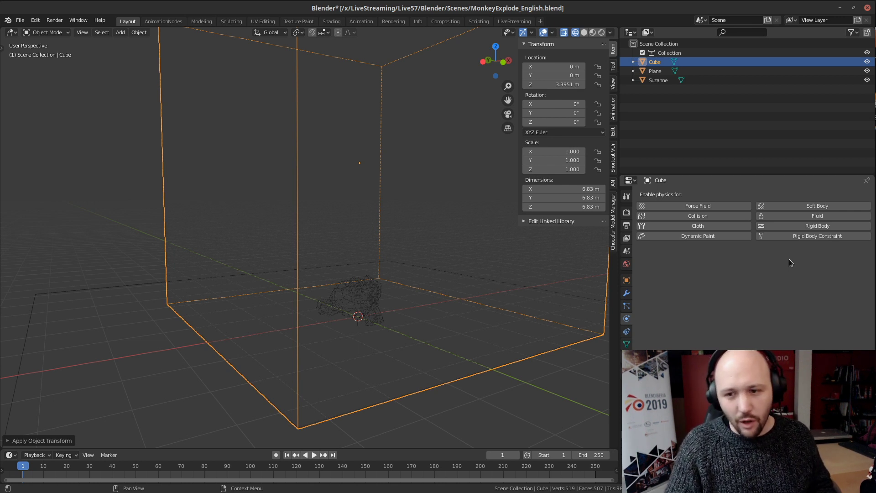
{"action": "left_click", "coordinate": [812, 216]}
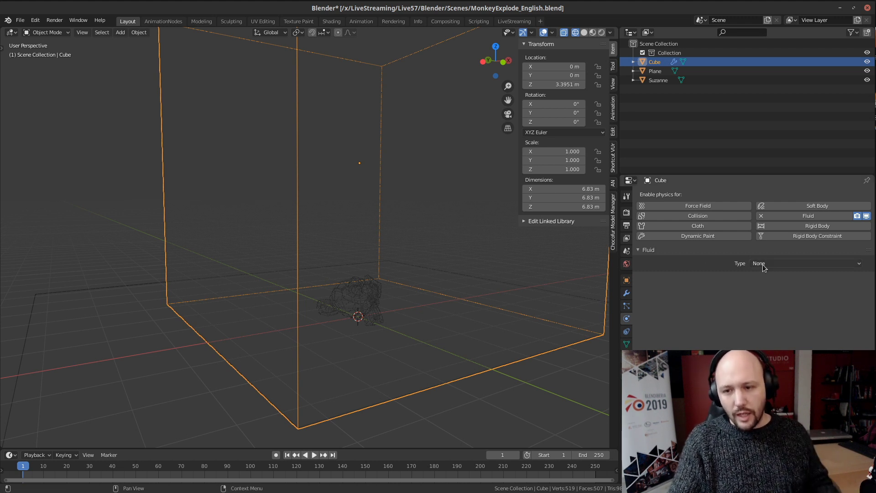
{"action": "left_click", "coordinate": [779, 265]}
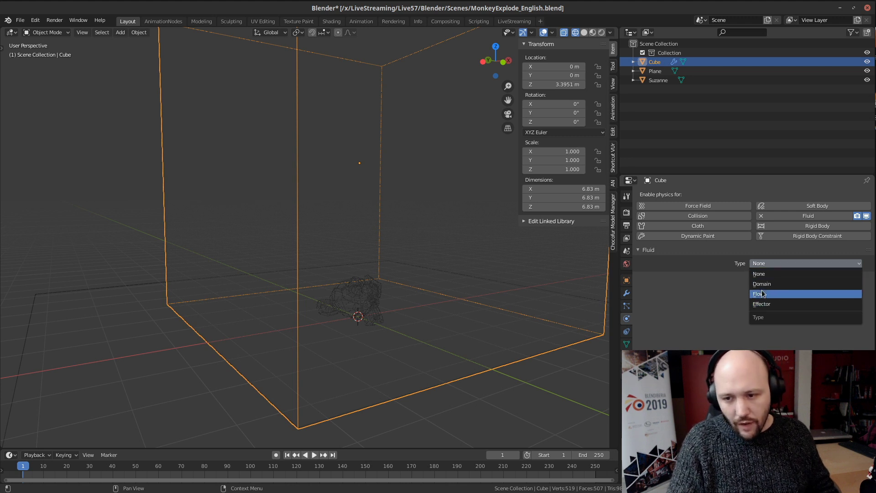
{"action": "left_click", "coordinate": [769, 283]}
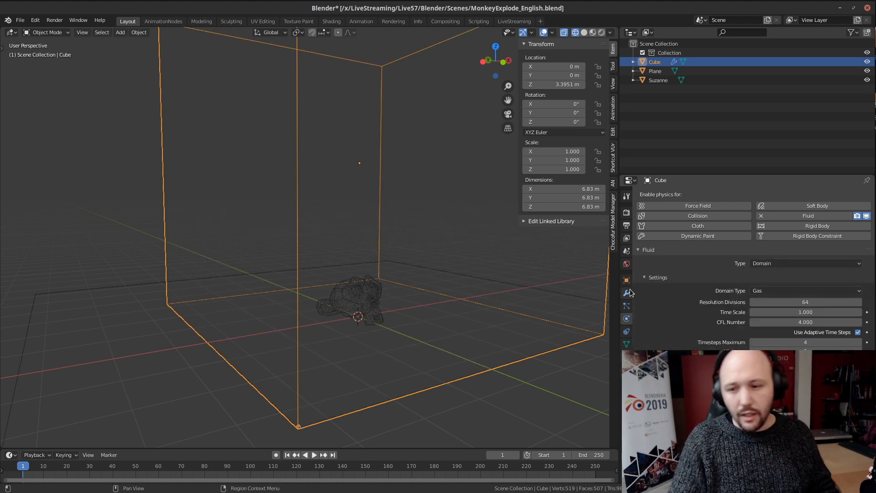
{"action": "scroll", "coordinate": [696, 292], "scroll_direction": "down", "scroll_amount": 8}
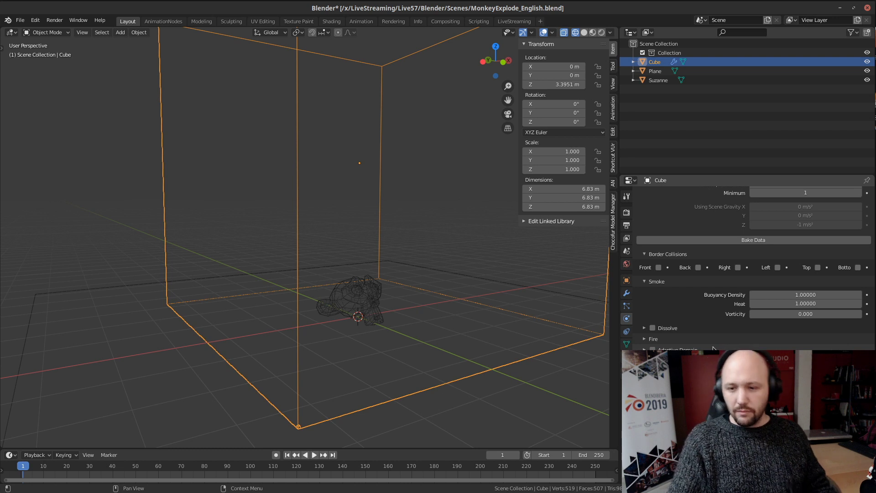
{"action": "scroll", "coordinate": [713, 347], "scroll_direction": "up", "scroll_amount": 7}
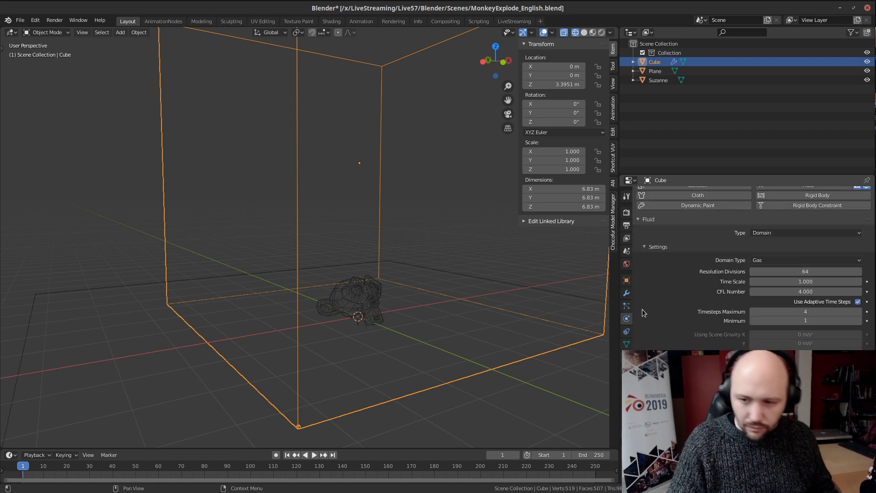
Step: Keep the fluid domain type as Gas and create a Cache_English folder in the Scenes directory for its cache
{"action": "left_click", "coordinate": [792, 260]}
{"action": "left_click", "coordinate": [765, 272]}
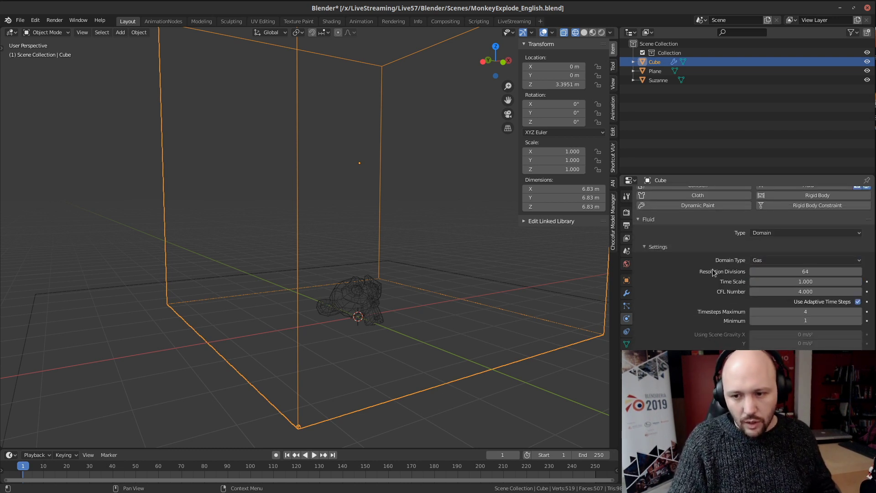
{"action": "scroll", "coordinate": [759, 259], "scroll_direction": "down", "scroll_amount": 5}
{"action": "scroll", "coordinate": [760, 259], "scroll_direction": "down", "scroll_amount": 2}
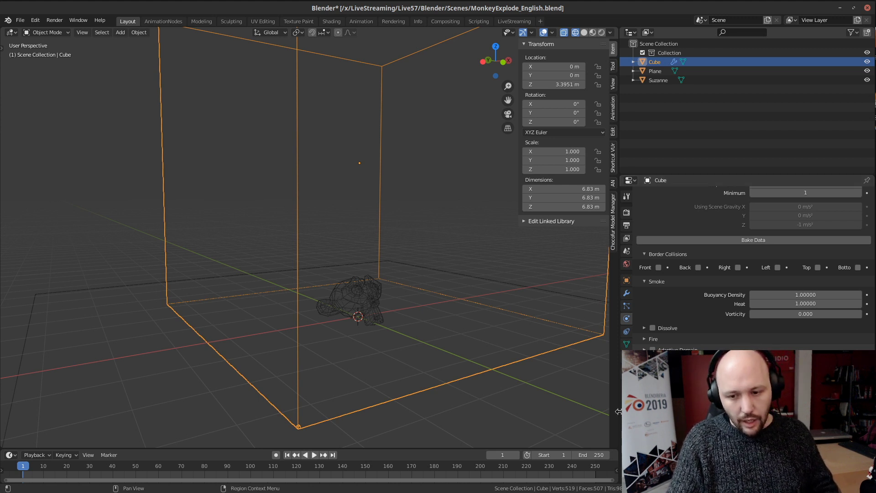
{"action": "key", "text": "ctrl+o"}
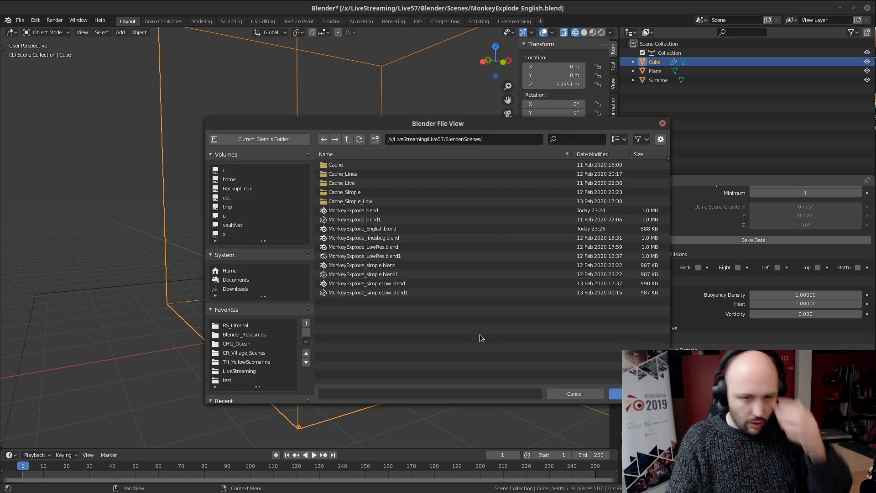
{"action": "left_click", "coordinate": [374, 139]}
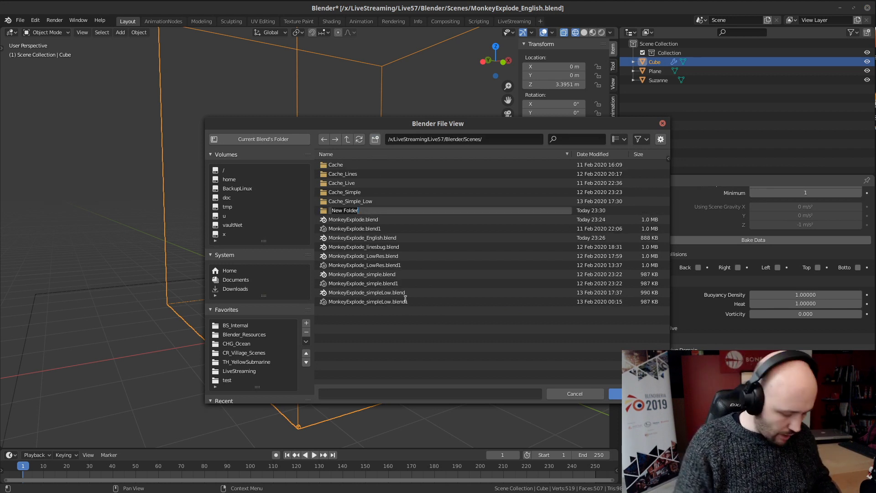
{"action": "type", "text": "Cache_English"}
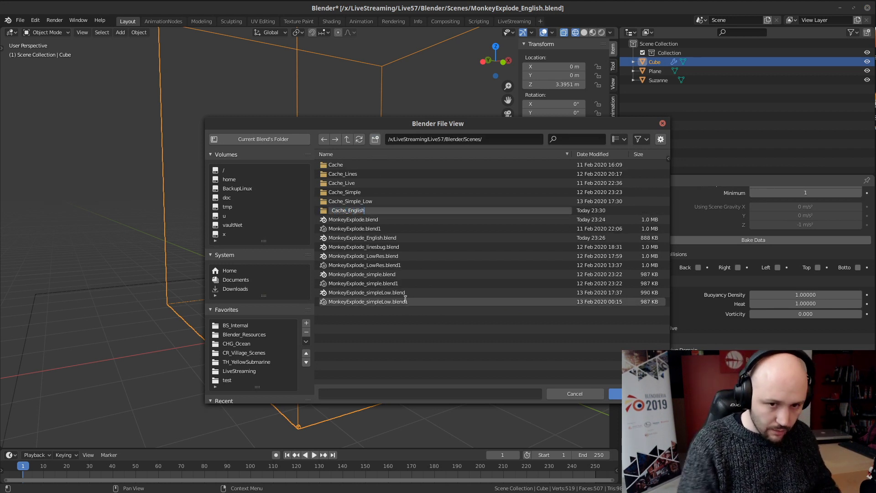
{"action": "key", "text": "Return"}
Step: Use the Cache_English folder as the domain's cache directory with a relative path, and save the file
{"action": "left_click", "coordinate": [660, 139]}
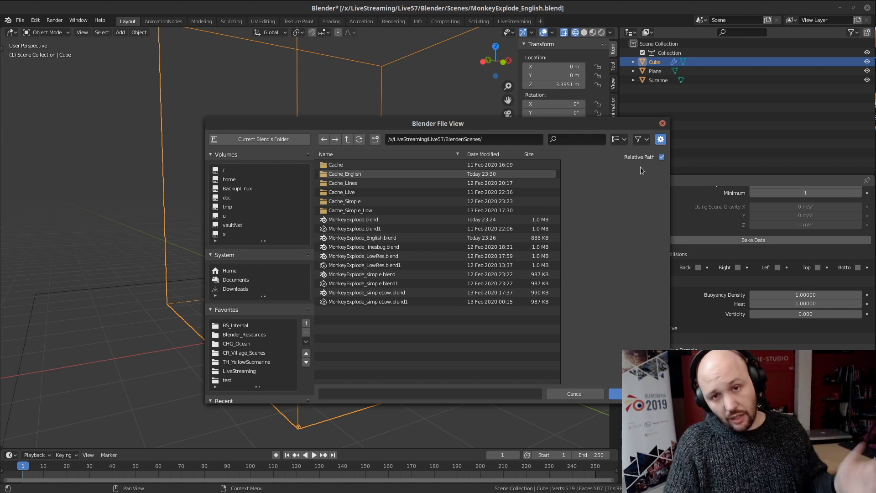
{"action": "left_click", "coordinate": [355, 175]}
{"action": "double_click", "coordinate": [356, 175]}
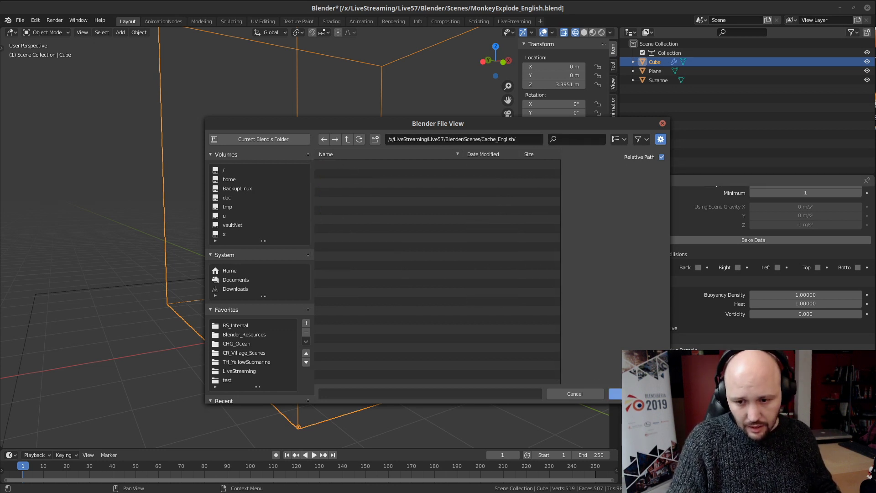
{"action": "left_click", "coordinate": [637, 394]}
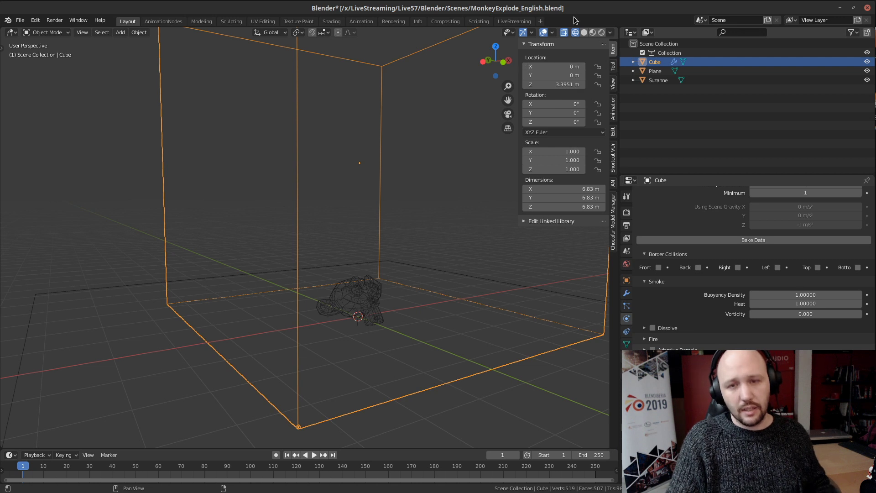
{"action": "key", "text": "ctrl+s"}
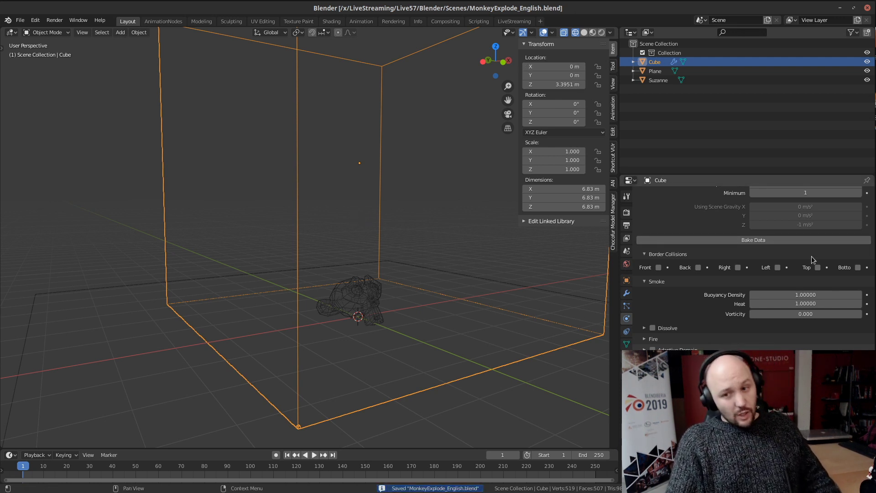
Step: Enable fluid physics on the monkey head and set its fluid type to Flow
{"action": "scroll", "coordinate": [722, 308], "scroll_direction": "up", "scroll_amount": 5}
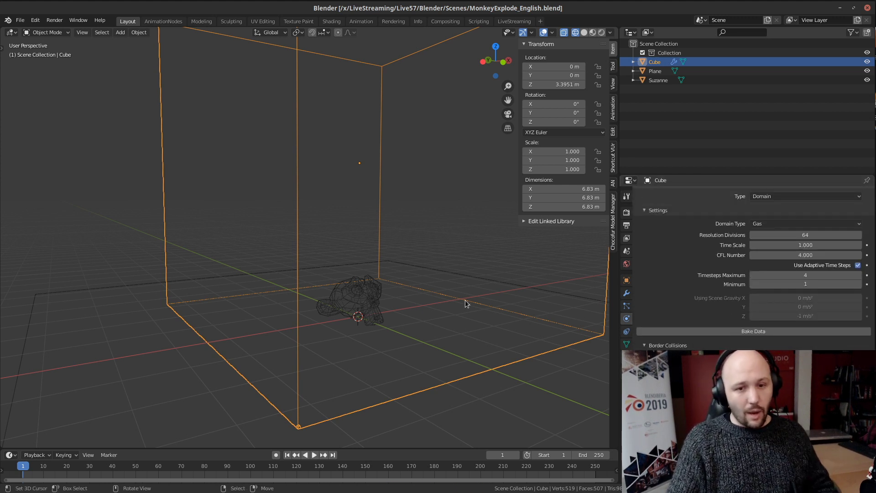
{"action": "right_click", "coordinate": [365, 295]}
{"action": "middle_click_drag", "start_coordinate": [365, 297], "coordinate": [570, 265]}
{"action": "scroll", "coordinate": [337, 282], "scroll_direction": "up", "scroll_amount": 3}
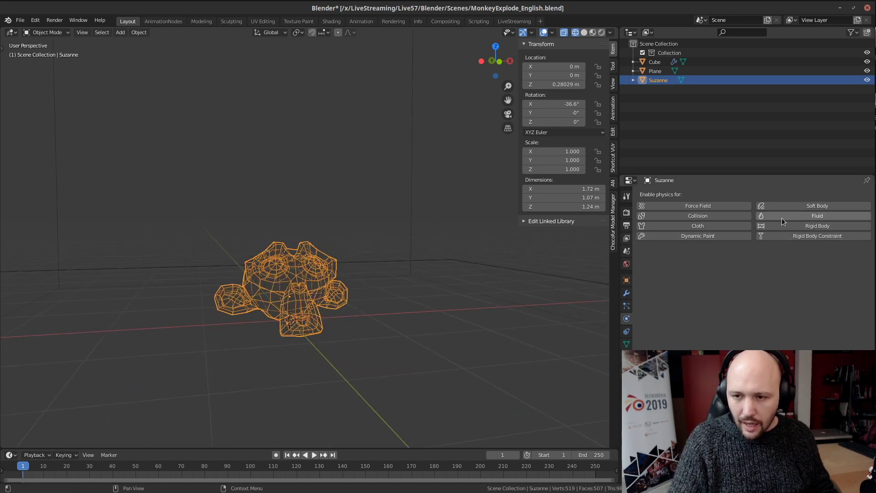
{"action": "left_click", "coordinate": [821, 214]}
{"action": "left_click", "coordinate": [782, 263]}
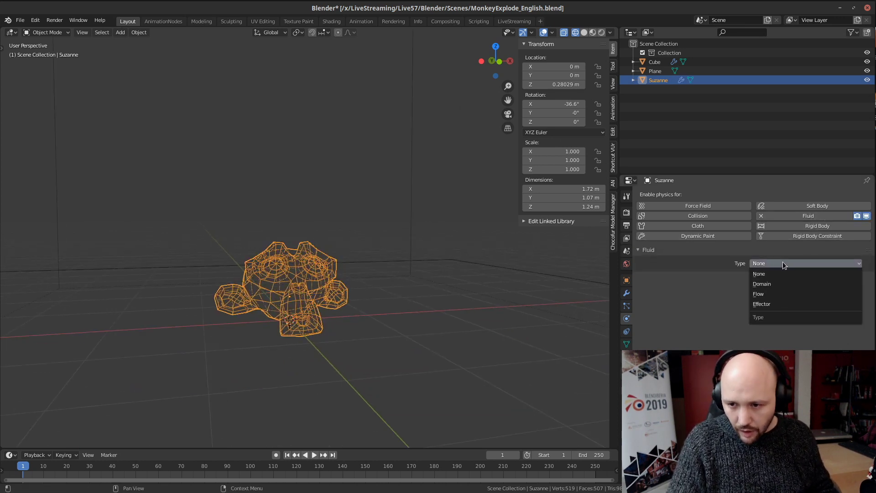
{"action": "left_click", "coordinate": [776, 295]}
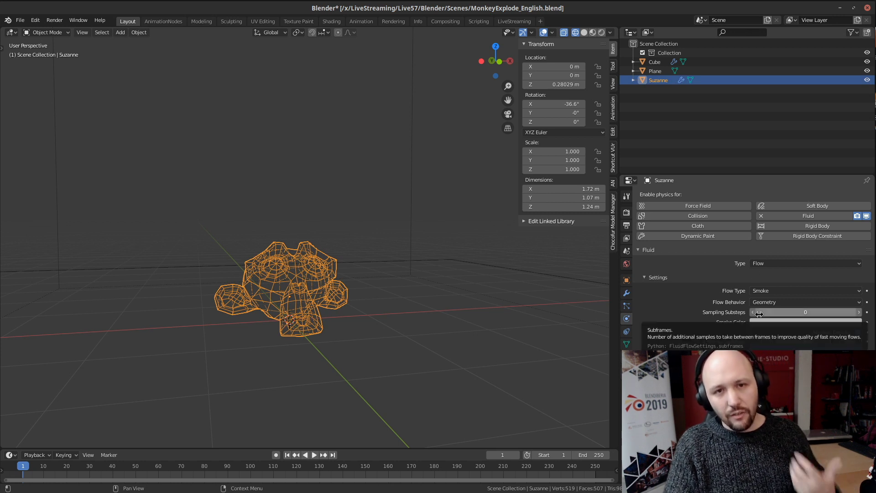
Step: Set the monkey's flow type to Fire + Smoke and its flow behavior to Inflow
{"action": "left_click", "coordinate": [782, 290]}
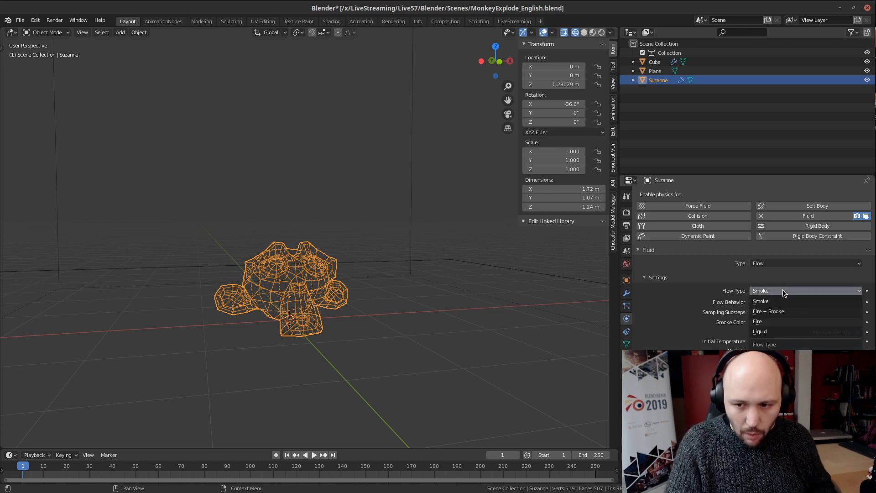
{"action": "left_click", "coordinate": [781, 312]}
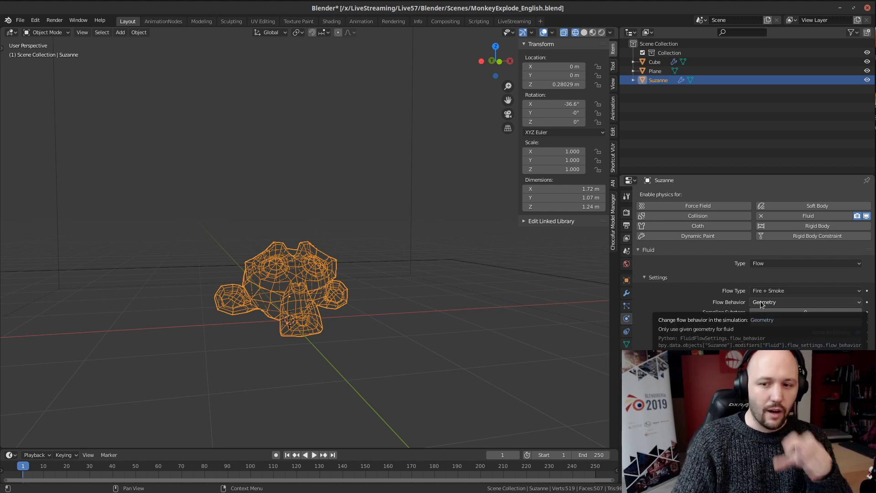
{"action": "left_click", "coordinate": [762, 303]}
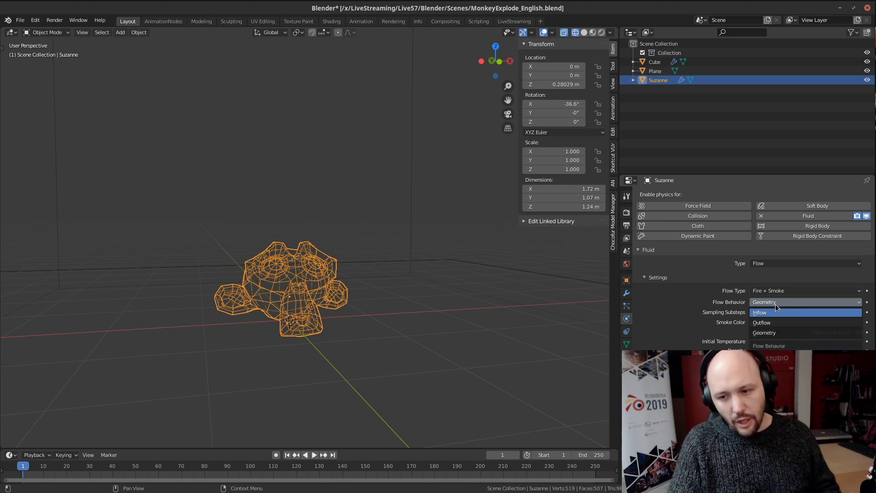
{"action": "left_click", "coordinate": [773, 314]}
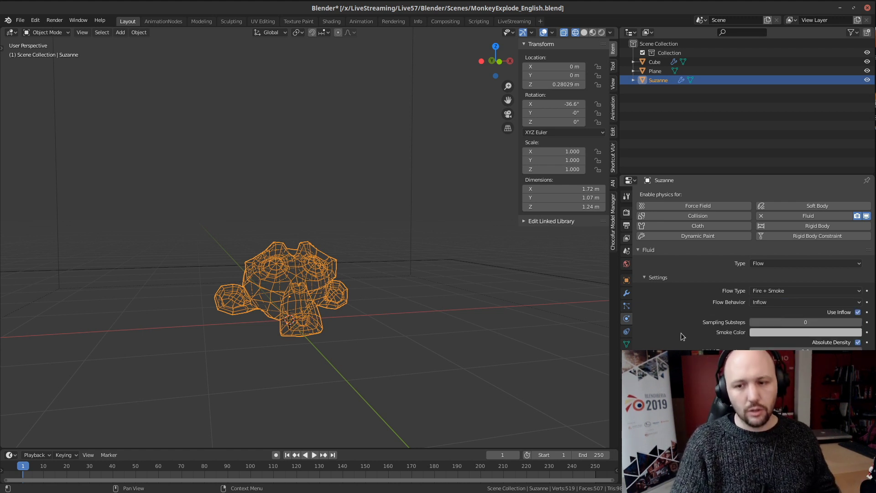
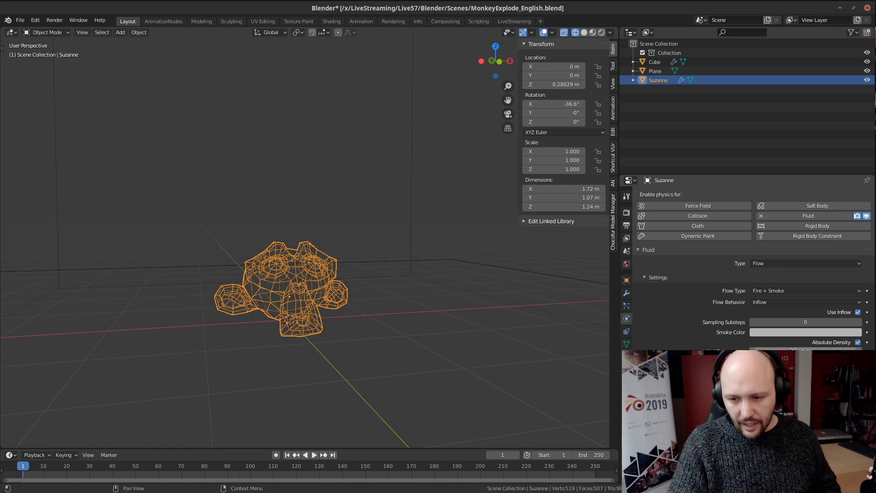
Step: Try an initial temperature of 10 for the monkey's fluid flow
{"action": "left_click", "coordinate": [793, 351]}
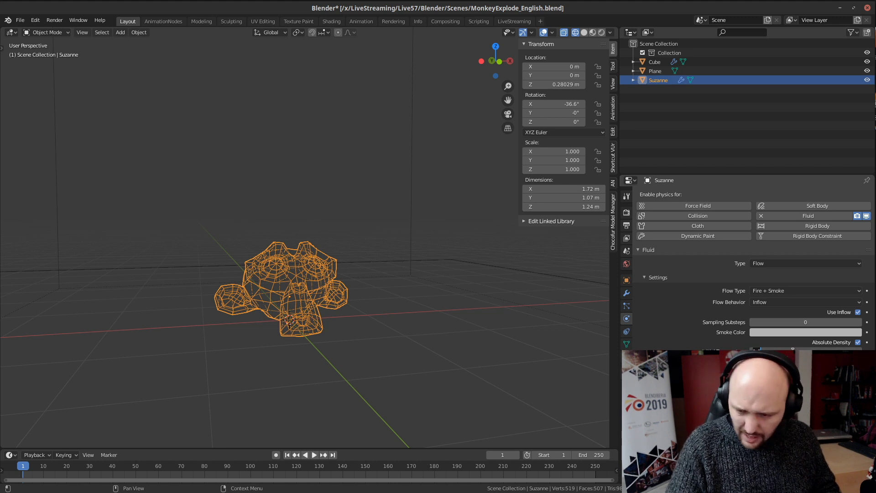
{"action": "type", "text": "10"}
{"action": "key", "text": "Return"}
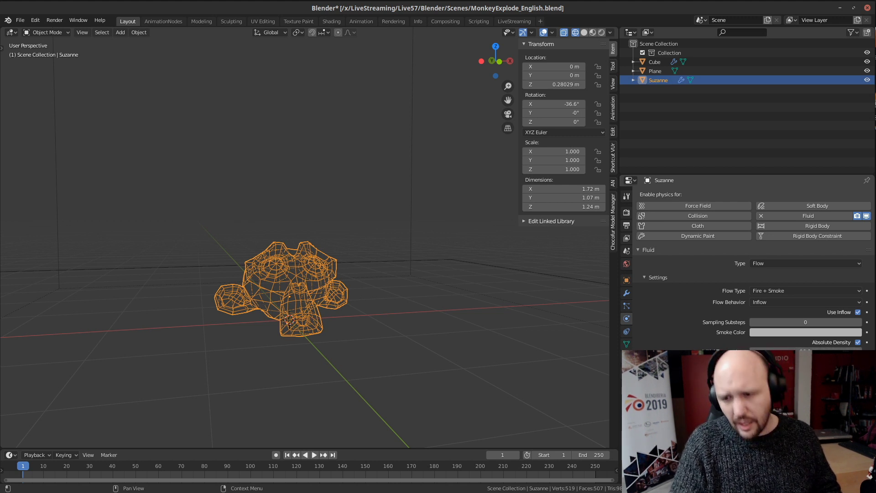
Step: Set the initial temperature of the monkey's fluid flow to 2
{"action": "left_click", "coordinate": [807, 350]}
{"action": "type", "text": "2"}
{"action": "key", "text": "Return"}
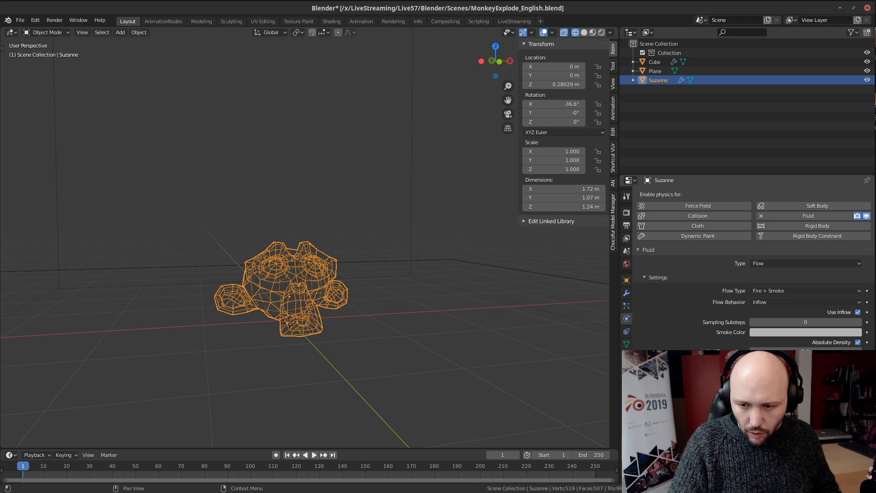
{"action": "scroll", "coordinate": [753, 270], "scroll_direction": "down", "scroll_amount": 2}
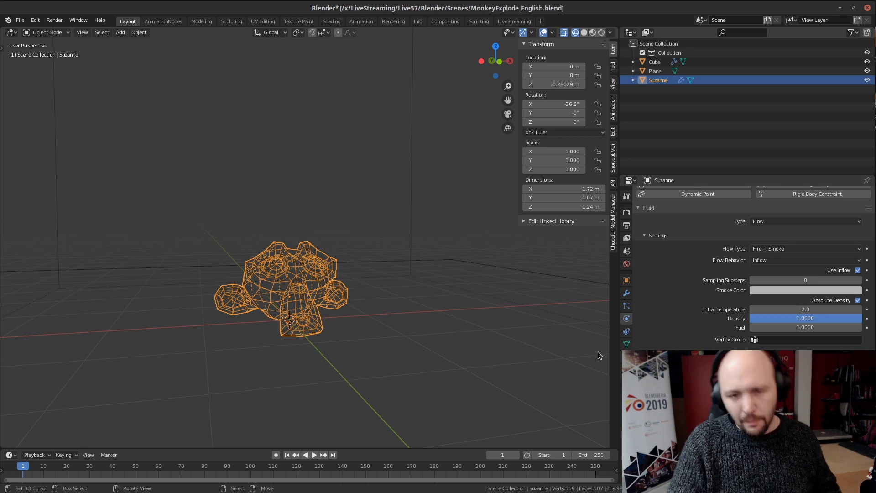
Step: Select the domain cube, bring it fully into view, and go through its gas domain and smoke settings
{"action": "right_click", "coordinate": [407, 234]}
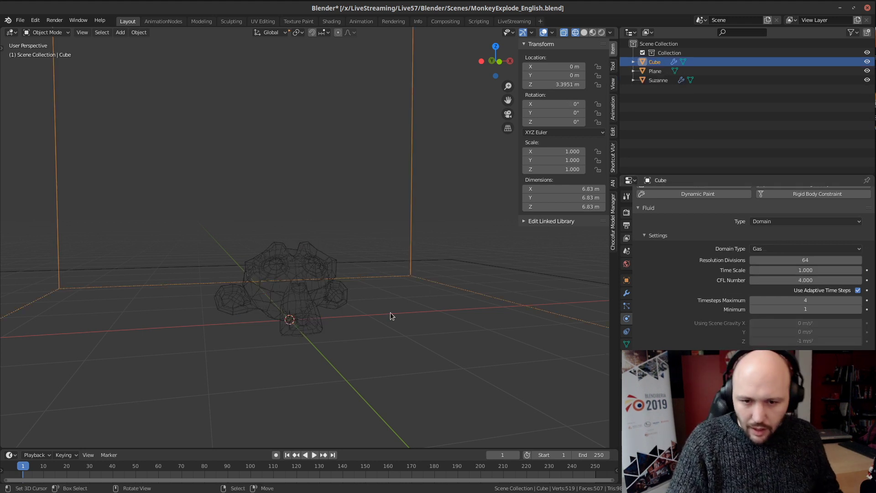
{"action": "scroll", "coordinate": [392, 310], "scroll_direction": "down", "scroll_amount": 5}
{"action": "mouse_move", "coordinate": [394, 308]}
{"action": "middle_mouse_down"}
{"action": "mouse_move", "coordinate": [374, 311]}
{"action": "mouse_move", "coordinate": [397, 323]}
{"action": "middle_mouse_up"}
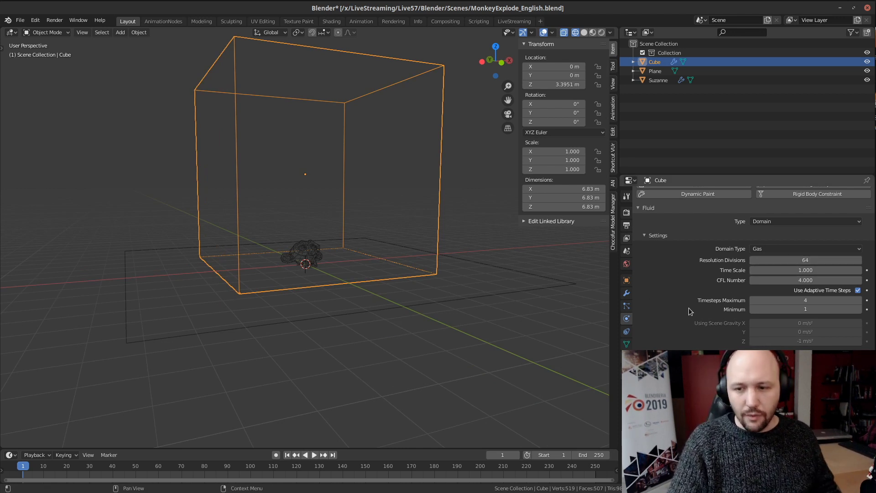
{"action": "scroll", "coordinate": [719, 291], "scroll_direction": "down", "scroll_amount": 2}
{"action": "scroll", "coordinate": [715, 346], "scroll_direction": "down", "scroll_amount": 5}
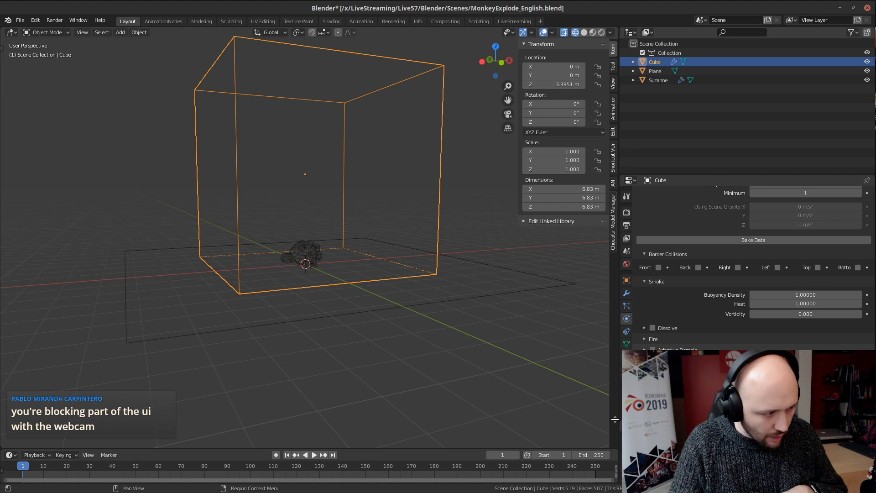
Step: Split off the lower part of the properties area as a Text Editor and extend the properties area upward to show the cache settings
{"action": "left_click_drag", "start_coordinate": [613, 351], "coordinate": [612, 348]}
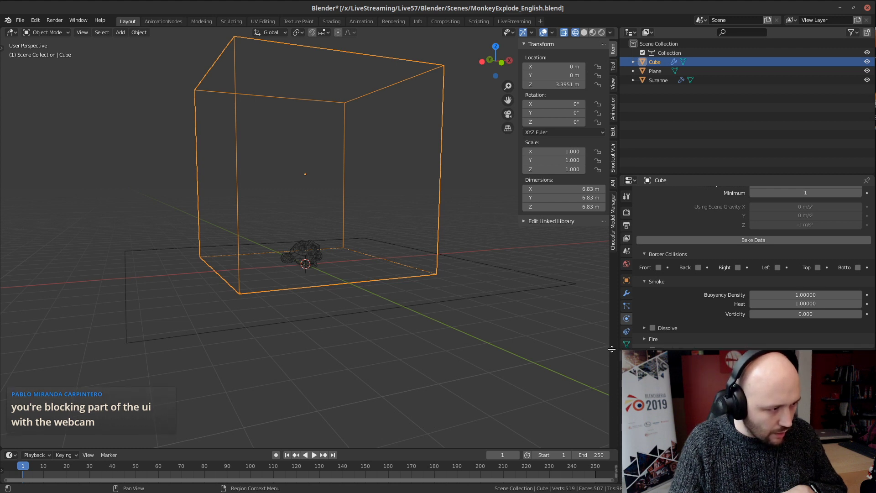
{"action": "left_click", "coordinate": [629, 354]}
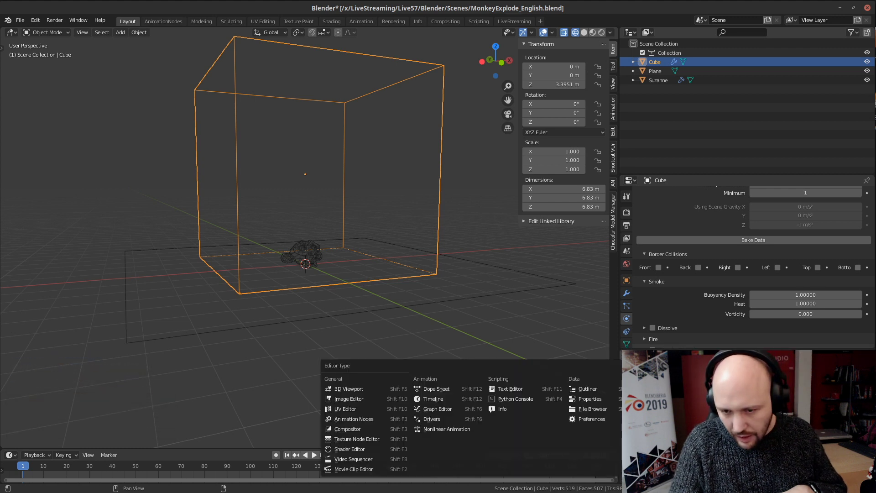
{"action": "left_click", "coordinate": [529, 389]}
{"action": "left_click_drag", "start_coordinate": [691, 175], "coordinate": [694, 82]}
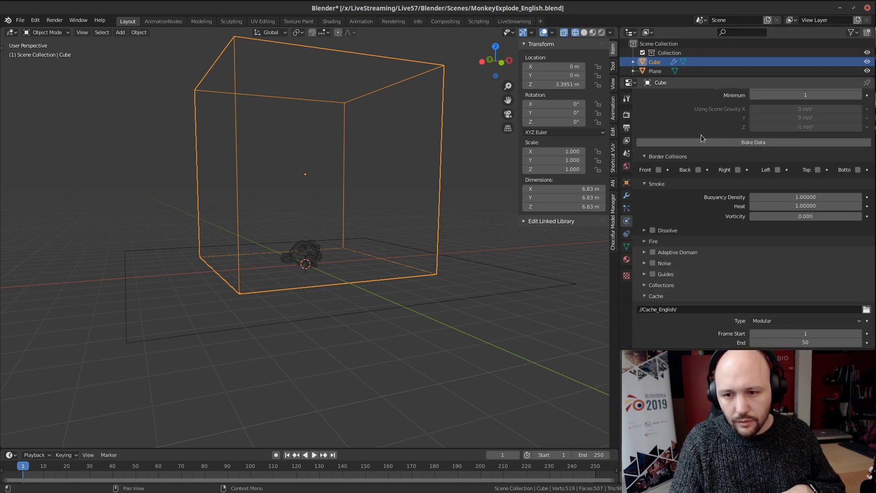
{"action": "scroll", "coordinate": [712, 166], "scroll_direction": "down", "scroll_amount": 3}
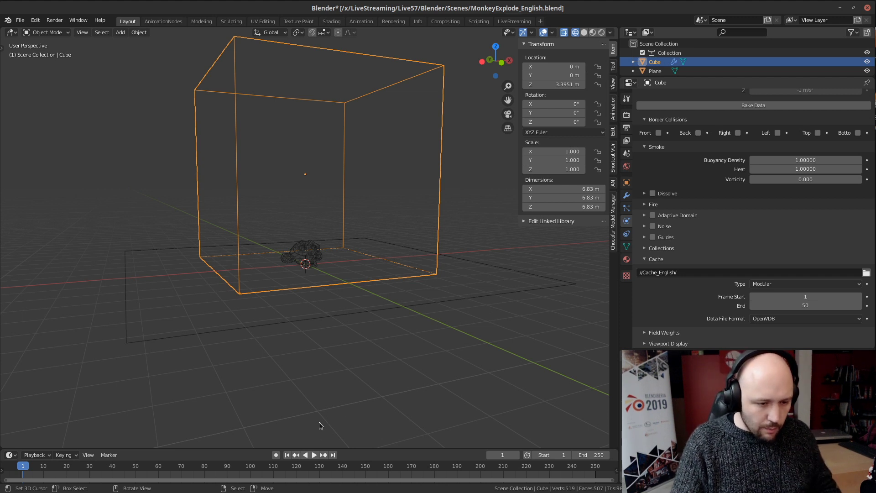
Step: Play the animation briefly to check the simulation, and return to the first frame
{"action": "key", "text": "space"}
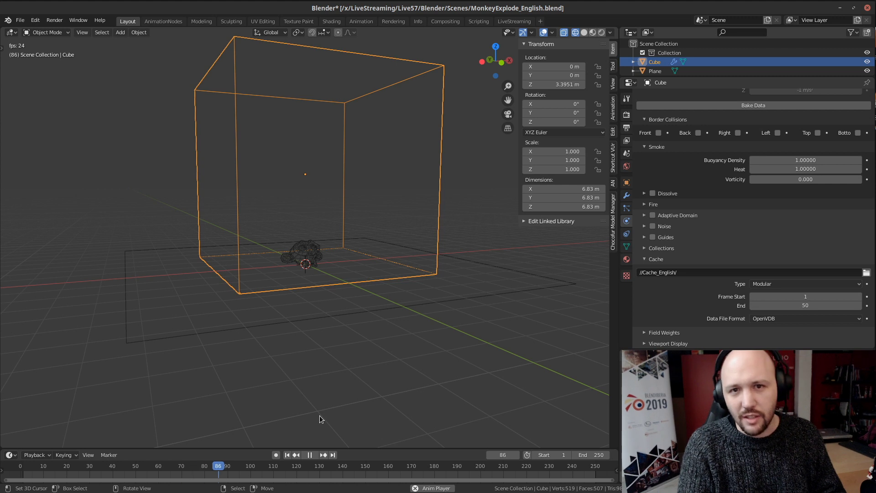
{"action": "key", "text": "space"}
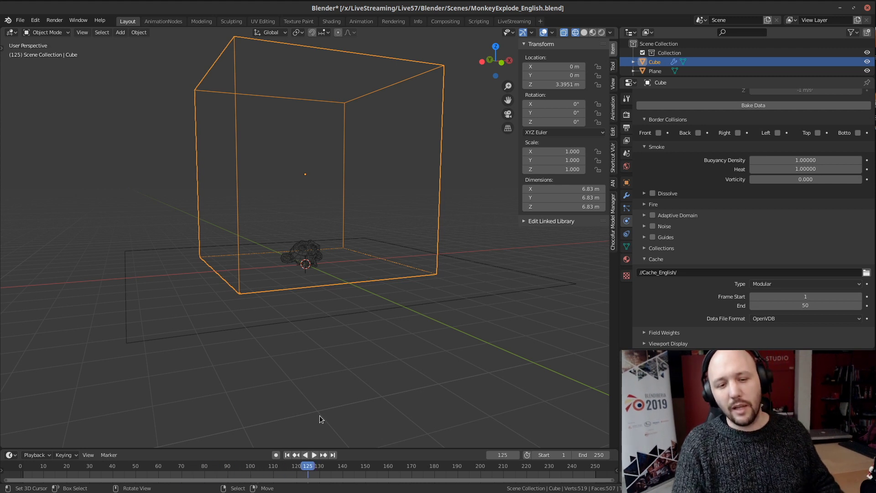
{"action": "key", "text": "shift+Left"}
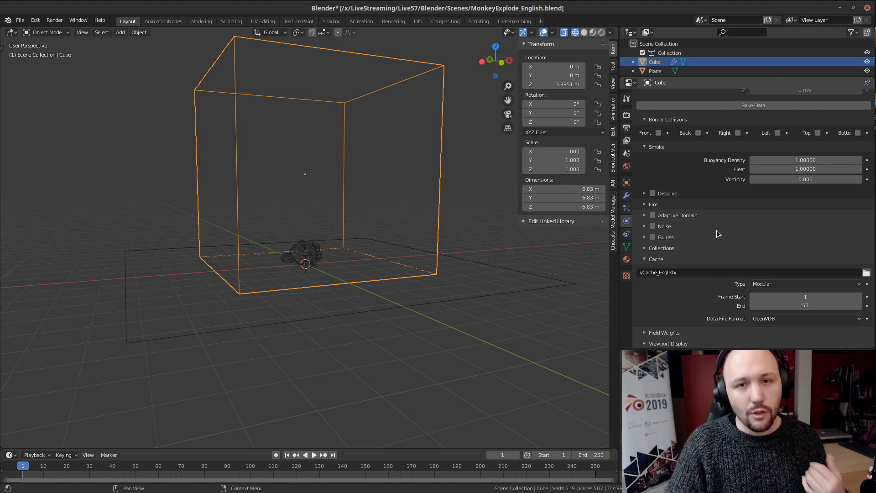
Step: Review the domain settings and expand the Noise options without enabling noise
{"action": "scroll", "coordinate": [713, 210], "scroll_direction": "up", "scroll_amount": 6}
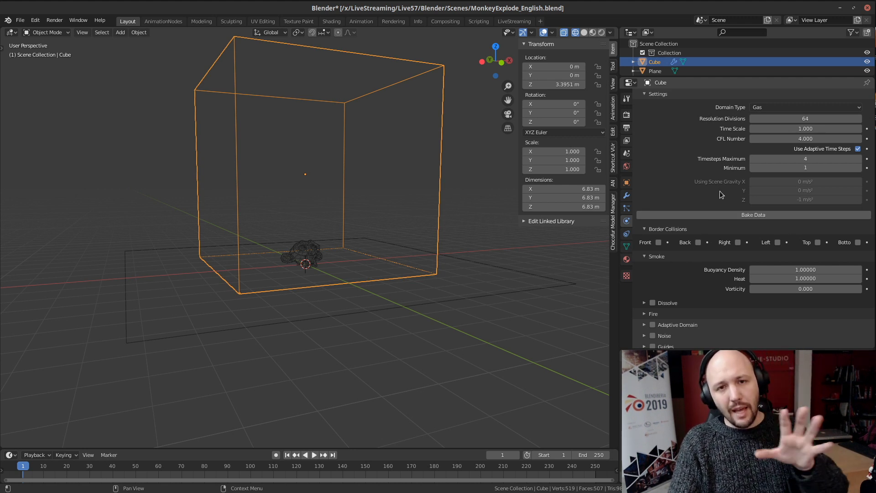
{"action": "scroll", "coordinate": [728, 203], "scroll_direction": "down", "scroll_amount": 6}
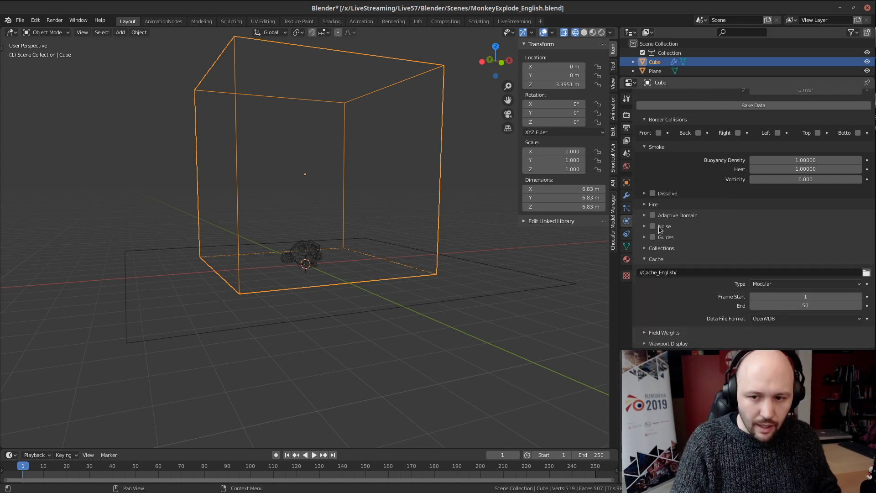
{"action": "left_click", "coordinate": [663, 229]}
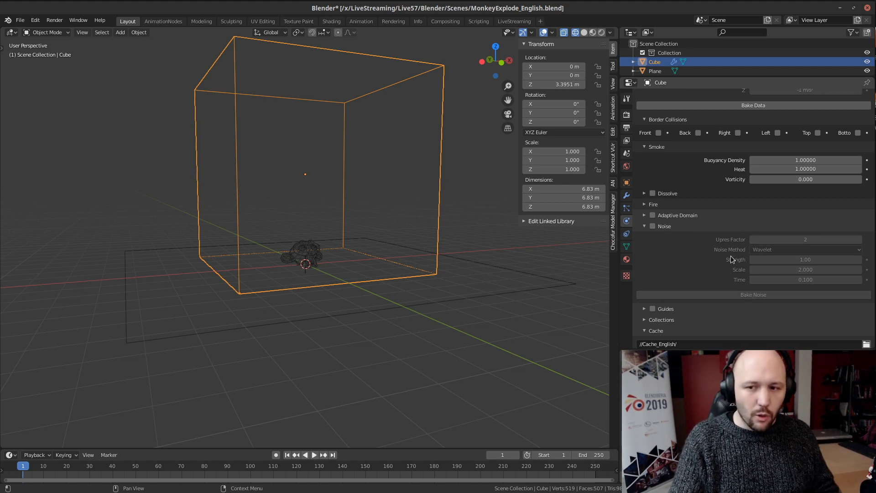
Step: Collapse the domain's Noise settings and set the cache type to Replay
{"action": "left_click", "coordinate": [666, 227]}
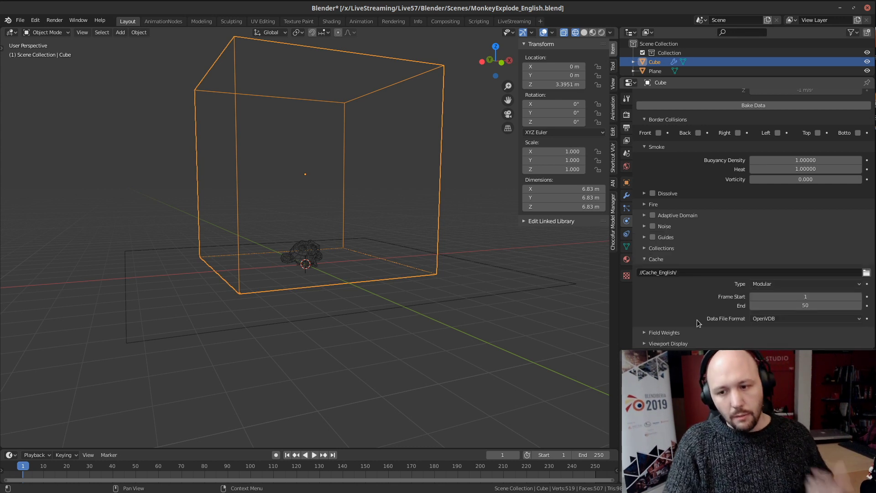
{"action": "left_click", "coordinate": [779, 284]}
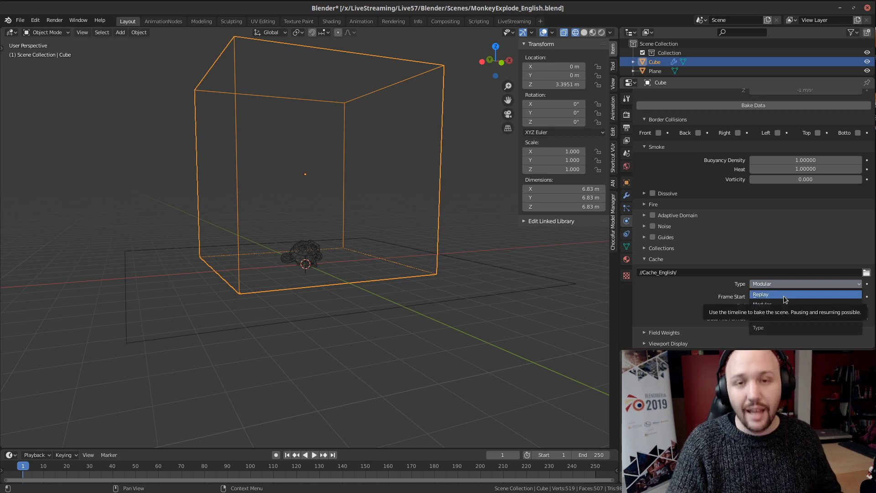
{"action": "left_click", "coordinate": [783, 295]}
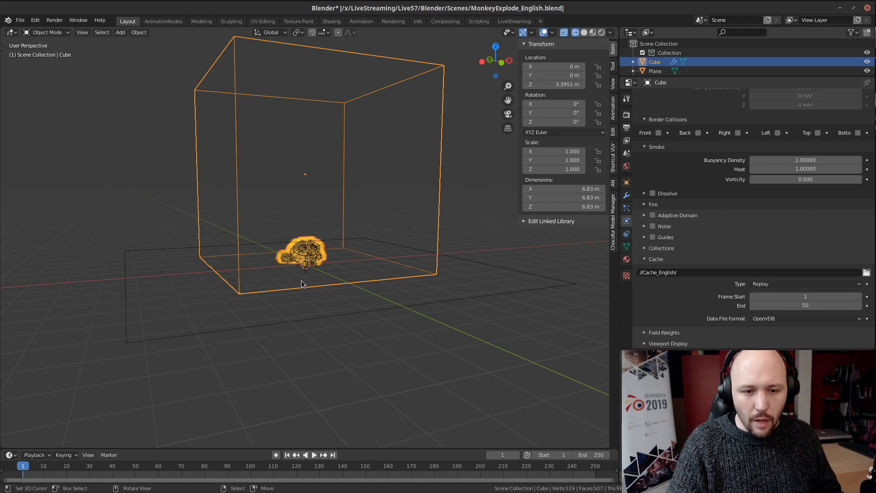
Step: Play the animation to check the fire rising from the monkey, and stop playback at about frame 20
{"action": "scroll", "coordinate": [303, 270], "scroll_direction": "up", "scroll_amount": 8}
{"action": "scroll", "coordinate": [349, 277], "scroll_direction": "down", "scroll_amount": 6}
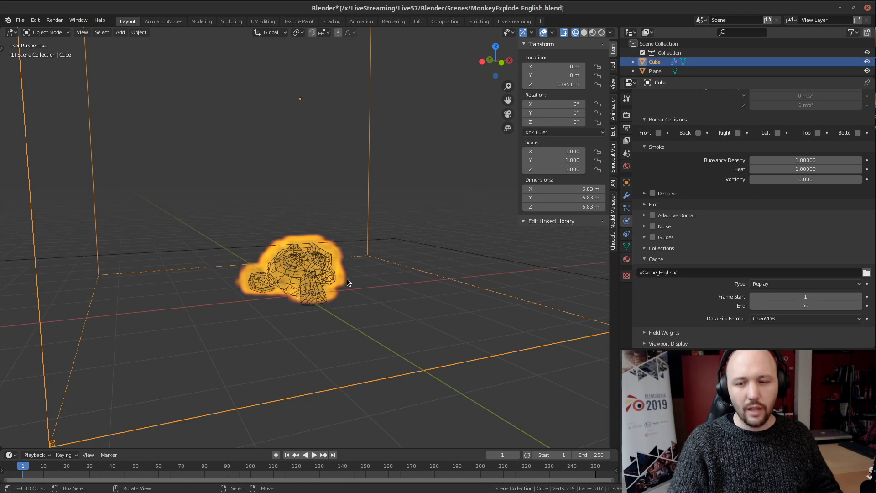
{"action": "scroll", "coordinate": [347, 278], "scroll_direction": "down", "scroll_amount": 1}
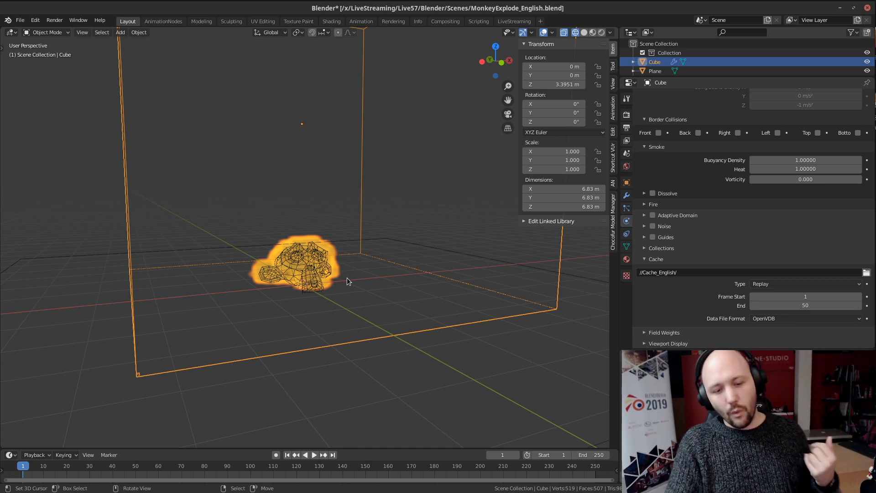
{"action": "left_click", "coordinate": [314, 455]}
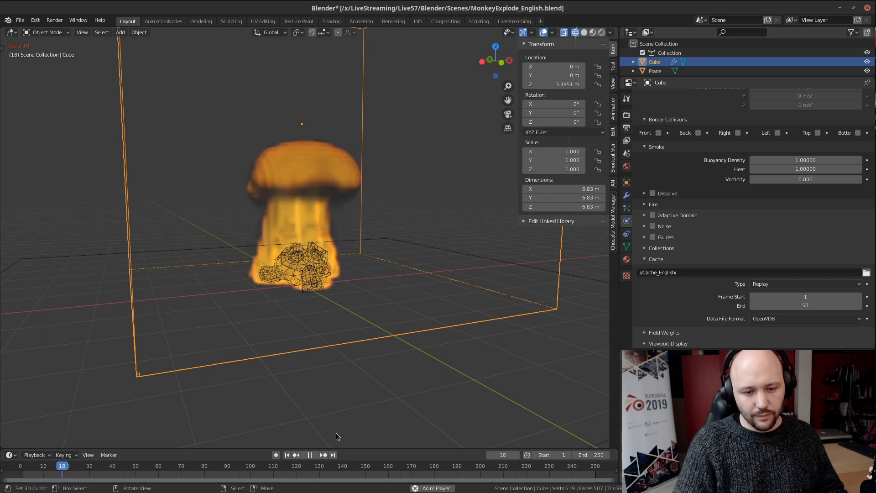
{"action": "left_click", "coordinate": [312, 456]}
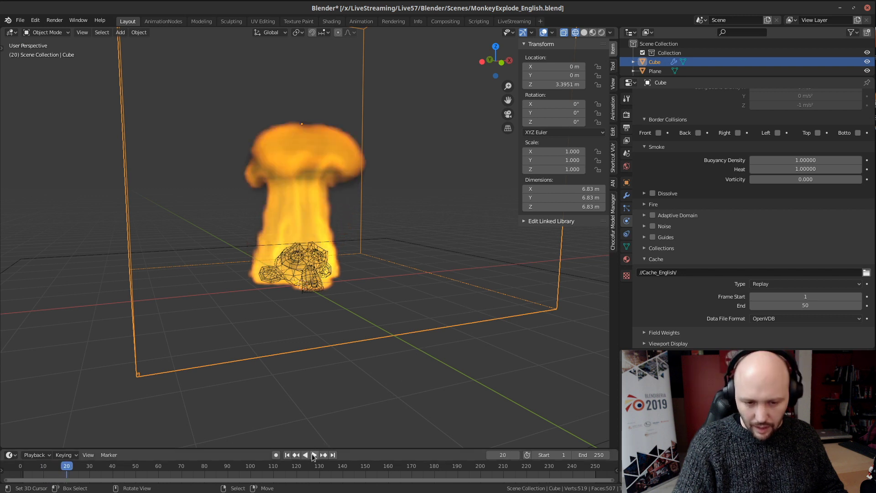
Step: Set the scene's end frame to 50 and fit the timeline view to the whole frame range
{"action": "left_click", "coordinate": [589, 456]}
{"action": "type", "text": "50"}
{"action": "key", "text": "Return"}
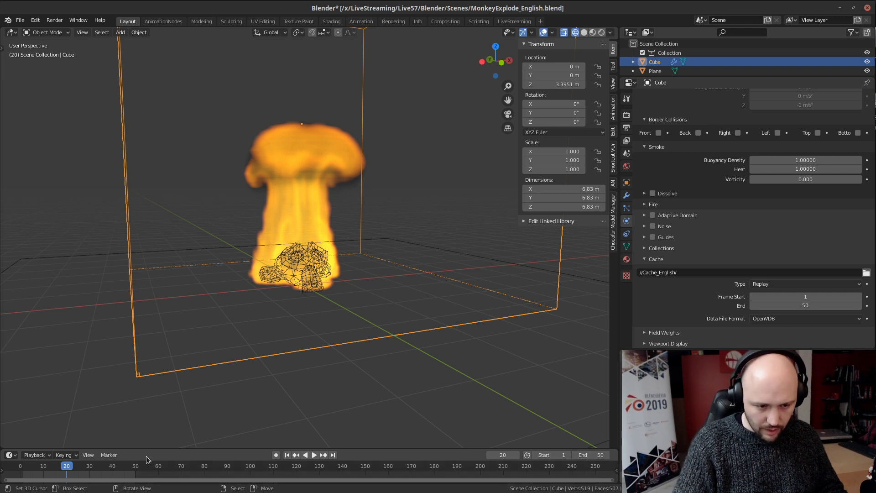
{"action": "key", "text": "Home"}
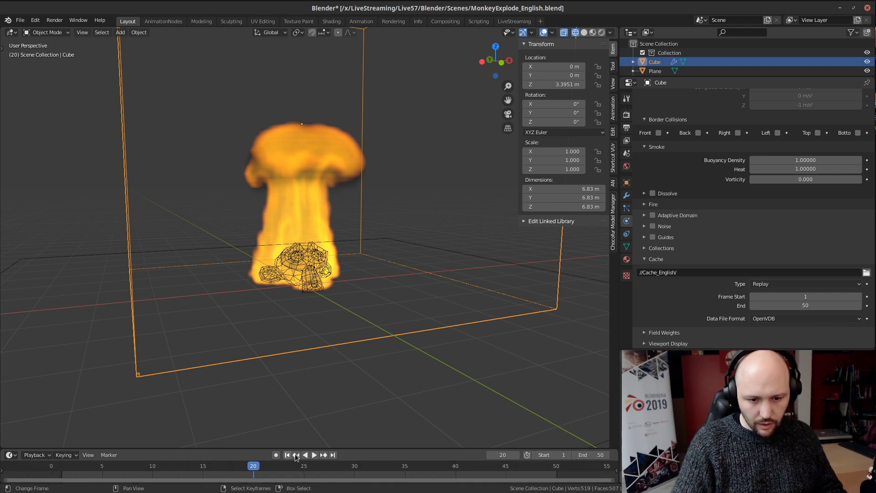
Step: Play the fire simulation from frame 20 and stop it near the end, at frame 49
{"action": "left_click", "coordinate": [313, 456]}
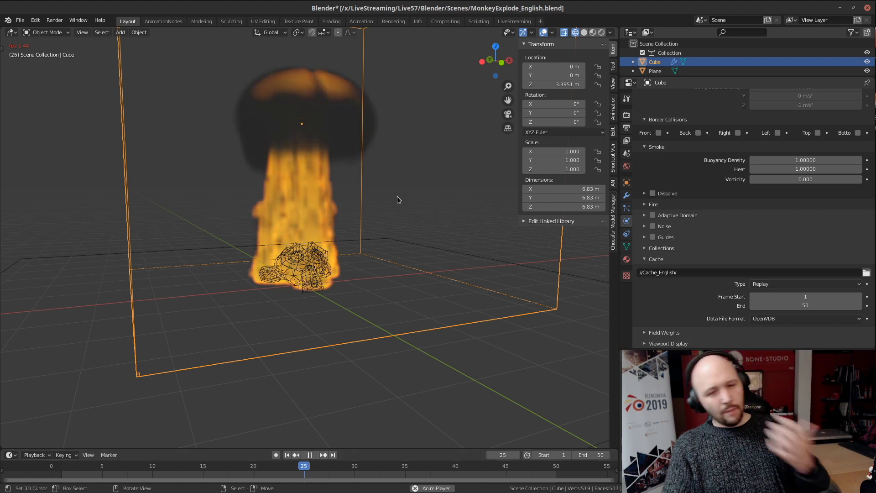
{"action": "scroll", "coordinate": [403, 196], "scroll_direction": "down", "scroll_amount": 3}
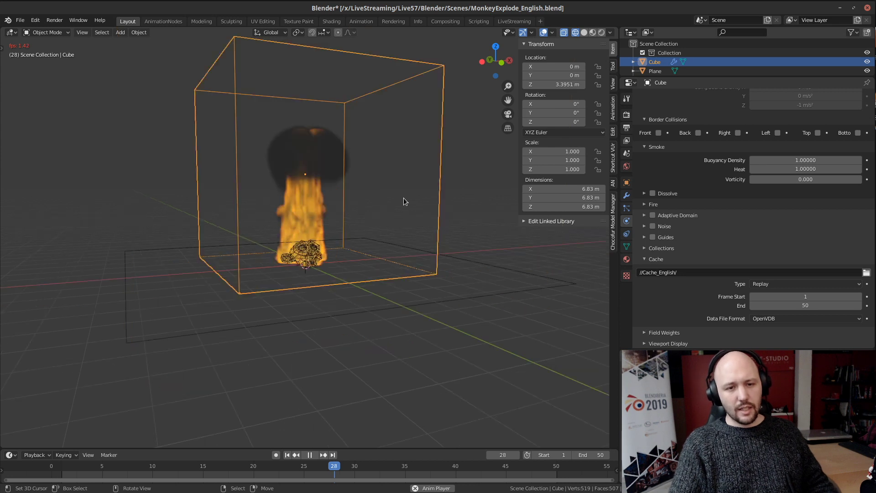
{"action": "scroll", "coordinate": [399, 215], "scroll_direction": "down", "scroll_amount": 2}
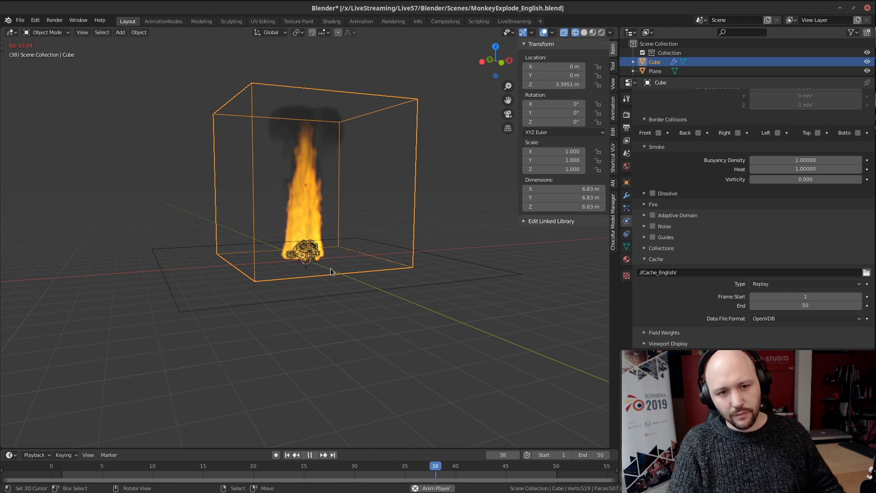
{"action": "key", "text": "space"}
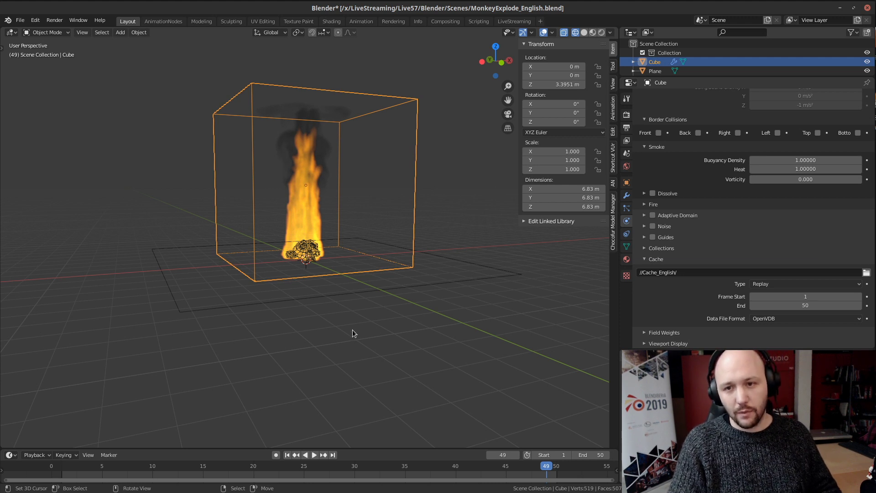
Step: Switch the 3D viewport to rendered shading and split off a Shader Editor below it
{"action": "left_click", "coordinate": [601, 33]}
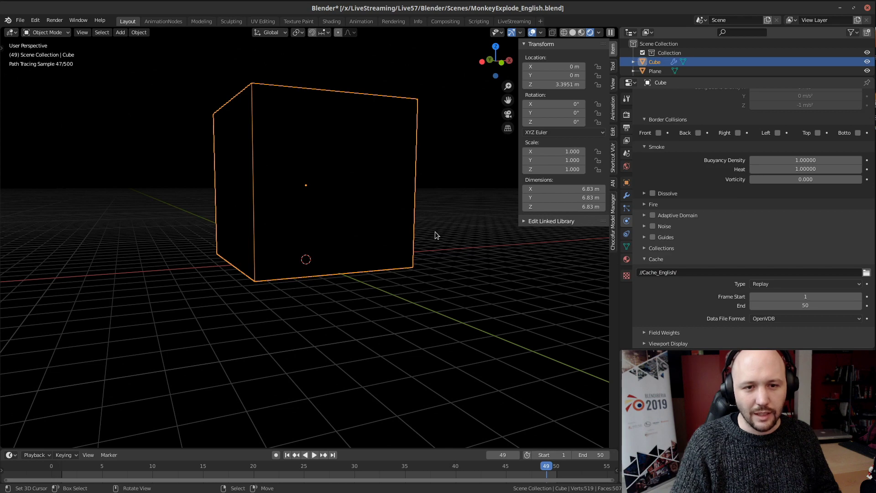
{"action": "mouse_move", "coordinate": [402, 213]}
{"action": "middle_mouse_down"}
{"action": "mouse_move", "coordinate": [397, 203]}
{"action": "mouse_move", "coordinate": [393, 271]}
{"action": "mouse_move", "coordinate": [254, 259]}
{"action": "mouse_move", "coordinate": [297, 228]}
{"action": "mouse_move", "coordinate": [290, 219]}
{"action": "mouse_move", "coordinate": [301, 243]}
{"action": "mouse_move", "coordinate": [324, 249]}
{"action": "mouse_move", "coordinate": [358, 225]}
{"action": "mouse_move", "coordinate": [397, 225]}
{"action": "mouse_move", "coordinate": [340, 185]}
{"action": "mouse_move", "coordinate": [346, 228]}
{"action": "middle_mouse_up"}
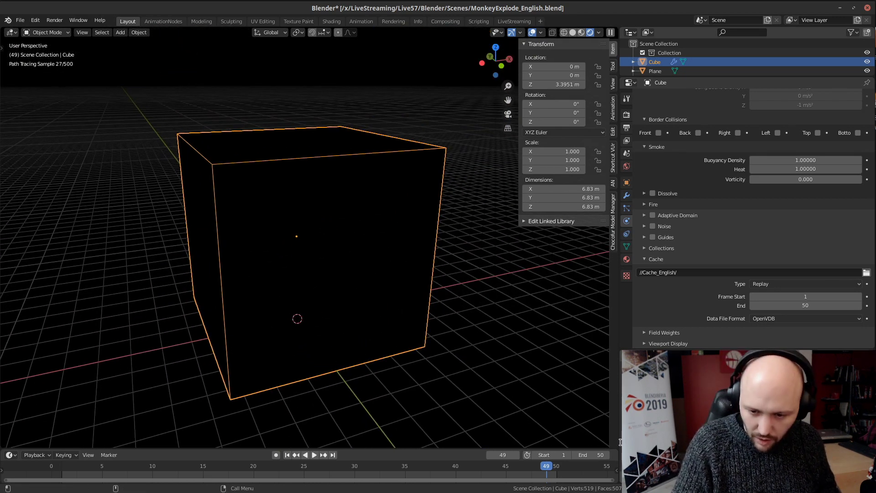
{"action": "left_click_drag", "start_coordinate": [617, 442], "coordinate": [593, 212]}
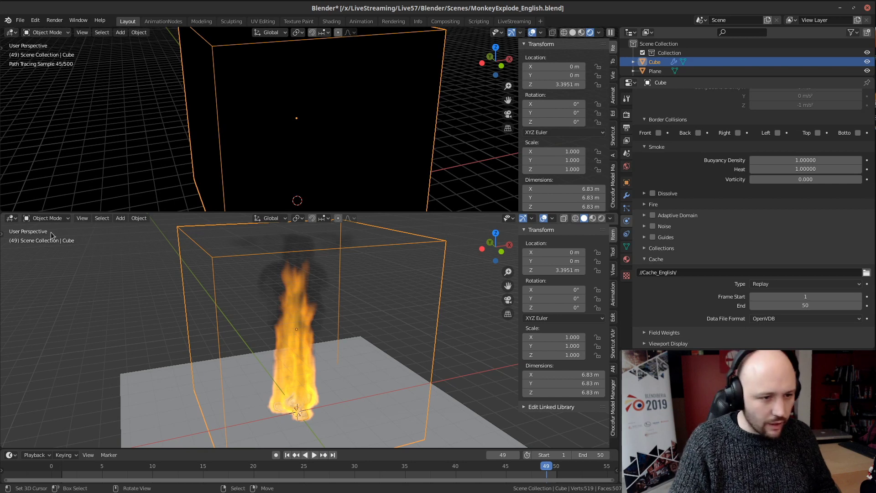
{"action": "left_click", "coordinate": [11, 218]}
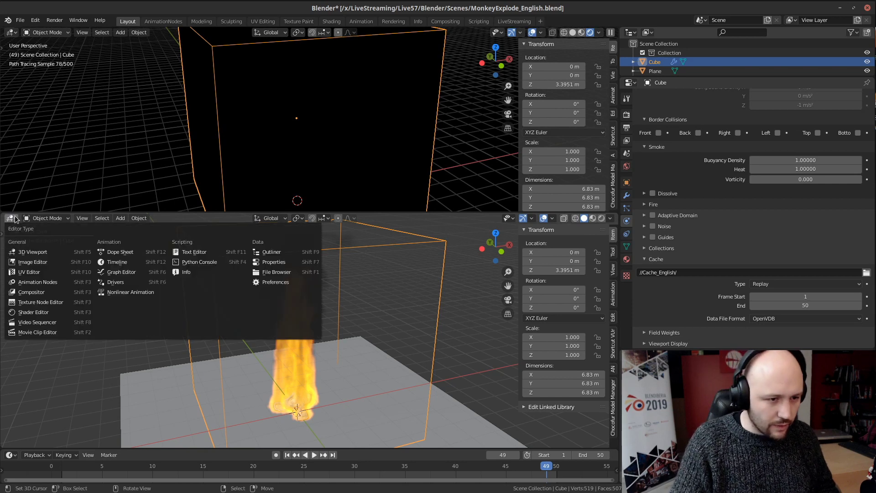
{"action": "left_click", "coordinate": [50, 312]}
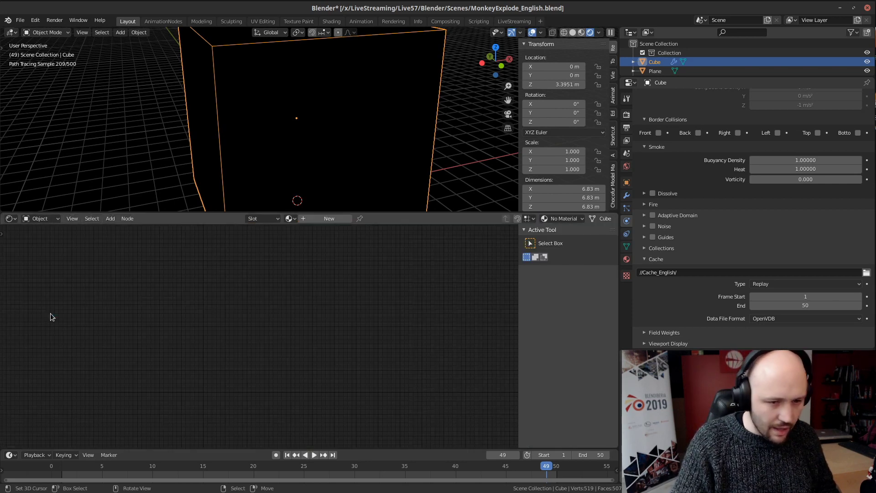
Step: Create a new material for the Cube smoke domain
{"action": "left_click", "coordinate": [627, 259]}
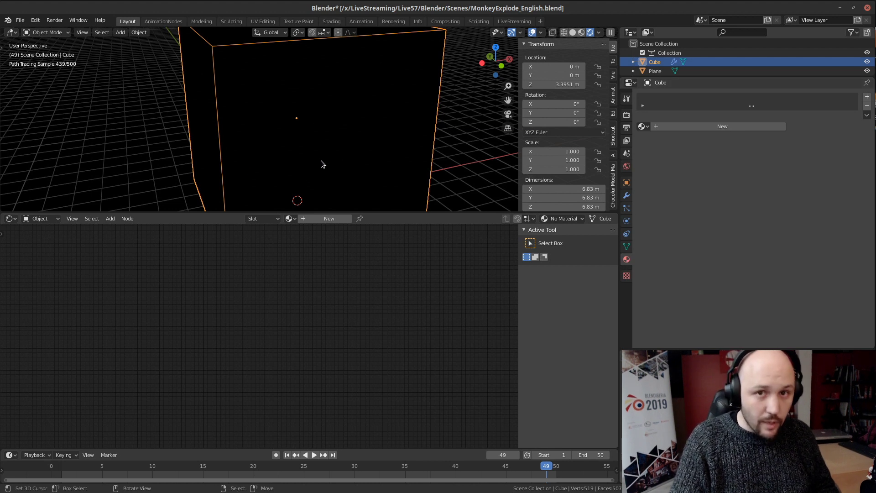
{"action": "left_click", "coordinate": [707, 129]}
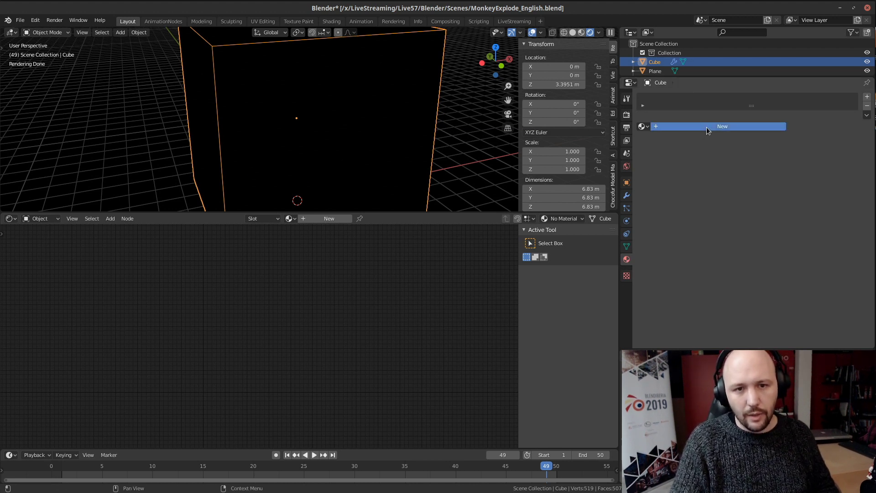
{"action": "middle_click_drag", "start_coordinate": [268, 364], "coordinate": [293, 322]}
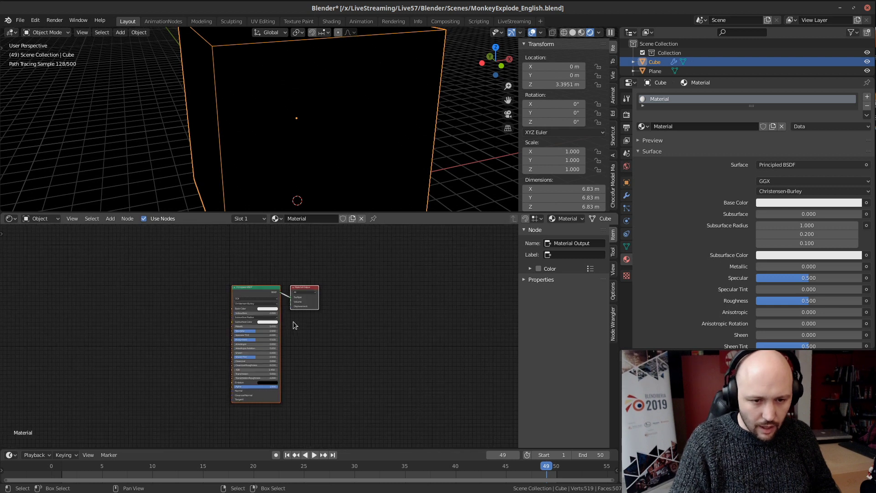
Step: Set the world background strength to 1
{"action": "left_click", "coordinate": [626, 166]}
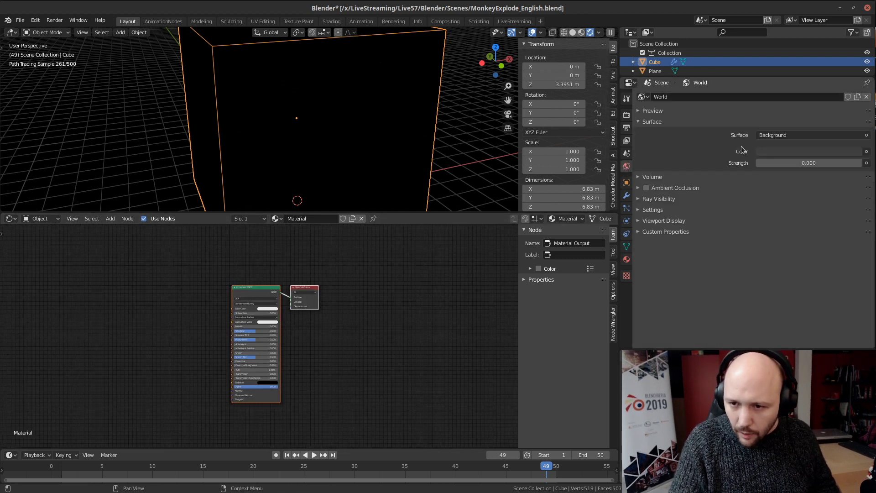
{"action": "left_click", "coordinate": [824, 163]}
{"action": "type", "text": "1"}
{"action": "key", "text": "Return"}
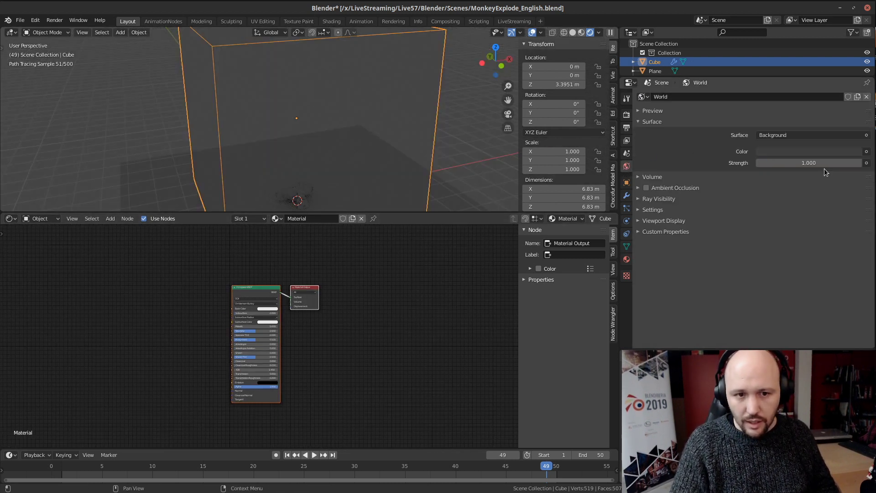
Step: Hide the overlays in the rendered viewport and inspect the lit scene around the domain
{"action": "scroll", "coordinate": [271, 192], "scroll_direction": "down", "scroll_amount": 3}
{"action": "mouse_move", "coordinate": [272, 192]}
{"action": "middle_mouse_down", "text": "shift"}
{"action": "mouse_move", "coordinate": [275, 130]}
{"action": "mouse_move", "coordinate": [301, 145]}
{"action": "mouse_move", "coordinate": [333, 145]}
{"action": "mouse_move", "coordinate": [273, 180]}
{"action": "mouse_move", "coordinate": [304, 201]}
{"action": "middle_mouse_up", "text": "shift"}
{"action": "scroll", "coordinate": [302, 144], "scroll_direction": "up", "scroll_amount": 3}
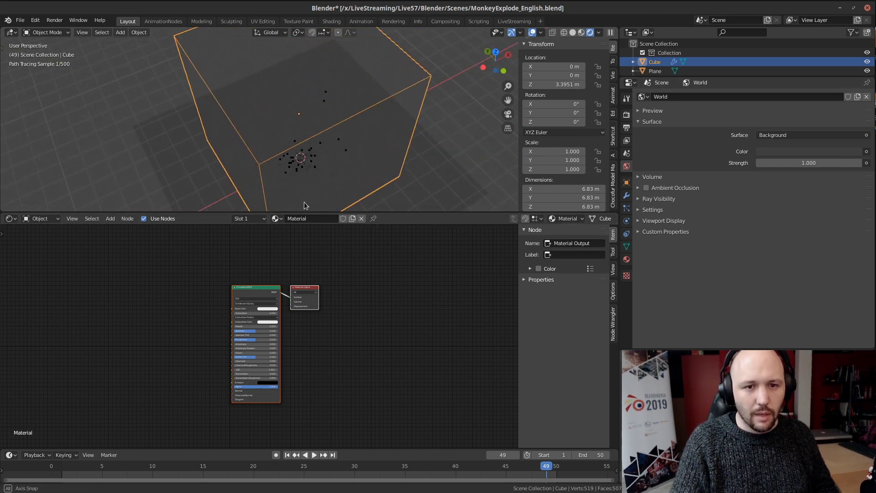
{"action": "middle_click_drag", "start_coordinate": [353, 174], "coordinate": [532, 23]}
{"action": "left_click", "coordinate": [532, 32]}
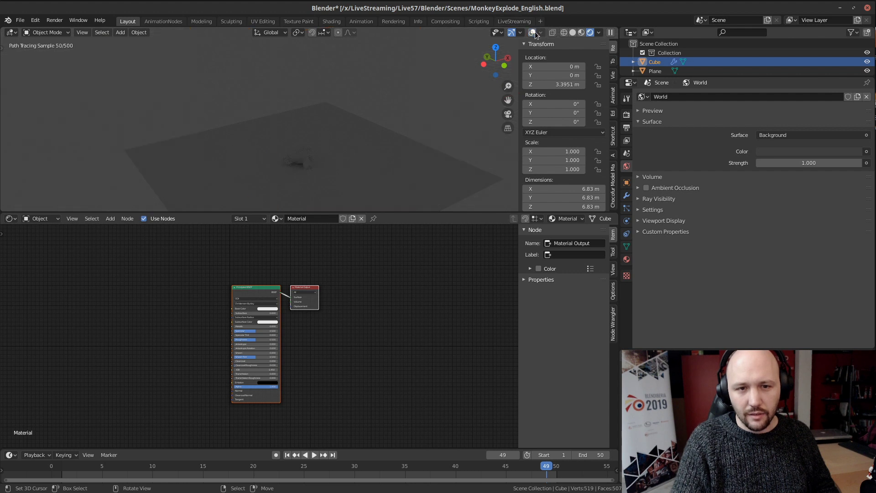
Step: Delete the Principled BSDF node from the domain material and add a Principled Volume node in its place
{"action": "scroll", "coordinate": [248, 270], "scroll_direction": "up", "scroll_amount": 3}
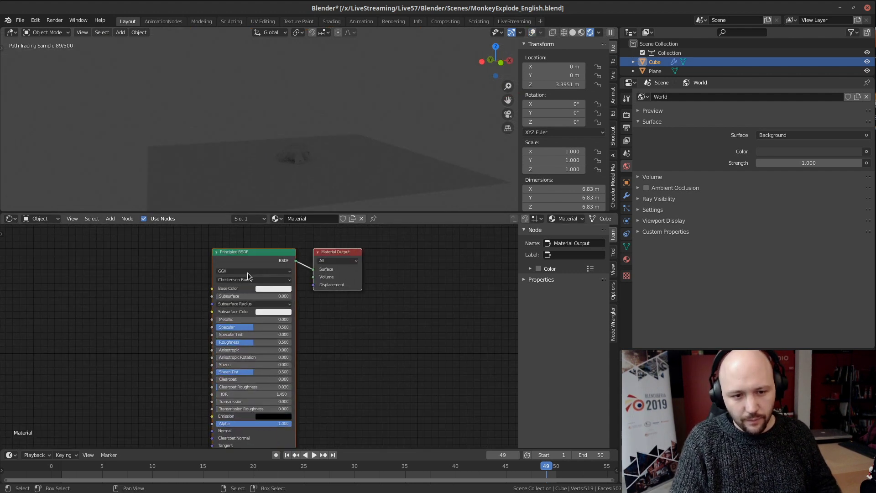
{"action": "left_click", "coordinate": [248, 254]}
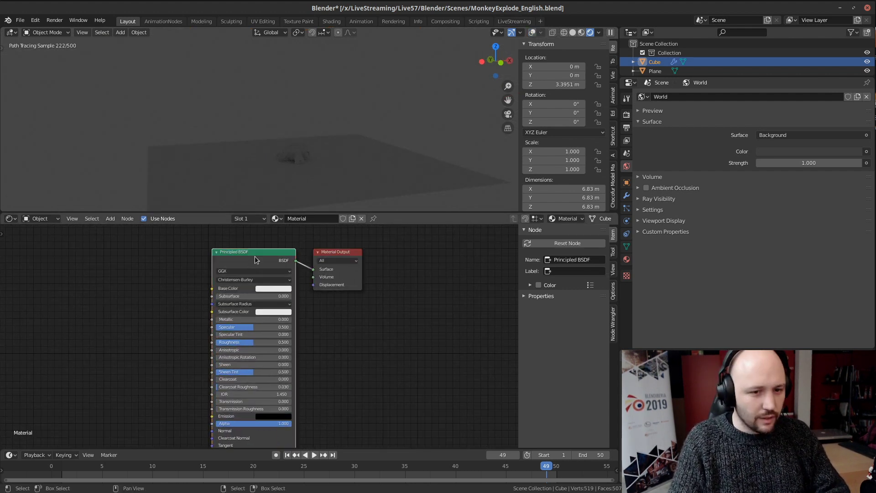
{"action": "key", "text": "x"}
{"action": "key", "text": "shift+a"}
{"action": "left_click", "coordinate": [192, 276]}
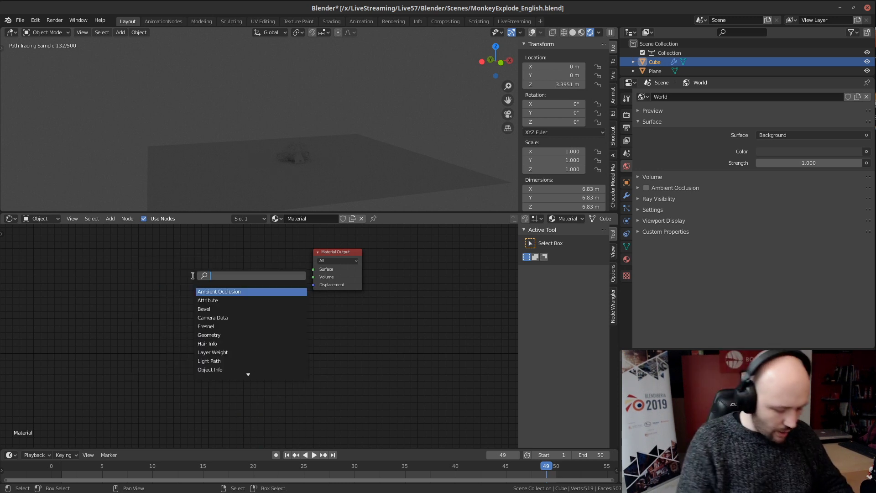
{"action": "type", "text": "volu"}
{"action": "key", "text": "Down"}
{"action": "key", "text": "Return"}
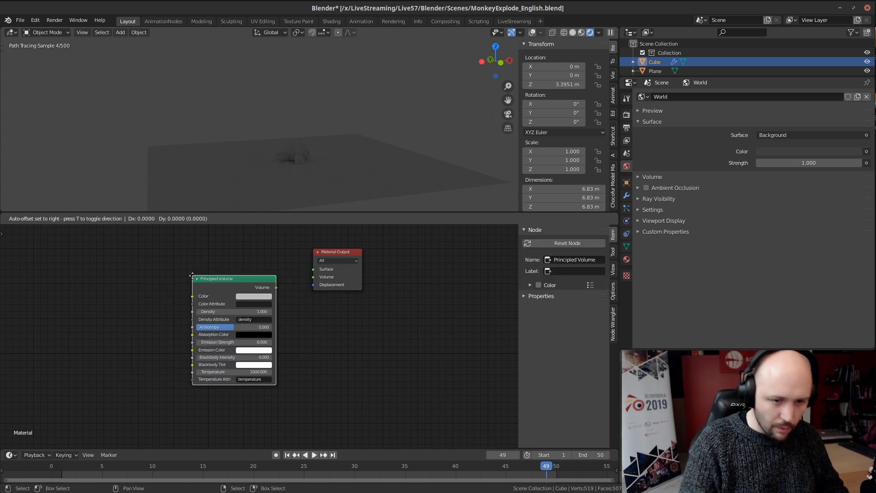
{"action": "left_click", "coordinate": [192, 276]}
Step: Connect the Principled Volume output to the Material Output's Volume input and reposition the Principled Volume node
{"action": "left_click_drag", "start_coordinate": [273, 289], "coordinate": [314, 278]}
{"action": "left_click_drag", "start_coordinate": [235, 284], "coordinate": [215, 277]}
{"action": "scroll", "coordinate": [291, 135], "scroll_direction": "up", "scroll_amount": 2}
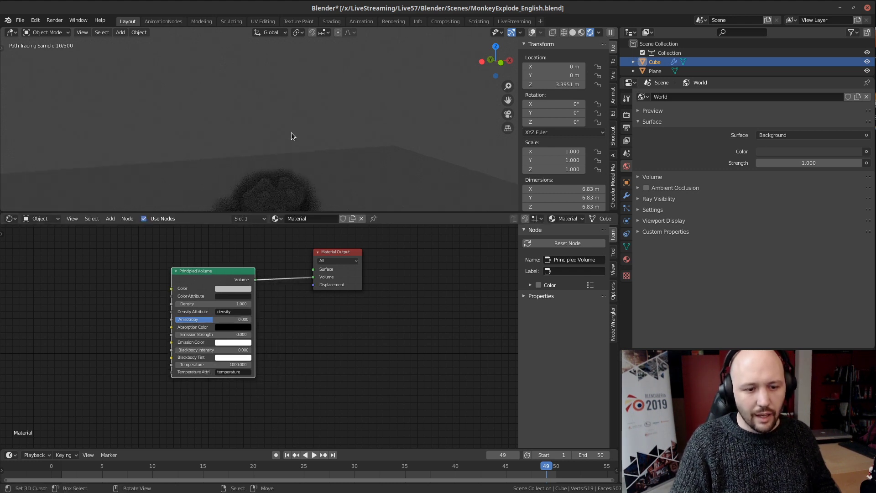
Step: Play and scrub the rendered smoke simulation, stopping it at frame 27
{"action": "key", "text": "space"}
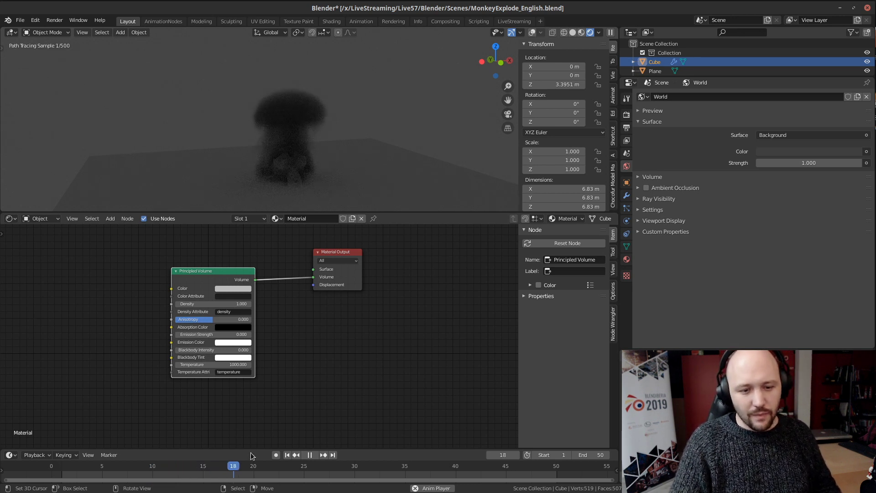
{"action": "left_click", "coordinate": [152, 470]}
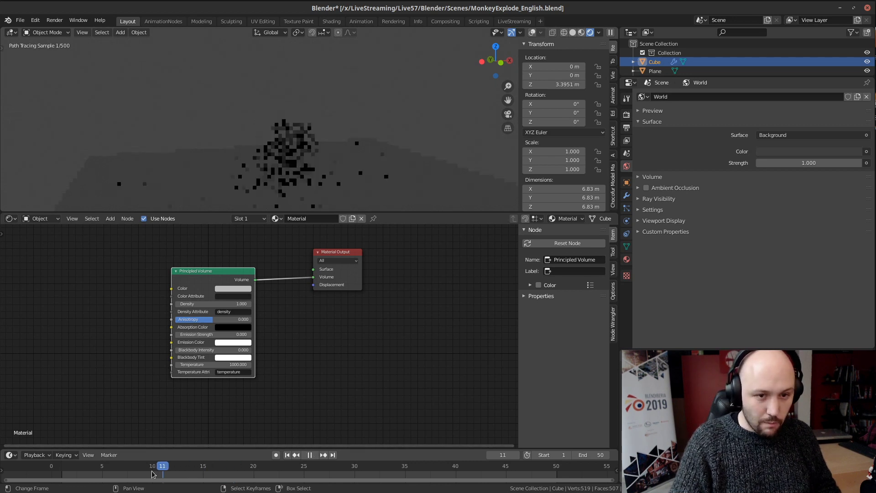
{"action": "mouse_move", "coordinate": [151, 470]}
{"action": "left_mouse_down"}
{"action": "mouse_move", "coordinate": [223, 470]}
{"action": "mouse_move", "coordinate": [142, 469]}
{"action": "left_mouse_up"}
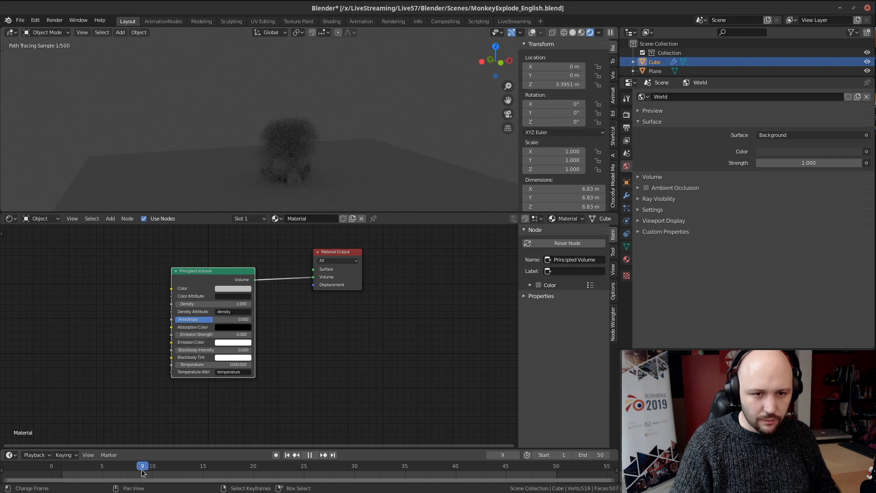
{"action": "key", "text": "space"}
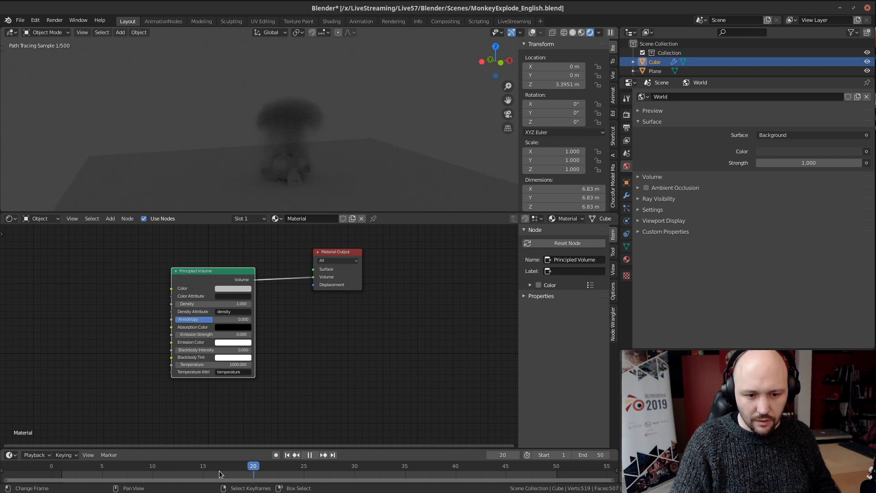
{"action": "left_click_drag", "start_coordinate": [219, 470], "coordinate": [208, 470]}
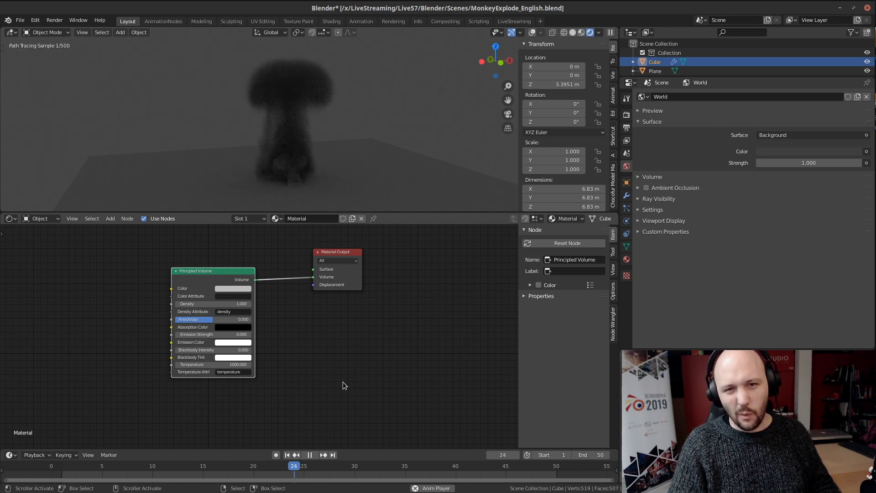
{"action": "key", "text": "Escape"}
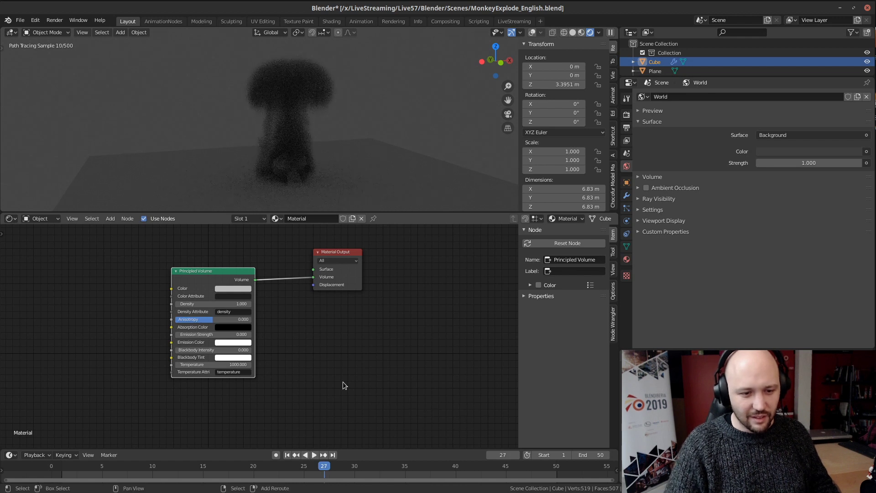
Step: Show the viewport overlays again and nudge the domain's Resolution Divisions down and back to 64 to reset the simulation
{"action": "left_click", "coordinate": [536, 33]}
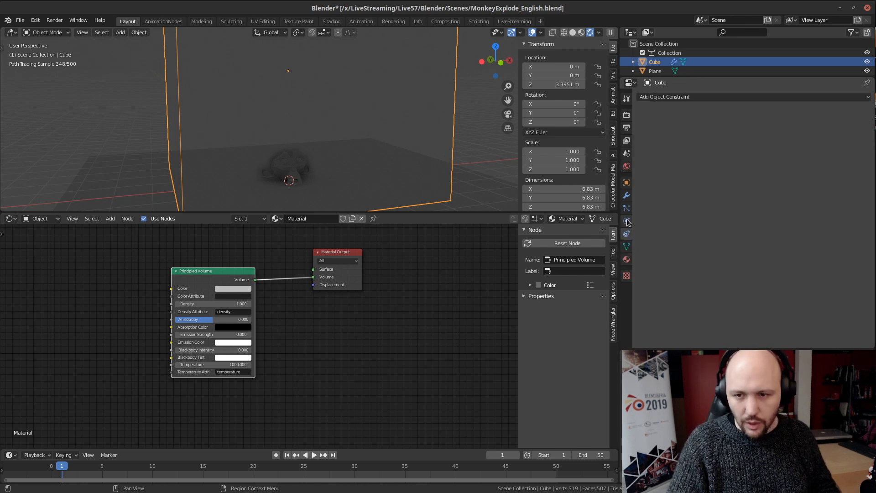
{"action": "left_click", "coordinate": [626, 221]}
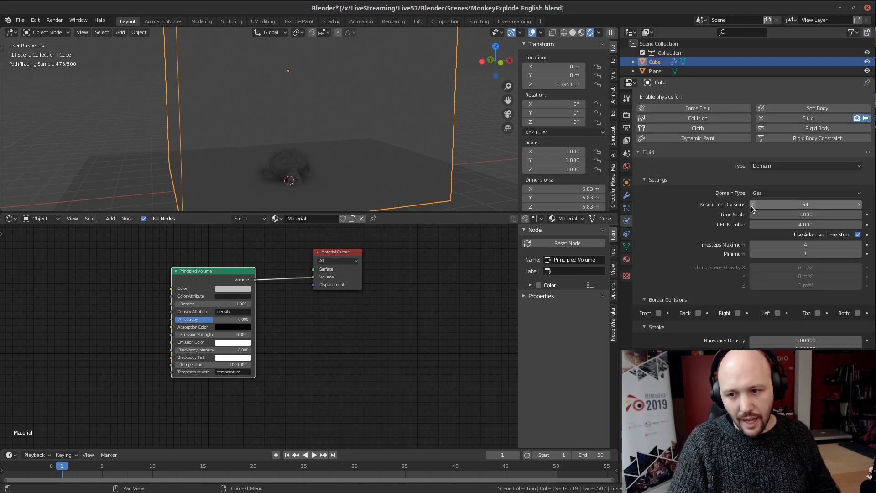
{"action": "left_click", "coordinate": [752, 205]}
{"action": "left_click", "coordinate": [859, 205]}
{"action": "left_click", "coordinate": [859, 204]}
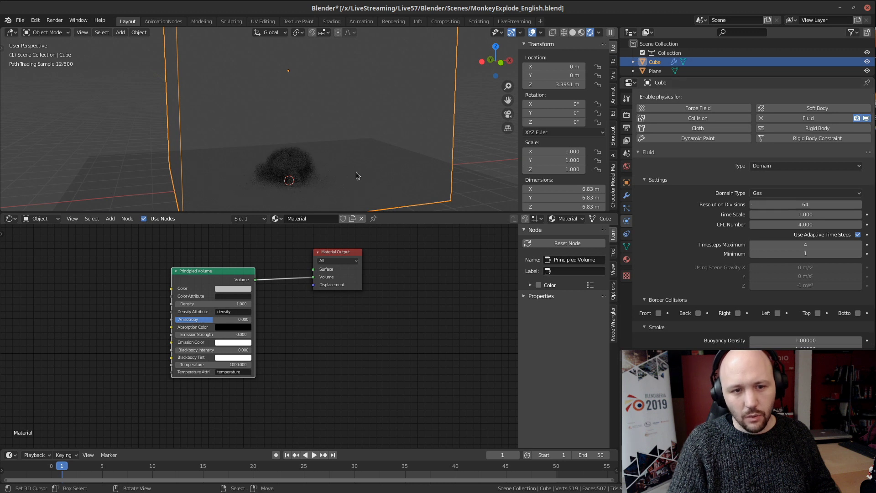
Step: Play the simulation from frame 1 with the whole smoke column in view and stop it at frame 32
{"action": "mouse_move", "coordinate": [409, 173]}
{"action": "middle_mouse_down"}
{"action": "mouse_move", "coordinate": [385, 153]}
{"action": "mouse_move", "coordinate": [371, 108]}
{"action": "mouse_move", "coordinate": [375, 131]}
{"action": "middle_mouse_up"}
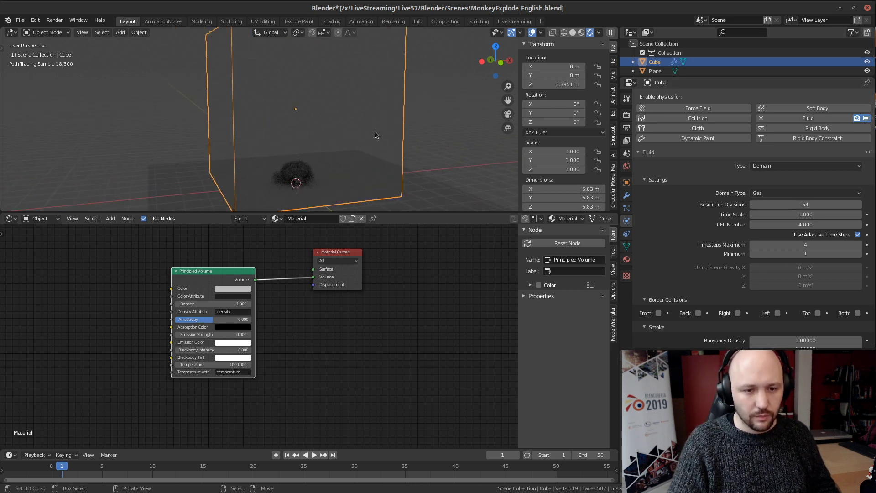
{"action": "key", "text": "space"}
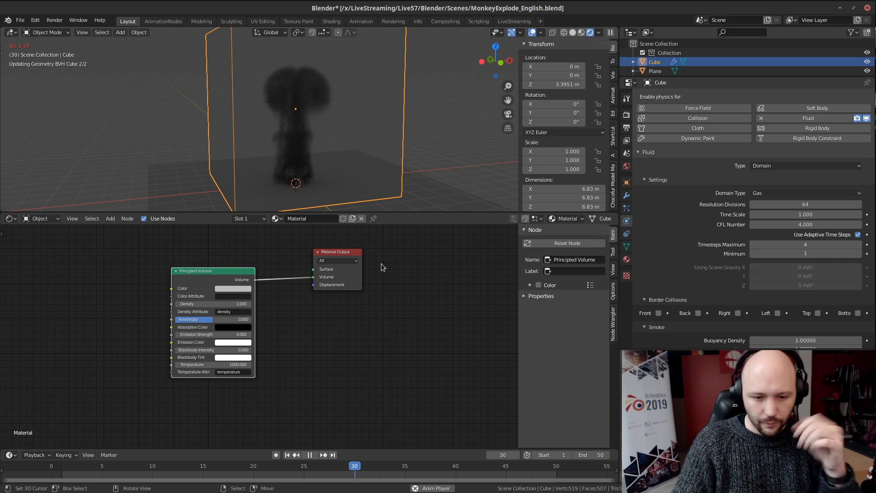
{"action": "left_click", "coordinate": [312, 455]}
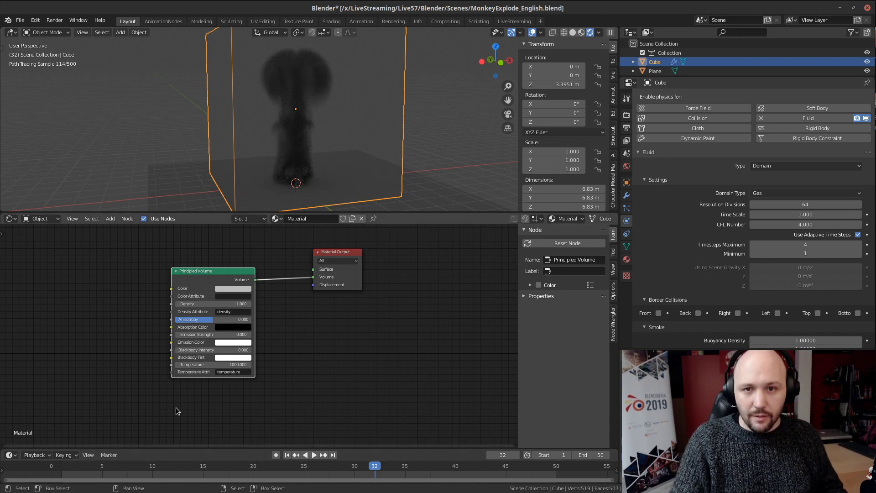
Step: Set the Principled Volume node's Blackbody Intensity to 10
{"action": "scroll", "coordinate": [141, 427], "scroll_direction": "up", "scroll_amount": 3}
{"action": "middle_click_drag", "start_coordinate": [31, 377], "coordinate": [177, 330]}
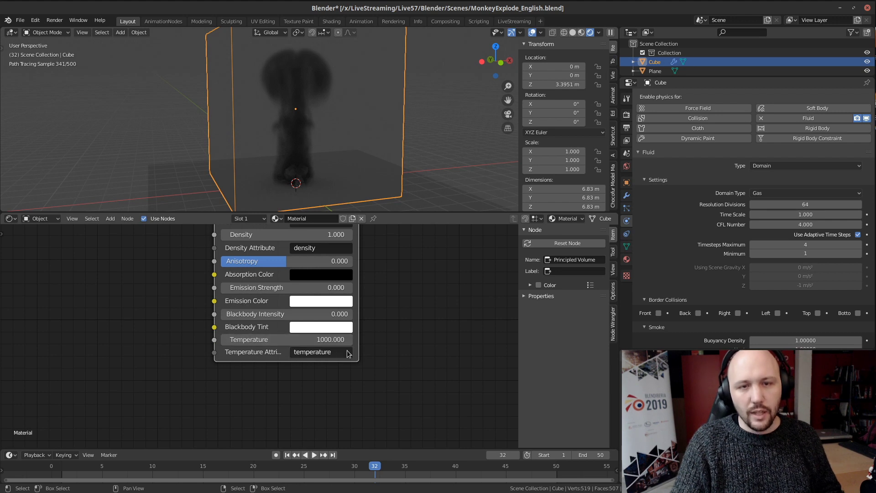
{"action": "left_click", "coordinate": [299, 315]}
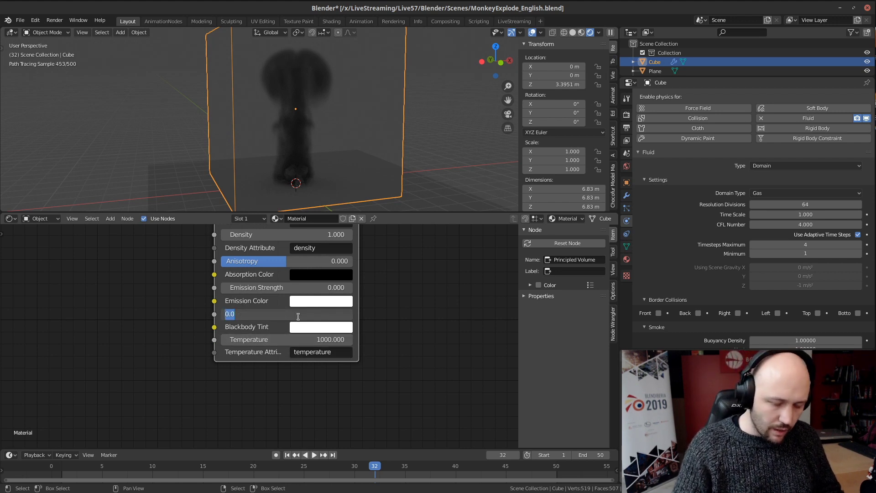
{"action": "type", "text": "10"}
{"action": "key", "text": "Return"}
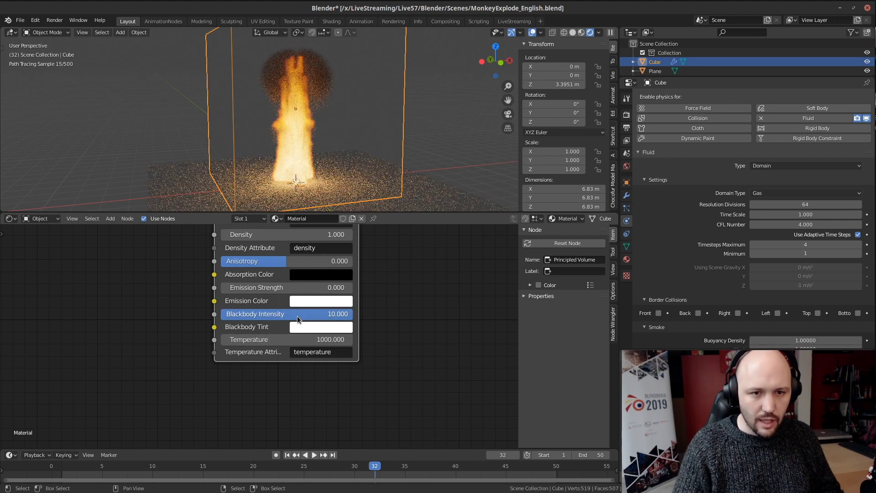
Step: Lower the Blackbody Intensity to 5 and further to 2, inspecting the rendered flame up close
{"action": "left_click", "coordinate": [297, 316]}
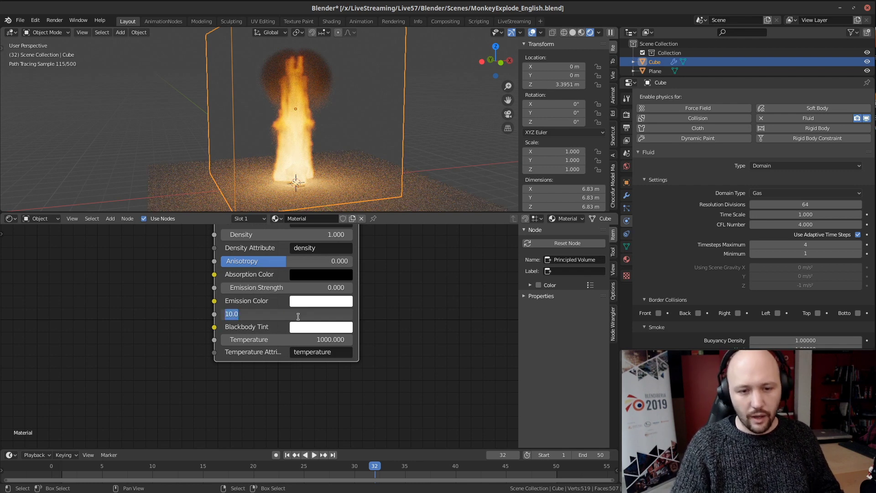
{"action": "type", "text": "5"}
{"action": "key", "text": "Return"}
{"action": "left_click", "coordinate": [298, 316]}
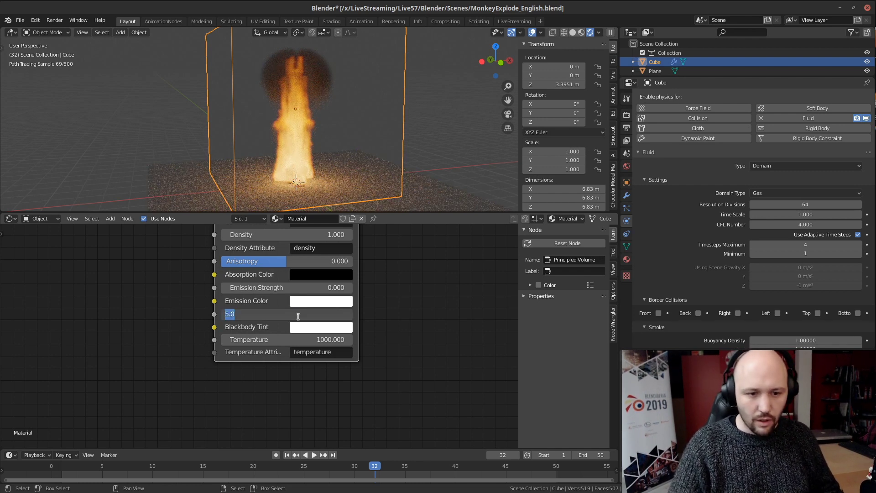
{"action": "type", "text": "2"}
{"action": "key", "text": "Return"}
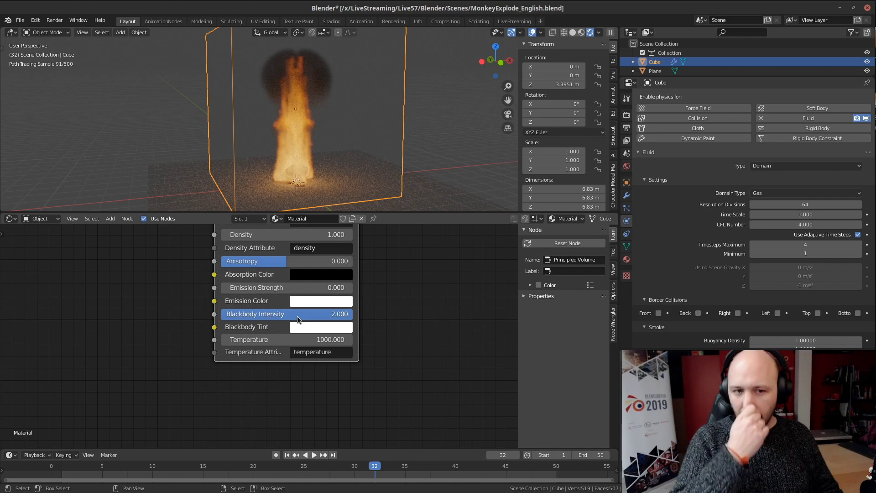
{"action": "scroll", "coordinate": [262, 144], "scroll_direction": "up", "scroll_amount": 5}
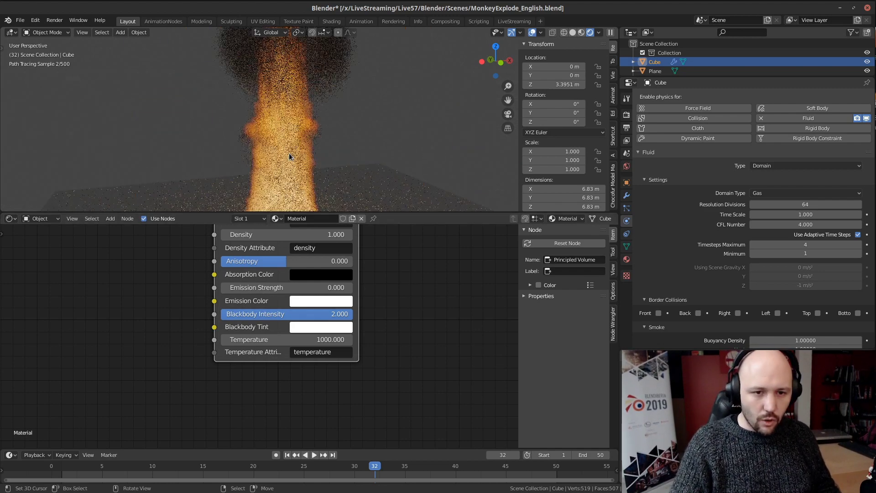
{"action": "scroll", "coordinate": [325, 96], "scroll_direction": "down", "scroll_amount": 4}
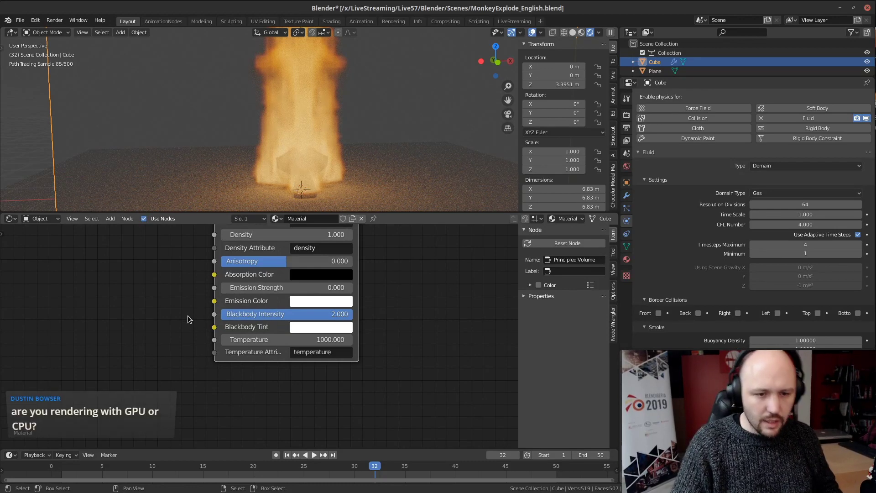
Step: Check the render device in the render properties and the per-core CPU load in the system monitor, returning to Blender
{"action": "middle_click_drag", "start_coordinate": [196, 322], "coordinate": [263, 349]}
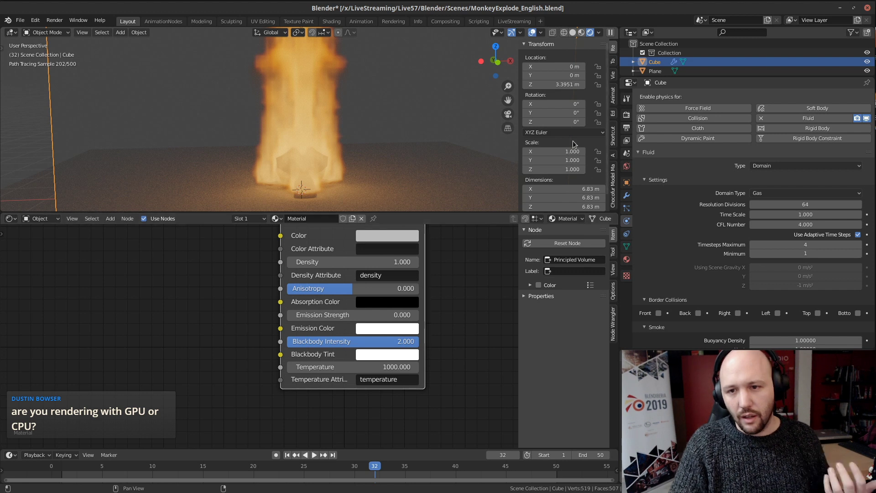
{"action": "left_click", "coordinate": [626, 115]}
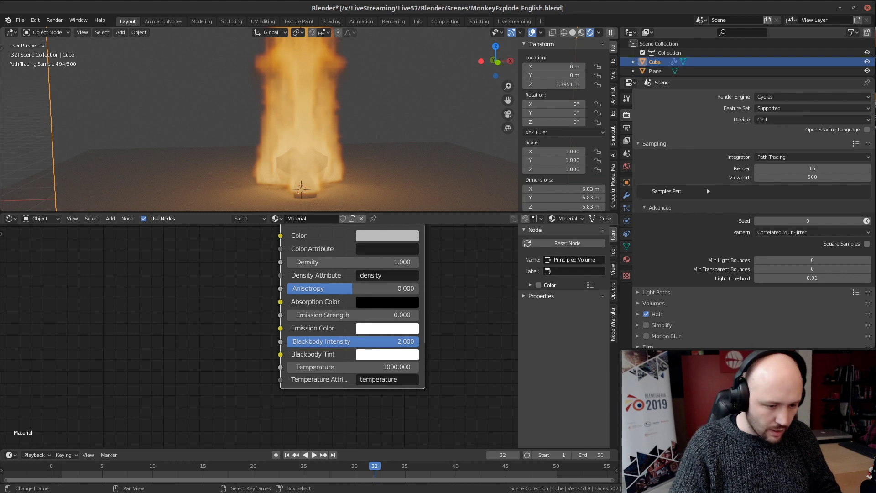
{"action": "key", "text": "alt+Tab"}
{"action": "left_click", "coordinate": [758, 119]}
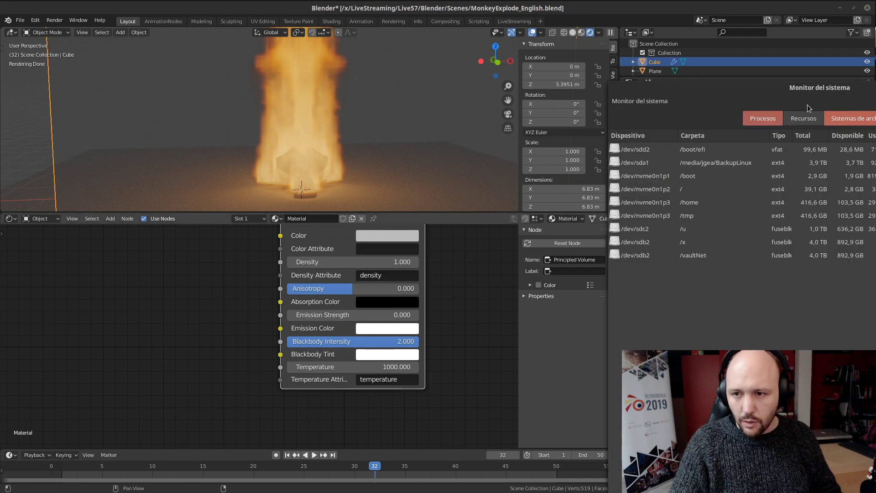
{"action": "left_click", "coordinate": [811, 118]}
{"action": "left_click_drag", "start_coordinate": [875, 99], "coordinate": [504, 74]}
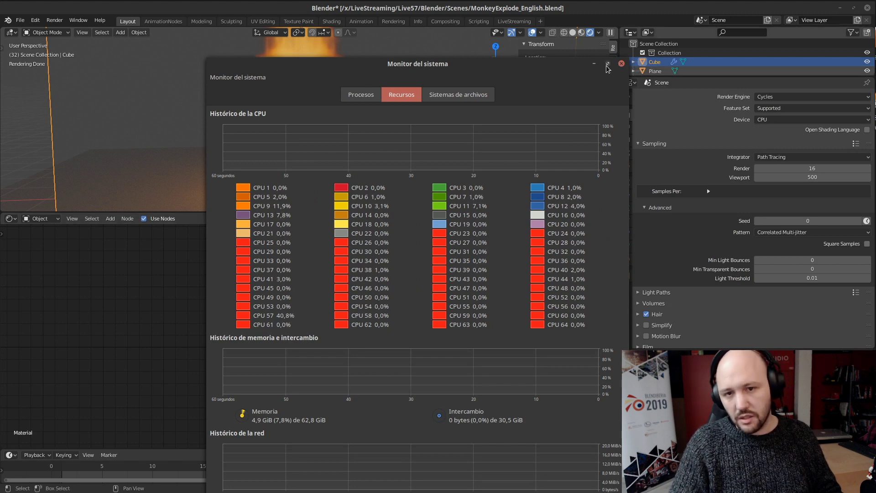
{"action": "key", "text": "alt+Tab"}
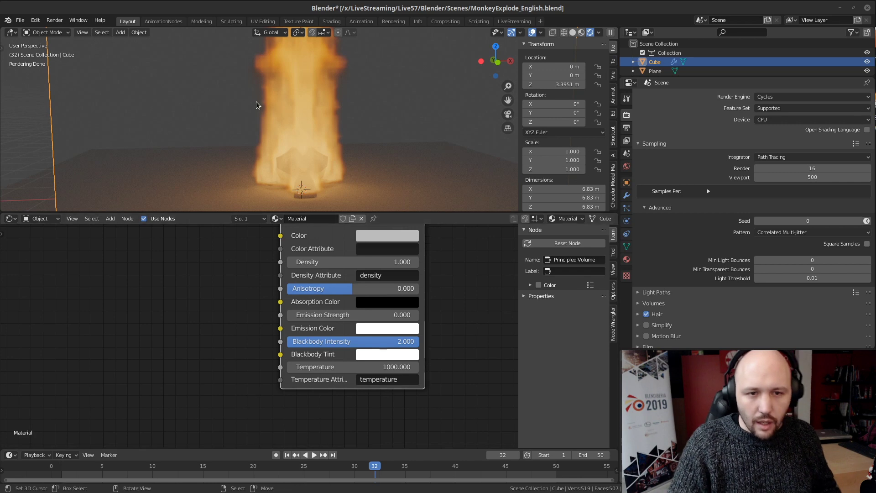
Step: Set the Principled Volume node's Temperature to 500
{"action": "scroll", "coordinate": [314, 124], "scroll_direction": "down", "scroll_amount": 3}
{"action": "middle_click_drag", "start_coordinate": [314, 125], "coordinate": [313, 153], "text": "shift"}
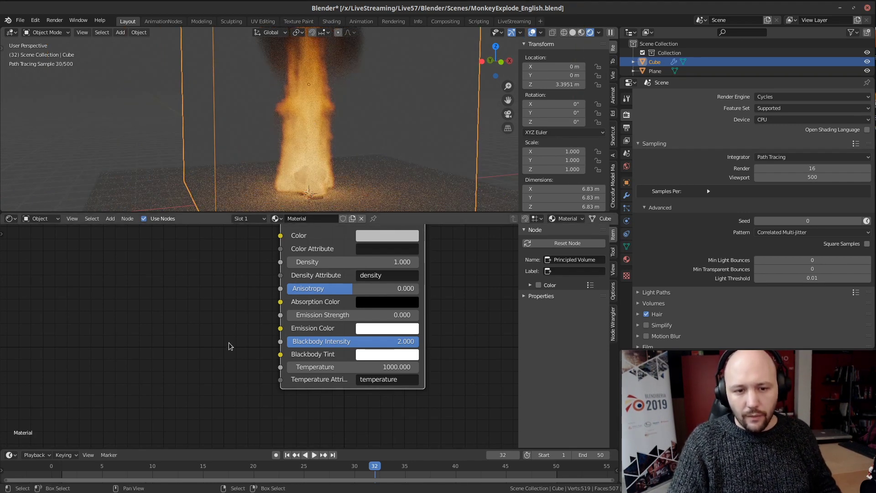
{"action": "middle_click_drag", "start_coordinate": [229, 347], "coordinate": [219, 386]}
{"action": "left_click", "coordinate": [324, 405]}
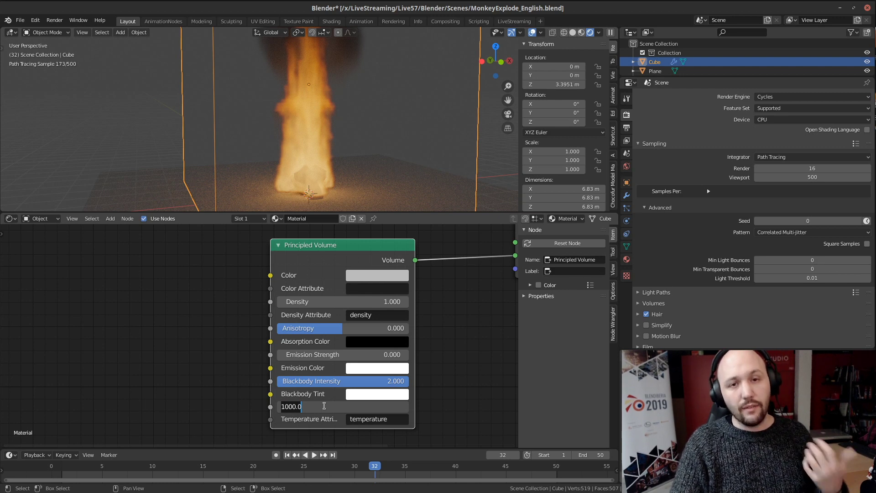
{"action": "type", "text": "5"}
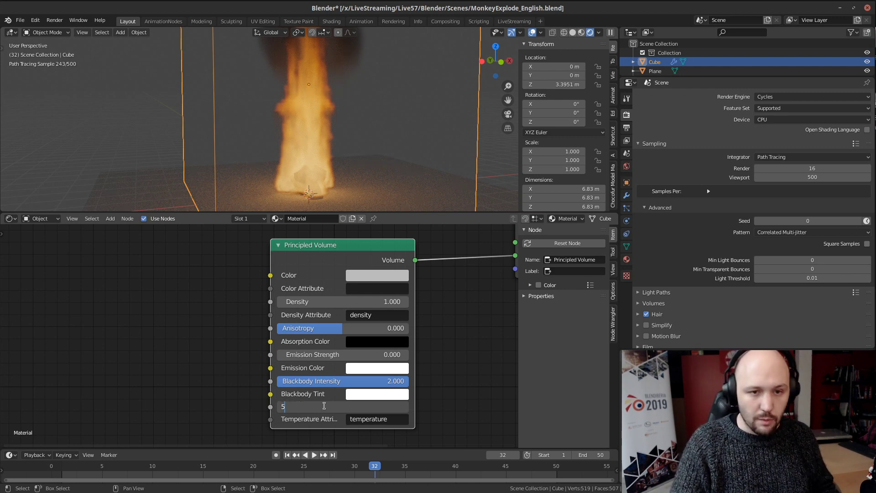
{"action": "type", "text": "00"}
{"action": "key", "text": "Return"}
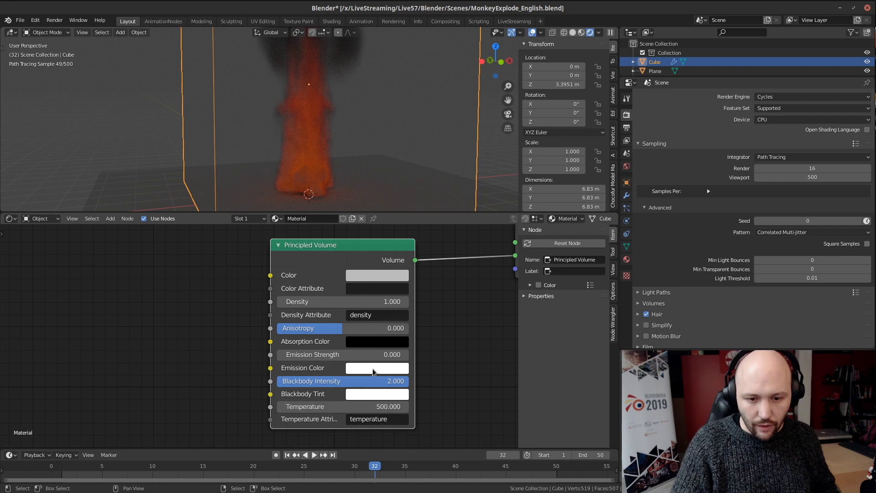
Step: Raise the Blackbody Intensity to 10 and further to 15 to brighten the cooler flame
{"action": "left_click", "coordinate": [324, 381]}
{"action": "type", "text": "10"}
{"action": "key", "text": "Return"}
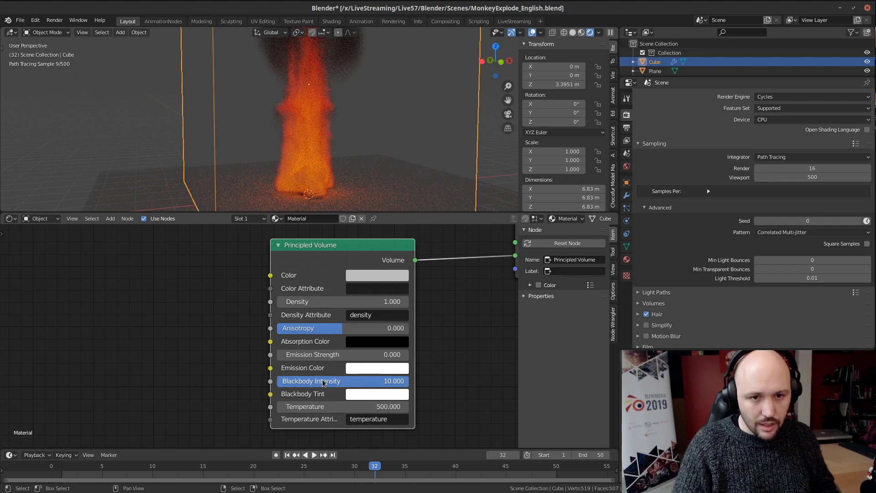
{"action": "left_click", "coordinate": [323, 381]}
{"action": "type", "text": "15"}
{"action": "key", "text": "Return"}
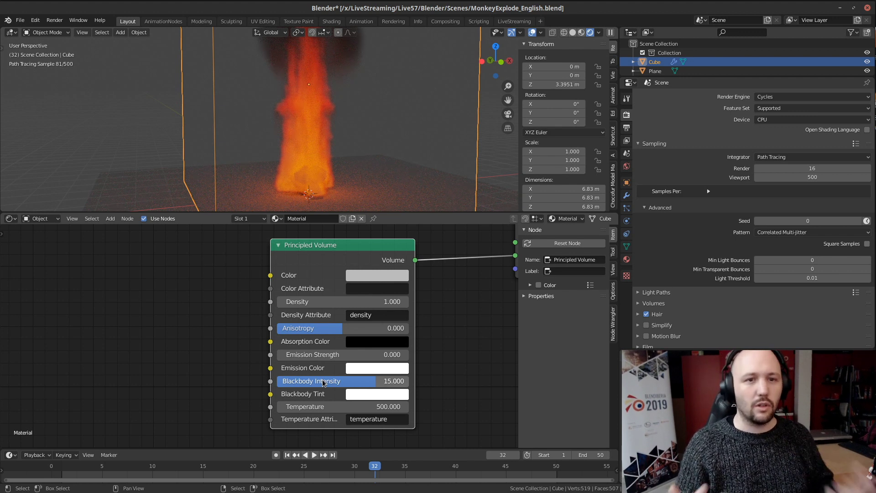
Step: Set the Principled Volume's Temperature to 2500 and its Blackbody Intensity to 0
{"action": "left_click", "coordinate": [337, 405]}
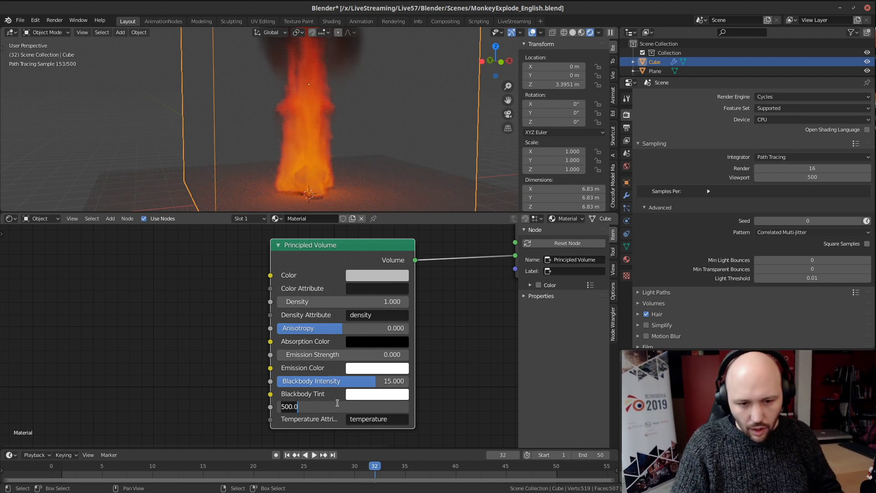
{"action": "type", "text": "2500"}
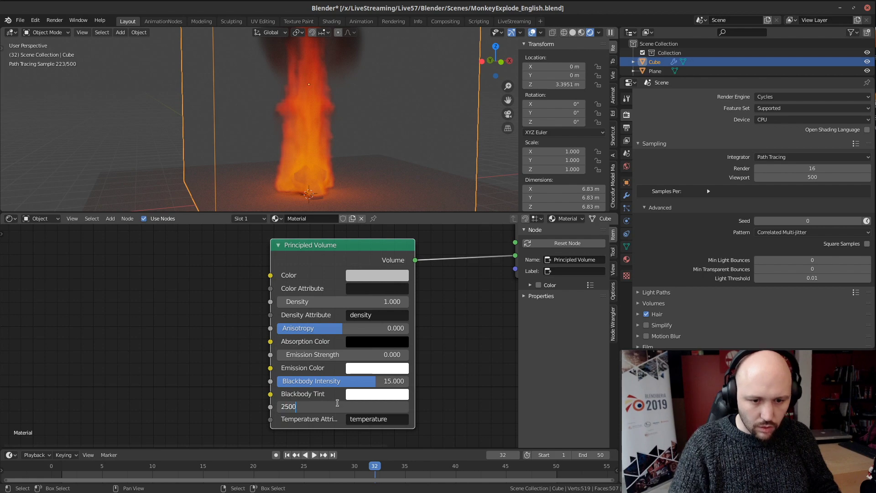
{"action": "key", "text": "Return"}
{"action": "left_click", "coordinate": [340, 381]}
{"action": "type", "text": "0"}
{"action": "key", "text": "Return"}
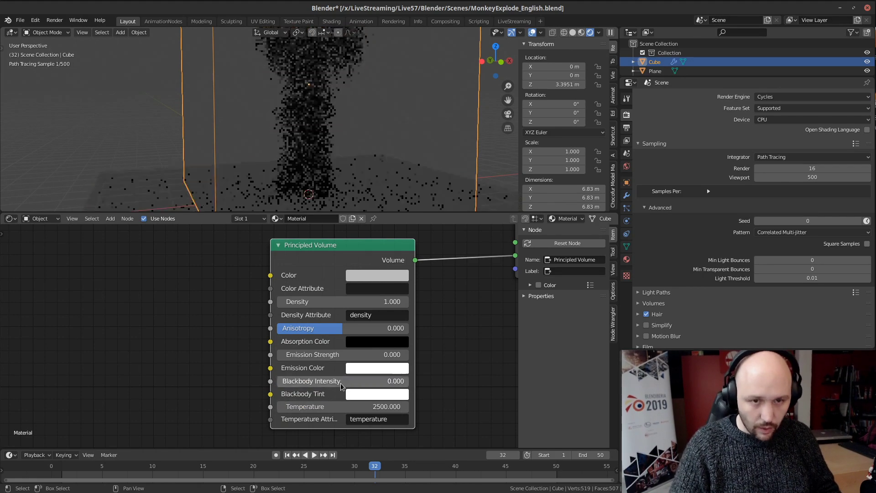
Step: Try a Blackbody Intensity of 1 on the hot flame and reduce it to 0.1
{"action": "left_click", "coordinate": [341, 381]}
{"action": "type", "text": "1"}
{"action": "key", "text": "Return"}
{"action": "left_click", "coordinate": [341, 383]}
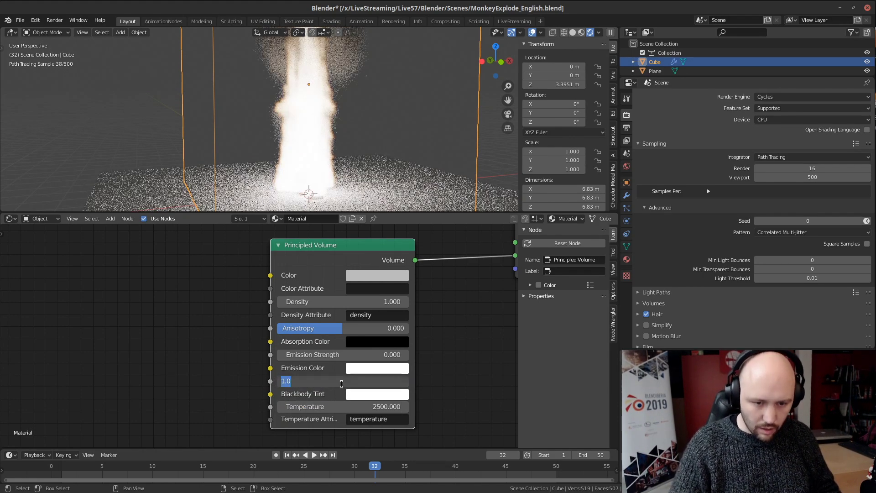
{"action": "type", "text": "0.1"}
{"action": "key", "text": "Return"}
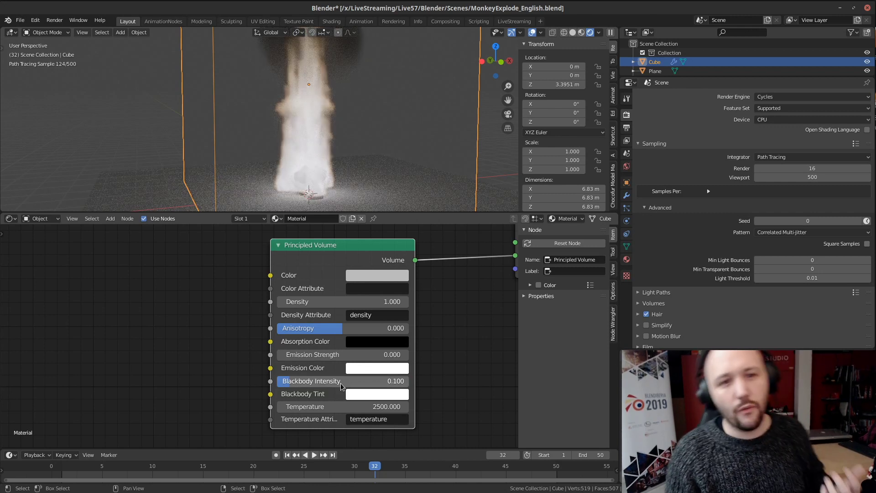
Step: Lower the Principled Volume's Temperature to 1500 and further to 750
{"action": "left_click", "coordinate": [347, 406]}
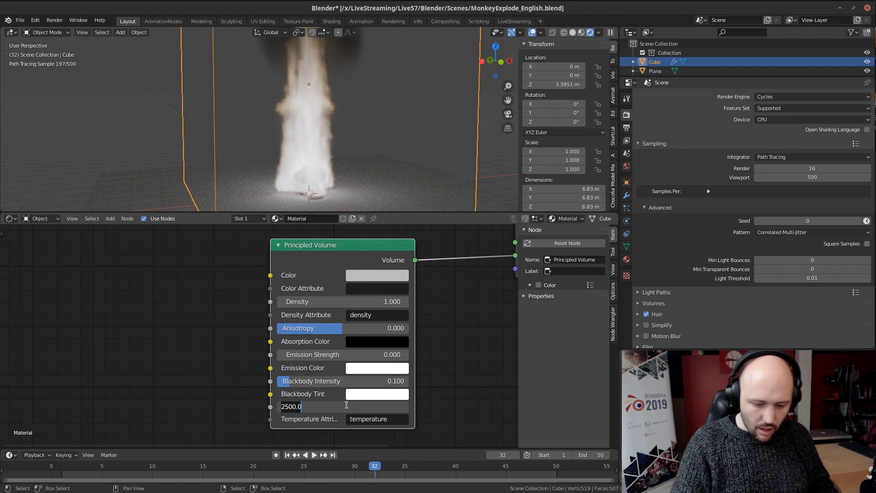
{"action": "type", "text": "1500"}
{"action": "key", "text": "Return"}
{"action": "left_click", "coordinate": [347, 404]}
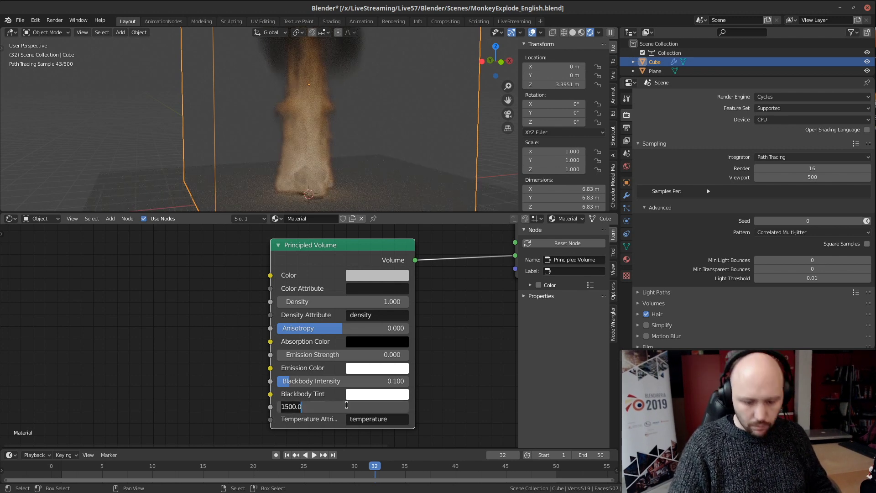
{"action": "type", "text": "750"}
{"action": "key", "text": "Return"}
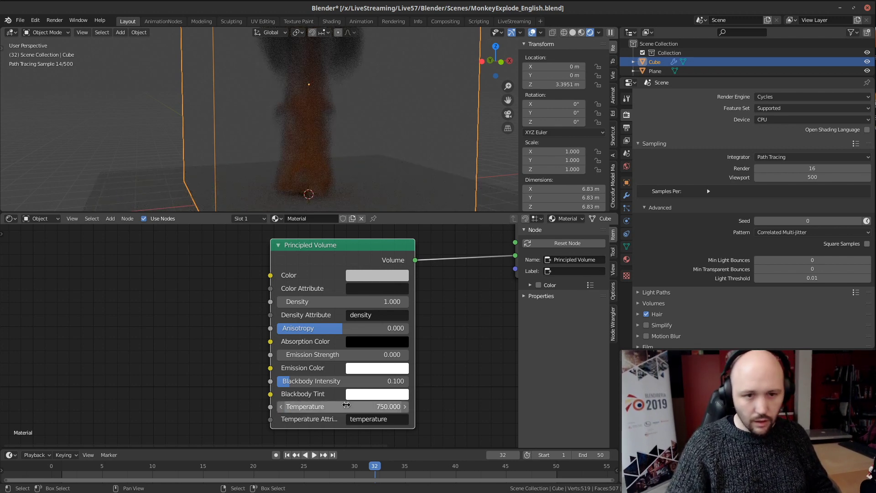
Step: Raise the Blackbody Intensity to 10 and inspect the rendered fire from several angles and distances
{"action": "left_click", "coordinate": [349, 386]}
{"action": "type", "text": "10"}
{"action": "key", "text": "Return"}
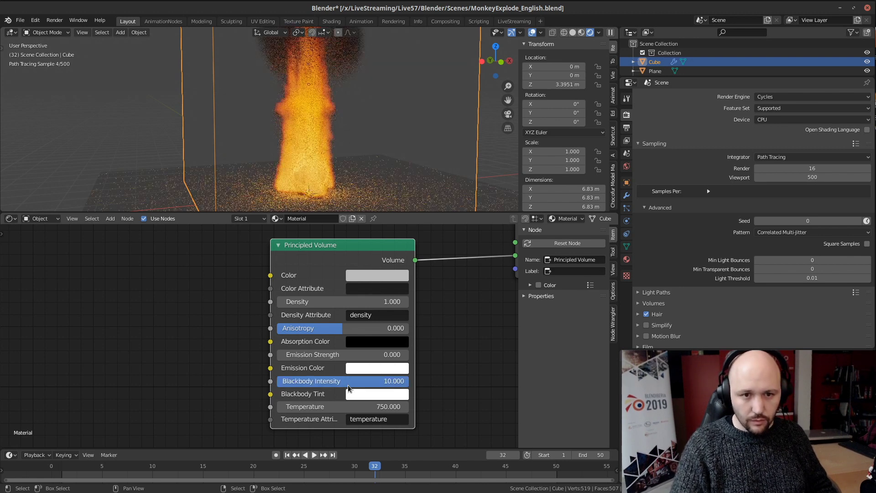
{"action": "scroll", "coordinate": [298, 137], "scroll_direction": "down", "scroll_amount": 4}
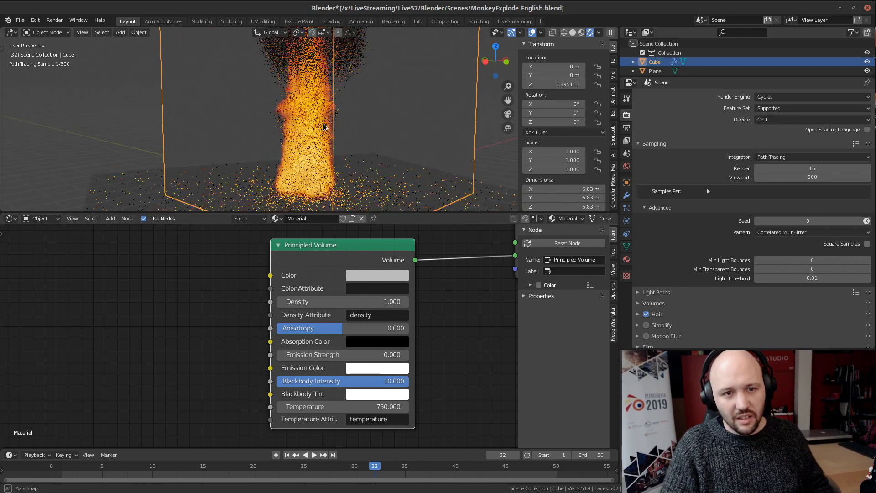
{"action": "middle_click_drag", "start_coordinate": [301, 133], "coordinate": [335, 127]}
{"action": "scroll", "coordinate": [278, 127], "scroll_direction": "up", "scroll_amount": 5}
{"action": "scroll", "coordinate": [335, 127], "scroll_direction": "down", "scroll_amount": 3}
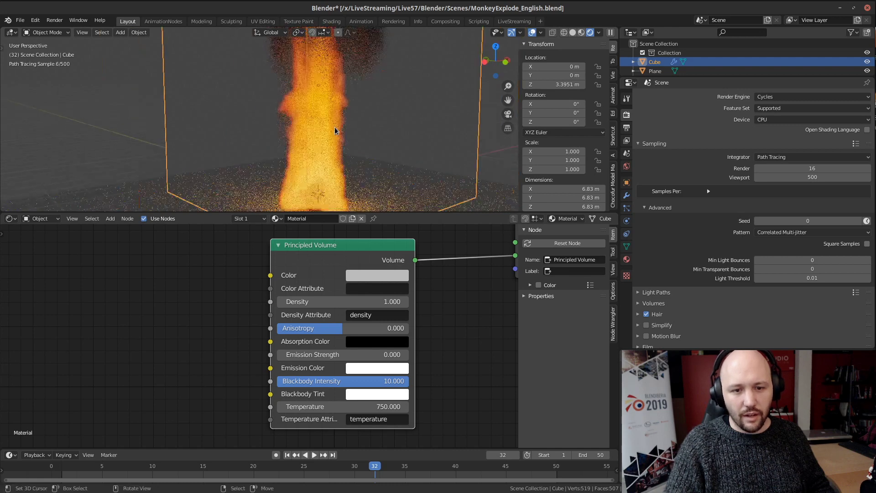
{"action": "middle_click_drag", "start_coordinate": [420, 202], "coordinate": [336, 139]}
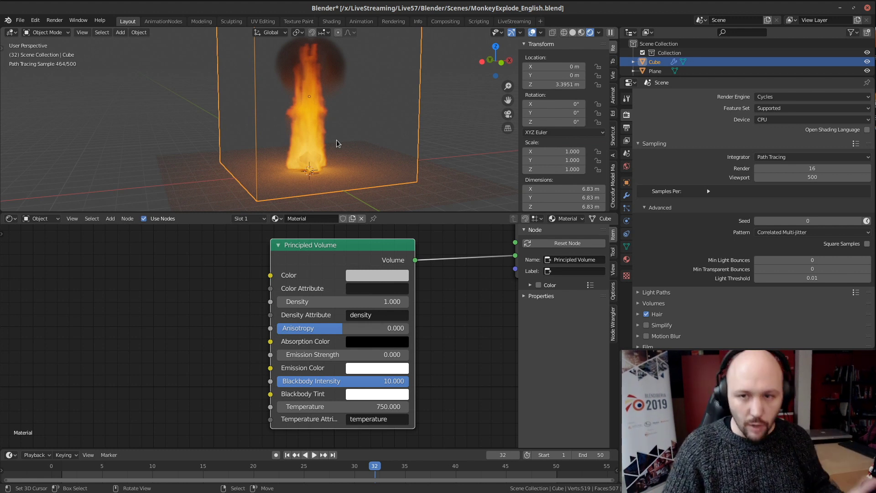
Step: Switch the viewport to solid shading and return to frame 1 with the base of the fire in view
{"action": "left_click", "coordinate": [570, 33]}
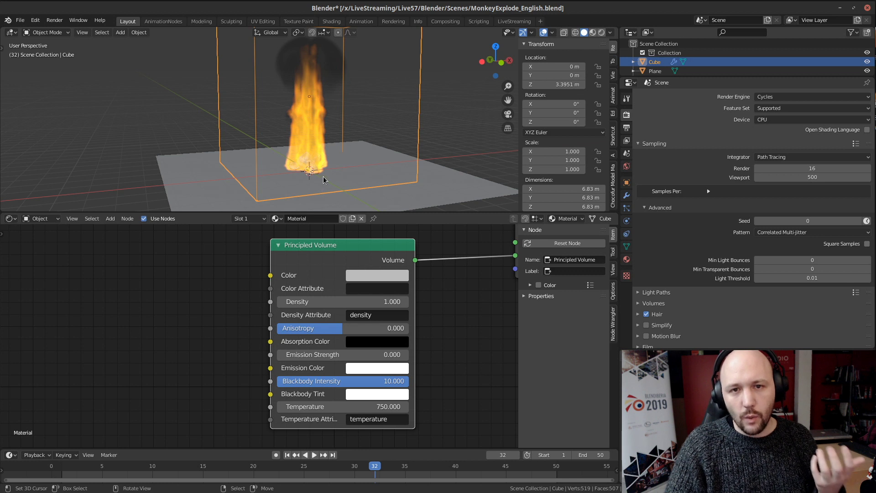
{"action": "scroll", "coordinate": [336, 142], "scroll_direction": "up", "scroll_amount": 2}
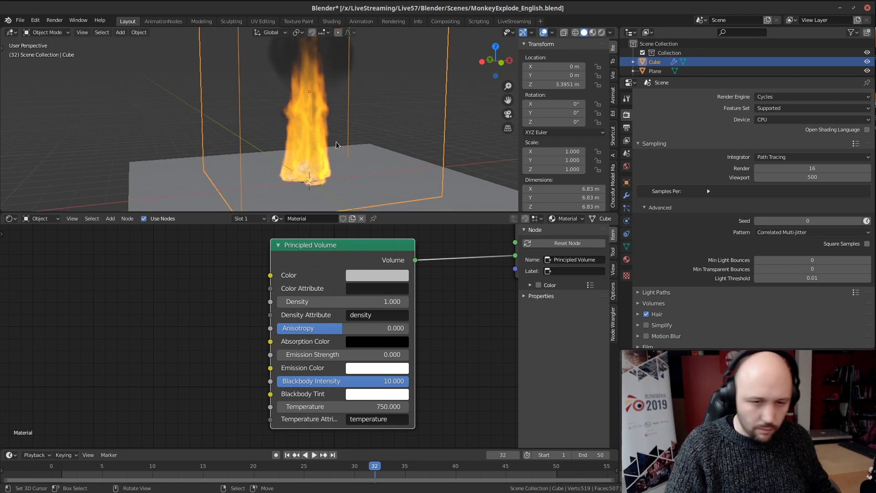
{"action": "middle_click_drag", "start_coordinate": [325, 160], "coordinate": [340, 101], "text": "shift"}
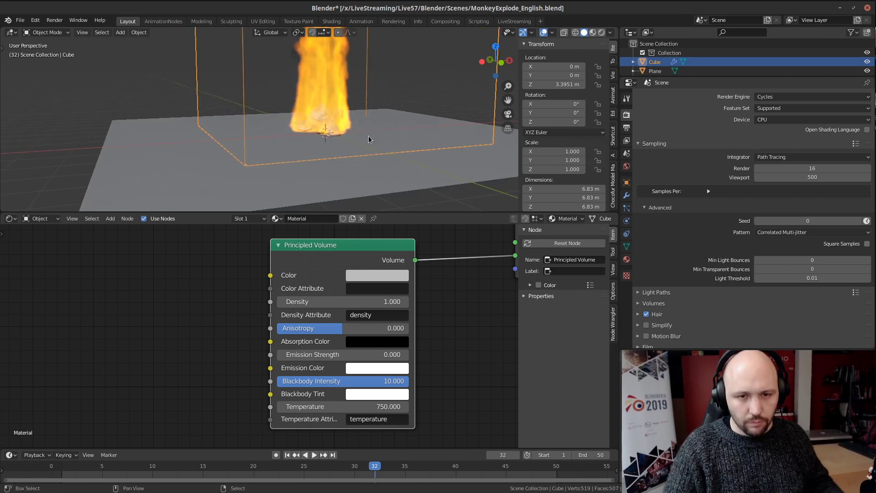
{"action": "key", "text": "shift+Left"}
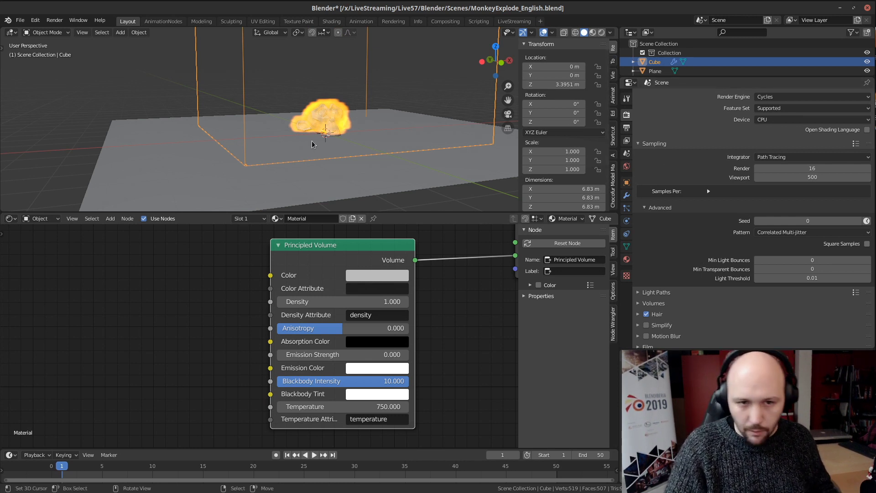
Step: Check the Flow Source options in the monkey head's fluid flow settings
{"action": "left_click", "coordinate": [332, 115]}
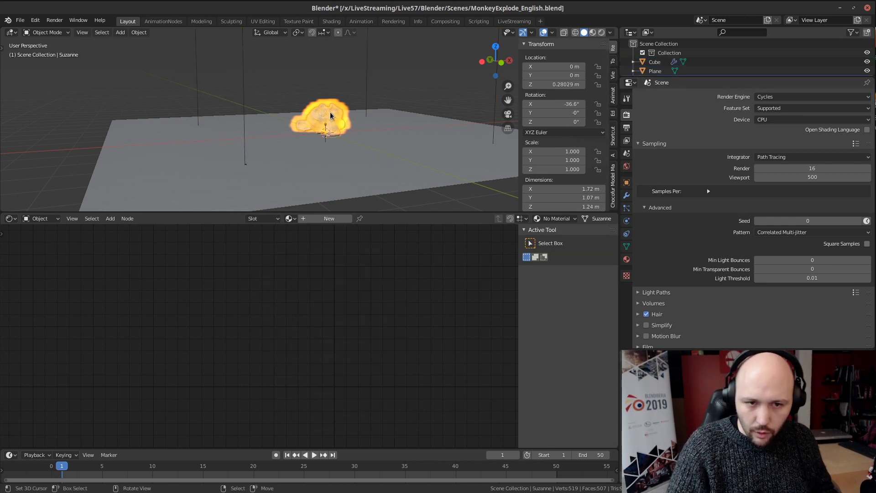
{"action": "left_click", "coordinate": [627, 221]}
{"action": "scroll", "coordinate": [752, 213], "scroll_direction": "down", "scroll_amount": 4}
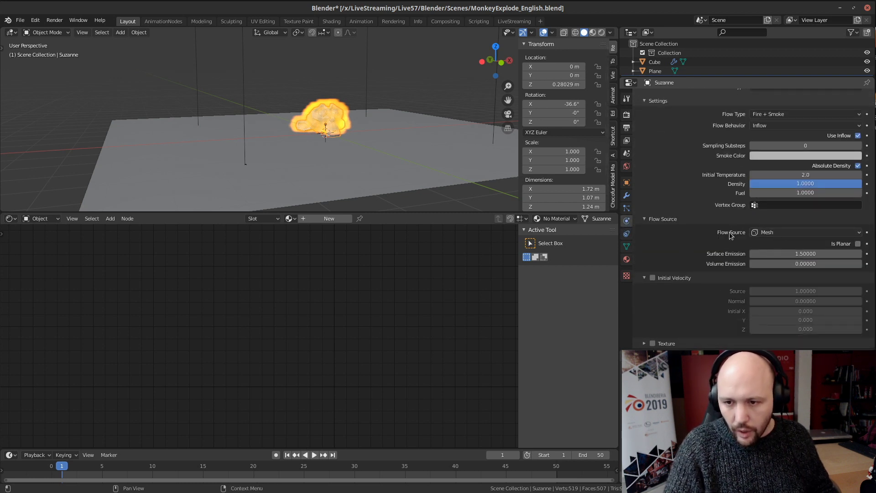
{"action": "left_click", "coordinate": [782, 232]}
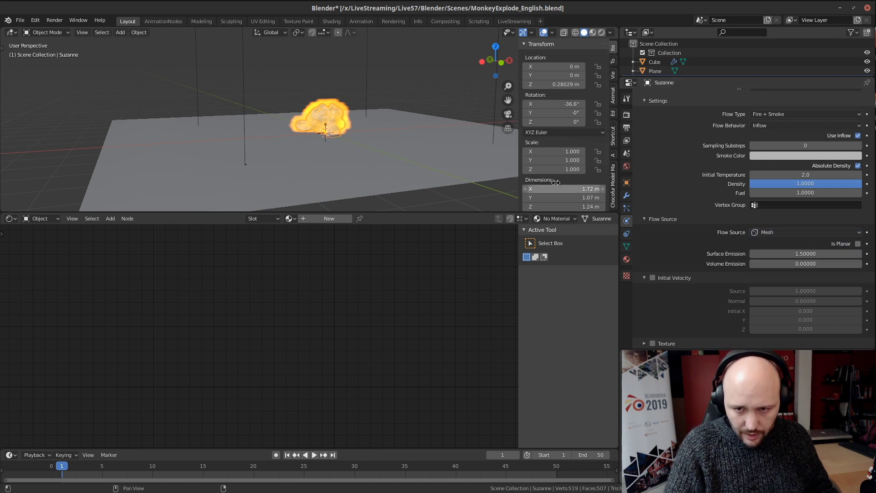
Step: Change the fluid domain's cache type to Modular and review the domain settings
{"action": "left_click", "coordinate": [492, 99]}
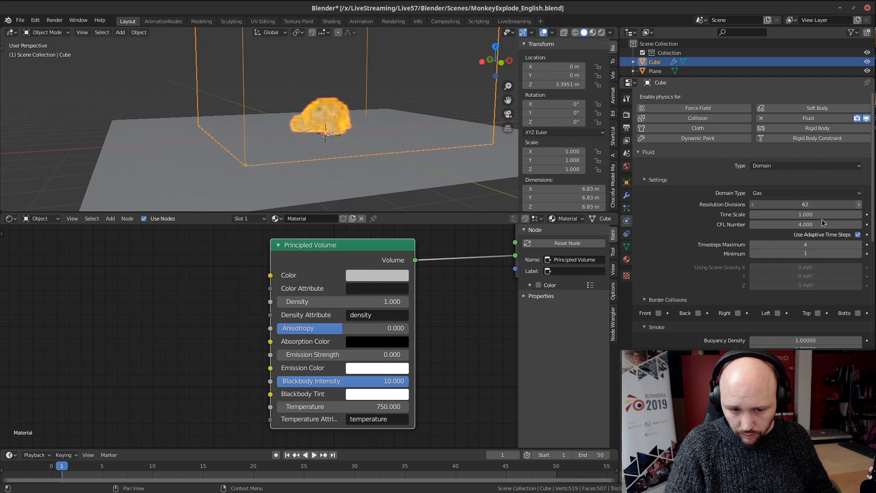
{"action": "scroll", "coordinate": [782, 259], "scroll_direction": "down", "scroll_amount": 8}
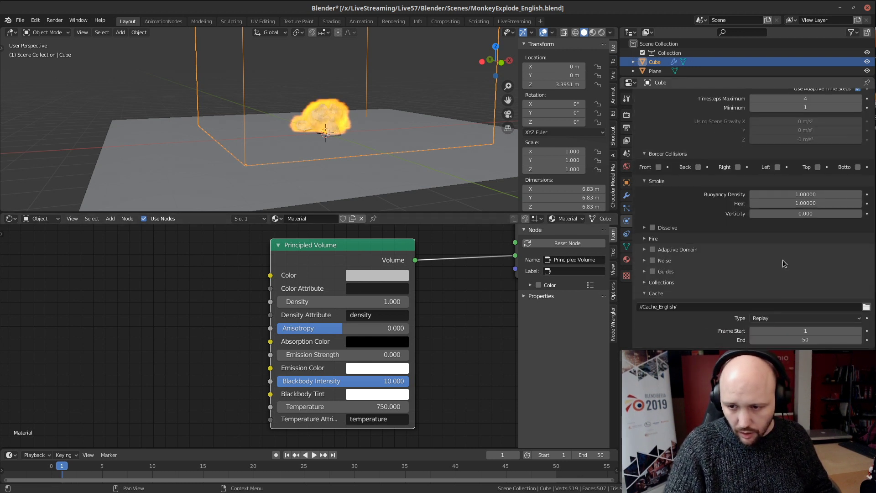
{"action": "left_click", "coordinate": [778, 284]}
{"action": "left_click", "coordinate": [781, 302]}
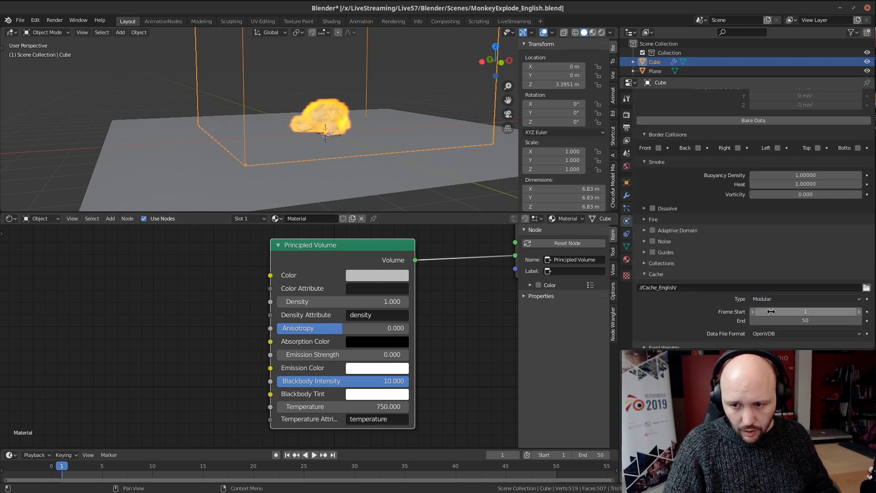
{"action": "scroll", "coordinate": [739, 274], "scroll_direction": "up", "scroll_amount": 10}
{"action": "scroll", "coordinate": [735, 235], "scroll_direction": "down", "scroll_amount": 4}
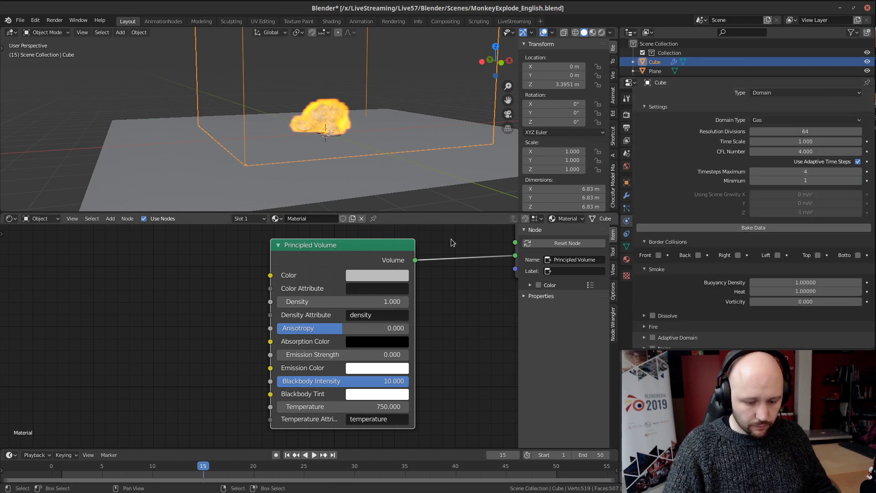
Step: Hide the fluid domain cube so that only the monkey head and the plane remain in view
{"action": "left_click", "coordinate": [333, 109]}
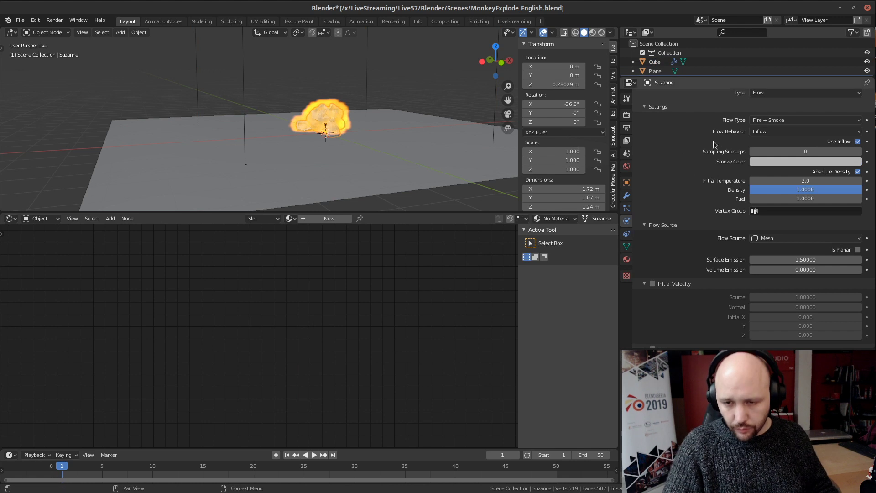
{"action": "left_click", "coordinate": [626, 209]}
{"action": "left_click", "coordinate": [491, 116]}
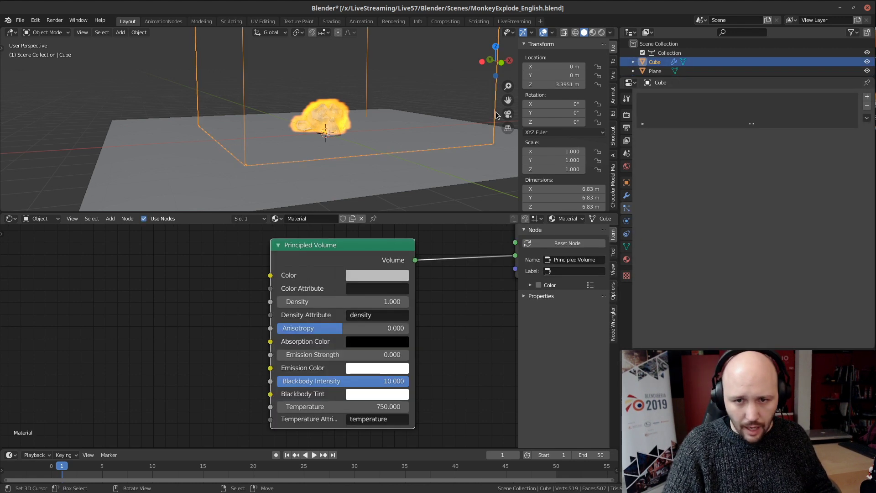
{"action": "key", "text": "h"}
Step: Add an emitter particle system to the monkey head and play the animation to preview the emission
{"action": "left_click", "coordinate": [323, 118]}
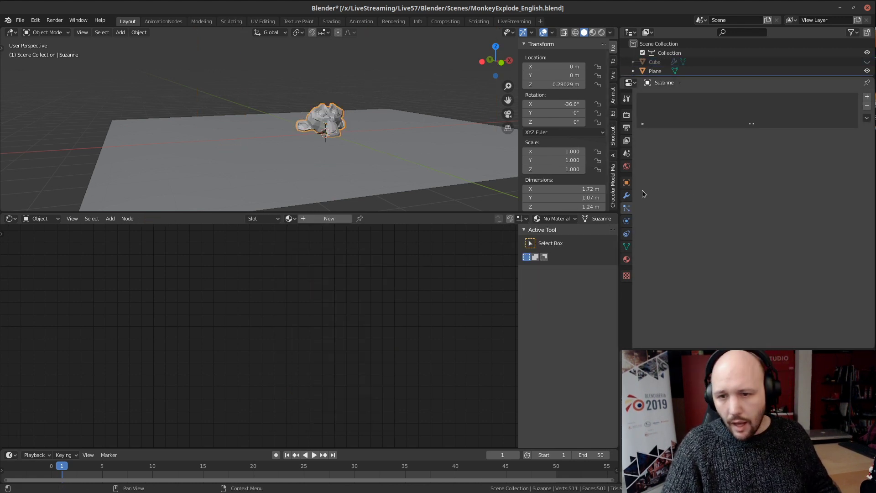
{"action": "left_click", "coordinate": [868, 98]}
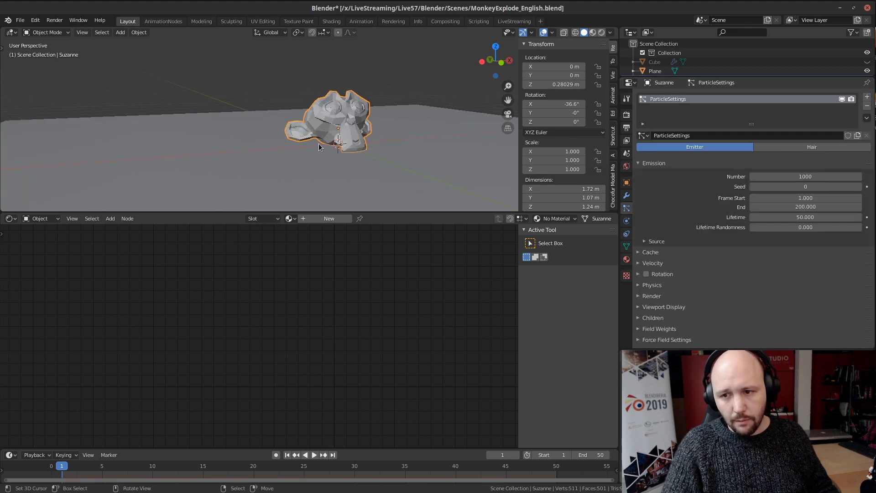
{"action": "mouse_move", "coordinate": [325, 146]}
{"action": "middle_mouse_down"}
{"action": "mouse_move", "coordinate": [342, 146]}
{"action": "mouse_move", "coordinate": [324, 149]}
{"action": "middle_mouse_up"}
{"action": "key", "text": "space"}
{"action": "key", "text": "space"}
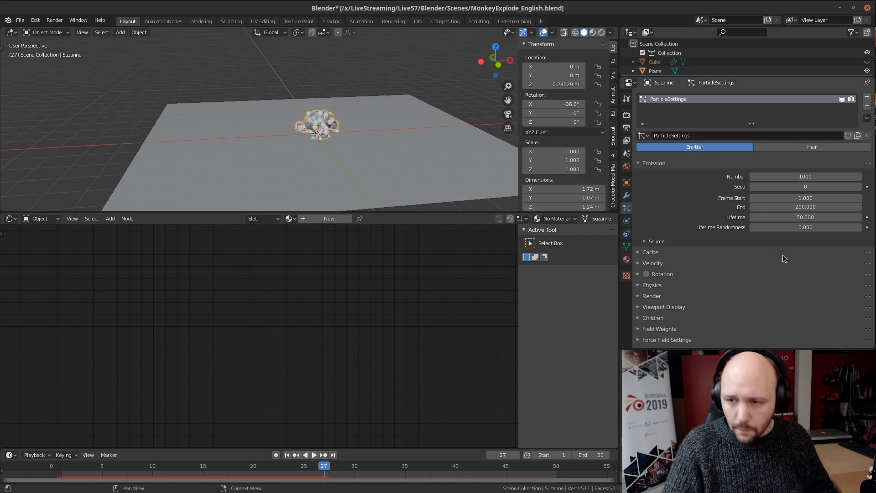
Step: Set the particle emission's End frame to 1 and replay the animation from frame 1 to inspect the particles
{"action": "left_click", "coordinate": [808, 208]}
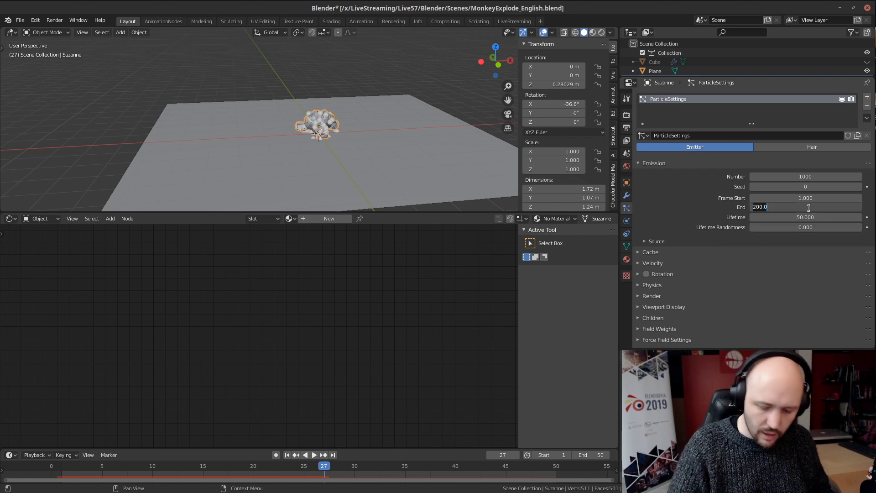
{"action": "type", "text": "1"}
{"action": "key", "text": "Return"}
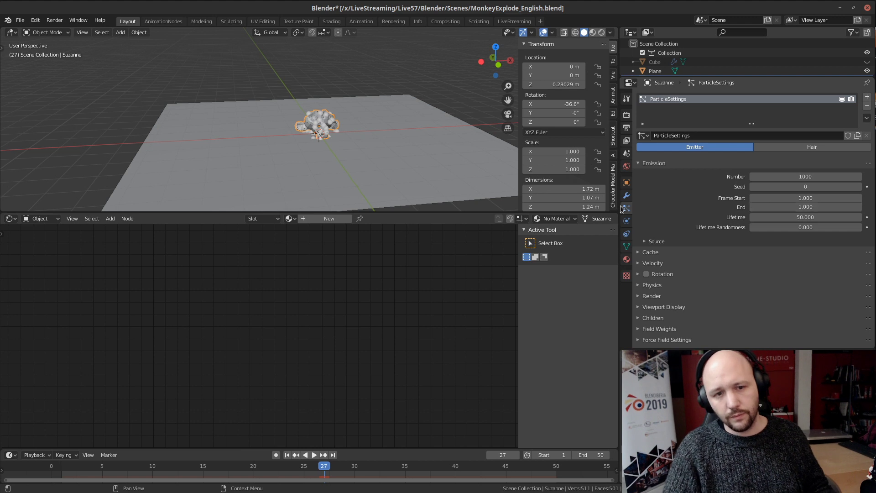
{"action": "key", "text": "shift+Left"}
{"action": "key", "text": "space"}
{"action": "key", "text": "space"}
{"action": "scroll", "coordinate": [337, 131], "scroll_direction": "down", "scroll_amount": 7}
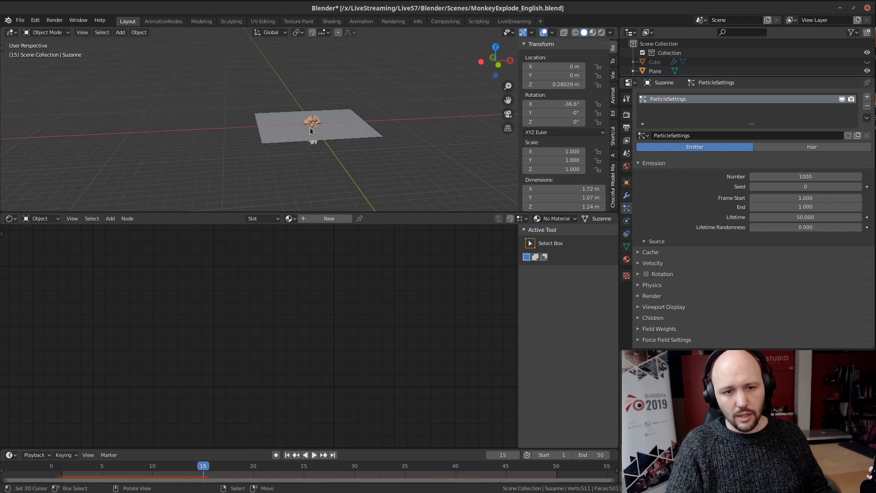
{"action": "mouse_move", "coordinate": [336, 132]}
{"action": "middle_mouse_down"}
{"action": "mouse_move", "coordinate": [297, 113]}
{"action": "mouse_move", "coordinate": [324, 124]}
{"action": "middle_mouse_up"}
{"action": "scroll", "coordinate": [324, 127], "scroll_direction": "up", "scroll_amount": 6}
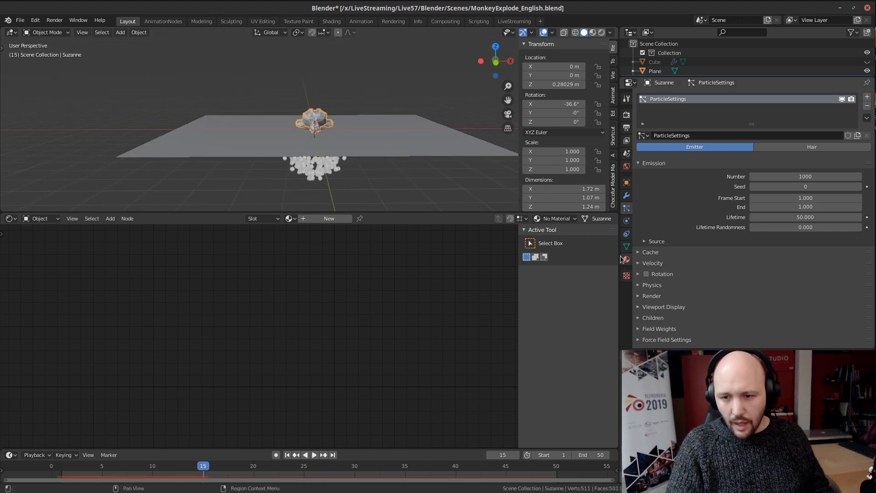
Step: Set the particles' Normal velocity to 10 m/s and replay the burst from the first frame
{"action": "left_click", "coordinate": [666, 263]}
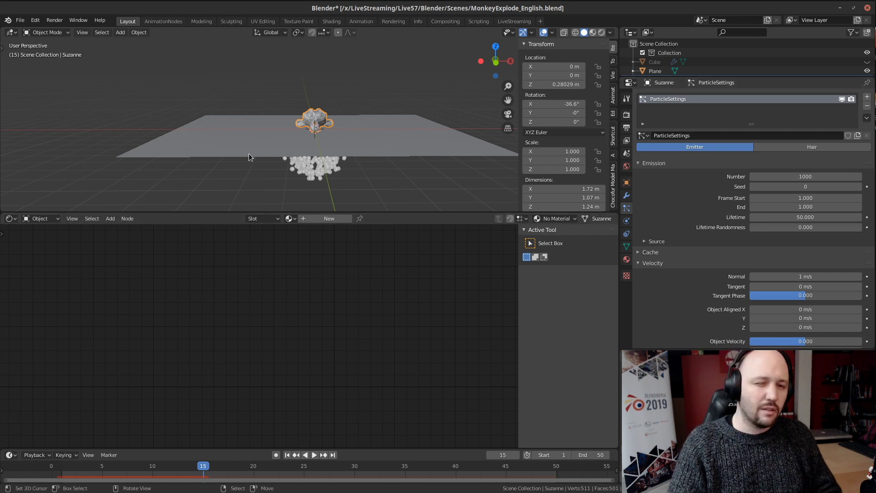
{"action": "left_click", "coordinate": [807, 277]}
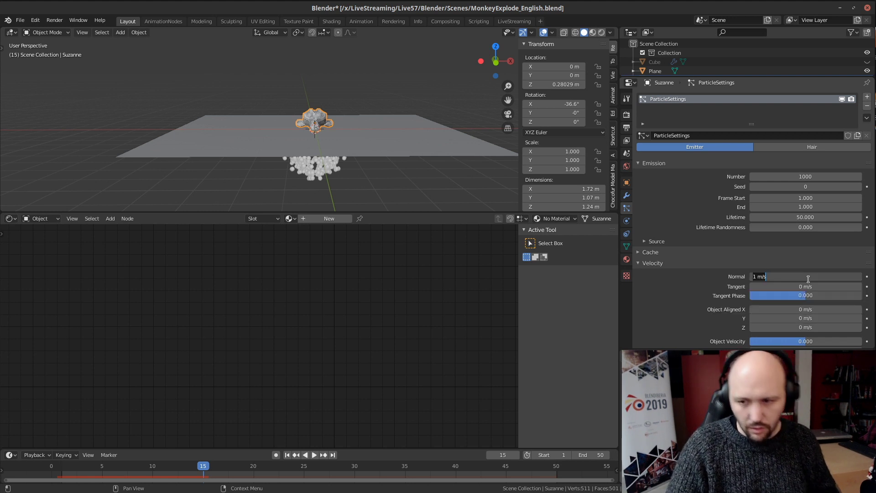
{"action": "type", "text": "10"}
{"action": "key", "text": "Return"}
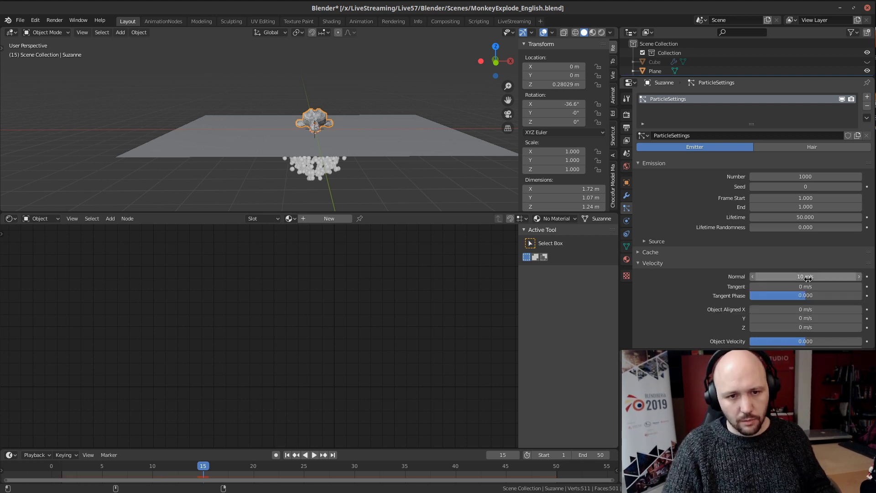
{"action": "key", "text": "shift+Left"}
{"action": "key", "text": "space"}
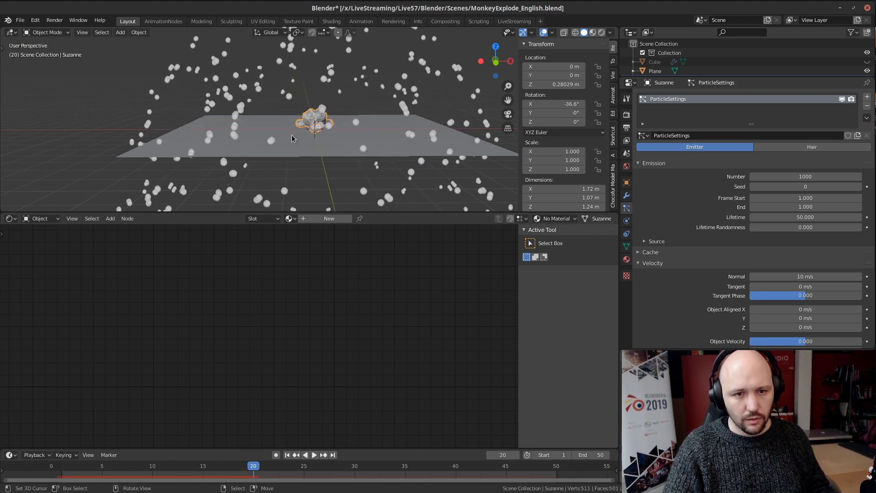
{"action": "key", "text": "Escape"}
{"action": "scroll", "coordinate": [292, 135], "scroll_direction": "up", "scroll_amount": 2}
{"action": "key", "text": "space"}
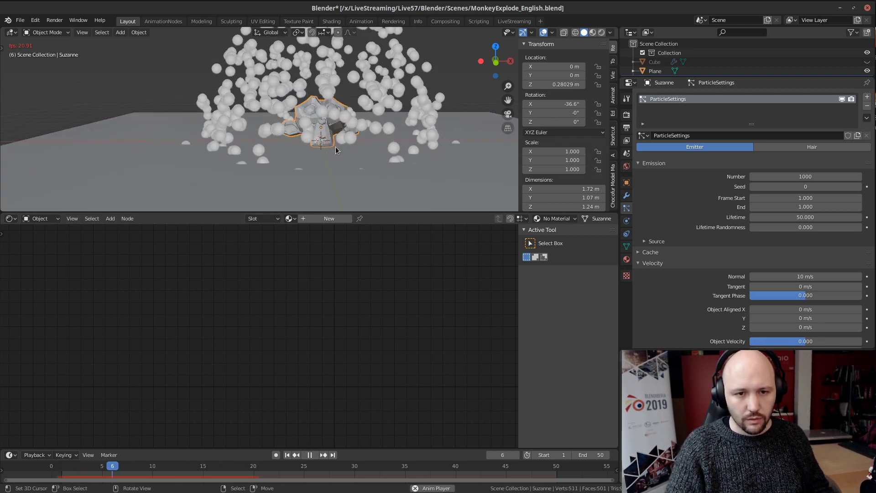
{"action": "key", "text": "Escape"}
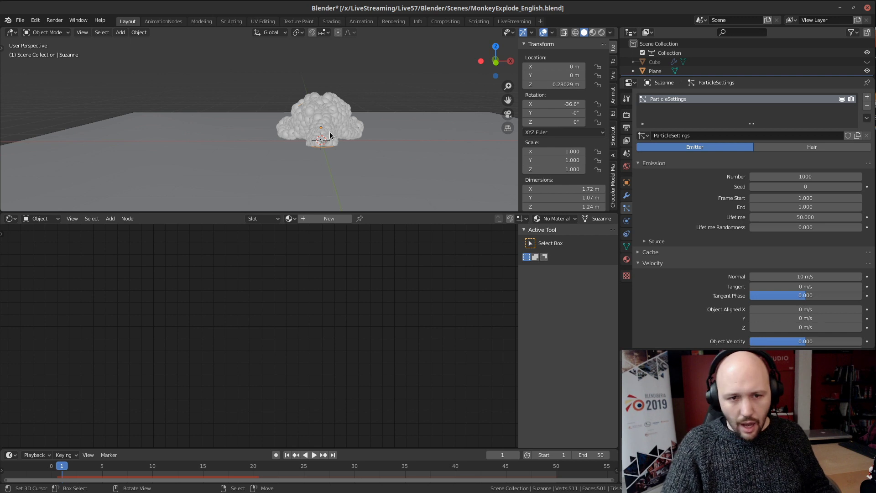
Step: Hide the particles in the viewport and, with X-ray in front view, box-select the upper vertices of the monkey head
{"action": "left_click", "coordinate": [840, 100]}
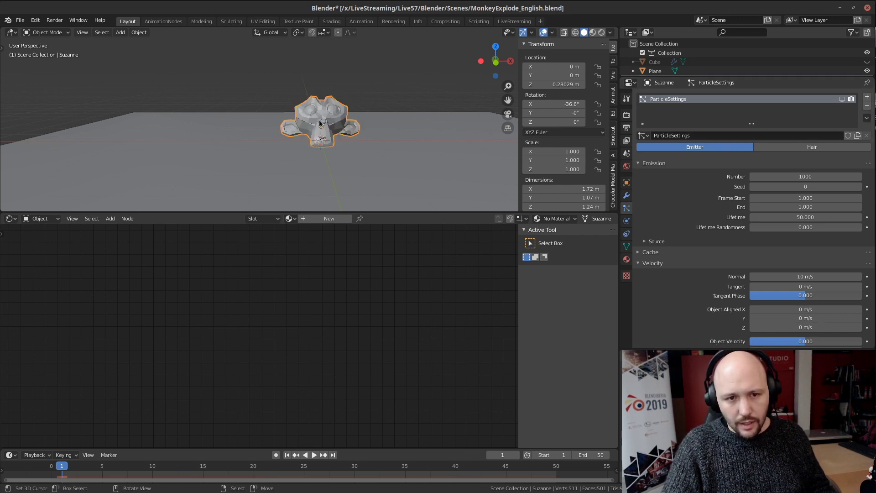
{"action": "key", "text": "ctrl+Tab"}
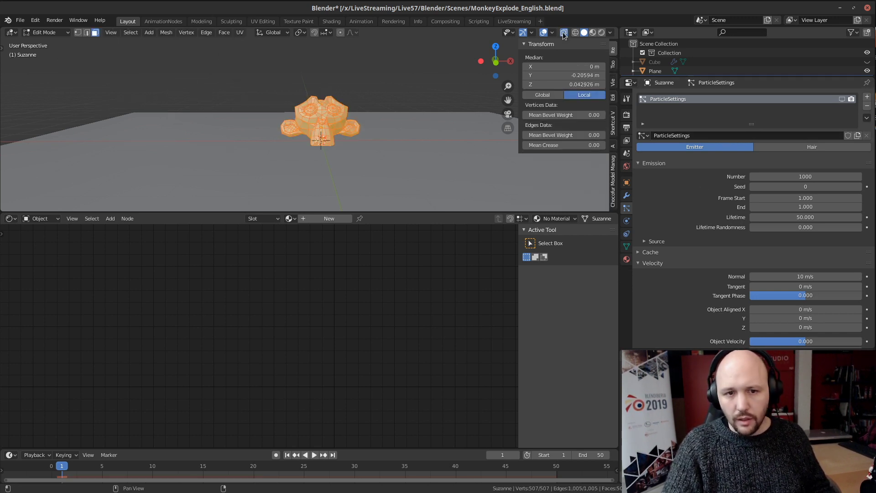
{"action": "left_click", "coordinate": [564, 34]}
{"action": "scroll", "coordinate": [319, 121], "scroll_direction": "up", "scroll_amount": 3}
{"action": "key", "text": "alt+a"}
{"action": "mouse_move", "coordinate": [319, 121]}
{"action": "middle_mouse_down"}
{"action": "mouse_move", "coordinate": [377, 151]}
{"action": "mouse_move", "coordinate": [320, 132]}
{"action": "mouse_move", "coordinate": [309, 115]}
{"action": "middle_mouse_up"}
{"action": "key", "text": "1"}
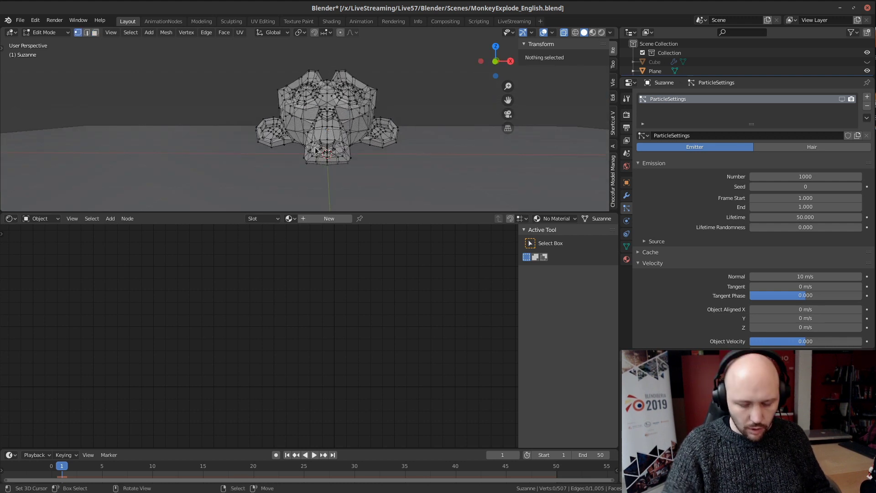
{"action": "key", "text": "KP_1"}
{"action": "left_click_drag", "start_coordinate": [225, 60], "coordinate": [426, 134]}
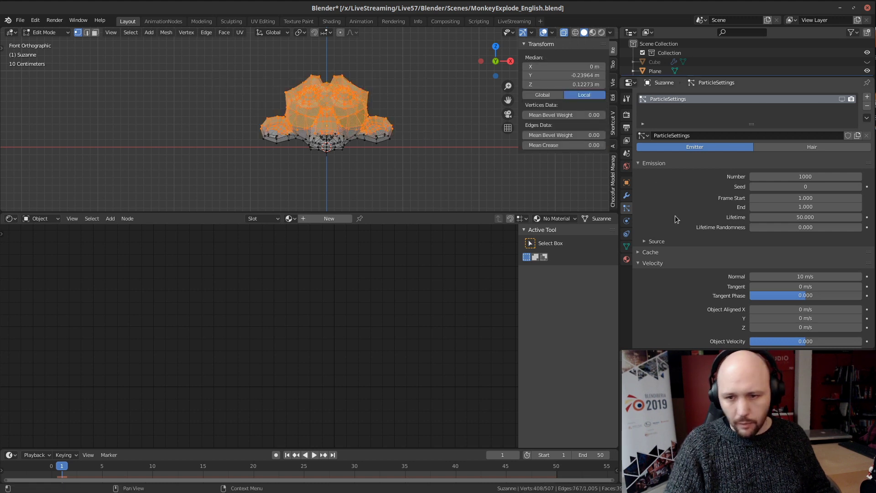
Step: Create a vertex group on the monkey head, assign the selected upper vertices to it and leave Edit Mode
{"action": "left_click", "coordinate": [627, 247]}
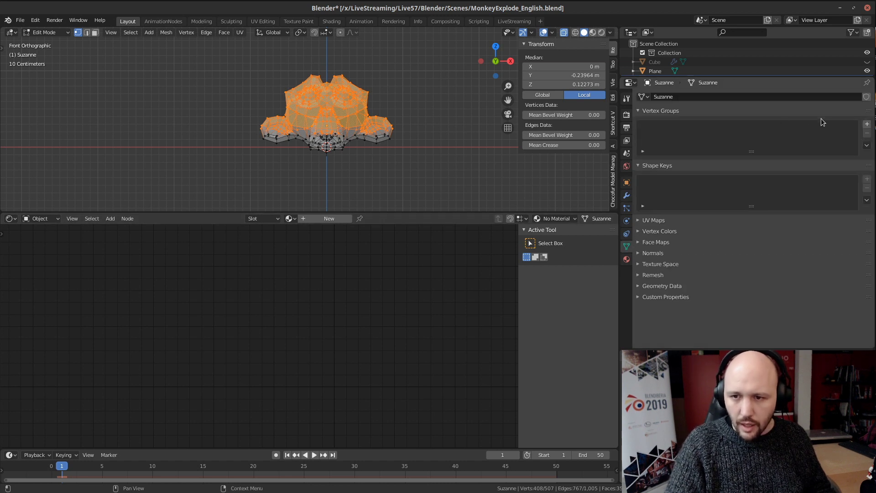
{"action": "left_click", "coordinate": [867, 125]}
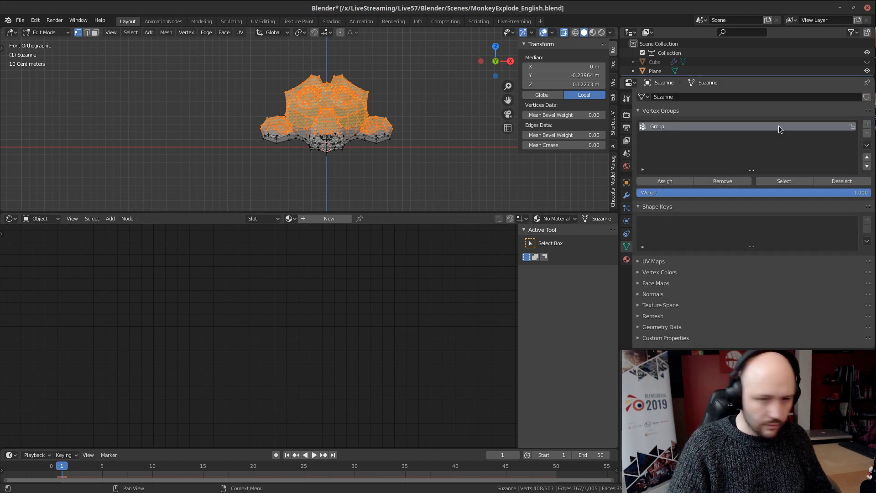
{"action": "left_click", "coordinate": [665, 181]}
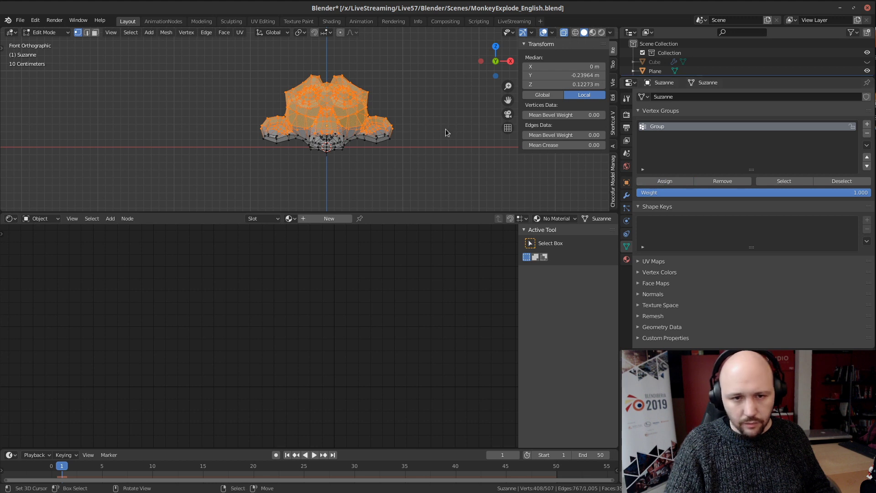
{"action": "key", "text": "Tab"}
Step: Use the vertex group Group as the particle system's Density group and step the timeline back to frame 0
{"action": "left_click", "coordinate": [627, 209]}
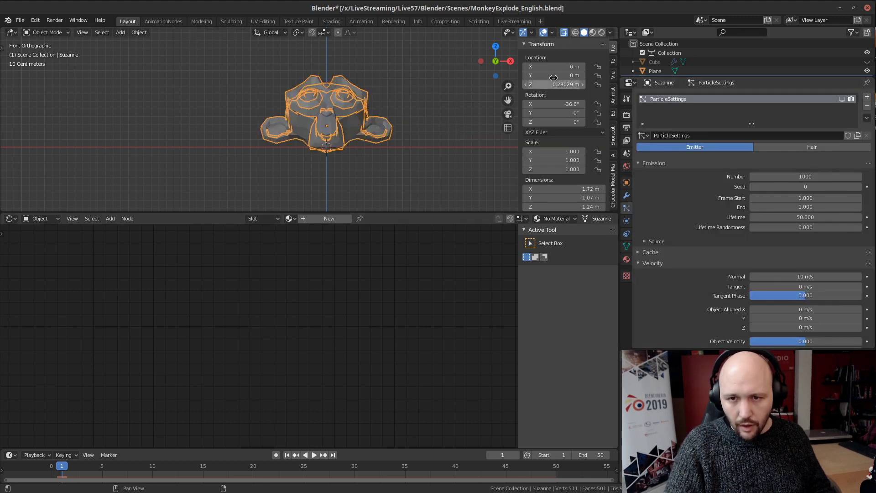
{"action": "scroll", "coordinate": [702, 199], "scroll_direction": "down", "scroll_amount": 10}
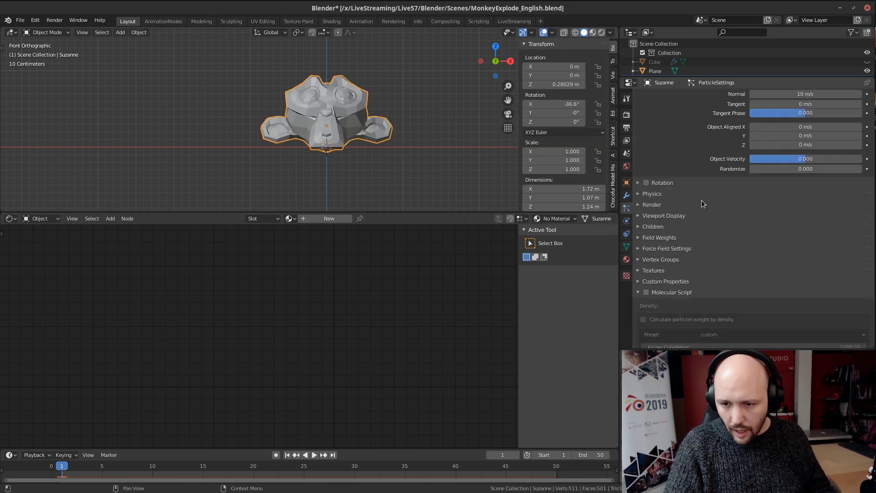
{"action": "left_click", "coordinate": [664, 205]}
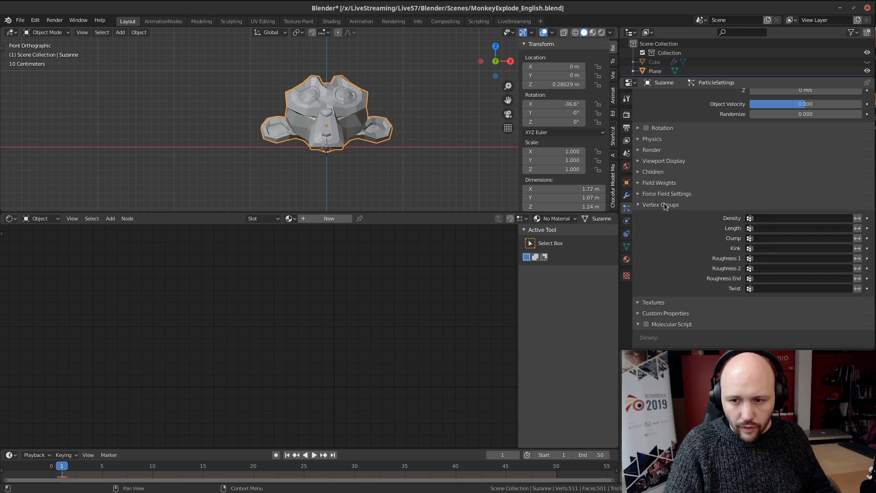
{"action": "left_click", "coordinate": [752, 219]}
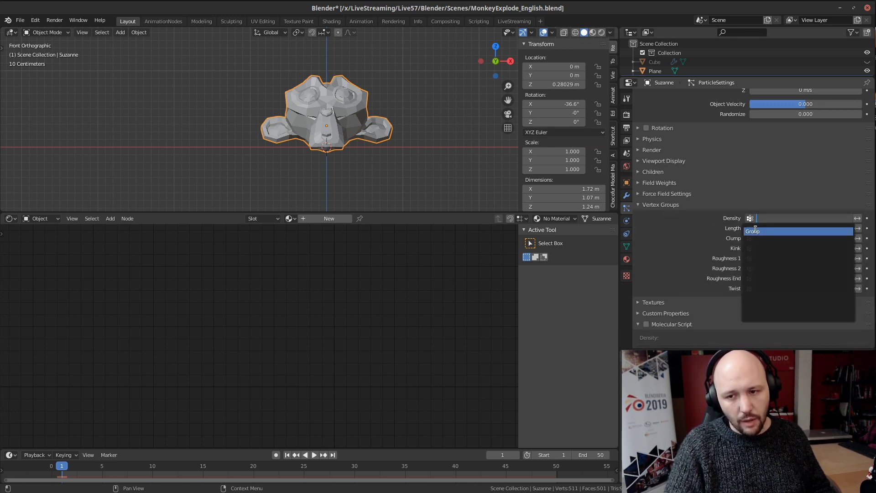
{"action": "left_click", "coordinate": [755, 230]}
{"action": "key", "text": "space"}
{"action": "key", "text": "space"}
{"action": "key", "text": "shift+Left"}
{"action": "key", "text": "Left"}
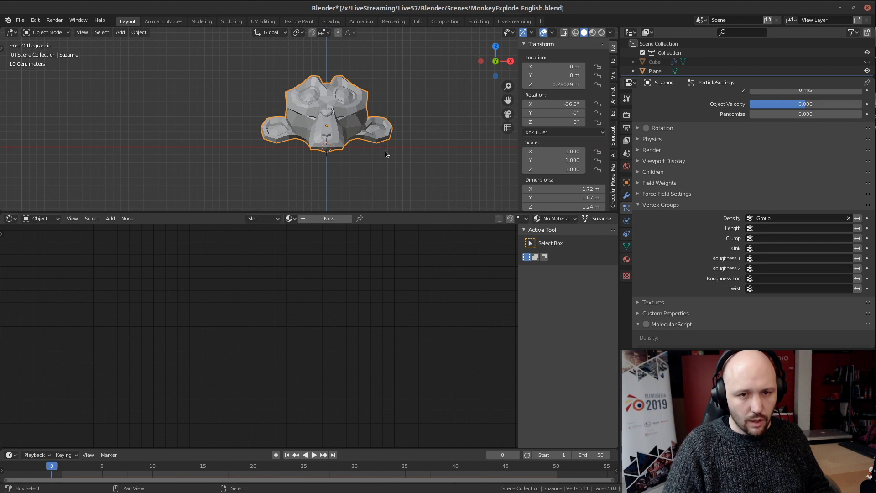
{"action": "scroll", "coordinate": [788, 170], "scroll_direction": "up", "scroll_amount": 10}
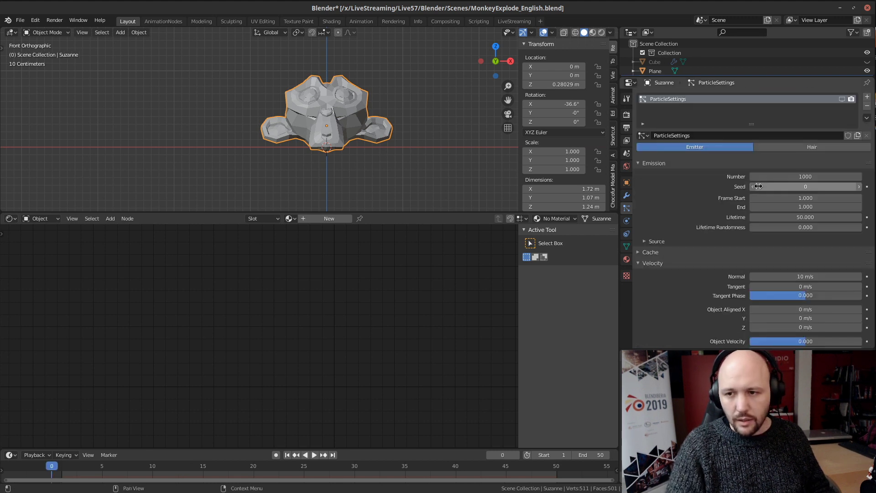
Step: Show the monkey head's particles in the viewport and replay the burst to check where they are emitted
{"action": "left_click", "coordinate": [842, 99]}
{"action": "key", "text": "space"}
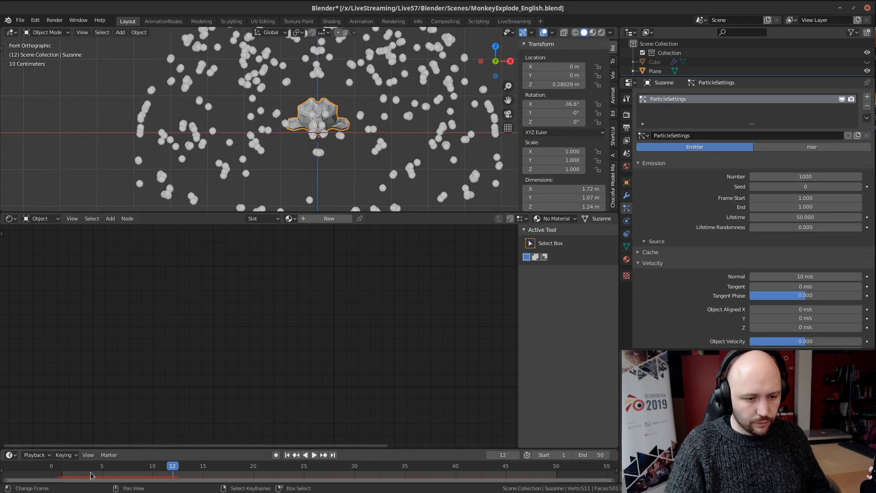
{"action": "mouse_move", "coordinate": [62, 471]}
{"action": "left_mouse_down"}
{"action": "mouse_move", "coordinate": [91, 471]}
{"action": "mouse_move", "coordinate": [55, 471]}
{"action": "left_mouse_up"}
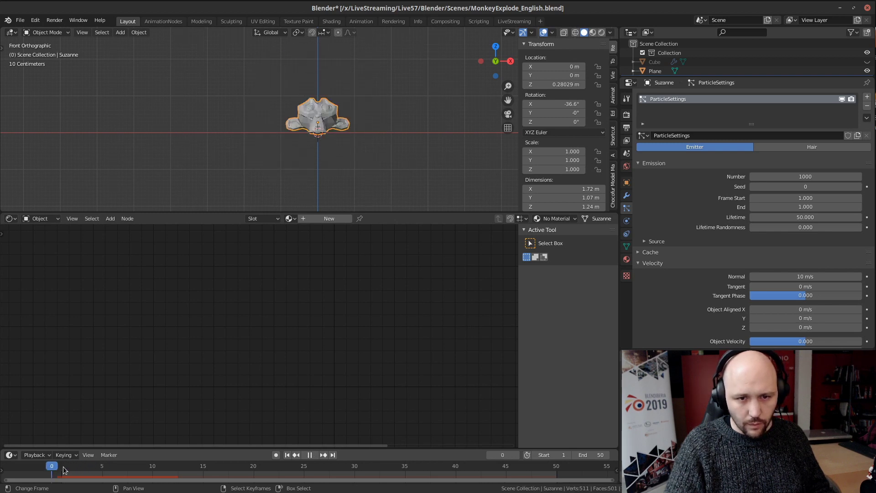
{"action": "key", "text": "space"}
{"action": "scroll", "coordinate": [221, 196], "scroll_direction": "up", "scroll_amount": 5}
{"action": "middle_click_drag", "start_coordinate": [221, 196], "coordinate": [296, 115]}
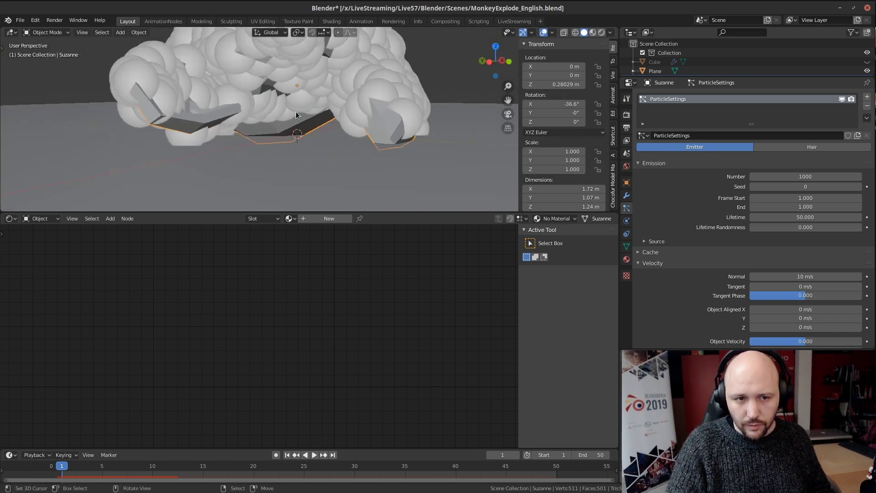
{"action": "scroll", "coordinate": [296, 114], "scroll_direction": "down", "scroll_amount": 4}
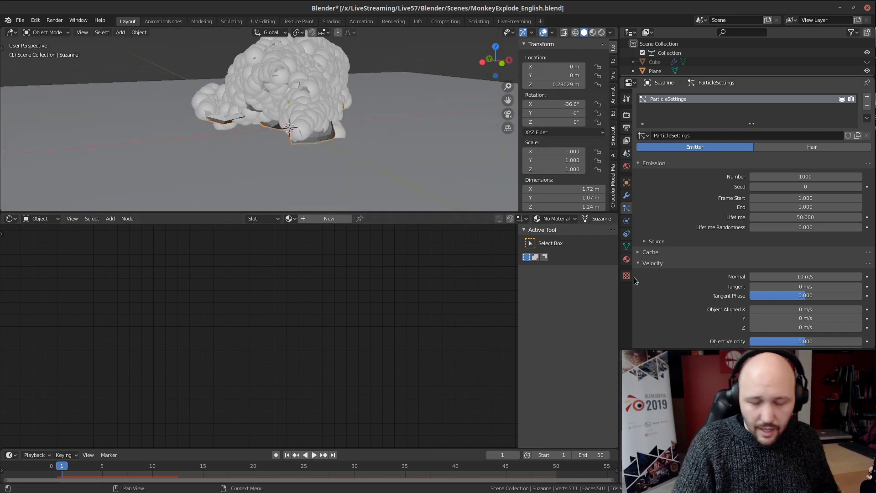
Step: Enable Collision physics on the ground plane
{"action": "left_click", "coordinate": [439, 135]}
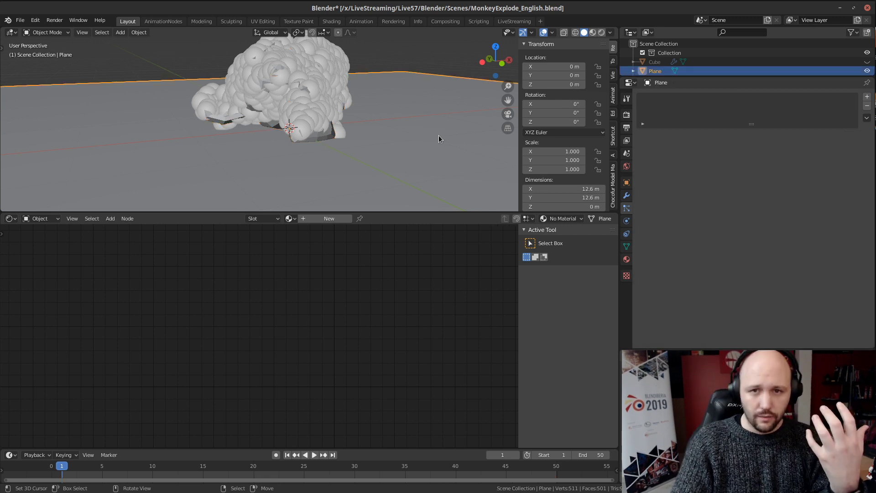
{"action": "left_click", "coordinate": [626, 222]}
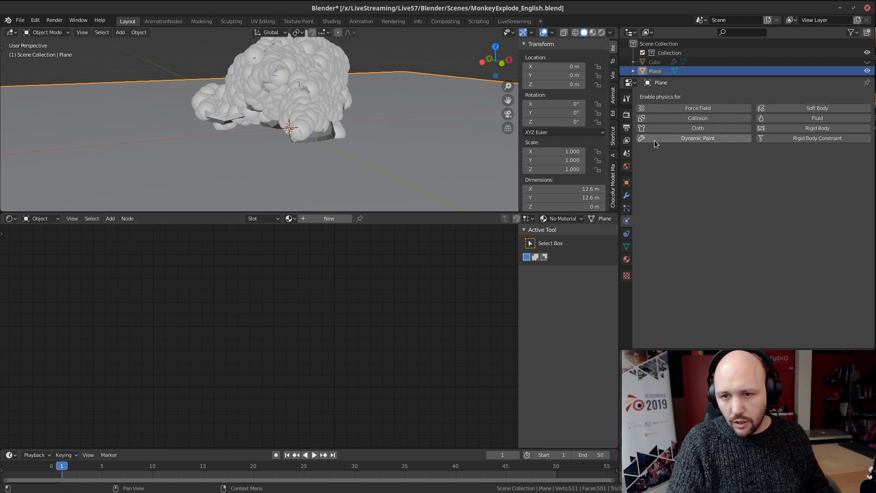
{"action": "left_click", "coordinate": [689, 119]}
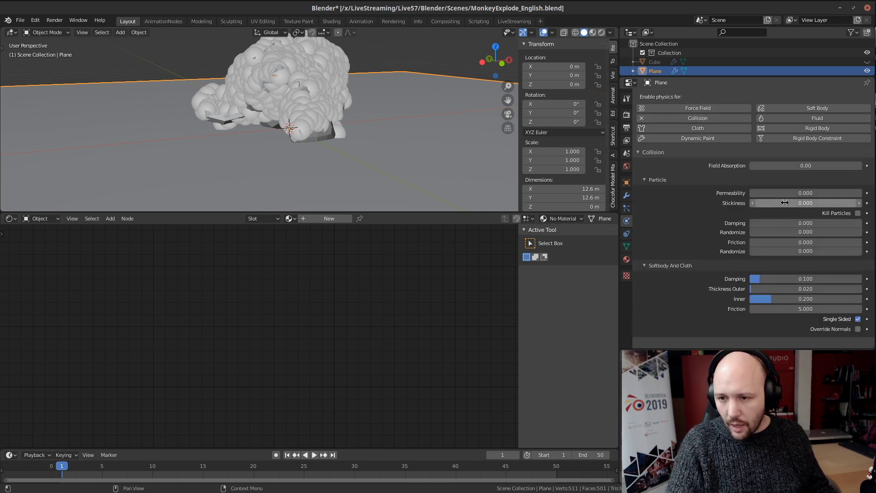
Step: Set the plane's particle Damping to 0.8 with Randomize 0.2, and Friction to 0.8 with Randomize 0.1
{"action": "left_click", "coordinate": [784, 223]}
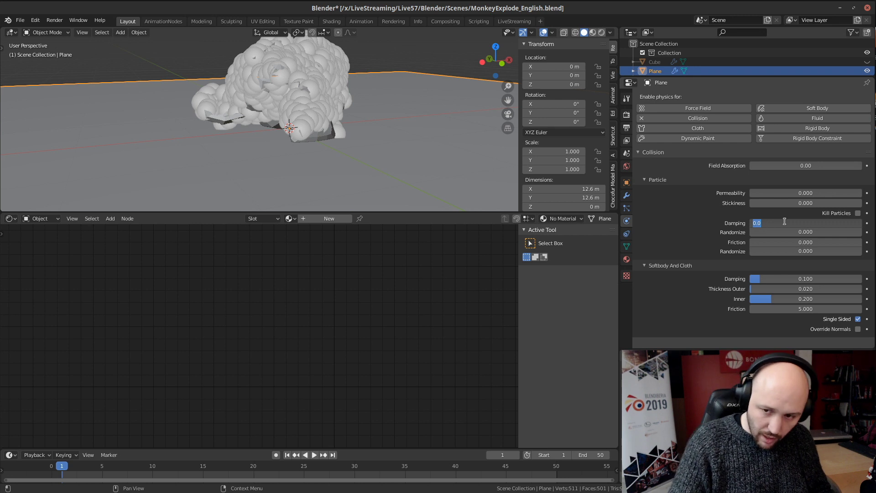
{"action": "type", "text": ".8"}
{"action": "key", "text": "Tab"}
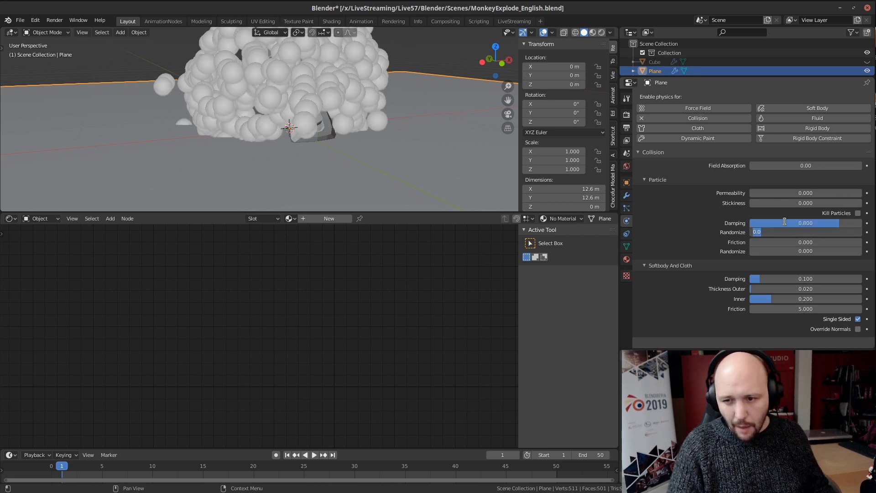
{"action": "type", "text": ".2"}
{"action": "key", "text": "Return"}
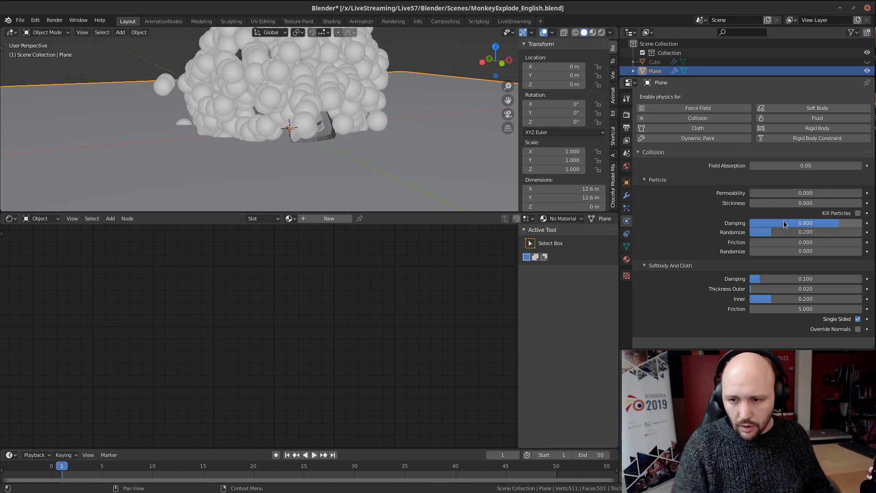
{"action": "left_click", "coordinate": [799, 242]}
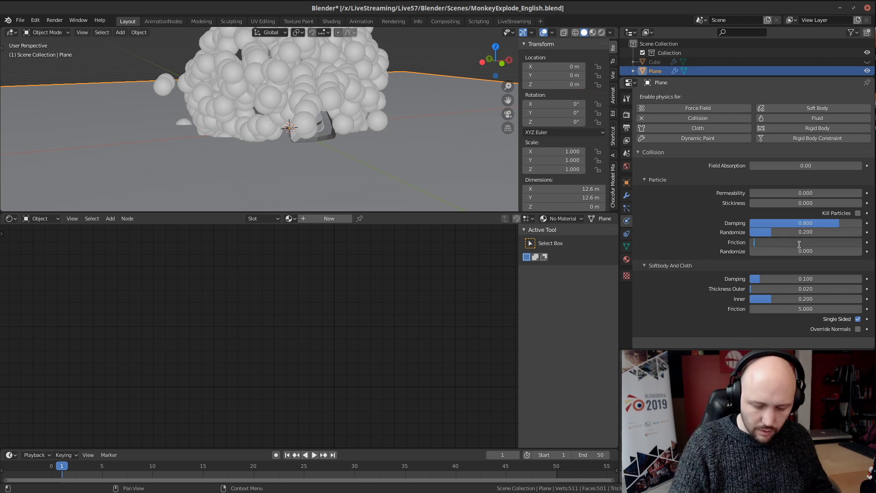
{"action": "key", "text": "Tab"}
{"action": "type", "text": ".1"}
{"action": "key", "text": "Return"}
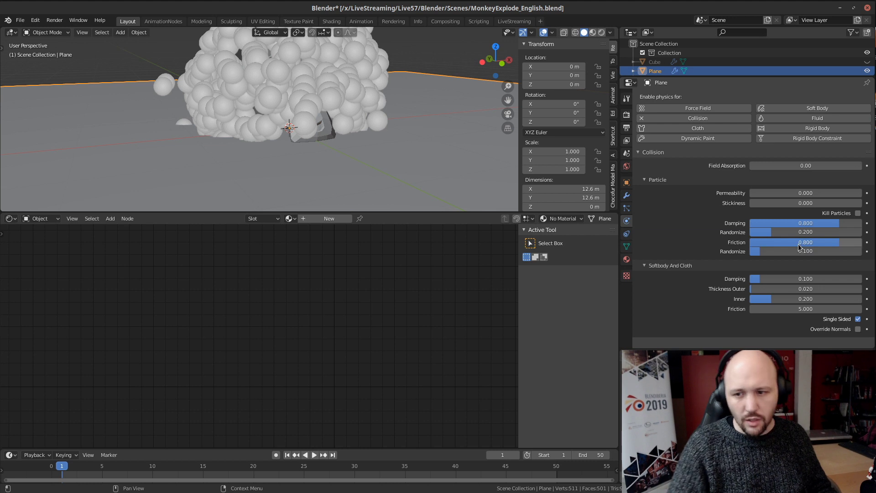
Step: Play back the burst over the whole plane to examine the particle collisions, and return to the first frame
{"action": "scroll", "coordinate": [321, 143], "scroll_direction": "down", "scroll_amount": 6}
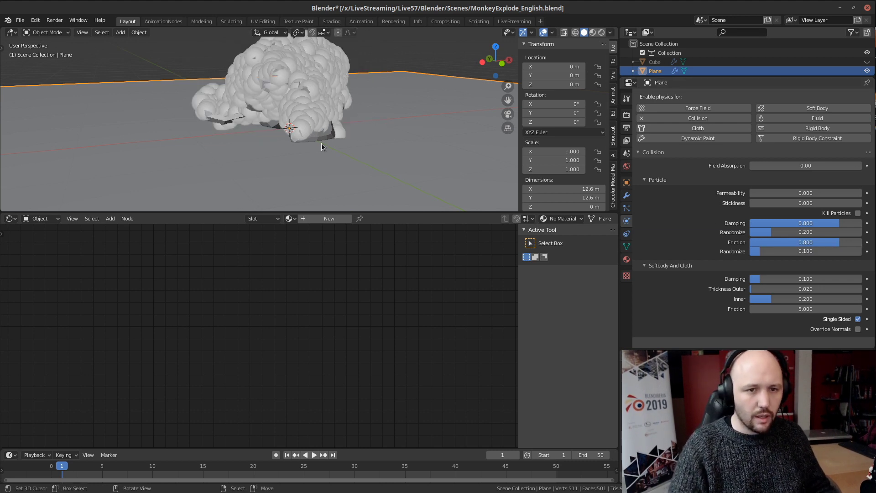
{"action": "middle_click_drag", "start_coordinate": [321, 143], "coordinate": [289, 114]}
{"action": "key", "text": "space"}
{"action": "key", "text": "space"}
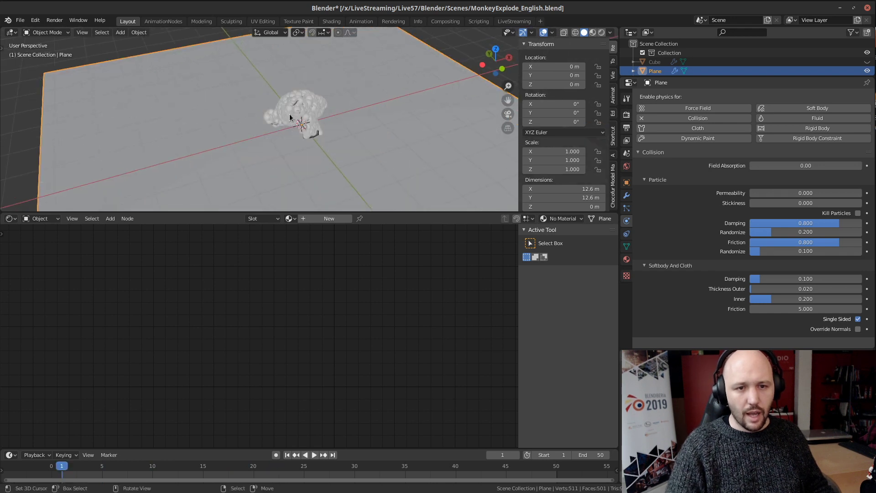
{"action": "scroll", "coordinate": [292, 128], "scroll_direction": "down", "scroll_amount": 4}
{"action": "scroll", "coordinate": [283, 131], "scroll_direction": "down", "scroll_amount": 4}
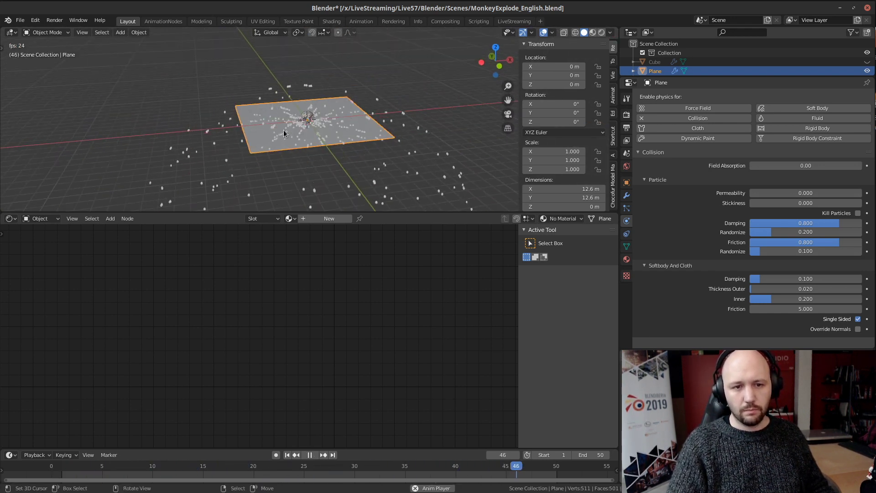
{"action": "key", "text": "space"}
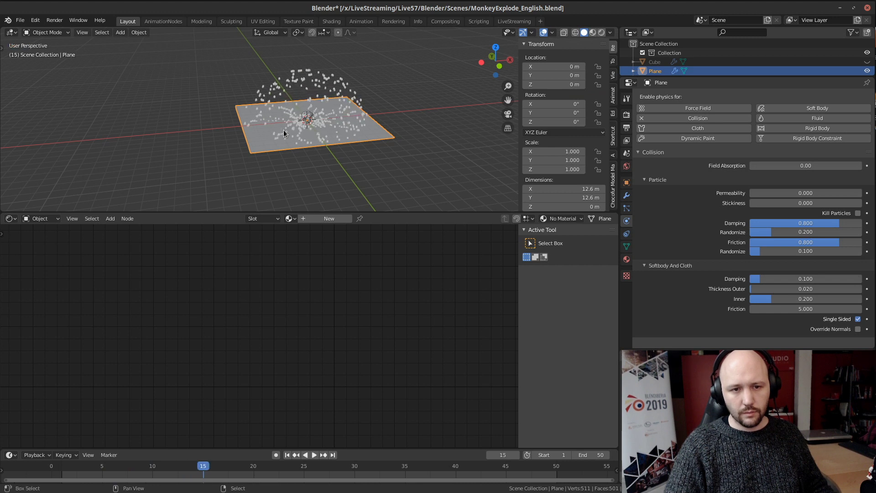
{"action": "key", "text": "shift+Left"}
{"action": "key", "text": "space"}
{"action": "key", "text": "space"}
{"action": "key", "text": "shift+Left"}
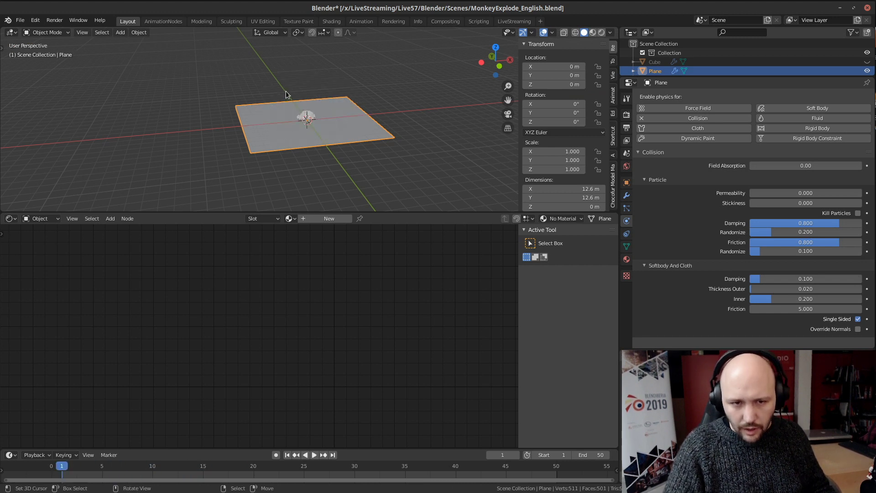
Step: Select the monkey head and set its particles' Normal velocity to 20 m/s
{"action": "scroll", "coordinate": [321, 147], "scroll_direction": "up", "scroll_amount": 6}
{"action": "left_click", "coordinate": [302, 99]}
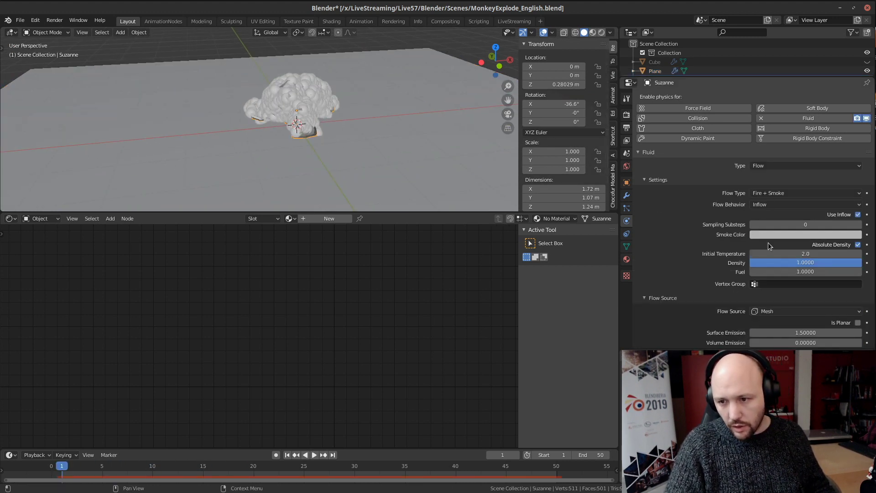
{"action": "left_click", "coordinate": [628, 208]}
{"action": "scroll", "coordinate": [793, 204], "scroll_direction": "down", "scroll_amount": 5}
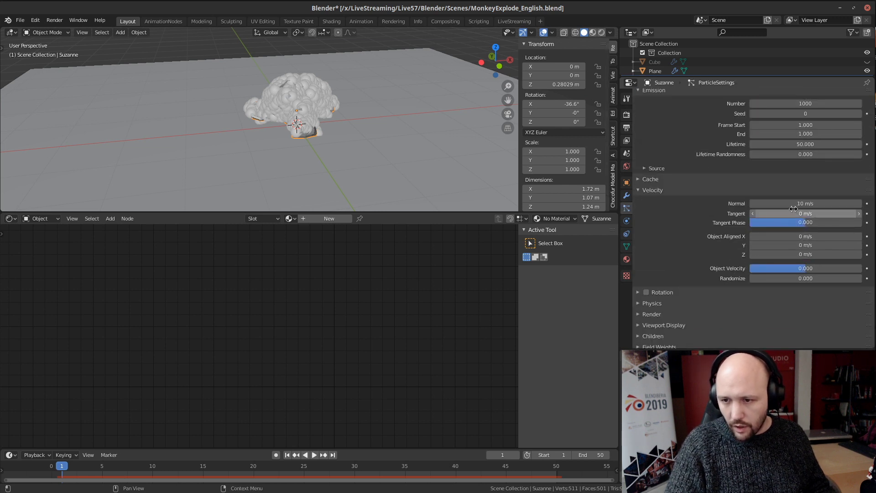
{"action": "left_click", "coordinate": [794, 204]}
{"action": "type", "text": "20"}
{"action": "key", "text": "Return"}
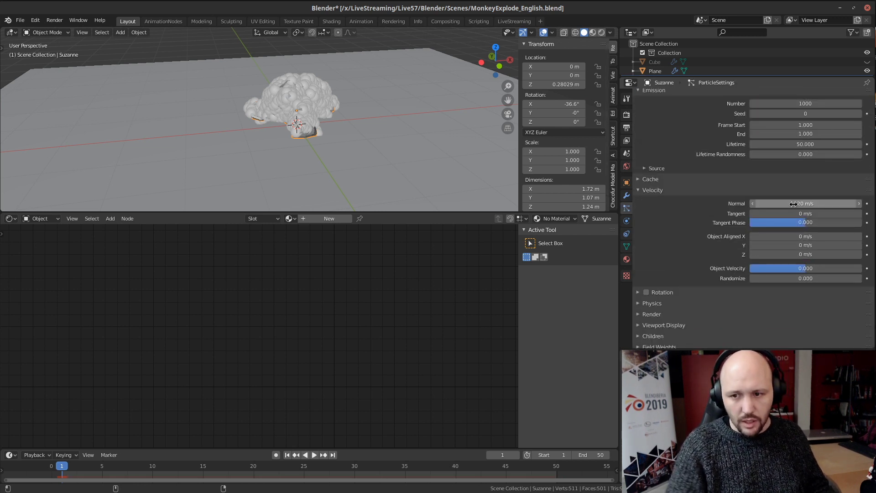
Step: Replay the burst, examine it frame by frame in front view and return to the first frame
{"action": "key", "text": "space"}
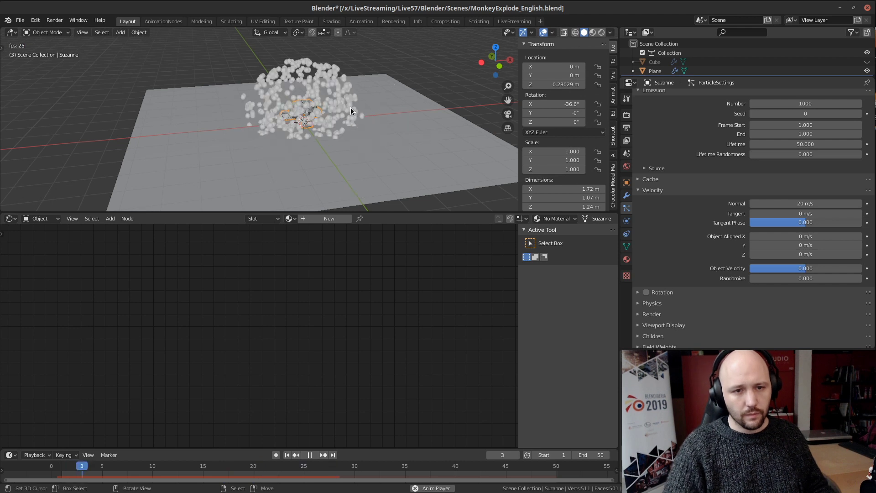
{"action": "key", "text": "Escape"}
{"action": "key", "text": "space"}
{"action": "key", "text": "space"}
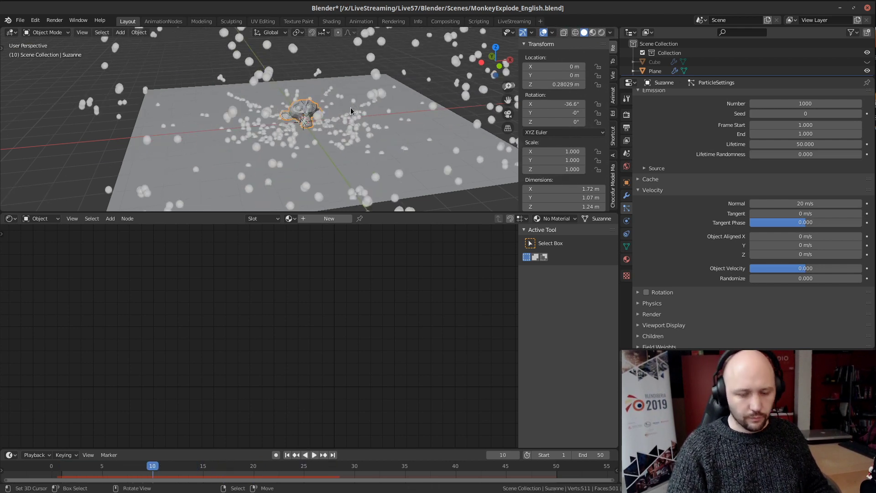
{"action": "key", "text": "KP_1"}
{"action": "key", "text": "shift+Left"}
{"action": "key", "text": "Right"}
{"action": "key", "text": "Right"}
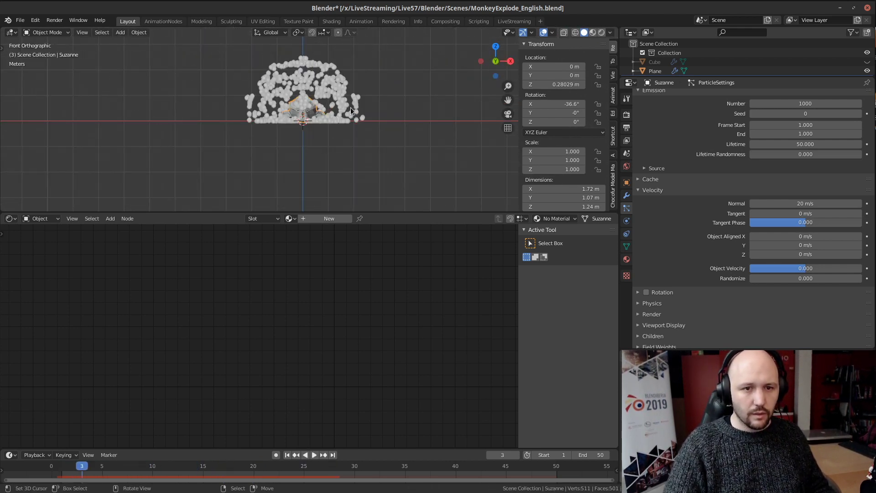
{"action": "key", "text": "Right"}
{"action": "key", "text": "Right"}
{"action": "key", "text": "Right"}
{"action": "key", "text": "Right"}
{"action": "key", "text": "Right"}
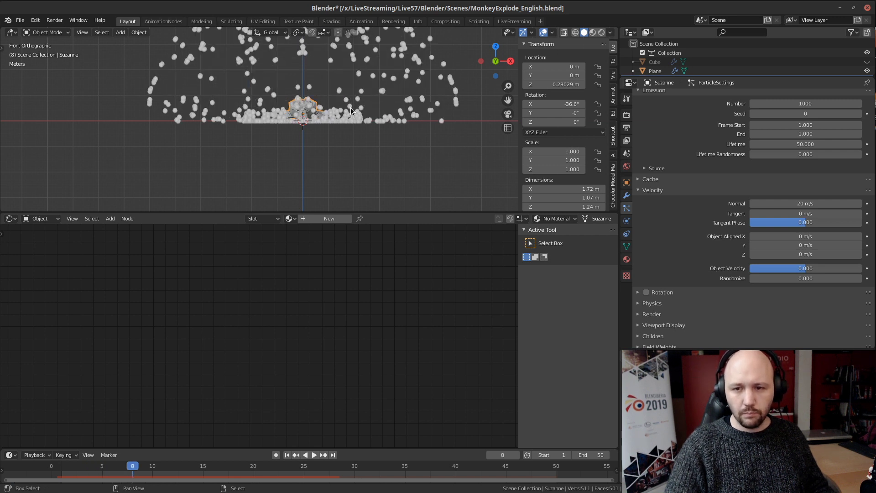
{"action": "key", "text": "shift+Left"}
Step: Set the particles' Normal velocity to 30 m/s and review the burst in front and perspective views
{"action": "left_click", "coordinate": [802, 204]}
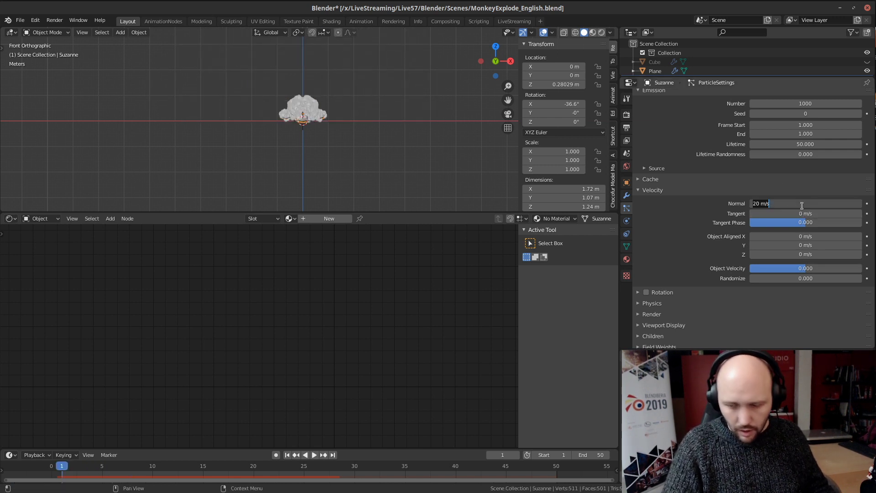
{"action": "type", "text": "30"}
{"action": "key", "text": "Return"}
{"action": "key", "text": "Right"}
{"action": "key", "text": "Right"}
{"action": "key", "text": "Right"}
{"action": "key", "text": "Right"}
{"action": "key", "text": "Right"}
{"action": "key", "text": "Right"}
{"action": "key", "text": "Right"}
{"action": "key", "text": "Right"}
{"action": "key", "text": "Right"}
{"action": "key", "text": "Right"}
{"action": "key", "text": "Right"}
{"action": "key", "text": "Right"}
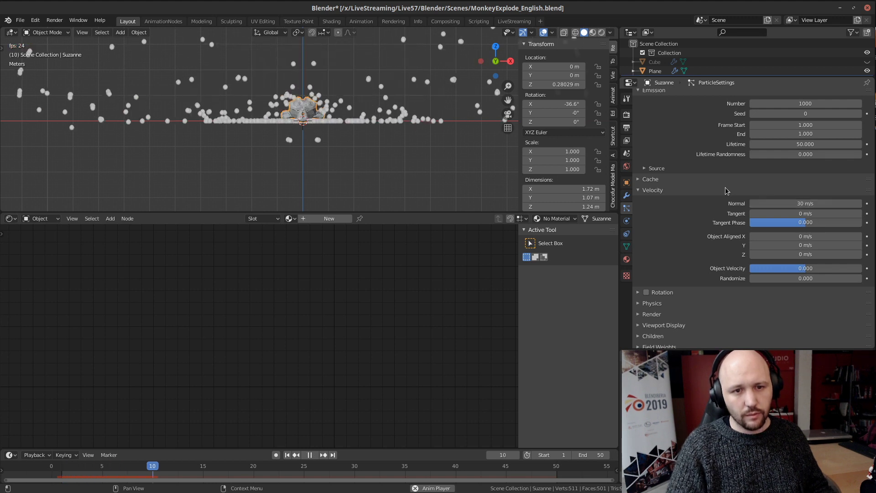
{"action": "key", "text": "shift+Left"}
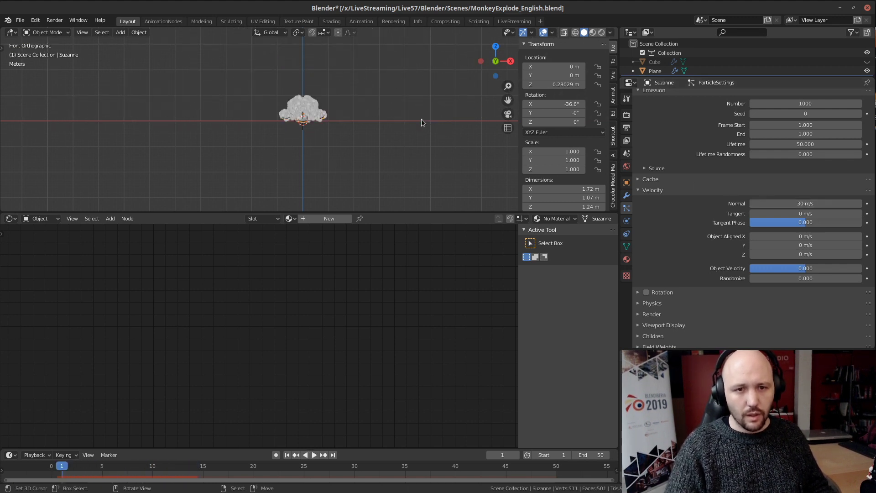
{"action": "scroll", "coordinate": [340, 110], "scroll_direction": "up", "scroll_amount": 3}
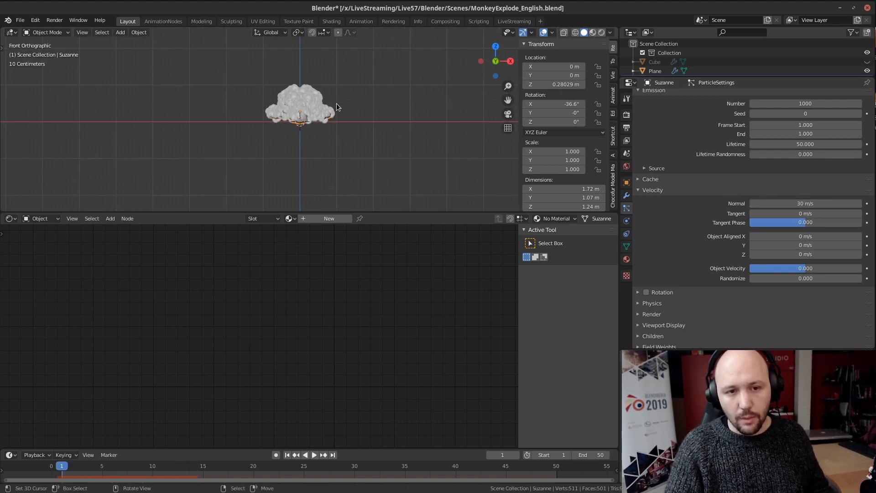
{"action": "middle_click_drag", "start_coordinate": [451, 141], "coordinate": [363, 117]}
{"action": "key", "text": "space"}
{"action": "key", "text": "Escape"}
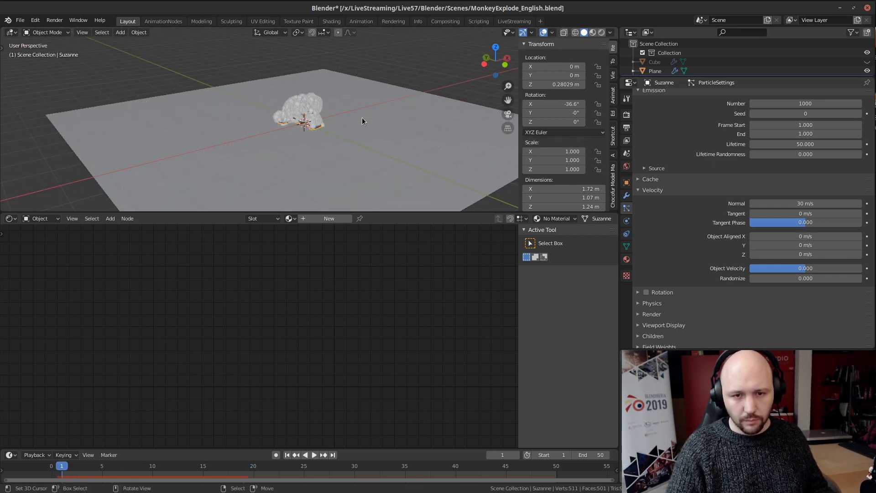
Step: Set the particle Lifetime to 10 frames and play the burst
{"action": "scroll", "coordinate": [708, 183], "scroll_direction": "up", "scroll_amount": 3}
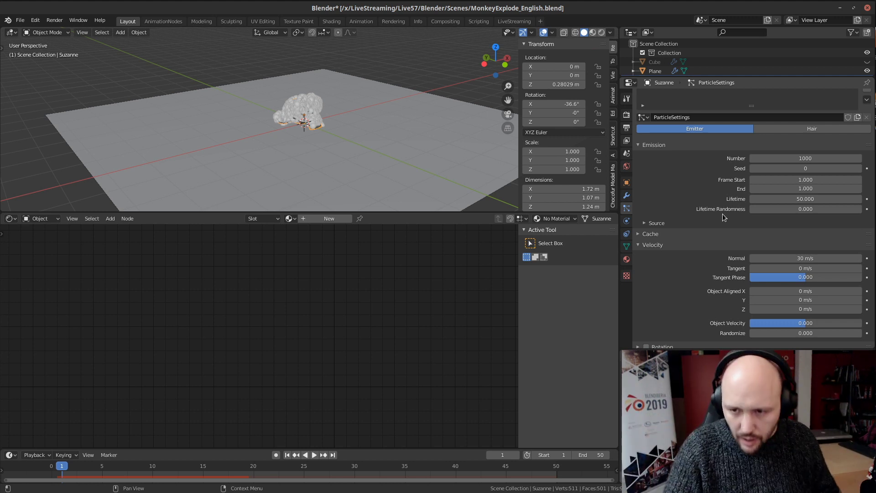
{"action": "left_click", "coordinate": [810, 201]}
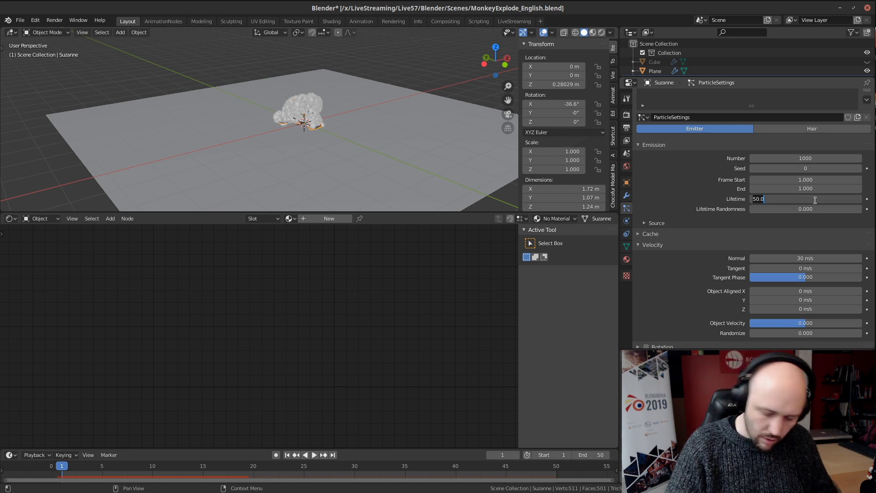
{"action": "type", "text": "10"}
{"action": "key", "text": "Return"}
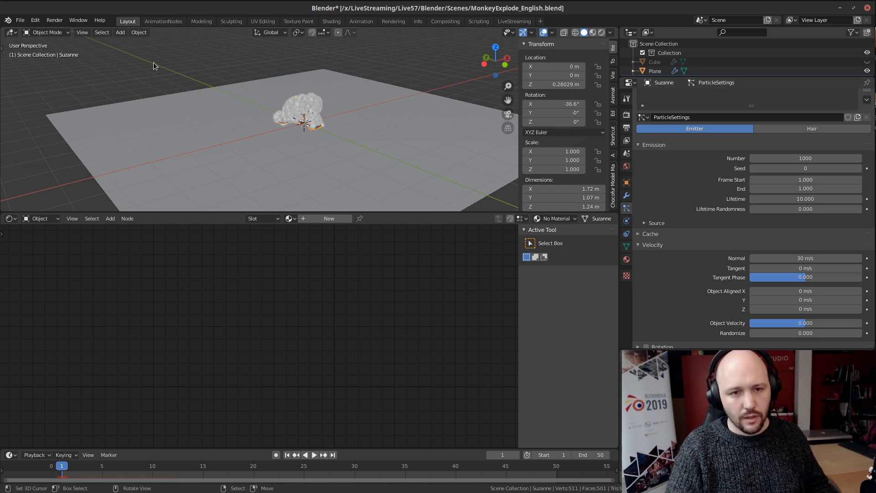
{"action": "key", "text": "space"}
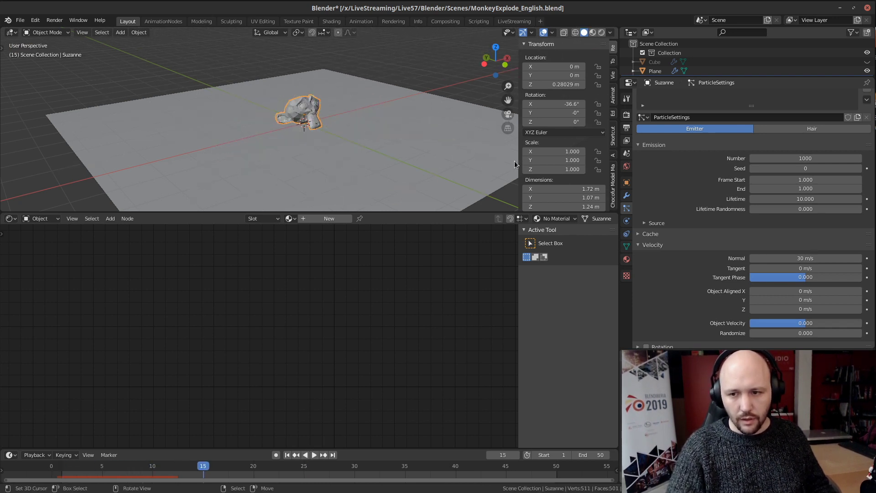
Step: Set the particle Lifetime to 6 frames and go back to the first frame
{"action": "left_click", "coordinate": [833, 200]}
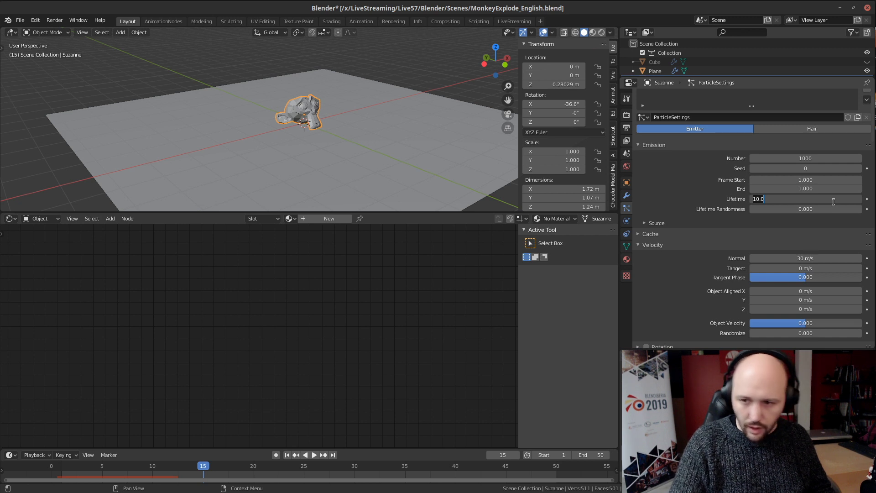
{"action": "type", "text": "6"}
{"action": "key", "text": "Return"}
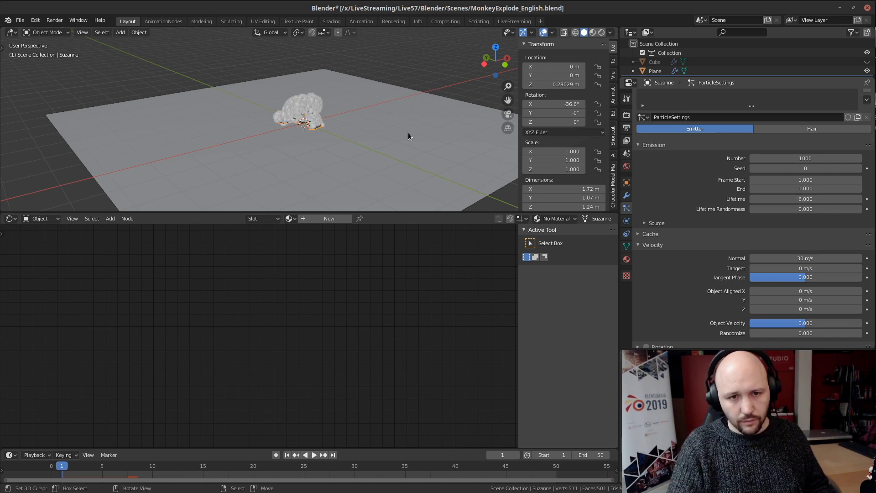
Step: Set the particle Lifetime to 8 frames
{"action": "left_click", "coordinate": [788, 199]}
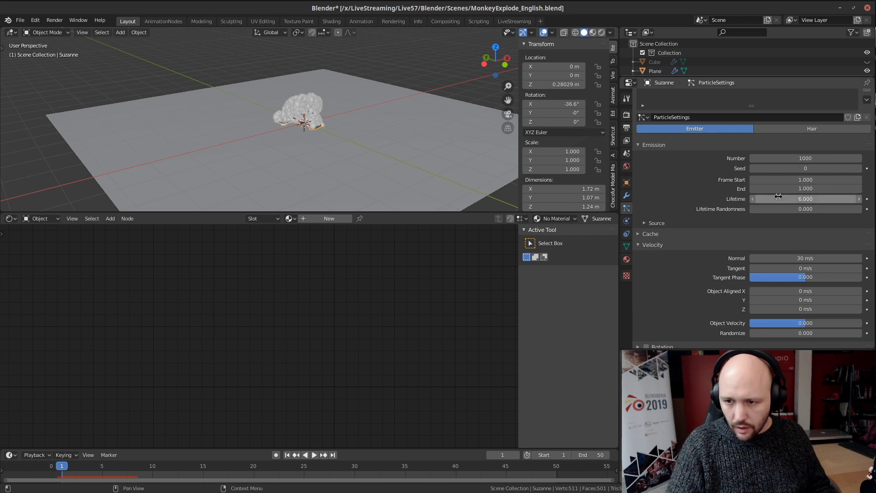
{"action": "left_click", "coordinate": [807, 199]}
{"action": "type", "text": "10"}
{"action": "key", "text": "Return"}
{"action": "left_click", "coordinate": [817, 198]}
{"action": "type", "text": "8"}
{"action": "key", "text": "Return"}
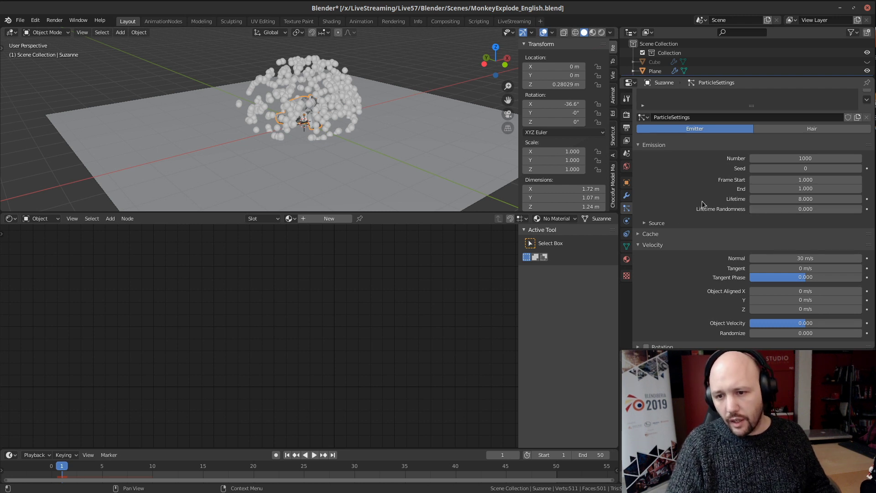
Step: Set the particle Lifetime Randomness to 1 and play the burst
{"action": "left_click", "coordinate": [806, 209]}
{"action": "type", "text": "1"}
{"action": "key", "text": "Return"}
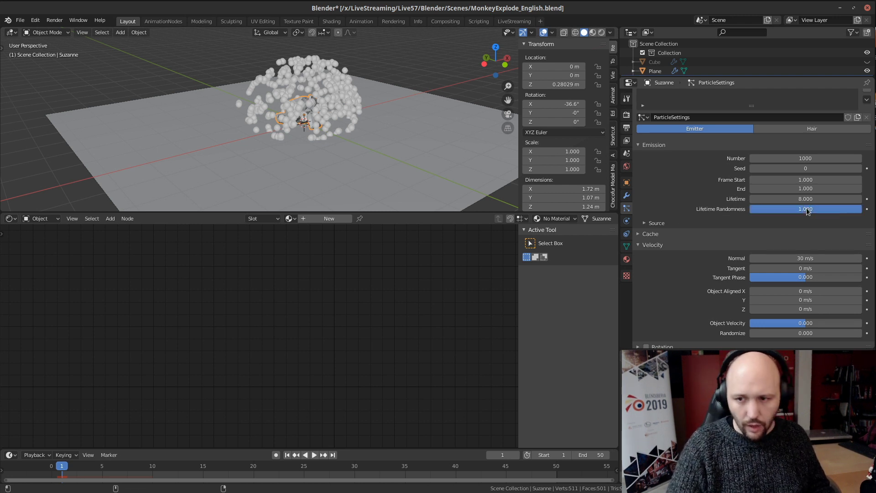
{"action": "key", "text": "space"}
{"action": "key", "text": "space"}
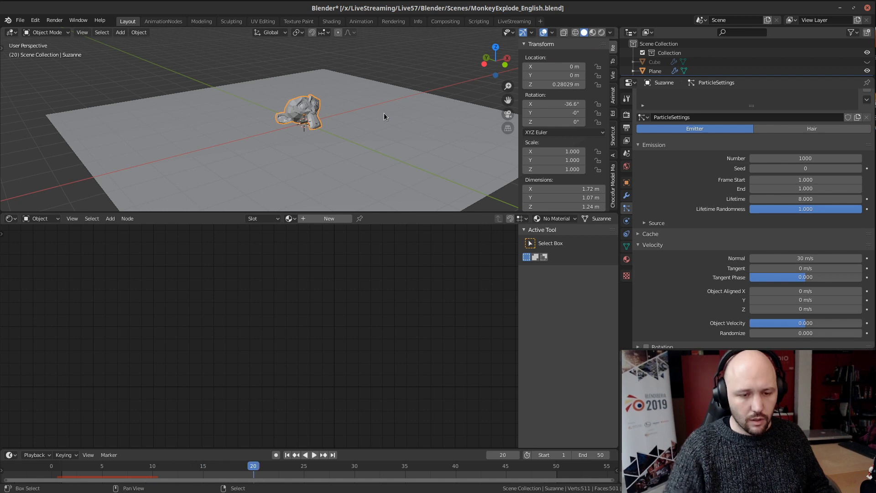
Step: Replay the randomized burst several times from the first frame to judge its timing, and return to frame 1
{"action": "key", "text": "shift+Left"}
{"action": "key", "text": "space"}
{"action": "key", "text": "space"}
{"action": "key", "text": "shift+Left"}
{"action": "key", "text": "space"}
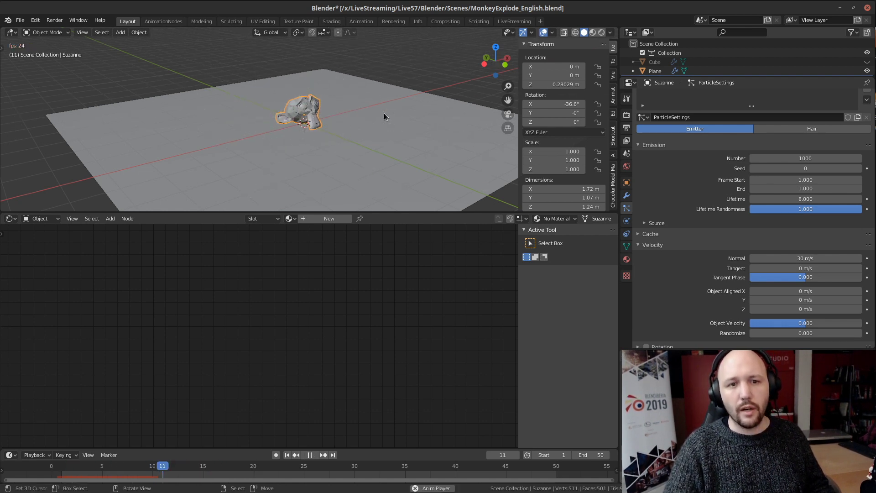
{"action": "key", "text": "space"}
{"action": "key", "text": "shift+Left"}
{"action": "key", "text": "space"}
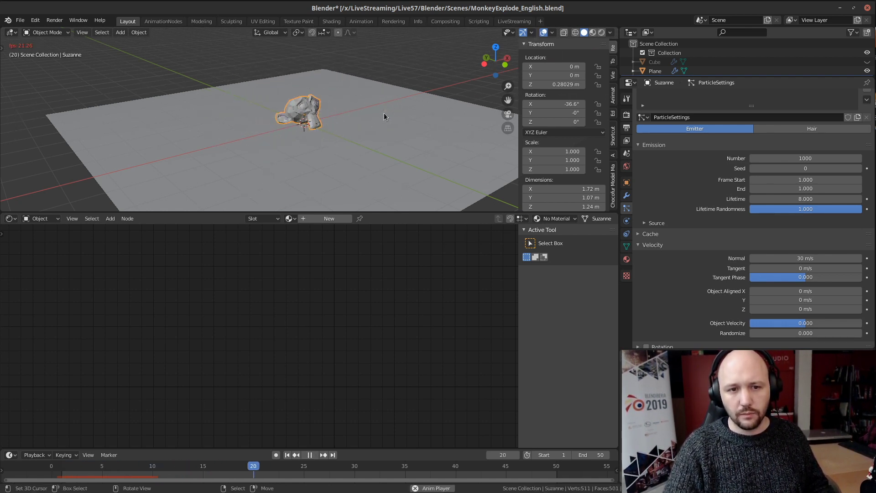
{"action": "key", "text": "shift+Left"}
{"action": "key", "text": "space"}
{"action": "key", "text": "shift+Left"}
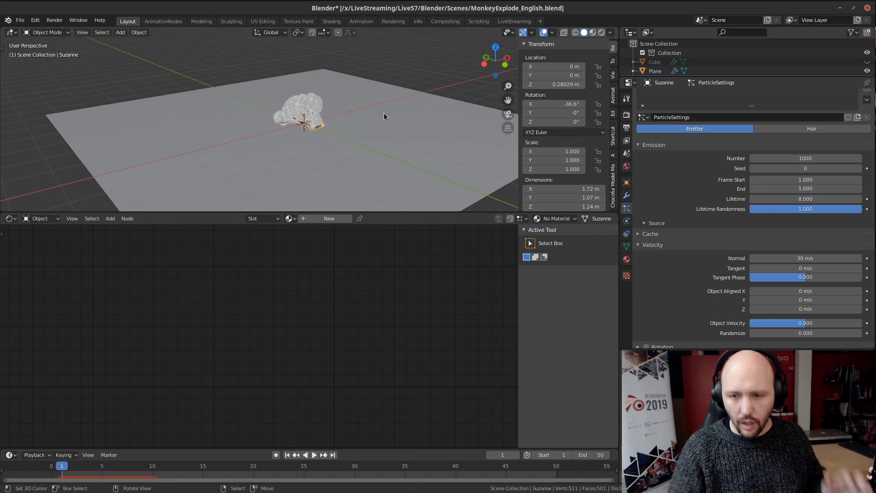
{"action": "left_click", "coordinate": [680, 224]}
{"action": "left_click", "coordinate": [680, 223]}
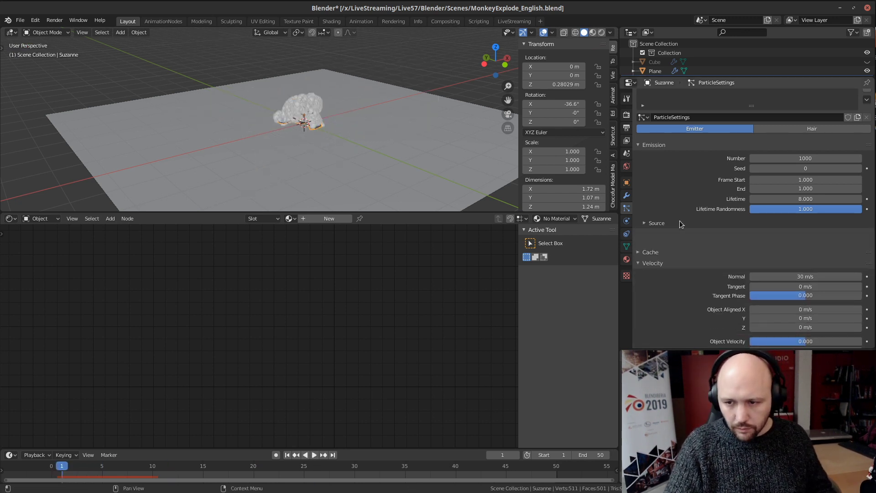
{"action": "left_click", "coordinate": [681, 223]}
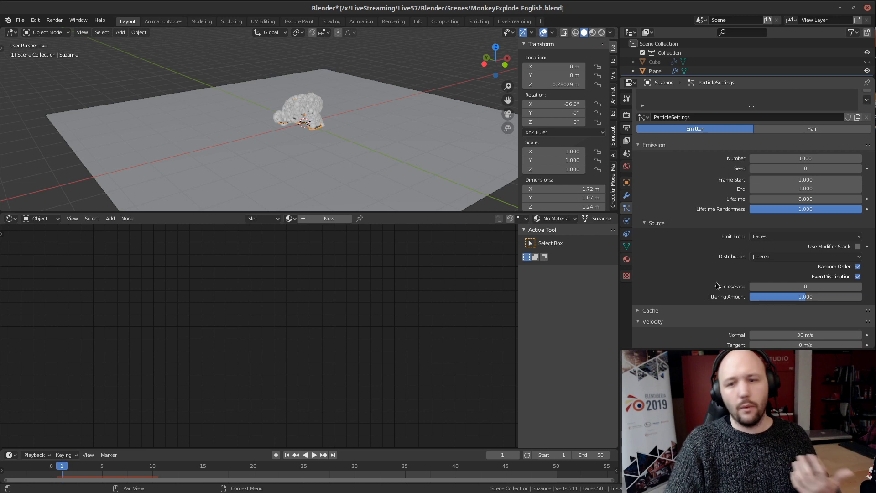
{"action": "left_click", "coordinate": [669, 228]}
Step: Set the particle Number to 20 and play the burst
{"action": "scroll", "coordinate": [680, 215], "scroll_direction": "up", "scroll_amount": 1}
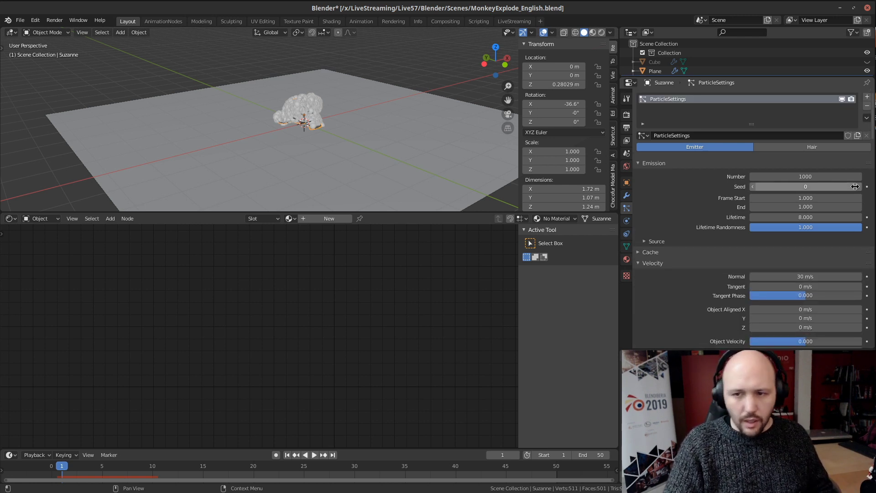
{"action": "left_click", "coordinate": [808, 178]}
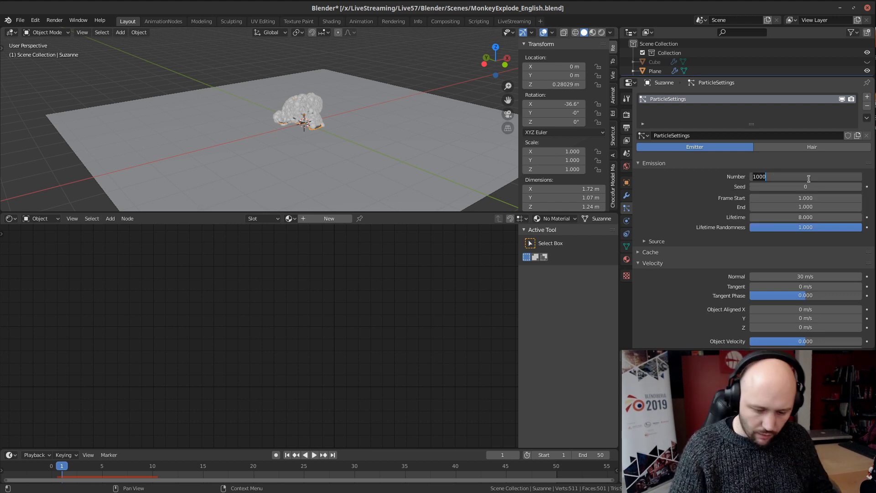
{"action": "type", "text": "200"}
{"action": "key", "text": "Return"}
{"action": "key", "text": "space"}
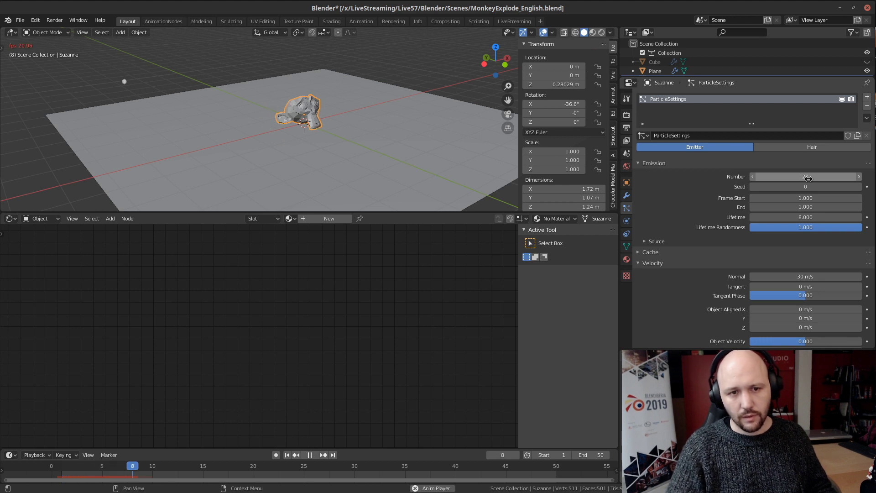
Step: Replay the reduced burst repeatedly, also from a wider and lower viewpoint, and return to the first frame
{"action": "key", "text": "space"}
{"action": "key", "text": "shift+Left"}
{"action": "key", "text": "space"}
{"action": "key", "text": "space"}
{"action": "key", "text": "shift+Left"}
{"action": "key", "text": "space"}
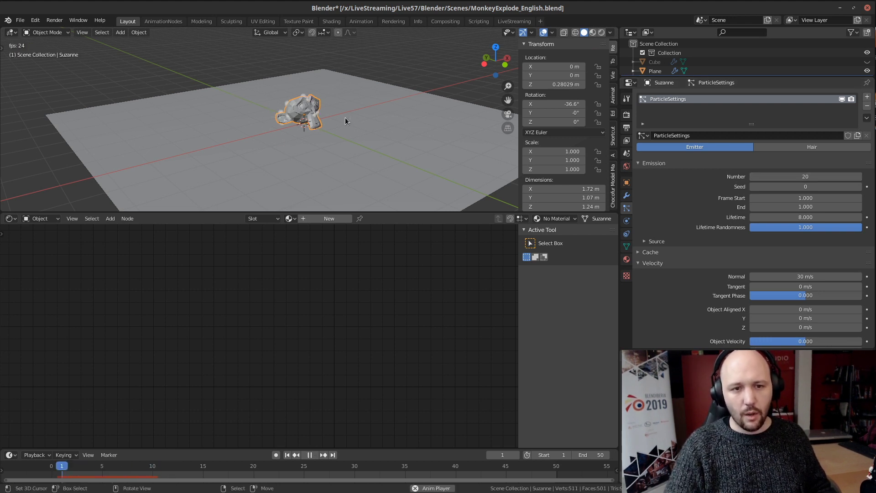
{"action": "key", "text": "space"}
{"action": "key", "text": "shift+Left"}
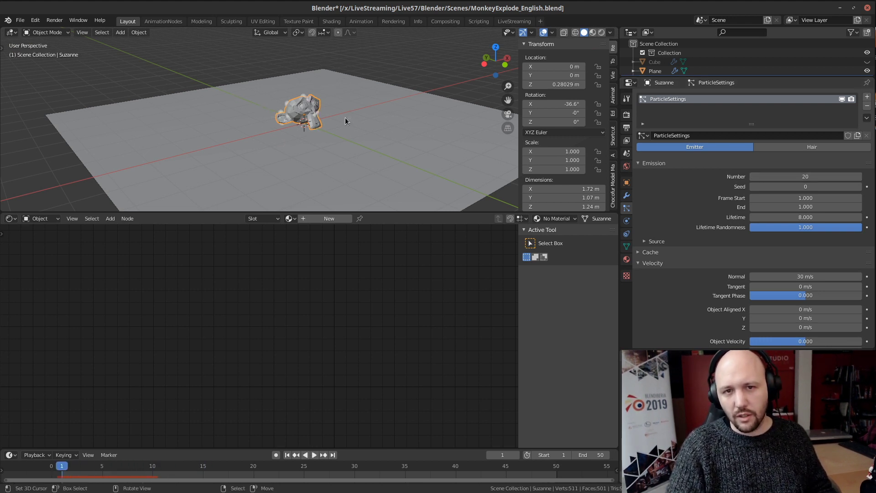
{"action": "scroll", "coordinate": [345, 118], "scroll_direction": "down", "scroll_amount": 3}
{"action": "middle_click_drag", "start_coordinate": [345, 118], "coordinate": [297, 107]}
{"action": "key", "text": "space"}
{"action": "key", "text": "space"}
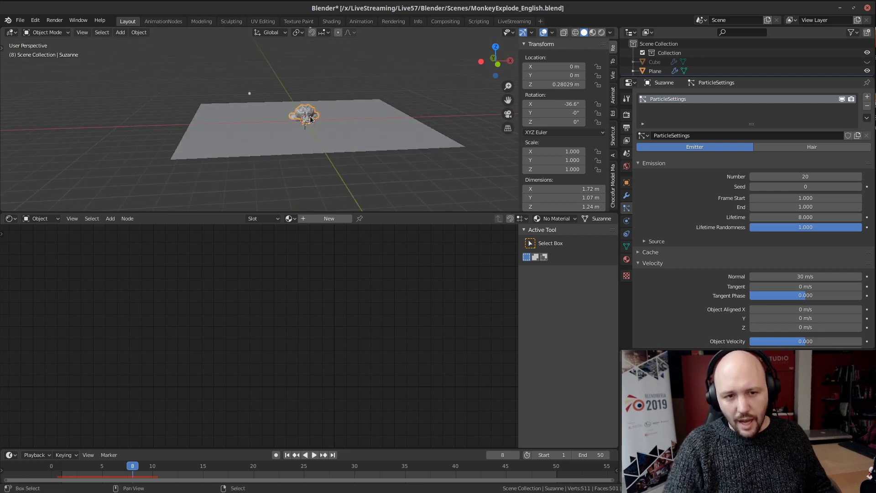
{"action": "key", "text": "shift+Left"}
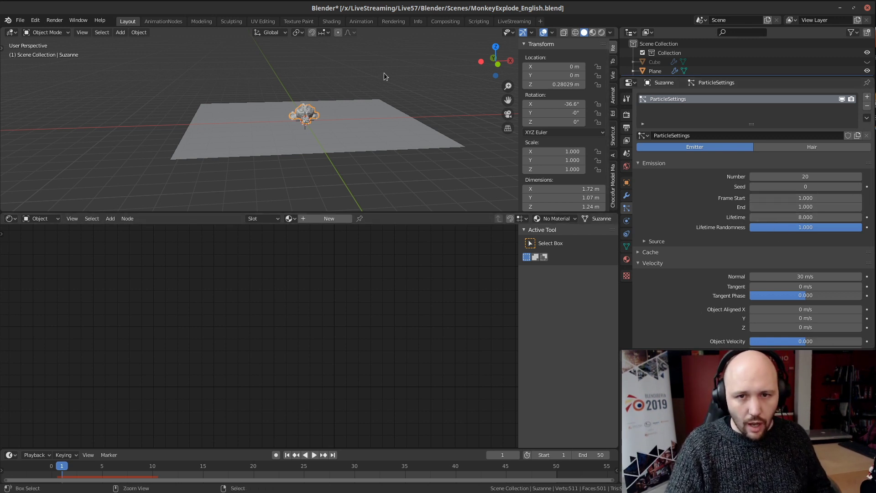
Step: Save the file and bake the monkey head's particle cache
{"action": "key", "text": "ctrl+s"}
{"action": "scroll", "coordinate": [660, 121], "scroll_direction": "down", "scroll_amount": 6}
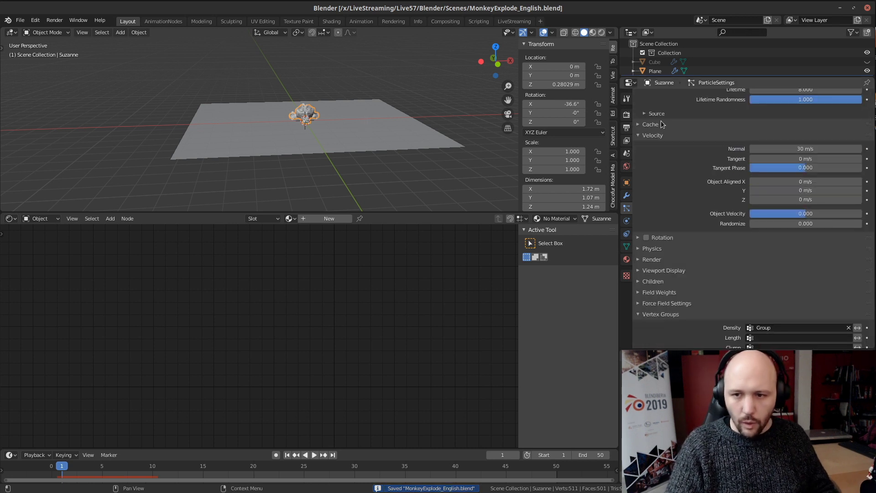
{"action": "left_click", "coordinate": [661, 121]}
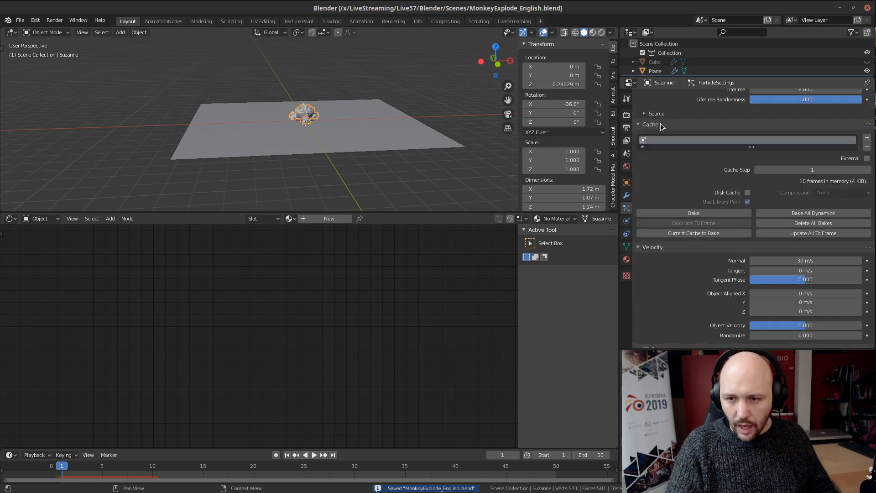
{"action": "left_click", "coordinate": [700, 215]}
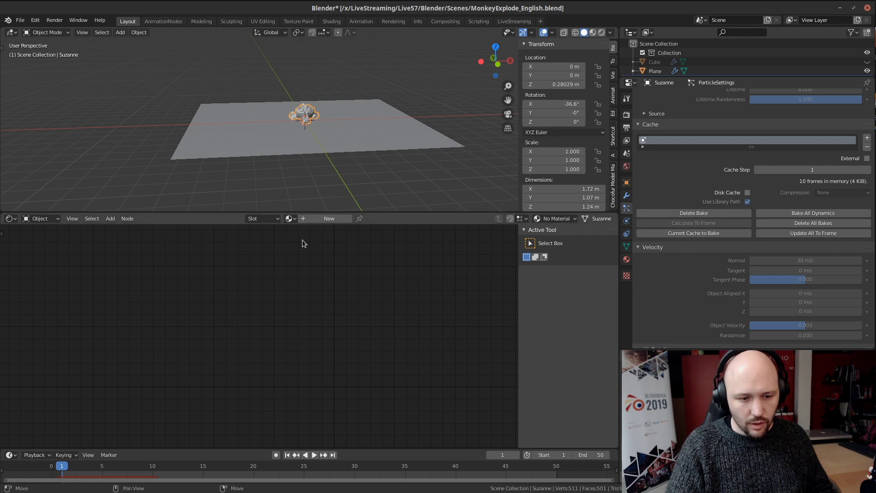
{"action": "left_click", "coordinate": [705, 212]}
{"action": "left_click", "coordinate": [705, 212]}
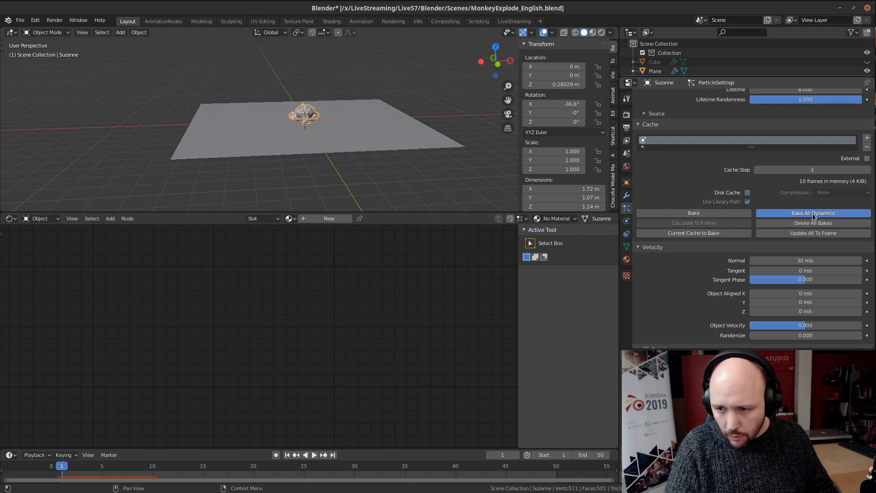
Step: Review the baked particle burst along the timeline and return to the first frame
{"action": "key", "text": "space"}
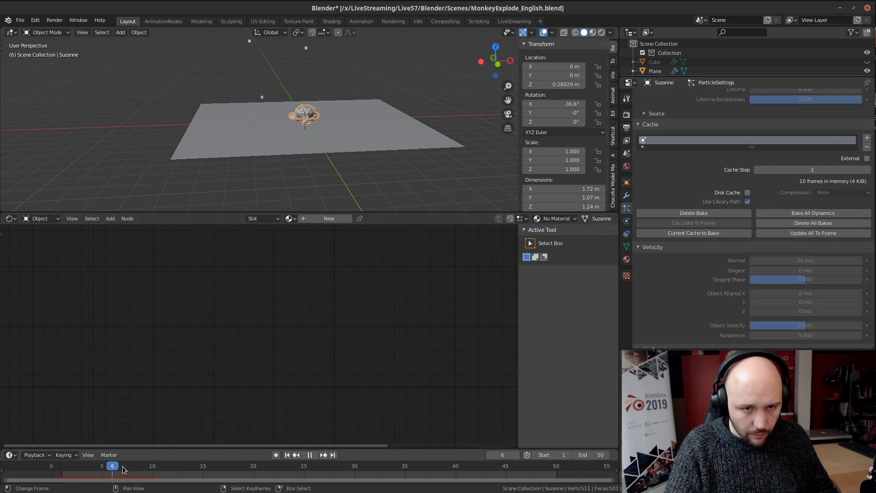
{"action": "left_click_drag", "start_coordinate": [215, 472], "coordinate": [156, 472]}
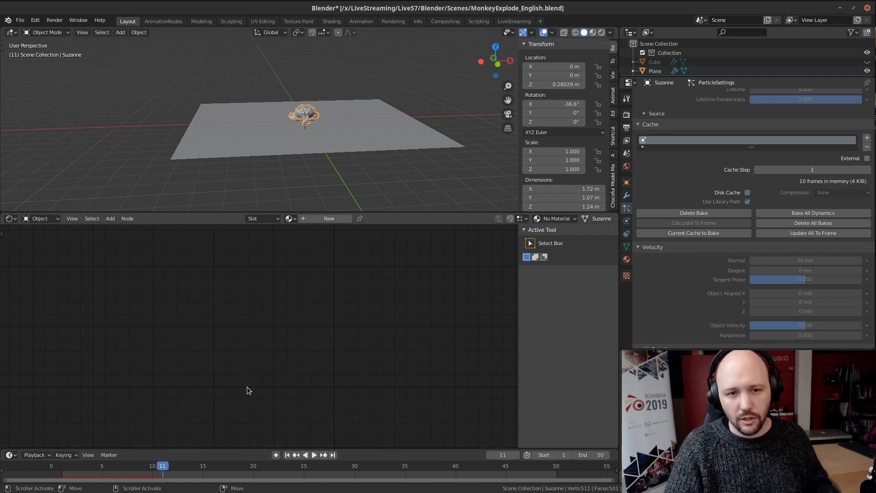
{"action": "scroll", "coordinate": [368, 111], "scroll_direction": "up", "scroll_amount": 3}
{"action": "middle_click_drag", "start_coordinate": [367, 110], "coordinate": [374, 122]}
{"action": "key", "text": "shift+Left"}
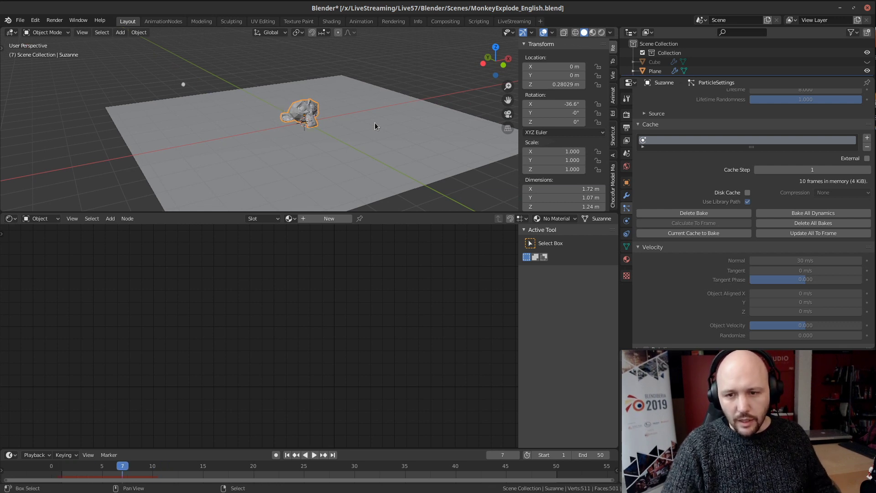
Step: Open Suzanne's fluid physics settings and unhide the Cube smoke domain
{"action": "left_click", "coordinate": [627, 220]}
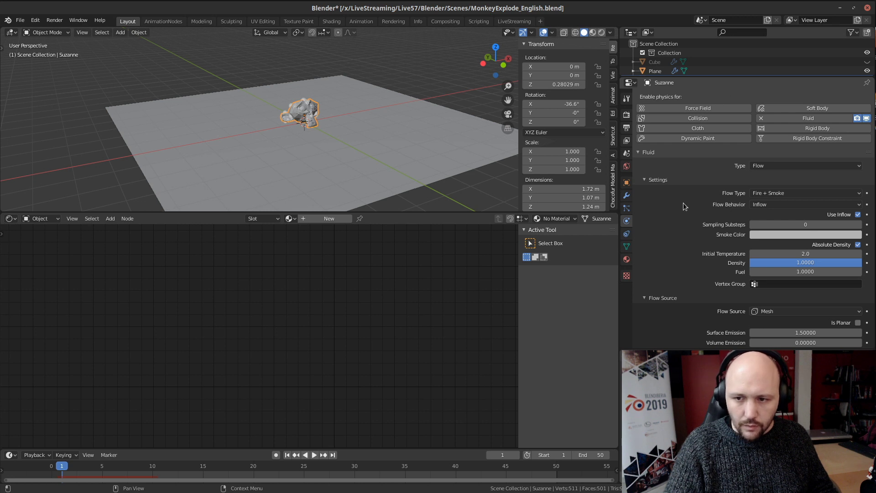
{"action": "scroll", "coordinate": [668, 209], "scroll_direction": "down", "scroll_amount": 3}
{"action": "scroll", "coordinate": [693, 178], "scroll_direction": "up", "scroll_amount": 3}
{"action": "left_click", "coordinate": [867, 62]}
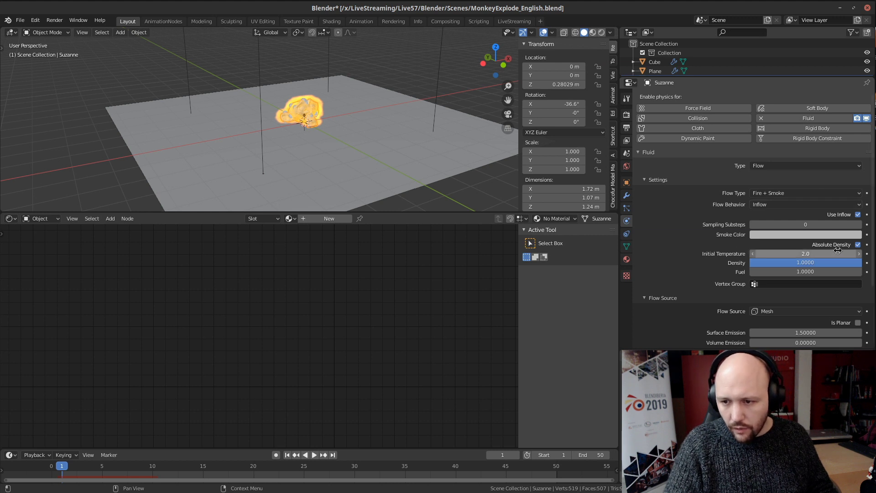
Step: Set Suzanne's Flow Source to Particle System and assign ParticleSettings as its particle system
{"action": "scroll", "coordinate": [739, 229], "scroll_direction": "down", "scroll_amount": 4}
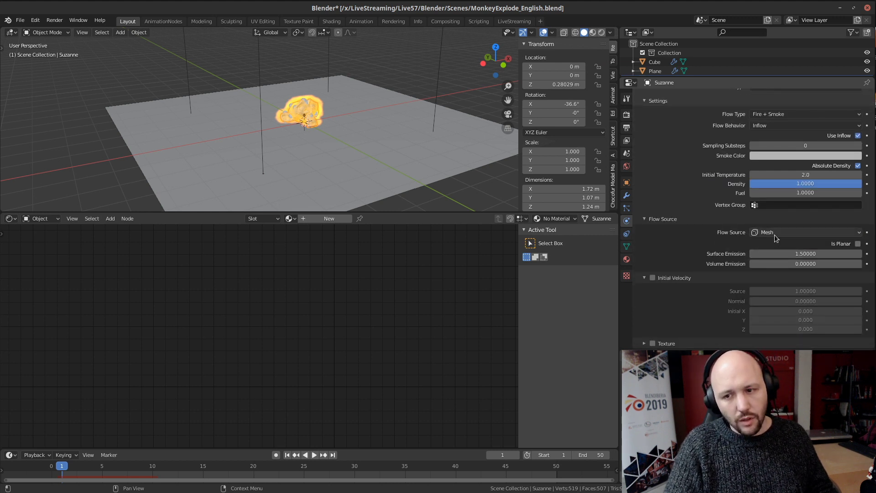
{"action": "left_click", "coordinate": [793, 232]}
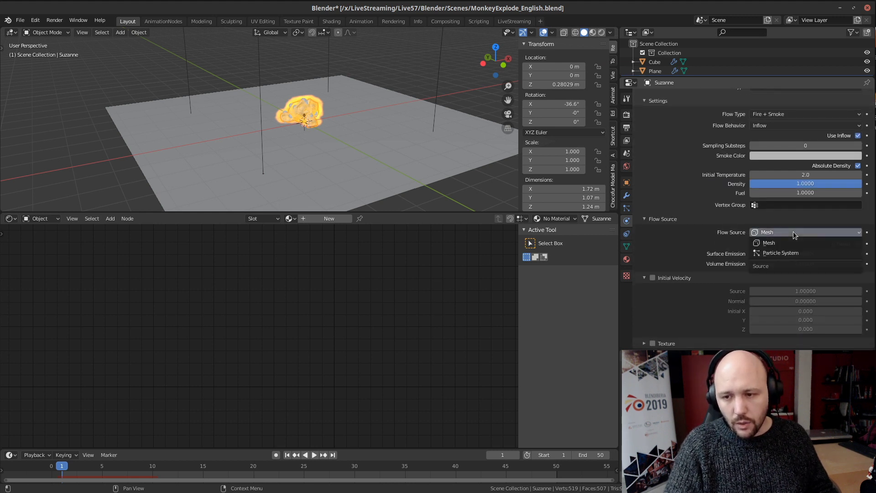
{"action": "left_click", "coordinate": [782, 253]}
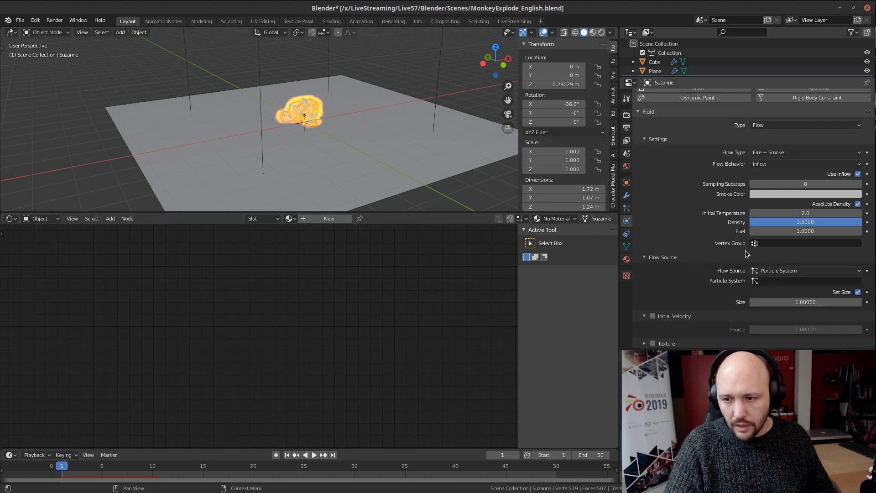
{"action": "left_click", "coordinate": [767, 281]}
{"action": "left_click", "coordinate": [769, 294]}
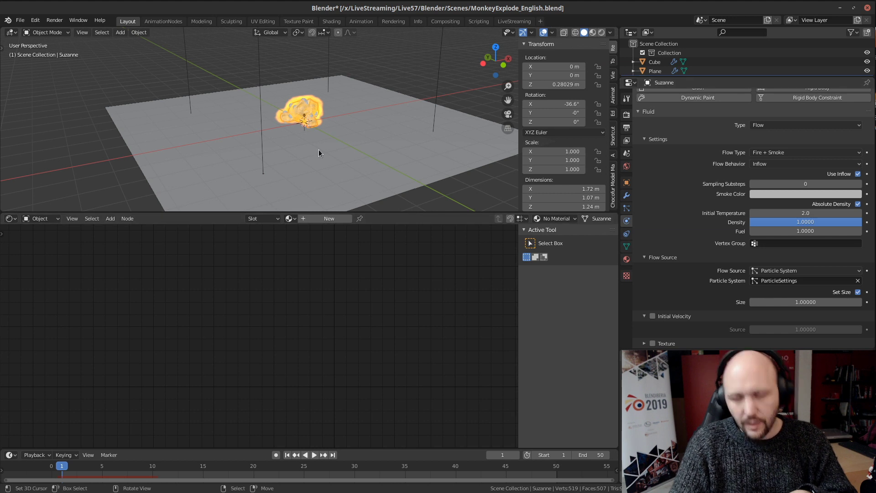
Step: Select the Cube smoke domain and set its cache Type to Replay
{"action": "middle_click_drag", "start_coordinate": [318, 149], "coordinate": [318, 147]}
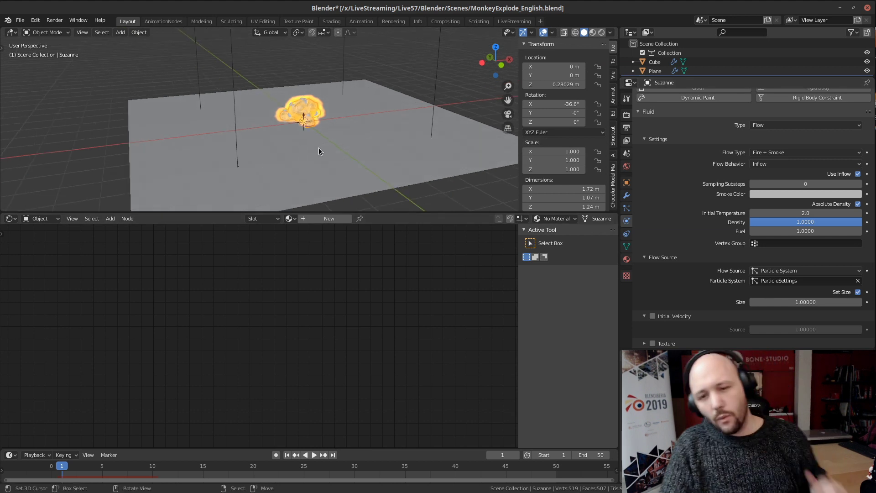
{"action": "left_click", "coordinate": [438, 61]}
{"action": "scroll", "coordinate": [712, 242], "scroll_direction": "down", "scroll_amount": 5}
{"action": "scroll", "coordinate": [705, 247], "scroll_direction": "down", "scroll_amount": 3}
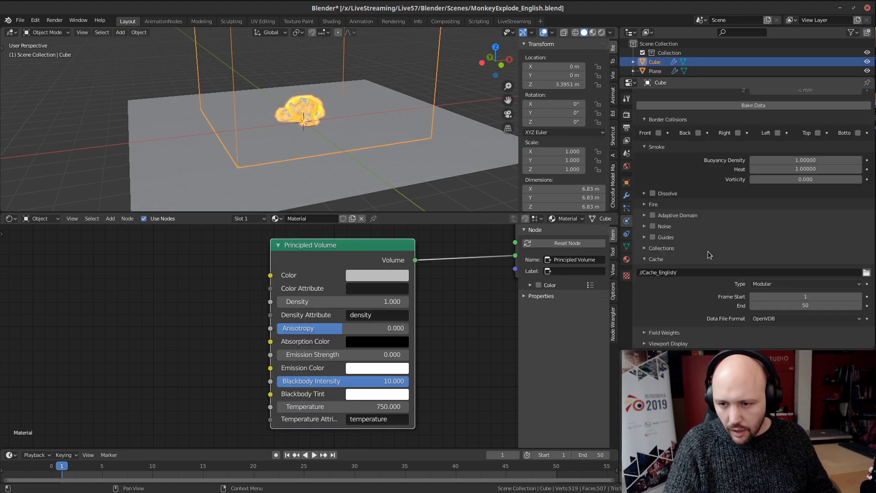
{"action": "left_click", "coordinate": [784, 284]}
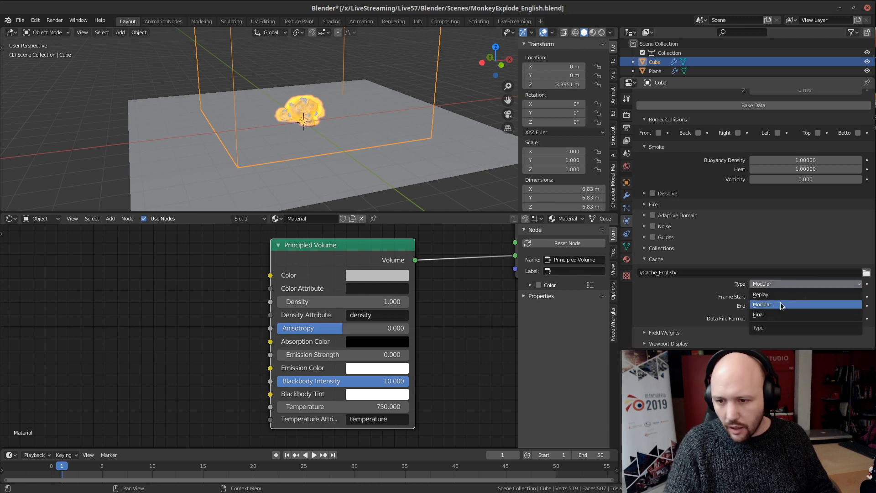
{"action": "left_click", "coordinate": [775, 294]}
Step: Examine the fire and smoke emission around the particles on the monkey head up close
{"action": "mouse_move", "coordinate": [300, 117]}
{"action": "middle_mouse_down"}
{"action": "mouse_move", "coordinate": [334, 125]}
{"action": "mouse_move", "coordinate": [329, 136]}
{"action": "mouse_move", "coordinate": [447, 129]}
{"action": "mouse_move", "coordinate": [313, 119]}
{"action": "middle_mouse_up"}
{"action": "scroll", "coordinate": [334, 125], "scroll_direction": "up", "scroll_amount": 8}
{"action": "left_click", "coordinate": [544, 33]}
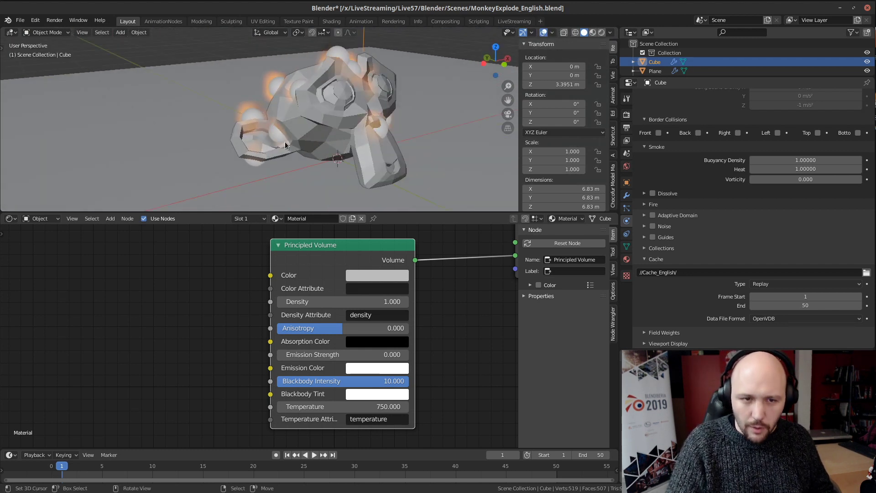
Step: Set the Viewport Display of Suzanne's particle system to None
{"action": "left_click", "coordinate": [628, 210]}
{"action": "left_click", "coordinate": [396, 112]}
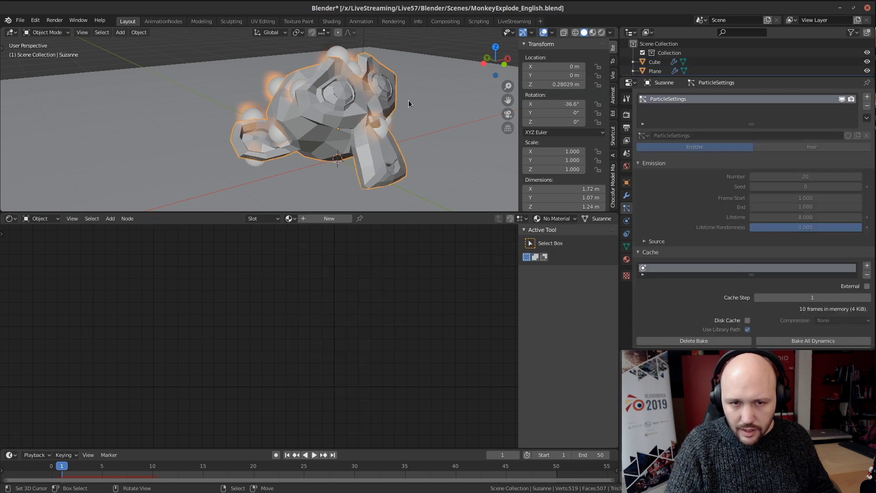
{"action": "scroll", "coordinate": [675, 239], "scroll_direction": "down", "scroll_amount": 10}
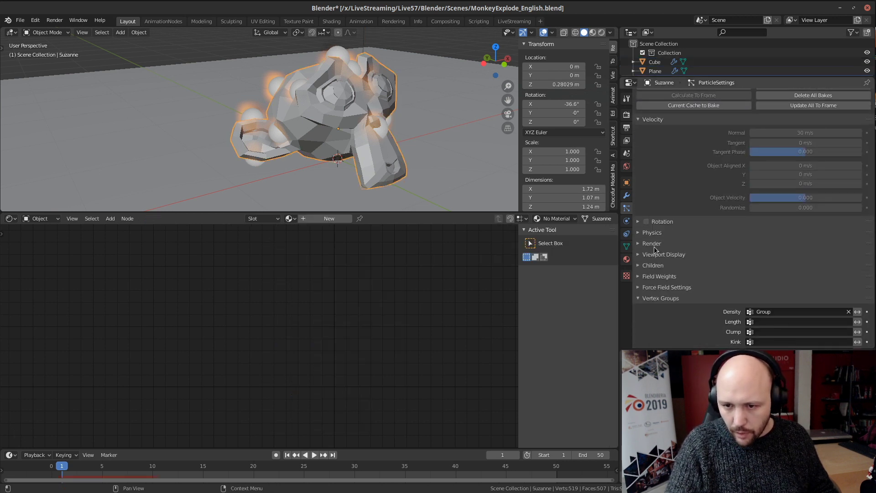
{"action": "left_click", "coordinate": [671, 254]}
{"action": "left_click", "coordinate": [776, 268]}
{"action": "left_click", "coordinate": [776, 278]}
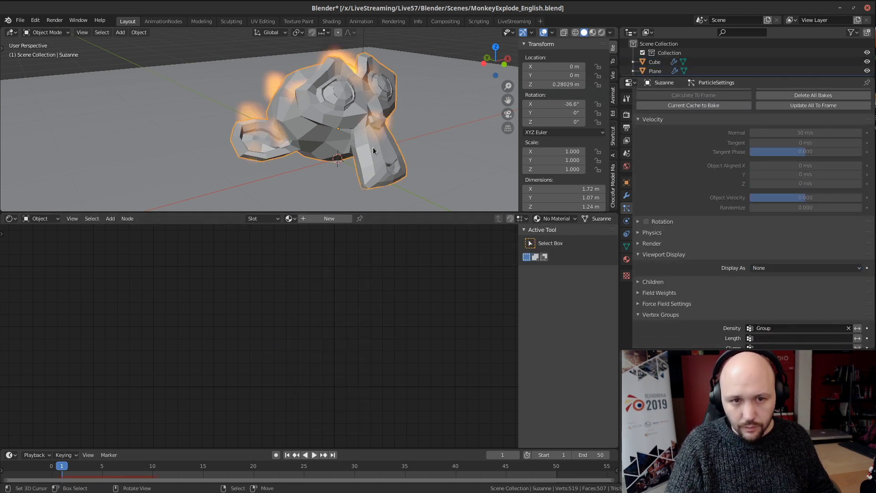
Step: Play the first frames of the simulation and examine the flames thrown out around the monkey head
{"action": "scroll", "coordinate": [312, 110], "scroll_direction": "up", "scroll_amount": 4}
{"action": "middle_click_drag", "start_coordinate": [312, 110], "coordinate": [323, 117]}
{"action": "scroll", "coordinate": [323, 117], "scroll_direction": "down", "scroll_amount": 4}
{"action": "middle_click_drag", "start_coordinate": [381, 122], "coordinate": [321, 120]}
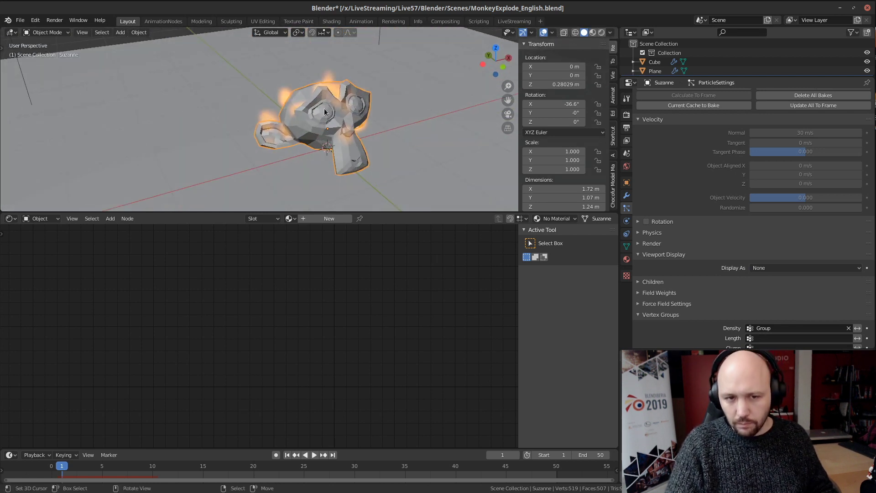
{"action": "scroll", "coordinate": [466, 110], "scroll_direction": "down", "scroll_amount": 5}
{"action": "scroll", "coordinate": [374, 122], "scroll_direction": "up", "scroll_amount": 1}
{"action": "middle_click_drag", "start_coordinate": [374, 127], "coordinate": [350, 115]}
{"action": "scroll", "coordinate": [350, 113], "scroll_direction": "down", "scroll_amount": 1}
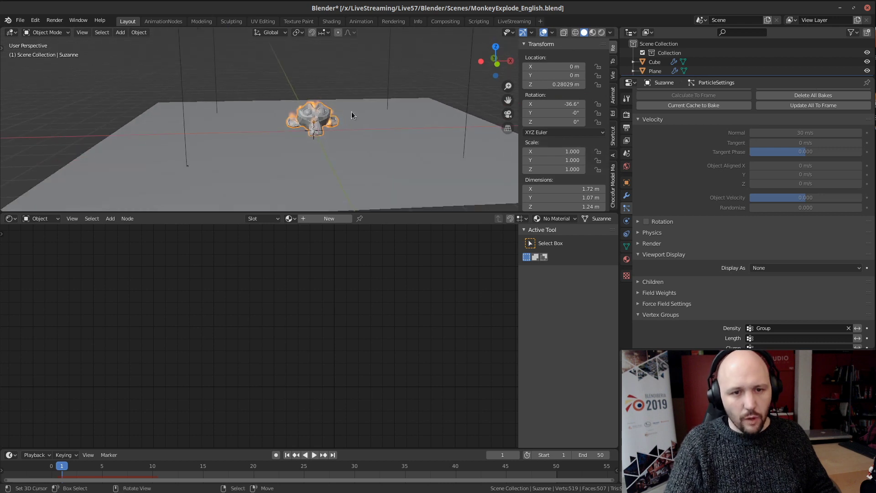
{"action": "key", "text": "space"}
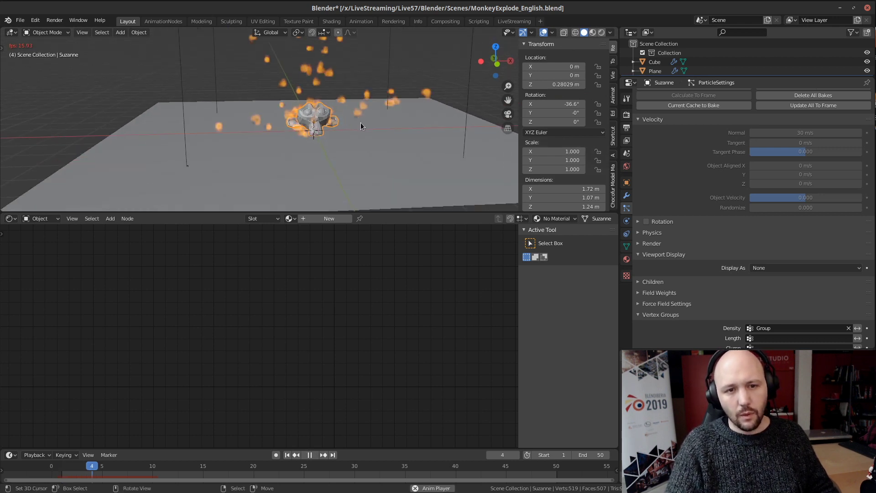
{"action": "middle_click_drag", "start_coordinate": [361, 122], "coordinate": [250, 107]}
{"action": "middle_click_drag", "start_coordinate": [380, 132], "coordinate": [349, 120]}
{"action": "scroll", "coordinate": [375, 114], "scroll_direction": "up", "scroll_amount": 3}
{"action": "scroll", "coordinate": [349, 120], "scroll_direction": "down", "scroll_amount": 3}
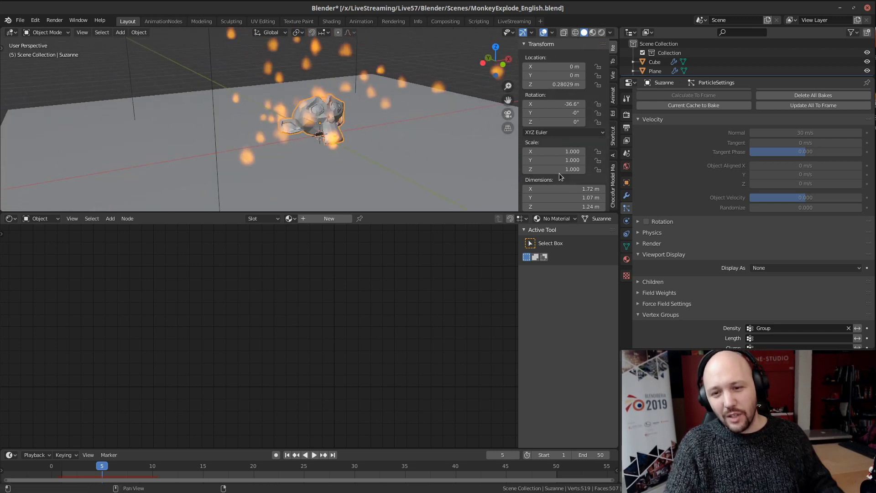
Step: Set Sampling Substeps to 4 in Suzanne's fluid flow settings and replay the first frames
{"action": "left_click", "coordinate": [626, 221]}
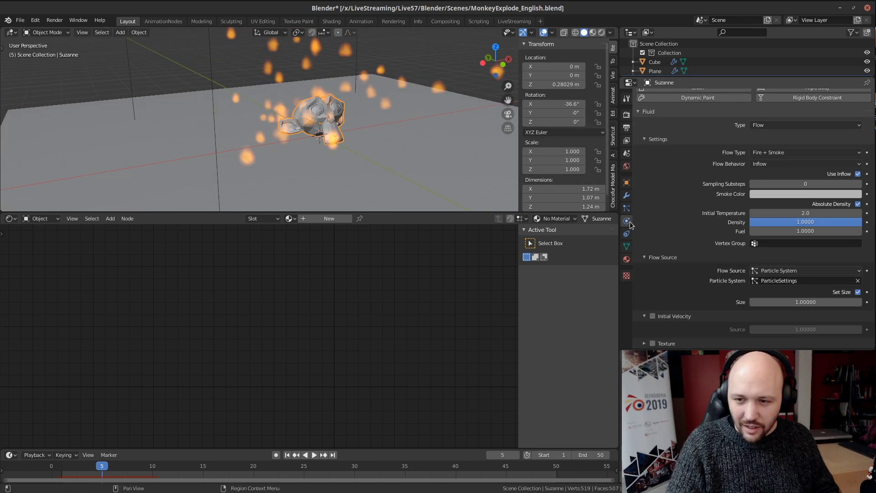
{"action": "left_click", "coordinate": [805, 183]}
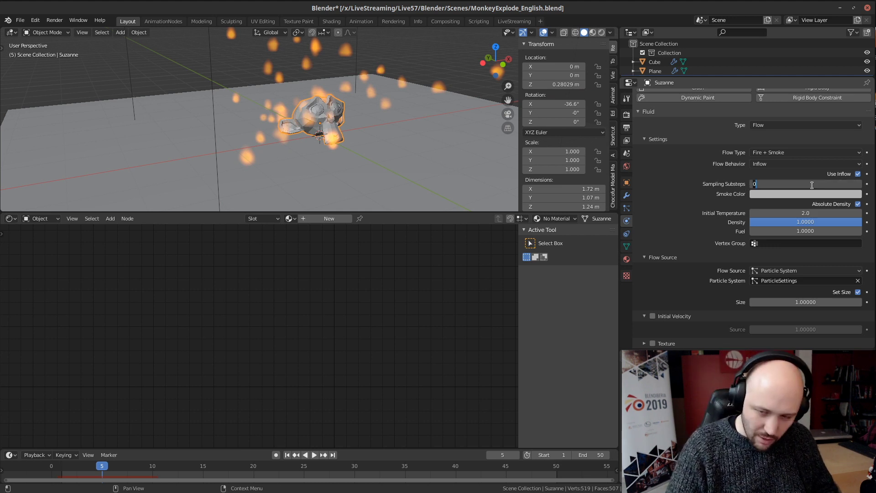
{"action": "type", "text": "4"}
{"action": "key", "text": "Return"}
{"action": "key", "text": "shift+Left"}
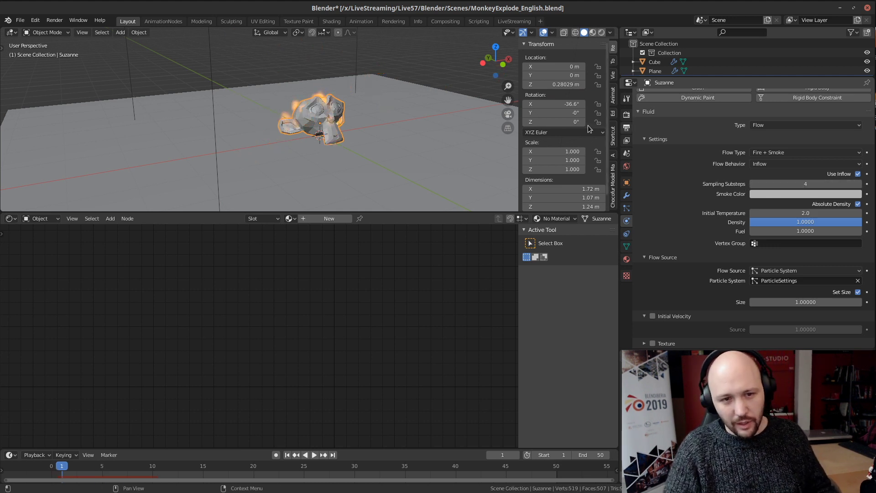
{"action": "key", "text": "space"}
{"action": "key", "text": "space"}
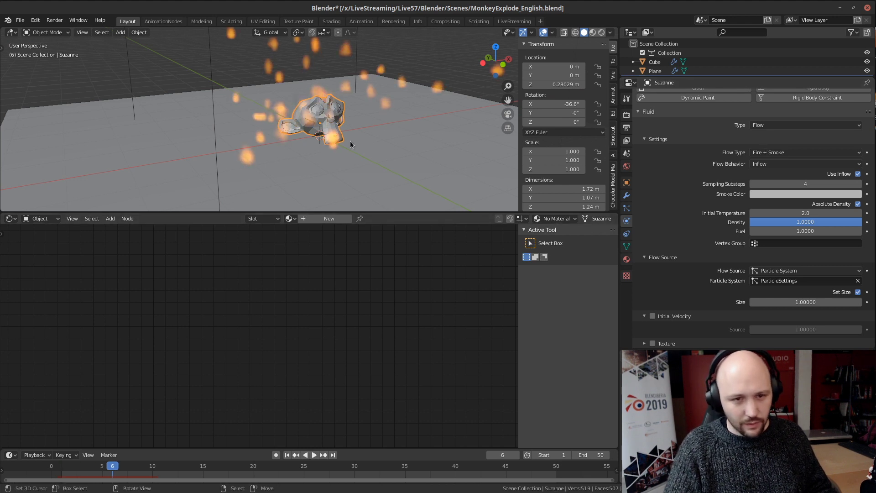
Step: Reset the Cube domain's cache by nudging Resolution Divisions and restoring 64, and replay the burst from frame 1
{"action": "key", "text": "shift+Left"}
{"action": "left_click", "coordinate": [356, 62]}
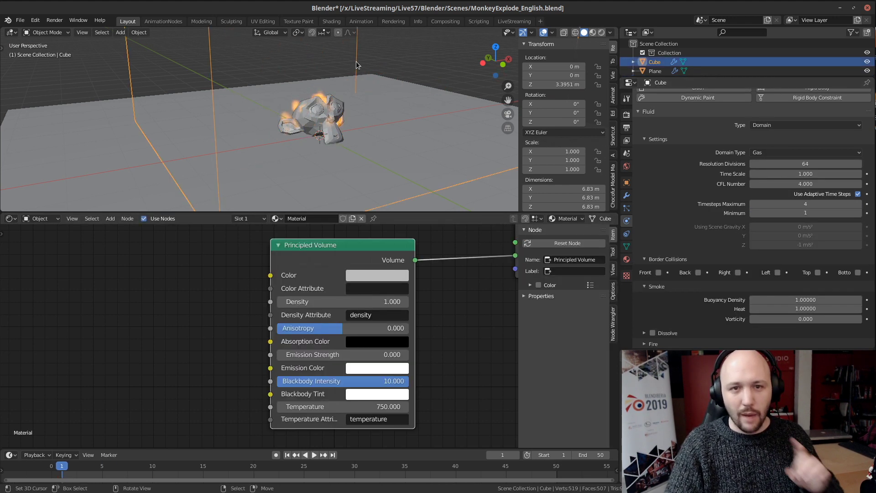
{"action": "left_click", "coordinate": [754, 165]}
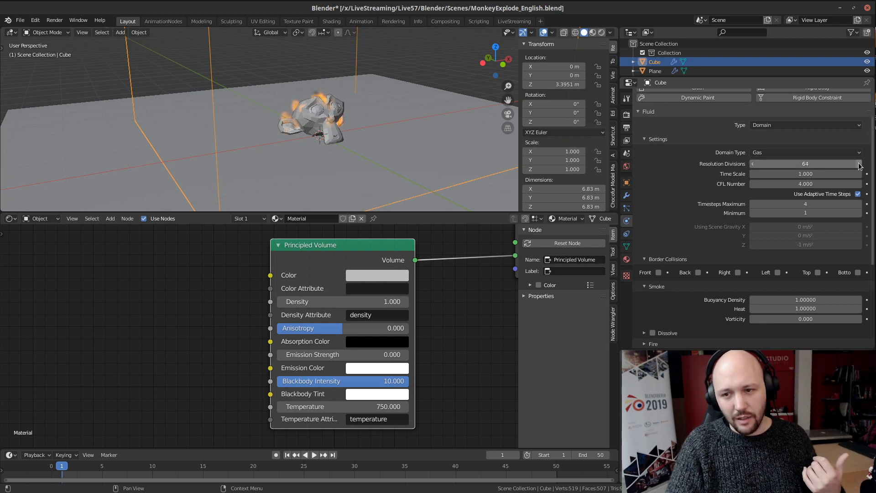
{"action": "left_click", "coordinate": [309, 114]}
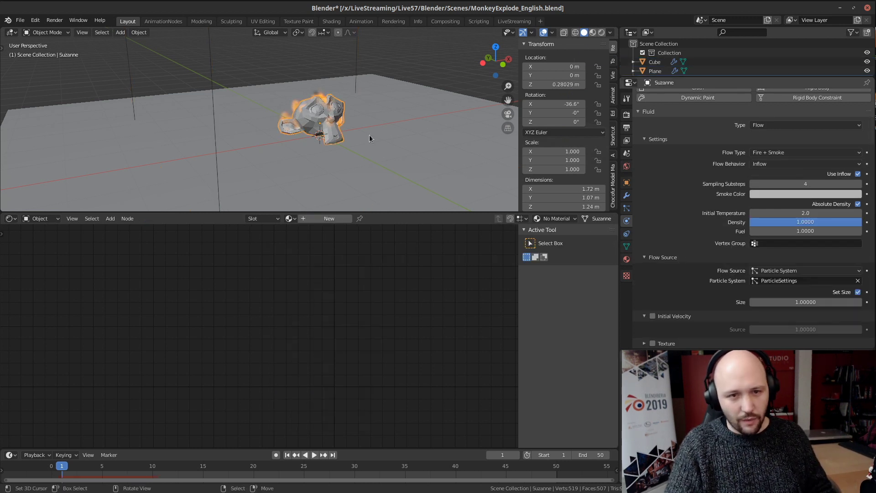
{"action": "middle_click_drag", "start_coordinate": [368, 135], "coordinate": [387, 116]}
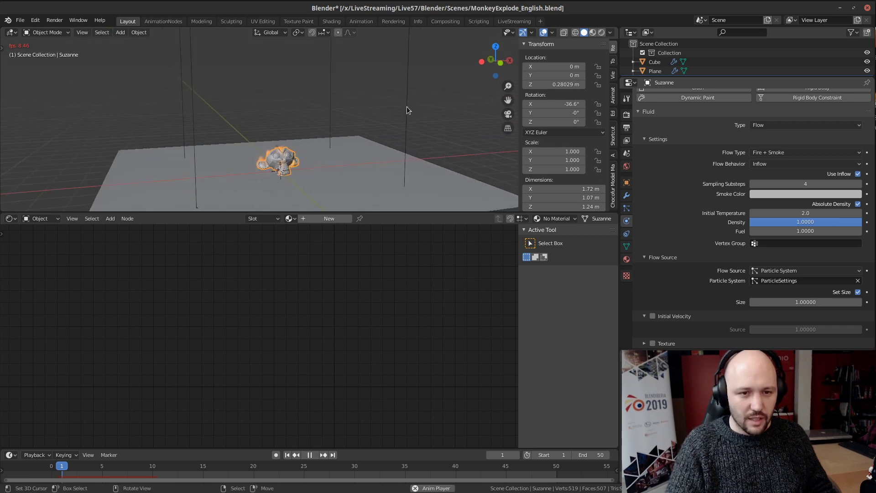
{"action": "key", "text": "space"}
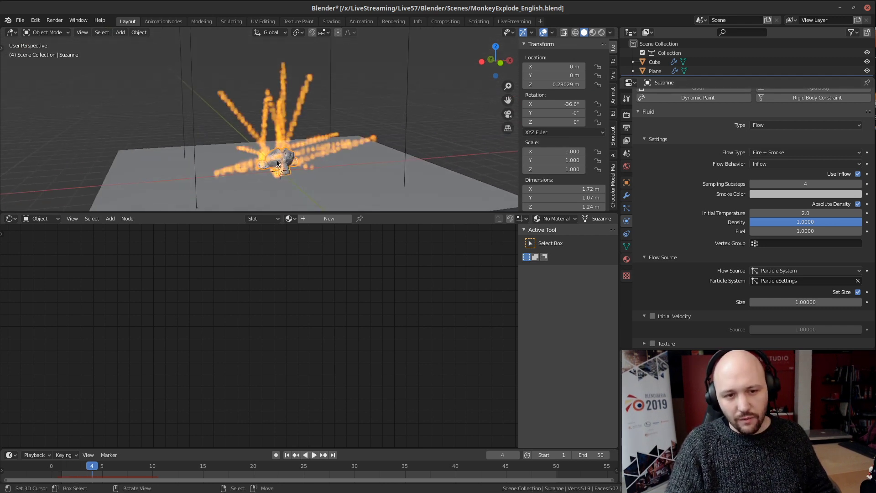
{"action": "scroll", "coordinate": [276, 160], "scroll_direction": "up", "scroll_amount": 3}
{"action": "scroll", "coordinate": [276, 160], "scroll_direction": "down", "scroll_amount": 3}
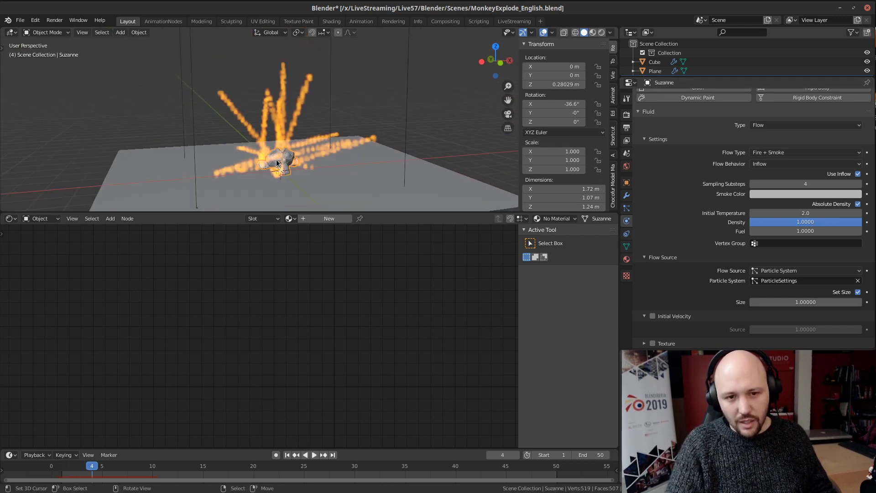
Step: Set Suzanne's flow Sampling Substeps to 8 and return to frame 1
{"action": "left_click", "coordinate": [797, 179]}
{"action": "type", "text": "8"}
{"action": "key", "text": "Return"}
{"action": "key", "text": "shift+Left"}
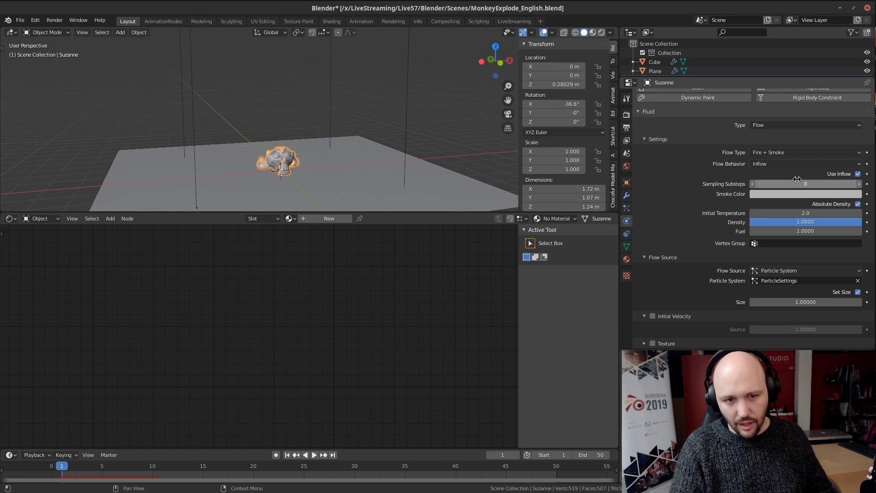
Step: Force the Cube domain to recalculate by changing Resolution Divisions and restoring 64, and play the simulation to frame 5 with Suzanne selected
{"action": "left_click", "coordinate": [411, 117]}
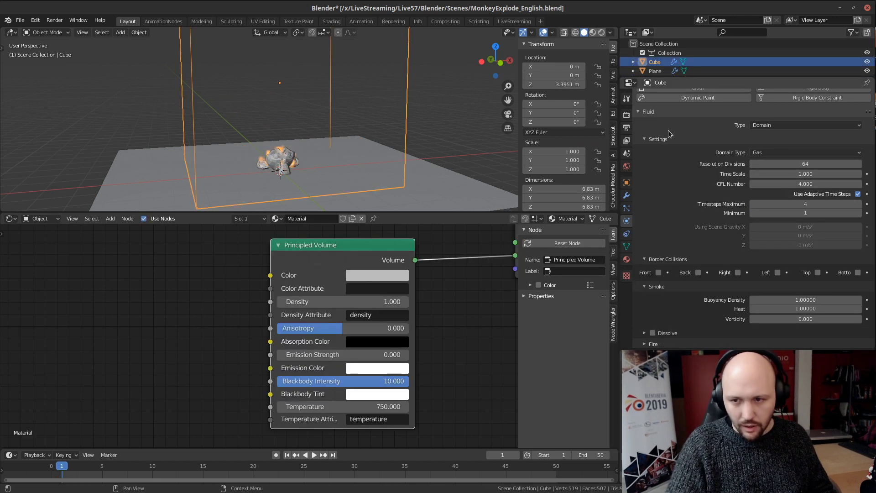
{"action": "left_click", "coordinate": [754, 165]}
{"action": "type", "text": "62"}
{"action": "key", "text": "Return"}
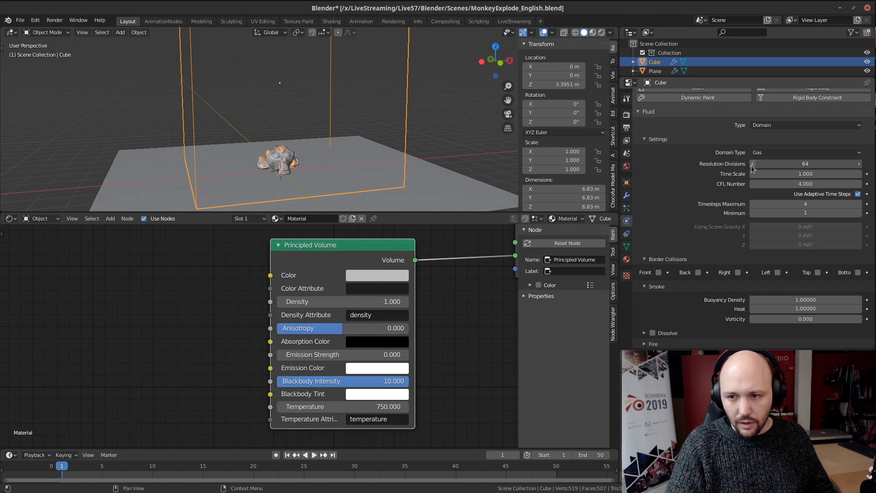
{"action": "left_click", "coordinate": [285, 159]}
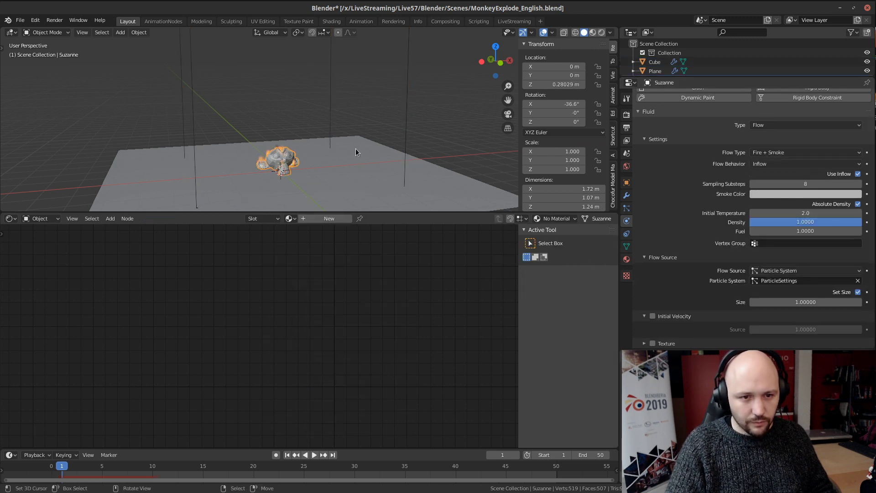
{"action": "key", "text": "space"}
{"action": "key", "text": "space"}
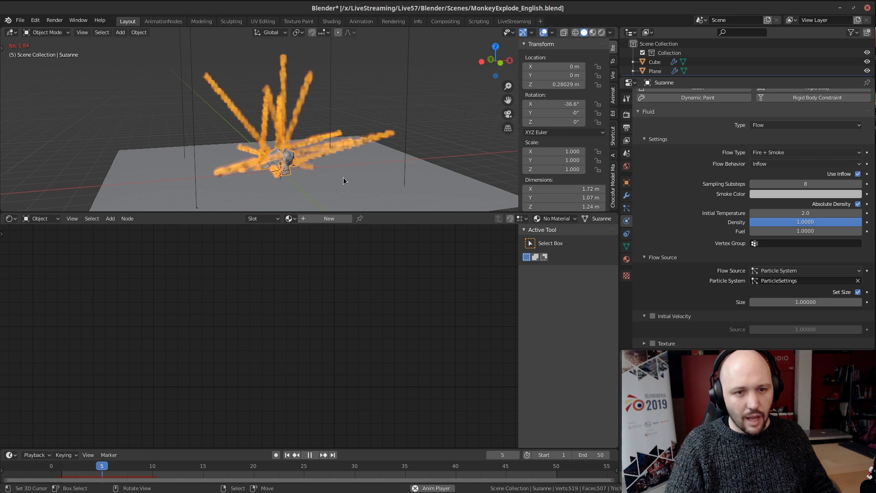
{"action": "middle_click_drag", "start_coordinate": [343, 177], "coordinate": [323, 130]}
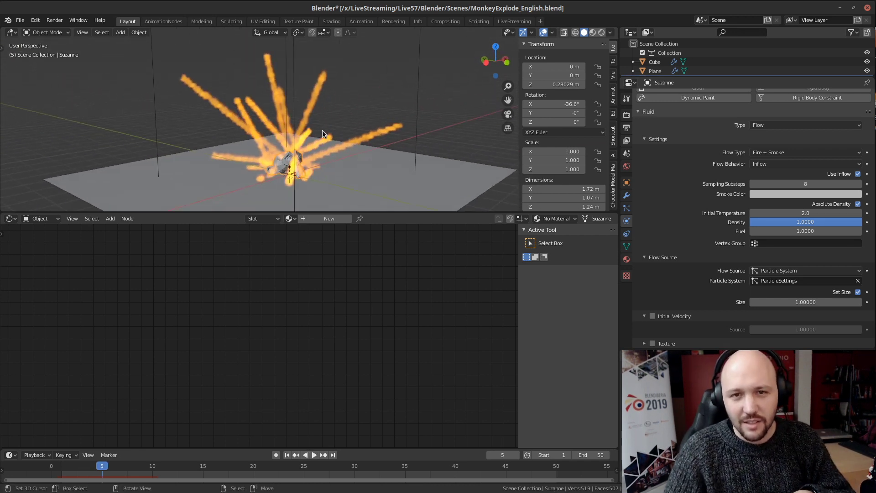
Step: Switch the 3D viewport to Rendered shading and inspect the fire trails around the monkey head
{"action": "left_click", "coordinate": [602, 32]}
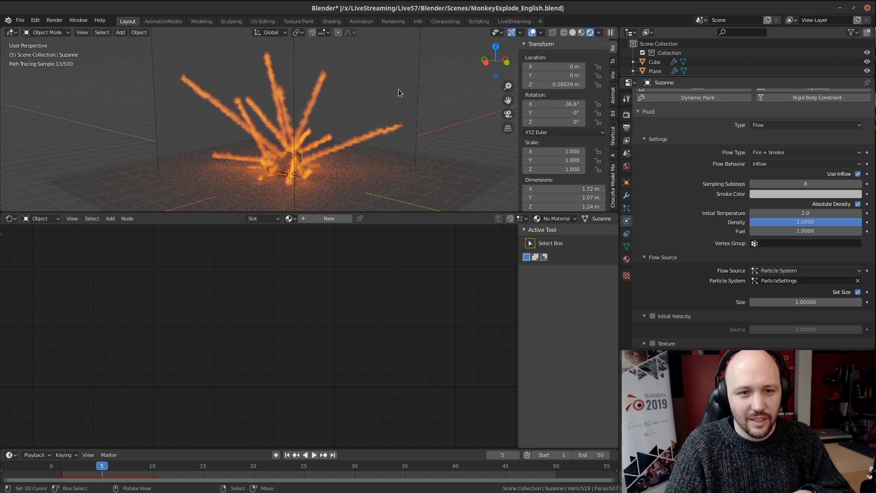
{"action": "scroll", "coordinate": [325, 146], "scroll_direction": "up", "scroll_amount": 3}
{"action": "mouse_move", "coordinate": [325, 146]}
{"action": "middle_mouse_down"}
{"action": "mouse_move", "coordinate": [208, 140]}
{"action": "mouse_move", "coordinate": [261, 175]}
{"action": "mouse_move", "coordinate": [354, 153]}
{"action": "mouse_move", "coordinate": [265, 144]}
{"action": "mouse_move", "coordinate": [201, 119]}
{"action": "middle_mouse_up"}
{"action": "scroll", "coordinate": [208, 140], "scroll_direction": "down", "scroll_amount": 3}
{"action": "scroll", "coordinate": [353, 152], "scroll_direction": "up", "scroll_amount": 4}
{"action": "scroll", "coordinate": [241, 133], "scroll_direction": "down", "scroll_amount": 5}
Step: Play the explosion in the rendered view, replaying it from frame 1, and pause at frame 13
{"action": "key", "text": "space"}
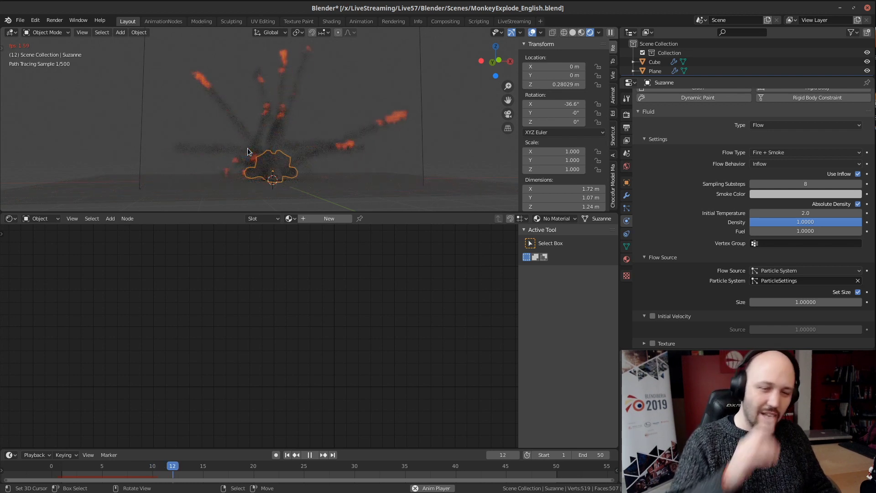
{"action": "key", "text": "space"}
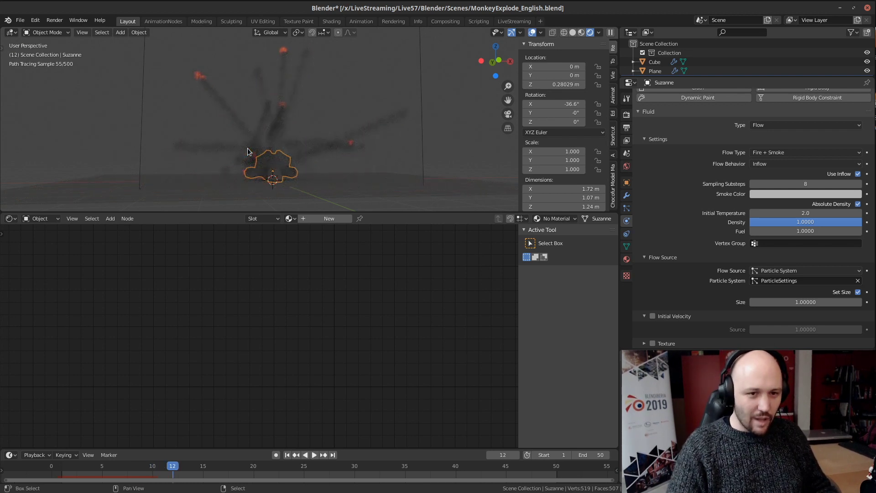
{"action": "key", "text": "shift+Left"}
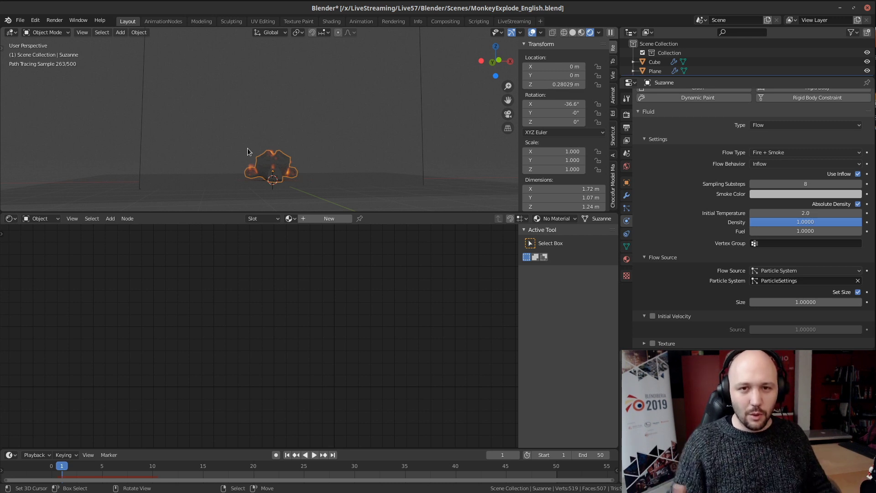
{"action": "key", "text": "space"}
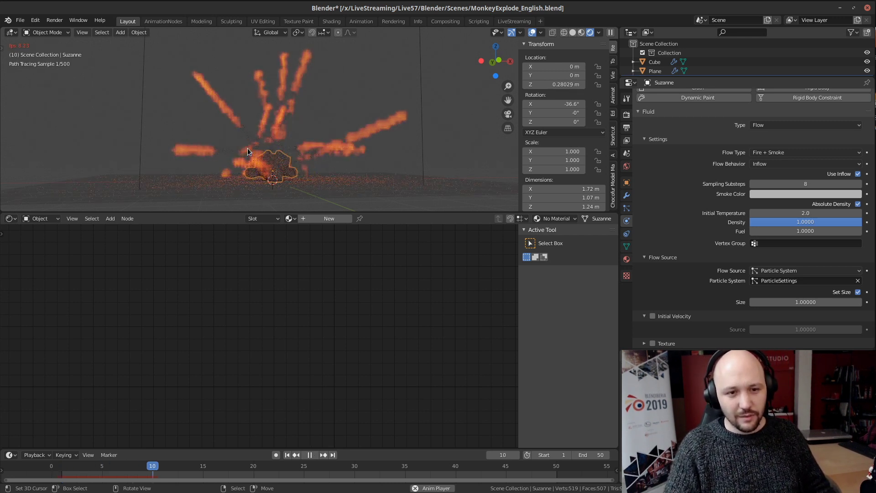
{"action": "key", "text": "space"}
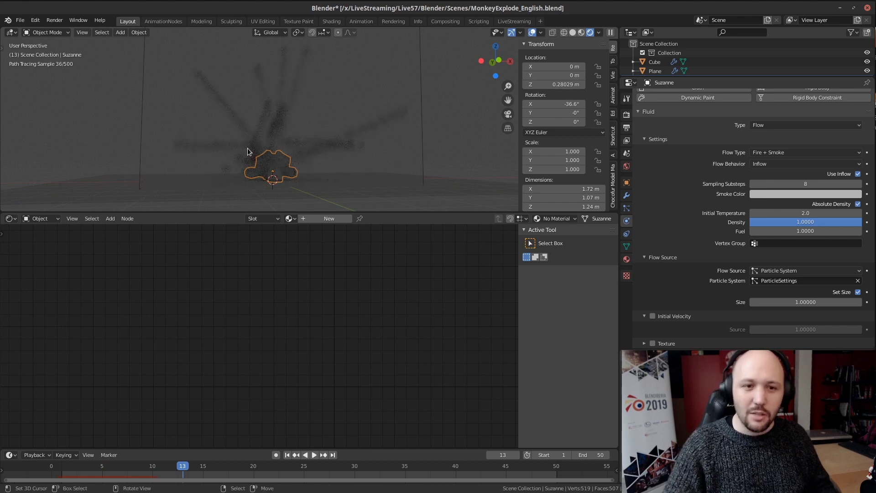
Step: Add a Volume Info node before the Principled Volume node in the Cube domain's material
{"action": "left_click", "coordinate": [286, 145]}
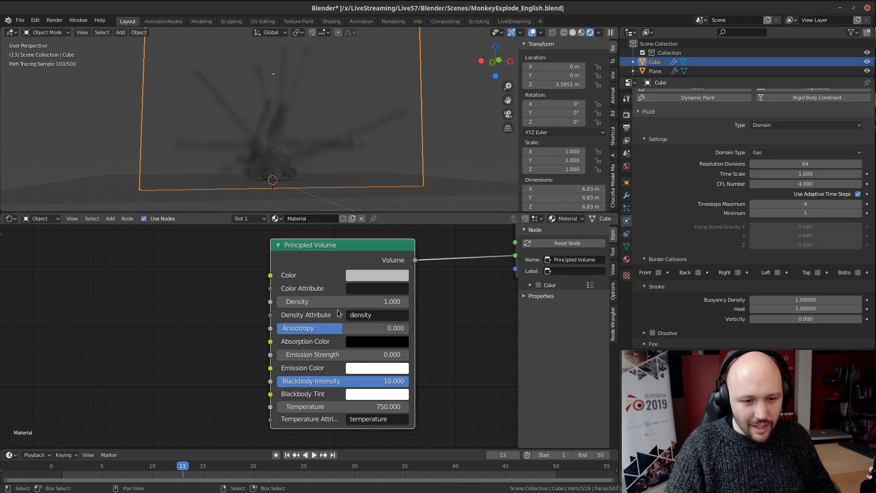
{"action": "middle_click_drag", "start_coordinate": [180, 308], "coordinate": [313, 316]}
{"action": "left_click", "coordinate": [66, 316]}
{"action": "key", "text": "shift+a"}
{"action": "left_click", "coordinate": [67, 317]}
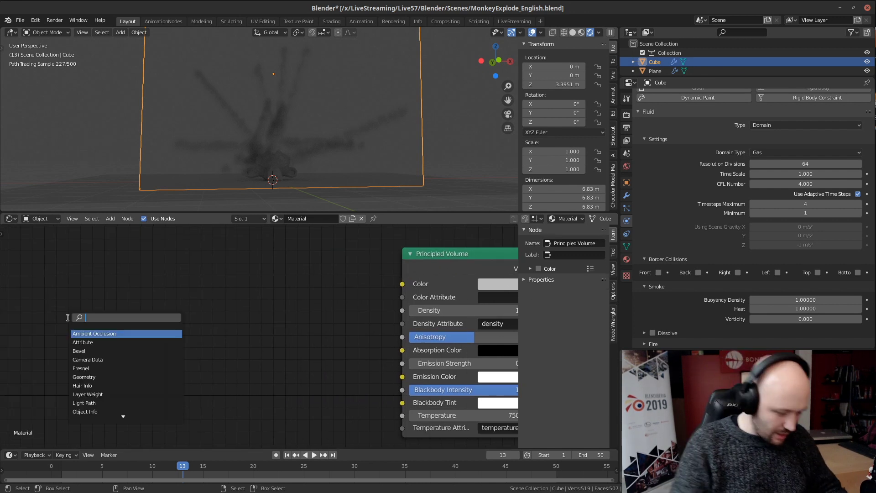
{"action": "type", "text": "info"}
{"action": "key", "text": "Down"}
{"action": "key", "text": "Down"}
{"action": "key", "text": "Down"}
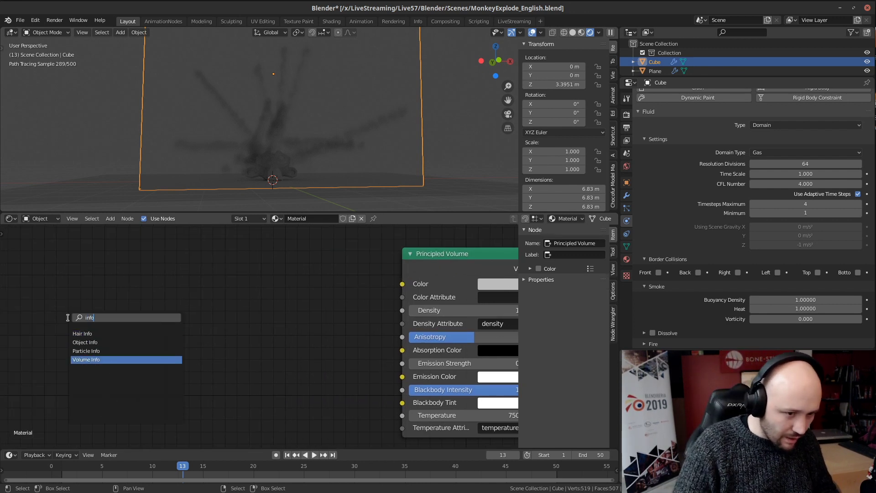
{"action": "key", "text": "Return"}
{"action": "left_click", "coordinate": [24, 294]}
{"action": "middle_click_drag", "start_coordinate": [145, 338], "coordinate": [148, 330]}
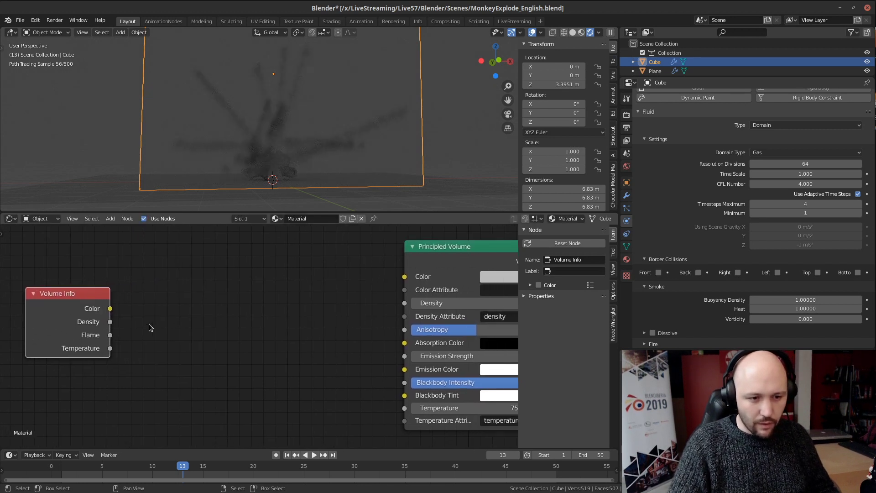
Step: Add a Map Range node between Volume Info and Principled Volume, and connect Volume Info's Density to its Value input
{"action": "left_click", "coordinate": [170, 320]}
{"action": "key", "text": "shift+a"}
{"action": "left_click", "coordinate": [170, 315]}
{"action": "type", "text": "map"}
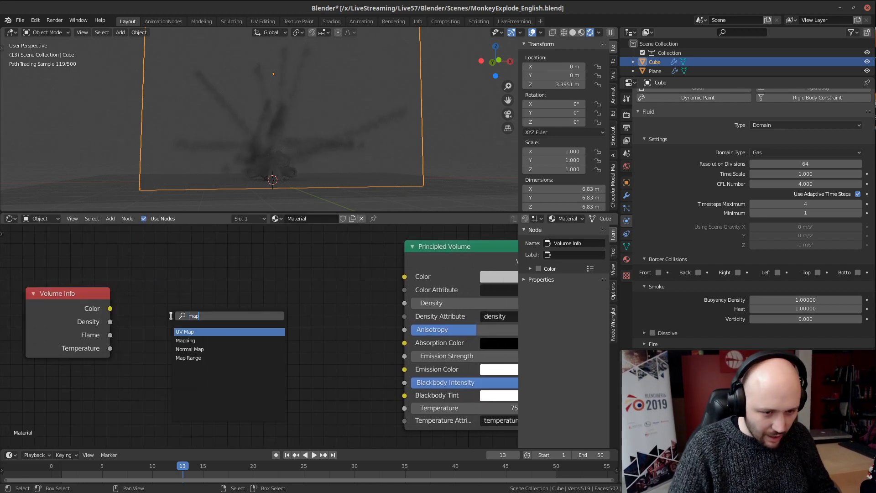
{"action": "key", "text": "Down"}
{"action": "key", "text": "Down"}
{"action": "key", "text": "Up"}
{"action": "key", "text": "Down"}
{"action": "key", "text": "Down"}
{"action": "key", "text": "Return"}
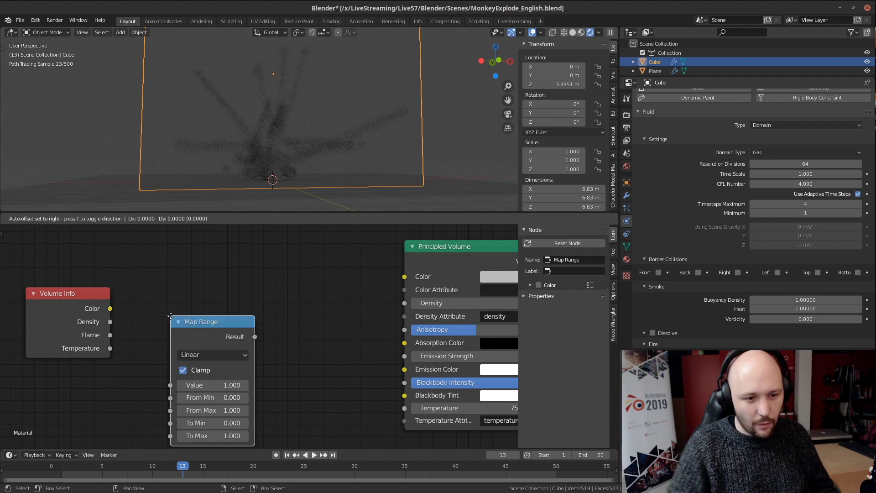
{"action": "left_click", "coordinate": [176, 281]}
{"action": "left_click_drag", "start_coordinate": [110, 322], "coordinate": [177, 351]}
Step: Set the Map Range node's To Max to 2000 and connect its Result to the Principled Volume's Density
{"action": "left_click", "coordinate": [239, 402]}
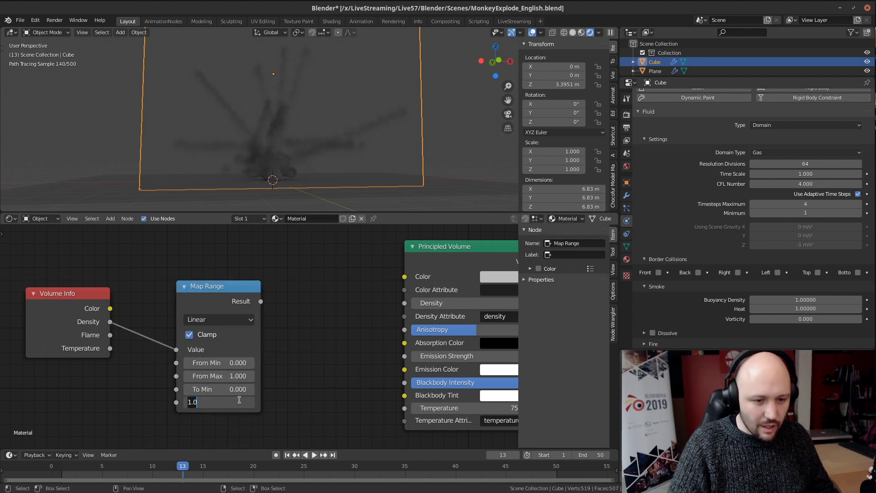
{"action": "type", "text": "200"}
{"action": "key", "text": "Return"}
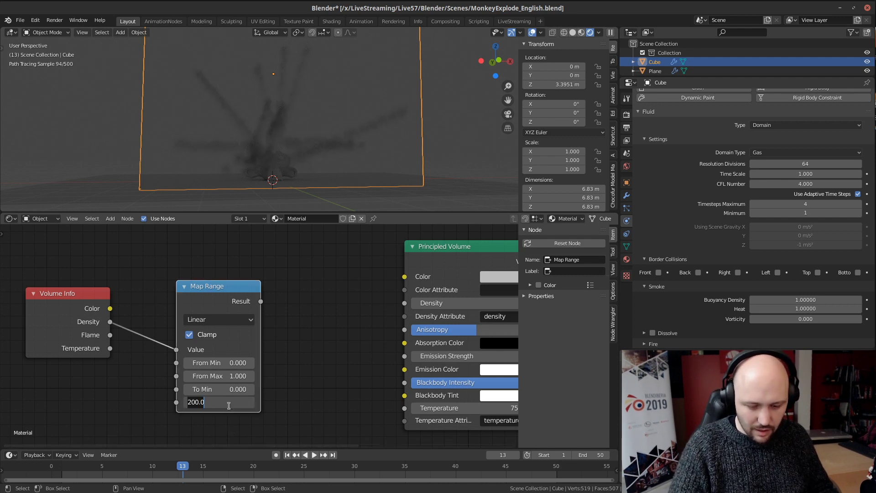
{"action": "type", "text": "0"}
{"action": "key", "text": "Return"}
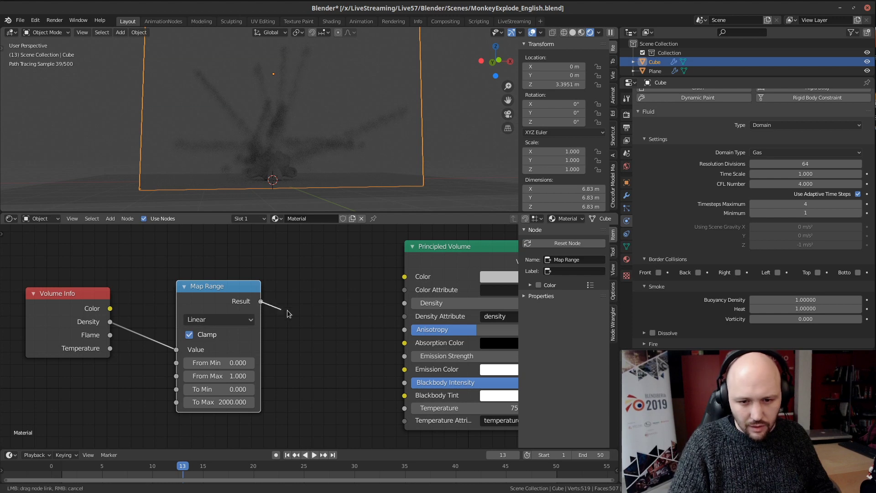
{"action": "left_click_drag", "start_coordinate": [287, 310], "coordinate": [405, 303]}
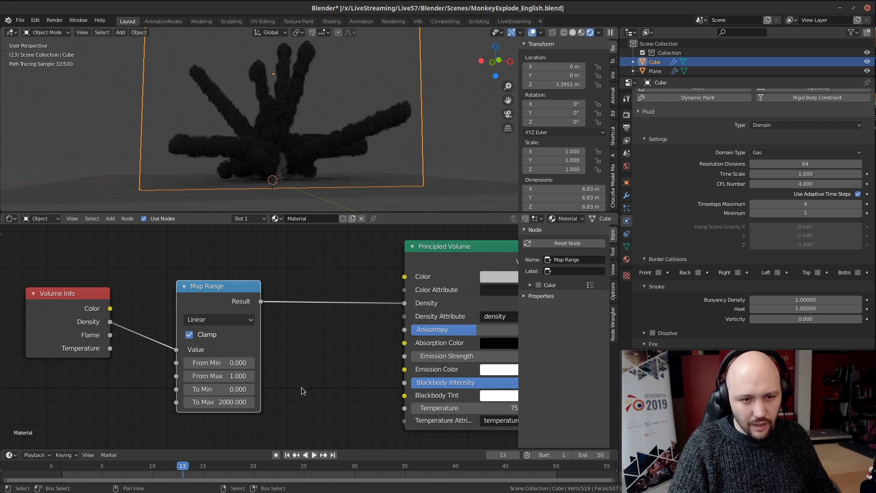
Step: Lower the Map Range node's To Max to 500 and inspect the smoke trails from another angle
{"action": "left_click", "coordinate": [213, 403]}
{"action": "type", "text": "500"}
{"action": "key", "text": "Return"}
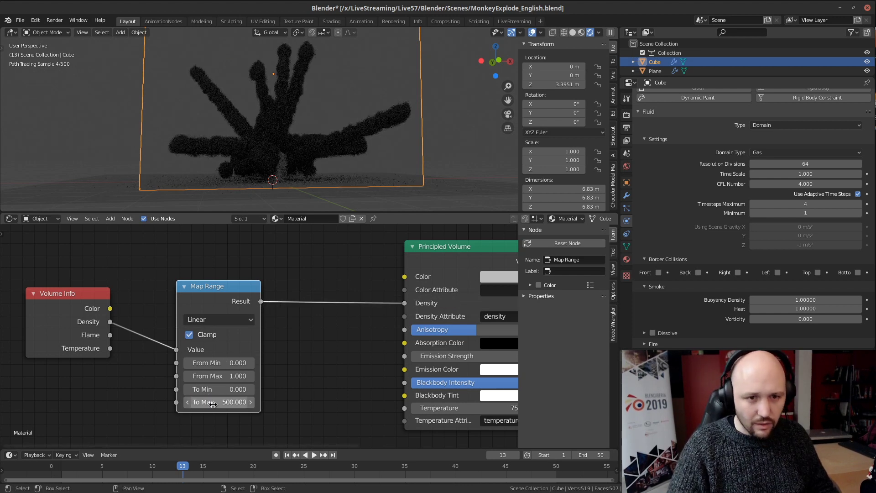
{"action": "mouse_move", "coordinate": [323, 112]}
{"action": "middle_mouse_down"}
{"action": "mouse_move", "coordinate": [253, 128]}
{"action": "mouse_move", "coordinate": [304, 147]}
{"action": "mouse_move", "coordinate": [239, 113]}
{"action": "middle_mouse_up"}
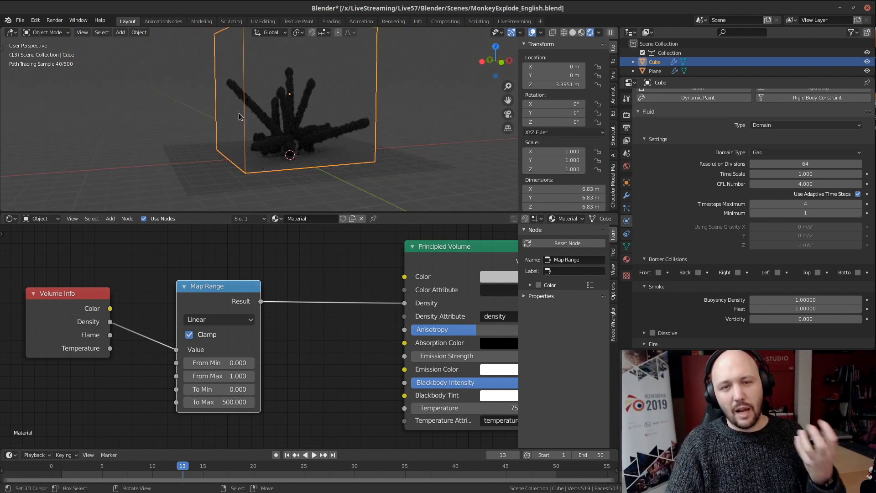
{"action": "scroll", "coordinate": [296, 132], "scroll_direction": "up", "scroll_amount": 2}
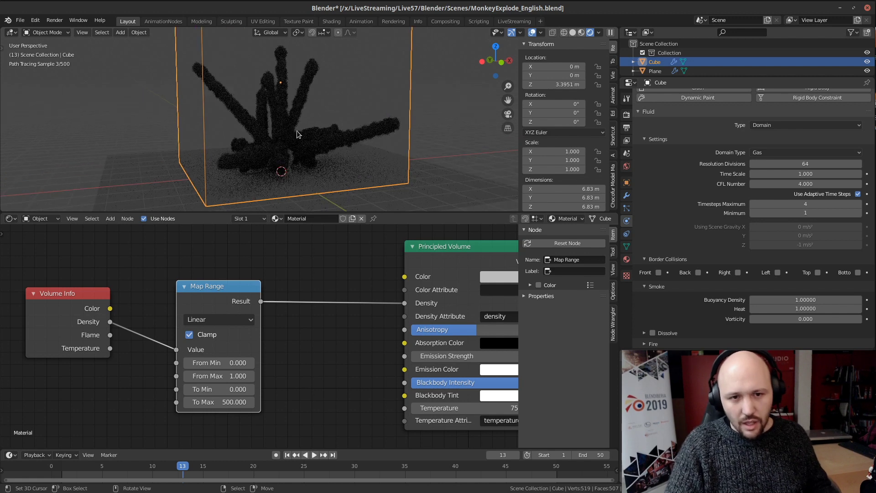
Step: Set Suzanne's particle flow source Size to 4
{"action": "left_click", "coordinate": [279, 162]}
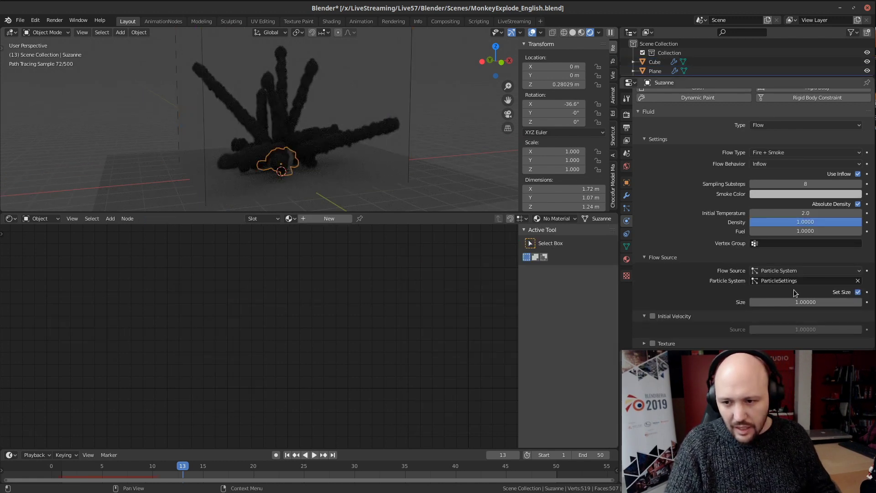
{"action": "left_click", "coordinate": [811, 303]}
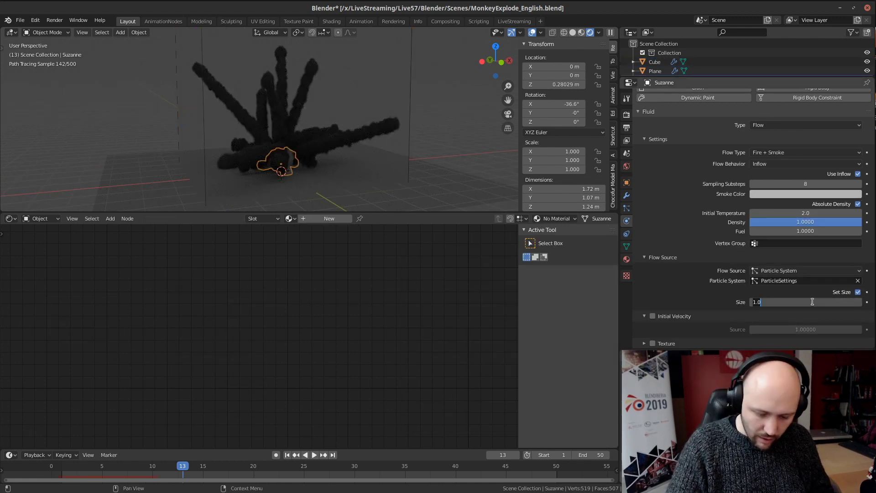
{"action": "key", "text": "Return"}
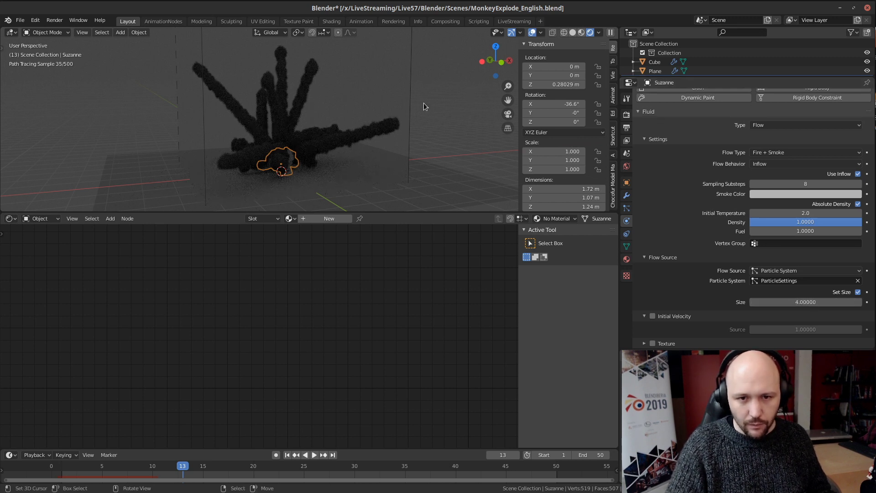
Step: Return to frame 1 and set the Cube domain's Resolution Divisions to 62 to recalculate the simulation
{"action": "left_click", "coordinate": [410, 103]}
{"action": "key", "text": "shift+Left"}
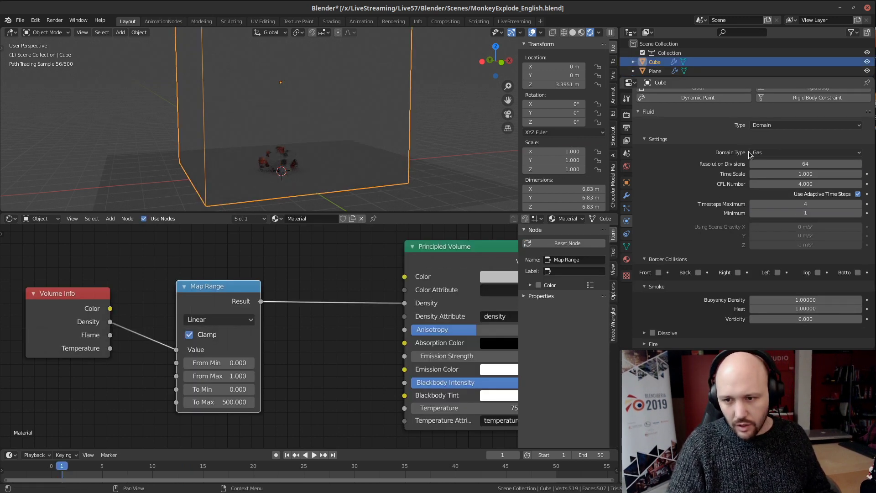
{"action": "left_click_drag", "start_coordinate": [857, 165], "coordinate": [852, 164]}
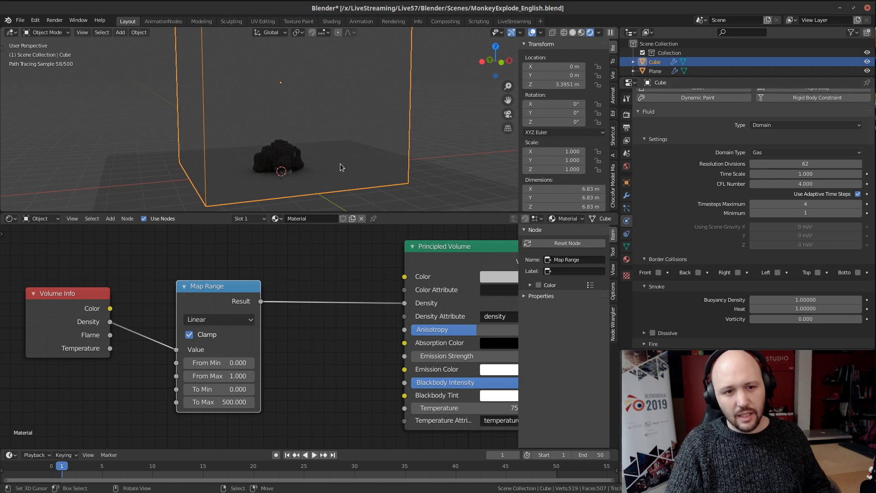
Step: Examine the smoke around the monkey head up close and set the Map Range node's To Max to 100
{"action": "scroll", "coordinate": [338, 164], "scroll_direction": "up", "scroll_amount": 5}
{"action": "middle_click_drag", "start_coordinate": [274, 184], "coordinate": [335, 113], "text": "shift"}
{"action": "scroll", "coordinate": [335, 110], "scroll_direction": "up", "scroll_amount": 2}
{"action": "middle_click_drag", "start_coordinate": [298, 146], "coordinate": [352, 154]}
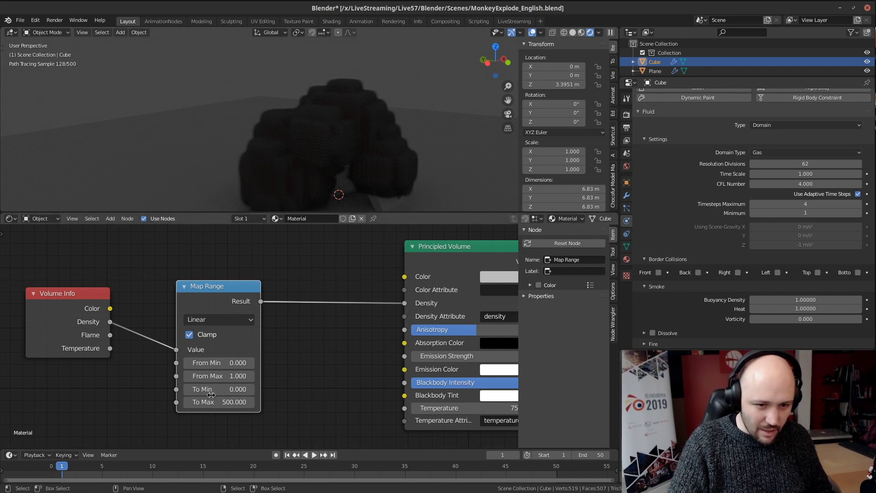
{"action": "left_click", "coordinate": [232, 405]}
{"action": "key", "text": "Return"}
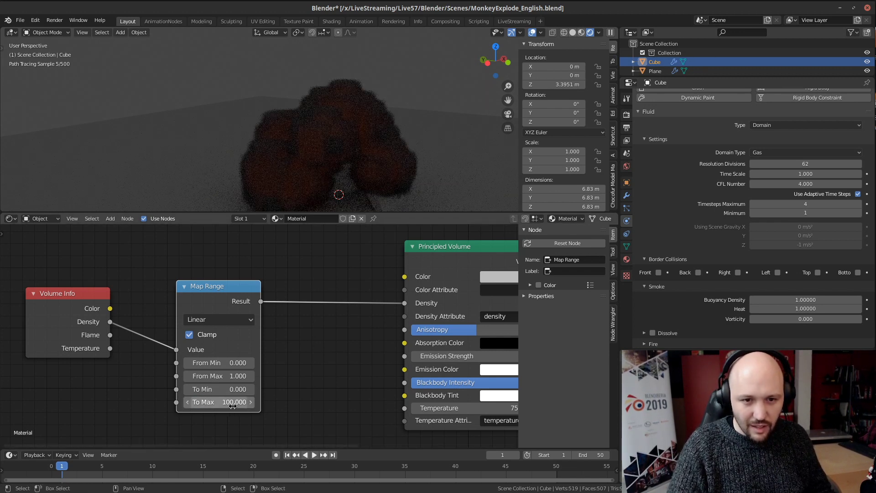
Step: Delete the Map Range node and add a ColorRamp node between Volume Info and Principled Volume
{"action": "scroll", "coordinate": [241, 323], "scroll_direction": "down", "scroll_amount": 2}
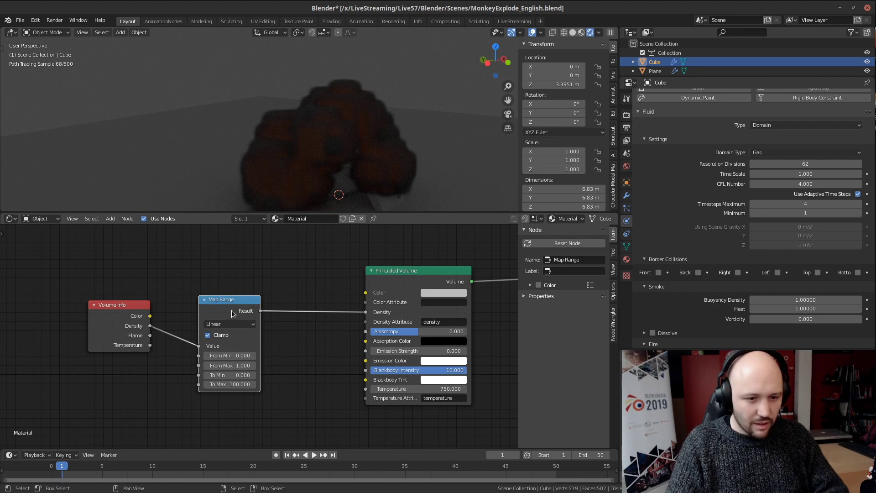
{"action": "key", "text": "x"}
{"action": "key", "text": "shift+a"}
{"action": "left_click", "coordinate": [227, 302]}
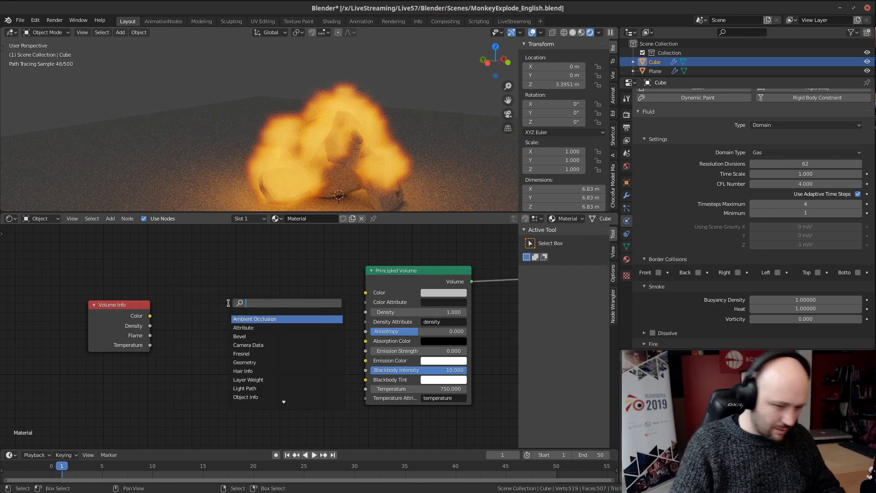
{"action": "type", "text": "rRa"}
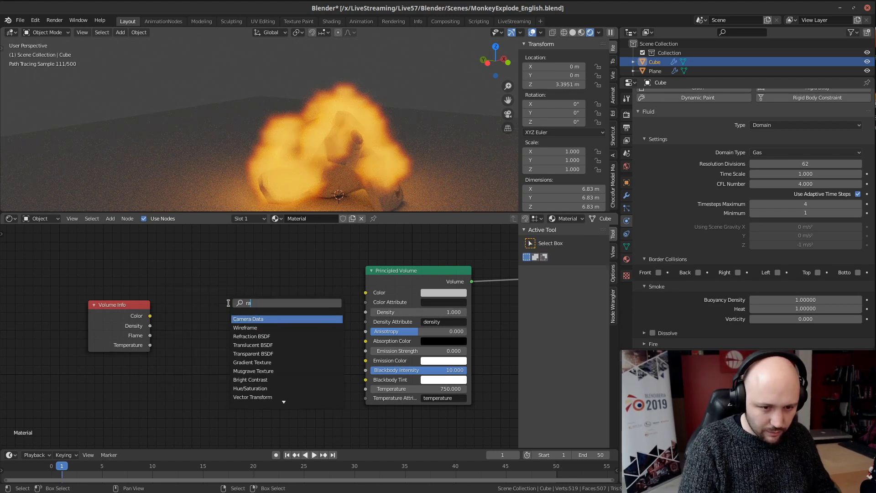
{"action": "type", "text": "m"}
{"action": "key", "text": "Down"}
{"action": "key", "text": "Return"}
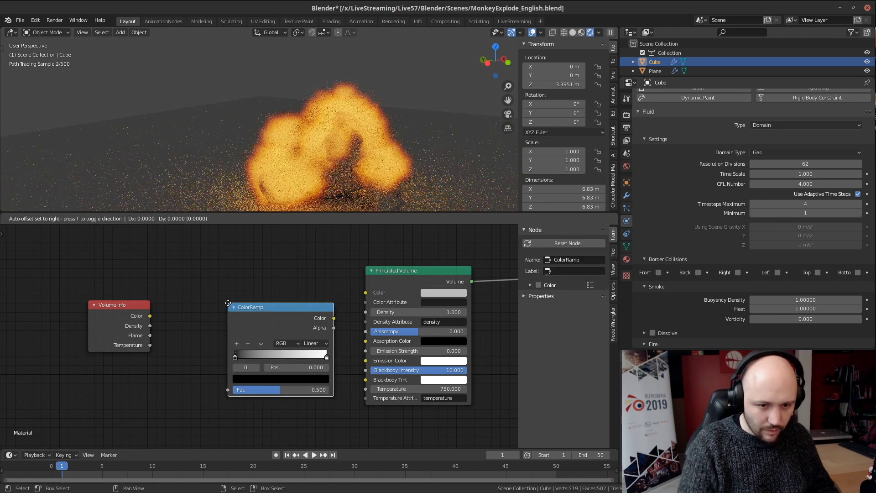
{"action": "left_click", "coordinate": [174, 303]}
Step: Space out the Volume Info and ColorRamp nodes, and connect Volume Info's Density to the ColorRamp's Fac
{"action": "middle_click_drag", "start_coordinate": [125, 339], "coordinate": [184, 335]}
{"action": "left_click_drag", "start_coordinate": [157, 310], "coordinate": [86, 312]}
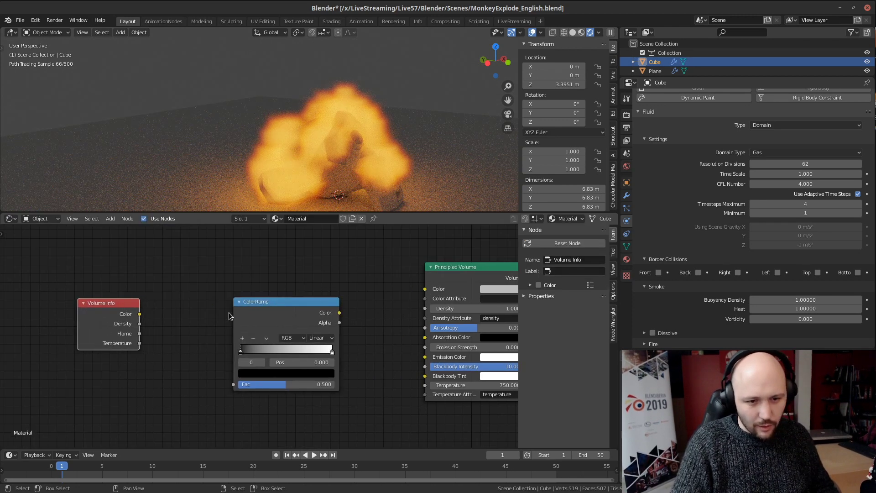
{"action": "left_click_drag", "start_coordinate": [268, 305], "coordinate": [221, 305]}
{"action": "left_click_drag", "start_coordinate": [140, 324], "coordinate": [196, 384]}
Step: Add a Math node after the ColorRamp and connect the ramp's Color to its first Value input
{"action": "key", "text": "shift+a"}
{"action": "left_click", "coordinate": [353, 344]}
{"action": "type", "text": "math"}
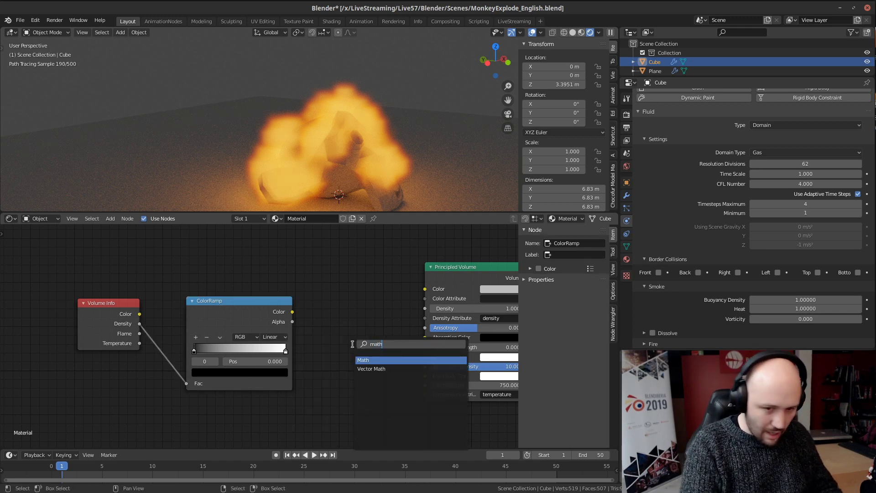
{"action": "key", "text": "Return"}
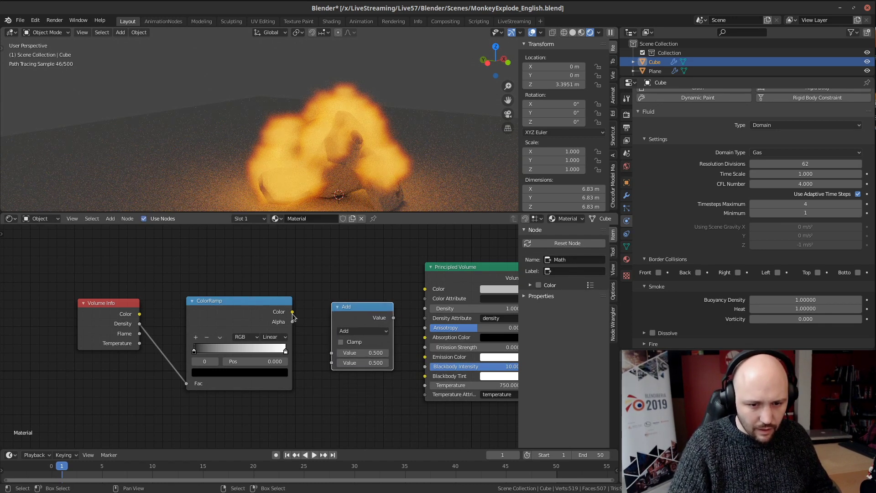
{"action": "left_click_drag", "start_coordinate": [292, 313], "coordinate": [331, 353]}
Step: Feed the Principled Volume's Density from the Add node with its second value at 200, and set Color Attribute to color
{"action": "left_click", "coordinate": [356, 363]}
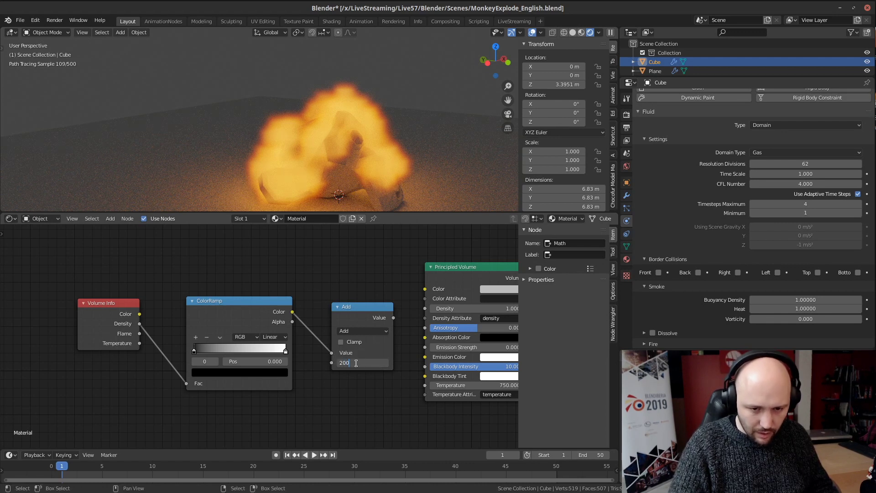
{"action": "key", "text": "Return"}
{"action": "left_click_drag", "start_coordinate": [392, 318], "coordinate": [425, 309]}
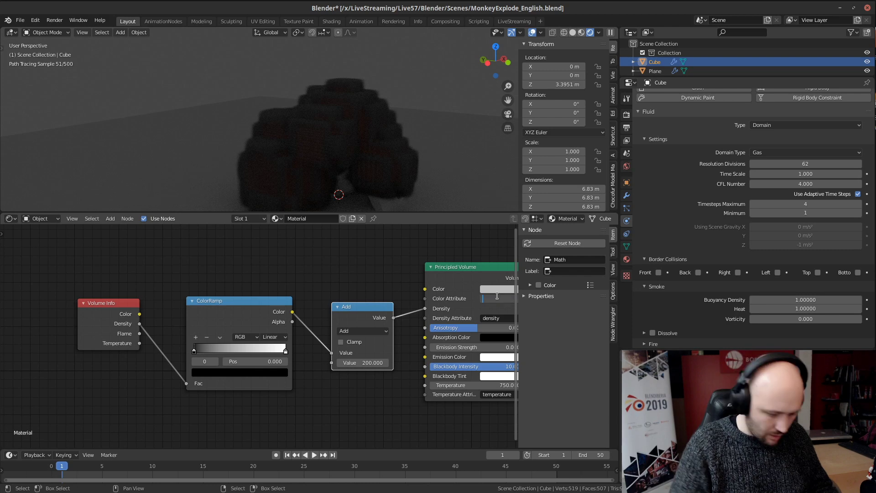
{"action": "middle_click_drag", "start_coordinate": [335, 414], "coordinate": [239, 384]}
{"action": "scroll", "coordinate": [239, 384], "scroll_direction": "down", "scroll_amount": 1}
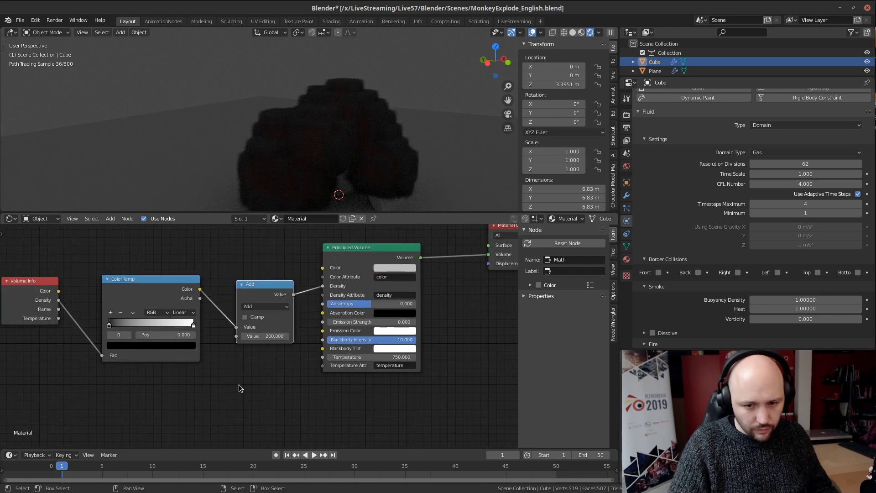
Step: Adjust the ColorRamp stops, placing the black stop at about 0.041 and the white stop slightly inward from the end
{"action": "scroll", "coordinate": [206, 344], "scroll_direction": "up", "scroll_amount": 1}
{"action": "middle_click_drag", "start_coordinate": [144, 308], "coordinate": [252, 318]}
{"action": "left_click_drag", "start_coordinate": [179, 332], "coordinate": [194, 331]}
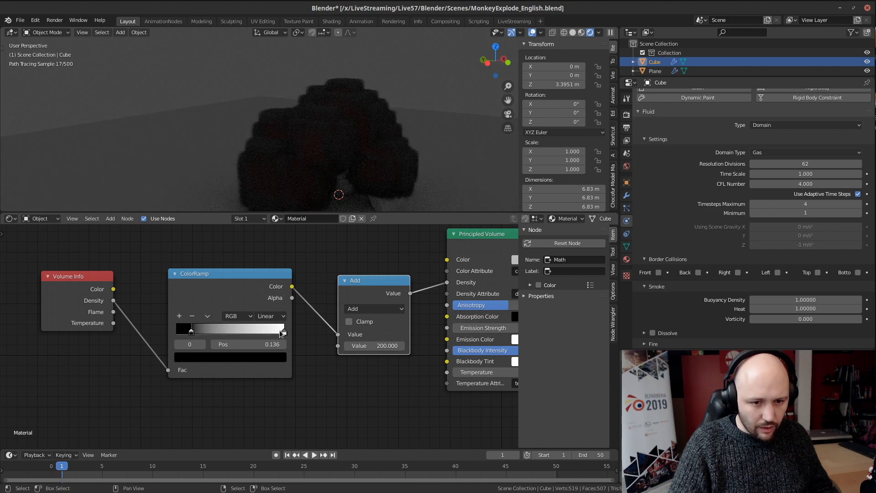
{"action": "left_click_drag", "start_coordinate": [282, 332], "coordinate": [216, 331]}
{"action": "left_click", "coordinate": [245, 331]}
{"action": "left_click_drag", "start_coordinate": [216, 333], "coordinate": [37, 329]}
{"action": "left_click_drag", "start_coordinate": [283, 333], "coordinate": [270, 332]}
{"action": "left_click", "coordinate": [178, 333]}
Step: Play the explosion from frame 1 to frame 5 and inspect the glowing smoke trails from different angles
{"action": "scroll", "coordinate": [377, 361], "scroll_direction": "down", "scroll_amount": 9}
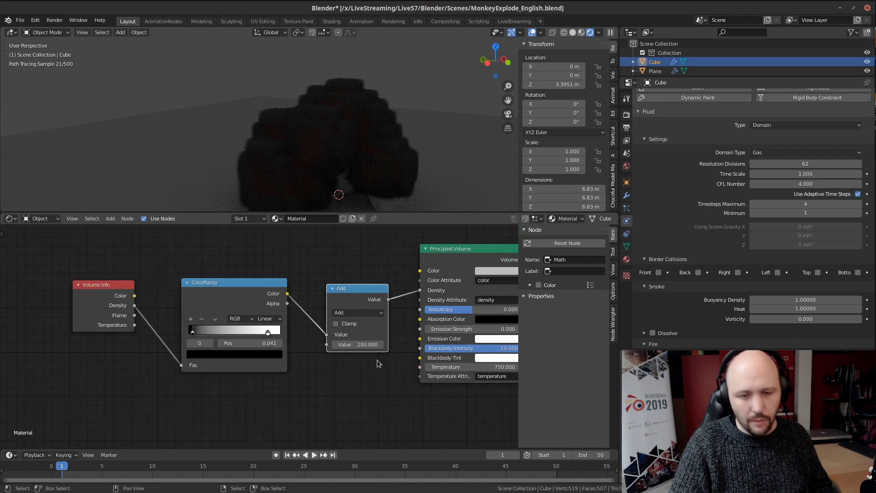
{"action": "middle_click_drag", "start_coordinate": [384, 359], "coordinate": [304, 366]}
{"action": "scroll", "coordinate": [324, 157], "scroll_direction": "down", "scroll_amount": 4}
{"action": "middle_click_drag", "start_coordinate": [330, 158], "coordinate": [360, 112]}
{"action": "key", "text": "space"}
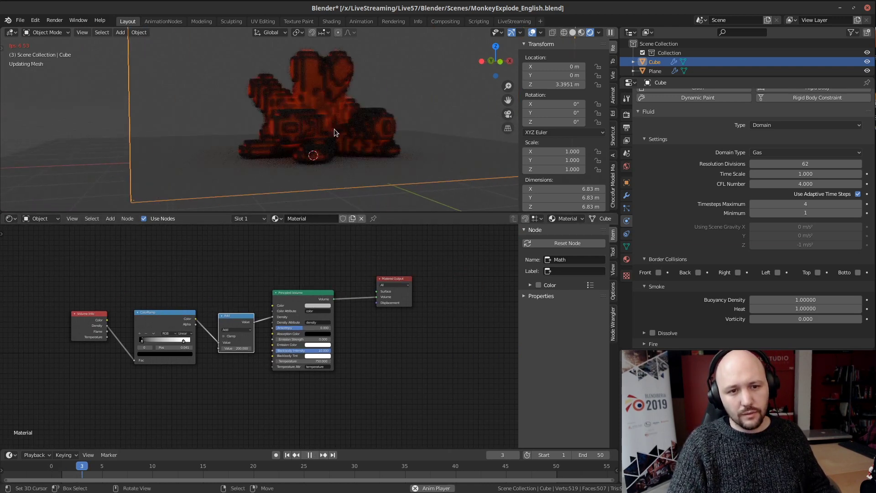
{"action": "key", "text": "space"}
{"action": "scroll", "coordinate": [331, 125], "scroll_direction": "down", "scroll_amount": 4}
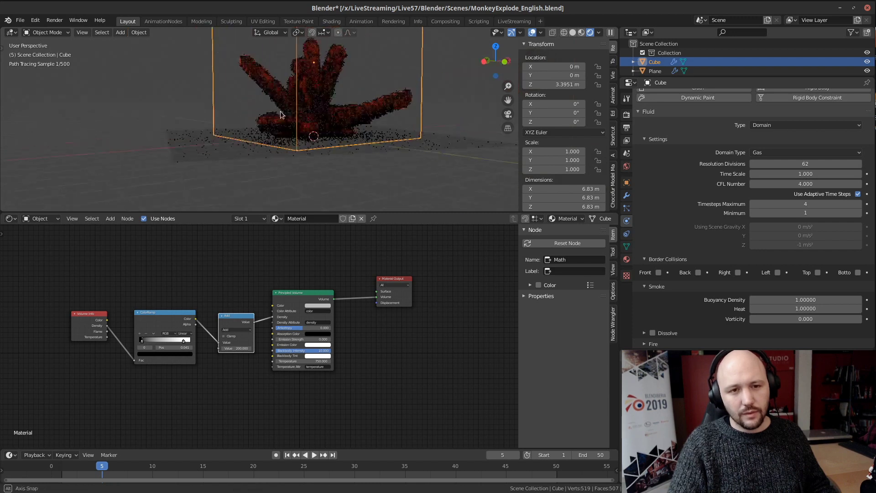
{"action": "middle_click_drag", "start_coordinate": [281, 111], "coordinate": [254, 116]}
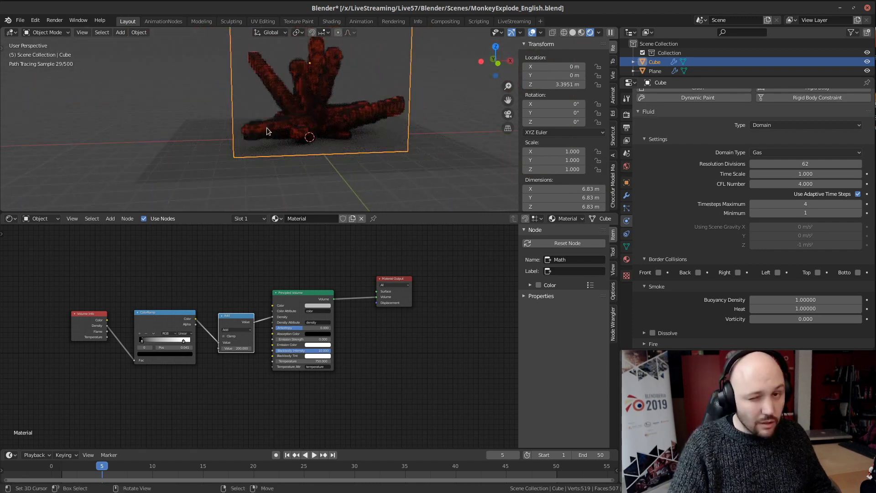
{"action": "scroll", "coordinate": [301, 398], "scroll_direction": "up", "scroll_amount": 4}
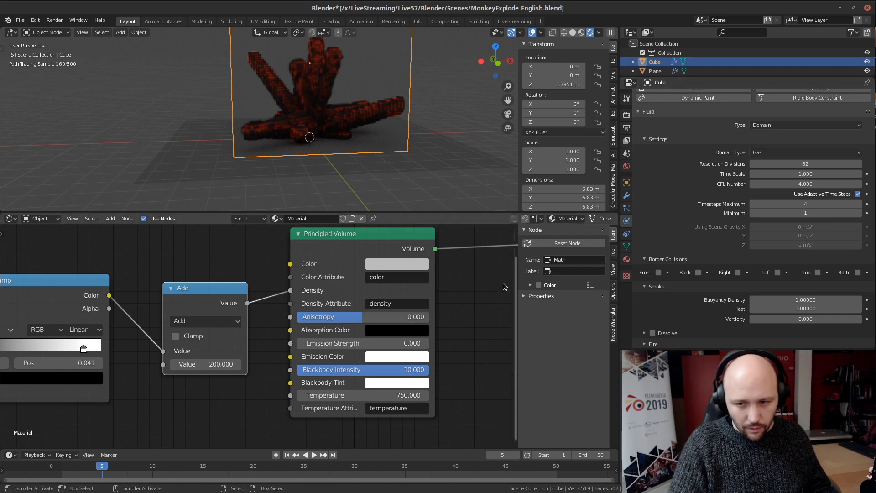
Step: Set Suzanne's particle flow source Size to 8
{"action": "left_click", "coordinate": [298, 128]}
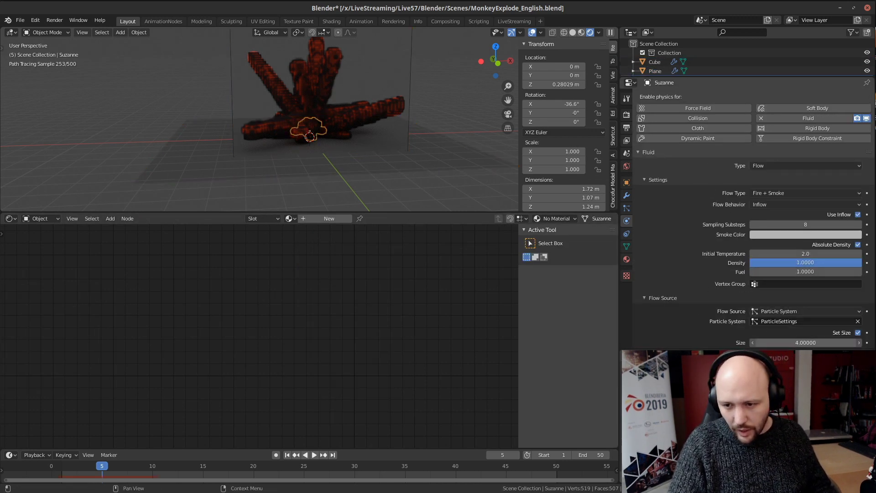
{"action": "double_click", "coordinate": [793, 340]}
{"action": "type", "text": "8"}
{"action": "key", "text": "Return"}
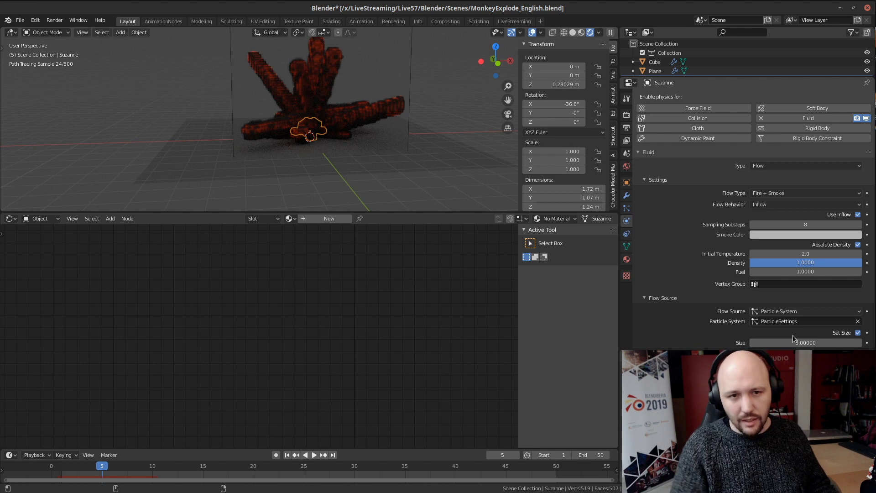
Step: Return to frame 1 and set the Cube domain's Resolution Divisions to 64 to recalculate the simulation
{"action": "key", "text": "shift+Left"}
{"action": "left_click", "coordinate": [407, 72]}
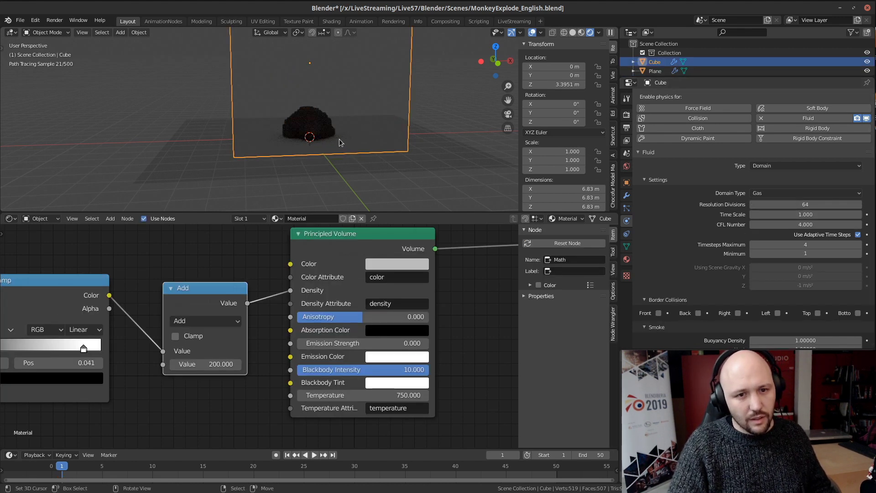
Step: Play the explosion from frame 1 to frame 12 and inspect the smoke at the higher resolution
{"action": "mouse_move", "coordinate": [340, 139]}
{"action": "middle_mouse_down"}
{"action": "mouse_move", "coordinate": [300, 145]}
{"action": "mouse_move", "coordinate": [361, 138]}
{"action": "mouse_move", "coordinate": [371, 97]}
{"action": "mouse_move", "coordinate": [352, 130]}
{"action": "mouse_move", "coordinate": [316, 127]}
{"action": "middle_mouse_up"}
{"action": "scroll", "coordinate": [300, 146], "scroll_direction": "up", "scroll_amount": 4}
{"action": "scroll", "coordinate": [351, 129], "scroll_direction": "down", "scroll_amount": 5}
{"action": "scroll", "coordinate": [347, 127], "scroll_direction": "up", "scroll_amount": 2}
{"action": "scroll", "coordinate": [317, 128], "scroll_direction": "up", "scroll_amount": 1}
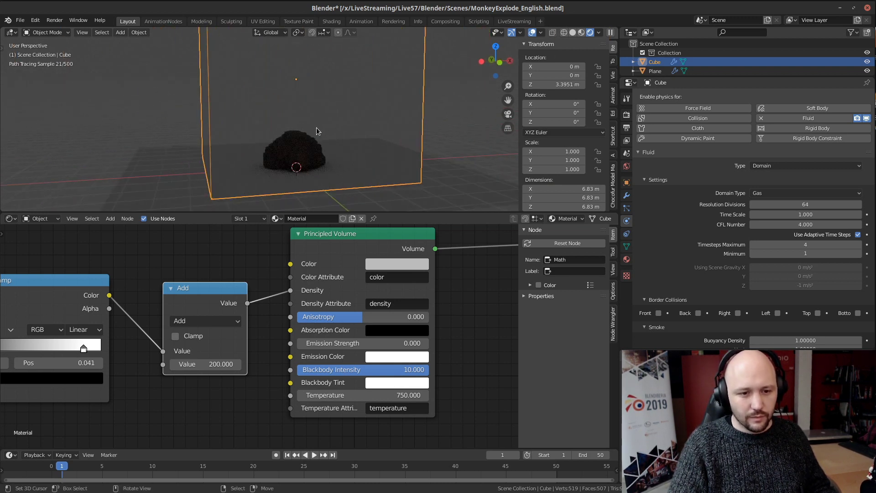
{"action": "key", "text": "space"}
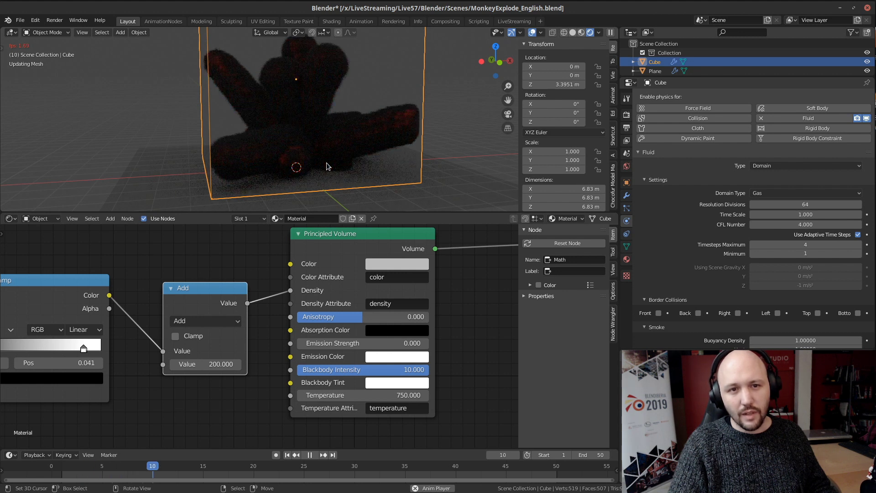
{"action": "key", "text": "space"}
Step: Set the Principled Volume's Blackbody Intensity to 50 and, at frame 3, its Temperature to 1500
{"action": "left_click", "coordinate": [392, 373]}
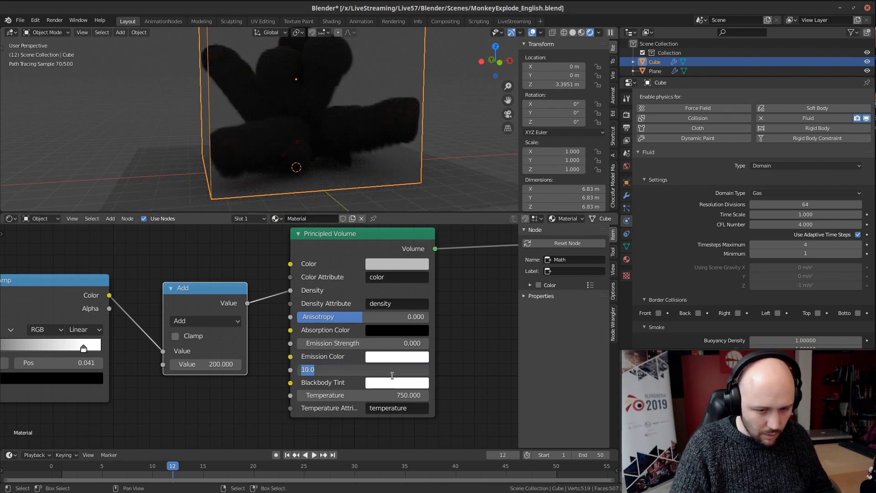
{"action": "type", "text": "500"}
{"action": "key", "text": "BackSpace"}
{"action": "key", "text": "Return"}
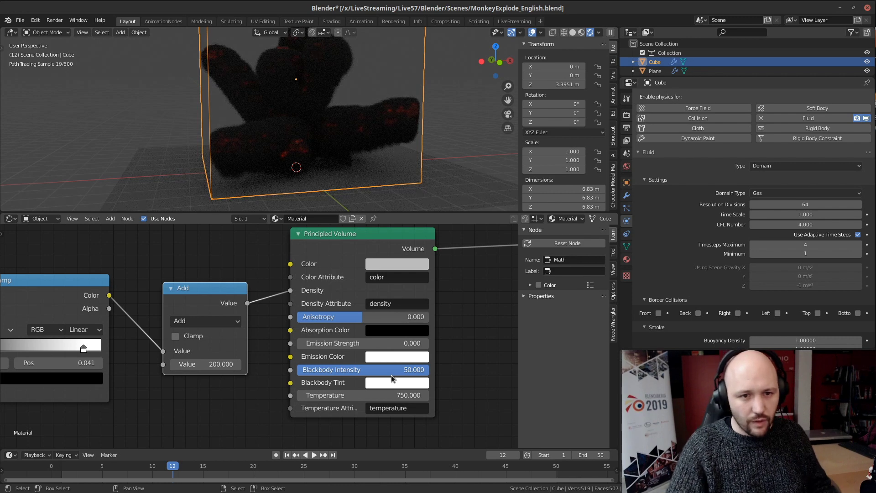
{"action": "left_click_drag", "start_coordinate": [70, 467], "coordinate": [85, 470]}
{"action": "left_click", "coordinate": [375, 393]}
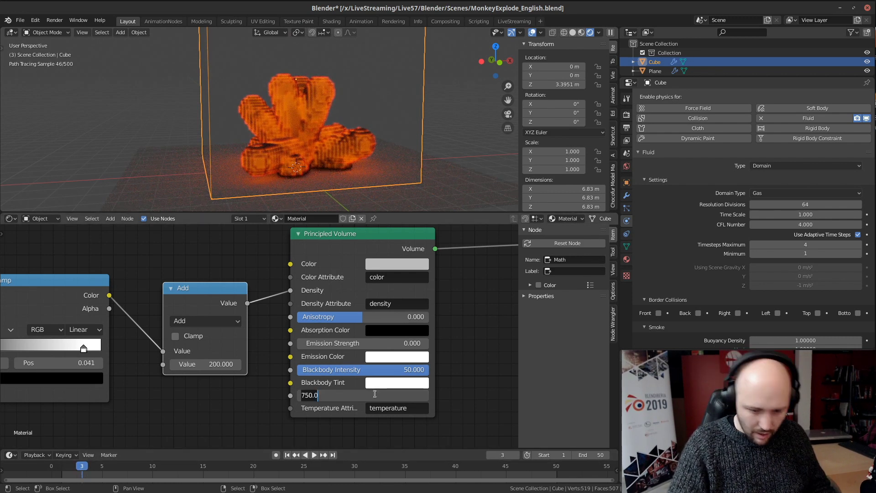
{"action": "key", "text": "Return"}
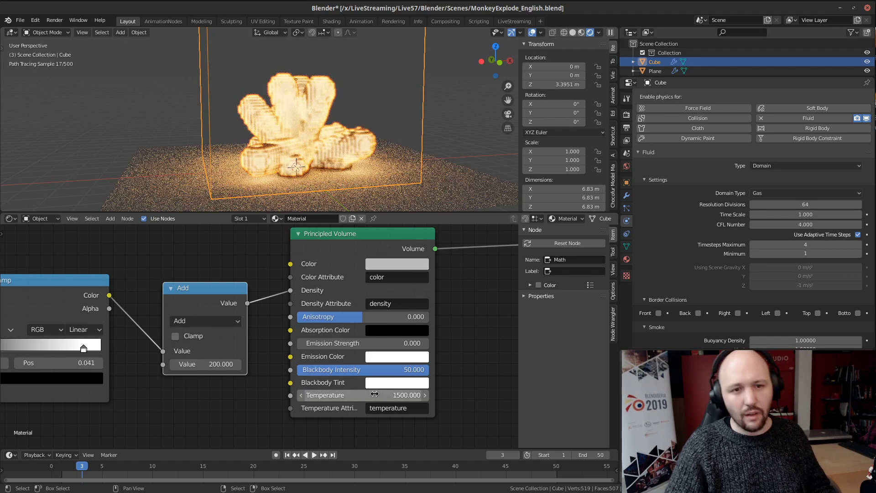
Step: Play the explosion on to frame 13 and inspect the brighter fire from several angles
{"action": "key", "text": "space"}
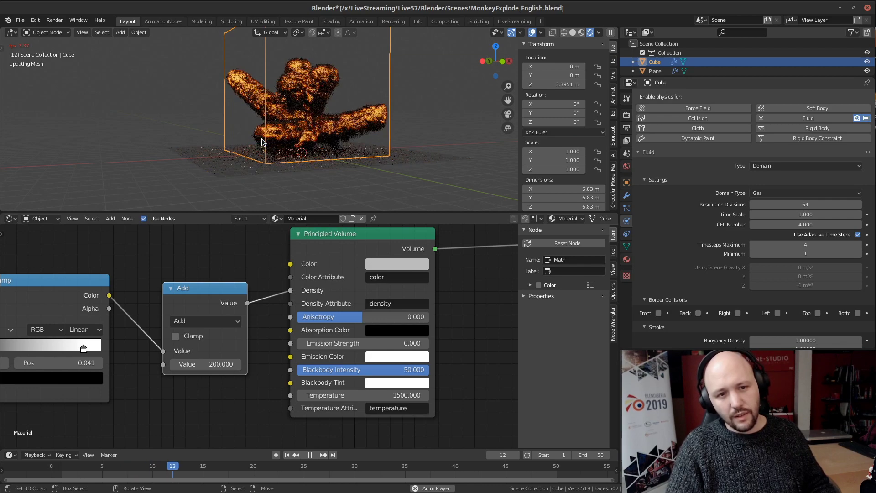
{"action": "key", "text": "space"}
{"action": "scroll", "coordinate": [297, 123], "scroll_direction": "up", "scroll_amount": 5}
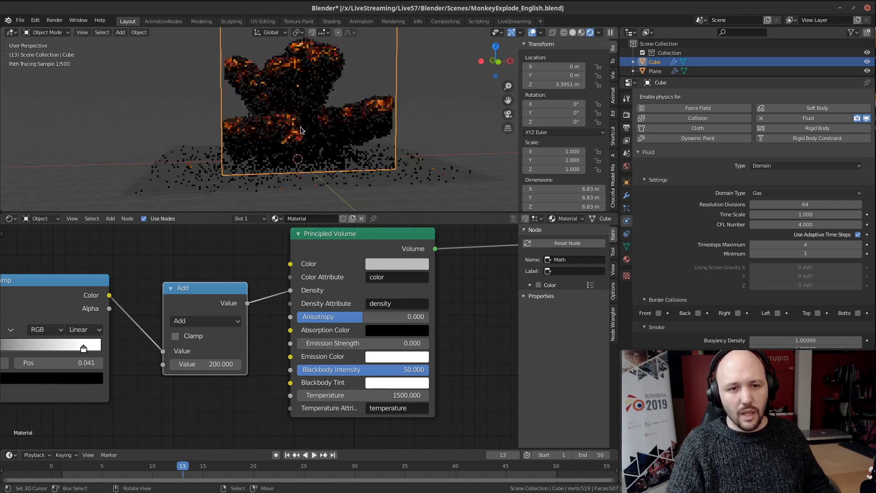
{"action": "middle_click_drag", "start_coordinate": [341, 129], "coordinate": [229, 121]}
{"action": "scroll", "coordinate": [345, 119], "scroll_direction": "down", "scroll_amount": 4}
Step: Return to frame 1 and delete all bakes from Suzanne's particle system cache
{"action": "key", "text": "shift+Left"}
{"action": "left_click", "coordinate": [295, 144]}
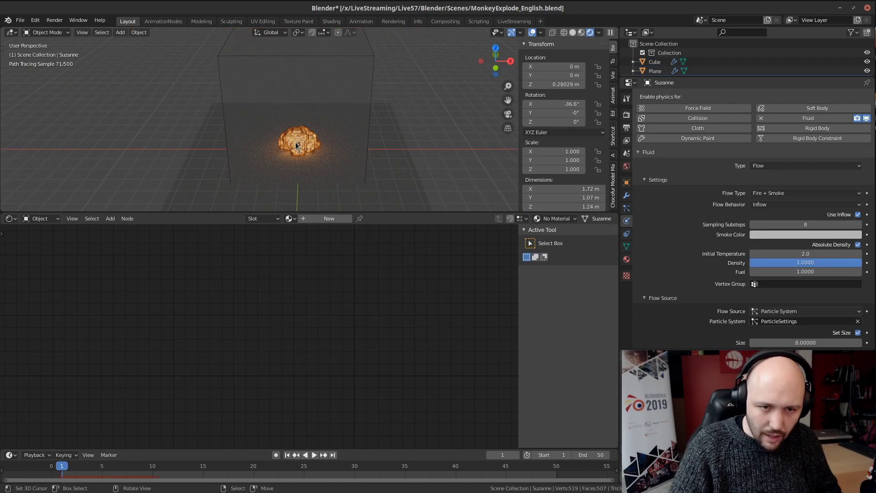
{"action": "left_click", "coordinate": [627, 208]}
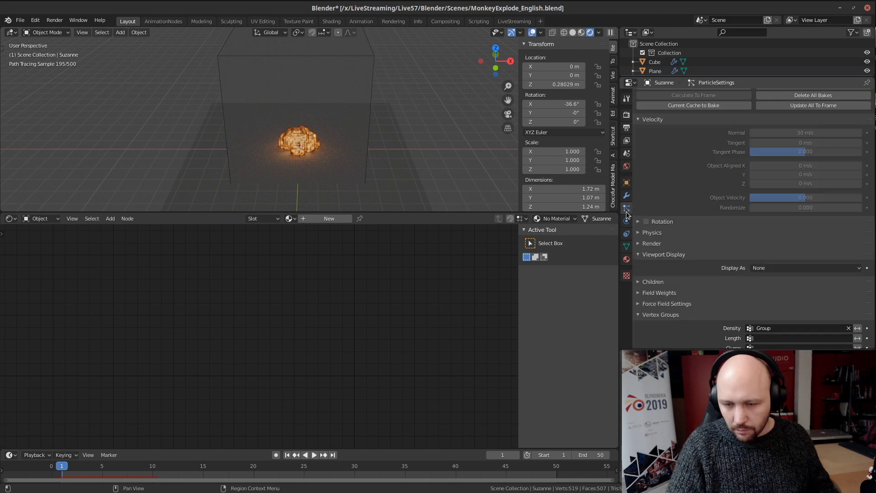
{"action": "scroll", "coordinate": [729, 261], "scroll_direction": "up", "scroll_amount": 12}
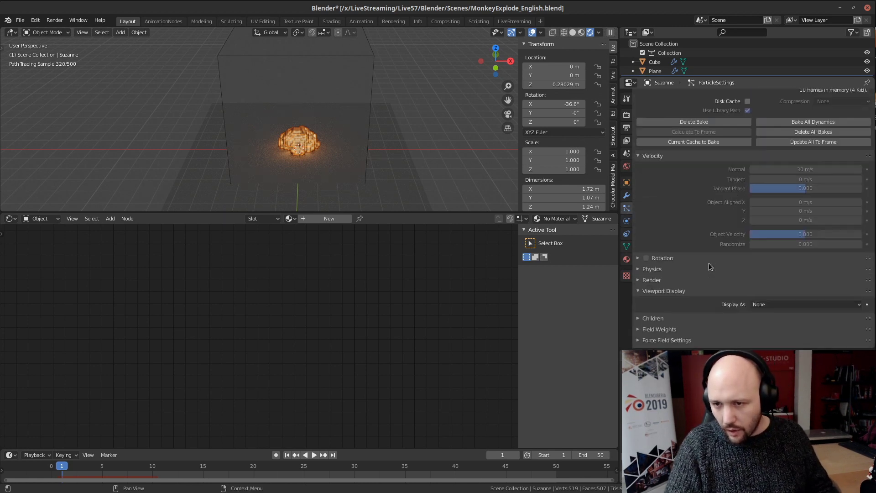
{"action": "scroll", "coordinate": [771, 285], "scroll_direction": "down", "scroll_amount": 6}
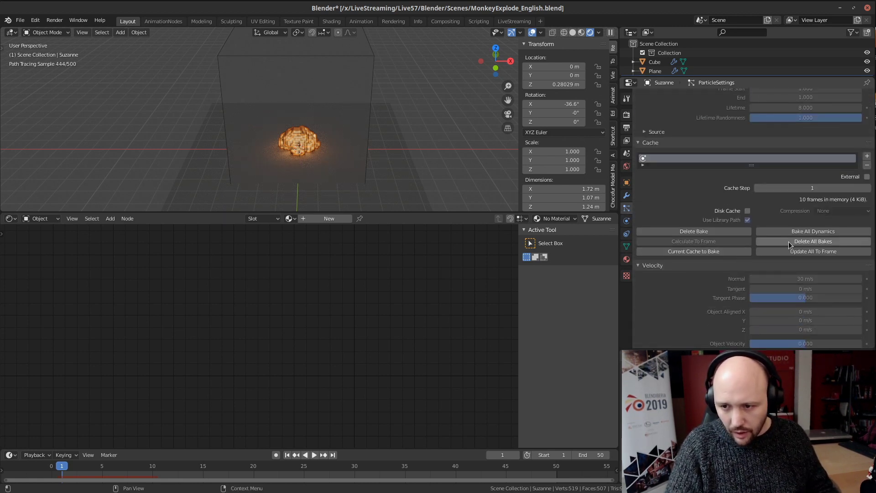
{"action": "left_click", "coordinate": [803, 241]}
Step: Set the emission Number of Suzanne's particle system to 200
{"action": "scroll", "coordinate": [710, 227], "scroll_direction": "up", "scroll_amount": 4}
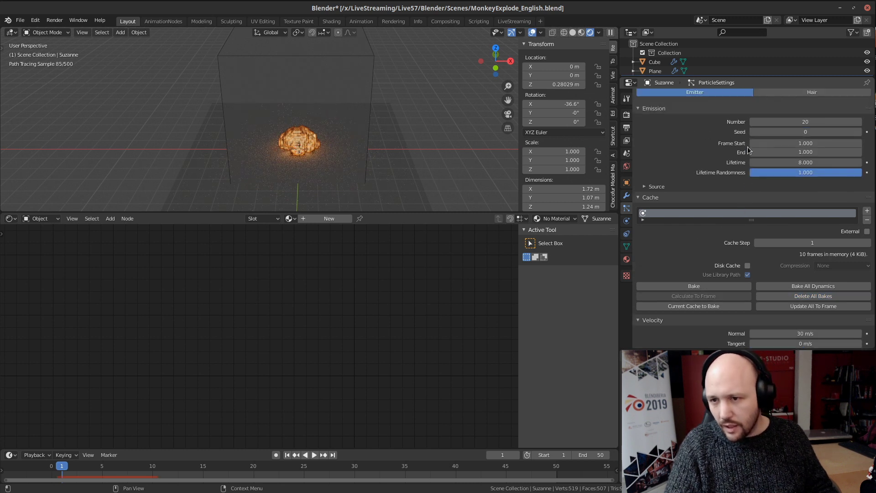
{"action": "double_click", "coordinate": [794, 140]}
{"action": "type", "text": "20"}
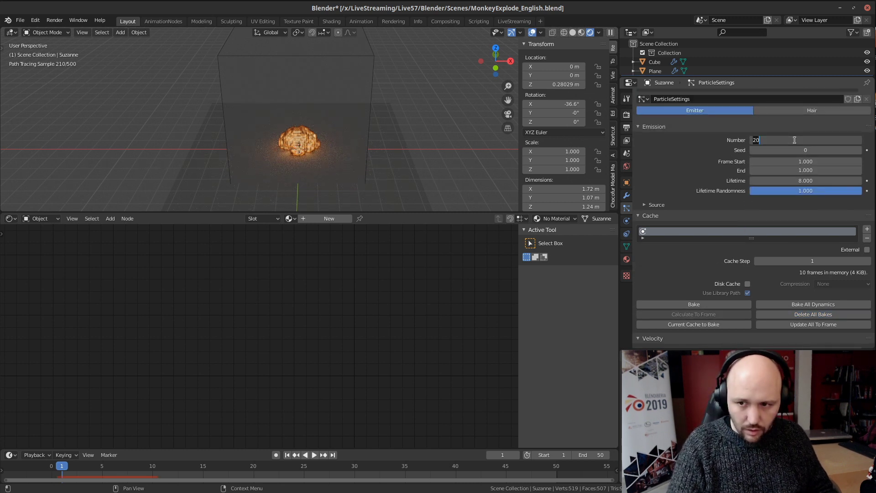
{"action": "type", "text": "0"}
{"action": "key", "text": "Return"}
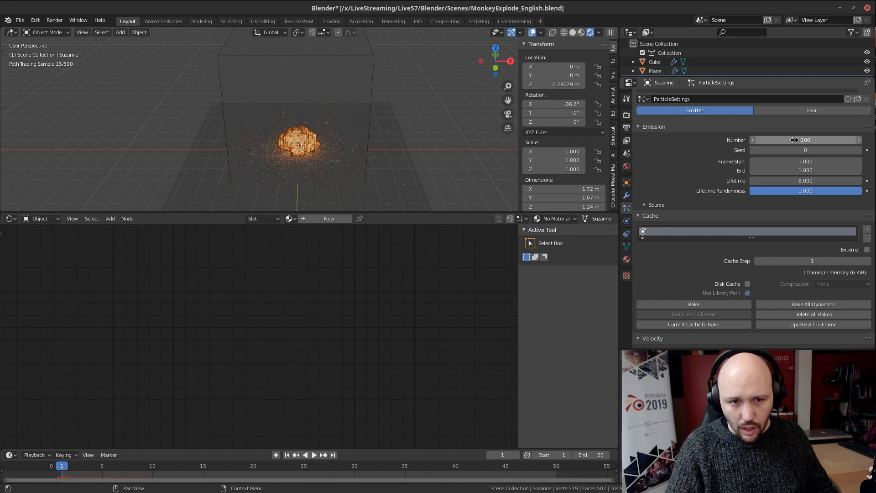
{"action": "scroll", "coordinate": [793, 140], "scroll_direction": "down", "scroll_amount": 2}
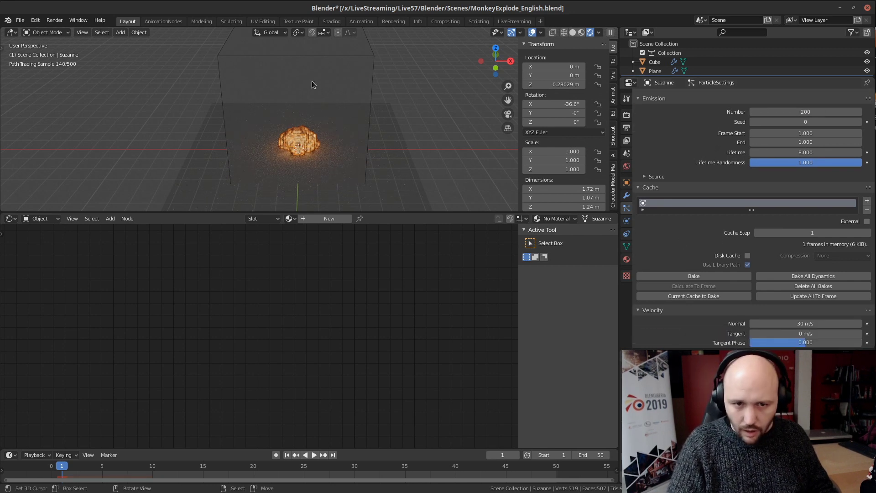
{"action": "right_click", "coordinate": [370, 77]}
{"action": "right_click", "coordinate": [294, 141]}
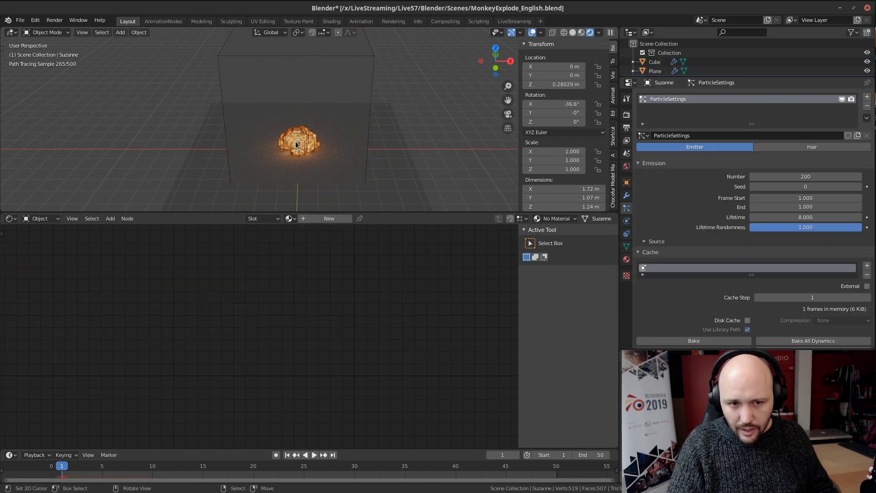
{"action": "scroll", "coordinate": [727, 248], "scroll_direction": "down", "scroll_amount": 12}
{"action": "scroll", "coordinate": [707, 245], "scroll_direction": "up", "scroll_amount": 6}
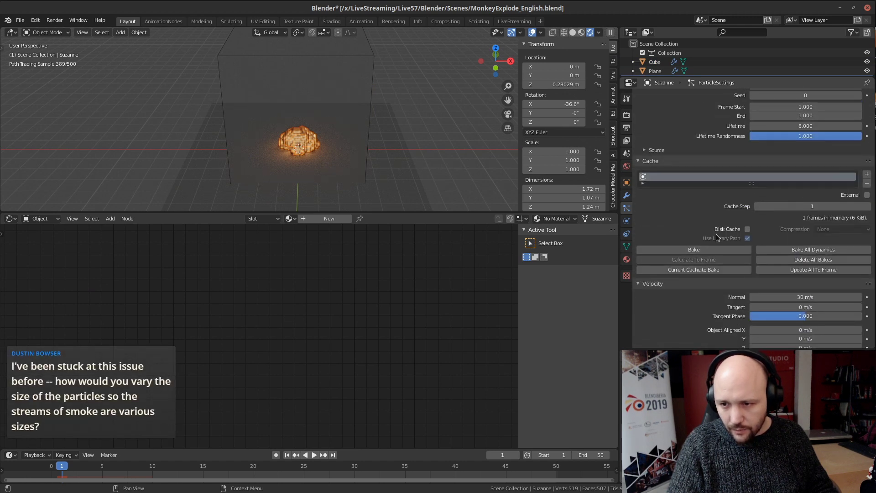
{"action": "right_click", "coordinate": [314, 147]}
{"action": "right_click", "coordinate": [310, 146]}
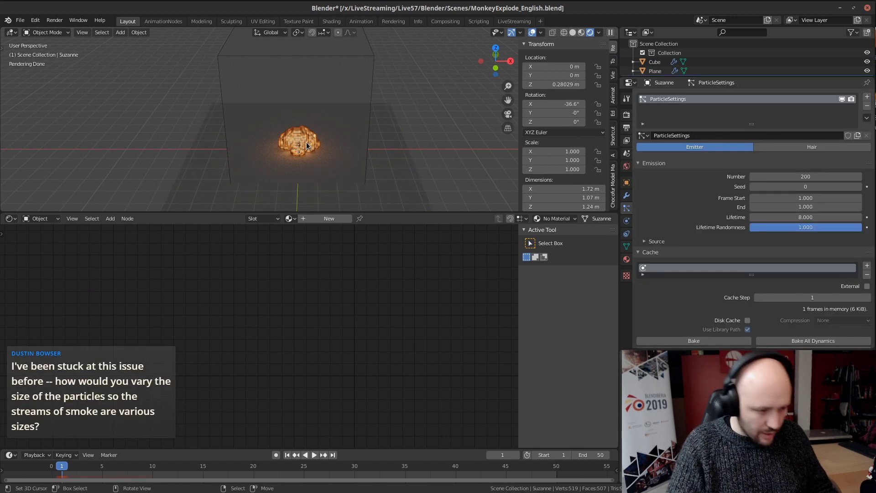
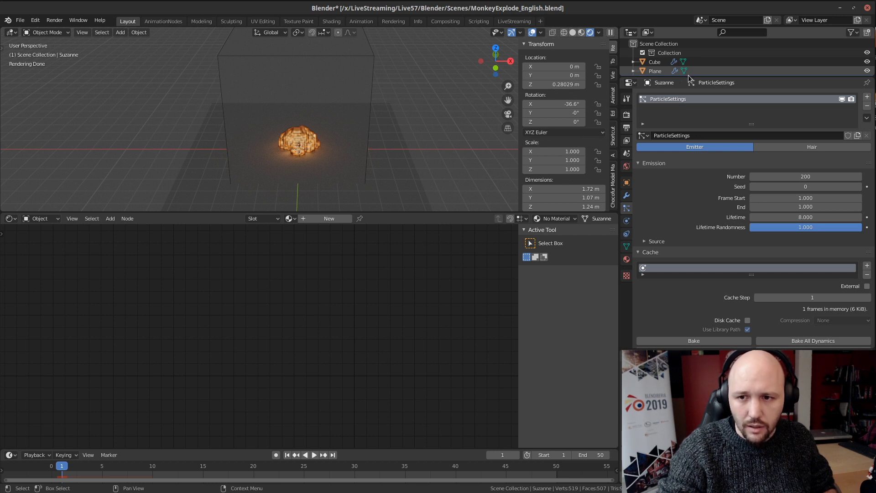
Step: Enlarge the Outliner to show Suzanne and set her particle emission Number to 10
{"action": "left_click_drag", "start_coordinate": [689, 76], "coordinate": [674, 125]}
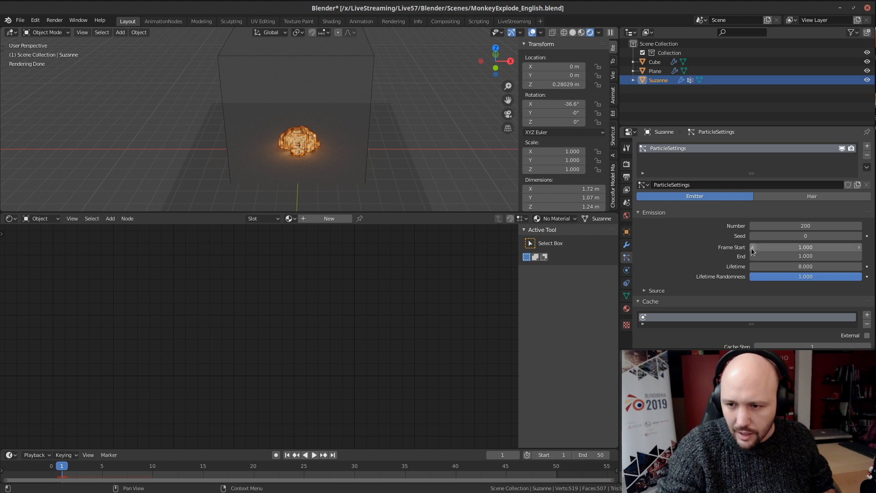
{"action": "left_click", "coordinate": [795, 225]}
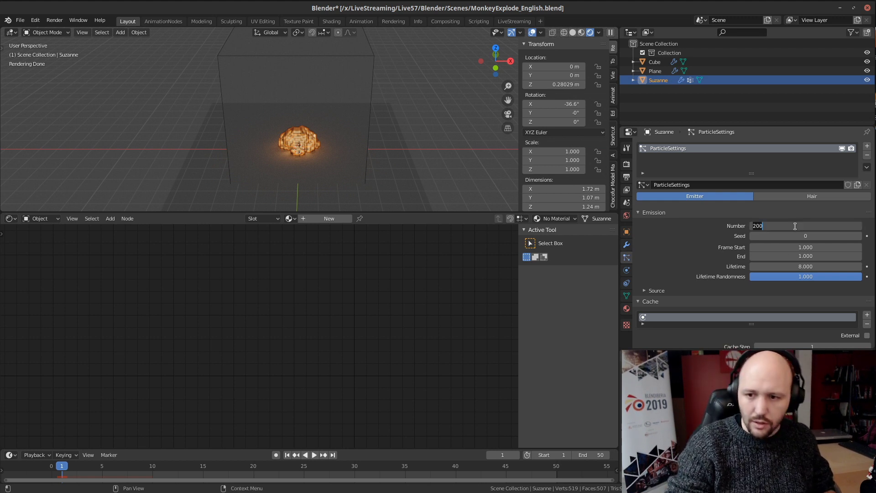
{"action": "key", "text": "Return"}
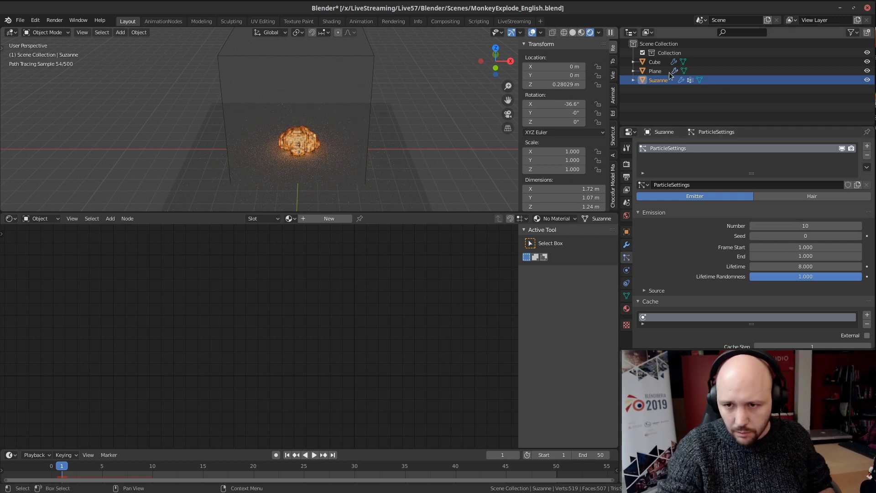
Step: Set the Size of Suzanne's particle flow source to 1
{"action": "left_click", "coordinate": [626, 271]}
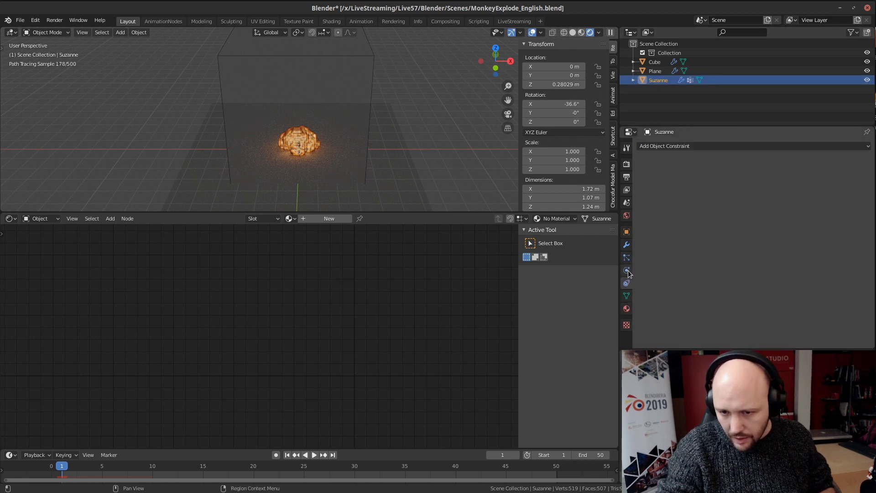
{"action": "scroll", "coordinate": [694, 251], "scroll_direction": "down", "scroll_amount": 5}
{"action": "left_click", "coordinate": [815, 302]}
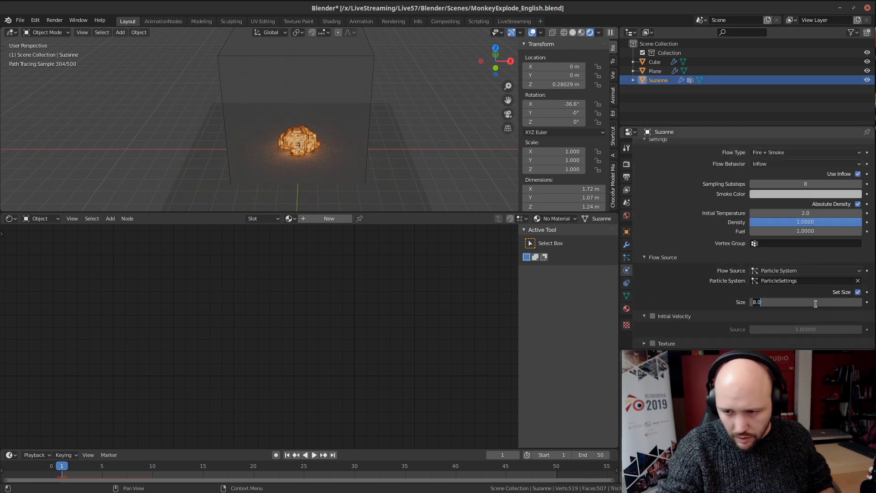
{"action": "type", "text": "1"}
{"action": "key", "text": "Return"}
Step: Select the Cube domain and re-enter Resolution Divisions of 64 to recalculate the simulation
{"action": "left_click", "coordinate": [259, 103]}
{"action": "middle_click_drag", "start_coordinate": [258, 103], "coordinate": [334, 94]}
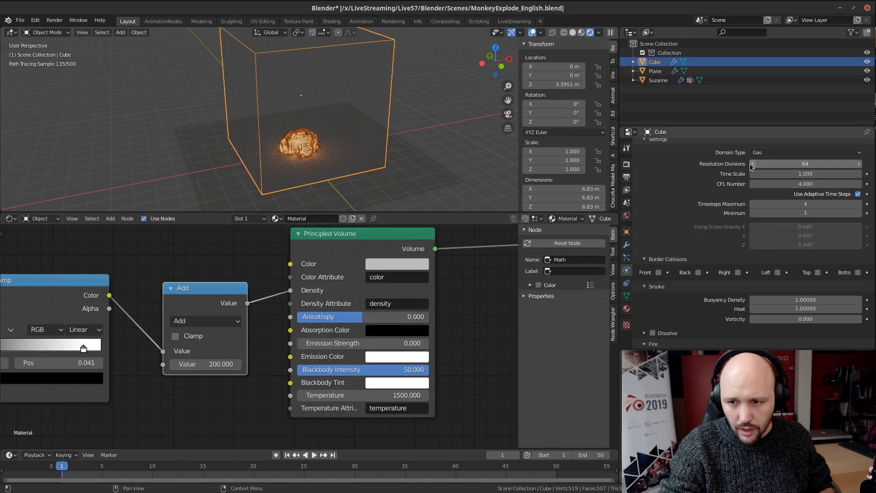
{"action": "left_click_drag", "start_coordinate": [856, 165], "coordinate": [844, 166]}
Step: Play the explosion from frame 1 to frame 6 and inspect the thinner smoke trails
{"action": "scroll", "coordinate": [333, 152], "scroll_direction": "up", "scroll_amount": 3}
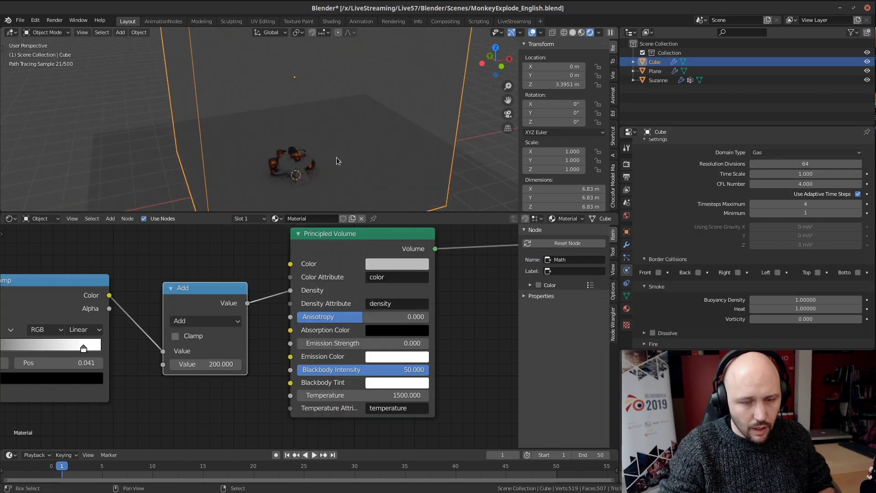
{"action": "middle_click_drag", "start_coordinate": [335, 157], "coordinate": [334, 119], "text": "shift"}
{"action": "key", "text": "space"}
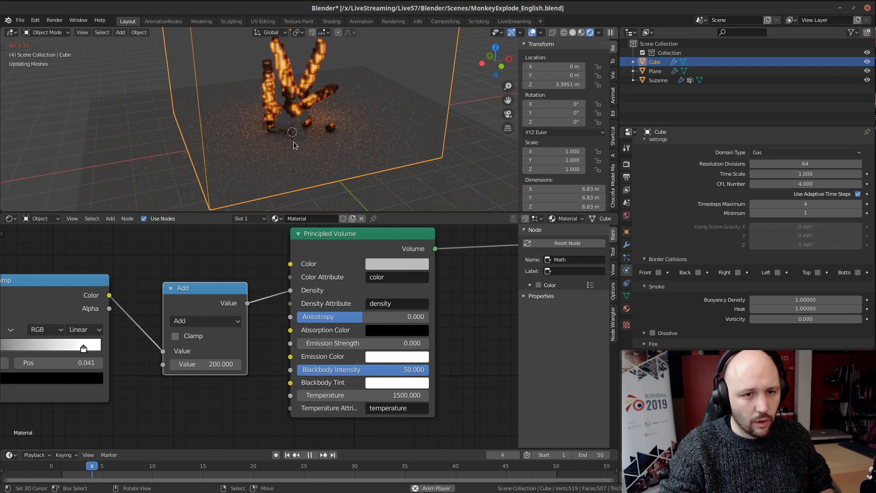
{"action": "key", "text": "space"}
{"action": "middle_click_drag", "start_coordinate": [335, 110], "coordinate": [301, 121]}
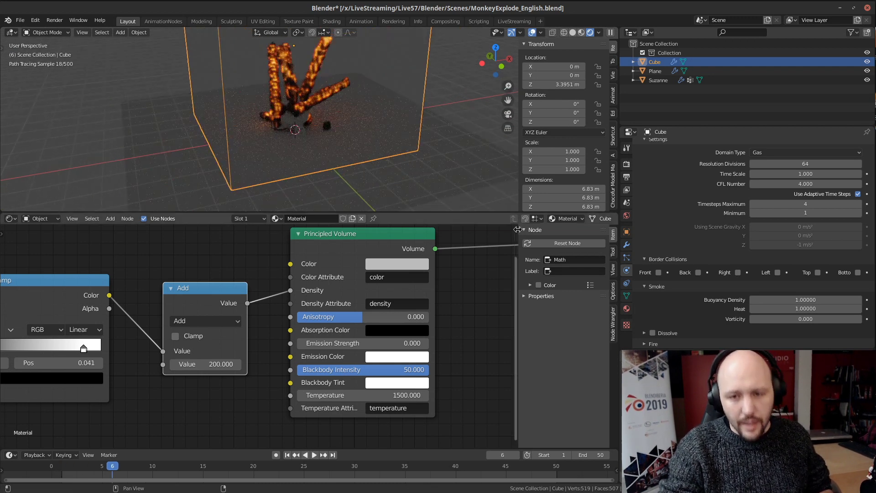
Step: Turn off Set Size for Suzanne's particle flow source
{"action": "left_click", "coordinate": [293, 123]}
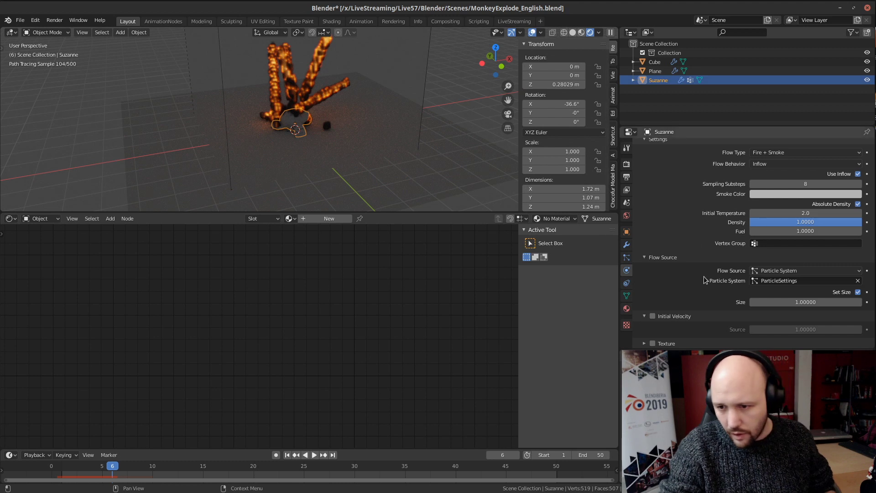
{"action": "left_click", "coordinate": [858, 292]}
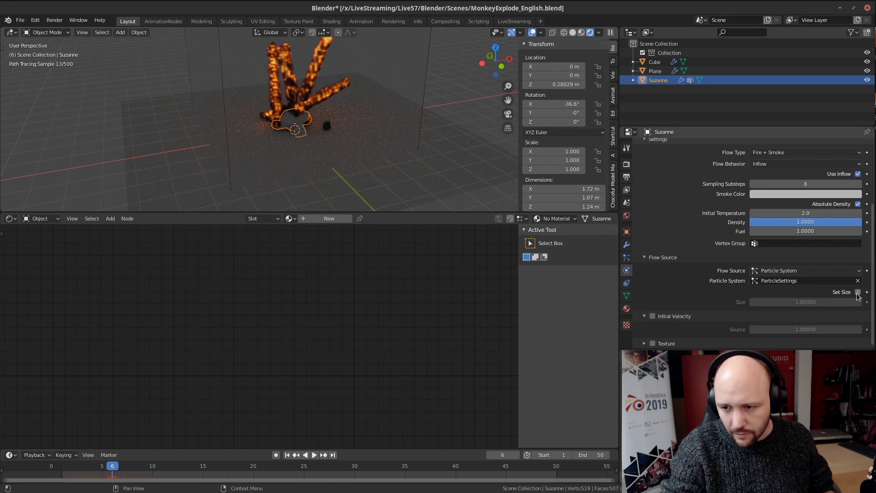
Step: Return to frame 1 and set the render Scale of Suzanne's particles to 1
{"action": "left_click", "coordinate": [627, 258]}
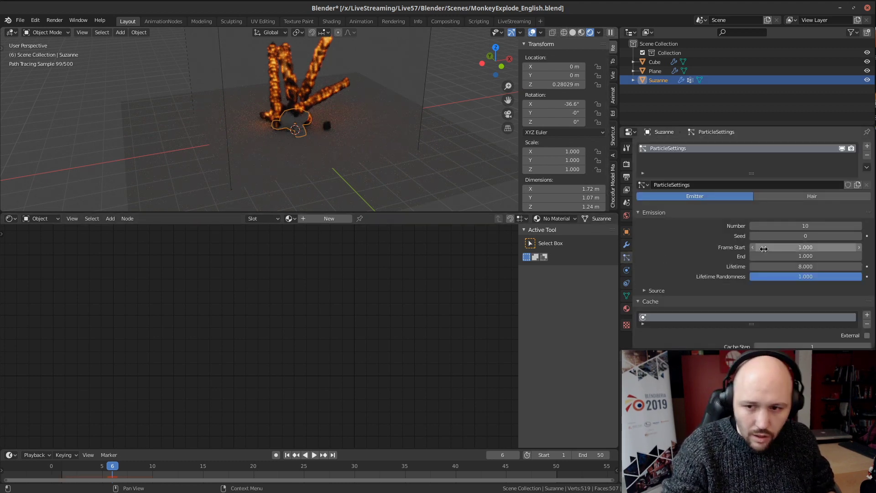
{"action": "scroll", "coordinate": [720, 268], "scroll_direction": "down", "scroll_amount": 4}
{"action": "scroll", "coordinate": [720, 269], "scroll_direction": "down", "scroll_amount": 10}
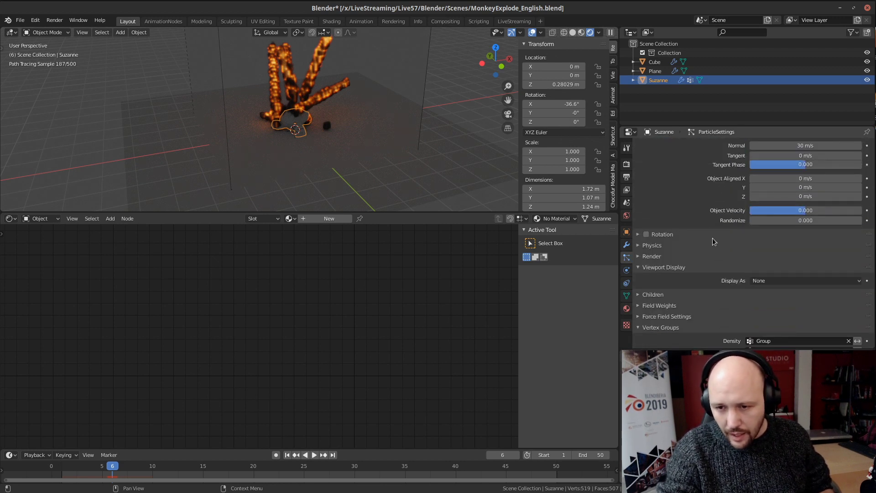
{"action": "left_click", "coordinate": [667, 256]}
{"action": "scroll", "coordinate": [709, 257], "scroll_direction": "down", "scroll_amount": 4}
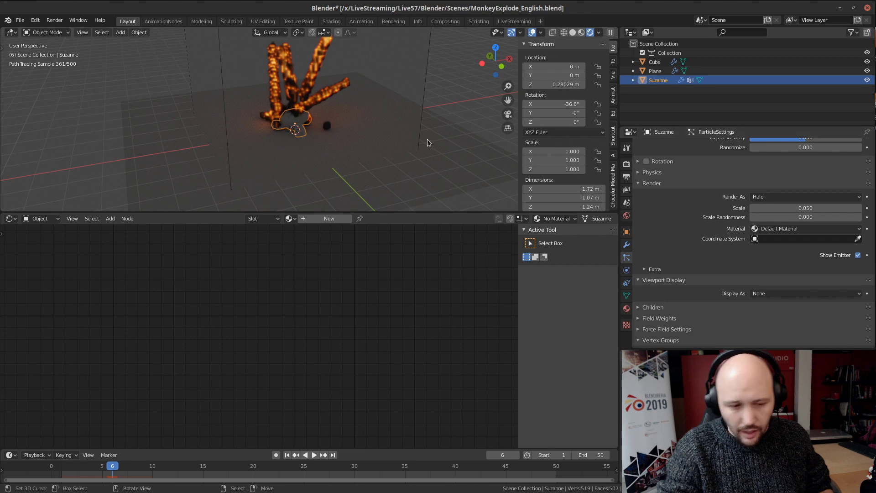
{"action": "key", "text": "shift+Left"}
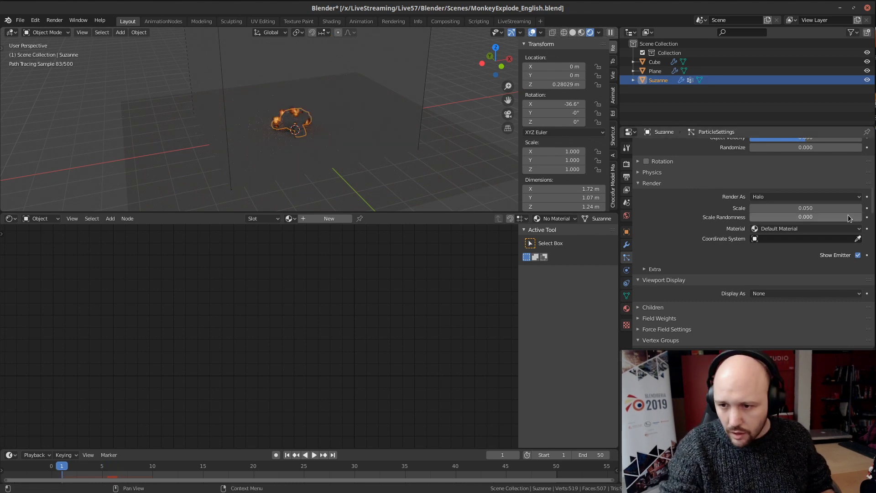
{"action": "left_click", "coordinate": [829, 208]}
{"action": "type", "text": "1"}
{"action": "key", "text": "Return"}
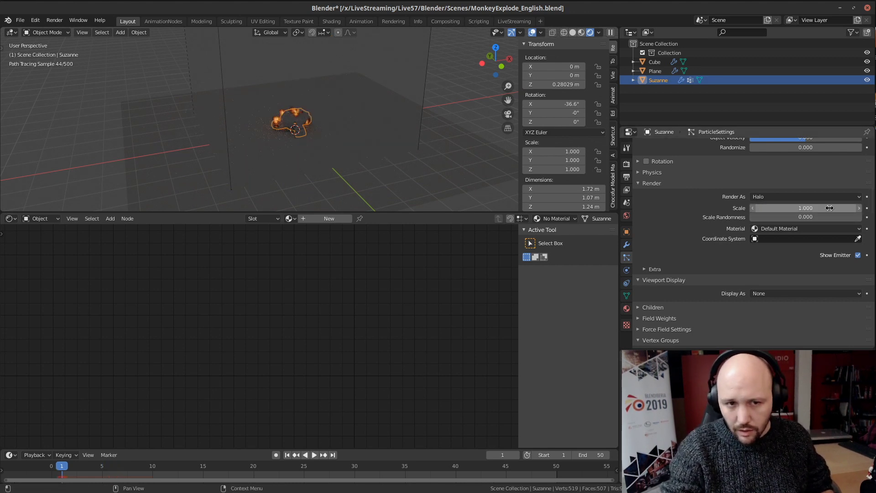
Step: Set the Scale Randomness of Suzanne's particles to 0.5
{"action": "left_click", "coordinate": [807, 218]}
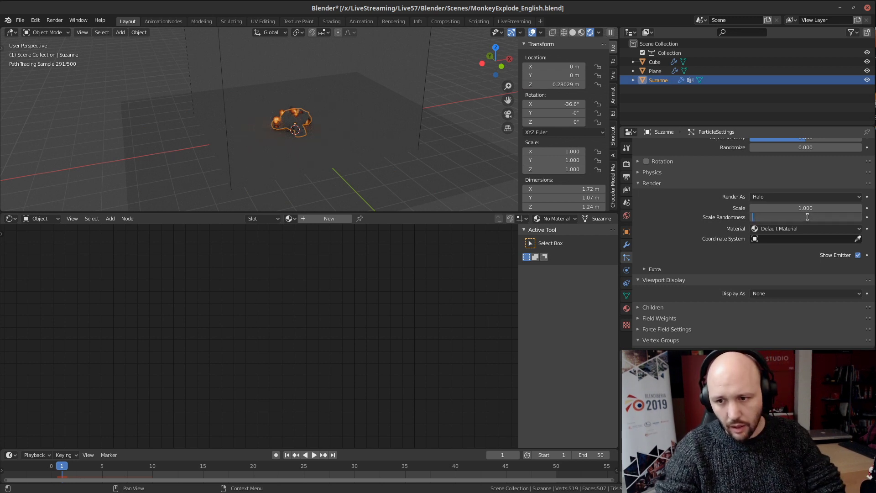
{"action": "type", "text": "1"}
{"action": "key", "text": "Return"}
{"action": "left_click", "coordinate": [802, 218]}
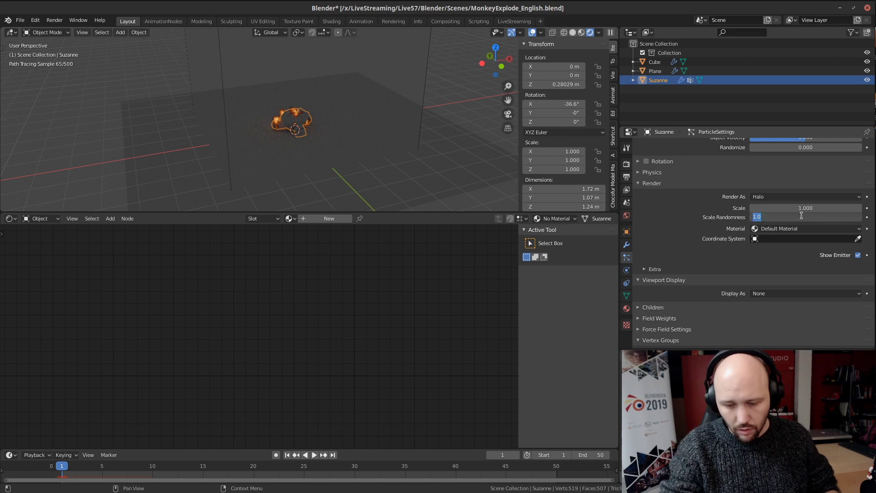
{"action": "type", "text": "0.5"}
{"action": "key", "text": "Return"}
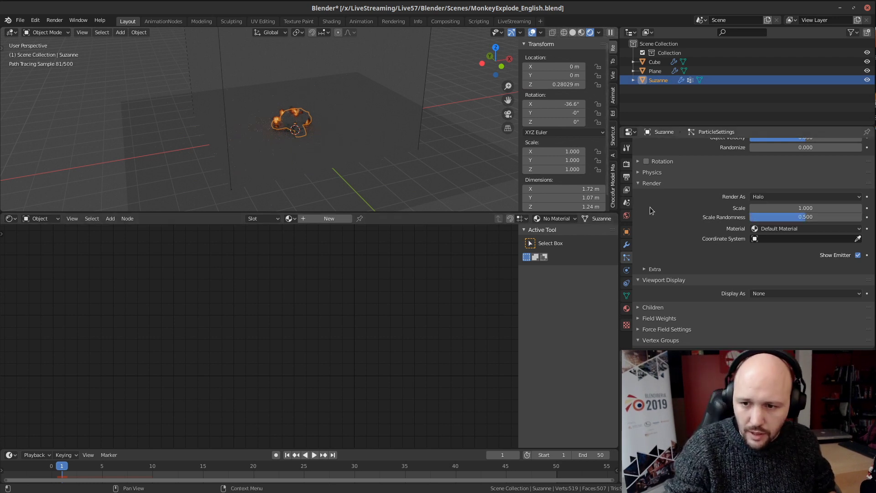
Step: Select the Cube domain and lower Resolution Divisions to 62, restoring it to 64 to recalculate the simulation
{"action": "left_click", "coordinate": [426, 99]}
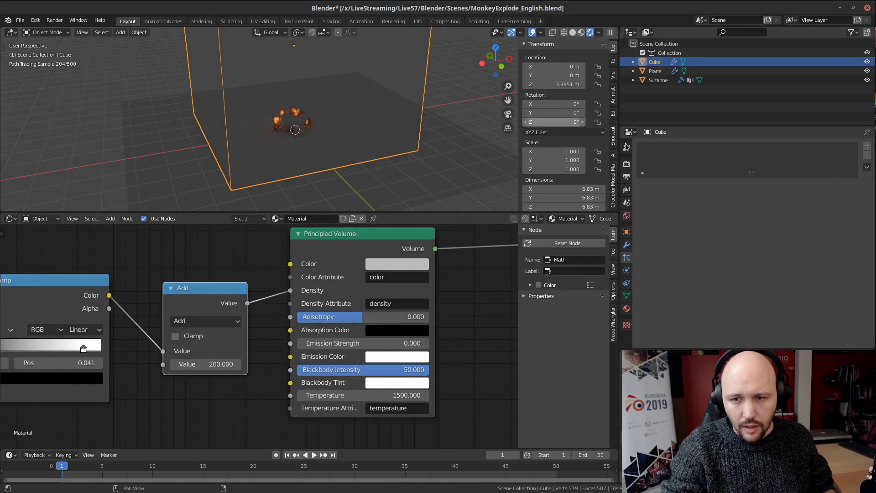
{"action": "left_click", "coordinate": [628, 271]}
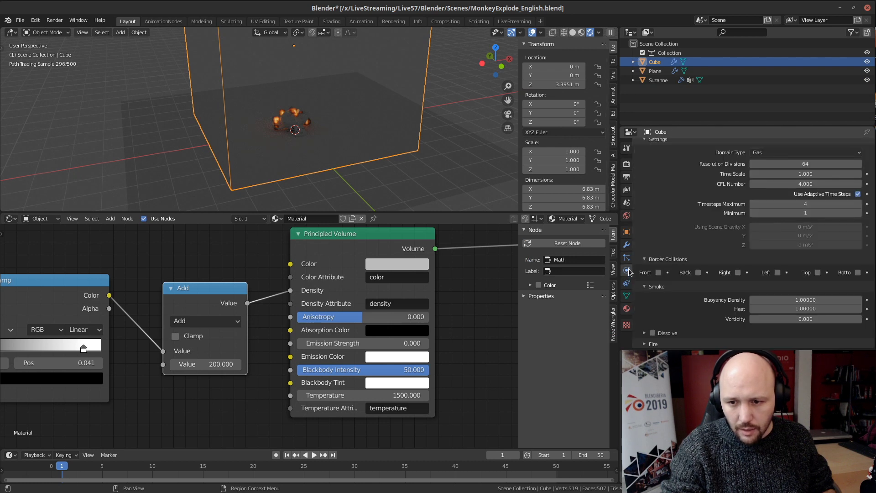
{"action": "left_click", "coordinate": [753, 164]}
{"action": "left_click", "coordinate": [753, 164]}
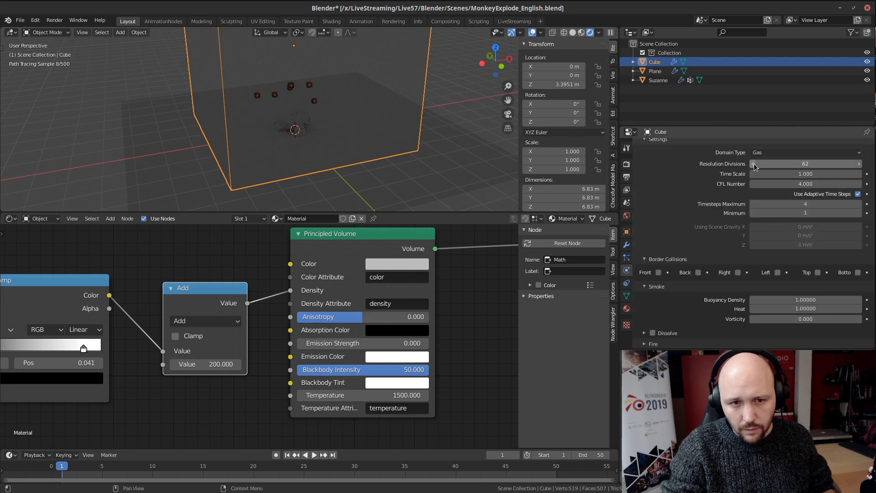
{"action": "left_click", "coordinate": [858, 163]}
{"action": "left_click", "coordinate": [858, 163]}
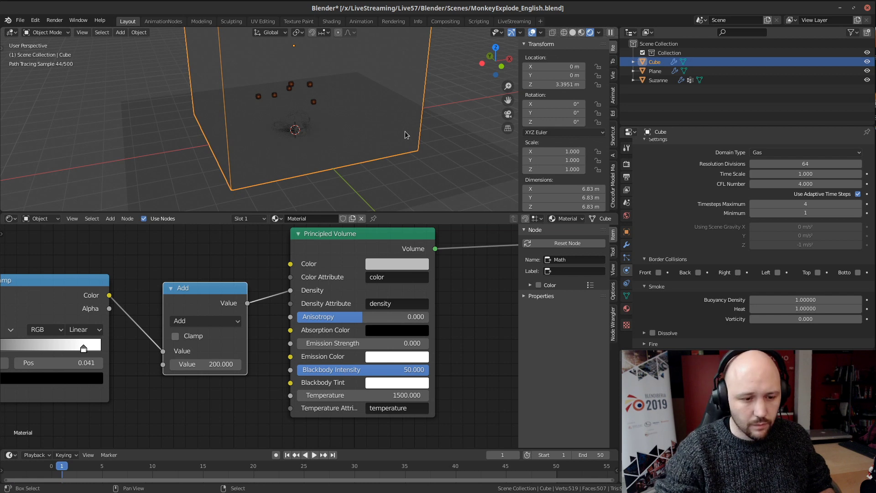
Step: Play the explosion from frame 1 to frame 8 and inspect the smoke trails for size variation
{"action": "key", "text": "space"}
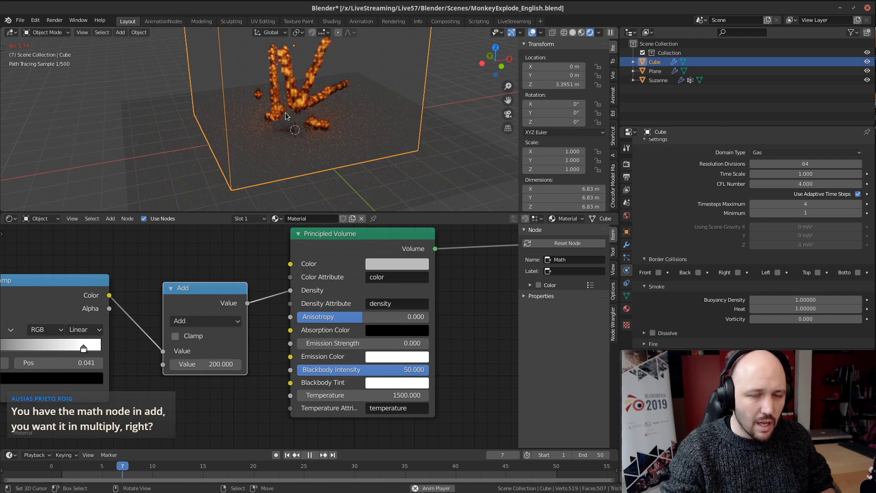
{"action": "key", "text": "space"}
{"action": "middle_click_drag", "start_coordinate": [309, 89], "coordinate": [298, 141]}
{"action": "scroll", "coordinate": [298, 135], "scroll_direction": "up", "scroll_amount": 5}
{"action": "scroll", "coordinate": [266, 135], "scroll_direction": "down", "scroll_amount": 3}
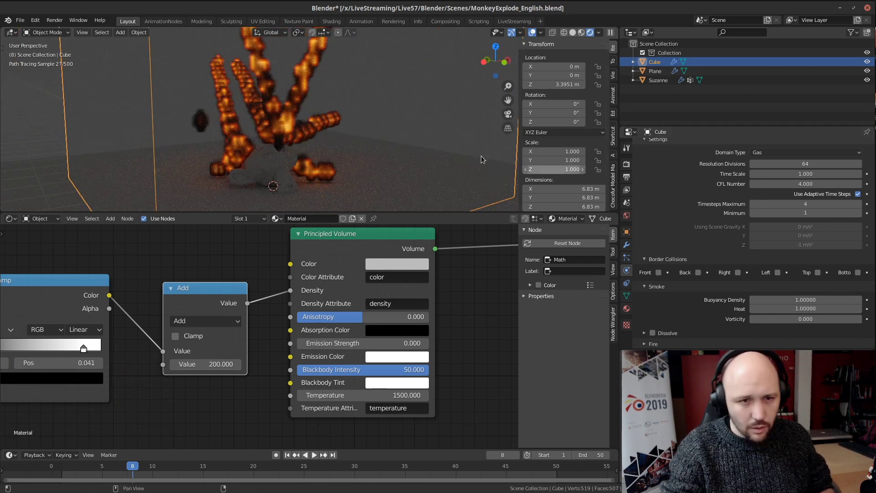
Step: Select Suzanne and set the viewport display of its particles to Point
{"action": "left_click", "coordinate": [274, 154]}
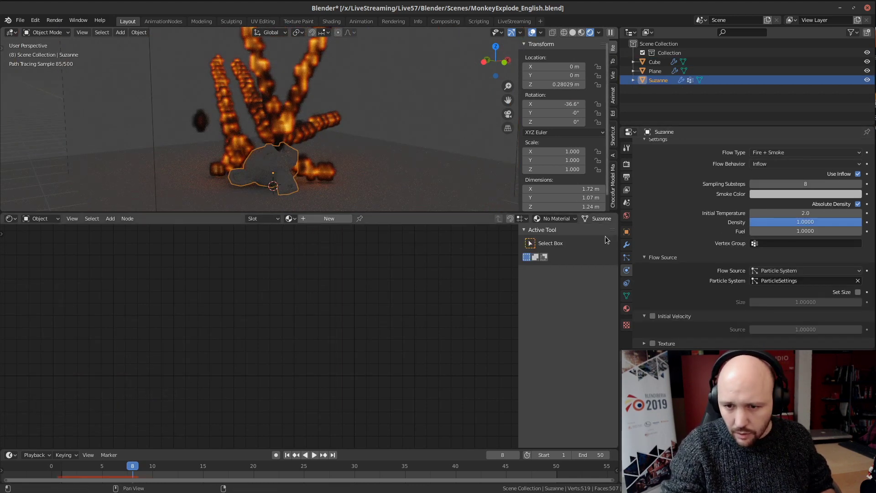
{"action": "left_click", "coordinate": [627, 258]}
{"action": "scroll", "coordinate": [704, 224], "scroll_direction": "down", "scroll_amount": 15}
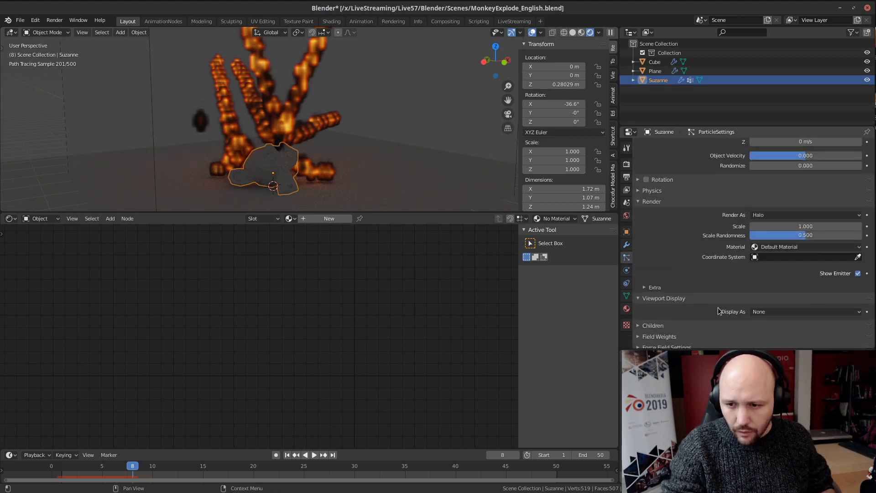
{"action": "left_click", "coordinate": [781, 312]}
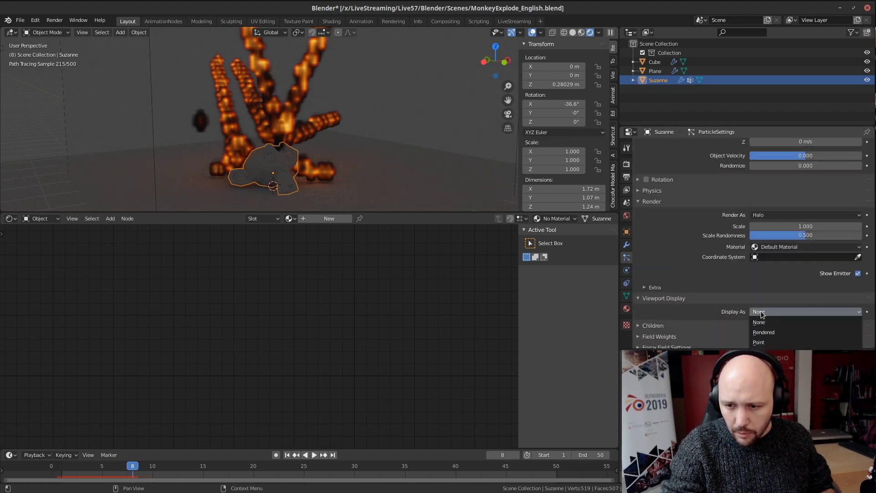
{"action": "left_click", "coordinate": [782, 342]}
{"action": "middle_click_drag", "start_coordinate": [267, 149], "coordinate": [433, 103]}
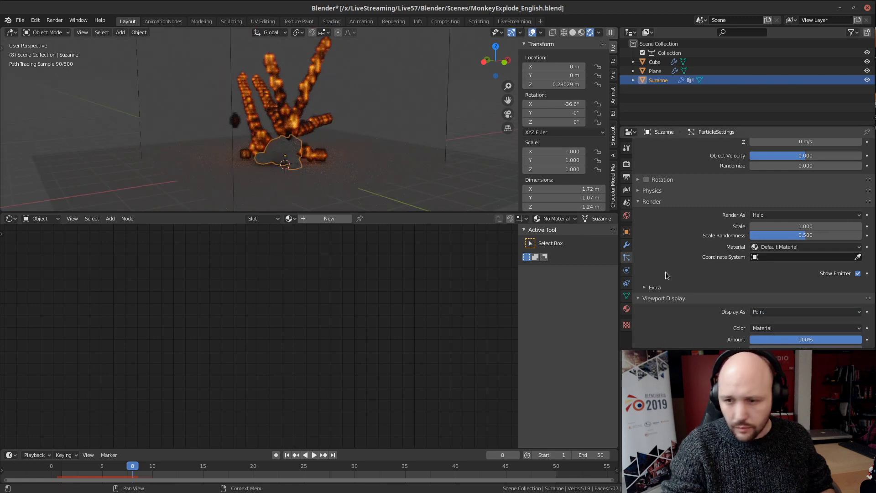
Step: Set Suzanne's particles to render as None and their viewport display Size to 1 m
{"action": "left_click", "coordinate": [768, 214]}
{"action": "left_click", "coordinate": [769, 226]}
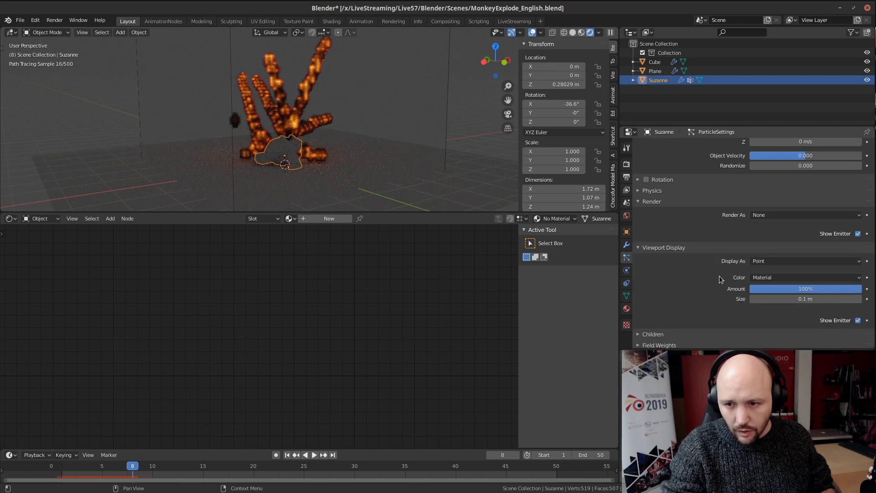
{"action": "left_click", "coordinate": [786, 299]}
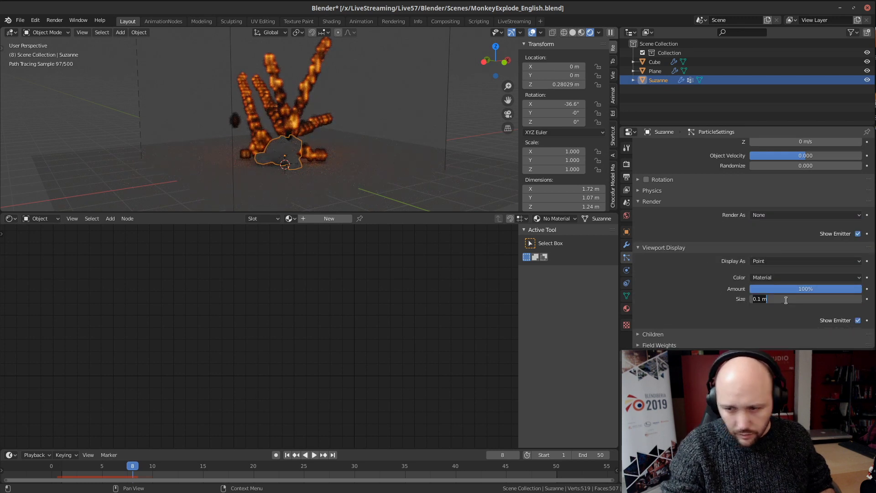
{"action": "type", "text": "1"}
{"action": "key", "text": "Return"}
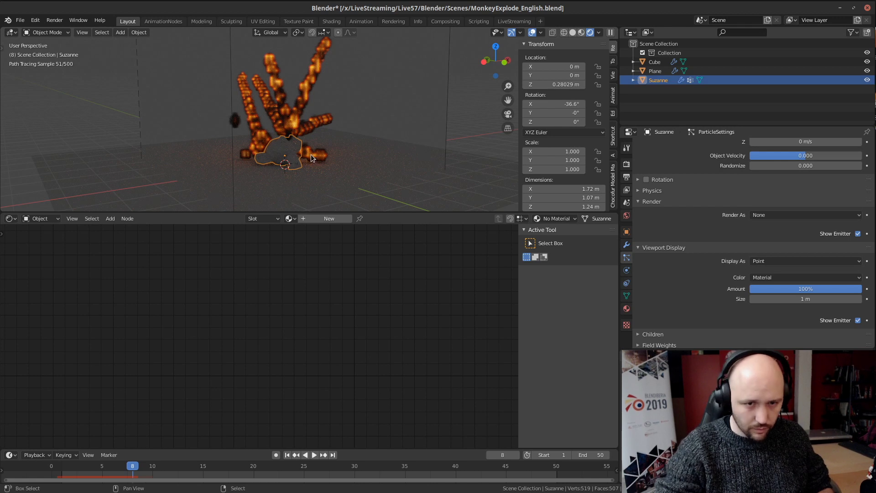
Step: Return to frame 1, select the Cube domain and nudge Resolution Divisions down and back to 64 to reset the simulation
{"action": "key", "text": "shift+Left"}
{"action": "left_click", "coordinate": [447, 96]}
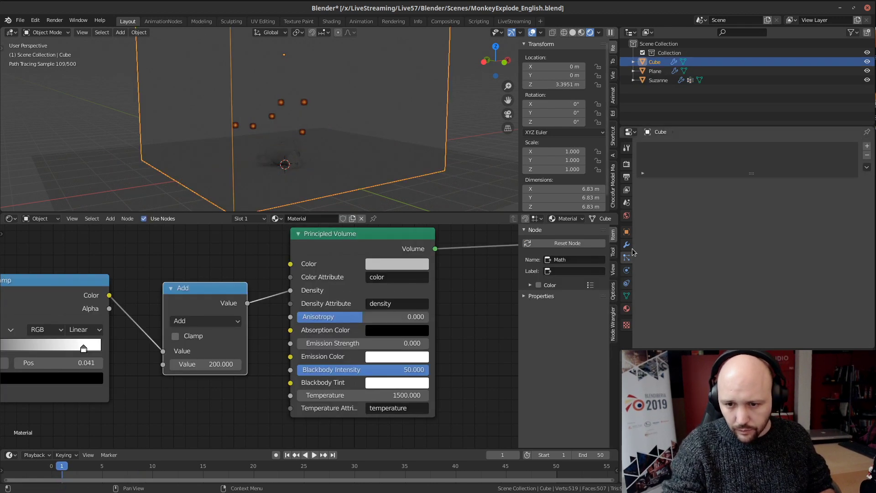
{"action": "left_click", "coordinate": [628, 270]}
{"action": "left_click", "coordinate": [753, 164]}
{"action": "left_click", "coordinate": [753, 164]}
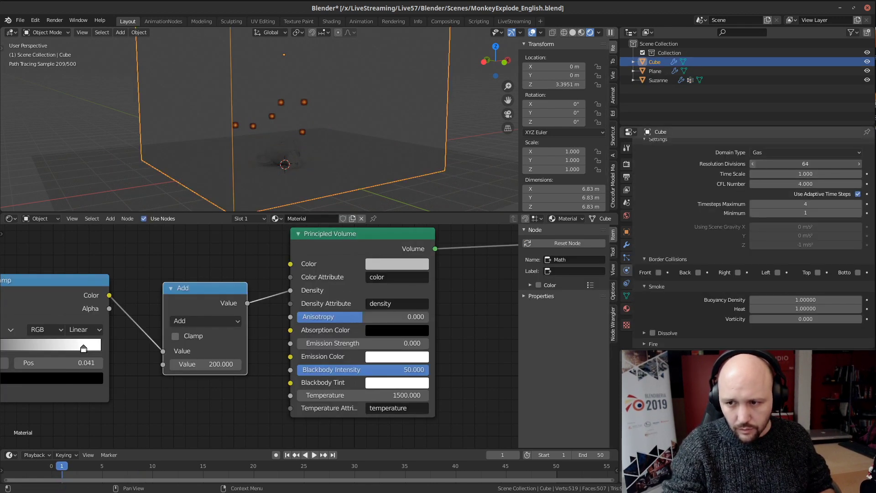
{"action": "left_click", "coordinate": [859, 164]}
{"action": "left_click", "coordinate": [860, 164]}
Step: Play the simulation to frame 6 and inspect the smoke trails from another angle
{"action": "key", "text": "space"}
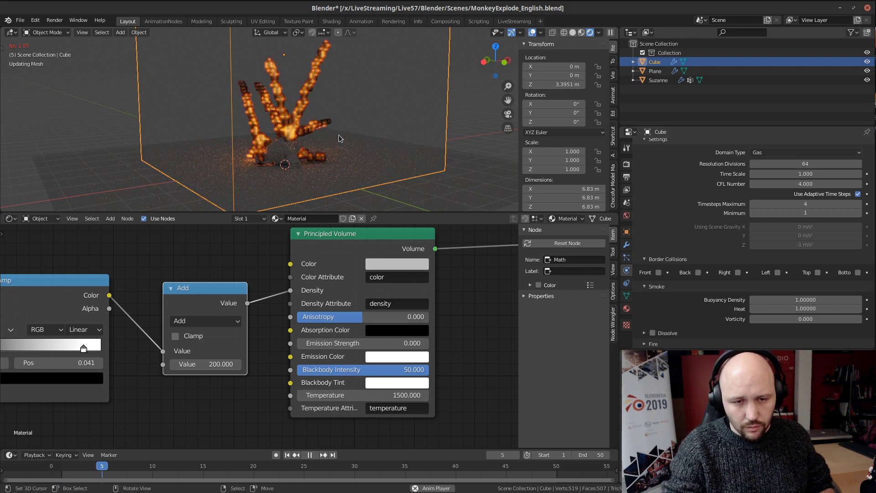
{"action": "key", "text": "space"}
{"action": "middle_click_drag", "start_coordinate": [384, 160], "coordinate": [277, 122]}
Step: Select Suzanne, set its particles' viewport display Size to 10 m and check the effect on the trails
{"action": "left_click", "coordinate": [282, 151]}
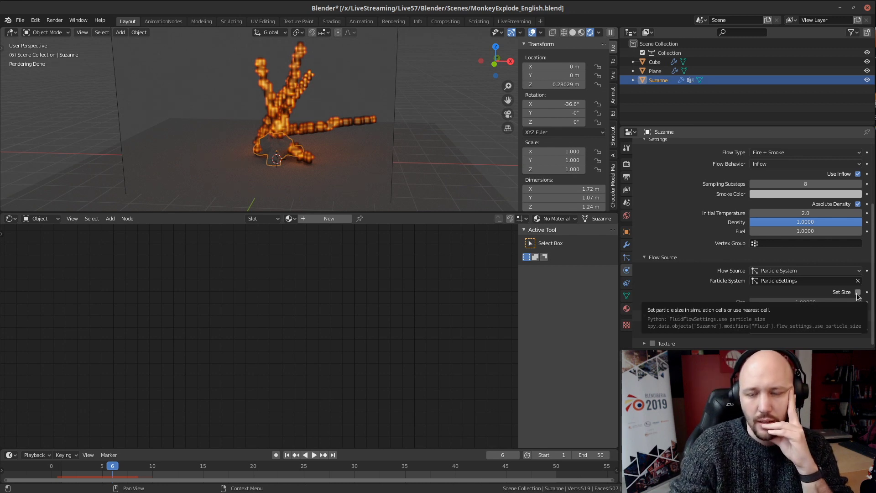
{"action": "left_click", "coordinate": [627, 257]}
{"action": "scroll", "coordinate": [735, 269], "scroll_direction": "down", "scroll_amount": 6}
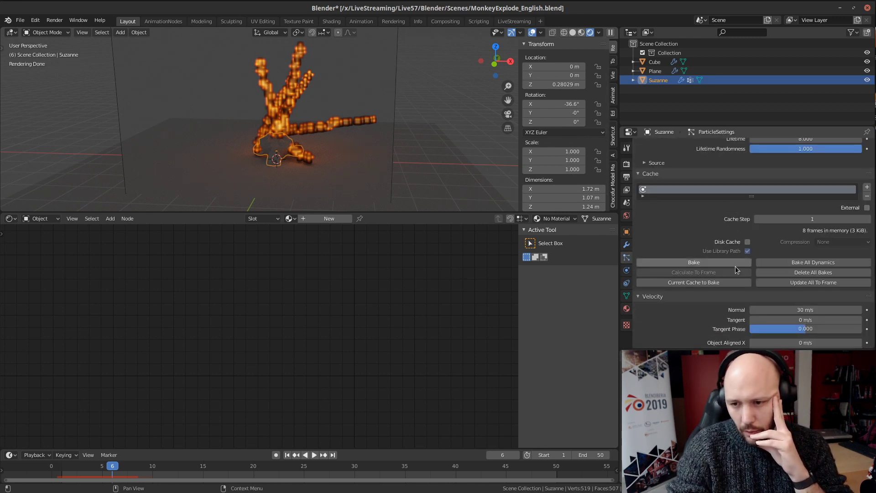
{"action": "scroll", "coordinate": [738, 286], "scroll_direction": "down", "scroll_amount": 5}
{"action": "scroll", "coordinate": [738, 289], "scroll_direction": "up", "scroll_amount": 5}
{"action": "scroll", "coordinate": [737, 287], "scroll_direction": "down", "scroll_amount": 5}
{"action": "scroll", "coordinate": [727, 270], "scroll_direction": "up", "scroll_amount": 5}
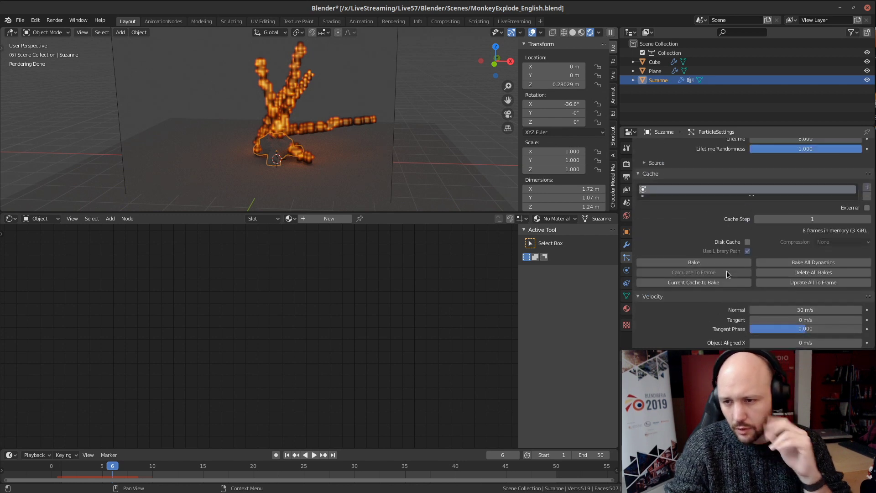
{"action": "scroll", "coordinate": [726, 270], "scroll_direction": "down", "scroll_amount": 10}
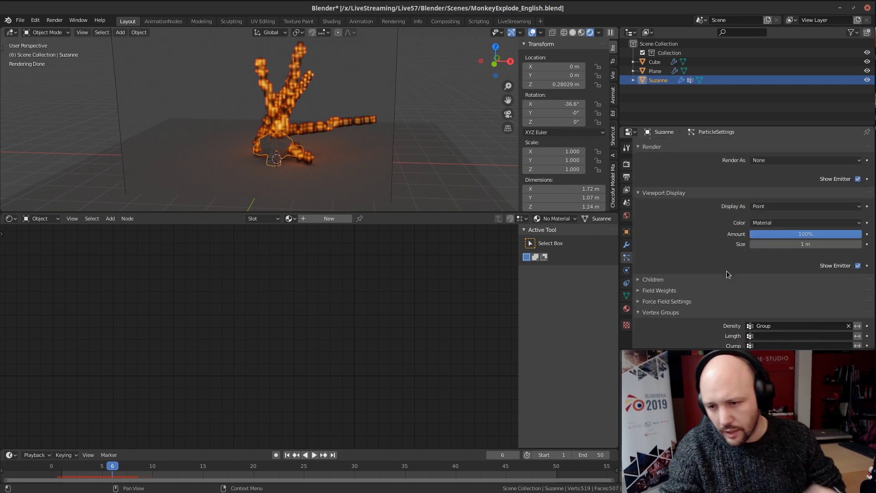
{"action": "left_click", "coordinate": [807, 245]}
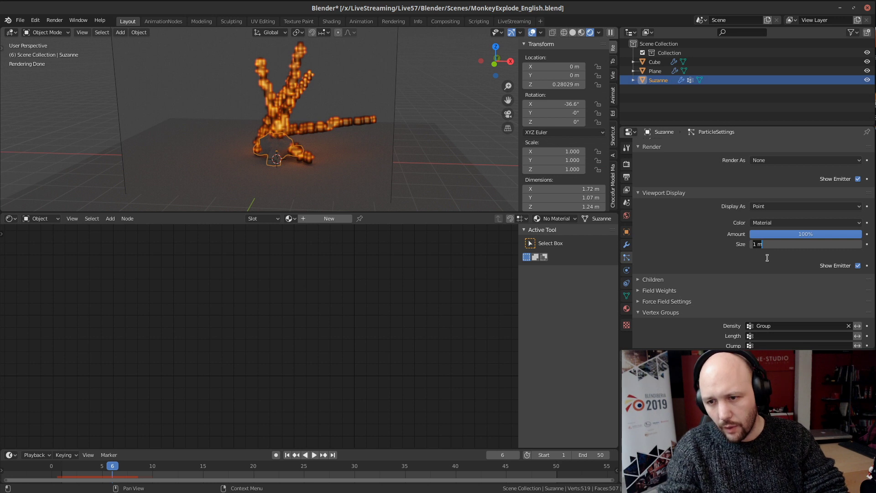
{"action": "type", "text": "10"}
{"action": "key", "text": "Return"}
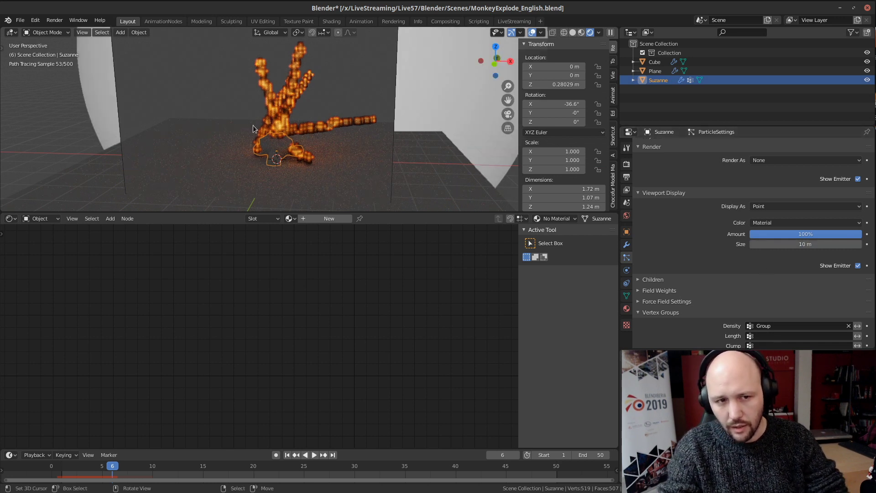
{"action": "middle_click_drag", "start_coordinate": [253, 125], "coordinate": [253, 125]}
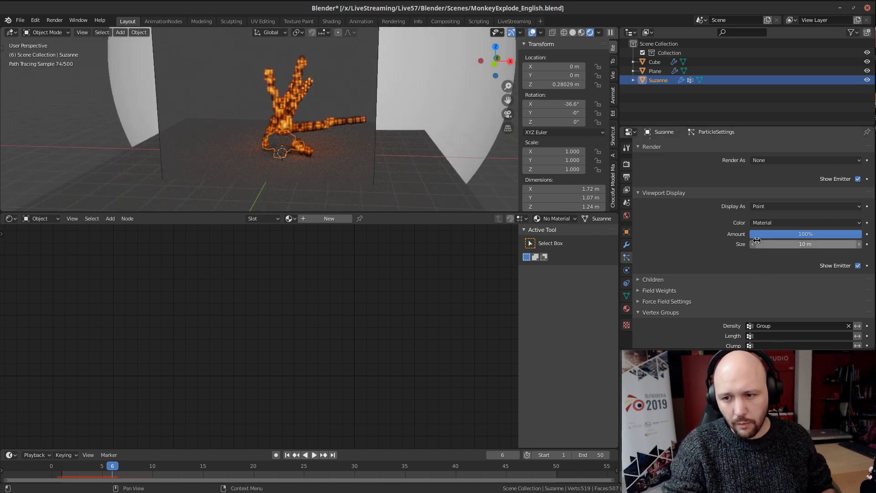
Step: Set the viewport display Size of Suzanne's particles to 3 m
{"action": "left_click", "coordinate": [800, 244]}
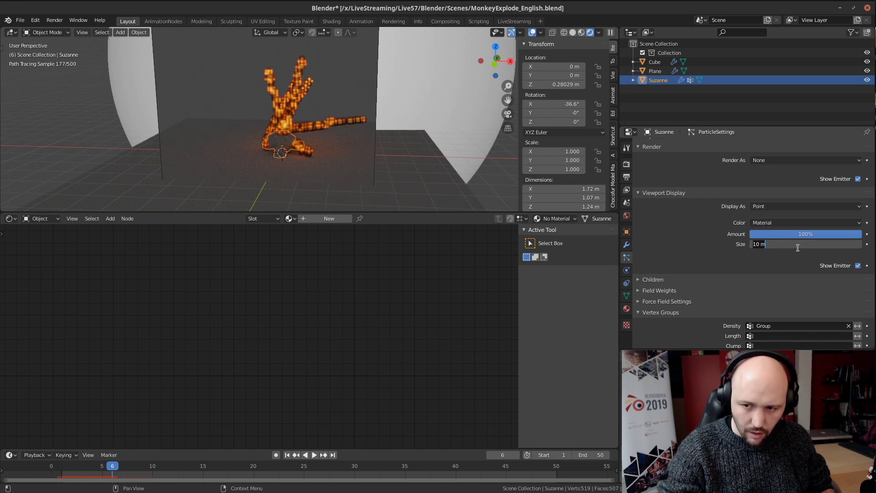
{"action": "type", "text": "3"}
{"action": "key", "text": "Return"}
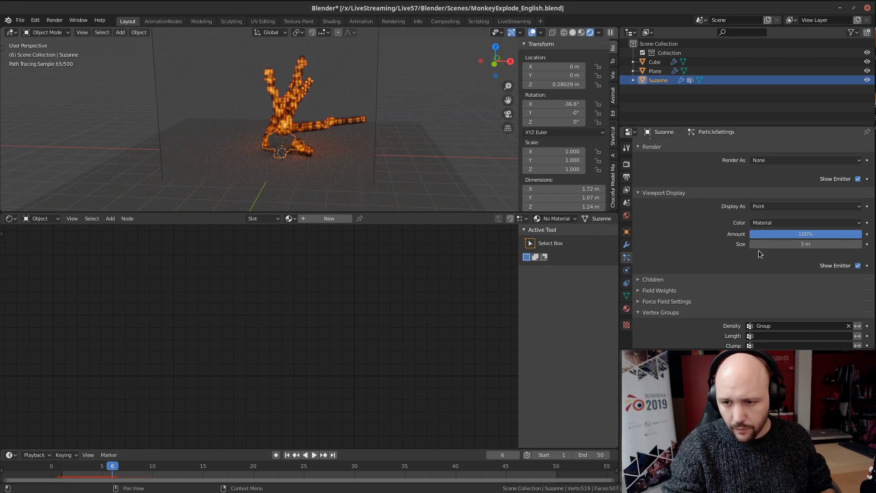
Step: Set Suzanne's particle viewport display to None and render the particles as Halo
{"action": "left_click", "coordinate": [771, 206]}
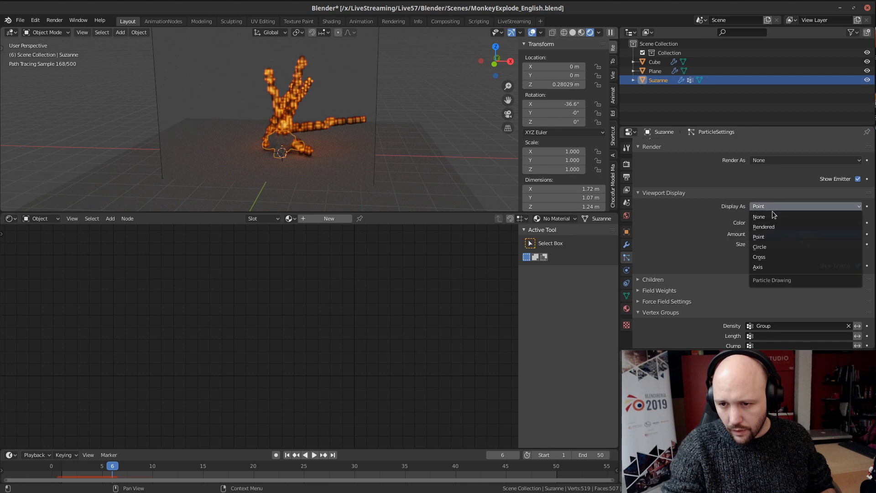
{"action": "left_click", "coordinate": [775, 217]}
{"action": "left_click", "coordinate": [766, 160]}
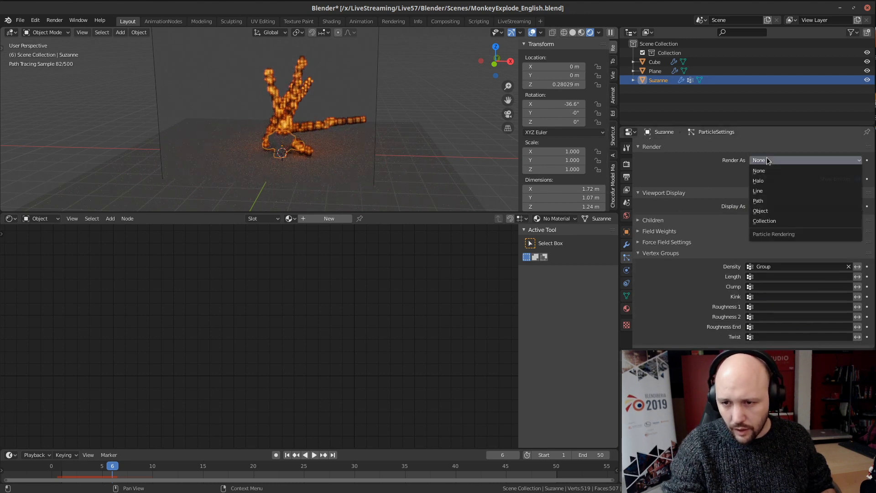
{"action": "left_click", "coordinate": [774, 180]}
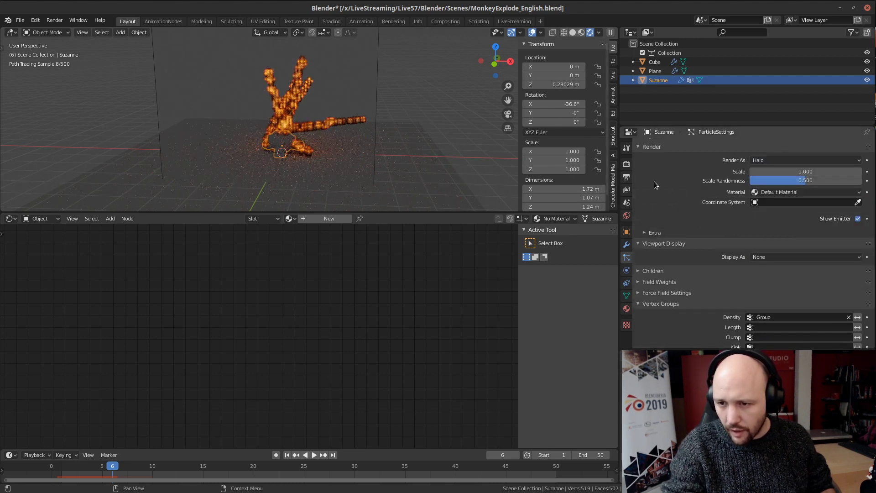
Step: Set the particles' render Scale to 5 and Scale Randomness to 1
{"action": "left_click", "coordinate": [812, 172]}
{"action": "type", "text": "1"}
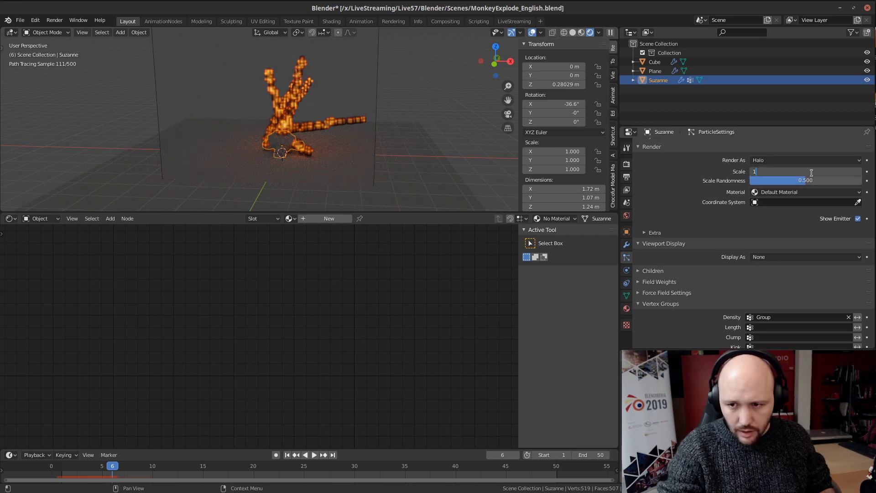
{"action": "type", "text": ".05"}
{"action": "key", "text": "Return"}
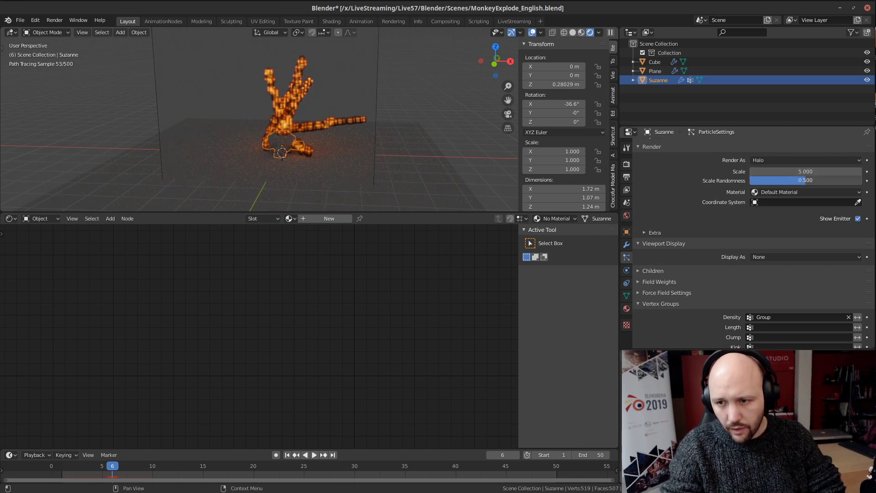
{"action": "left_click", "coordinate": [818, 179]}
{"action": "type", "text": "1"}
{"action": "key", "text": "Return"}
Step: Select the Cube domain and lower Resolution Divisions one step and return it to 64 to clear the cached simulation
{"action": "middle_click_drag", "start_coordinate": [383, 92], "coordinate": [409, 97]}
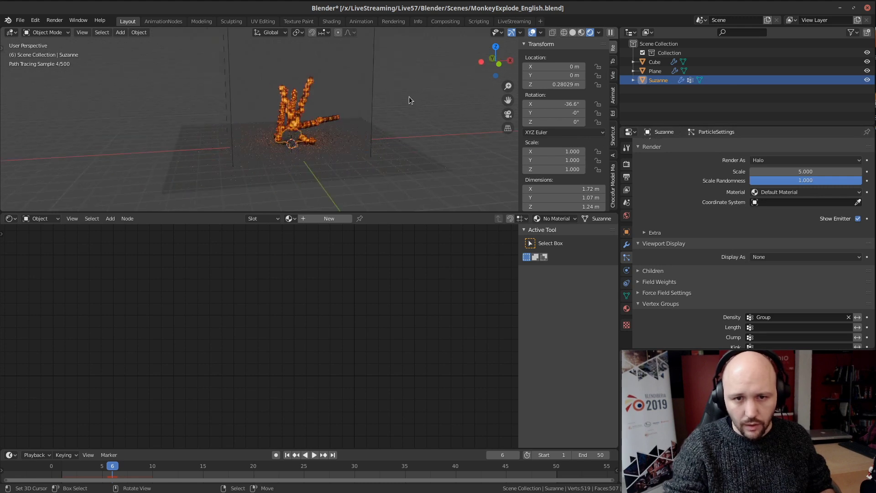
{"action": "left_click", "coordinate": [380, 78]}
{"action": "left_click", "coordinate": [370, 86]}
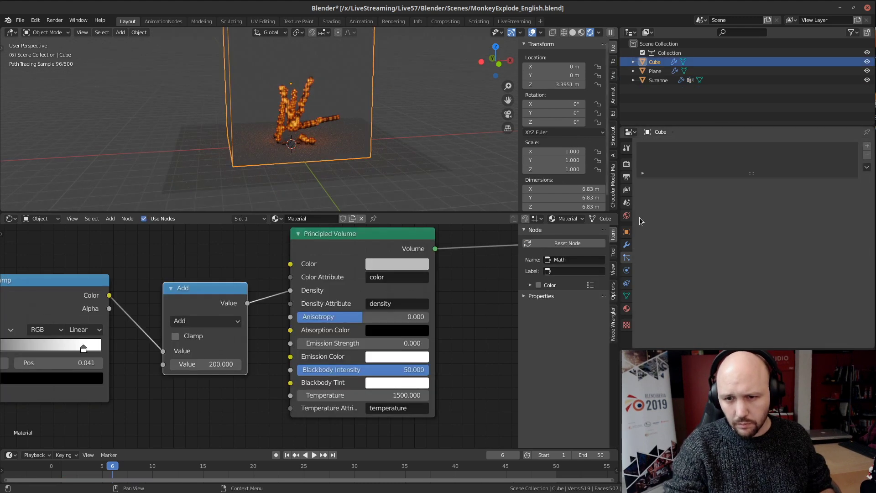
{"action": "left_click", "coordinate": [630, 272]}
{"action": "left_click", "coordinate": [756, 166]}
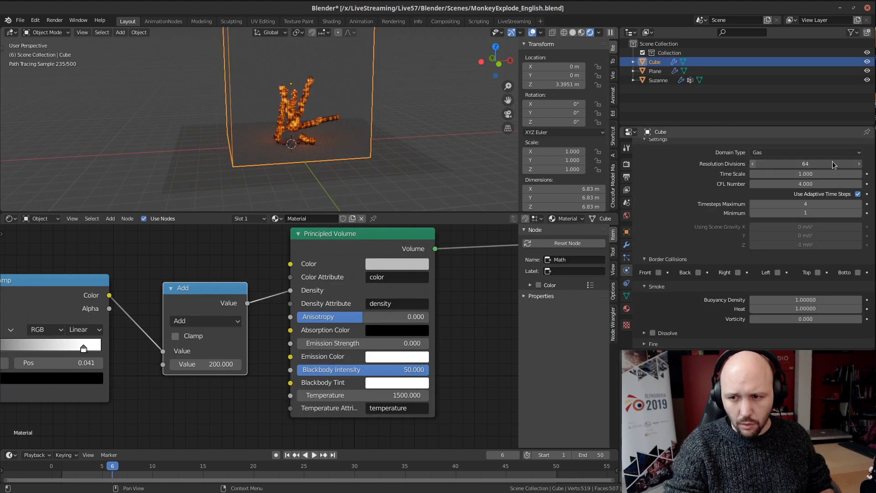
{"action": "left_click", "coordinate": [860, 166]}
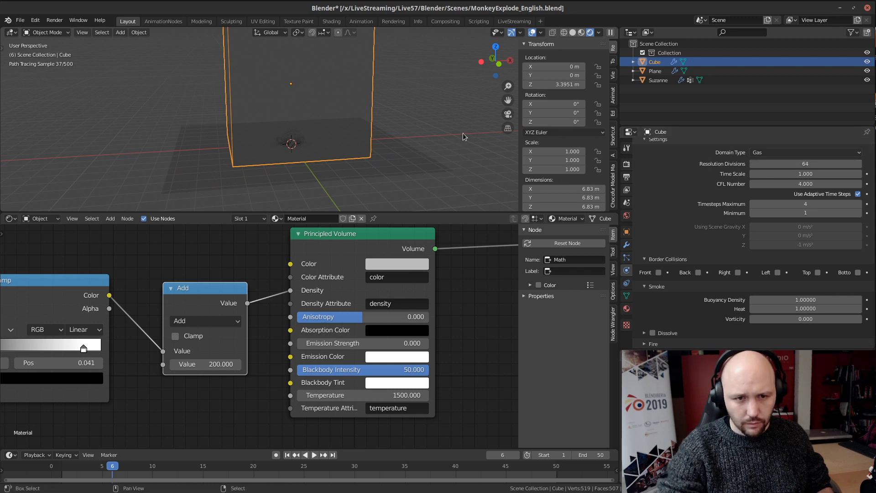
Step: Return to frame 1, play the simulation to about frame 6 and inspect the thickness of the fire trails up close
{"action": "key", "text": "shift+Left"}
{"action": "scroll", "coordinate": [302, 139], "scroll_direction": "up", "scroll_amount": 5}
{"action": "middle_click_drag", "start_coordinate": [301, 139], "coordinate": [371, 143]}
{"action": "key", "text": "space"}
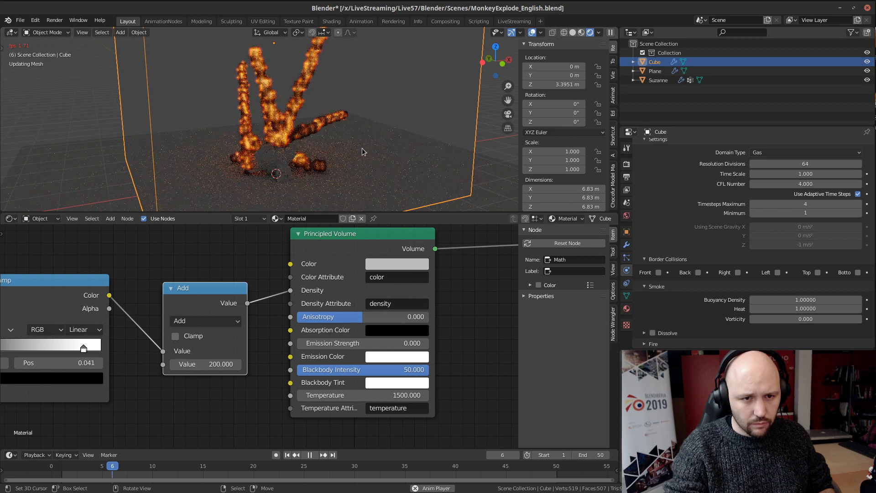
{"action": "key", "text": "space"}
{"action": "middle_click_drag", "start_coordinate": [362, 147], "coordinate": [293, 137]}
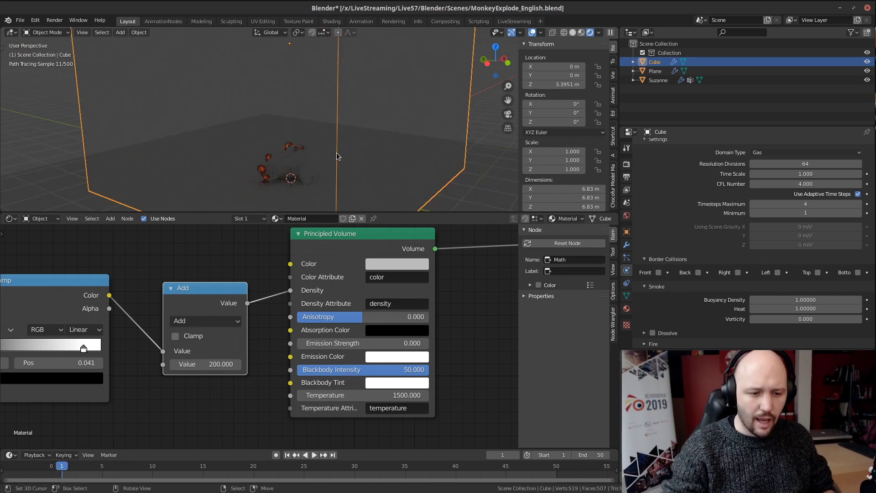
Step: Replay from frame 1, step back to frame 4 to examine the trails, and look through the domain's smoke and cache settings
{"action": "key", "text": "shift+Left"}
{"action": "key", "text": "space"}
{"action": "key", "text": "space"}
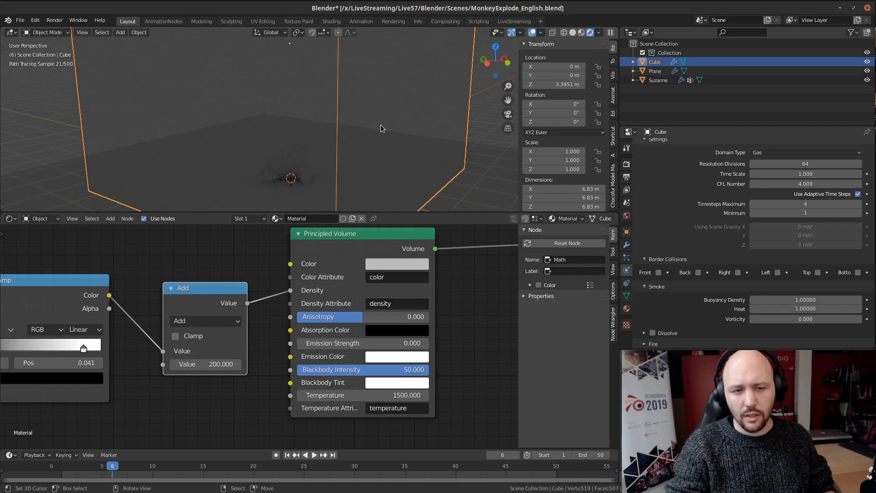
{"action": "key", "text": "Left"}
{"action": "key", "text": "Left"}
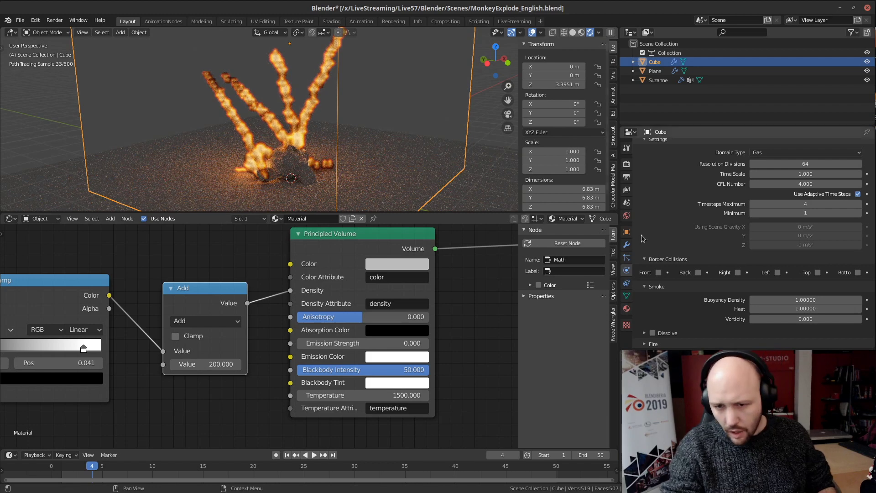
{"action": "scroll", "coordinate": [656, 275], "scroll_direction": "down", "scroll_amount": 3}
{"action": "scroll", "coordinate": [658, 273], "scroll_direction": "down", "scroll_amount": 4}
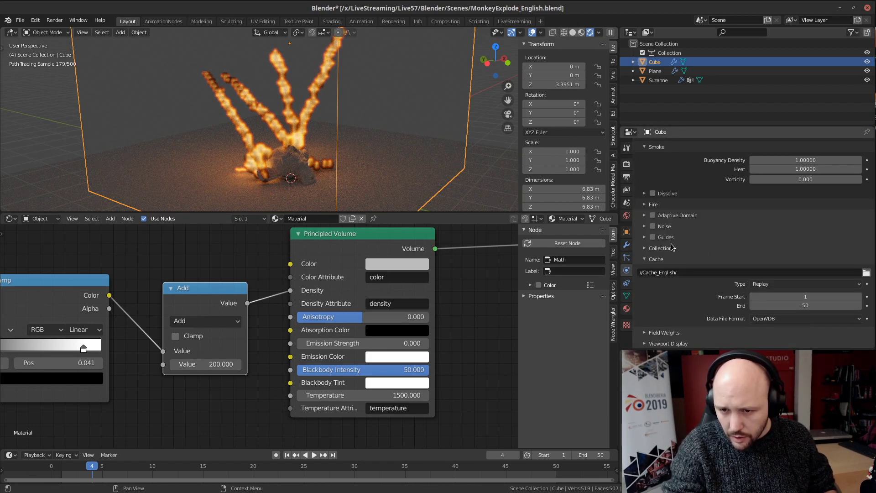
Step: Select Suzanne and try enabling the Texture option in its fluid flow settings
{"action": "left_click", "coordinate": [306, 165]}
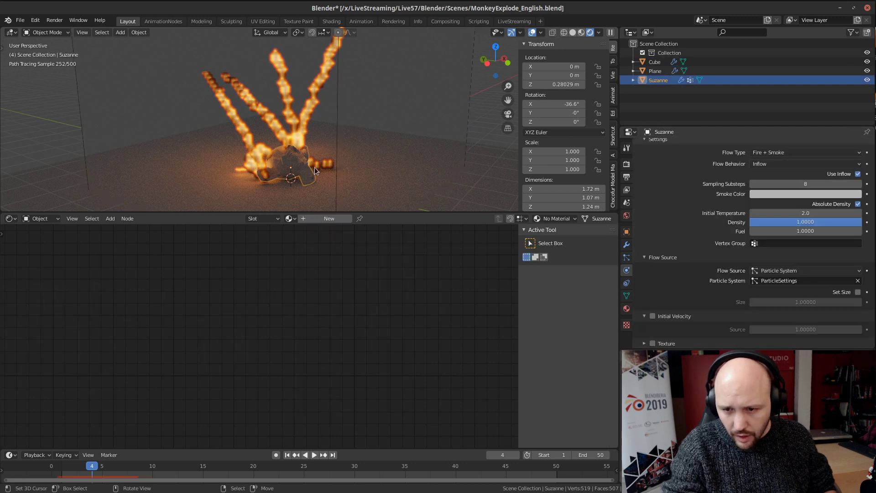
{"action": "left_click", "coordinate": [652, 343]}
{"action": "scroll", "coordinate": [662, 327], "scroll_direction": "down", "scroll_amount": 1}
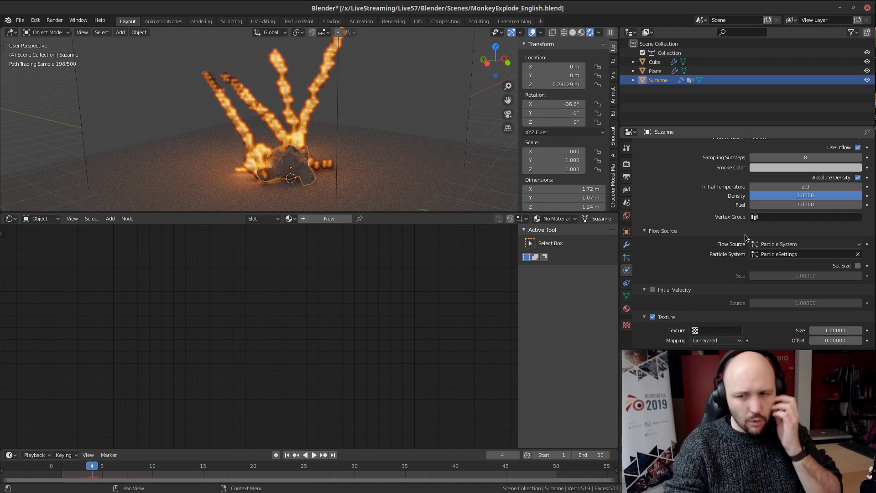
{"action": "left_click", "coordinate": [653, 317]}
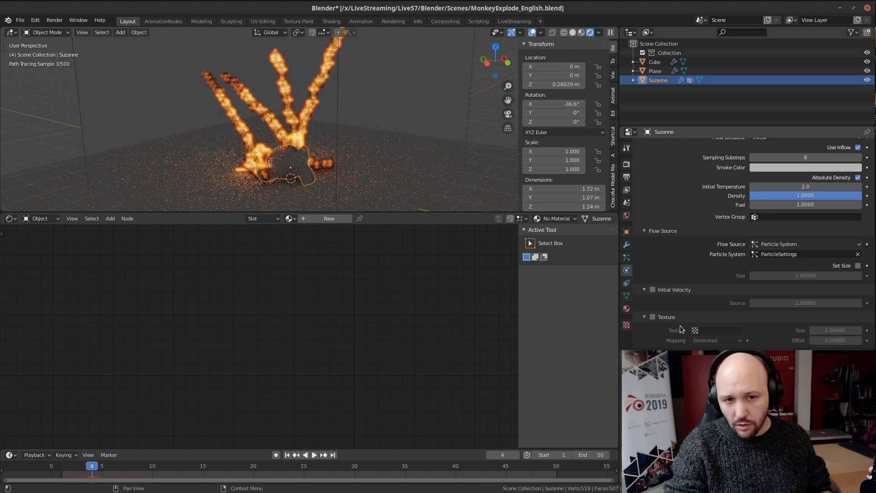
Step: Inspect the trails from another angle and compare Suzanne's particle emission settings with its flow source settings
{"action": "middle_click_drag", "start_coordinate": [242, 137], "coordinate": [269, 147]}
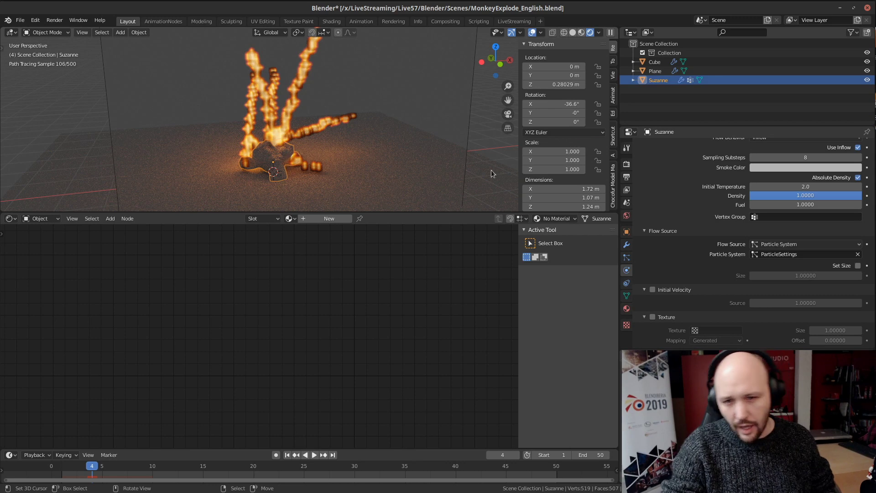
{"action": "left_click", "coordinate": [626, 257]}
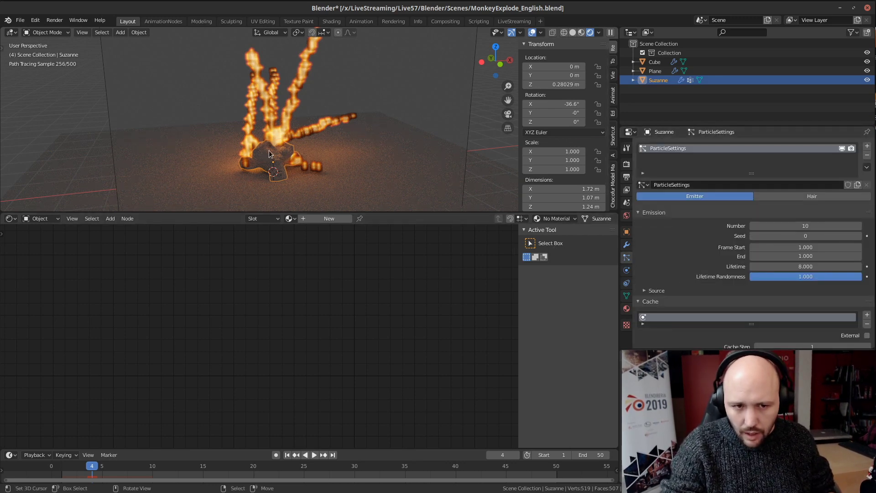
{"action": "left_click", "coordinate": [626, 271]}
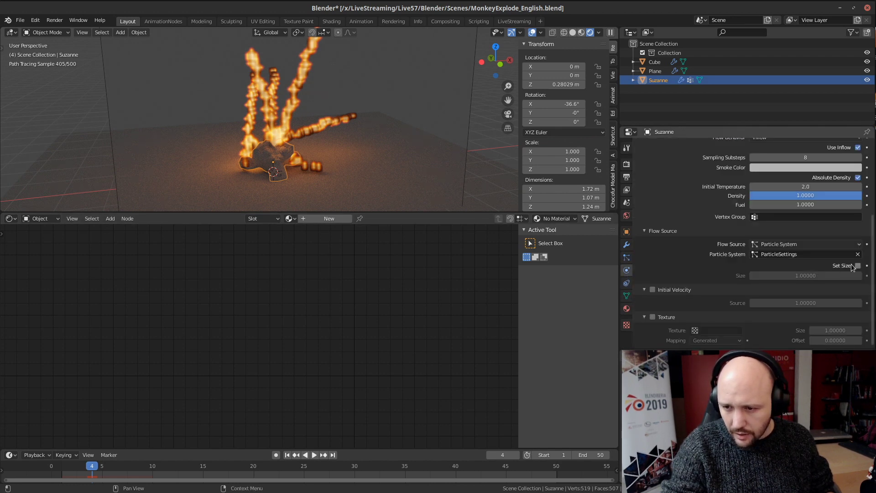
Step: Set the emission number of Suzanne's particle system to 200
{"action": "left_click", "coordinate": [627, 257]}
{"action": "left_click", "coordinate": [810, 225]}
{"action": "type", "text": "20"}
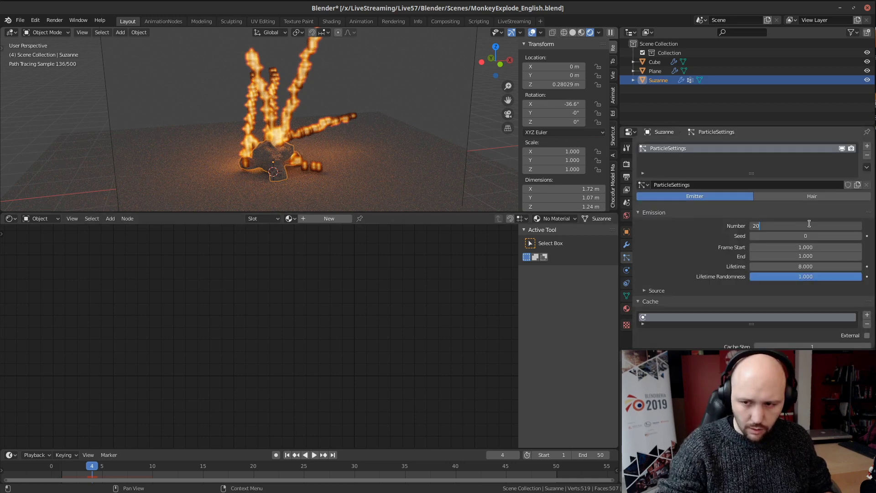
{"action": "type", "text": "0"}
{"action": "key", "text": "Return"}
Step: Return to frame 1 and force the Cube domain's fluid cache to reset by nudging Resolution Divisions and restoring it to 64
{"action": "left_click", "coordinate": [472, 113]}
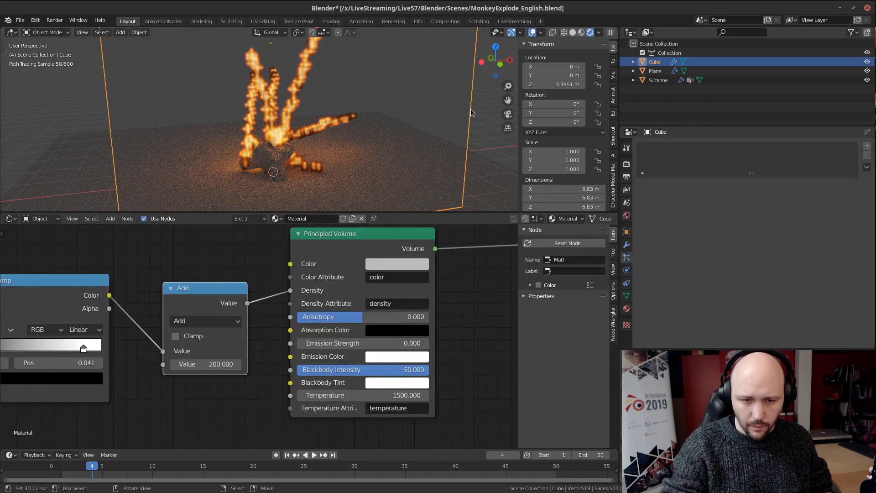
{"action": "key", "text": "shift+Left"}
{"action": "left_click", "coordinate": [627, 271]}
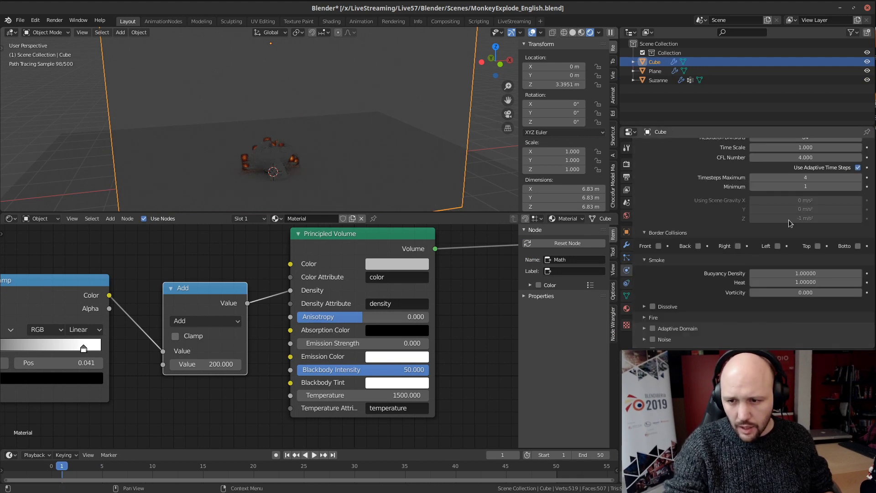
{"action": "scroll", "coordinate": [690, 204], "scroll_direction": "up", "scroll_amount": 5}
{"action": "left_click", "coordinate": [859, 229]}
{"action": "left_click", "coordinate": [860, 229]}
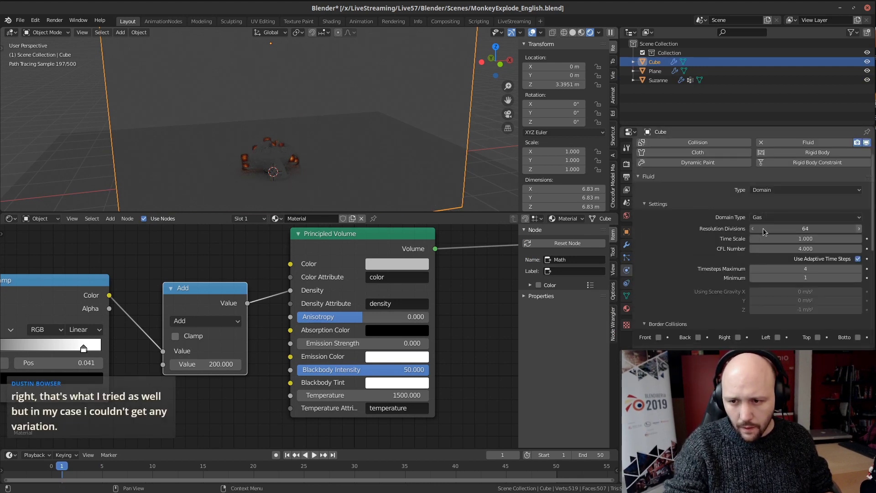
{"action": "left_click", "coordinate": [751, 228]}
{"action": "left_click", "coordinate": [752, 228]}
Step: Play the simulation from the first frame to about frame 11 to check the denser explosion
{"action": "scroll", "coordinate": [428, 130], "scroll_direction": "down", "scroll_amount": 3}
{"action": "key", "text": "space"}
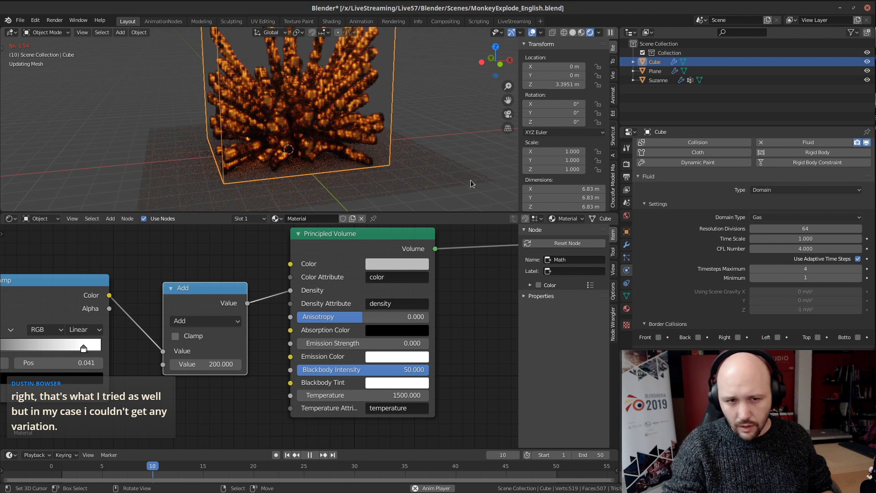
{"action": "key", "text": "space"}
Step: Enable Set Size for Suzanne's particle flow source, set the size to 3, and return to frame 1
{"action": "left_click", "coordinate": [658, 81]}
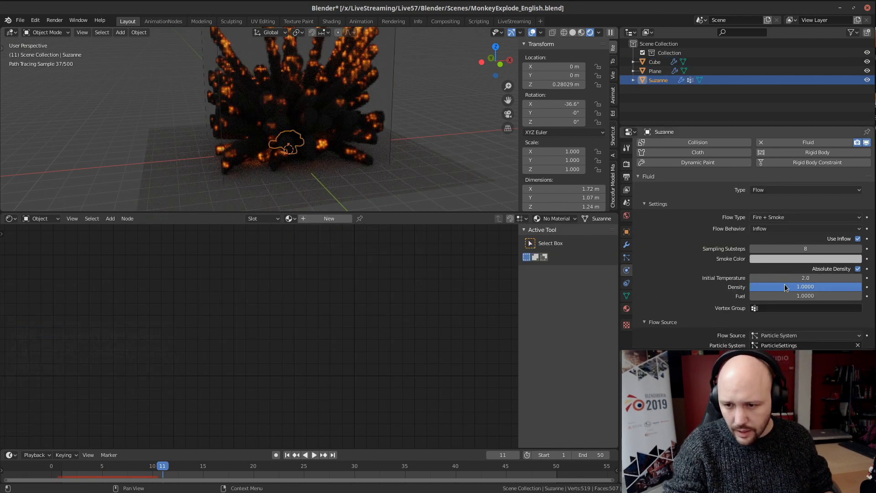
{"action": "scroll", "coordinate": [784, 284], "scroll_direction": "down", "scroll_amount": 5}
{"action": "left_click", "coordinate": [816, 275]}
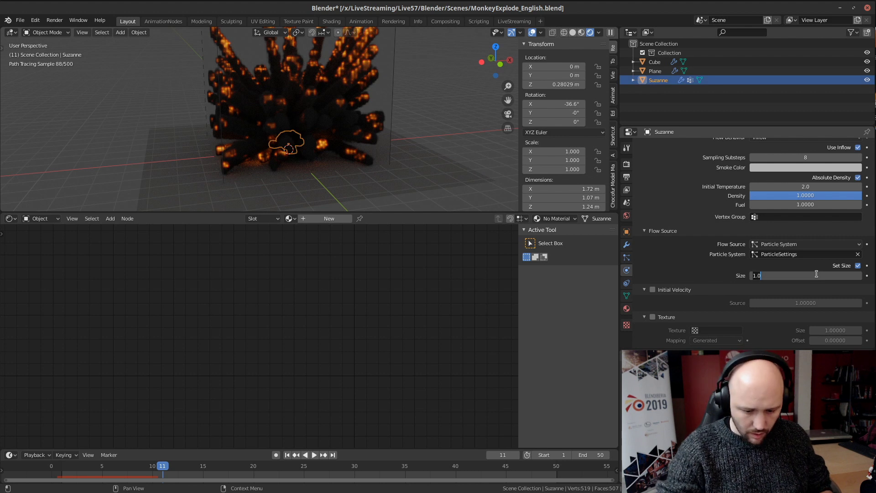
{"action": "type", "text": "3"}
{"action": "key", "text": "Return"}
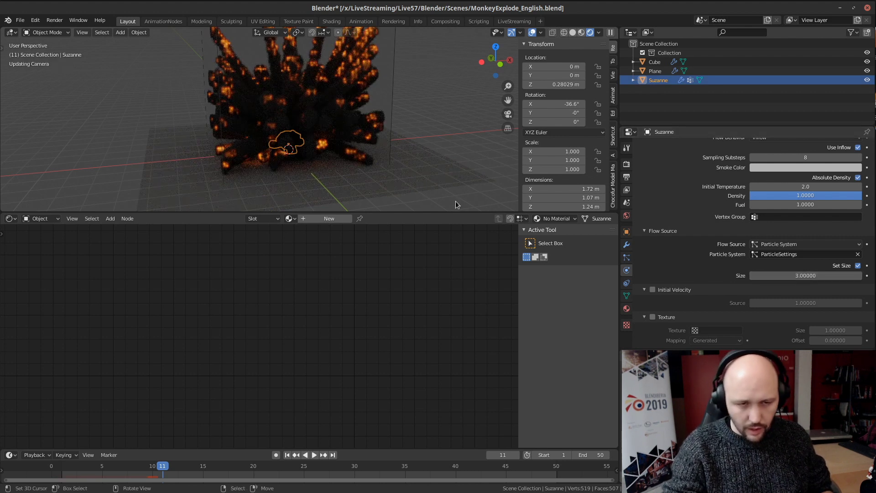
{"action": "key", "text": "shift+Left"}
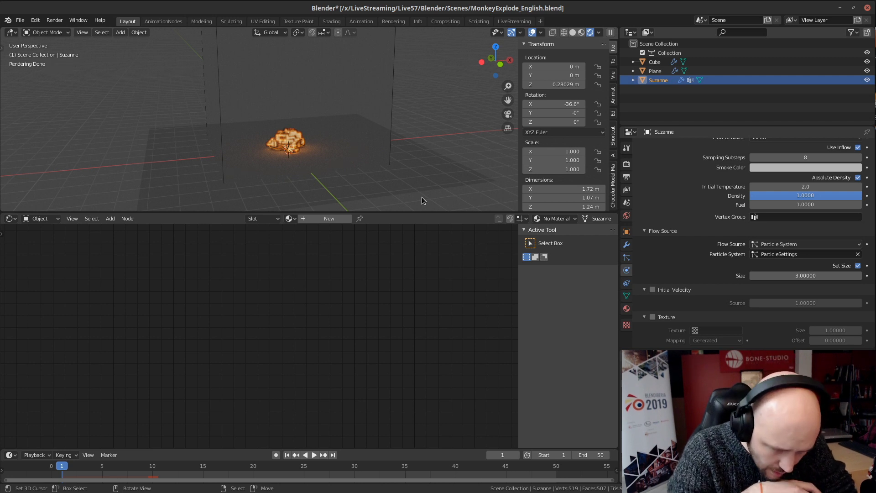
Step: Switch the math node feeding Density in the Cube's material to Multiply and briefly preview the animation before returning to frame 1
{"action": "left_click", "coordinate": [387, 120]}
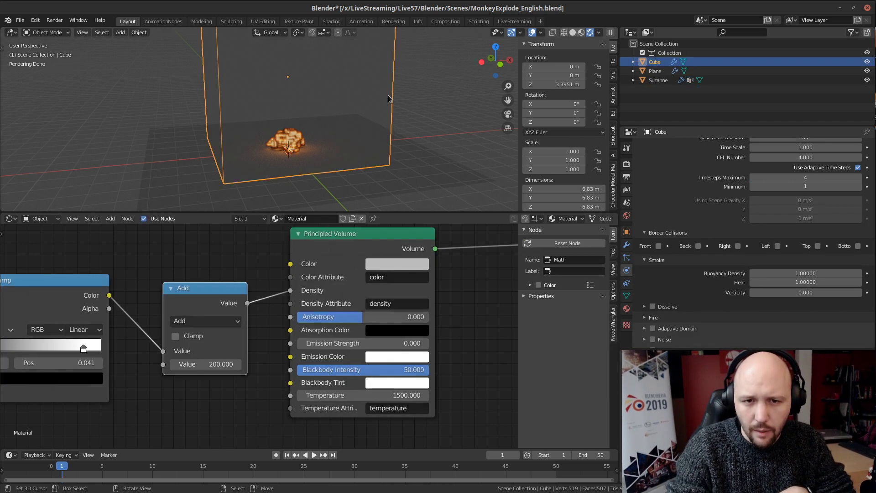
{"action": "left_click", "coordinate": [195, 322]}
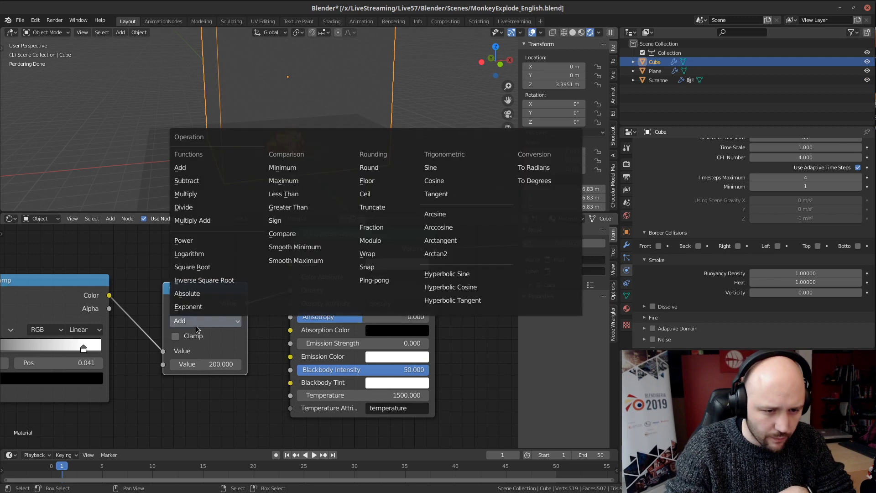
{"action": "left_click", "coordinate": [191, 195]}
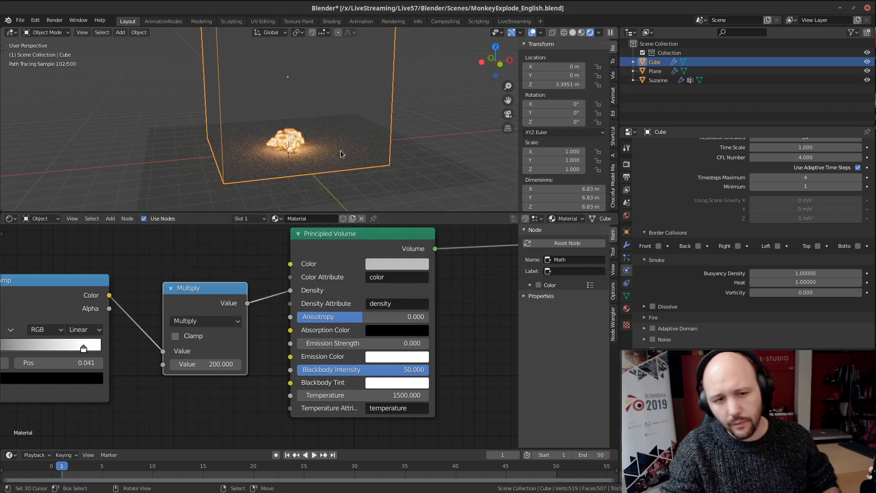
{"action": "key", "text": "space"}
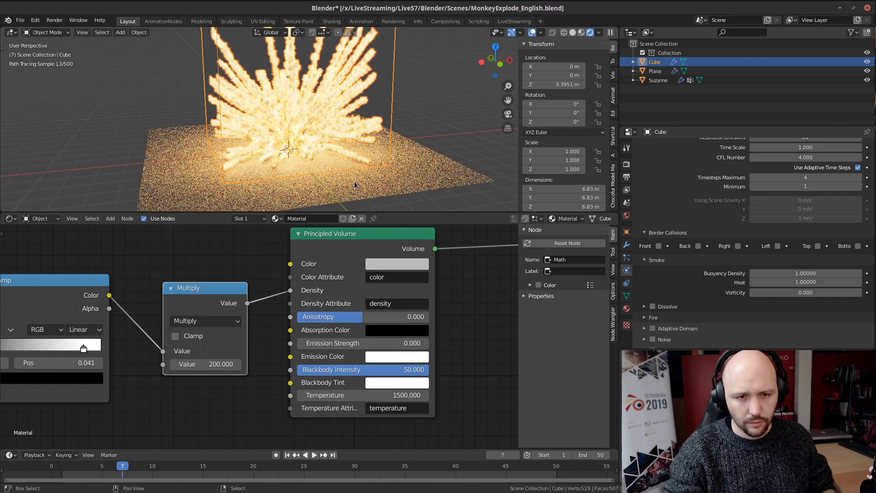
{"action": "key", "text": "Escape"}
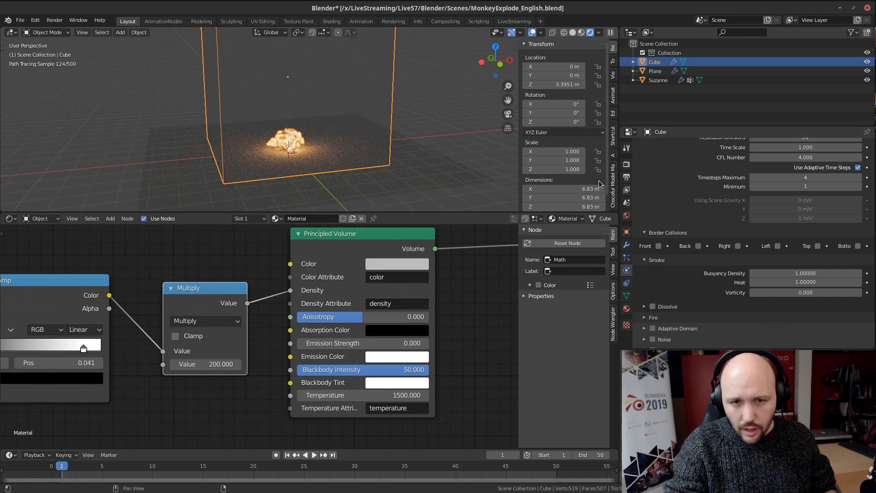
Step: Reset the Cube domain's simulation cache by lowering Resolution Divisions and setting it back to 64
{"action": "scroll", "coordinate": [729, 252], "scroll_direction": "down", "scroll_amount": 4}
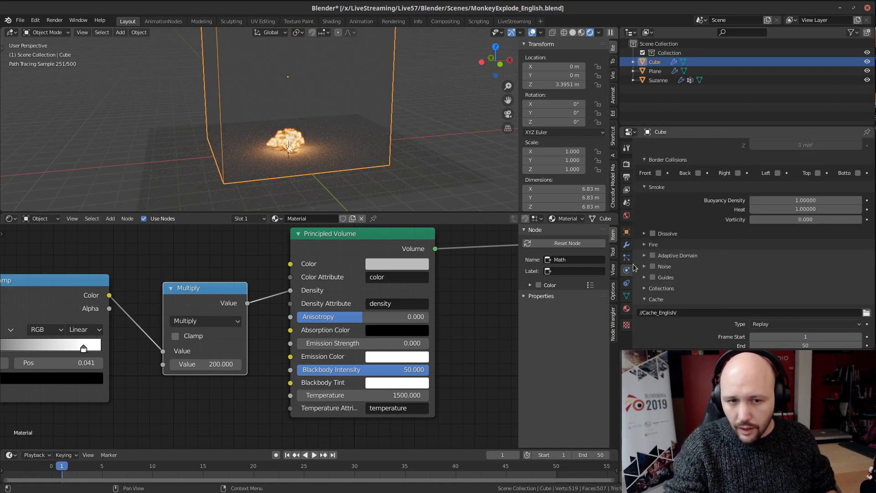
{"action": "scroll", "coordinate": [691, 240], "scroll_direction": "up", "scroll_amount": 8}
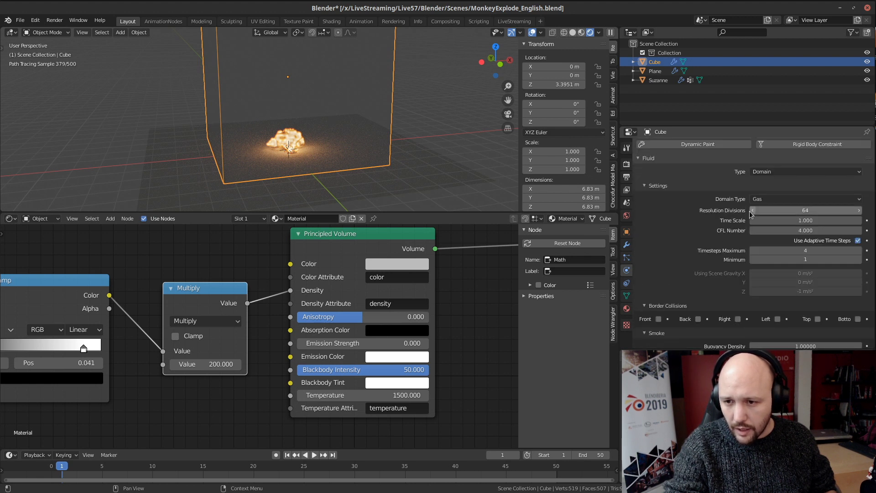
{"action": "left_click", "coordinate": [753, 210]}
{"action": "left_click", "coordinate": [860, 211]}
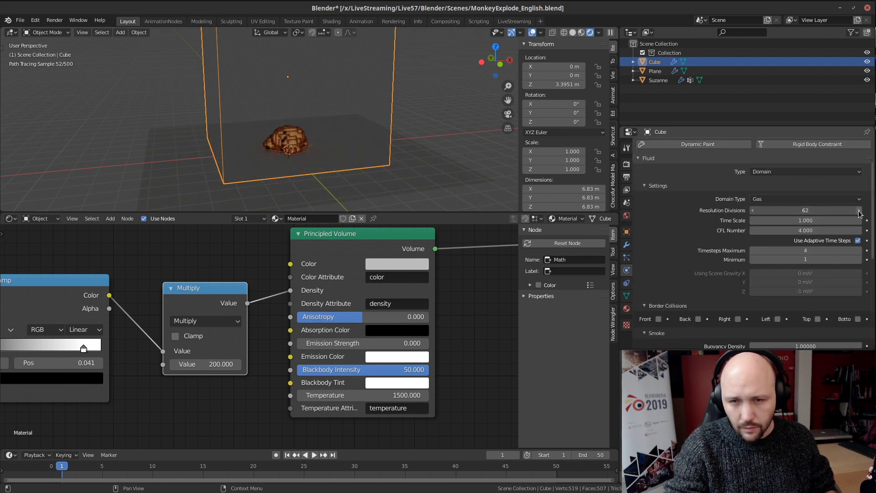
Step: Play the simulation to frame 8 and examine the fire trails inside the domain from several angles
{"action": "middle_click_drag", "start_coordinate": [403, 154], "coordinate": [351, 137]}
{"action": "key", "text": "space"}
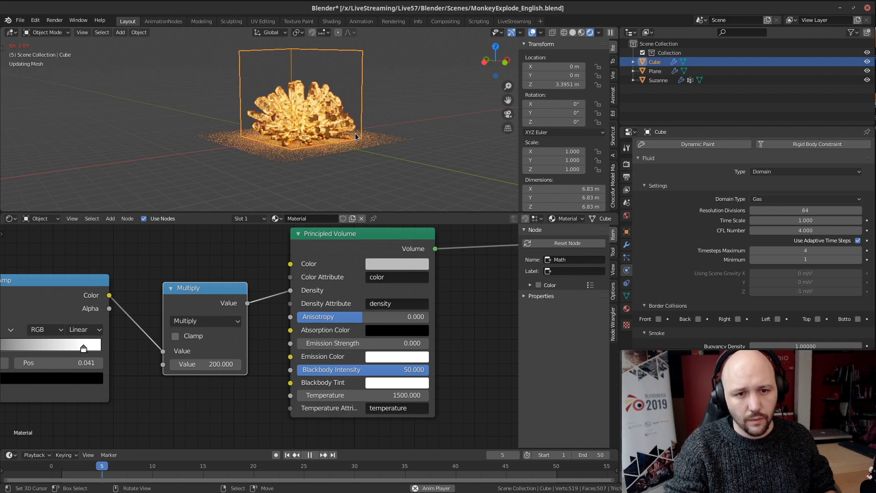
{"action": "key", "text": "space"}
{"action": "scroll", "coordinate": [332, 117], "scroll_direction": "up", "scroll_amount": 5}
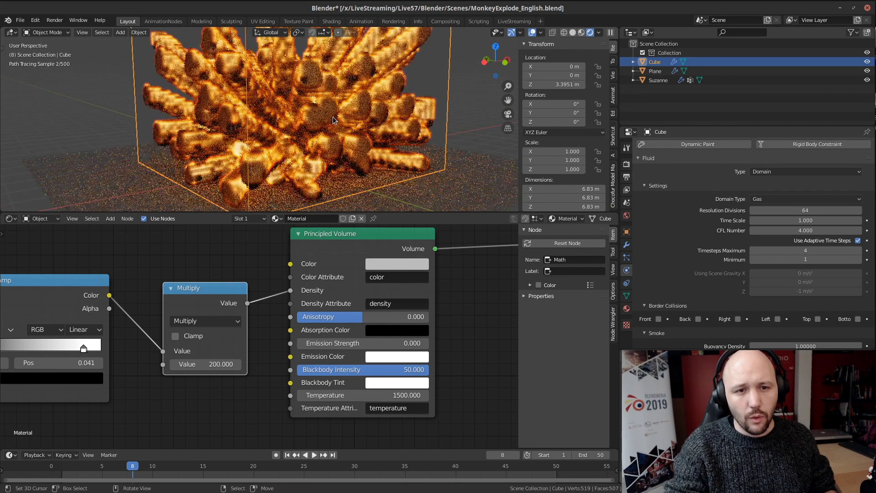
{"action": "mouse_move", "coordinate": [333, 117]}
{"action": "middle_mouse_down"}
{"action": "mouse_move", "coordinate": [363, 143]}
{"action": "mouse_move", "coordinate": [327, 136]}
{"action": "middle_mouse_up"}
{"action": "scroll", "coordinate": [343, 101], "scroll_direction": "down", "scroll_amount": 5}
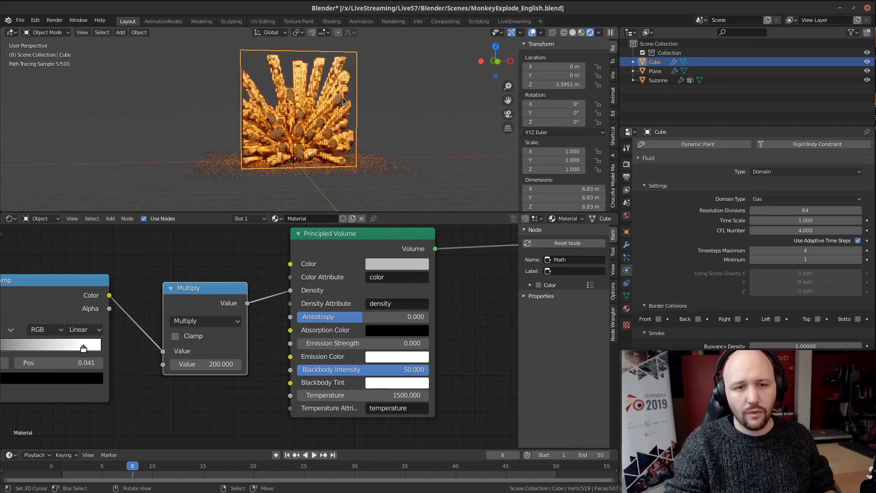
{"action": "scroll", "coordinate": [343, 101], "scroll_direction": "up", "scroll_amount": 4}
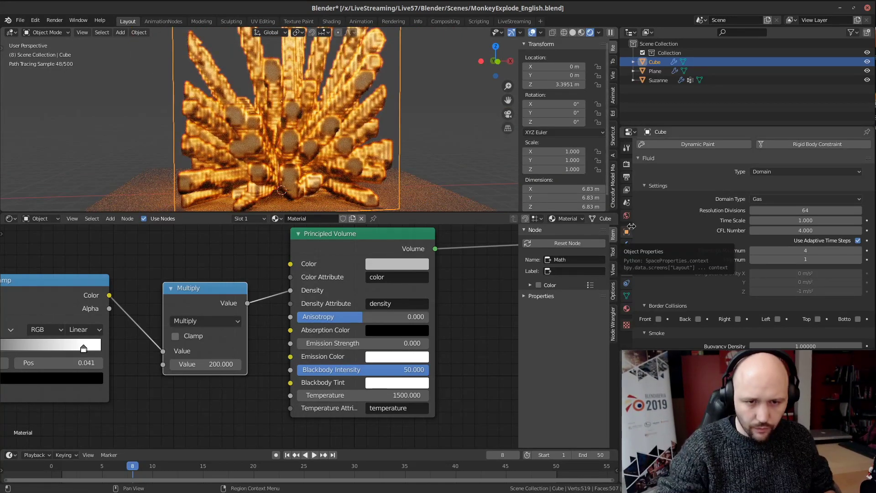
Step: Return to frame 1 and set the Lifetime of Suzanne's particles to 3
{"action": "key", "text": "shift+Left"}
{"action": "left_click", "coordinate": [627, 263]}
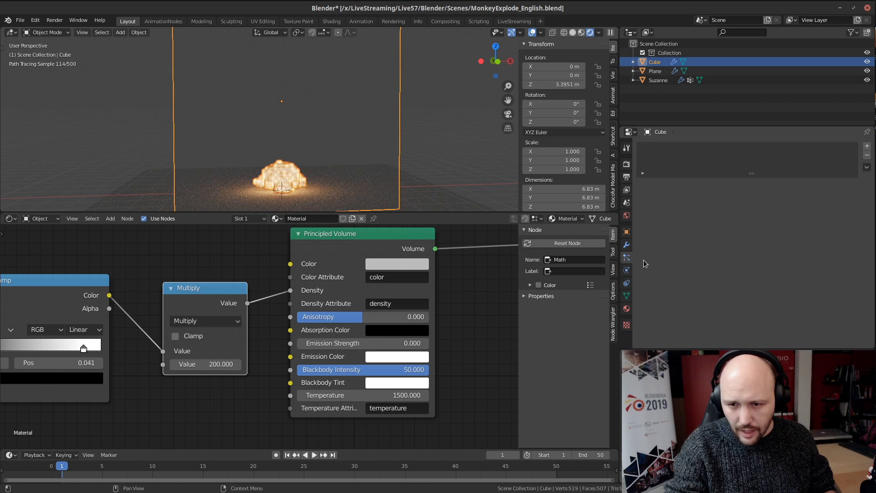
{"action": "left_click", "coordinate": [654, 70]}
{"action": "left_click", "coordinate": [658, 80]}
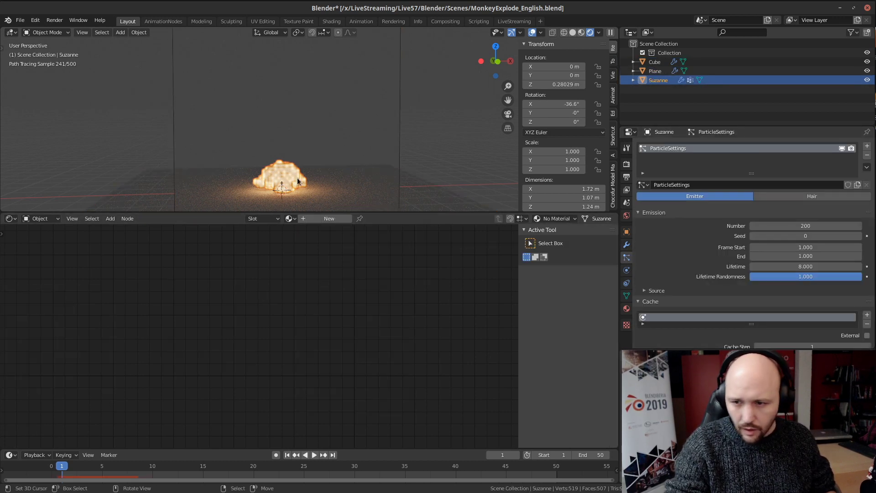
{"action": "left_click", "coordinate": [812, 269]}
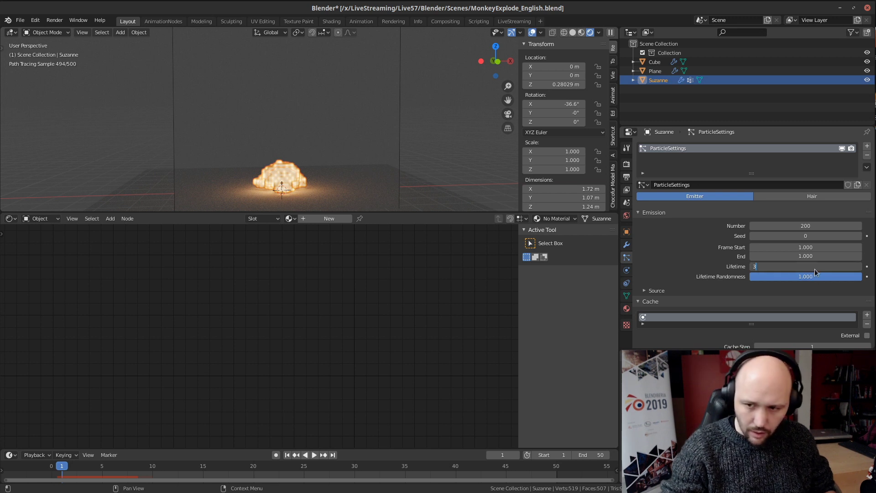
{"action": "type", "text": "3"}
{"action": "key", "text": "Return"}
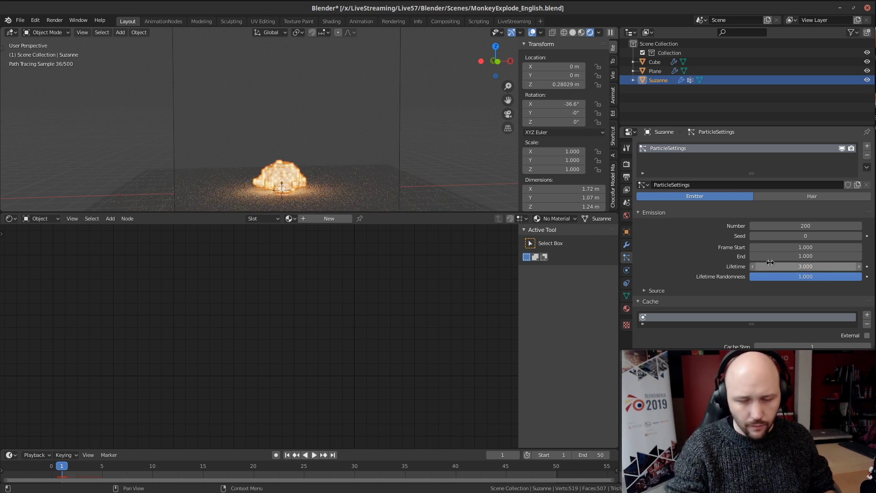
Step: Clear the Cube domain's outdated fluid cache by changing Resolution Divisions and reverting it to 64
{"action": "left_click", "coordinate": [403, 127]}
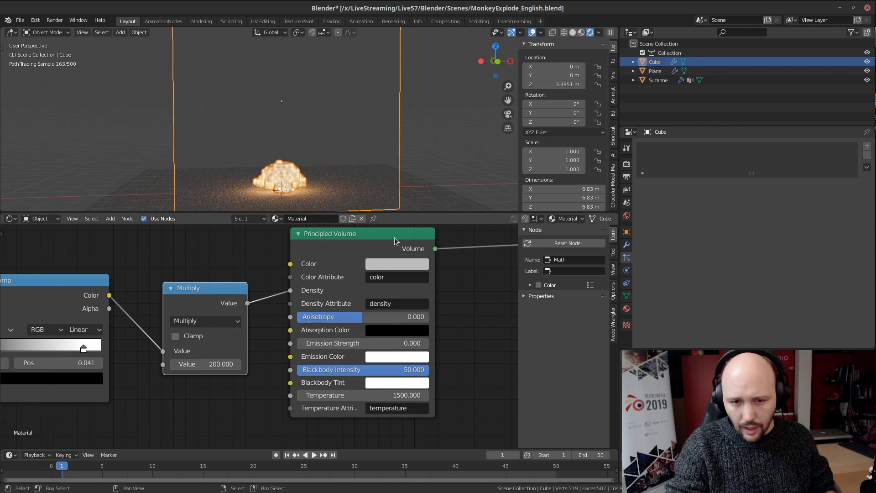
{"action": "left_click", "coordinate": [627, 270]}
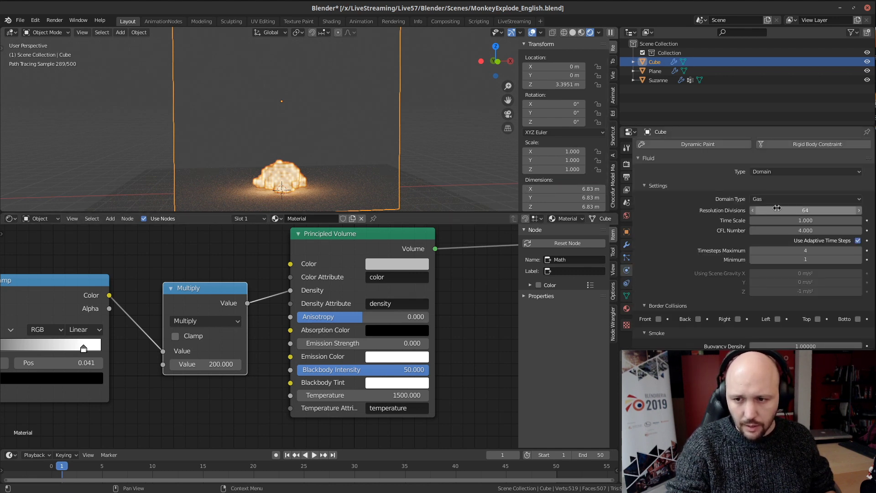
{"action": "left_click", "coordinate": [860, 211]}
{"action": "key", "text": "ctrl+z"}
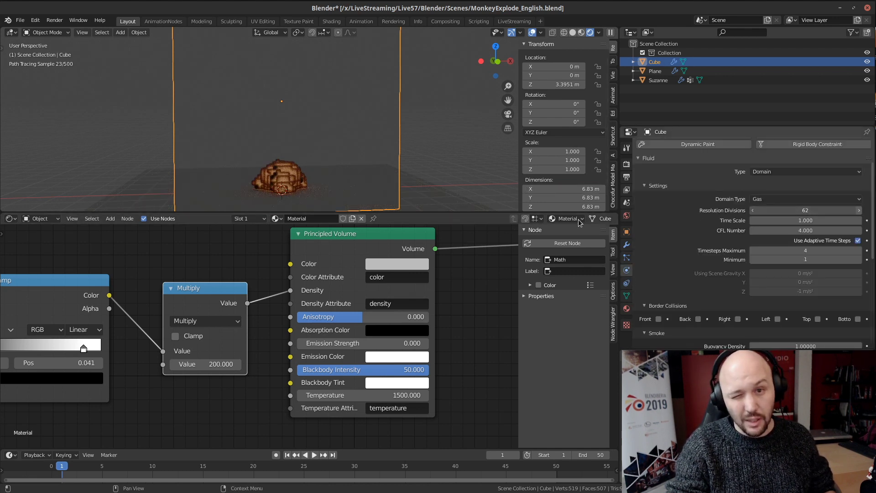
Step: Play the simulation with the shorter particle lifetime to frame 16 and examine the smoke's shape
{"action": "scroll", "coordinate": [312, 166], "scroll_direction": "down", "scroll_amount": 2}
{"action": "middle_click_drag", "start_coordinate": [315, 165], "coordinate": [368, 152]}
{"action": "key", "text": "space"}
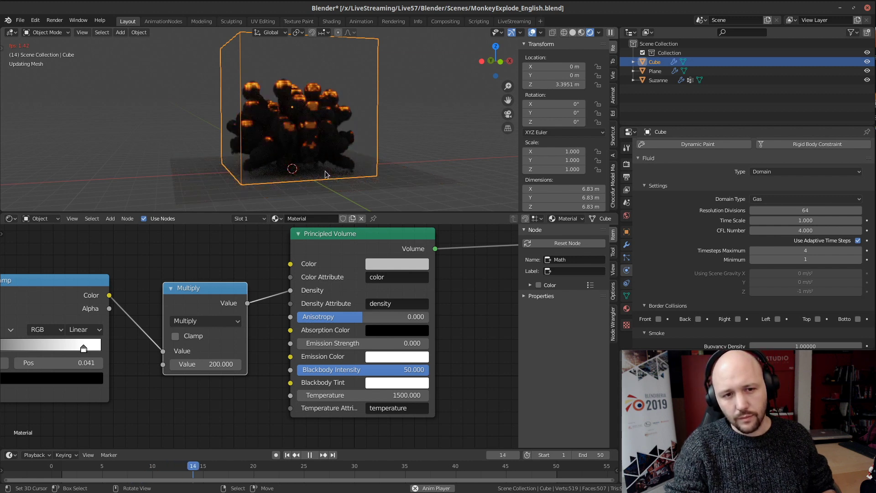
{"action": "key", "text": "space"}
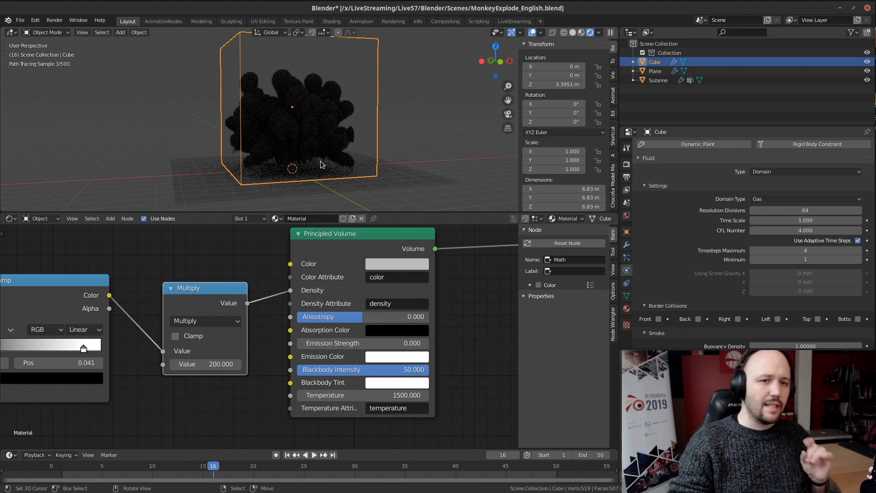
{"action": "scroll", "coordinate": [309, 137], "scroll_direction": "up", "scroll_amount": 2}
{"action": "scroll", "coordinate": [309, 135], "scroll_direction": "down", "scroll_amount": 3}
{"action": "middle_click_drag", "start_coordinate": [309, 136], "coordinate": [278, 131]}
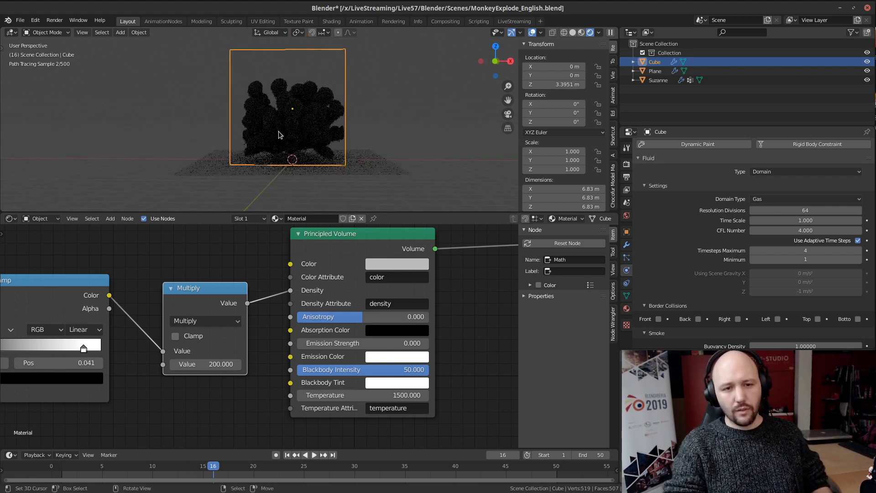
Step: Continue the simulation to frame 28, examine the smoke cloud up close from several sides, and return to frame 1
{"action": "key", "text": "space"}
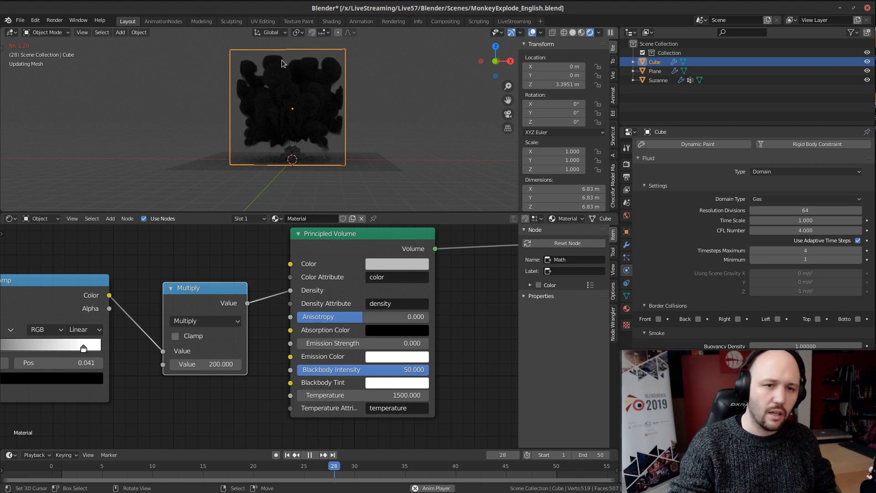
{"action": "key", "text": "space"}
{"action": "scroll", "coordinate": [282, 82], "scroll_direction": "up", "scroll_amount": 5}
{"action": "middle_click_drag", "start_coordinate": [283, 115], "coordinate": [321, 128]}
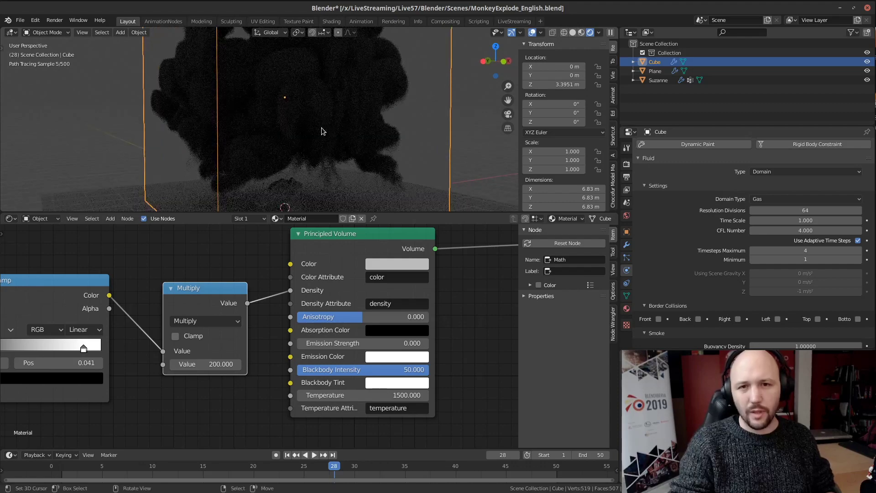
{"action": "scroll", "coordinate": [319, 137], "scroll_direction": "down", "scroll_amount": 3}
{"action": "scroll", "coordinate": [319, 140], "scroll_direction": "up", "scroll_amount": 2}
{"action": "middle_click_drag", "start_coordinate": [249, 135], "coordinate": [287, 140]}
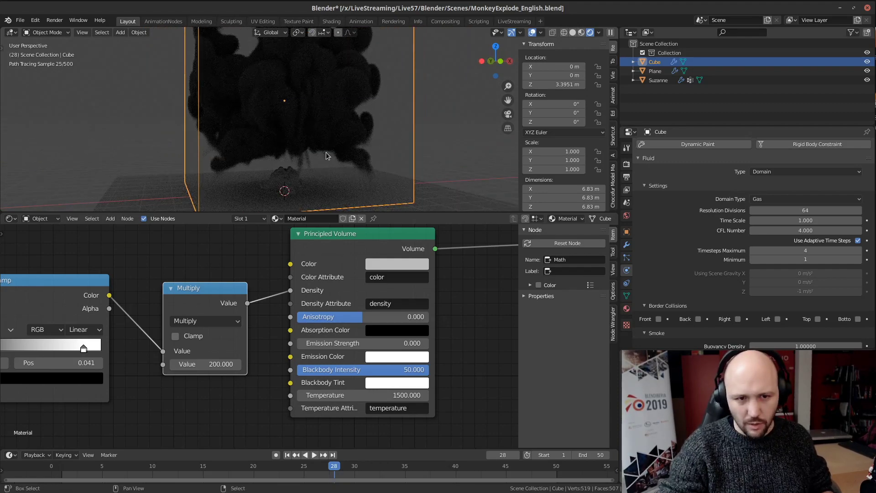
{"action": "key", "text": "shift+Left"}
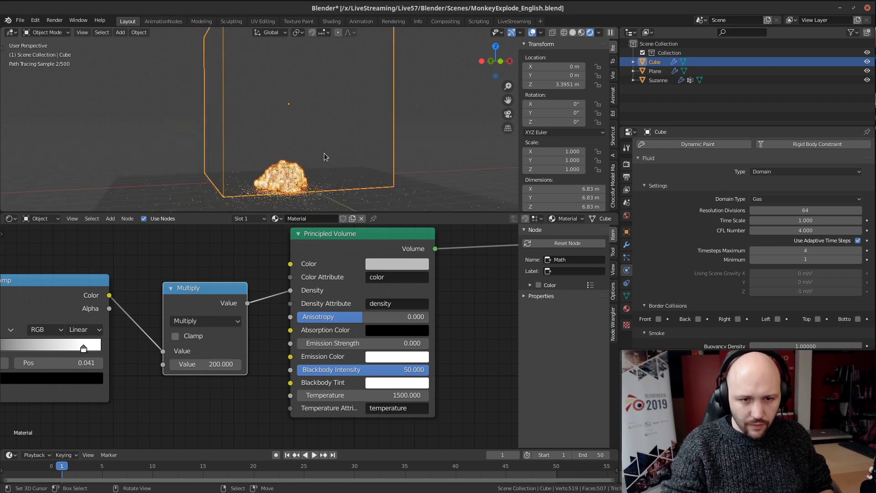
Step: Set both the Fuel and the Initial Temperature of Suzanne's fluid flow to 3
{"action": "scroll", "coordinate": [324, 153], "scroll_direction": "down", "scroll_amount": 2}
{"action": "scroll", "coordinate": [691, 234], "scroll_direction": "down", "scroll_amount": 8}
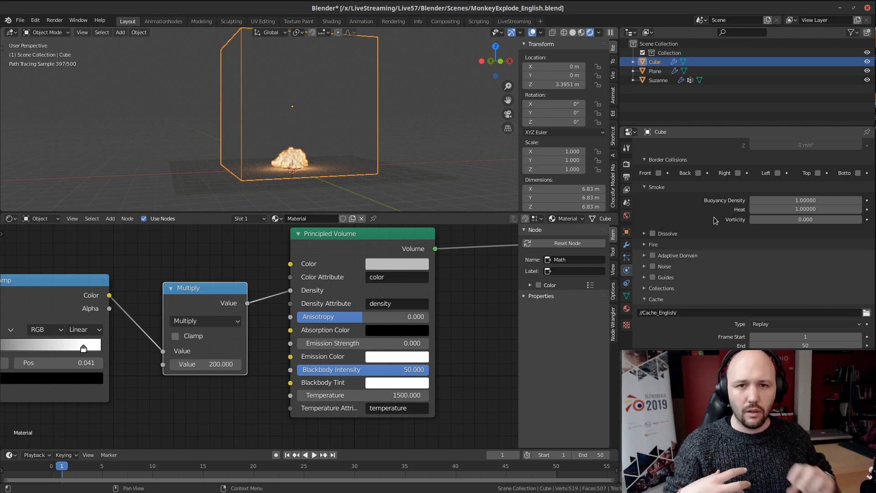
{"action": "left_click", "coordinate": [295, 169]}
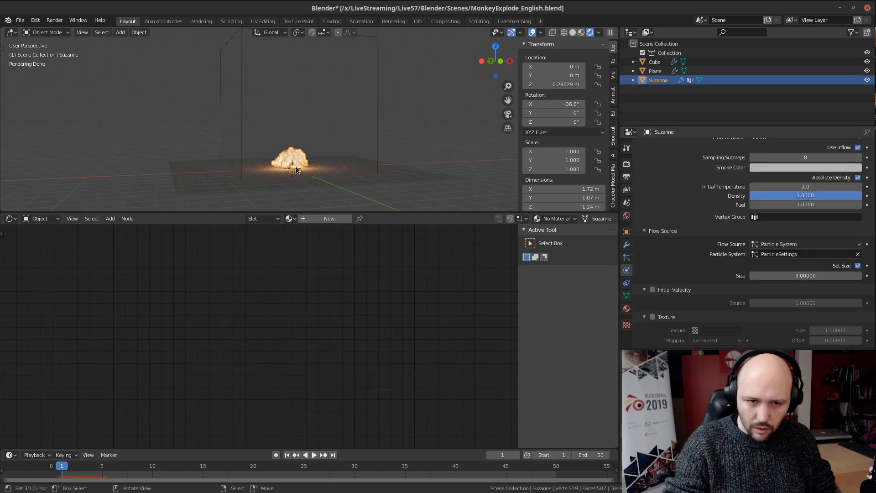
{"action": "right_click", "coordinate": [302, 165]}
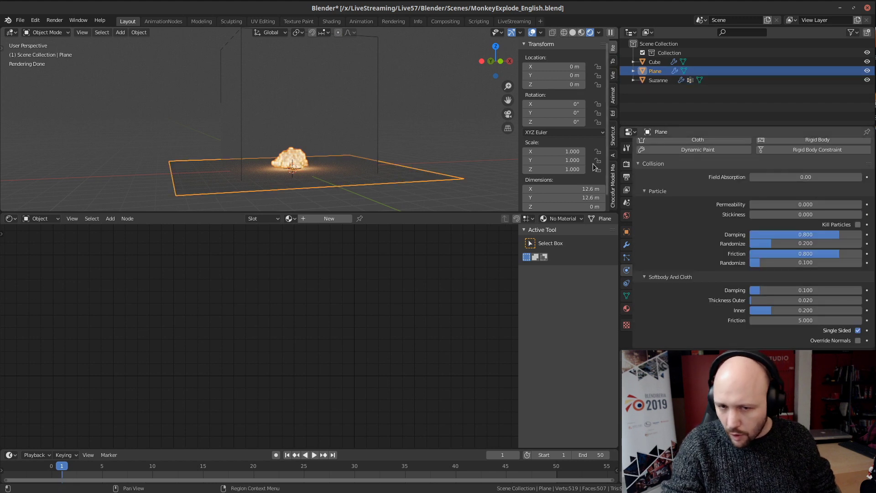
{"action": "right_click", "coordinate": [280, 163]}
{"action": "scroll", "coordinate": [643, 246], "scroll_direction": "down", "scroll_amount": 3}
{"action": "left_click", "coordinate": [788, 228]}
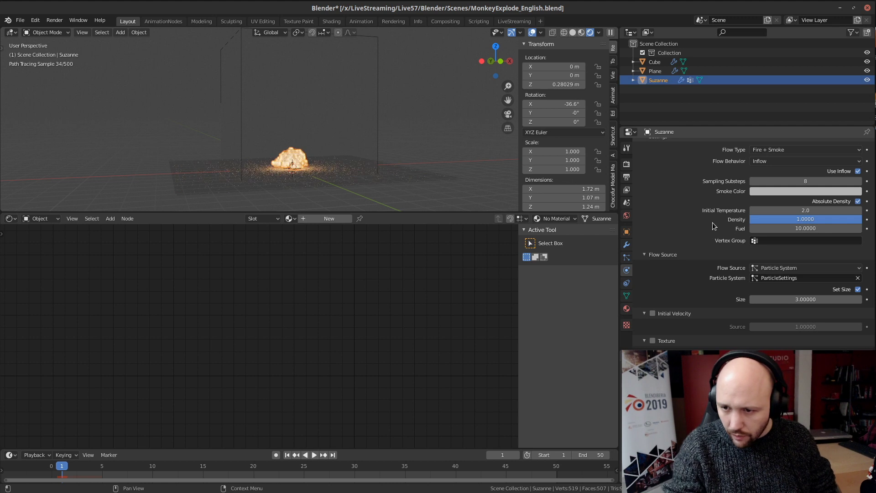
{"action": "left_click", "coordinate": [799, 231]}
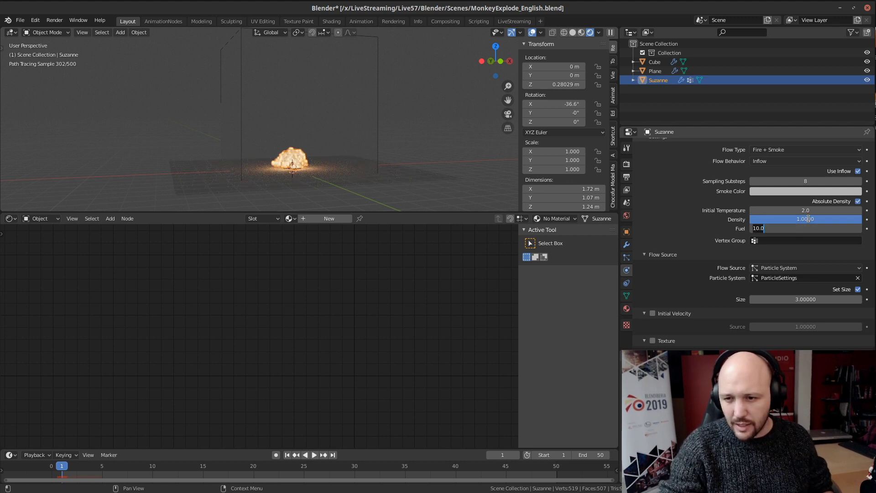
{"action": "type", "text": "3"}
{"action": "key", "text": "Return"}
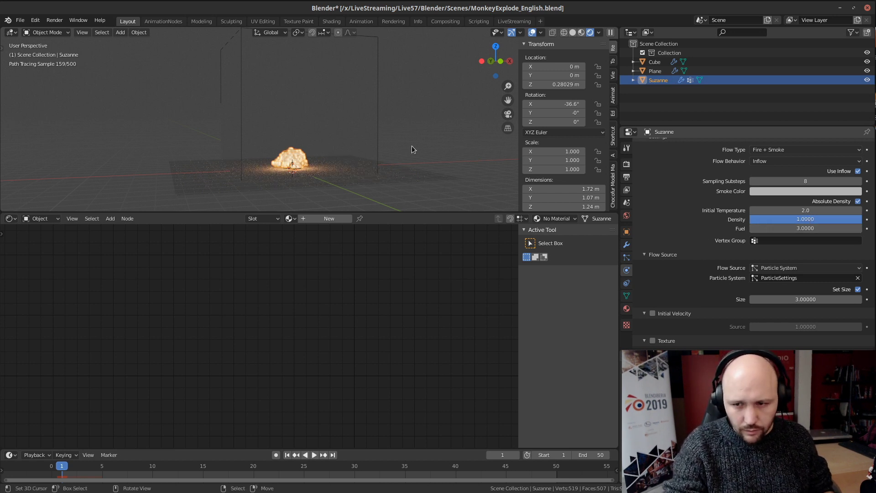
{"action": "left_click", "coordinate": [807, 210]}
{"action": "key", "text": "Return"}
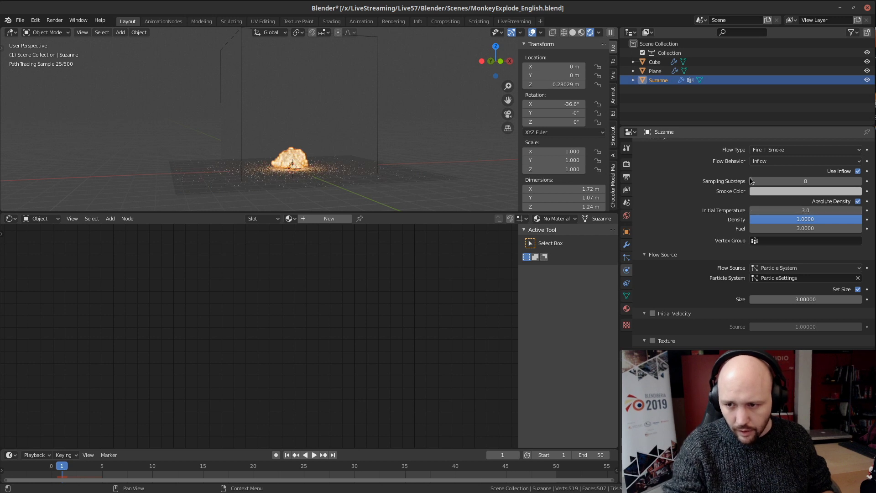
Step: Set the smoke Heat of the Cube domain to 3
{"action": "left_click", "coordinate": [380, 111]}
{"action": "scroll", "coordinate": [792, 215], "scroll_direction": "down", "scroll_amount": 5}
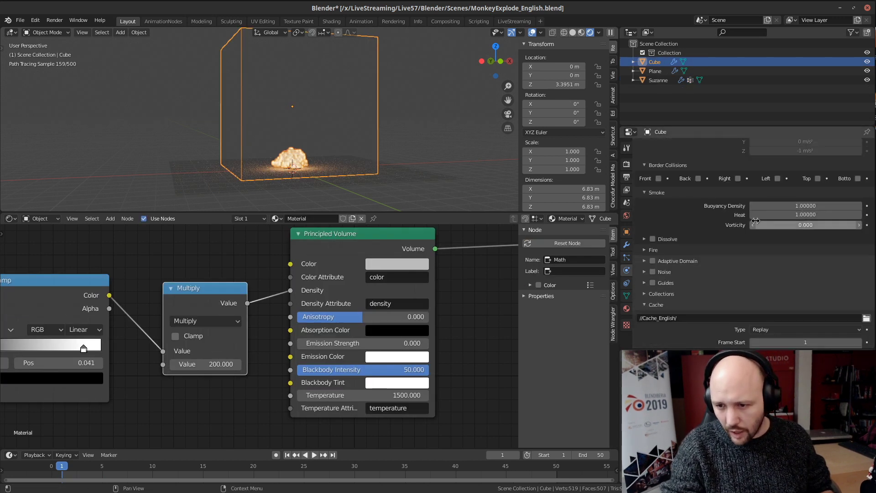
{"action": "left_click", "coordinate": [814, 214]}
{"action": "type", "text": "3"}
{"action": "key", "text": "Return"}
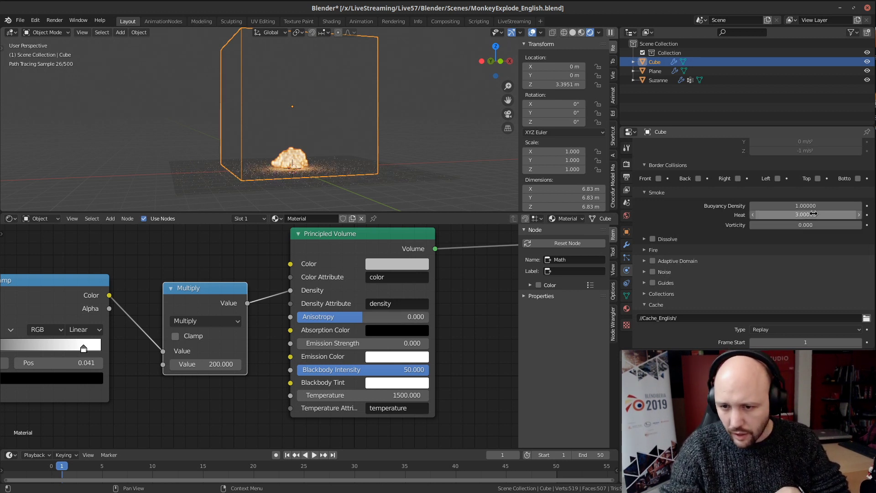
Step: Set the Cube domain's smoke Vorticity to 1 and enable Adaptive Domain
{"action": "left_click", "coordinate": [644, 239]}
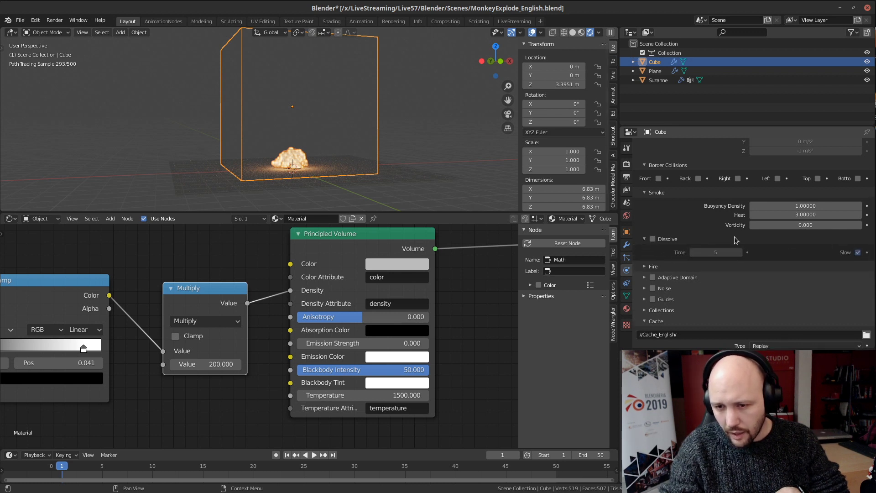
{"action": "left_click", "coordinate": [824, 225]}
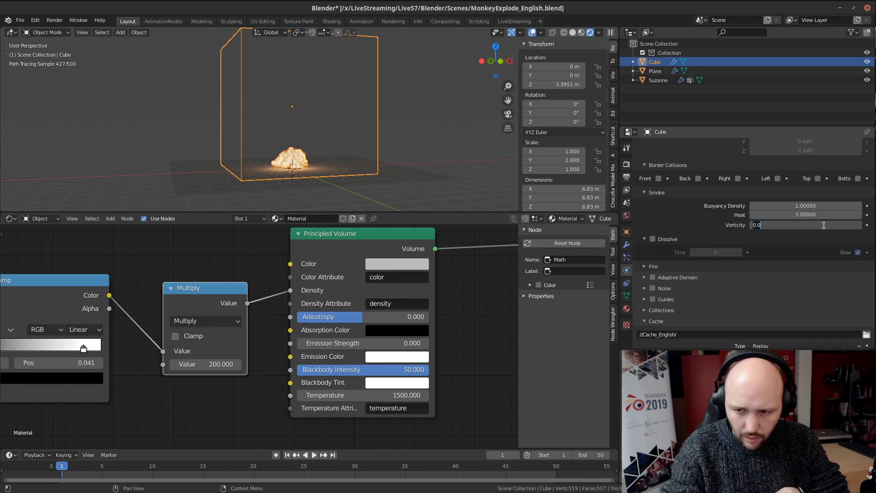
{"action": "type", "text": "10"}
{"action": "key", "text": "BackSpace"}
{"action": "key", "text": "BackSpace"}
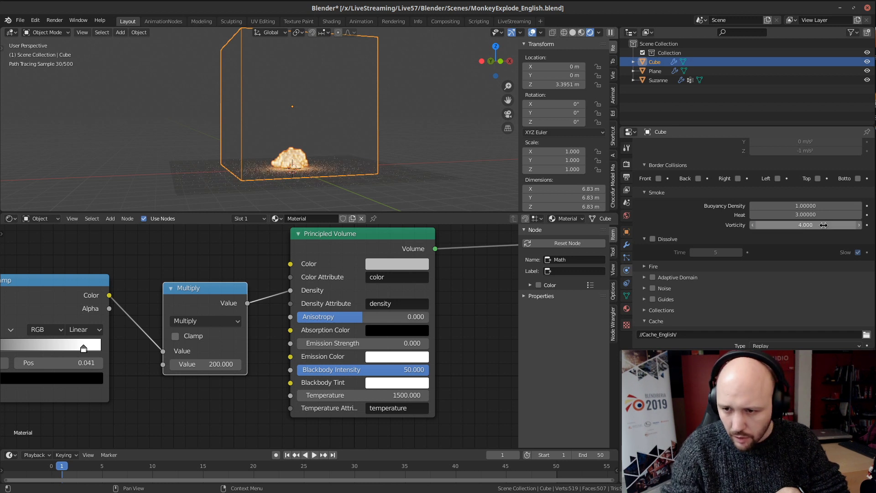
{"action": "type", "text": "4.0"}
{"action": "key", "text": "Return"}
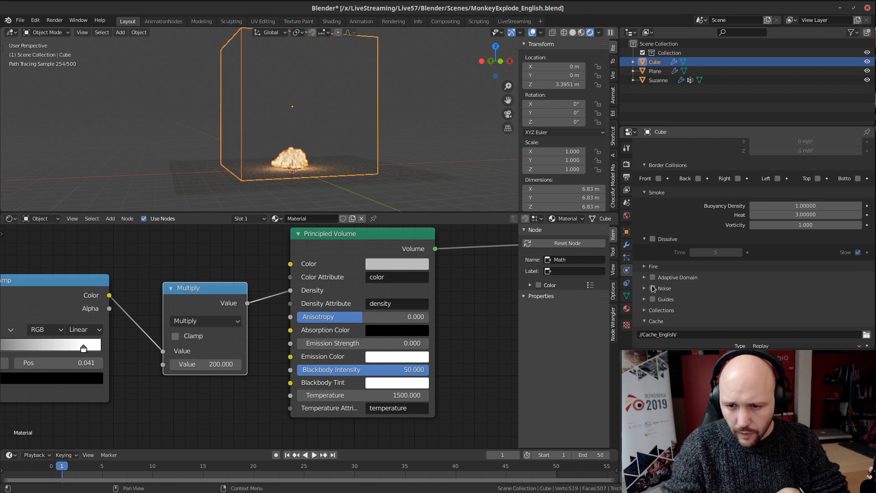
{"action": "left_click", "coordinate": [653, 277]}
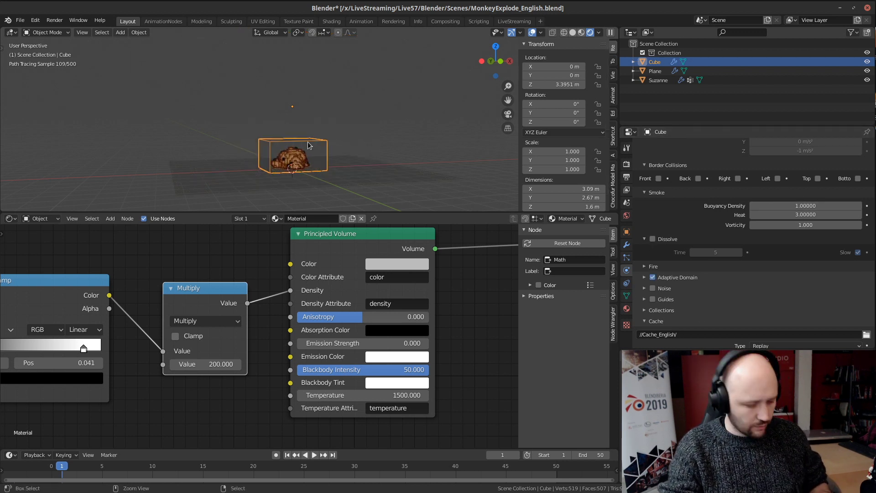
Step: Save the file, then play the simulation to frame 12 and examine the explosion from several sides
{"action": "key", "text": "ctrl+s"}
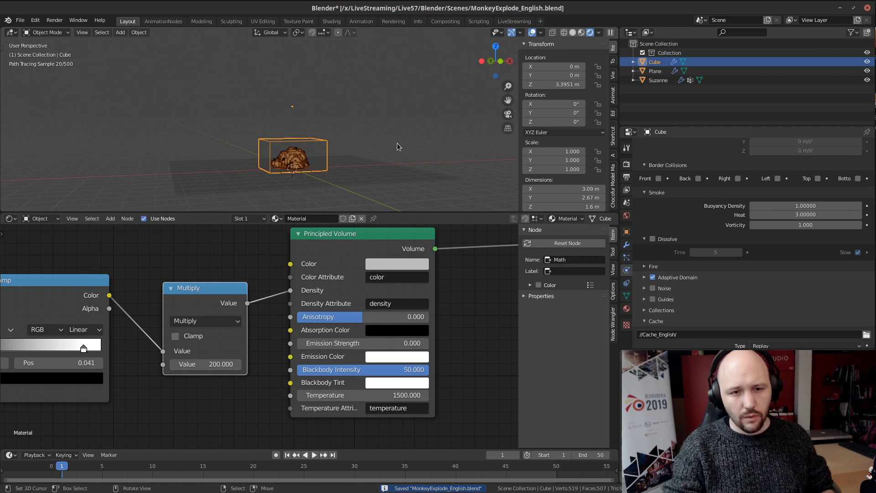
{"action": "key", "text": "space"}
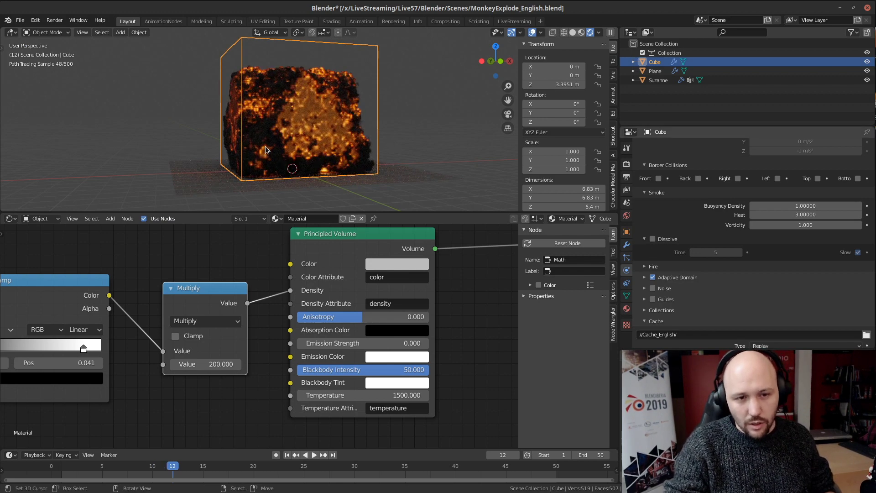
{"action": "key", "text": "space"}
{"action": "mouse_move", "coordinate": [393, 144]}
{"action": "middle_mouse_down"}
{"action": "mouse_move", "coordinate": [420, 191]}
{"action": "mouse_move", "coordinate": [365, 201]}
{"action": "mouse_move", "coordinate": [318, 95]}
{"action": "mouse_move", "coordinate": [378, 94]}
{"action": "middle_mouse_up"}
{"action": "scroll", "coordinate": [316, 92], "scroll_direction": "up", "scroll_amount": 2}
{"action": "scroll", "coordinate": [689, 247], "scroll_direction": "up", "scroll_amount": 7}
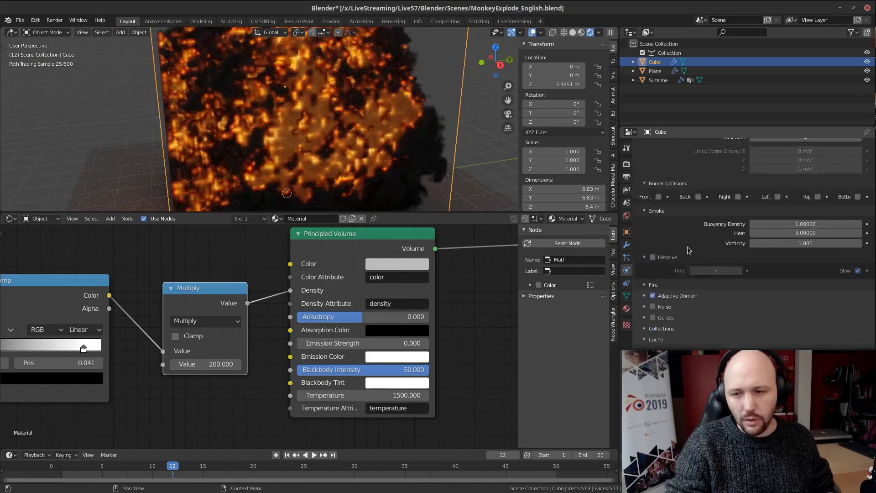
{"action": "scroll", "coordinate": [292, 132], "scroll_direction": "down", "scroll_amount": 4}
{"action": "middle_click_drag", "start_coordinate": [262, 109], "coordinate": [299, 134]}
Step: Set the Cube material's volume Interpolation to Cubic, check the render around the explosion, and save the file
{"action": "middle_click_drag", "start_coordinate": [467, 312], "coordinate": [270, 342]}
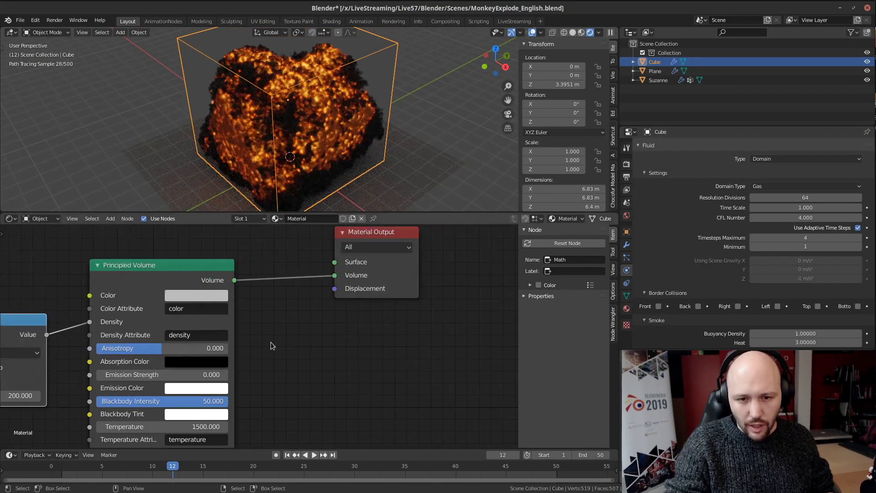
{"action": "scroll", "coordinate": [270, 342], "scroll_direction": "down", "scroll_amount": 1}
{"action": "left_click", "coordinate": [395, 279]}
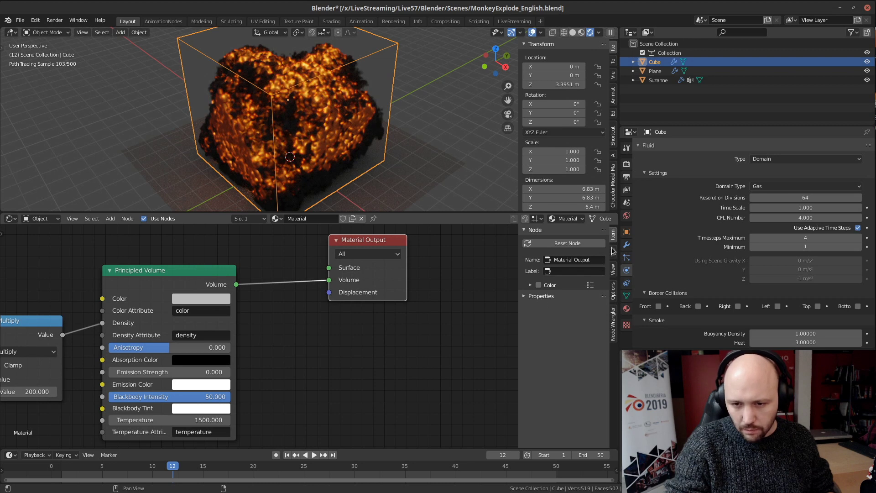
{"action": "left_click", "coordinate": [613, 251]}
{"action": "left_click", "coordinate": [613, 271]}
{"action": "left_click", "coordinate": [613, 290]}
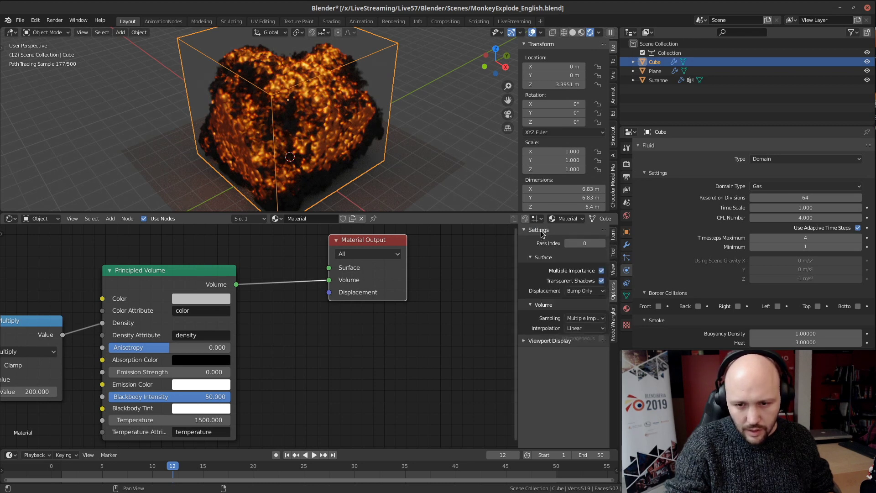
{"action": "left_click", "coordinate": [586, 328]}
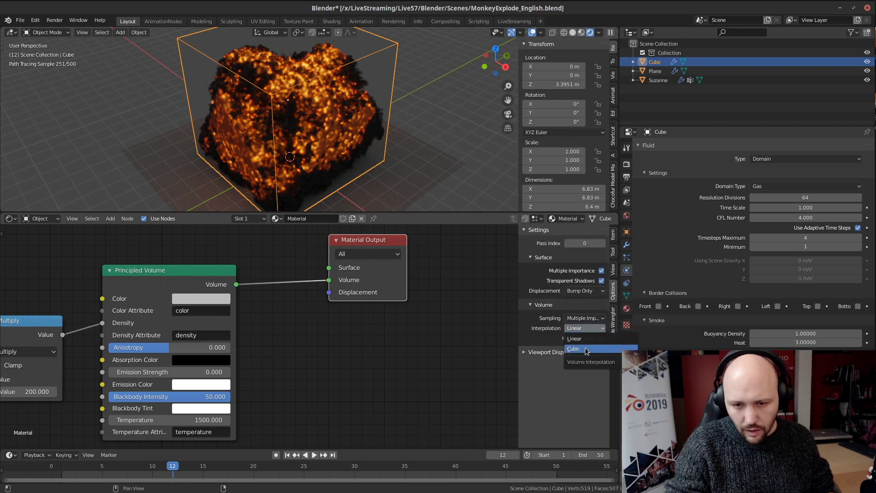
{"action": "left_click", "coordinate": [579, 340]}
{"action": "scroll", "coordinate": [349, 117], "scroll_direction": "up", "scroll_amount": 3}
{"action": "middle_click_drag", "start_coordinate": [349, 117], "coordinate": [322, 135]}
{"action": "scroll", "coordinate": [348, 101], "scroll_direction": "down", "scroll_amount": 3}
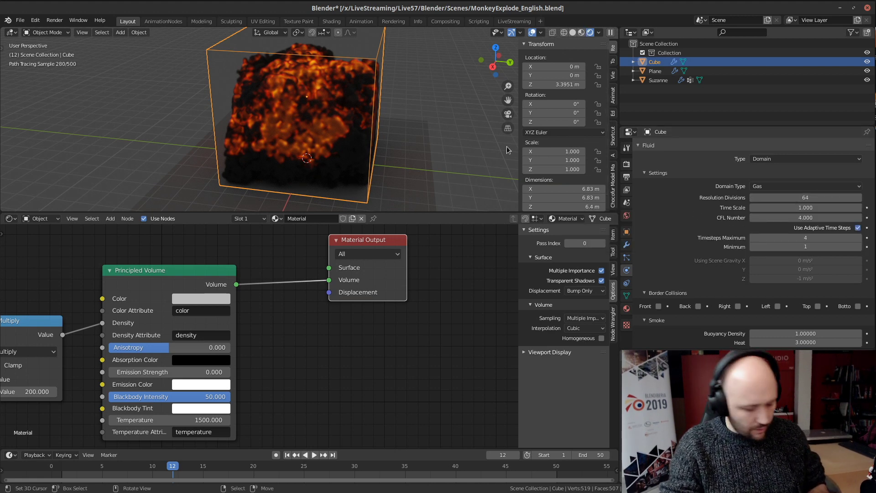
{"action": "key", "text": "ctrl+s"}
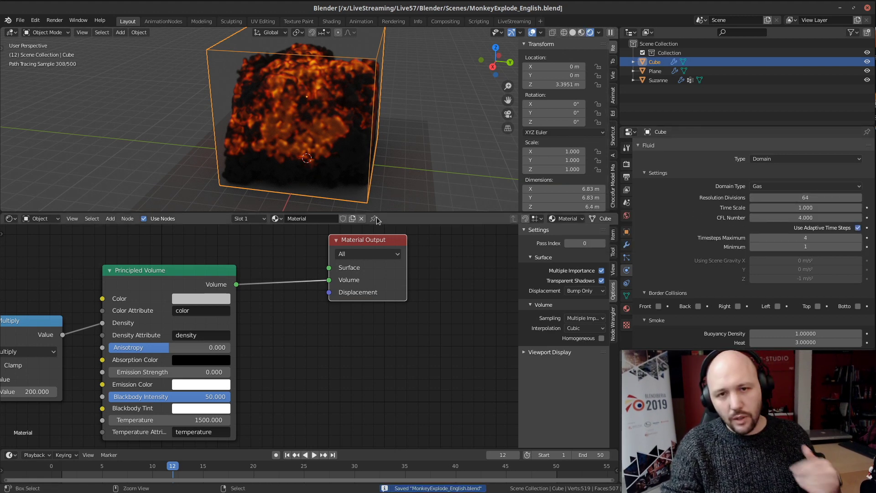
Step: Set the Cube domain's Resolution Divisions to 100 and preview the first frames of the simulation from frame 1
{"action": "left_click", "coordinate": [790, 197]}
{"action": "type", "text": "100"}
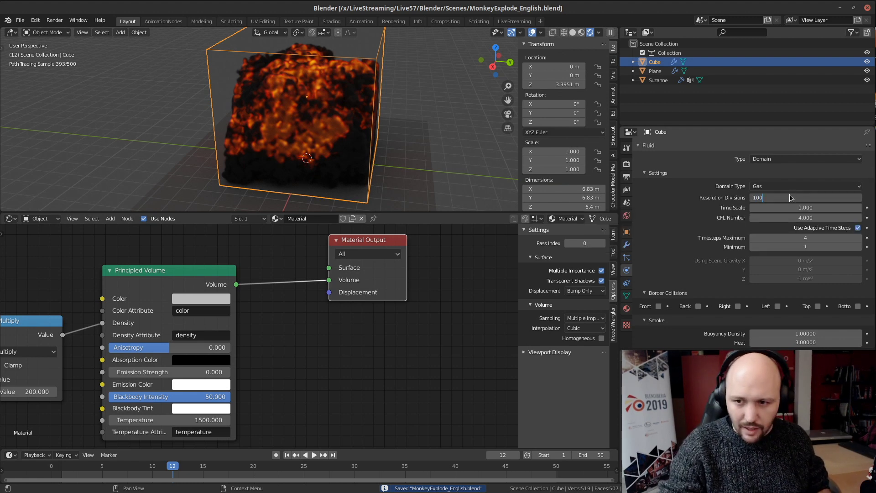
{"action": "key", "text": "Return"}
{"action": "key", "text": "shift+Left"}
{"action": "key", "text": "space"}
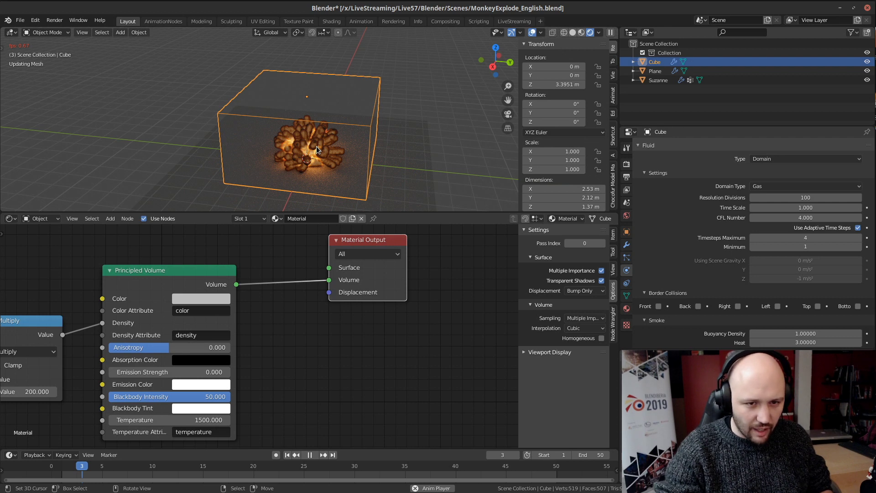
{"action": "key", "text": "Escape"}
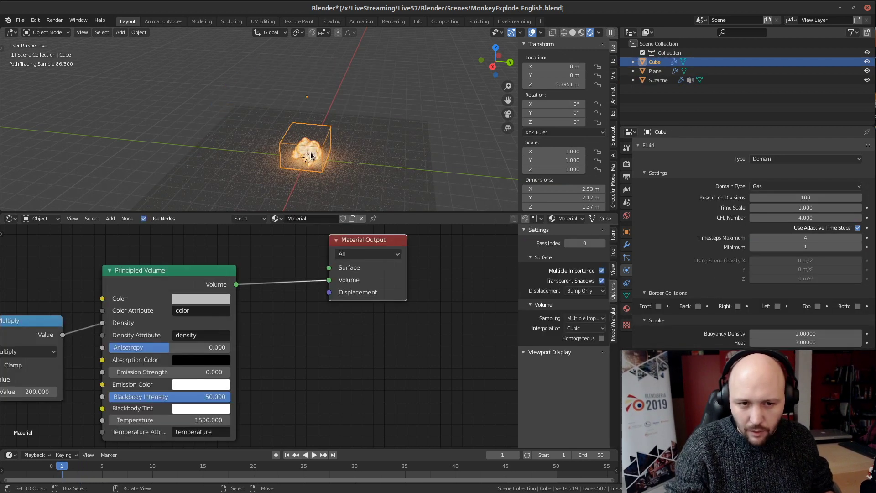
Step: Set the particle flow source Size on Suzanne to 6 and preview the first frames of the simulation
{"action": "left_click", "coordinate": [311, 156]}
{"action": "scroll", "coordinate": [735, 236], "scroll_direction": "down", "scroll_amount": 4}
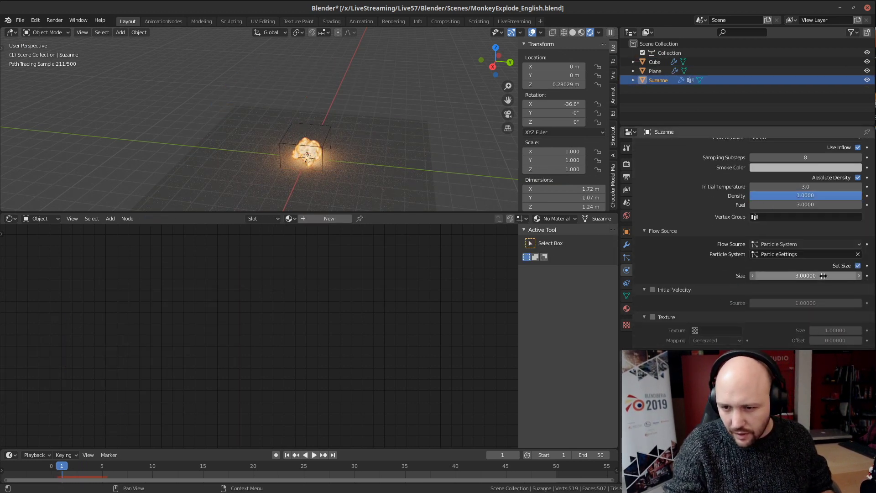
{"action": "left_click", "coordinate": [809, 276]}
{"action": "type", "text": "6"}
{"action": "key", "text": "Return"}
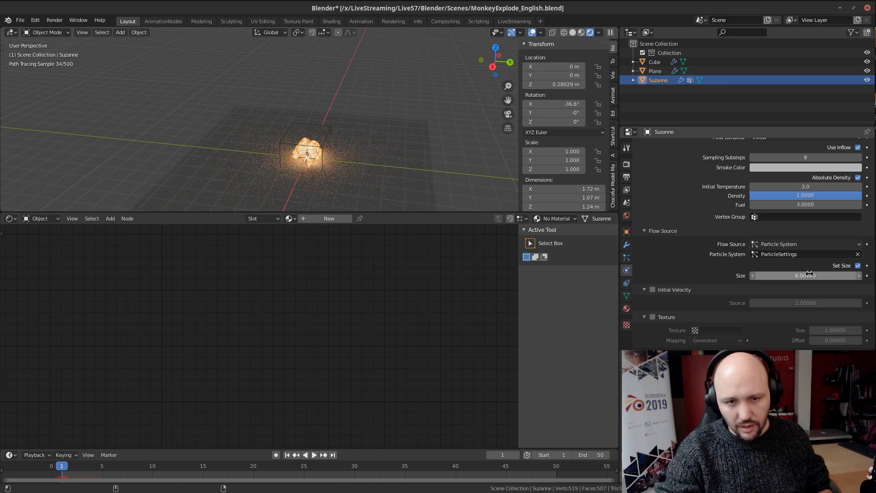
{"action": "key", "text": "space"}
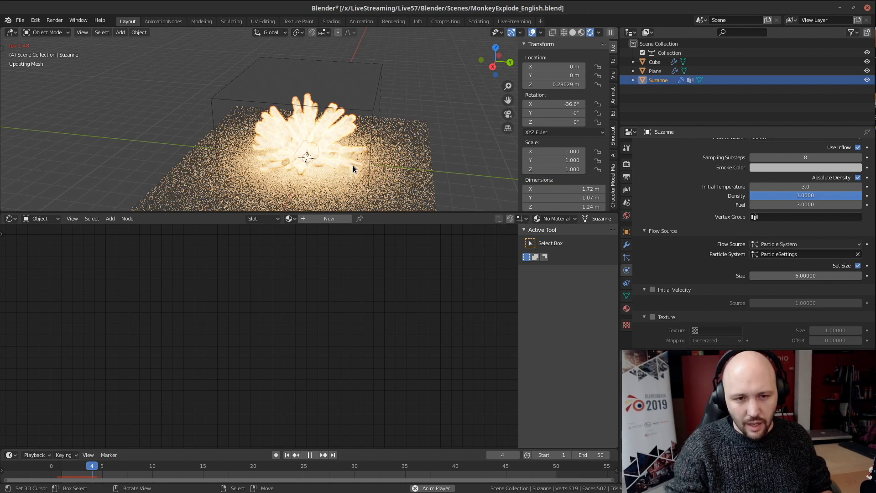
{"action": "key", "text": "Escape"}
Step: Clear the Cube domain's fluid cache by changing Resolution Divisions and restoring it to 100
{"action": "left_click", "coordinate": [322, 138]}
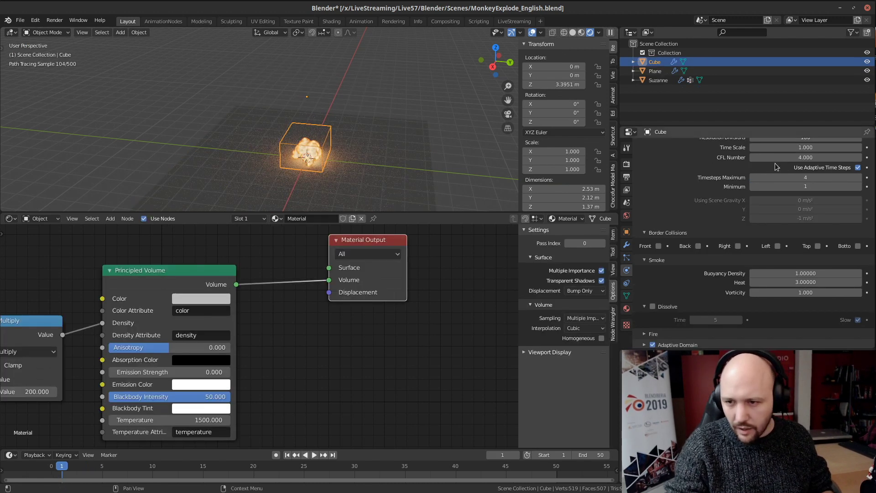
{"action": "scroll", "coordinate": [776, 165], "scroll_direction": "up", "scroll_amount": 6}
{"action": "left_click", "coordinate": [756, 247]}
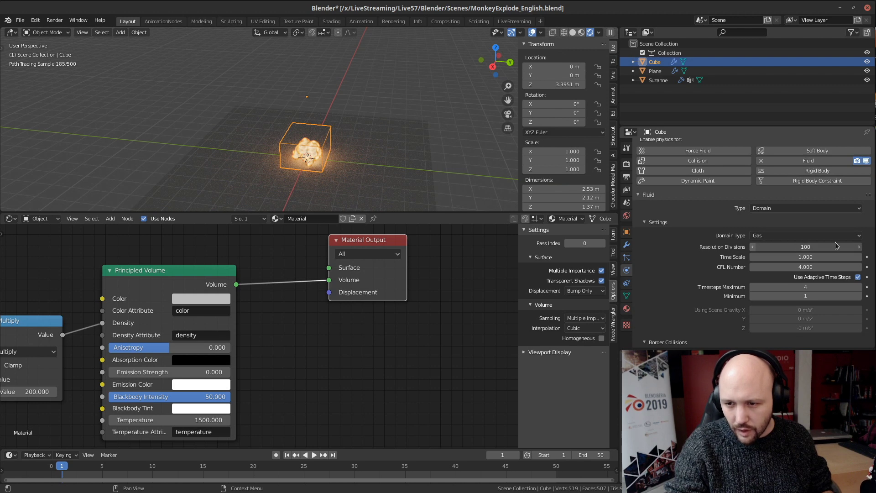
{"action": "left_click", "coordinate": [860, 248]}
{"action": "left_click", "coordinate": [860, 248]}
Step: Play the simulation with the larger flow size to frame 10 and examine the explosion up close
{"action": "middle_click_drag", "start_coordinate": [380, 160], "coordinate": [369, 134]}
{"action": "key", "text": "space"}
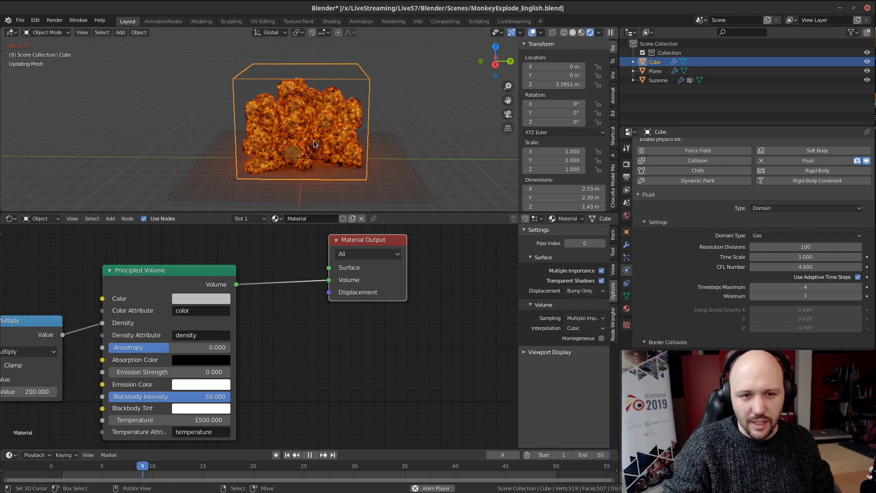
{"action": "key", "text": "space"}
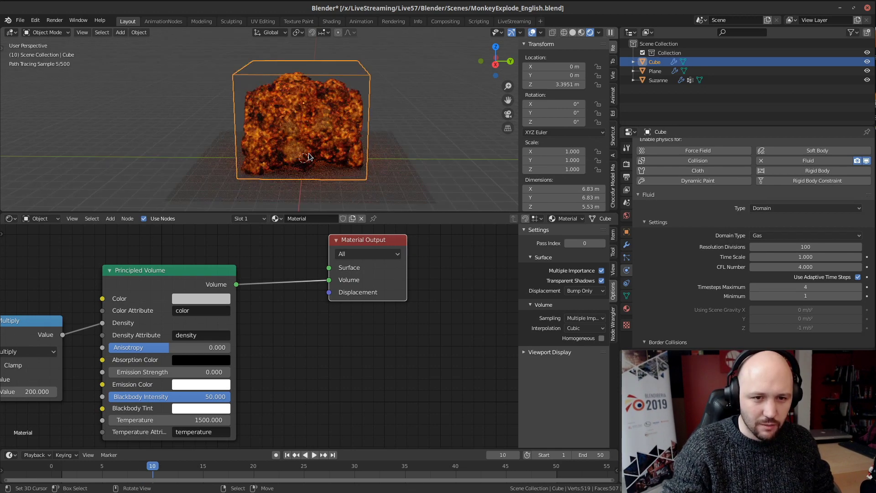
{"action": "scroll", "coordinate": [310, 157], "scroll_direction": "up", "scroll_amount": 4}
{"action": "middle_click_drag", "start_coordinate": [461, 165], "coordinate": [360, 136]}
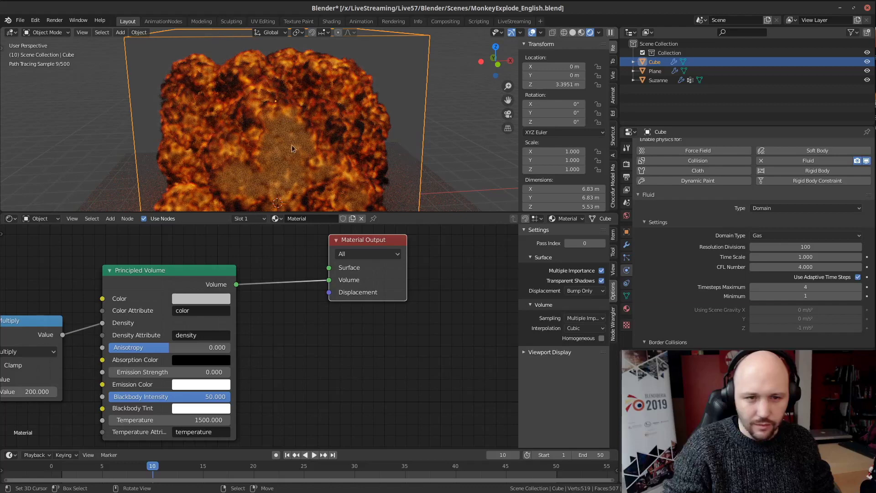
Step: Set the Cube domain's Resolution Divisions back to 64
{"action": "left_click", "coordinate": [778, 246]}
{"action": "key", "text": "Return"}
{"action": "scroll", "coordinate": [315, 84], "scroll_direction": "down", "scroll_amount": 4}
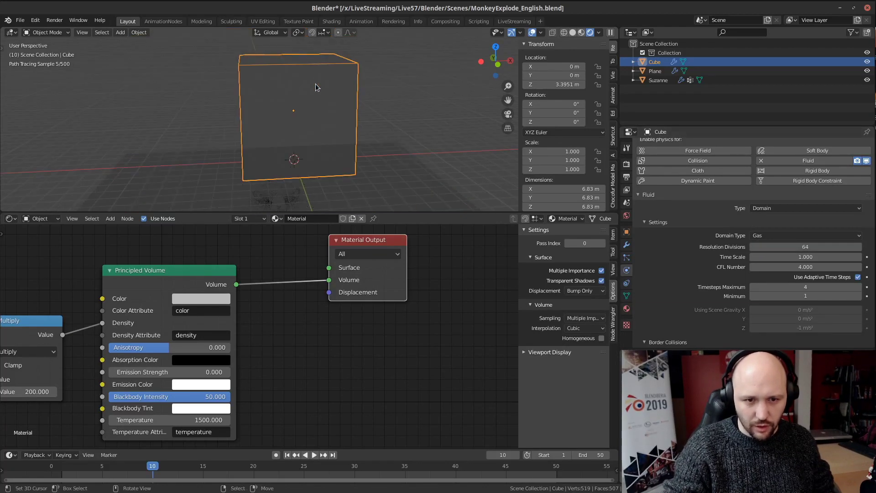
Step: Play the explosion simulation from the first frame at the Cube domain's 64 resolution and stop playback
{"action": "scroll", "coordinate": [369, 131], "scroll_direction": "up", "scroll_amount": 1}
{"action": "mouse_move", "coordinate": [368, 130]}
{"action": "middle_mouse_down"}
{"action": "mouse_move", "coordinate": [287, 128]}
{"action": "mouse_move", "coordinate": [312, 141]}
{"action": "mouse_move", "coordinate": [359, 142]}
{"action": "middle_mouse_up"}
{"action": "scroll", "coordinate": [289, 129], "scroll_direction": "down", "scroll_amount": 1}
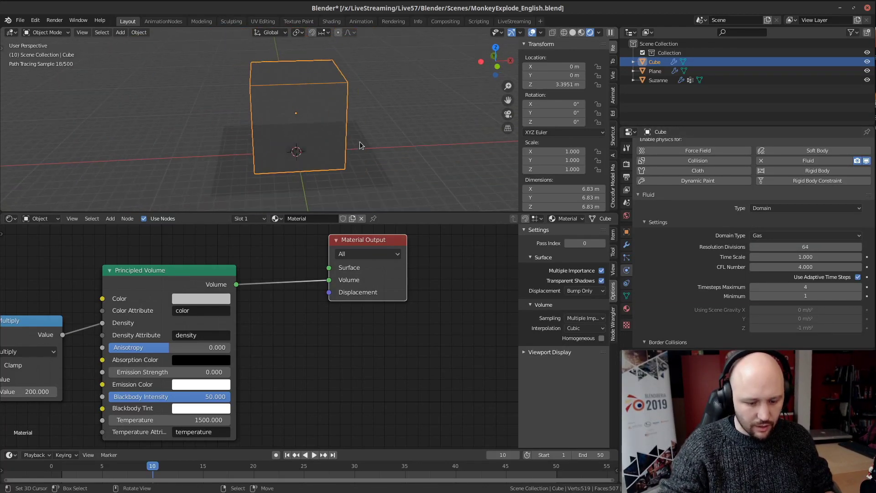
{"action": "key", "text": "shift+Left"}
{"action": "key", "text": "space"}
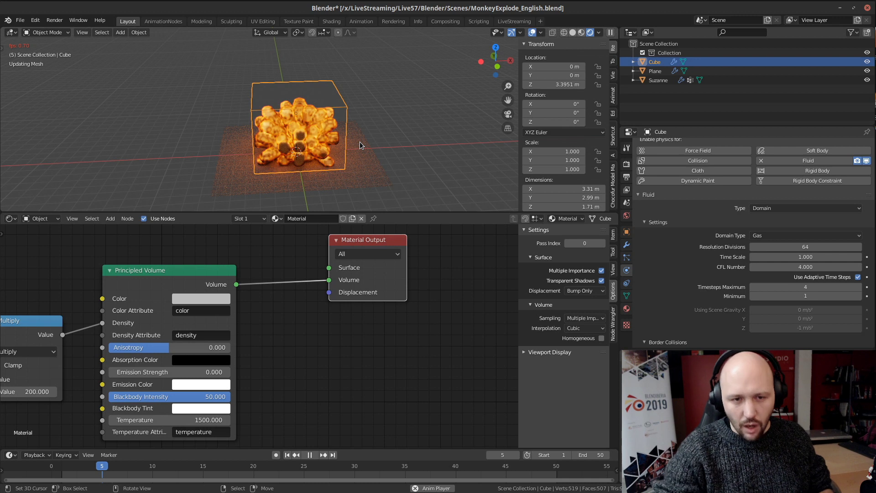
{"action": "key", "text": "Escape"}
Step: Change the Cube domain's fluid cache type to Modular and save the file
{"action": "scroll", "coordinate": [690, 249], "scroll_direction": "down", "scroll_amount": 6}
{"action": "scroll", "coordinate": [690, 249], "scroll_direction": "down", "scroll_amount": 5}
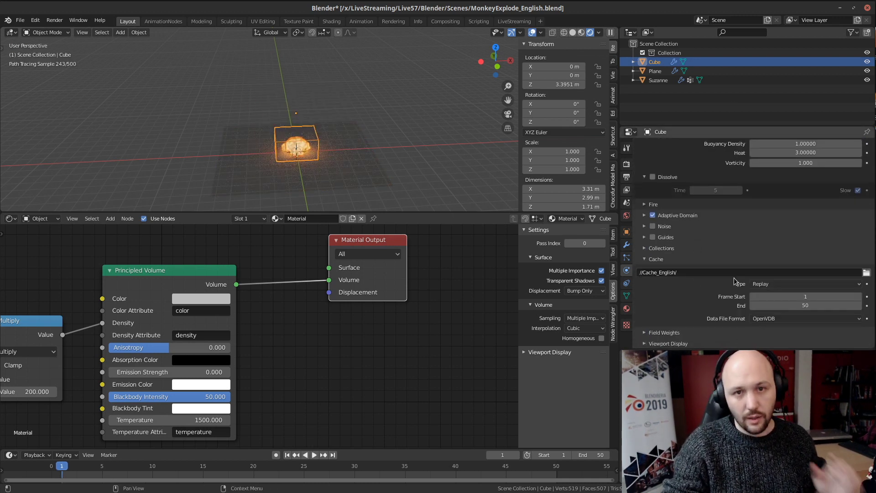
{"action": "left_click", "coordinate": [775, 283]}
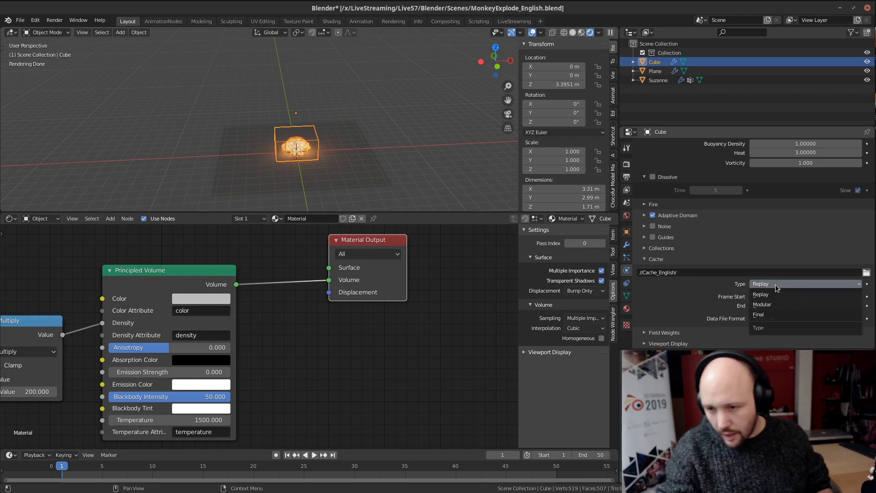
{"action": "left_click", "coordinate": [777, 305]}
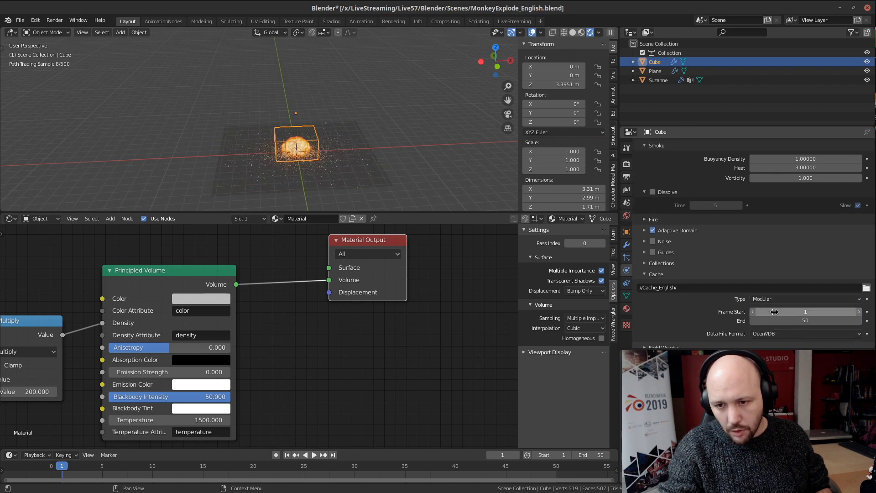
{"action": "key", "text": "ctrl+s"}
Step: Start baking the Cube domain's fluid data and pause the bake partway
{"action": "scroll", "coordinate": [723, 287], "scroll_direction": "up", "scroll_amount": 8}
{"action": "scroll", "coordinate": [722, 287], "scroll_direction": "up", "scroll_amount": 2}
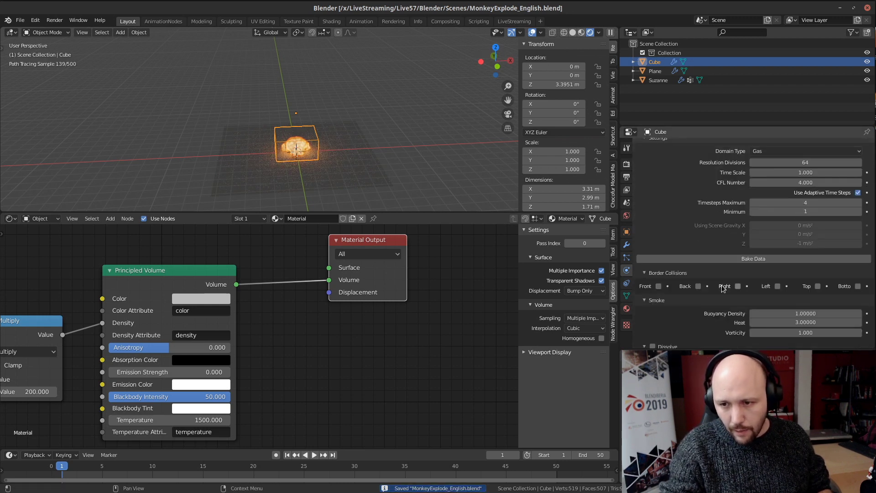
{"action": "left_click", "coordinate": [740, 259]}
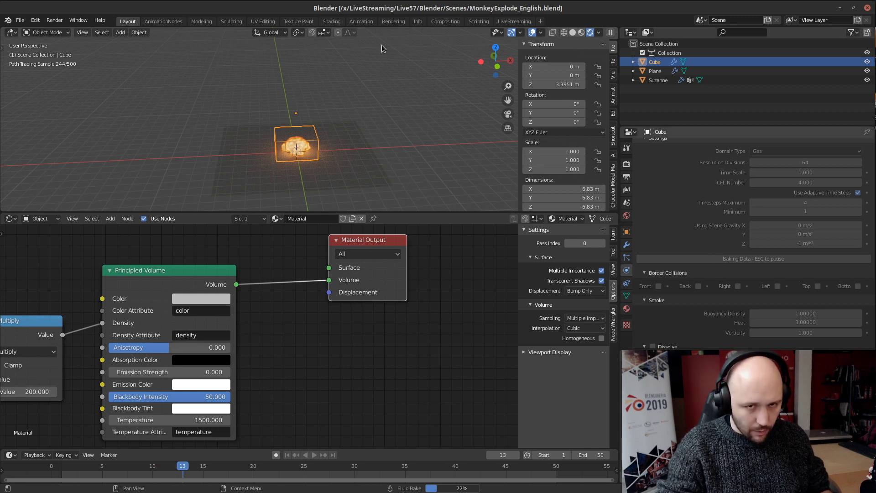
{"action": "key", "text": "Escape"}
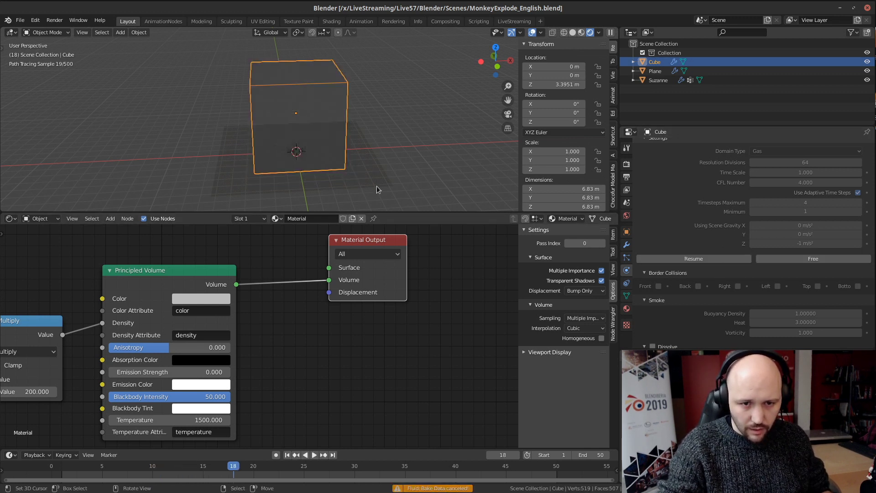
Step: Review the domain's cache settings and resume the paused data bake through to the end
{"action": "scroll", "coordinate": [697, 195], "scroll_direction": "down", "scroll_amount": 1}
{"action": "scroll", "coordinate": [697, 195], "scroll_direction": "down", "scroll_amount": 8}
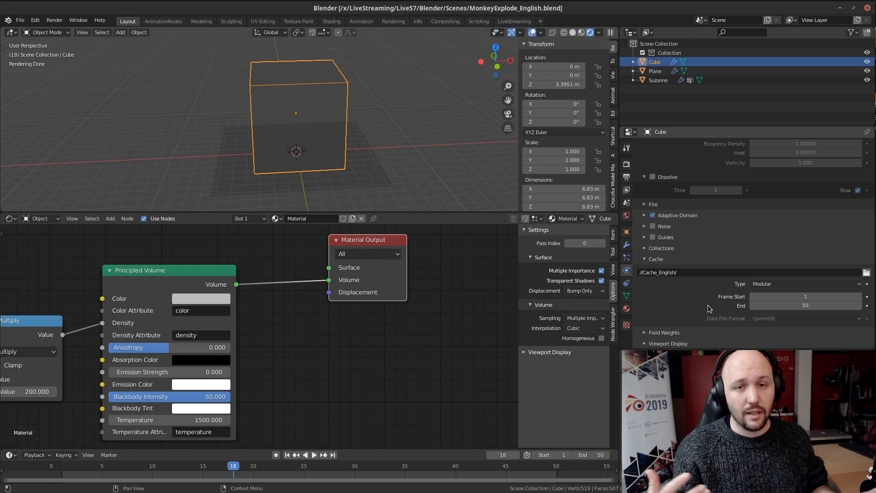
{"action": "scroll", "coordinate": [707, 305], "scroll_direction": "up", "scroll_amount": 3}
{"action": "scroll", "coordinate": [708, 305], "scroll_direction": "up", "scroll_amount": 4}
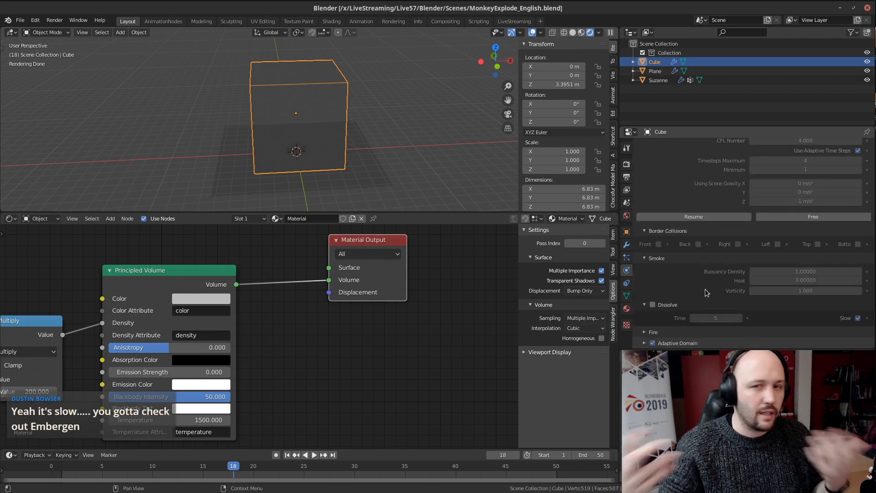
{"action": "left_click", "coordinate": [697, 219]}
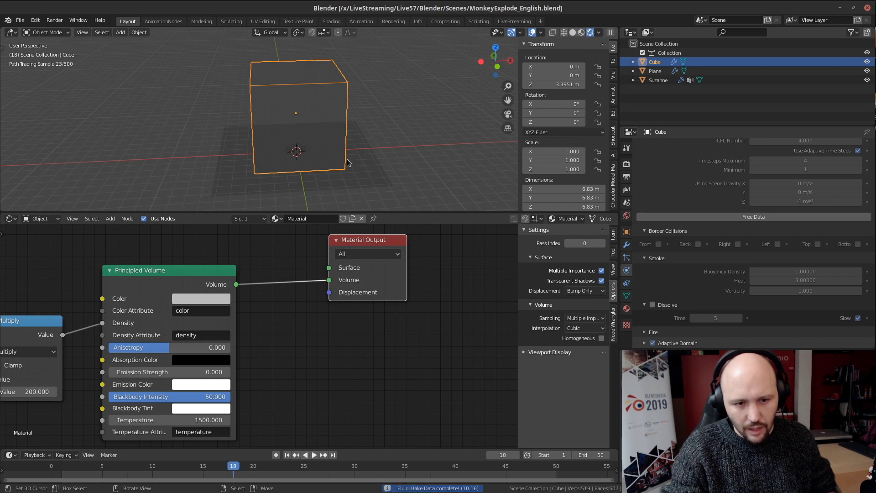
Step: Play the baked simulation and replay it from the first frame in a lower, frontal view
{"action": "key", "text": "space"}
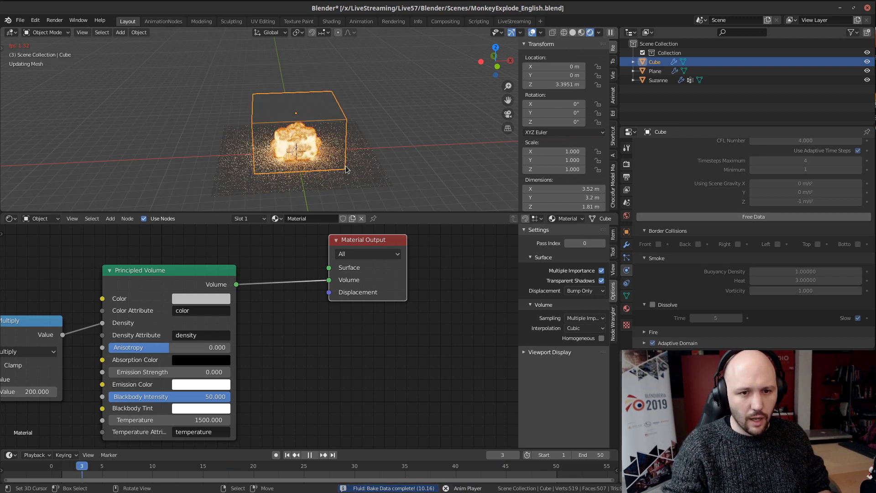
{"action": "key", "text": "space"}
{"action": "middle_click_drag", "start_coordinate": [291, 161], "coordinate": [284, 139]}
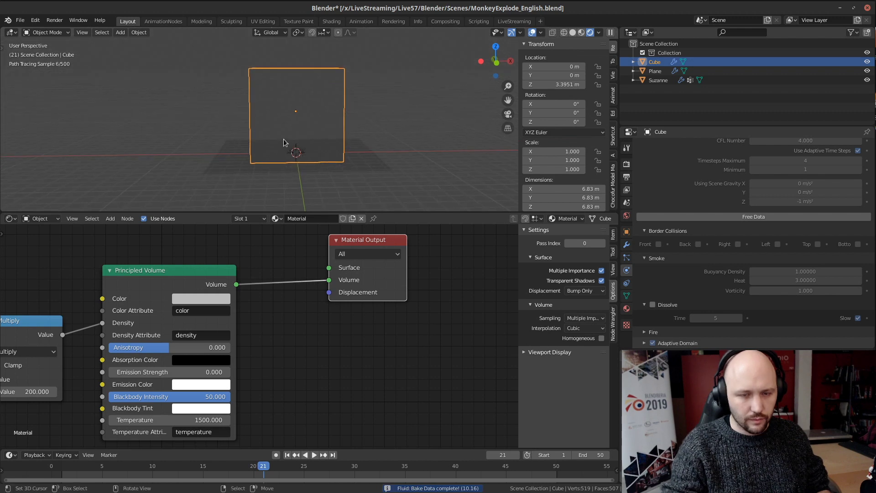
{"action": "key", "text": "shift+Left"}
{"action": "key", "text": "space"}
{"action": "key", "text": "space"}
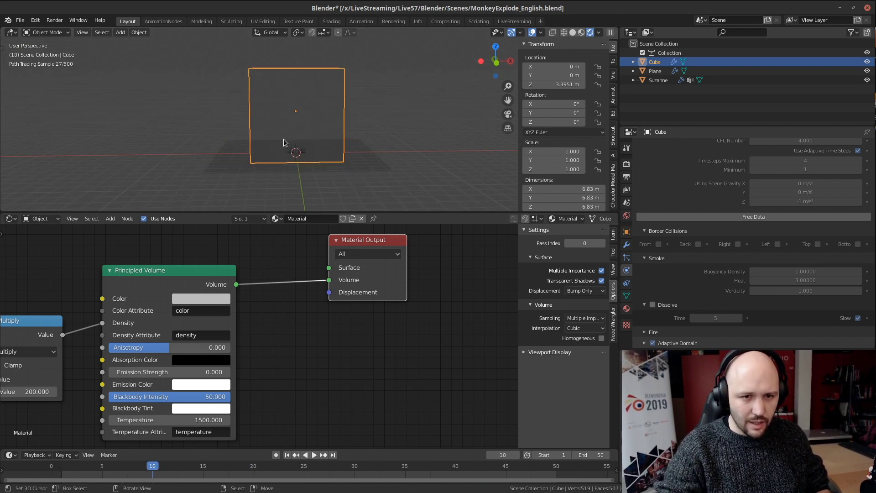
Step: Step through the baked frames around 7 to 9 and examine how the explosion fills the domain
{"action": "key", "text": "Left"}
{"action": "key", "text": "Left"}
{"action": "key", "text": "Right"}
{"action": "key", "text": "Right"}
{"action": "key", "text": "Right"}
{"action": "key", "text": "Right"}
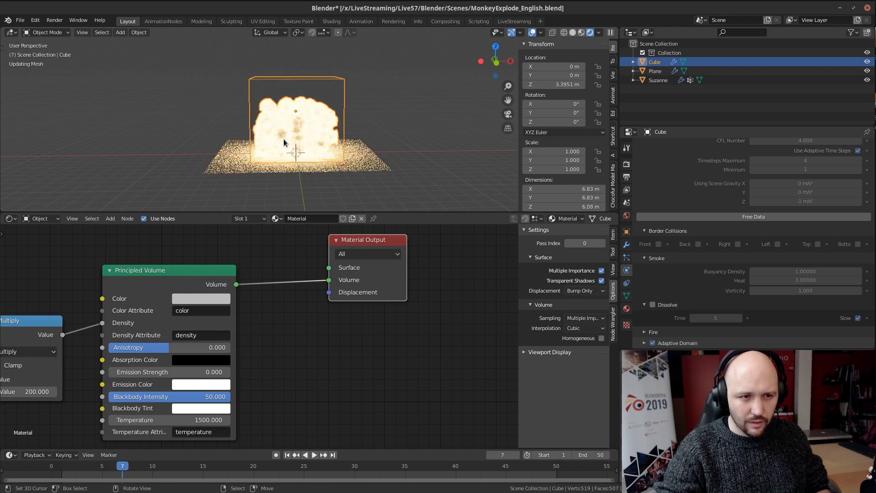
{"action": "key", "text": "Left"}
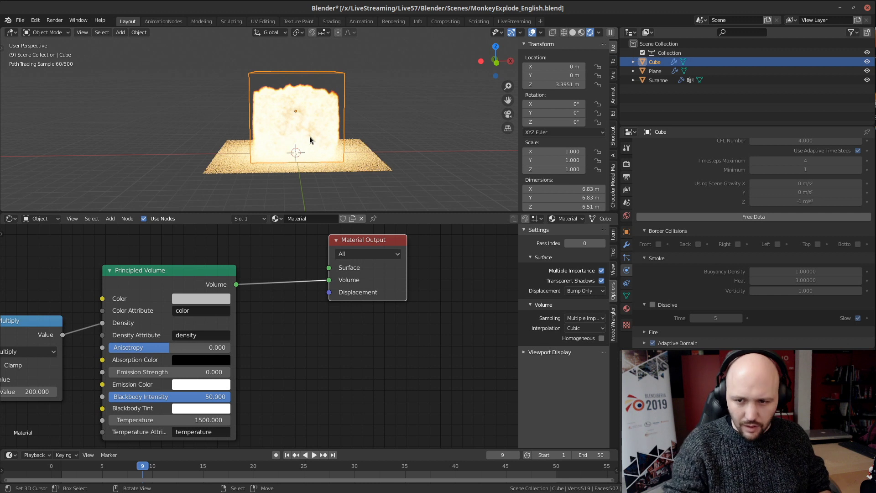
Step: Free the baked fluid data, disable Adaptive Domain on the Cube domain and save the file
{"action": "left_click", "coordinate": [737, 216]}
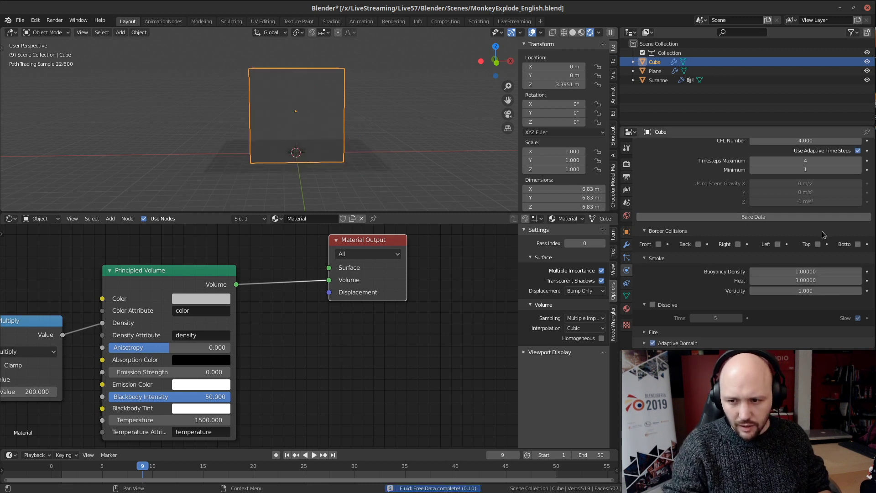
{"action": "scroll", "coordinate": [703, 275], "scroll_direction": "down", "scroll_amount": 5}
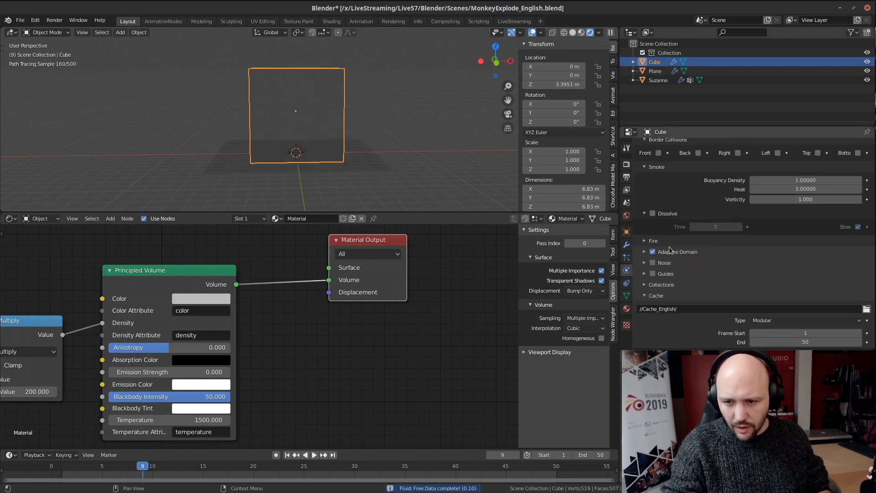
{"action": "left_click", "coordinate": [674, 253]}
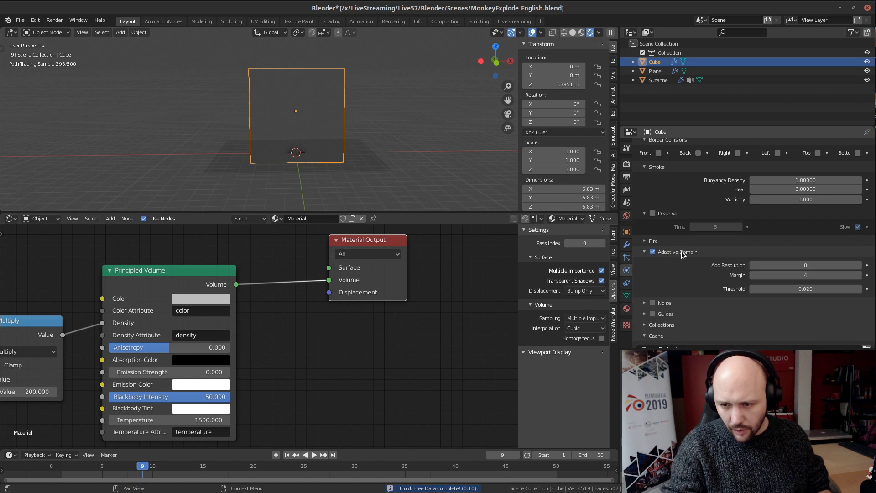
{"action": "left_click", "coordinate": [652, 252]}
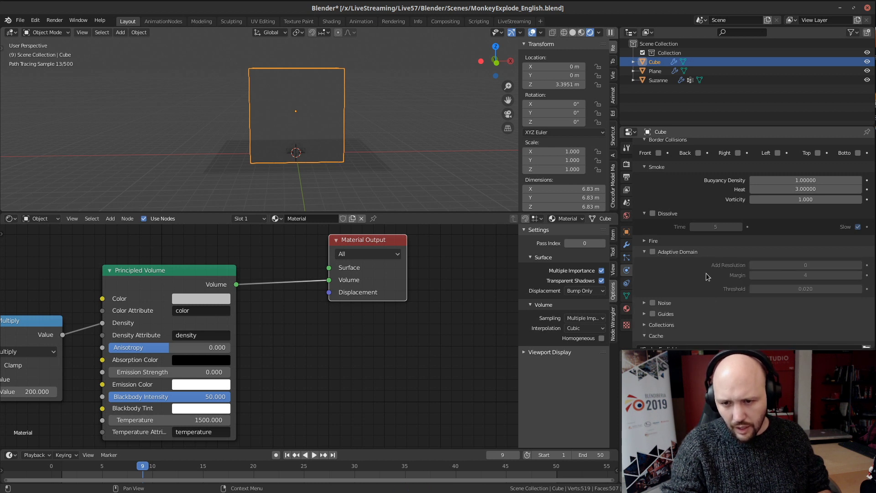
{"action": "scroll", "coordinate": [683, 262], "scroll_direction": "down", "scroll_amount": 4}
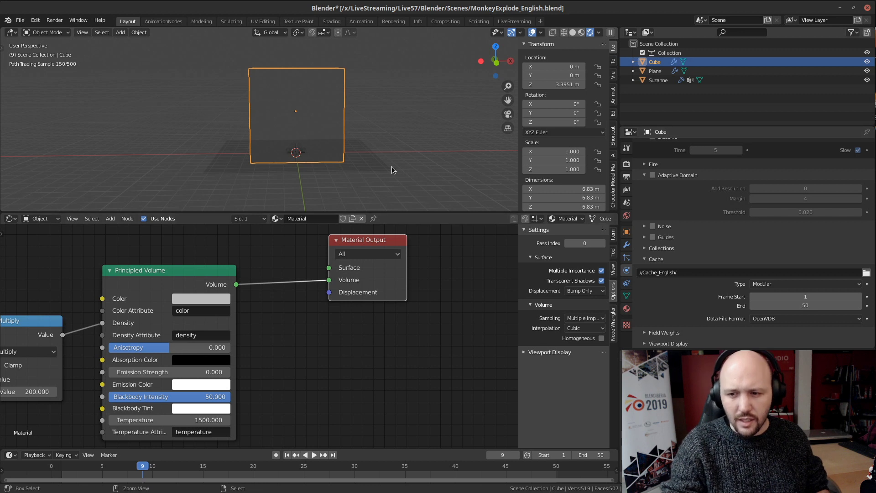
{"action": "key", "text": "ctrl+s"}
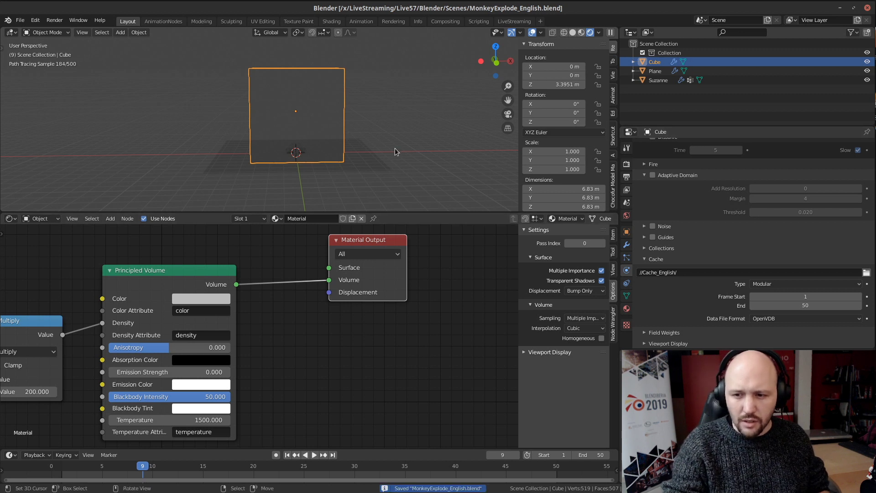
Step: Save the file and bake the fluid data of the Cube domain with Adaptive Domain off
{"action": "left_click", "coordinate": [769, 318]}
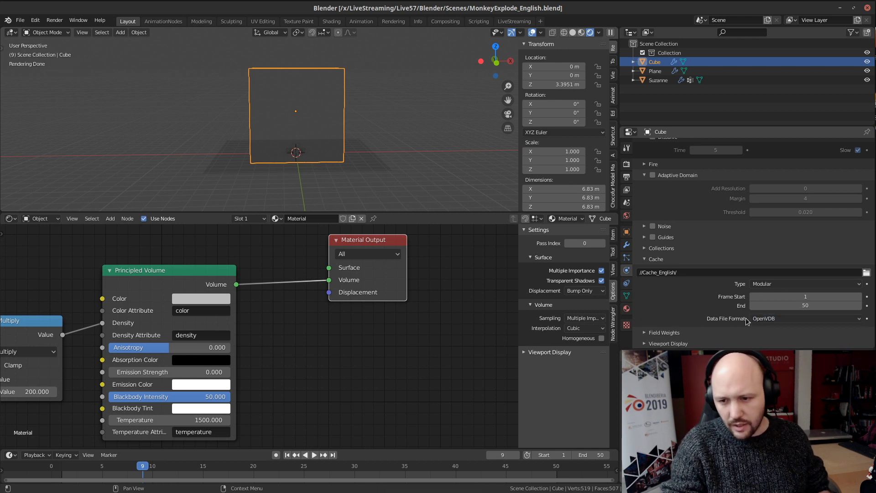
{"action": "scroll", "coordinate": [686, 294], "scroll_direction": "up", "scroll_amount": 10}
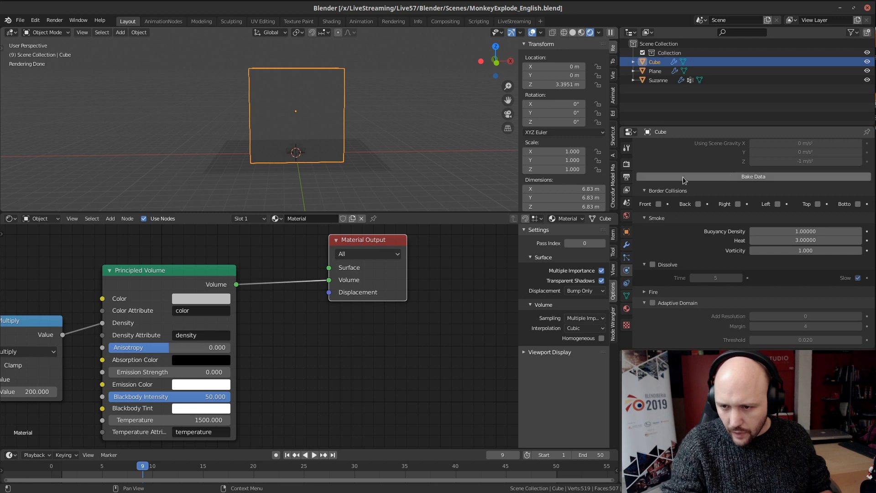
{"action": "scroll", "coordinate": [702, 250], "scroll_direction": "up", "scroll_amount": 2}
{"action": "key", "text": "ctrl+s"}
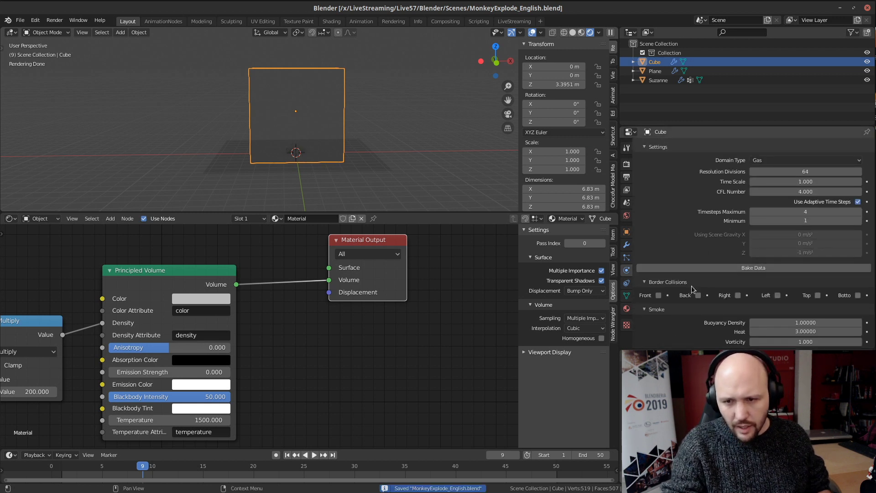
{"action": "left_click", "coordinate": [738, 268]}
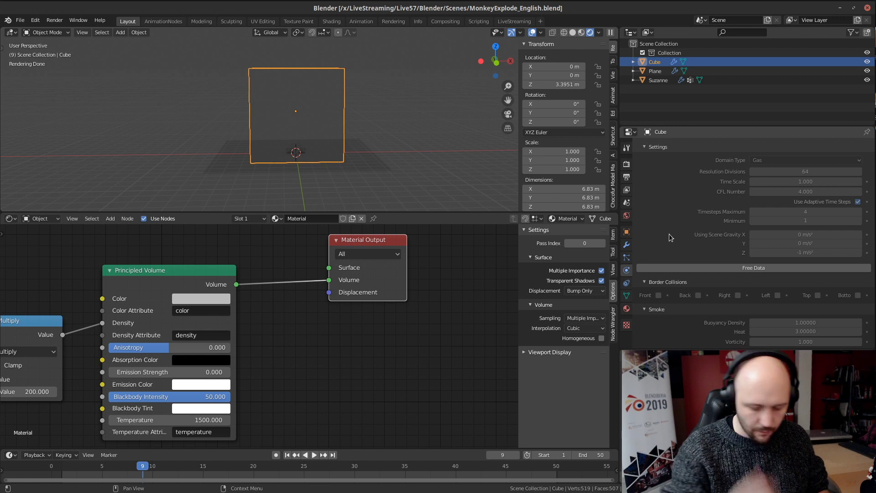
Step: Play the new bake from the first frame, scrub to frame 12 and examine the explosion from an angled close view
{"action": "key", "text": "shift+Left"}
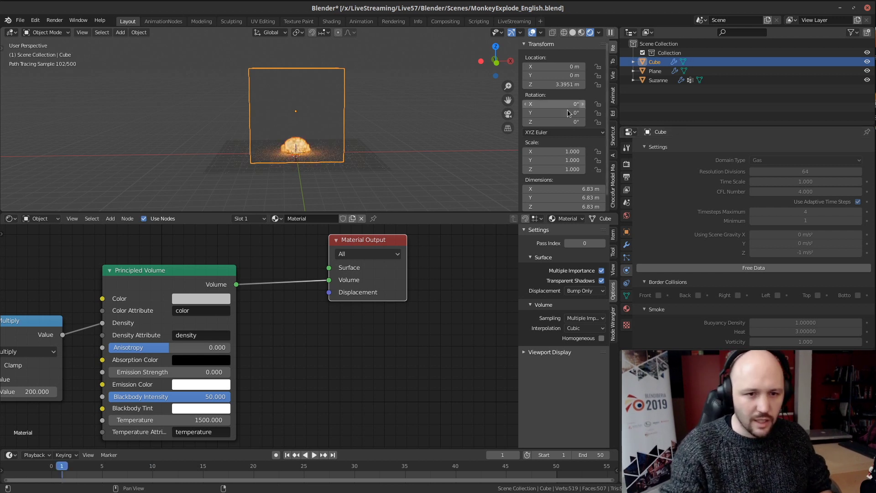
{"action": "key", "text": "space"}
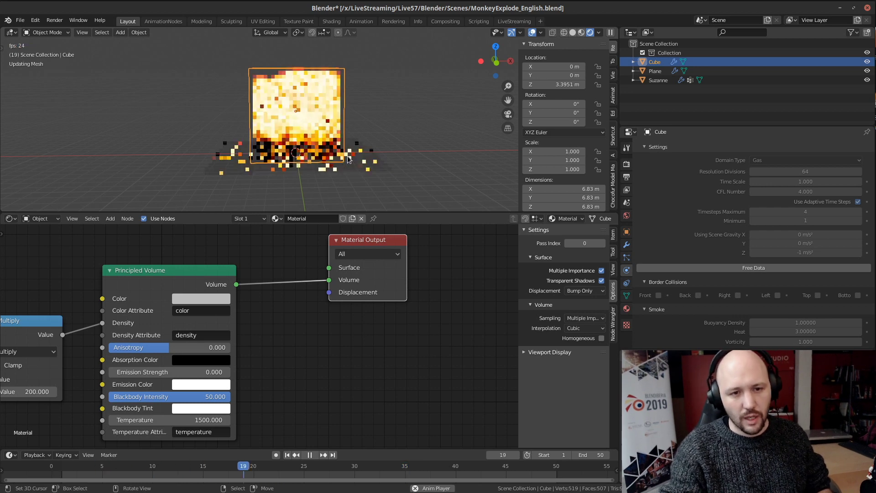
{"action": "left_click", "coordinate": [178, 470]}
{"action": "mouse_move", "coordinate": [177, 469]}
{"action": "left_mouse_down"}
{"action": "mouse_move", "coordinate": [151, 473]}
{"action": "mouse_move", "coordinate": [172, 473]}
{"action": "left_mouse_up"}
{"action": "scroll", "coordinate": [258, 138], "scroll_direction": "up", "scroll_amount": 3}
{"action": "scroll", "coordinate": [259, 138], "scroll_direction": "up", "scroll_amount": 1}
{"action": "middle_click_drag", "start_coordinate": [258, 138], "coordinate": [342, 157]}
{"action": "scroll", "coordinate": [332, 129], "scroll_direction": "down", "scroll_amount": 2}
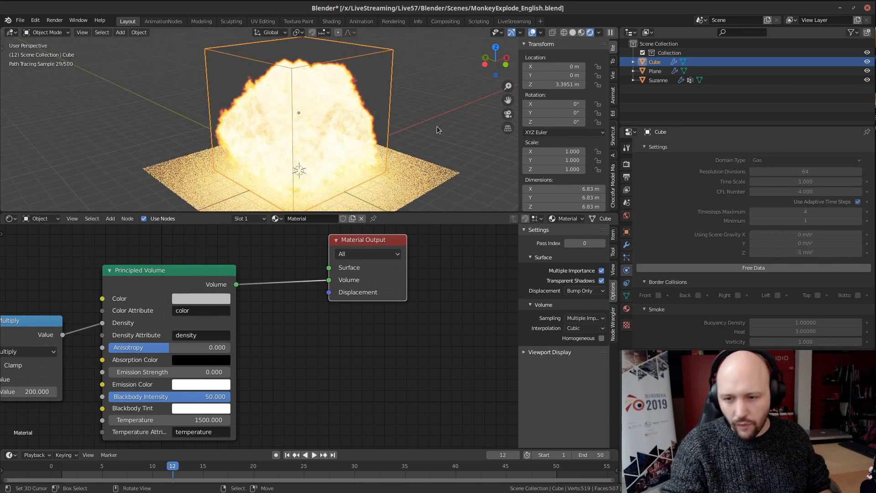
Step: Enable Noise for the Cube's fluid domain, toggling it off and on again to compare the explosion
{"action": "scroll", "coordinate": [753, 251], "scroll_direction": "down", "scroll_amount": 10}
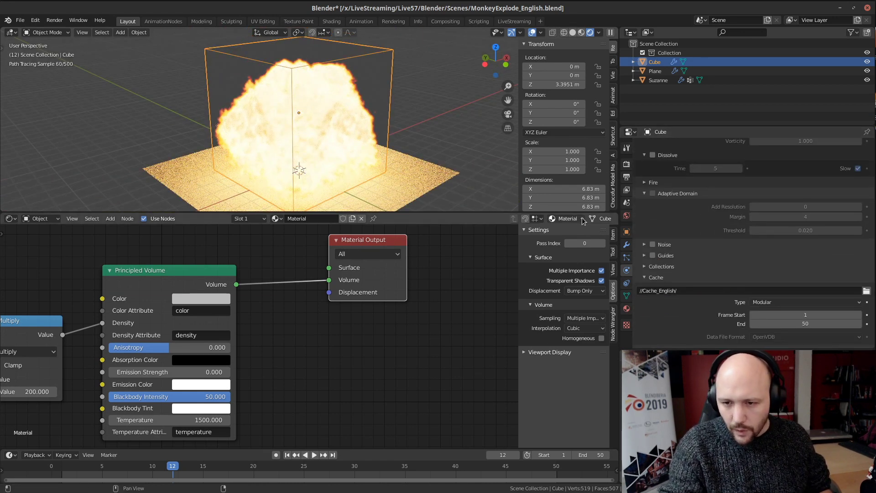
{"action": "left_click", "coordinate": [645, 245]}
{"action": "left_click", "coordinate": [653, 245]}
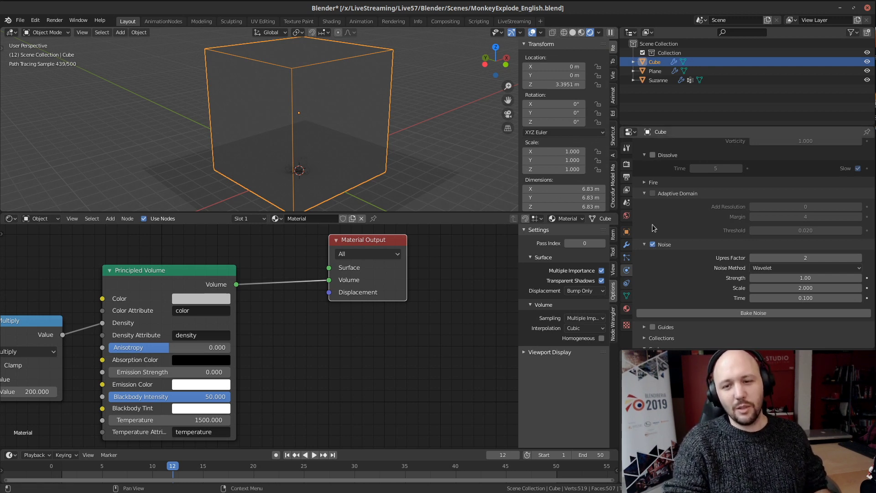
{"action": "left_click", "coordinate": [652, 244]}
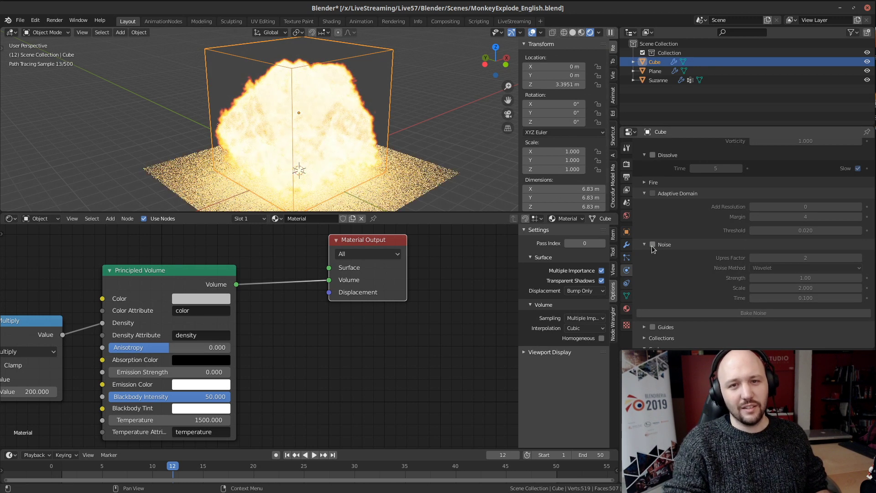
{"action": "left_click", "coordinate": [653, 244]}
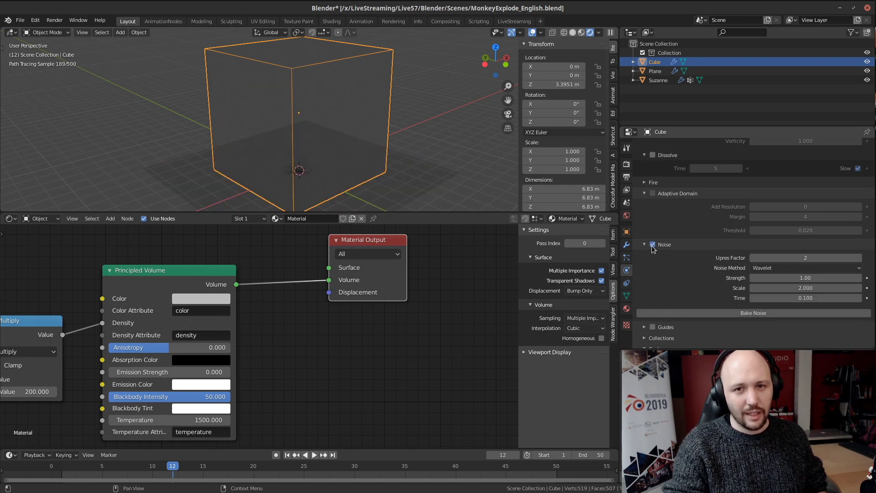
{"action": "scroll", "coordinate": [759, 280], "scroll_direction": "up", "scroll_amount": 10}
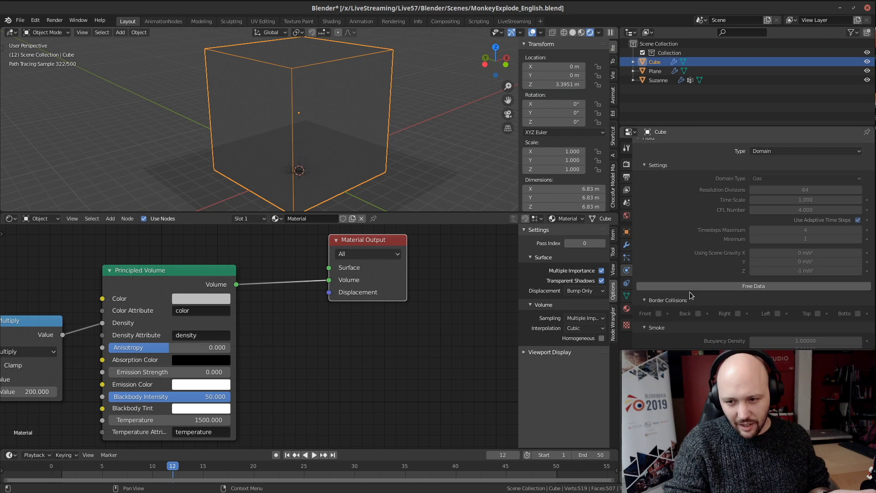
{"action": "scroll", "coordinate": [701, 305], "scroll_direction": "down", "scroll_amount": 5}
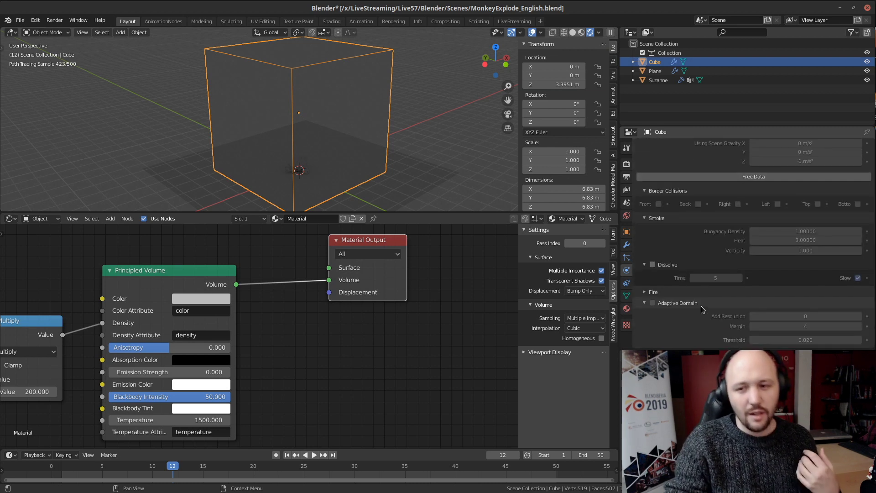
Step: Set the noise Upres Factor of the Cube's fluid domain to 4 and save the file
{"action": "scroll", "coordinate": [701, 306], "scroll_direction": "down", "scroll_amount": 4}
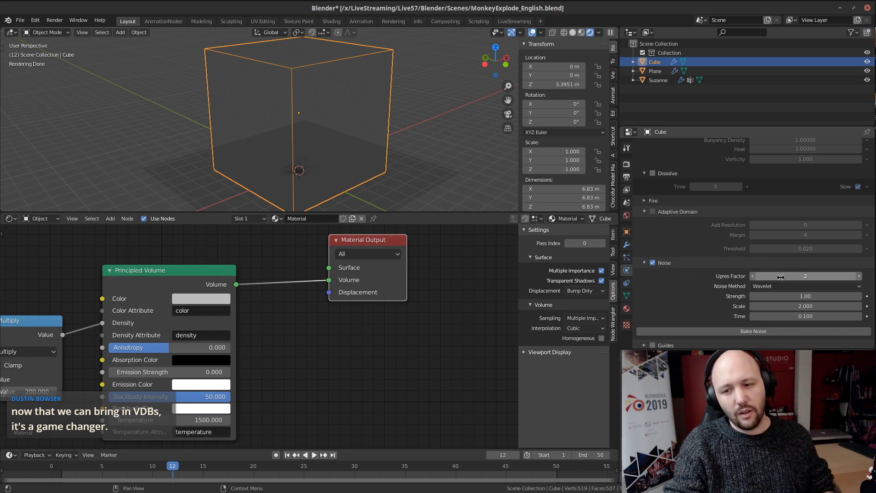
{"action": "left_click", "coordinate": [798, 276]}
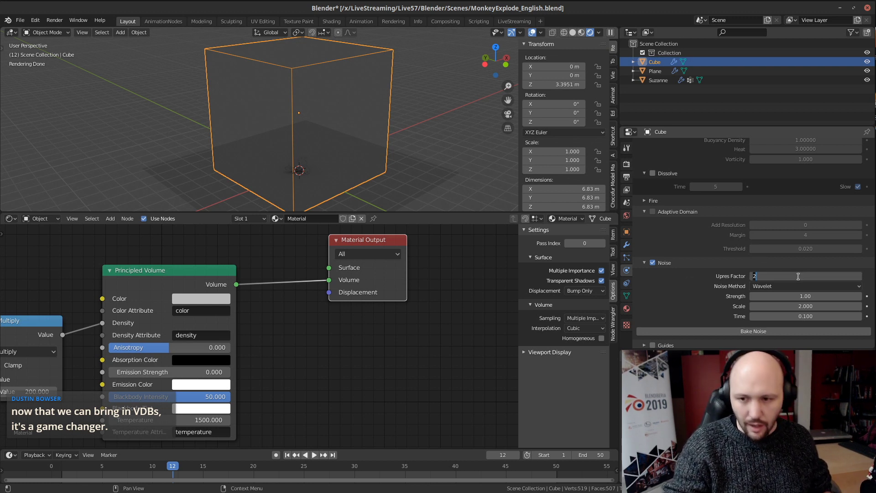
{"action": "type", "text": "4"}
{"action": "key", "text": "Return"}
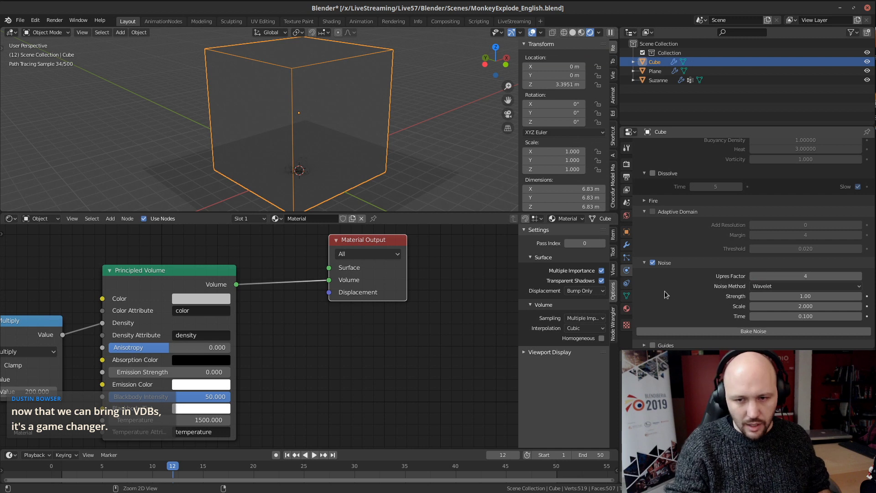
{"action": "key", "text": "ctrl+s"}
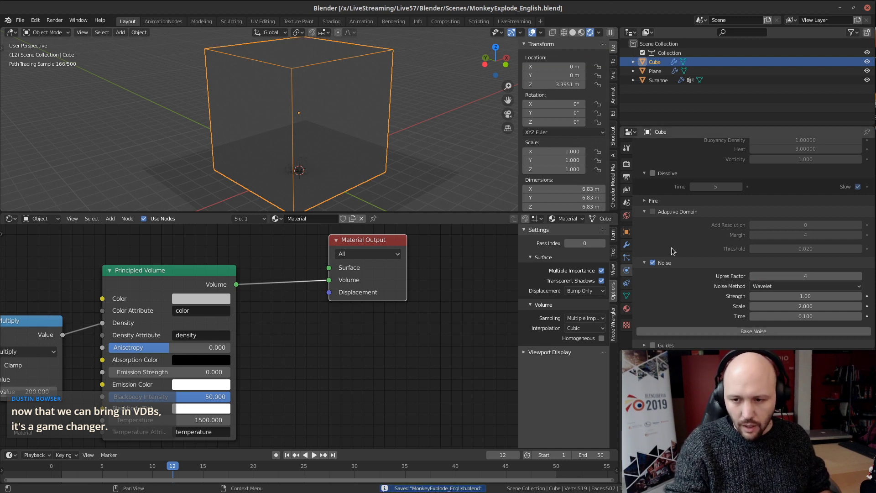
Step: Bake the Cube domain's noise, checking the CPU load in the system monitor while it runs, and stop the bake
{"action": "scroll", "coordinate": [675, 260], "scroll_direction": "down", "scroll_amount": 3}
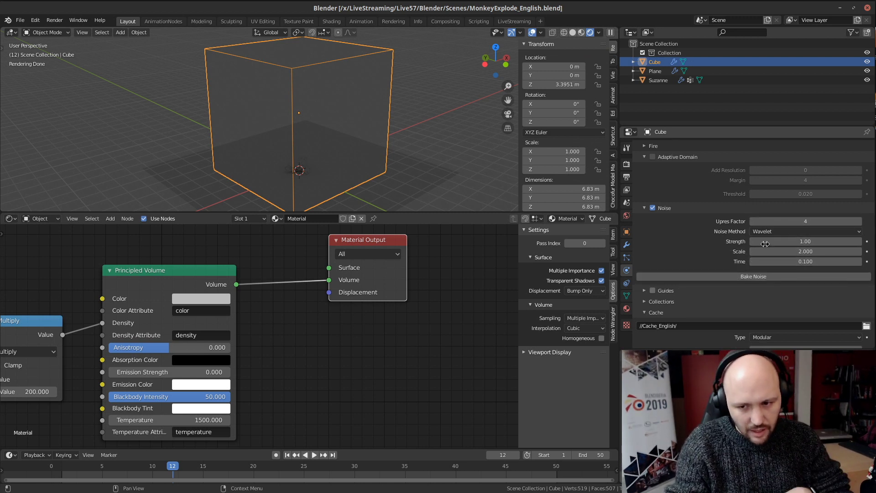
{"action": "left_click", "coordinate": [718, 278]}
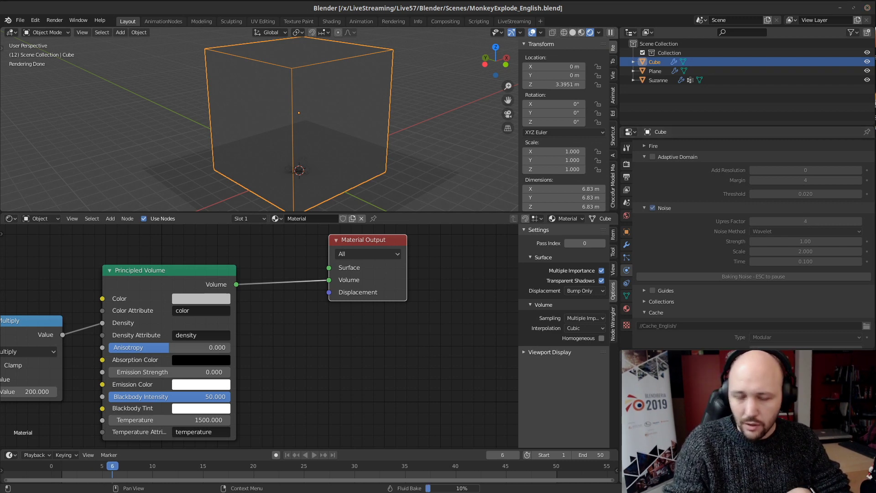
{"action": "key", "text": "alt+Tab"}
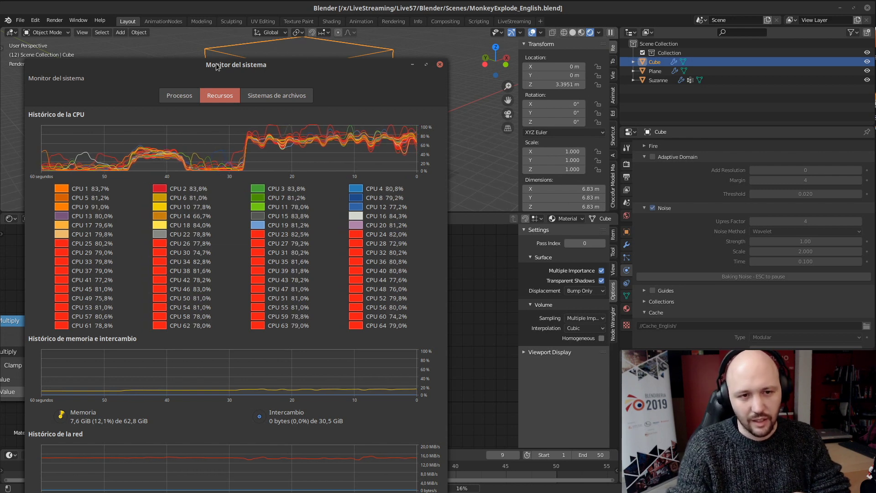
{"action": "left_click_drag", "start_coordinate": [206, 67], "coordinate": [875, 57]}
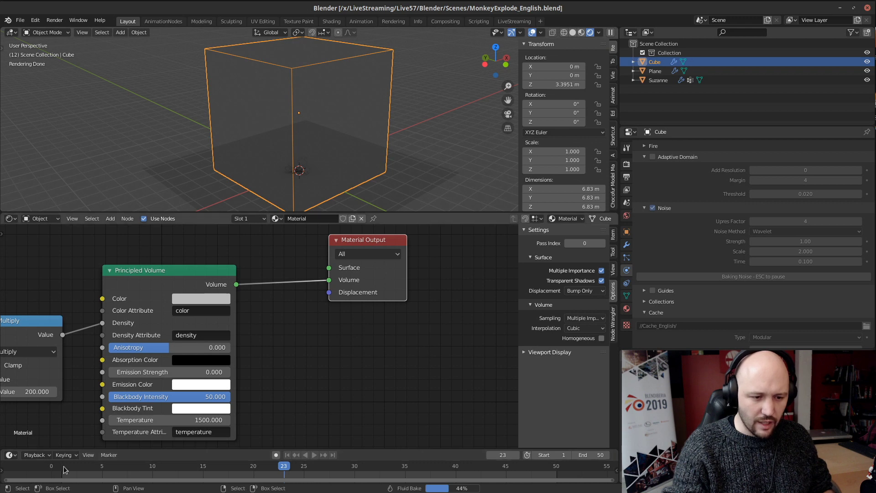
{"action": "key", "text": "Escape"}
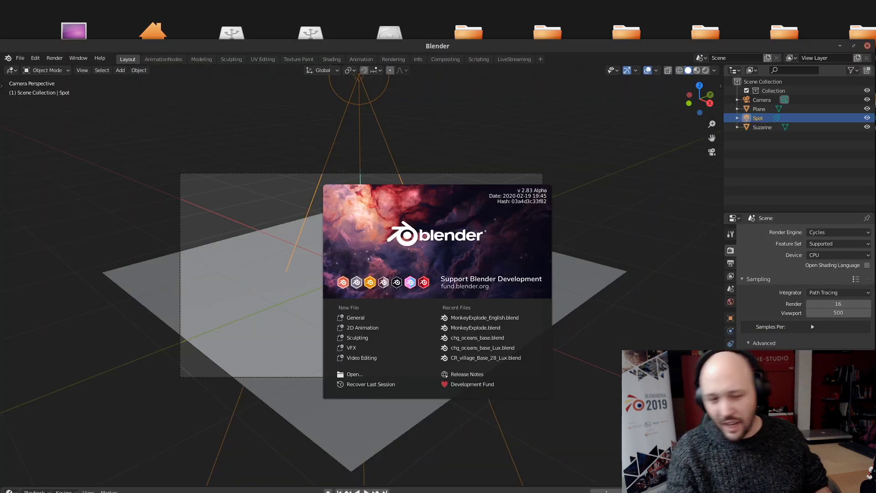
Step: Recover the most recent auto save, MonkeyExplode_English_82317_autosave.blend, with the auto saves sorted by modification date
{"action": "left_click_drag", "start_coordinate": [223, 45], "coordinate": [223, 1]}
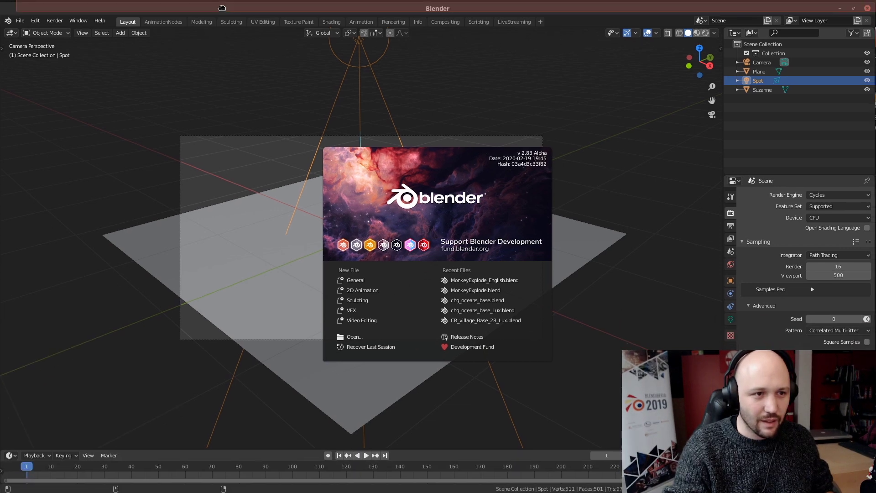
{"action": "left_click", "coordinate": [20, 21]}
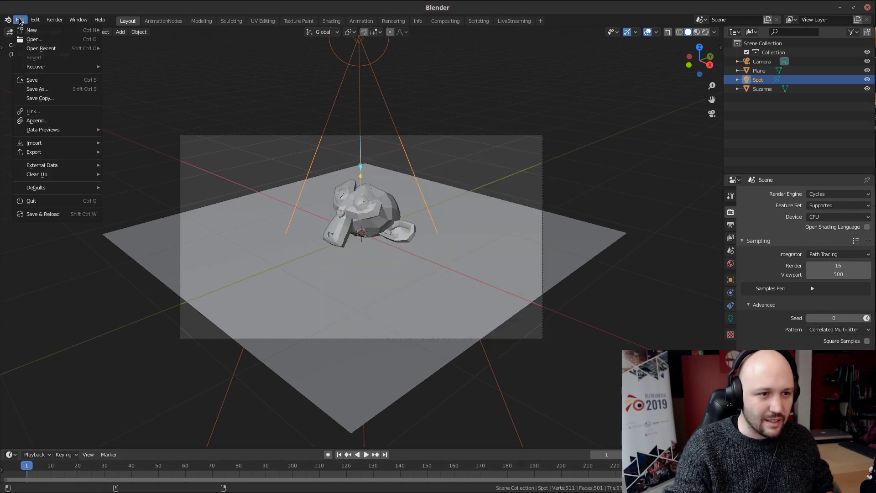
{"action": "mouse_move", "coordinate": [25, 63]}
{"action": "left_click", "coordinate": [128, 73]}
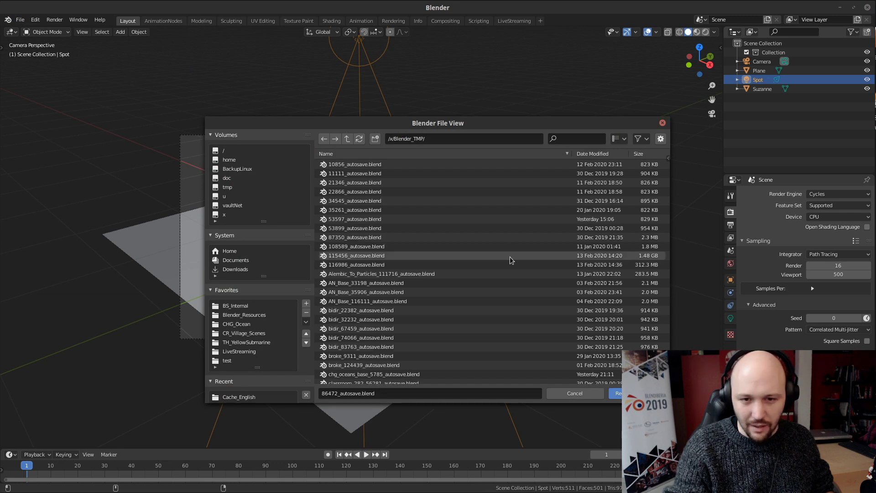
{"action": "left_click", "coordinate": [595, 154]}
{"action": "left_click", "coordinate": [600, 154]}
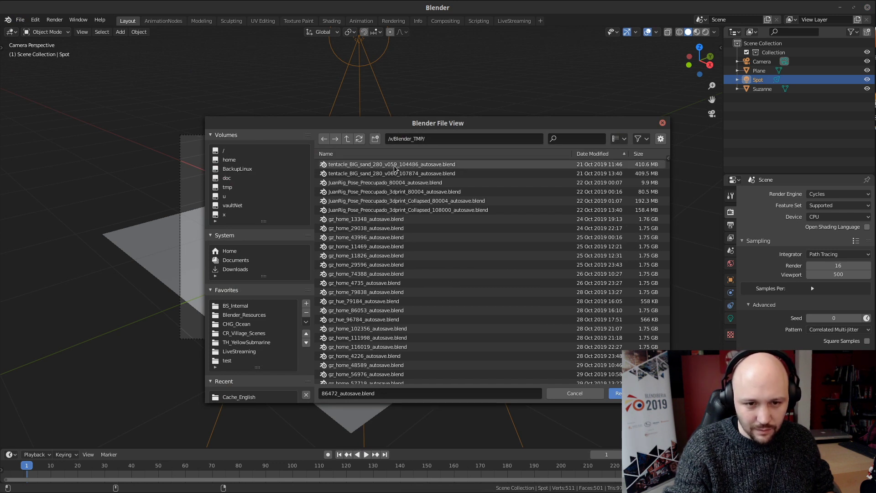
{"action": "left_click", "coordinate": [598, 154]}
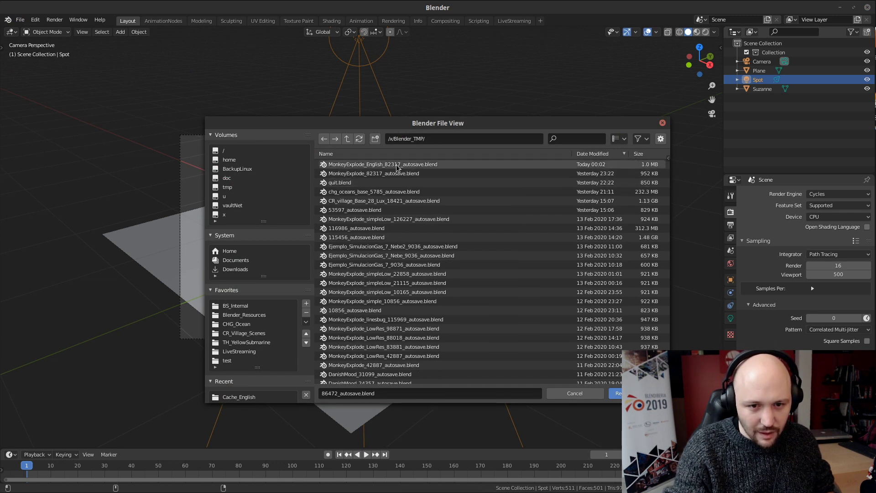
{"action": "left_click", "coordinate": [382, 165]}
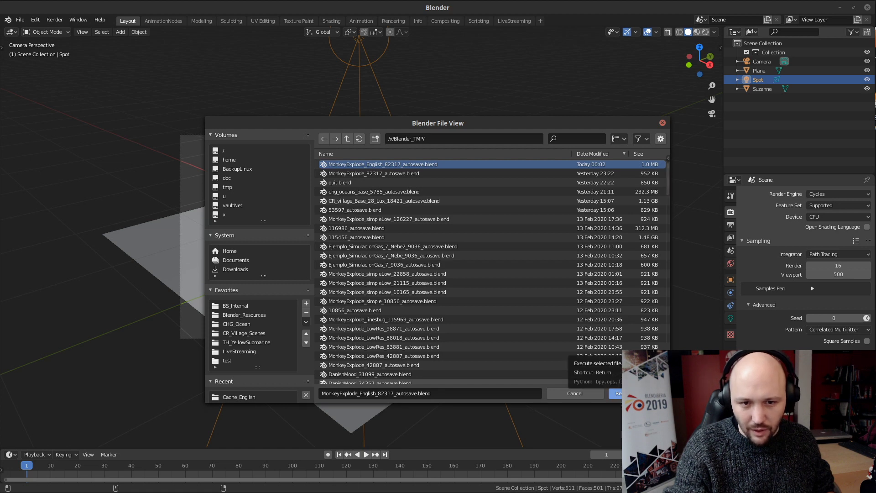
{"action": "left_click", "coordinate": [616, 394]}
Step: Check the recovered Cube domain by playing its animation to frame 21, and save the file
{"action": "scroll", "coordinate": [300, 157], "scroll_direction": "up", "scroll_amount": 2}
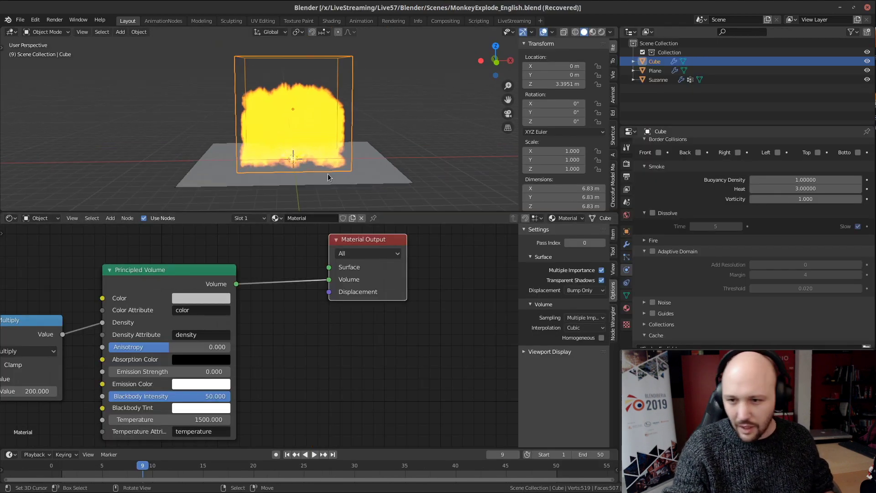
{"action": "scroll", "coordinate": [670, 267], "scroll_direction": "up", "scroll_amount": 2}
{"action": "scroll", "coordinate": [670, 267], "scroll_direction": "up", "scroll_amount": 3}
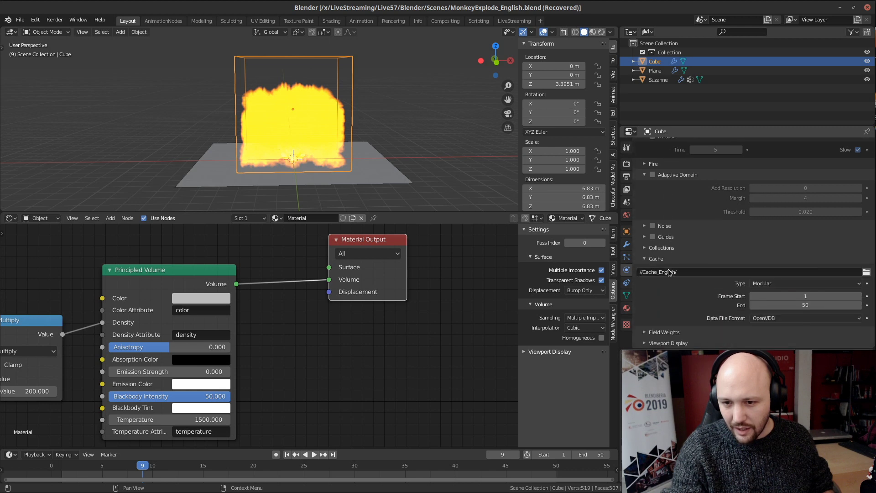
{"action": "scroll", "coordinate": [733, 264], "scroll_direction": "up", "scroll_amount": 3}
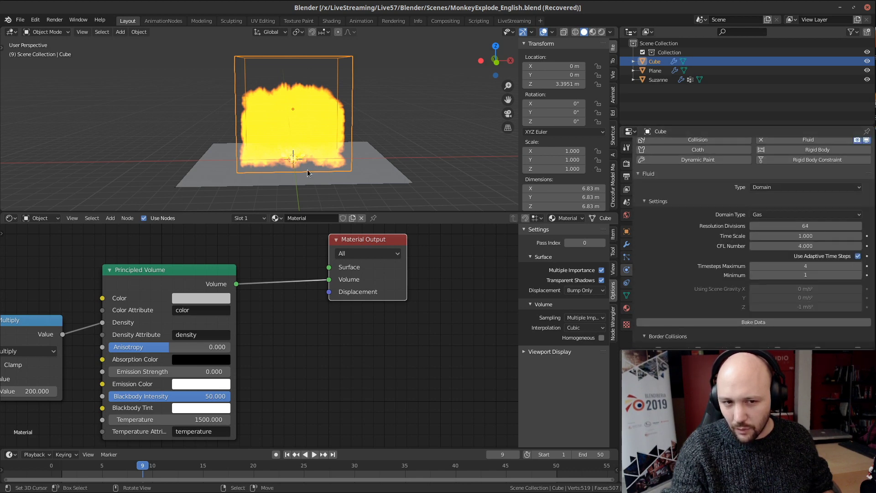
{"action": "scroll", "coordinate": [762, 306], "scroll_direction": "down", "scroll_amount": 5}
{"action": "scroll", "coordinate": [762, 303], "scroll_direction": "down", "scroll_amount": 5}
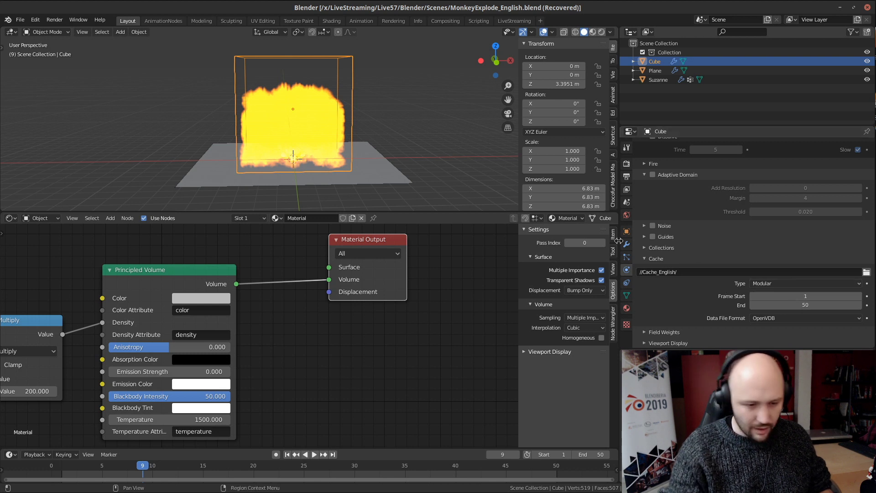
{"action": "key", "text": "space"}
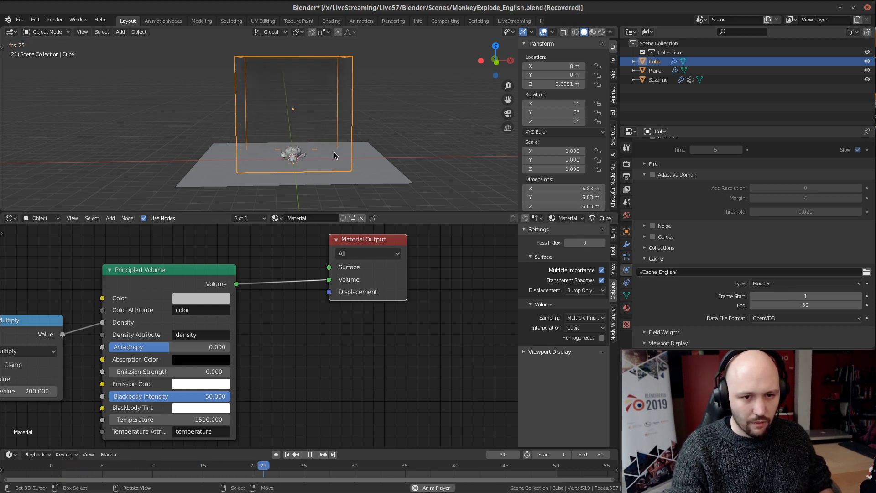
{"action": "key", "text": "space"}
{"action": "key", "text": "ctrl+s"}
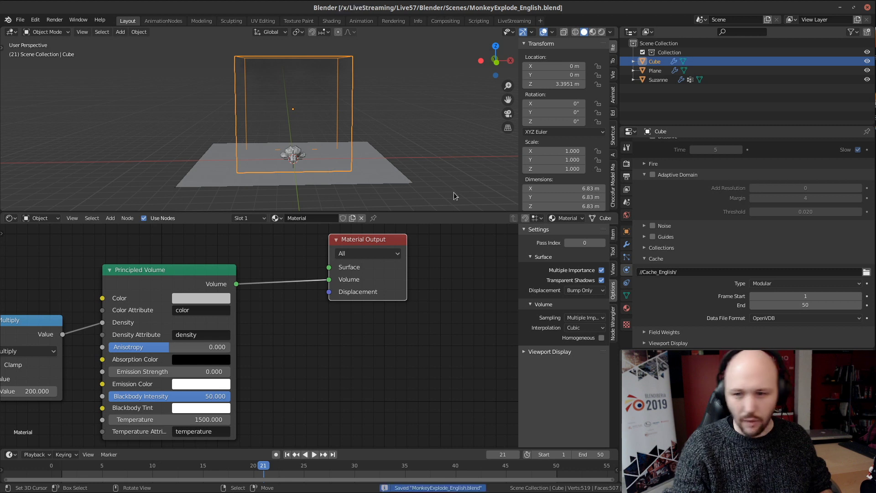
Step: Enable Noise on the Cube's fluid domain with an Upres Factor of 4, and return to the first frame
{"action": "left_click", "coordinate": [648, 226]}
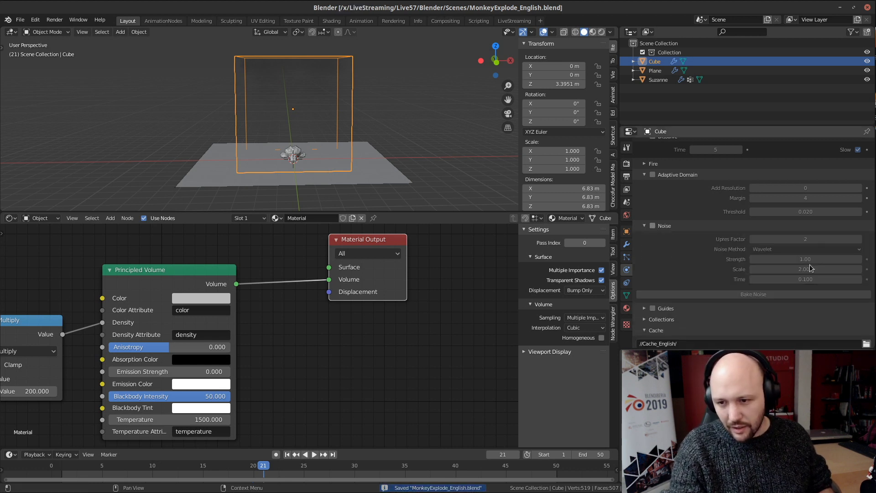
{"action": "left_click", "coordinate": [652, 225]}
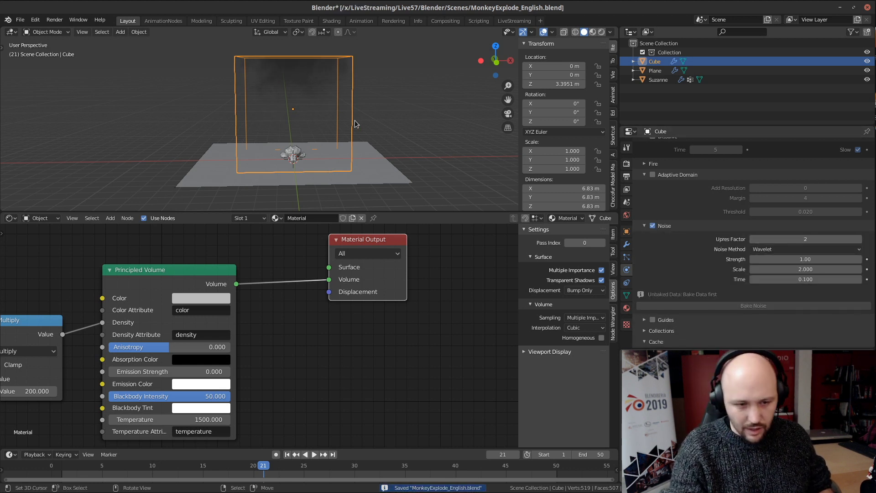
{"action": "key", "text": "shift+Left"}
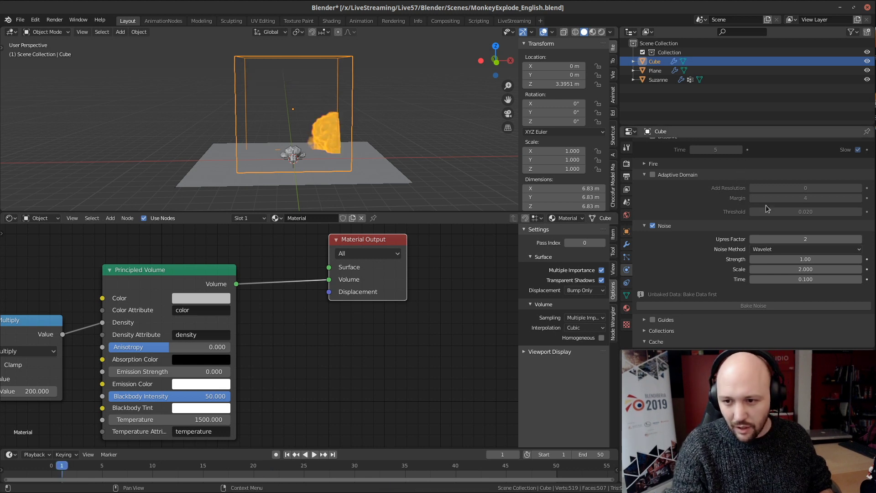
{"action": "left_click", "coordinate": [795, 239]}
{"action": "type", "text": "4"}
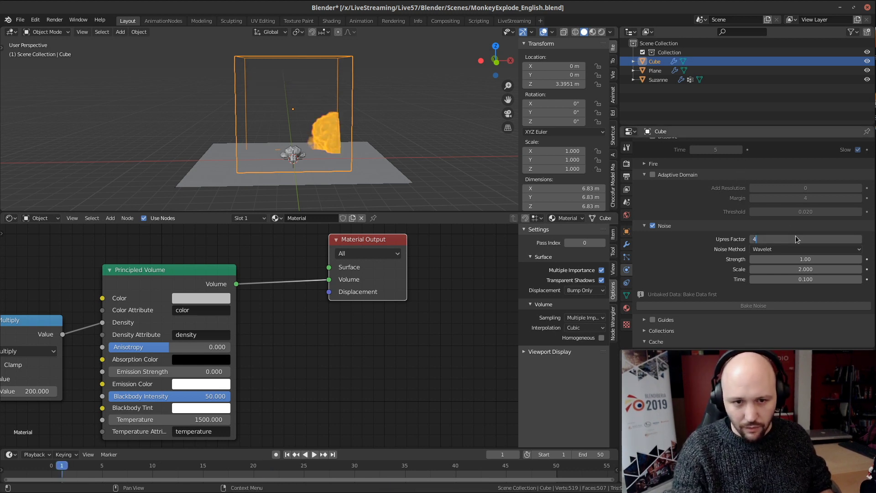
{"action": "key", "text": "Return"}
Step: Play the explosion from the first frame to frame 4 and examine the noise detail from a close angled view
{"action": "scroll", "coordinate": [298, 144], "scroll_direction": "up", "scroll_amount": 4}
{"action": "scroll", "coordinate": [300, 144], "scroll_direction": "down", "scroll_amount": 4}
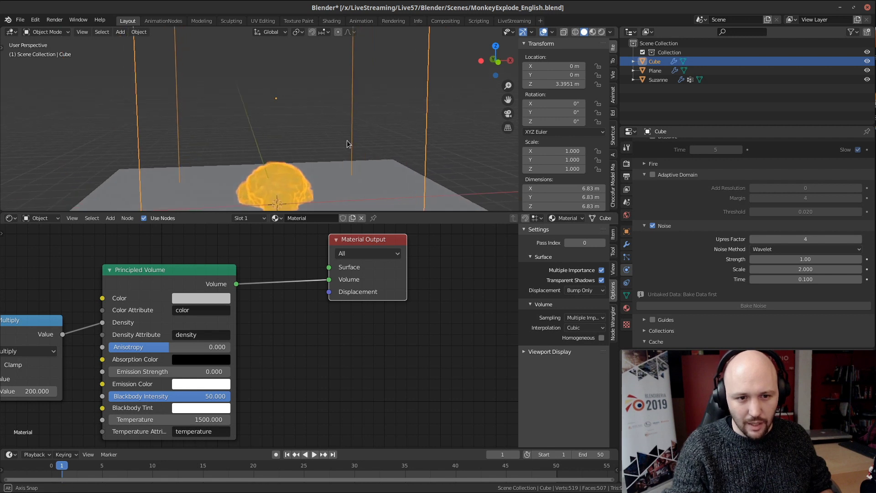
{"action": "middle_click_drag", "start_coordinate": [299, 145], "coordinate": [331, 138]}
{"action": "key", "text": "space"}
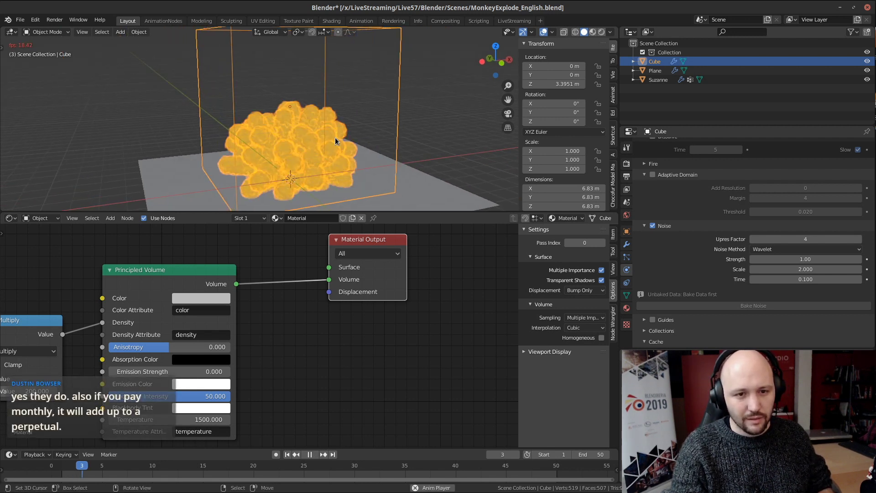
{"action": "key", "text": "space"}
{"action": "scroll", "coordinate": [315, 155], "scroll_direction": "up", "scroll_amount": 3}
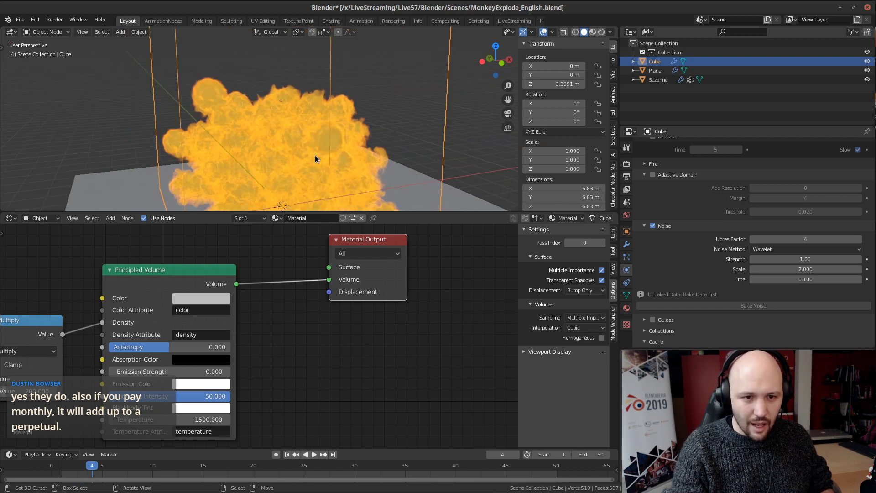
{"action": "mouse_move", "coordinate": [315, 155]}
{"action": "middle_mouse_down"}
{"action": "mouse_move", "coordinate": [351, 155]}
{"action": "mouse_move", "coordinate": [266, 147]}
{"action": "mouse_move", "coordinate": [319, 149]}
{"action": "middle_mouse_up"}
Step: Switch the viewport to rendered shading, deselect everything and examine the noisy fire surface at frame 4 up close
{"action": "left_click", "coordinate": [602, 32]}
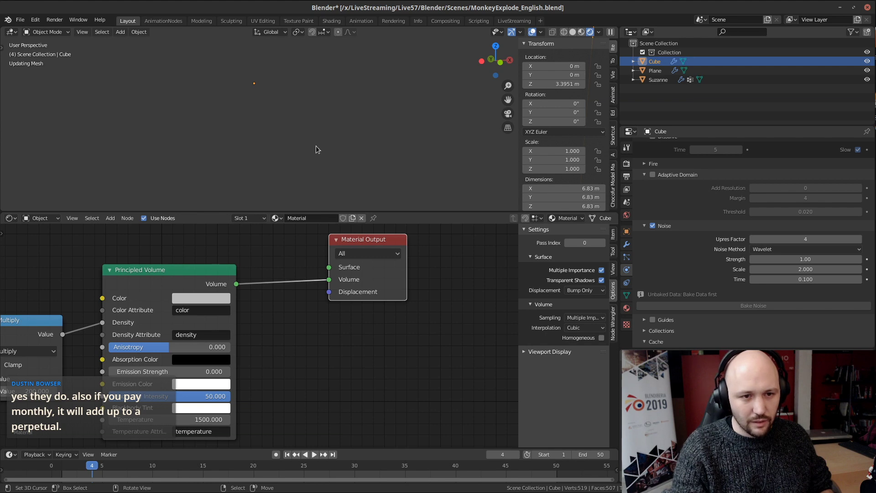
{"action": "scroll", "coordinate": [324, 135], "scroll_direction": "down", "scroll_amount": 5}
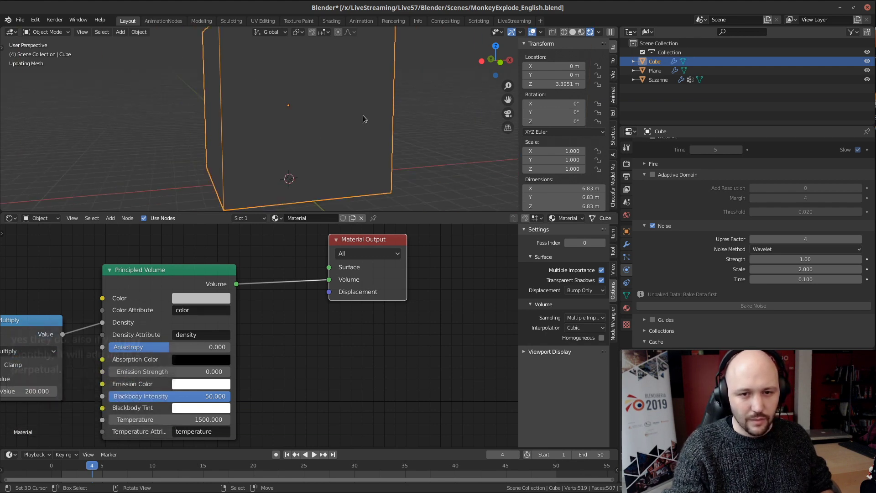
{"action": "key", "text": "alt+a"}
{"action": "scroll", "coordinate": [336, 142], "scroll_direction": "up", "scroll_amount": 4}
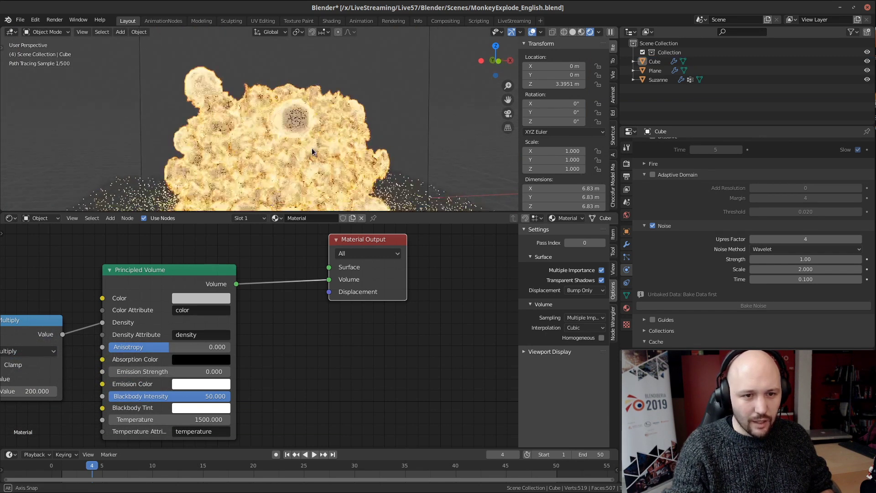
{"action": "scroll", "coordinate": [328, 120], "scroll_direction": "up", "scroll_amount": 5}
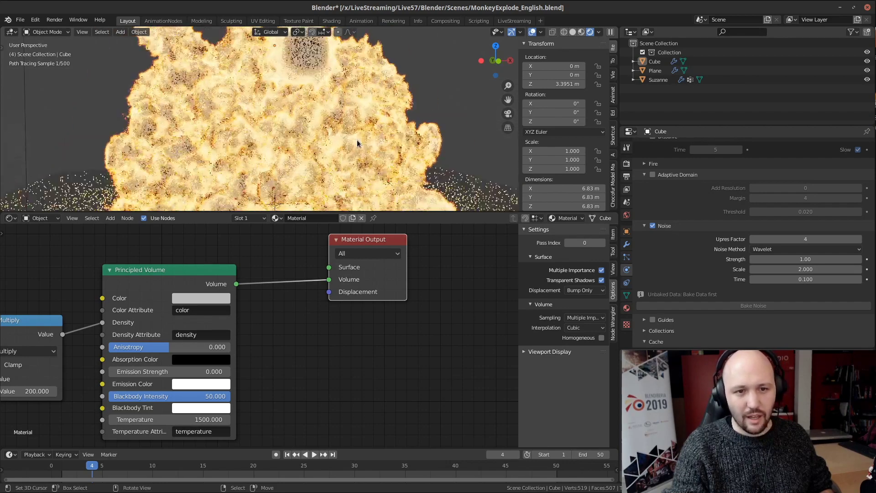
{"action": "middle_click_drag", "start_coordinate": [281, 132], "coordinate": [335, 149], "text": "shift"}
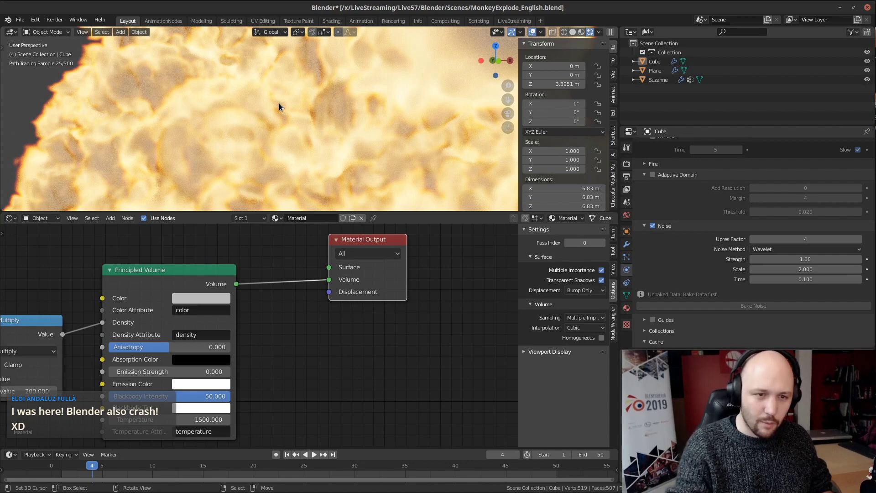
Step: Review the Cube domain's Resolution Divisions alongside its noise Upres Factor
{"action": "scroll", "coordinate": [279, 103], "scroll_direction": "down", "scroll_amount": 8}
{"action": "scroll", "coordinate": [778, 207], "scroll_direction": "up", "scroll_amount": 10}
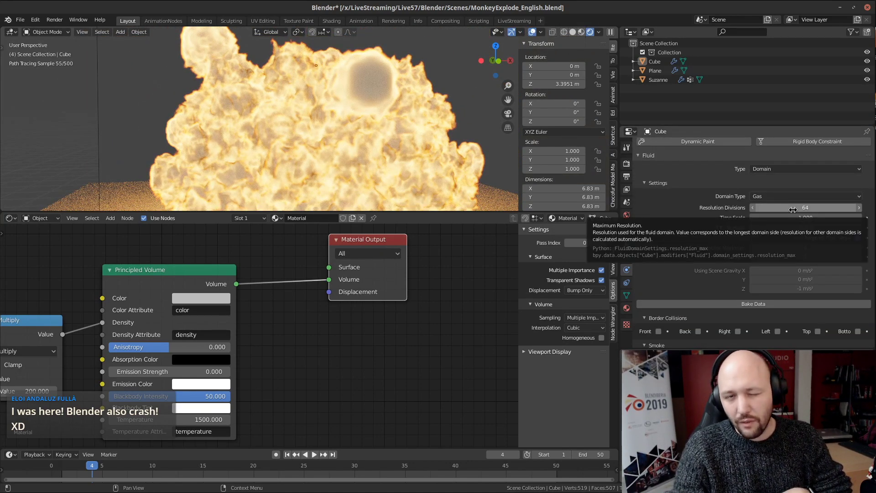
{"action": "scroll", "coordinate": [730, 209], "scroll_direction": "down", "scroll_amount": 10}
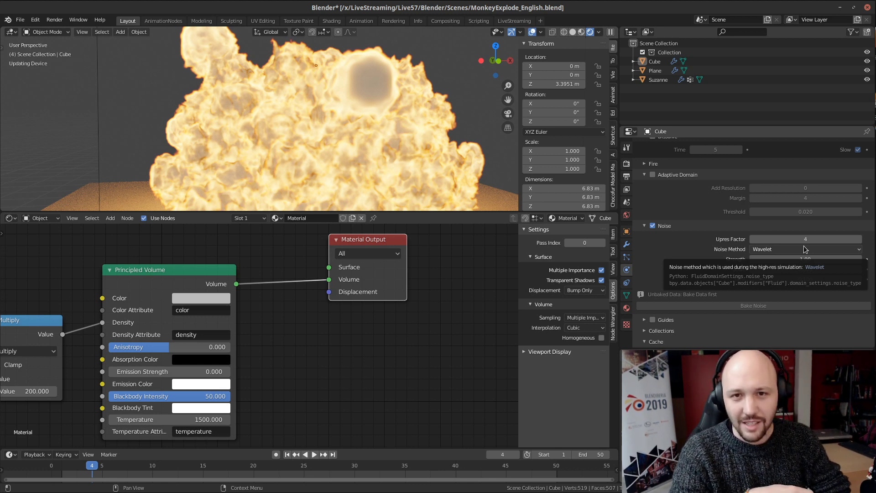
Step: Check the Blender version on the splash screen, and close it again
{"action": "left_click", "coordinate": [8, 20]}
{"action": "left_click", "coordinate": [14, 31]}
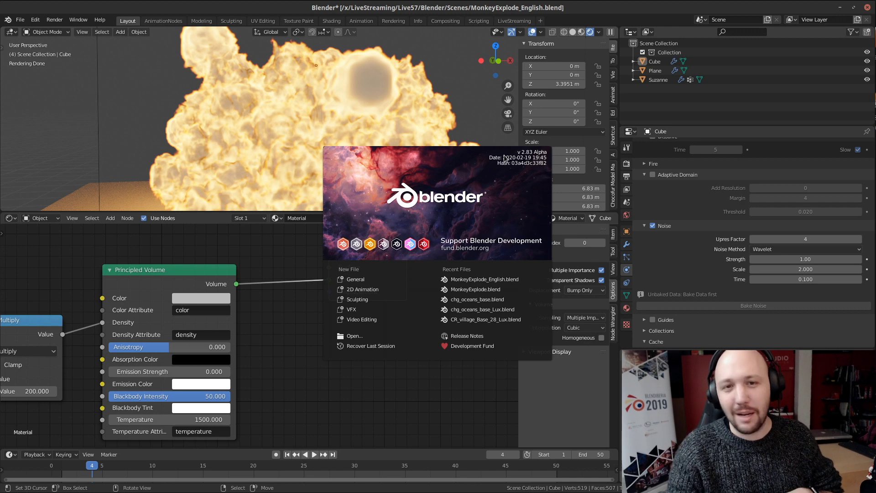
{"action": "left_click", "coordinate": [486, 170]}
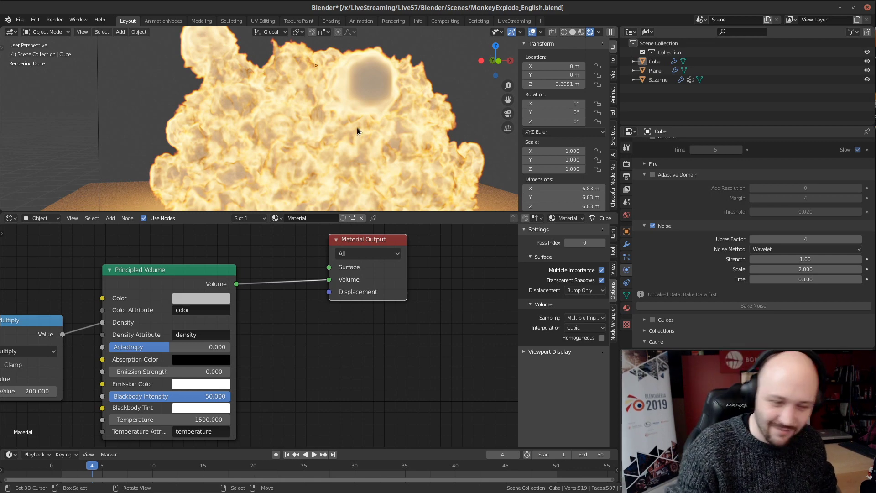
Step: Examine the explosion's noisy surface at frame 4 from another angle and look over the volume material's density nodes
{"action": "scroll", "coordinate": [357, 128], "scroll_direction": "down", "scroll_amount": 4}
{"action": "mouse_move", "coordinate": [318, 153]}
{"action": "middle_mouse_down"}
{"action": "mouse_move", "coordinate": [420, 162]}
{"action": "mouse_move", "coordinate": [316, 151]}
{"action": "middle_mouse_up"}
{"action": "scroll", "coordinate": [333, 137], "scroll_direction": "up", "scroll_amount": 5}
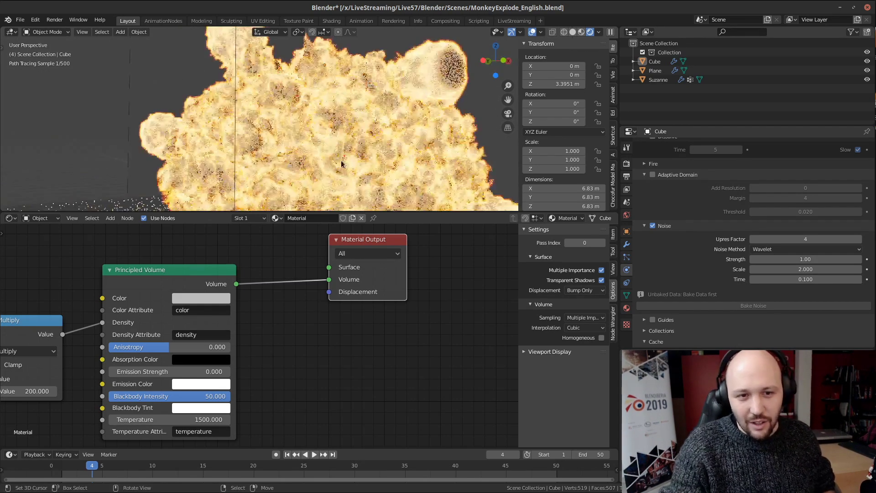
{"action": "scroll", "coordinate": [363, 135], "scroll_direction": "down", "scroll_amount": 5}
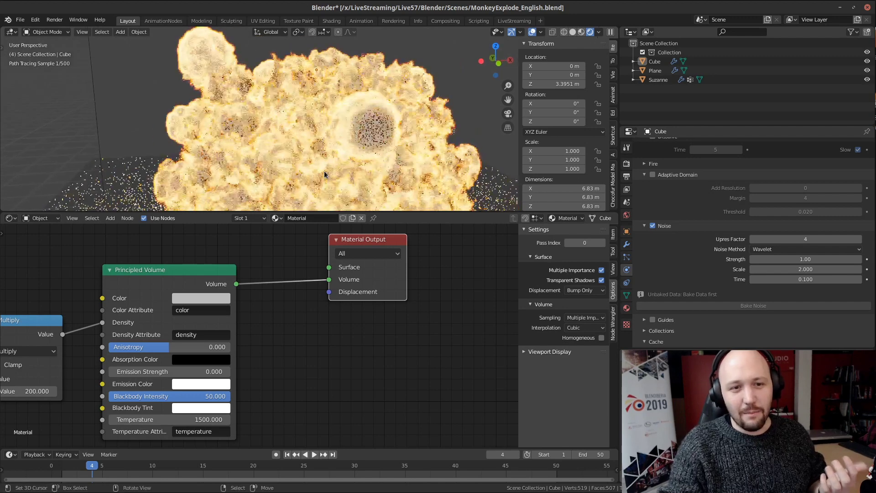
{"action": "middle_click_drag", "start_coordinate": [277, 316], "coordinate": [525, 362]}
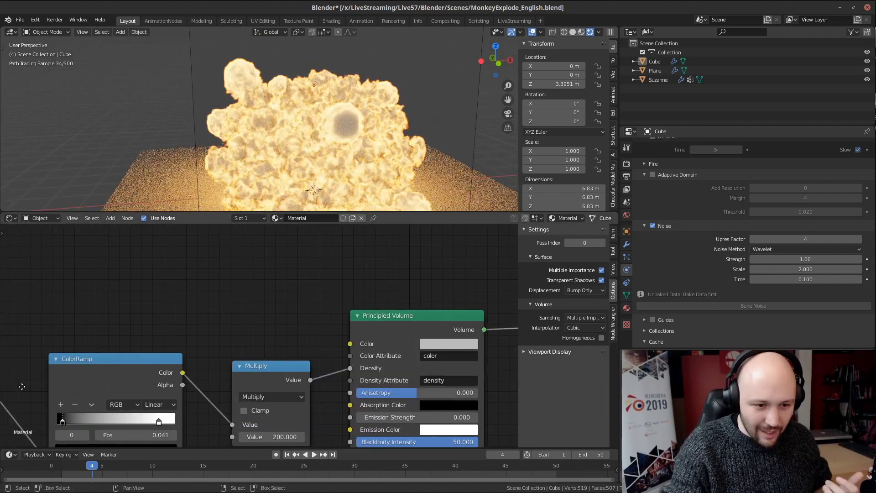
{"action": "scroll", "coordinate": [248, 308], "scroll_direction": "down", "scroll_amount": 1}
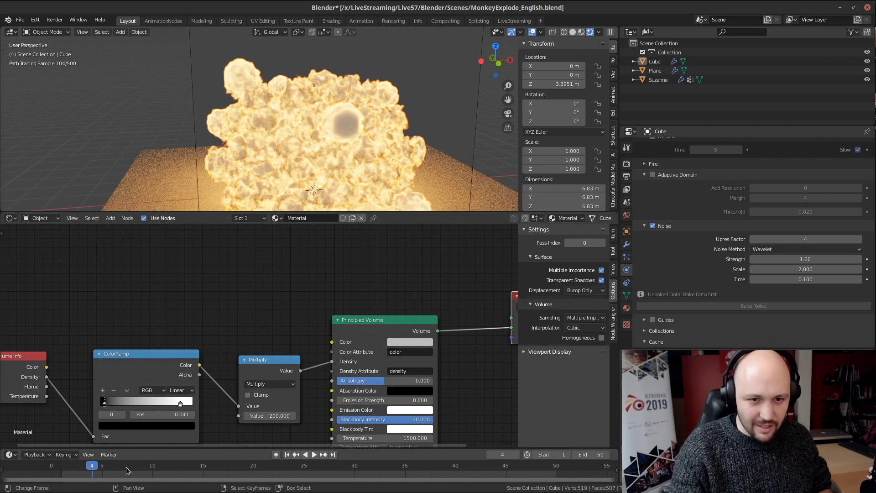
Step: Play the simulation on to frame 7 and examine the rendered explosion from a distance and up close
{"action": "key", "text": "space"}
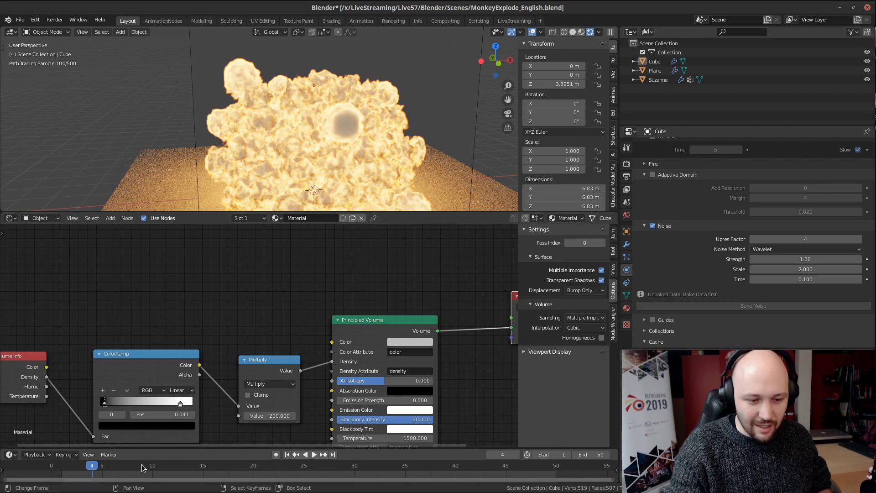
{"action": "key", "text": "space"}
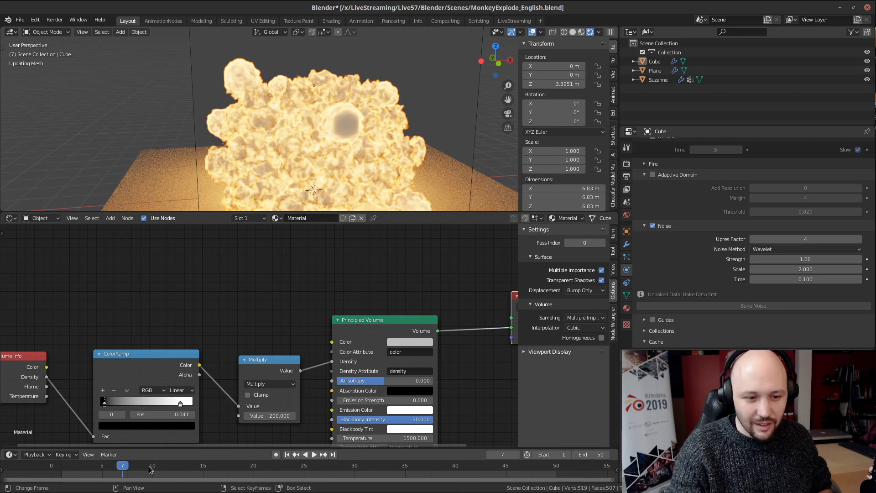
{"action": "scroll", "coordinate": [281, 155], "scroll_direction": "down", "scroll_amount": 2}
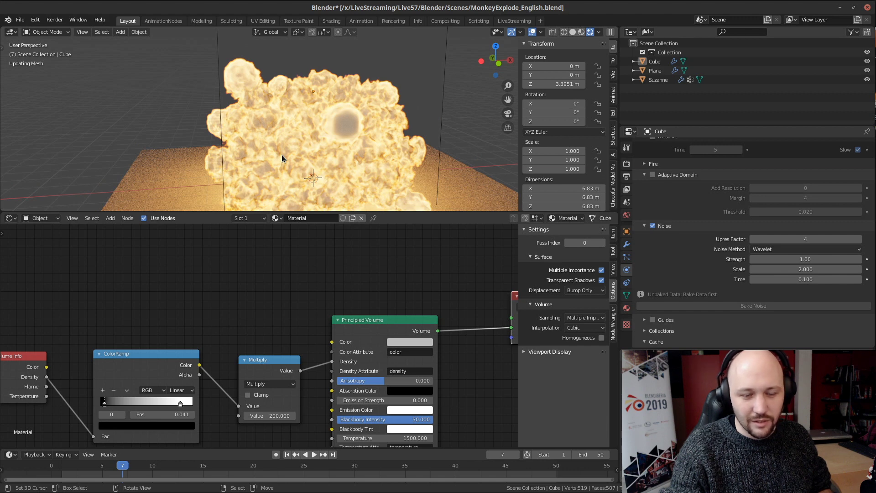
{"action": "scroll", "coordinate": [306, 131], "scroll_direction": "down", "scroll_amount": 2}
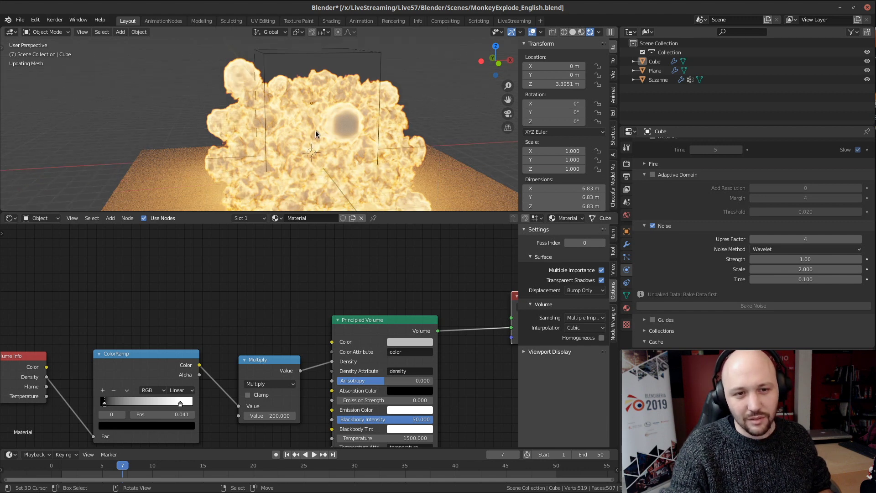
{"action": "scroll", "coordinate": [328, 114], "scroll_direction": "up", "scroll_amount": 4}
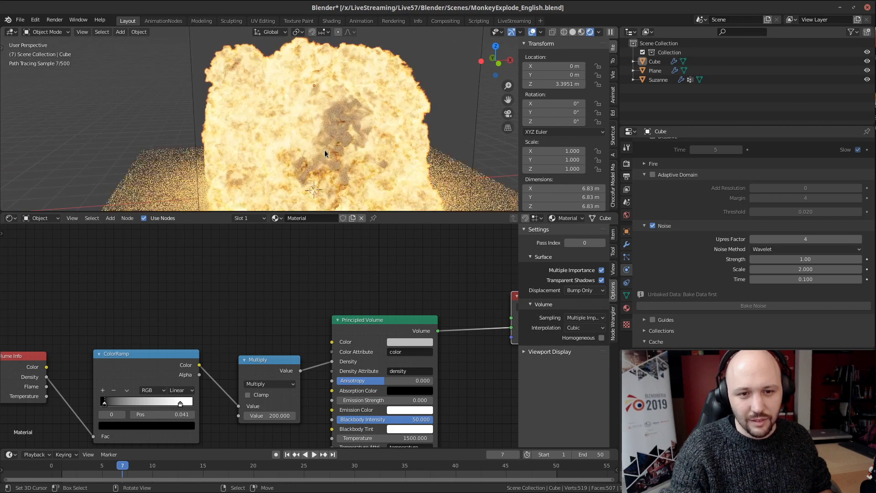
{"action": "middle_click_drag", "start_coordinate": [325, 149], "coordinate": [348, 122]}
{"action": "scroll", "coordinate": [243, 134], "scroll_direction": "up", "scroll_amount": 4}
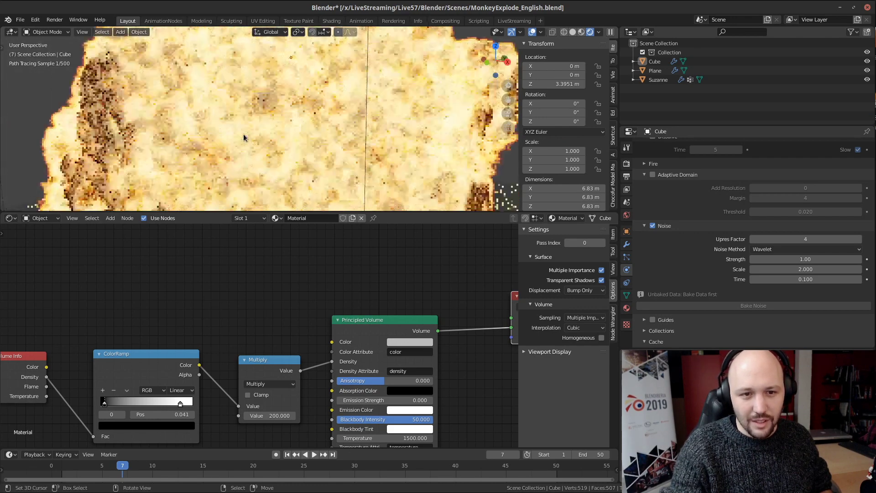
{"action": "scroll", "coordinate": [293, 130], "scroll_direction": "down", "scroll_amount": 4}
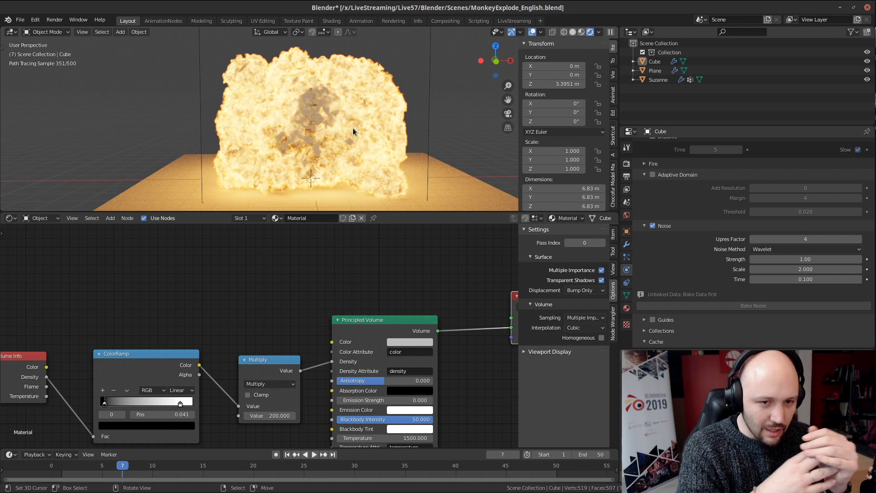
Step: Review the Cube domain's resolution, noise and cache settings
{"action": "middle_click_drag", "start_coordinate": [481, 368], "coordinate": [447, 321]}
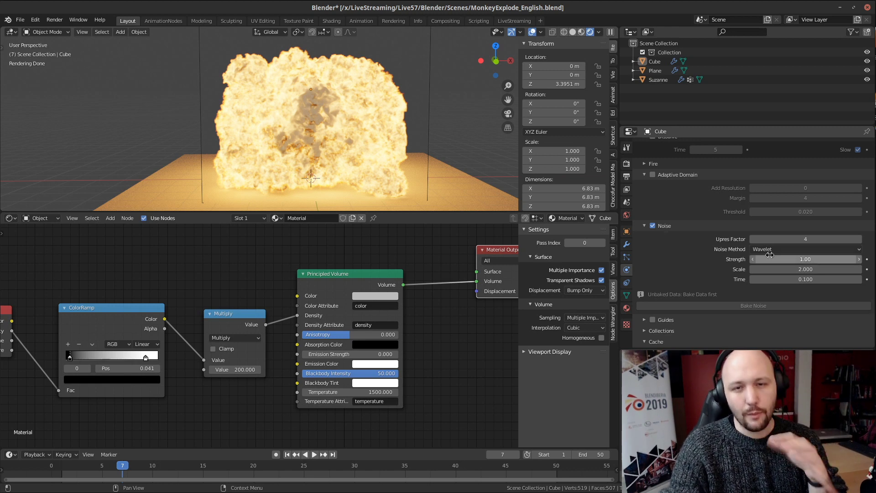
{"action": "scroll", "coordinate": [703, 191], "scroll_direction": "up", "scroll_amount": 10}
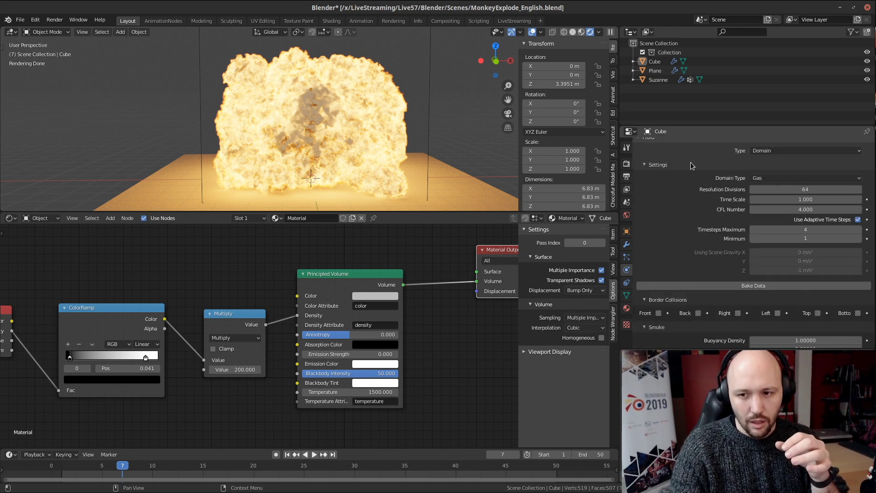
{"action": "scroll", "coordinate": [712, 235], "scroll_direction": "down", "scroll_amount": 10}
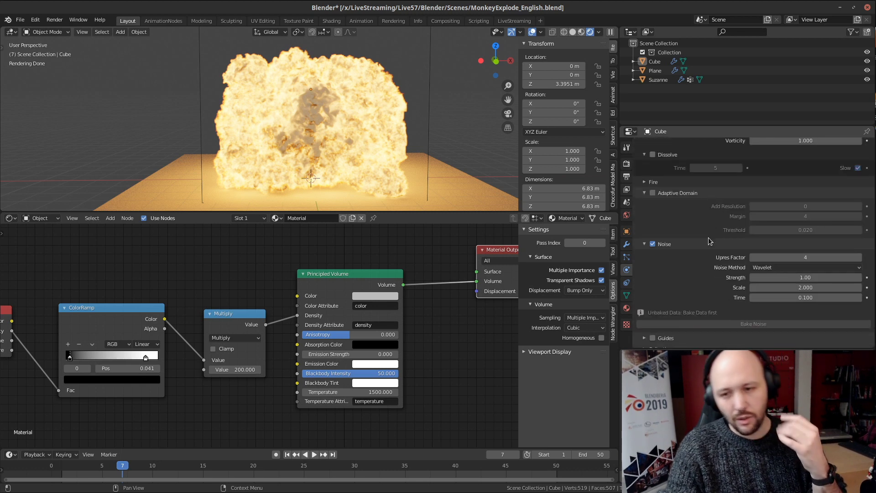
{"action": "scroll", "coordinate": [711, 241], "scroll_direction": "down", "scroll_amount": 3}
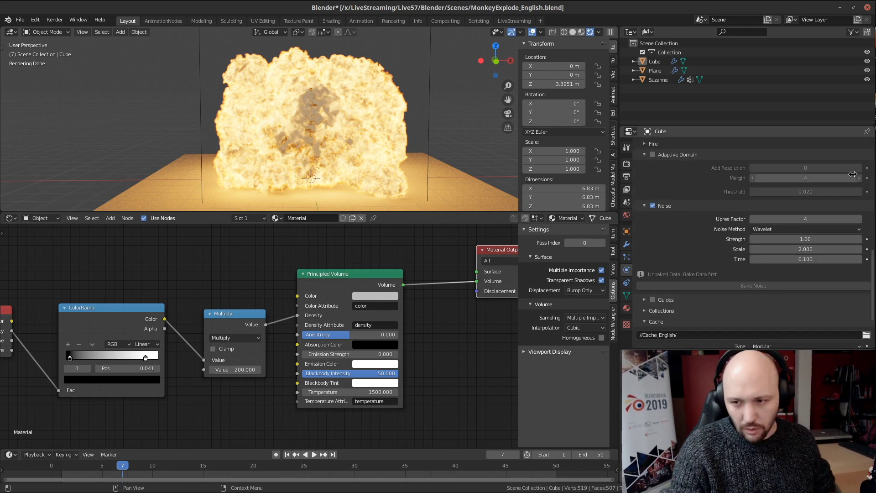
Step: Try Blackbody Intensity values of 30 and 25 on the Principled Volume node
{"action": "left_click", "coordinate": [363, 374]}
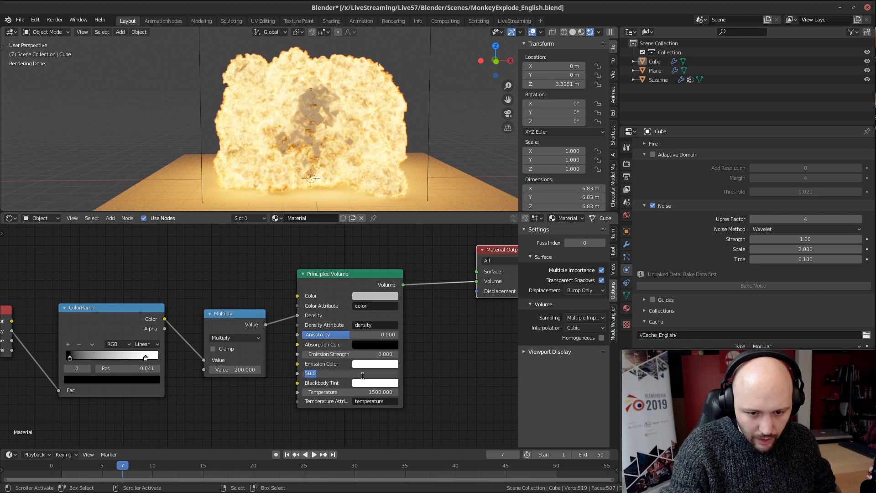
{"action": "type", "text": "30"}
{"action": "key", "text": "Return"}
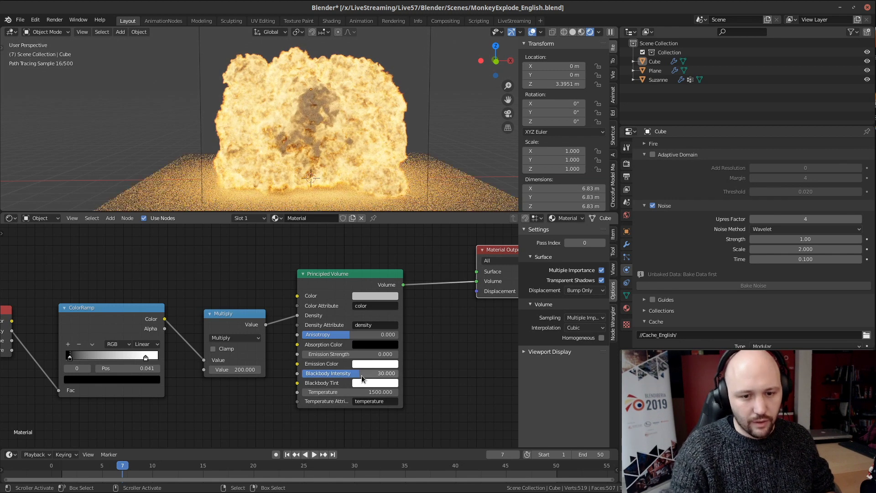
{"action": "left_click", "coordinate": [362, 376]}
{"action": "type", "text": "25"}
{"action": "key", "text": "Return"}
Step: Try a Principled Volume Temperature of 1000, and settle on 1250
{"action": "left_click", "coordinate": [359, 392]}
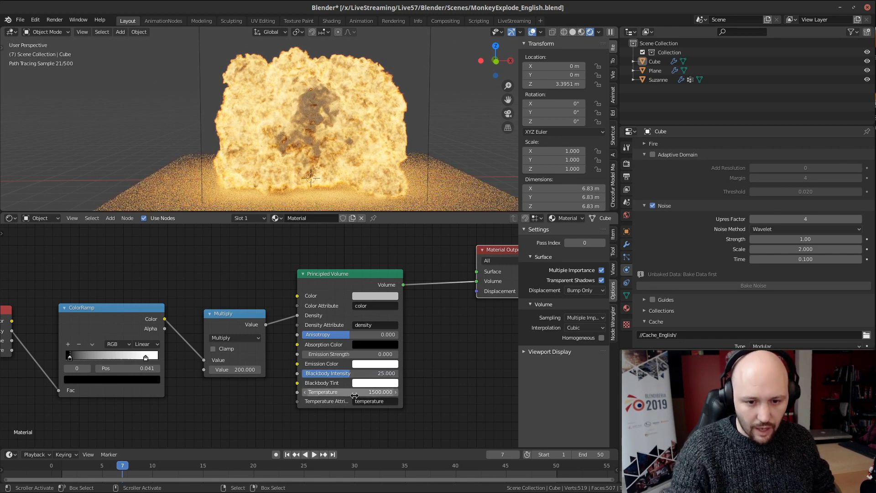
{"action": "type", "text": "1000"}
{"action": "key", "text": "Return"}
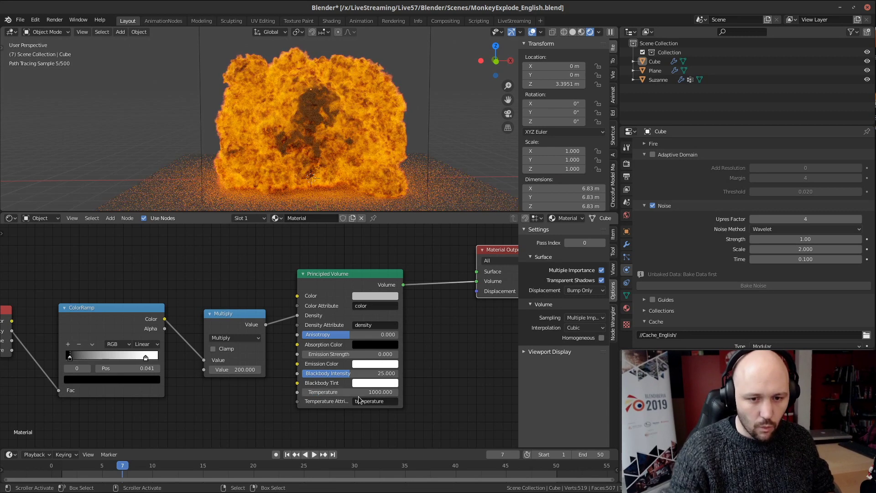
{"action": "left_click", "coordinate": [358, 393]}
{"action": "type", "text": "1250"}
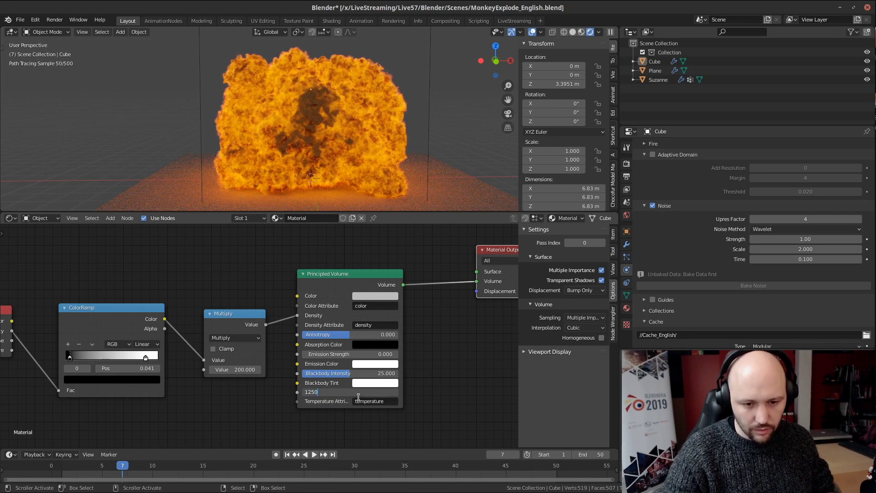
{"action": "key", "text": "Return"}
Step: Set the Principled Volume's Blackbody Intensity to 30 and inspect the whole fireball with its ground plane
{"action": "left_click", "coordinate": [361, 373]}
{"action": "type", "text": "30"}
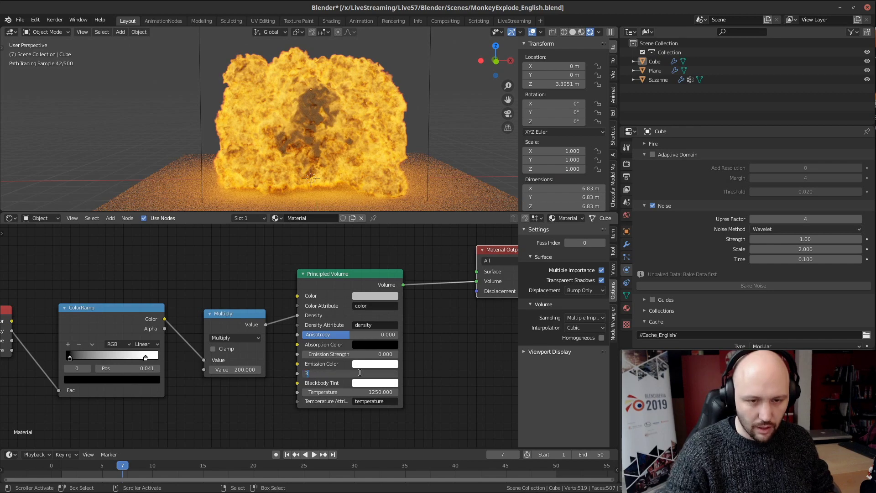
{"action": "key", "text": "Return"}
{"action": "middle_click_drag", "start_coordinate": [310, 88], "coordinate": [311, 115]}
{"action": "scroll", "coordinate": [386, 132], "scroll_direction": "up", "scroll_amount": 2}
{"action": "scroll", "coordinate": [382, 132], "scroll_direction": "down", "scroll_amount": 2}
{"action": "scroll", "coordinate": [316, 108], "scroll_direction": "down", "scroll_amount": 3}
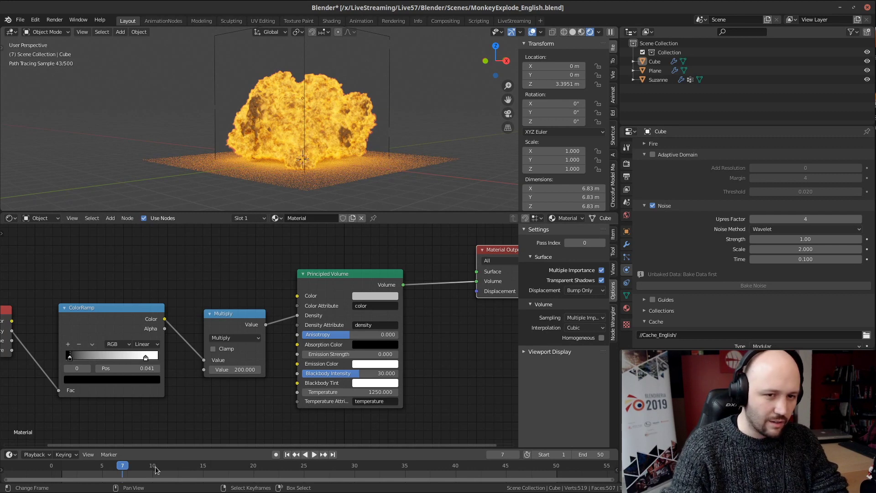
Step: Play the simulation on to frame 10 and inspect the upper surface of the fireball up close
{"action": "key", "text": "space"}
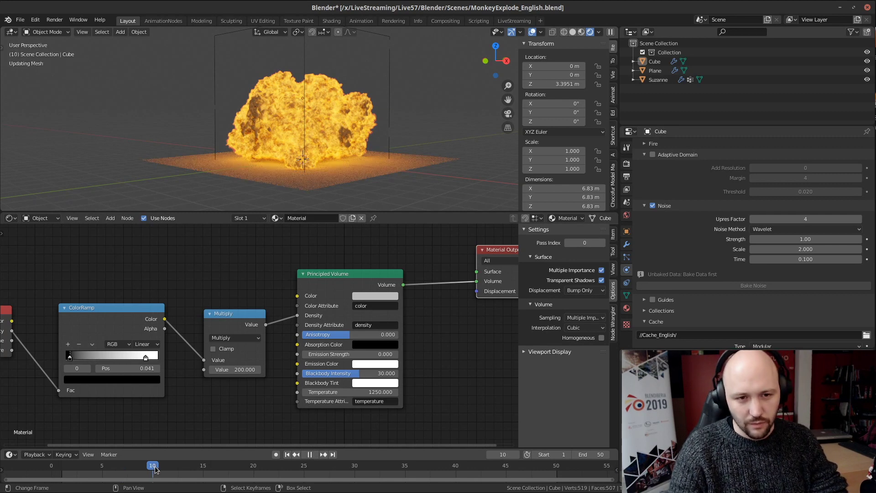
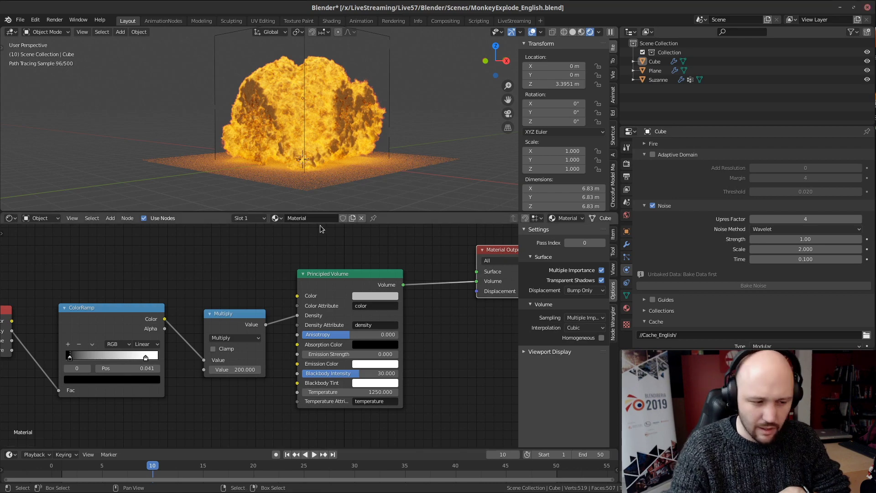
{"action": "mouse_move", "coordinate": [279, 107]}
{"action": "middle_mouse_down"}
{"action": "mouse_move", "coordinate": [352, 163]}
{"action": "mouse_move", "coordinate": [283, 147]}
{"action": "mouse_move", "coordinate": [294, 126]}
{"action": "mouse_move", "coordinate": [334, 124]}
{"action": "mouse_move", "coordinate": [324, 84]}
{"action": "mouse_move", "coordinate": [338, 166]}
{"action": "mouse_move", "coordinate": [335, 95]}
{"action": "mouse_move", "coordinate": [319, 168]}
{"action": "middle_mouse_up"}
{"action": "scroll", "coordinate": [310, 127], "scroll_direction": "up", "scroll_amount": 3}
{"action": "scroll", "coordinate": [333, 146], "scroll_direction": "up", "scroll_amount": 5}
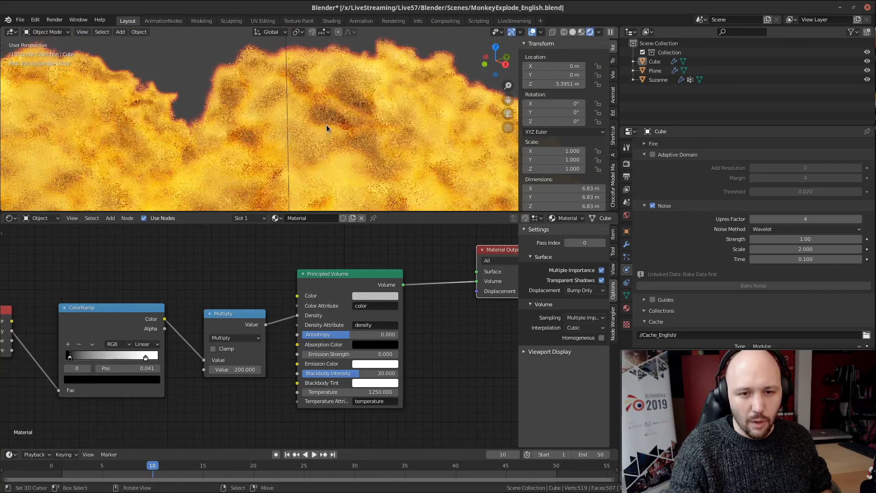
Step: Shift the black stop of the density ColorRamp slightly inward and set its white stop's position to 0.841
{"action": "middle_click_drag", "start_coordinate": [516, 280], "coordinate": [385, 287]}
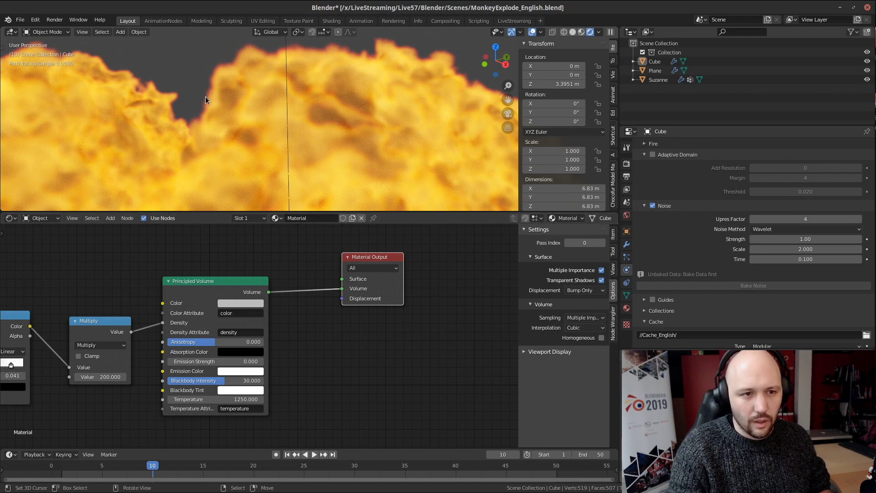
{"action": "scroll", "coordinate": [385, 111], "scroll_direction": "down", "scroll_amount": 1}
{"action": "middle_click_drag", "start_coordinate": [182, 338], "coordinate": [453, 317]}
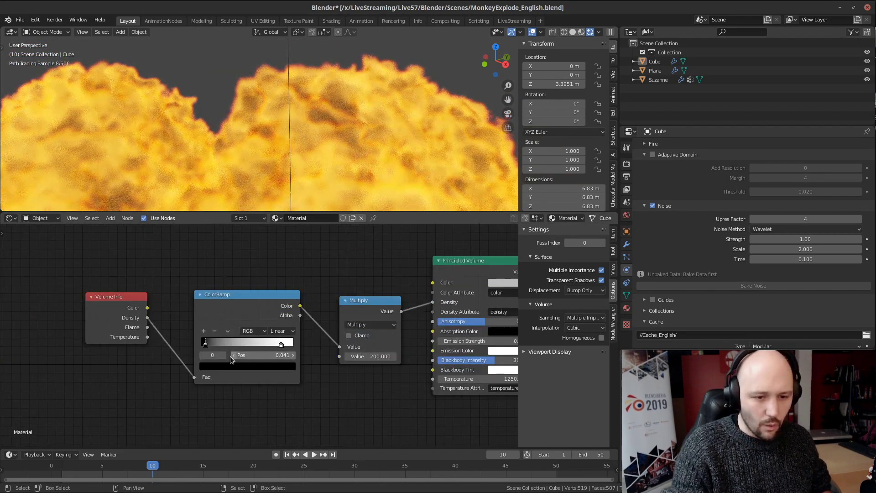
{"action": "scroll", "coordinate": [230, 356], "scroll_direction": "up", "scroll_amount": 2}
{"action": "left_click_drag", "start_coordinate": [176, 349], "coordinate": [200, 348]}
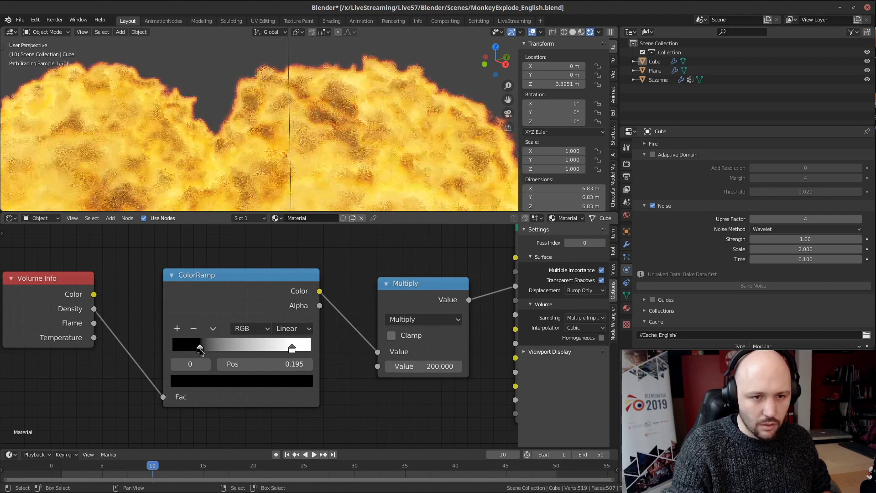
{"action": "mouse_move", "coordinate": [292, 348]}
{"action": "left_mouse_down"}
{"action": "mouse_move", "coordinate": [194, 349]}
{"action": "mouse_move", "coordinate": [282, 345]}
{"action": "left_mouse_up"}
{"action": "scroll", "coordinate": [200, 347], "scroll_direction": "down", "scroll_amount": 1}
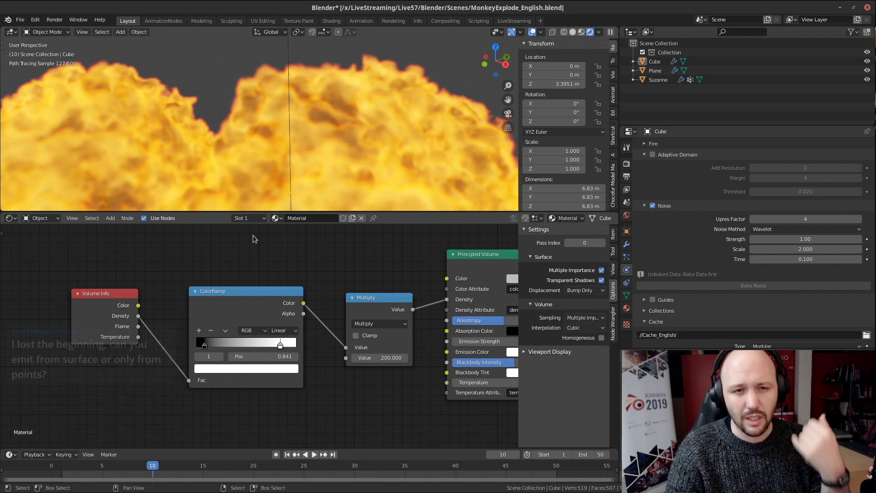
Step: Examine the adjusted fire and smoke at frame 10 from several angles and distances
{"action": "scroll", "coordinate": [303, 132], "scroll_direction": "down", "scroll_amount": 5}
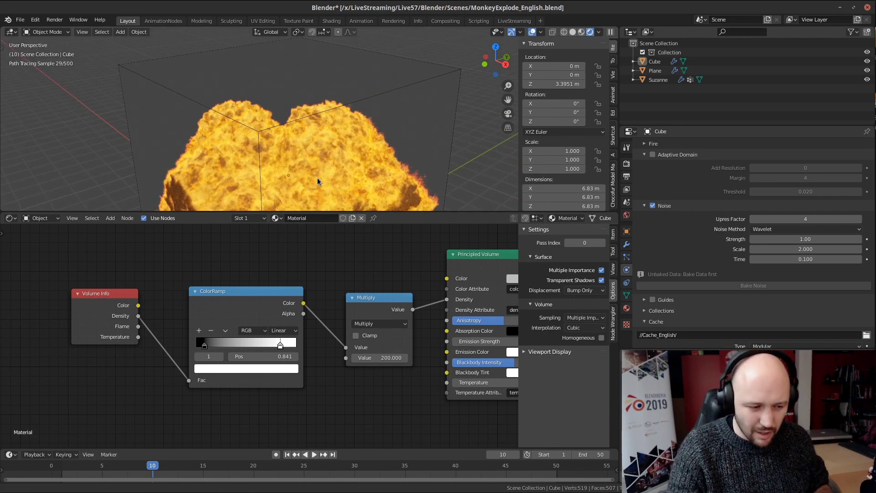
{"action": "scroll", "coordinate": [321, 149], "scroll_direction": "up", "scroll_amount": 4}
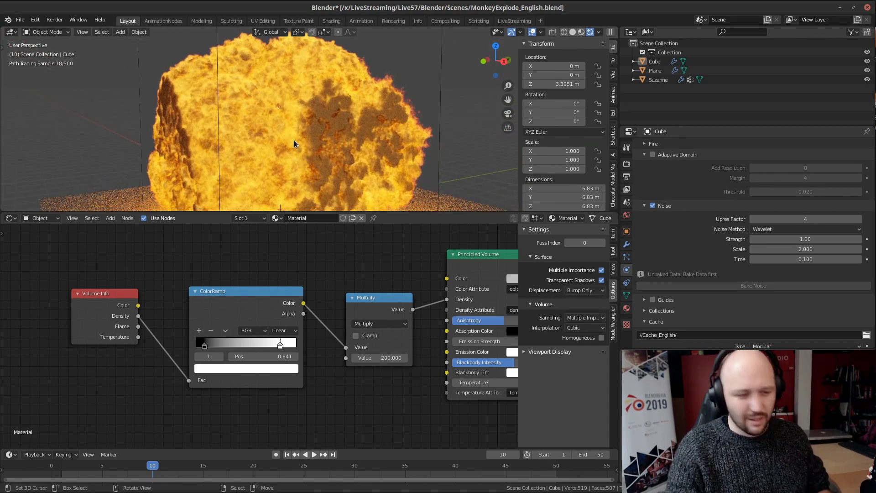
{"action": "mouse_move", "coordinate": [275, 166]}
{"action": "middle_mouse_down", "text": "shift"}
{"action": "mouse_move", "coordinate": [291, 125]}
{"action": "mouse_move", "coordinate": [349, 122]}
{"action": "mouse_move", "coordinate": [311, 105]}
{"action": "mouse_move", "coordinate": [309, 114]}
{"action": "middle_mouse_up", "text": "shift"}
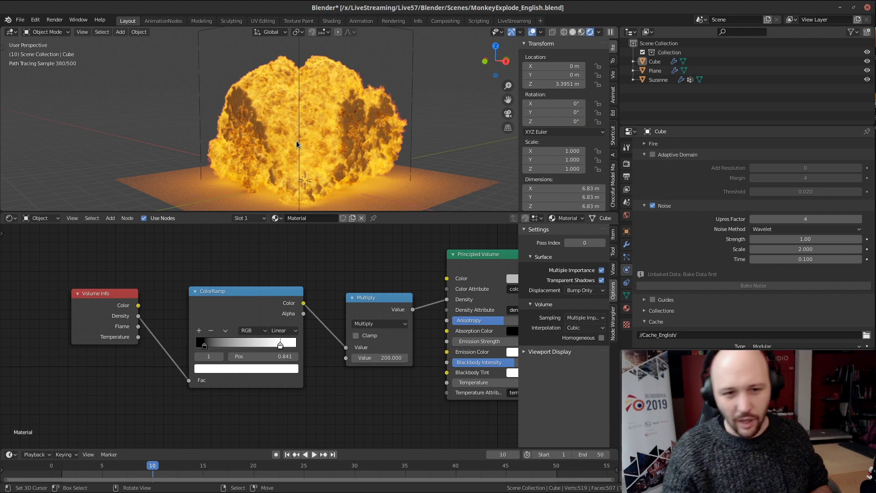
{"action": "scroll", "coordinate": [300, 138], "scroll_direction": "up", "scroll_amount": 3}
{"action": "middle_click_drag", "start_coordinate": [314, 89], "coordinate": [304, 200], "text": "shift"}
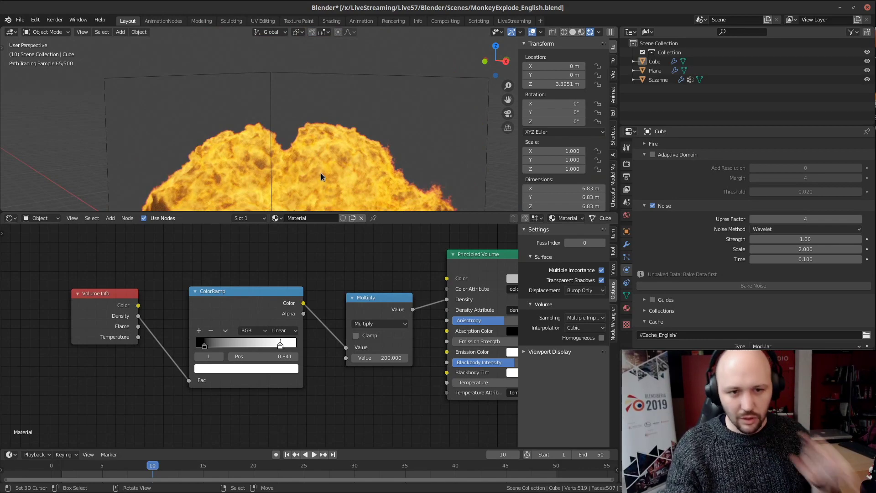
Step: Examine the fireball's upper surface and outer edge up close at frame 10
{"action": "middle_click_drag", "start_coordinate": [349, 171], "coordinate": [235, 145], "text": "shift"}
{"action": "scroll", "coordinate": [305, 114], "scroll_direction": "up", "scroll_amount": 3}
{"action": "scroll", "coordinate": [306, 113], "scroll_direction": "down", "scroll_amount": 3}
{"action": "scroll", "coordinate": [311, 125], "scroll_direction": "up", "scroll_amount": 3}
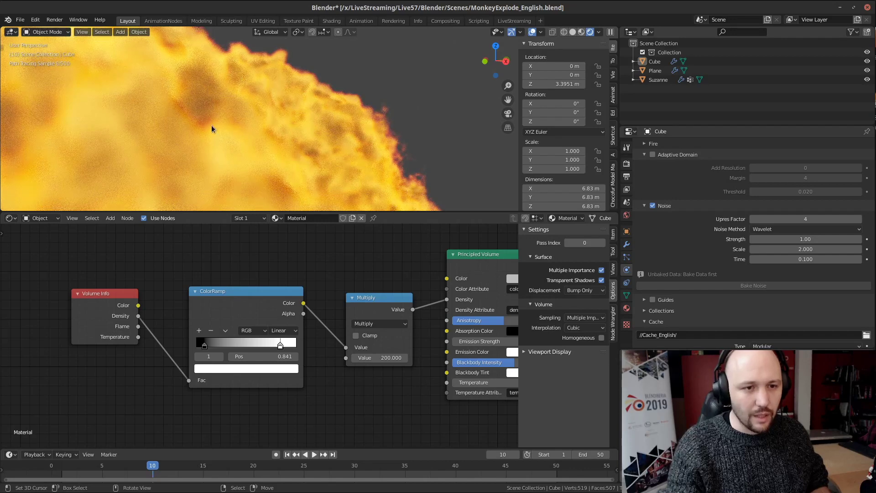
{"action": "scroll", "coordinate": [338, 118], "scroll_direction": "down", "scroll_amount": 3}
{"action": "middle_click_drag", "start_coordinate": [338, 119], "coordinate": [220, 90], "text": "shift"}
{"action": "scroll", "coordinate": [308, 122], "scroll_direction": "up", "scroll_amount": 4}
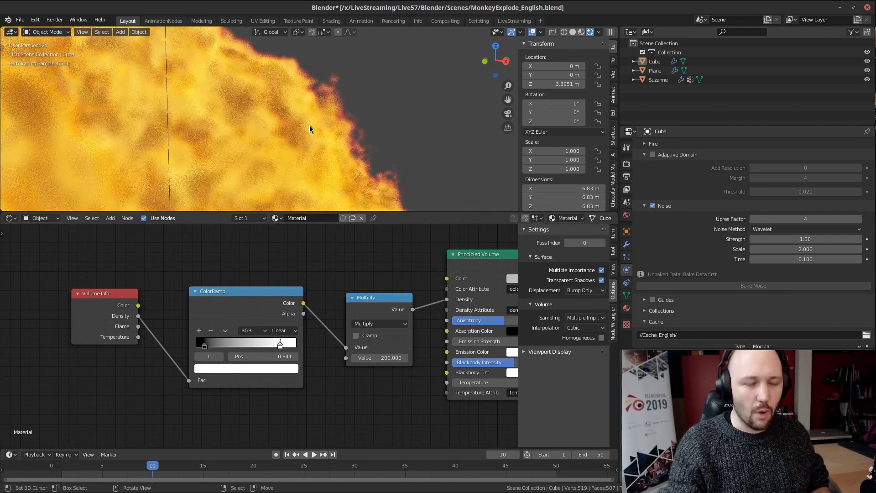
Step: Shift the Volume Info, ColorRamp and Multiply nodes away from the Principled Volume node to make room
{"action": "scroll", "coordinate": [321, 286], "scroll_direction": "down", "scroll_amount": 2}
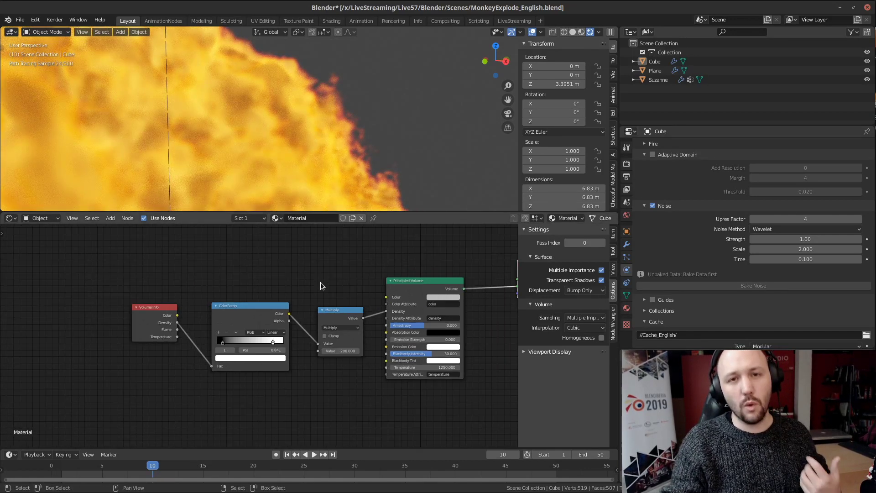
{"action": "left_click_drag", "start_coordinate": [157, 321], "coordinate": [117, 345]}
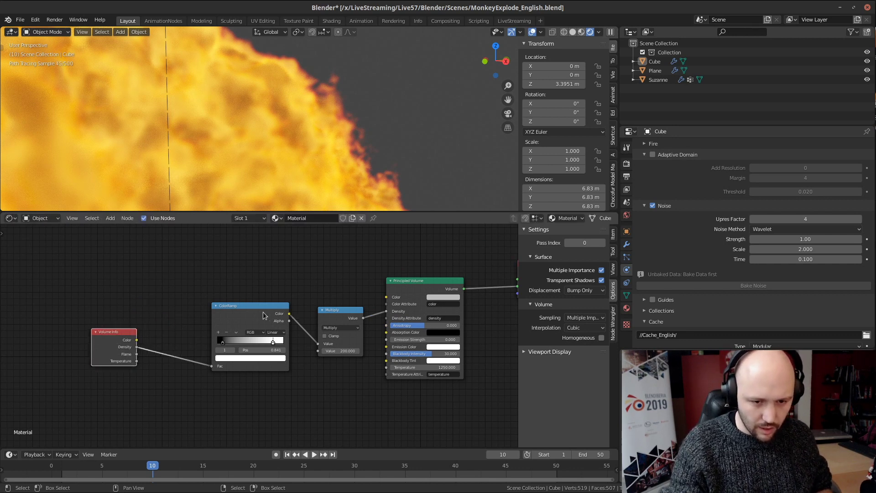
{"action": "left_click_drag", "start_coordinate": [265, 316], "coordinate": [202, 339]}
{"action": "left_click_drag", "start_coordinate": [360, 323], "coordinate": [312, 357]}
Step: Add a Noise Texture node and place it above the ColorRamp node
{"action": "key", "text": "shift+a"}
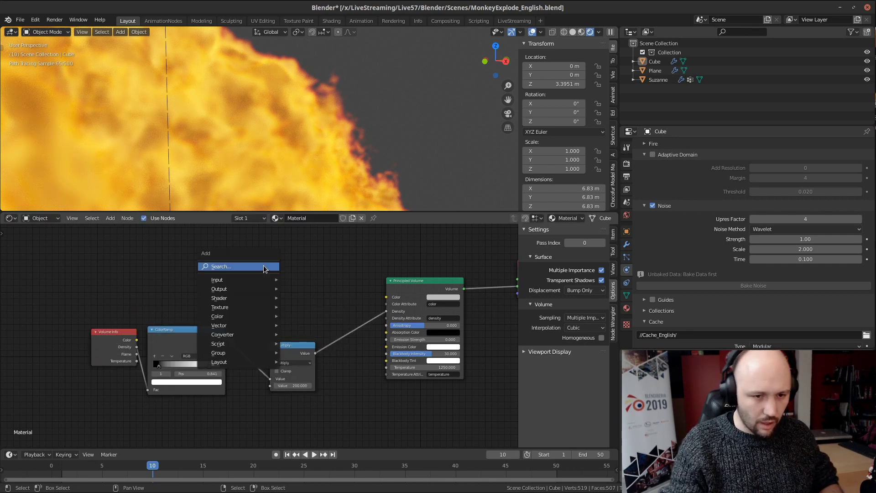
{"action": "left_click", "coordinate": [264, 263]}
{"action": "type", "text": "noise"}
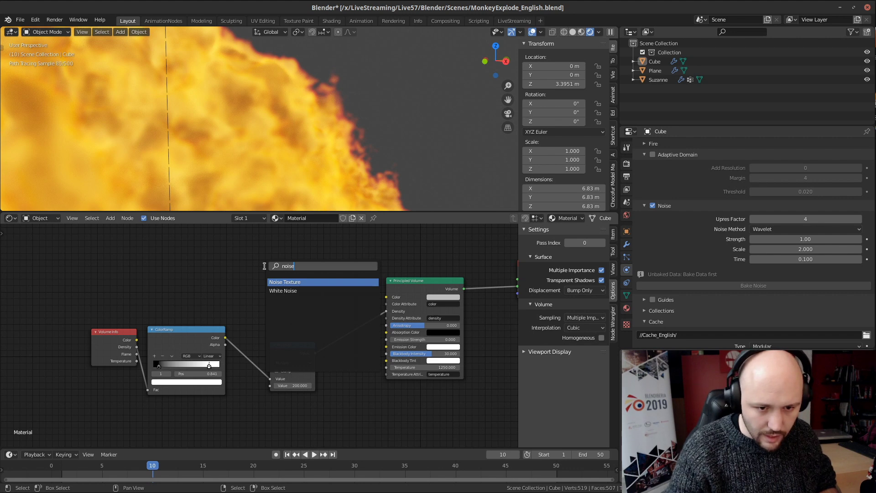
{"action": "key", "text": "Return"}
{"action": "left_click", "coordinate": [265, 265]}
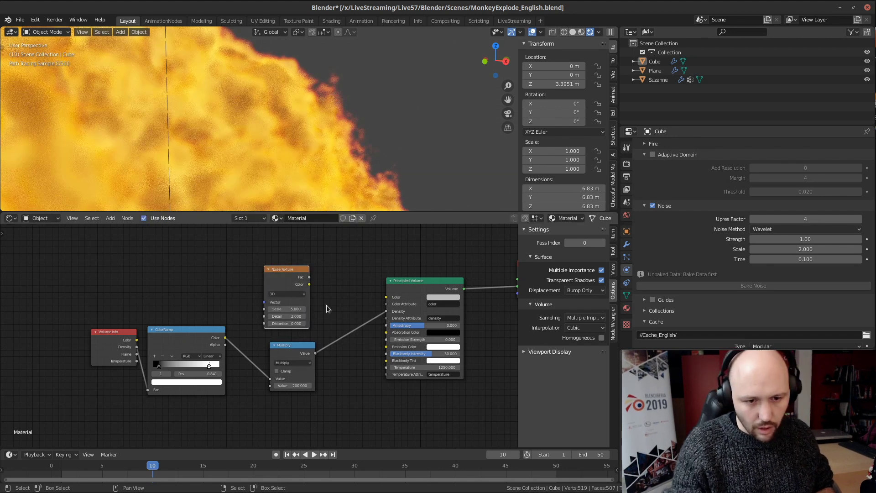
{"action": "left_click_drag", "start_coordinate": [275, 285], "coordinate": [217, 271]}
Step: Move the Volume Info, ColorRamp and Multiply nodes further away from the Principled Volume, leaving space beneath the Noise Texture
{"action": "middle_click_drag", "start_coordinate": [418, 291], "coordinate": [339, 319]}
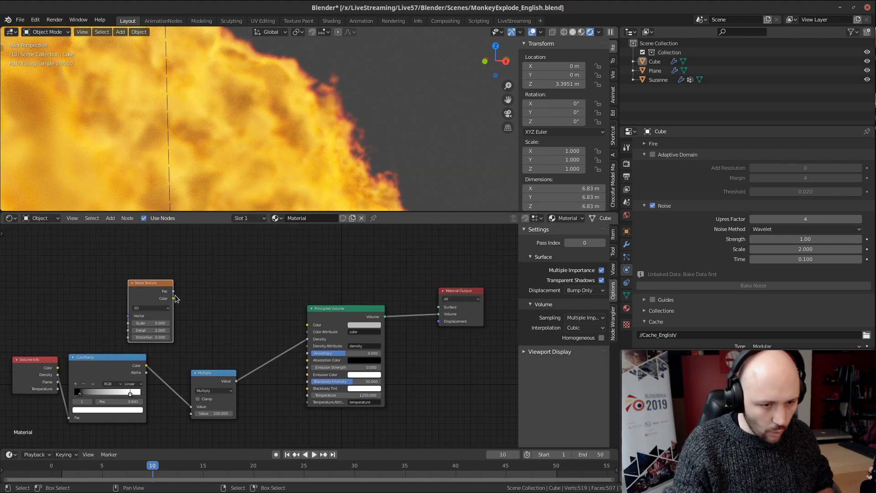
{"action": "middle_click_drag", "start_coordinate": [203, 324], "coordinate": [236, 317]}
{"action": "middle_click_drag", "start_coordinate": [87, 340], "coordinate": [247, 301]}
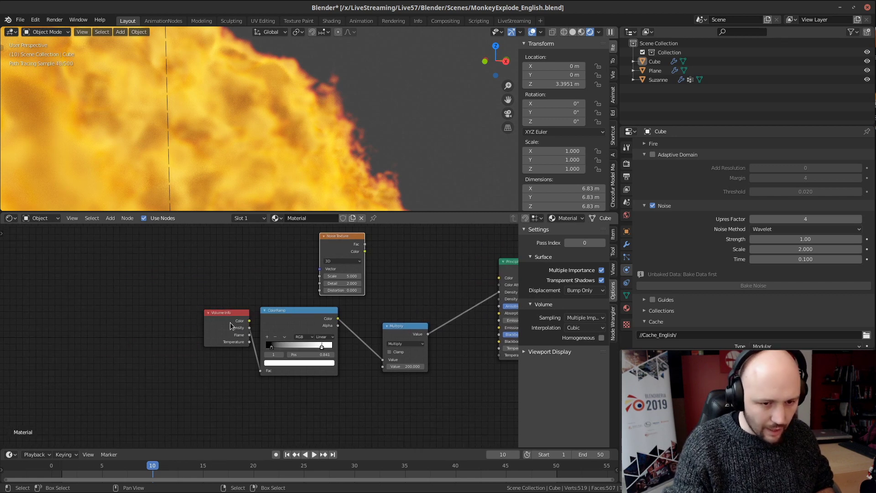
{"action": "left_click_drag", "start_coordinate": [231, 323], "coordinate": [144, 332]}
{"action": "left_click_drag", "start_coordinate": [297, 330], "coordinate": [208, 335]}
{"action": "left_click_drag", "start_coordinate": [412, 340], "coordinate": [339, 349]}
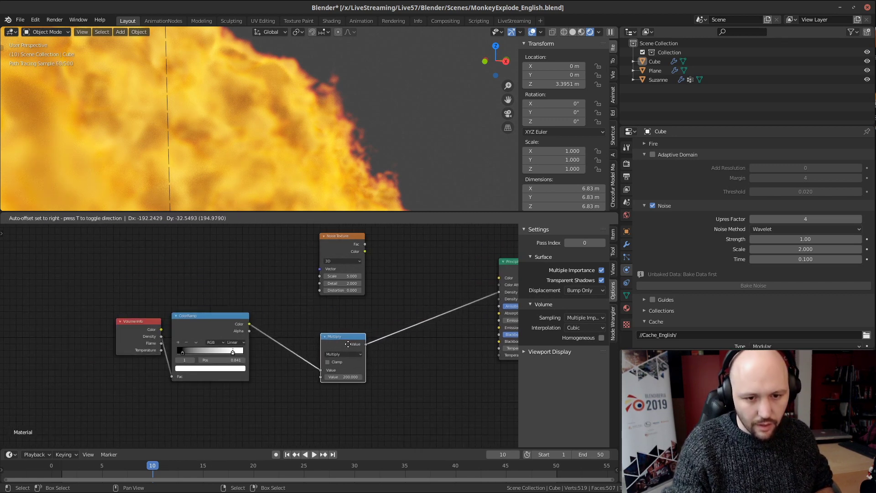
Step: Duplicate the Multiply node and insert the copy between the ColorRamp and the original Multiply node
{"action": "key", "text": "shift+d"}
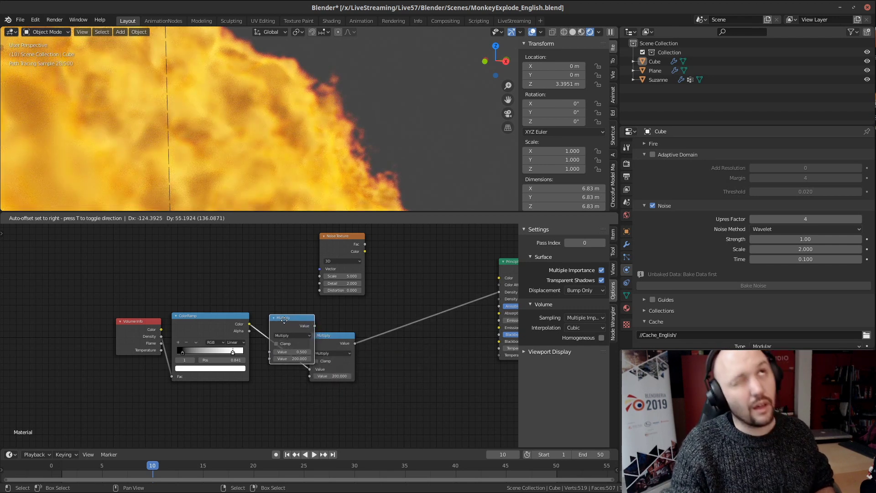
{"action": "left_click", "coordinate": [295, 326]}
{"action": "left_click_drag", "start_coordinate": [373, 344], "coordinate": [395, 343]}
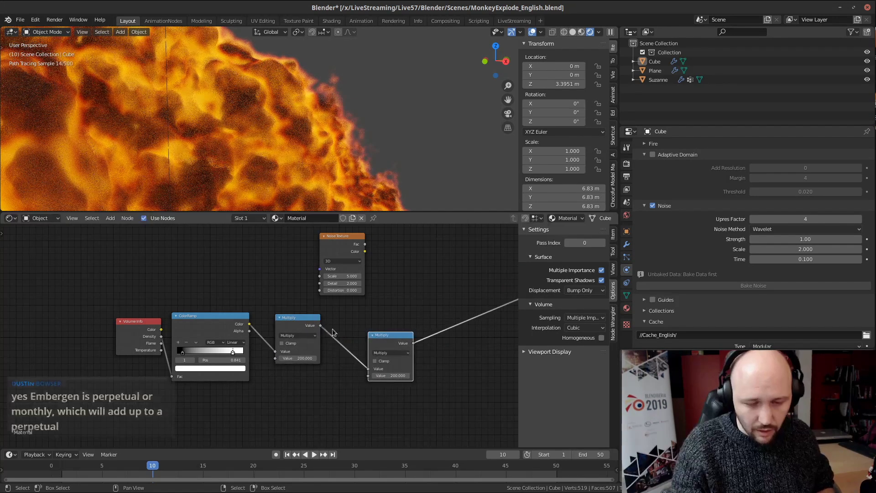
{"action": "left_click_drag", "start_coordinate": [292, 349], "coordinate": [323, 362]}
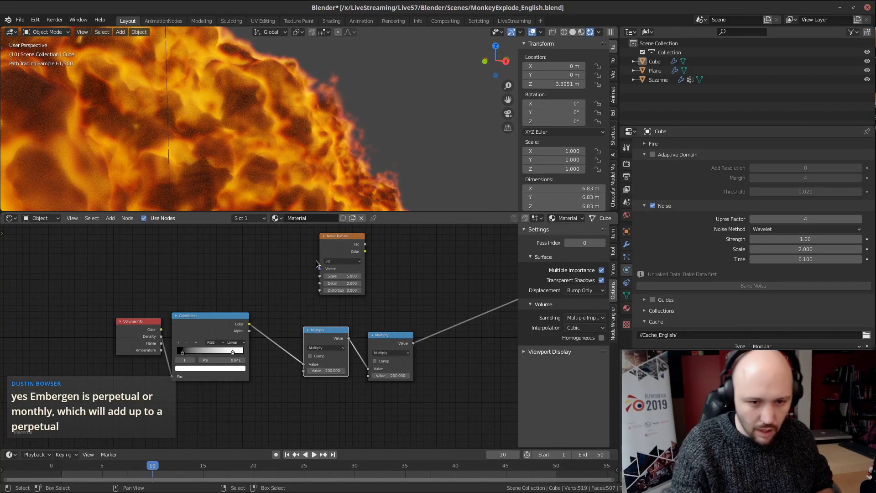
Step: Connect the Noise Texture to the second value of the new Multiply node and inspect the fireball's edge
{"action": "left_click_drag", "start_coordinate": [355, 251], "coordinate": [306, 370]}
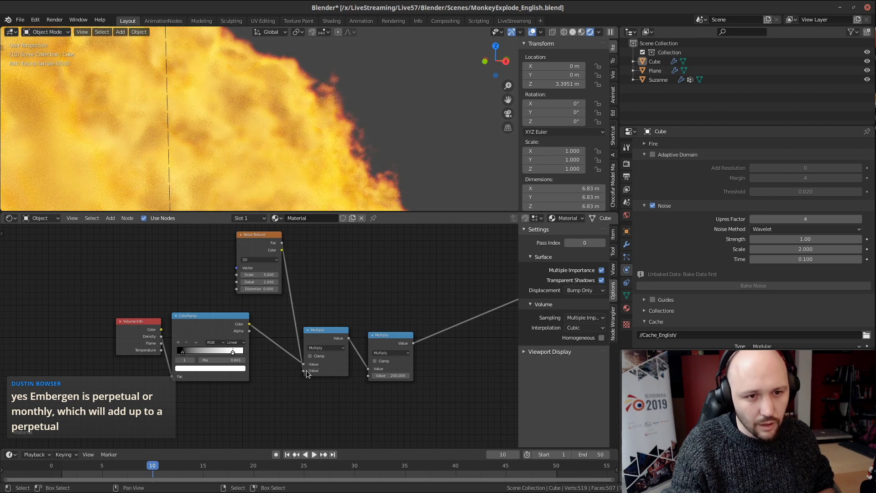
{"action": "scroll", "coordinate": [269, 324], "scroll_direction": "up", "scroll_amount": 2}
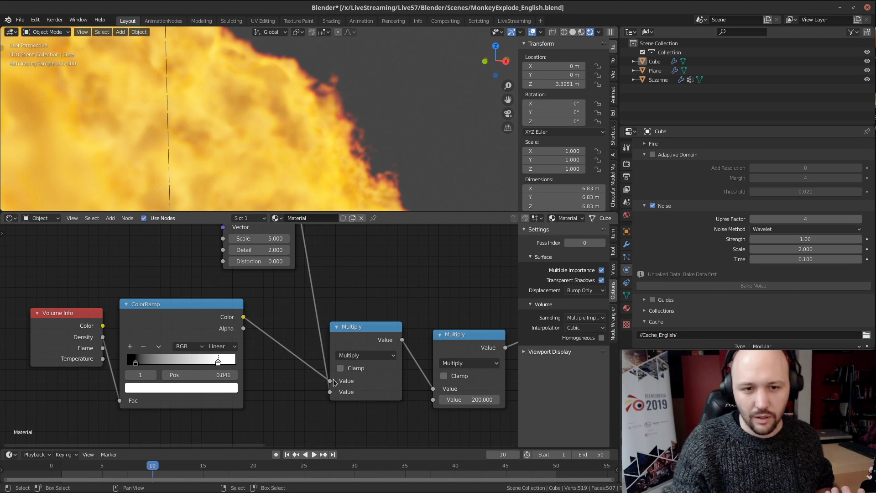
{"action": "scroll", "coordinate": [309, 128], "scroll_direction": "down", "scroll_amount": 3}
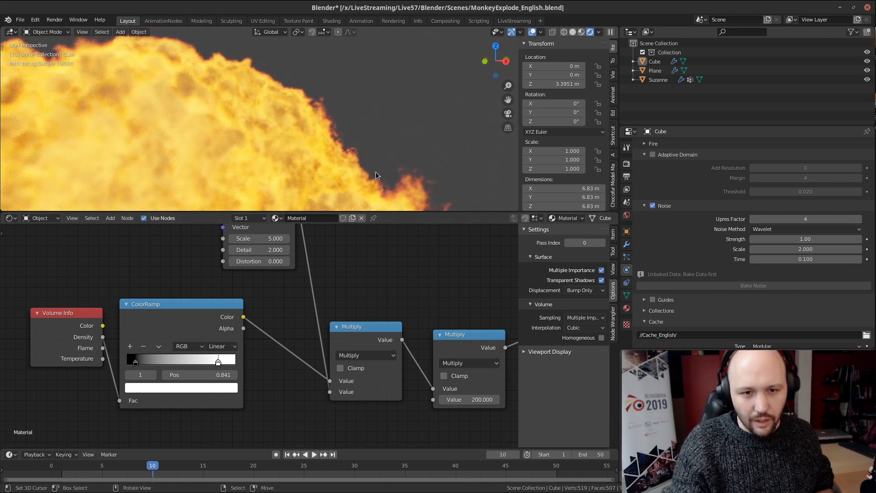
{"action": "middle_click_drag", "start_coordinate": [382, 174], "coordinate": [273, 137], "text": "shift"}
{"action": "scroll", "coordinate": [457, 319], "scroll_direction": "down", "scroll_amount": 2}
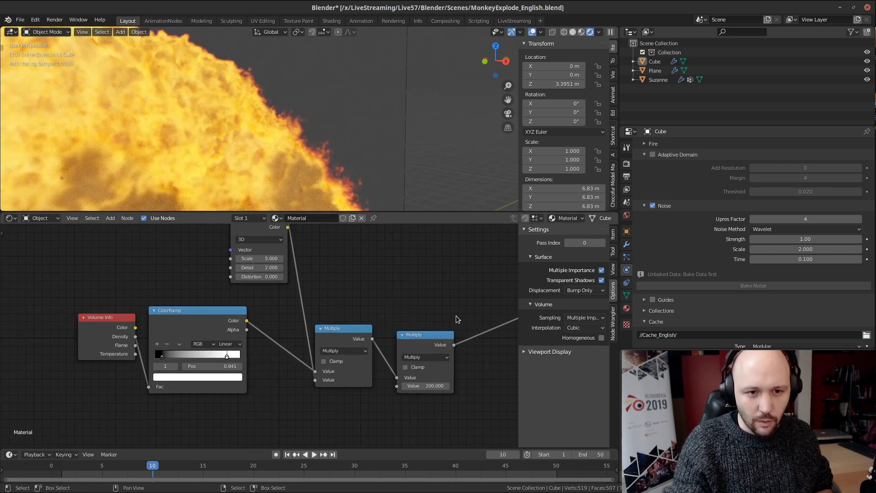
Step: Try feeding the ColorRamp's Color output directly into the last Multiply node to bypass the noise multiplication
{"action": "middle_click_drag", "start_coordinate": [457, 320], "coordinate": [214, 363]}
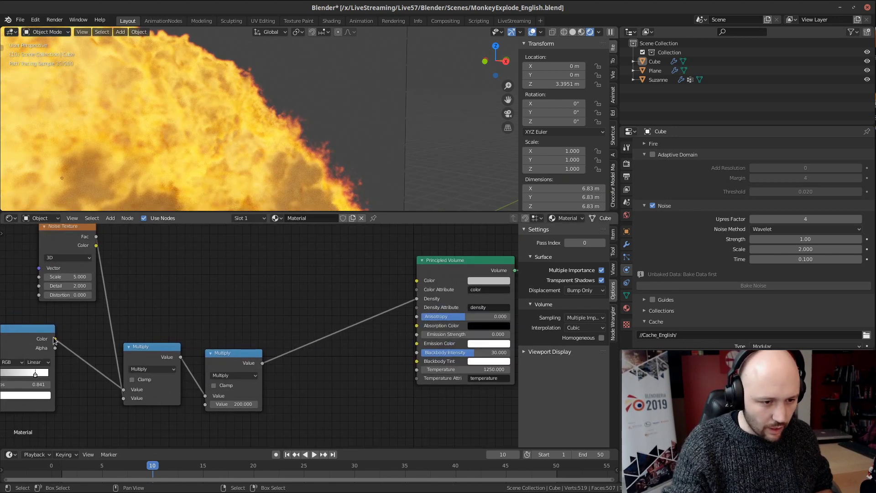
{"action": "left_click_drag", "start_coordinate": [53, 338], "coordinate": [208, 396]}
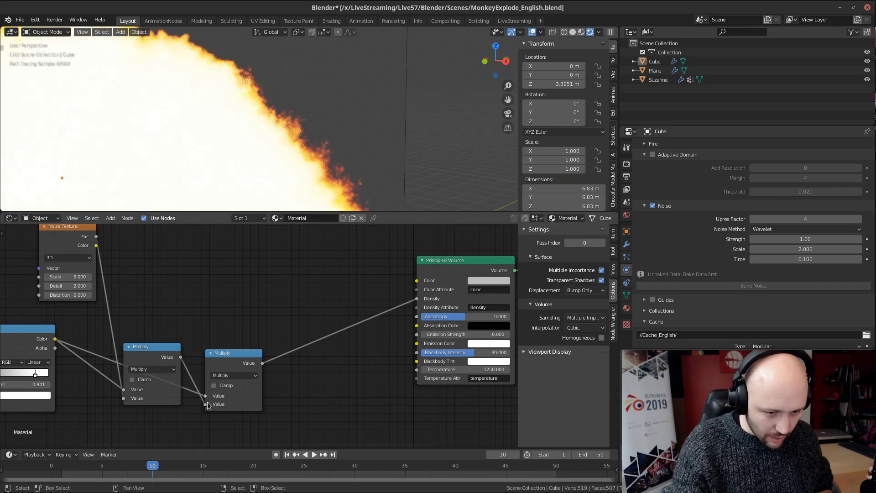
{"action": "left_click_drag", "start_coordinate": [206, 404], "coordinate": [187, 320]}
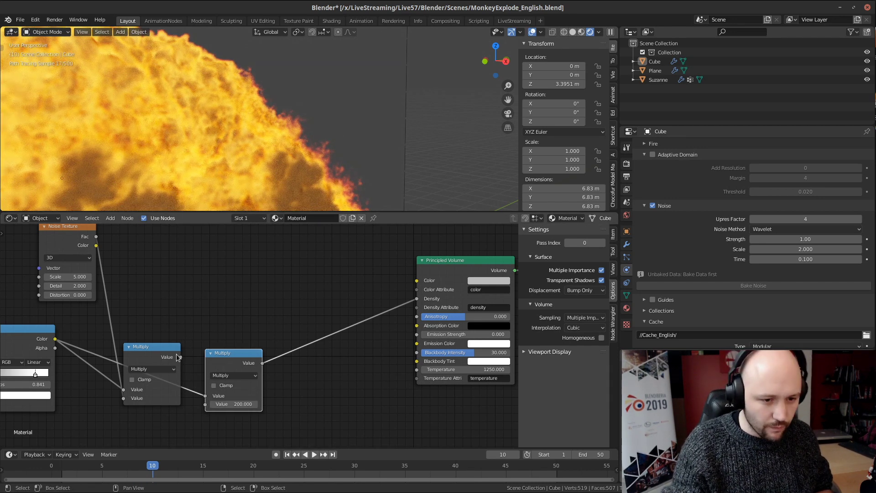
{"action": "left_click_drag", "start_coordinate": [180, 357], "coordinate": [187, 423]}
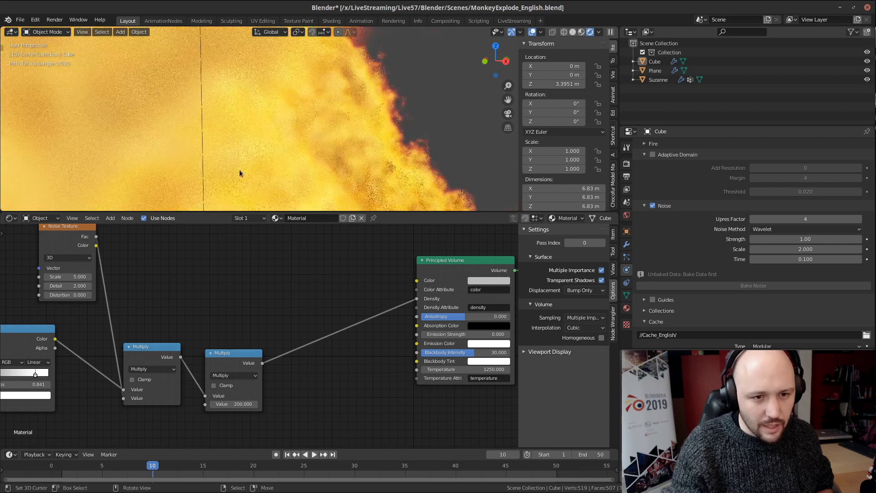
Step: Add a Mapping node beside the Noise Texture and connect its Vector output to the texture's Vector input
{"action": "middle_click_drag", "start_coordinate": [66, 248], "coordinate": [313, 300]}
{"action": "left_click_drag", "start_coordinate": [312, 301], "coordinate": [282, 279]}
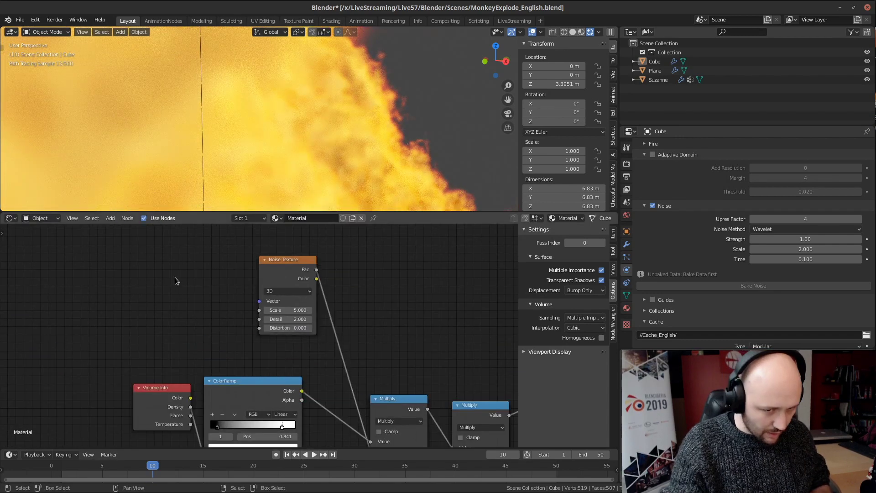
{"action": "key", "text": "shift+a"}
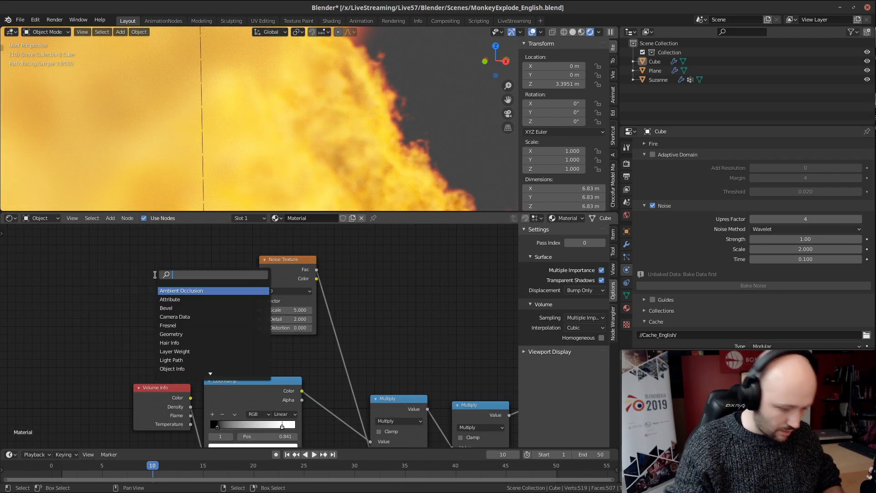
{"action": "type", "text": "map"}
{"action": "key", "text": "Down"}
{"action": "key", "text": "Return"}
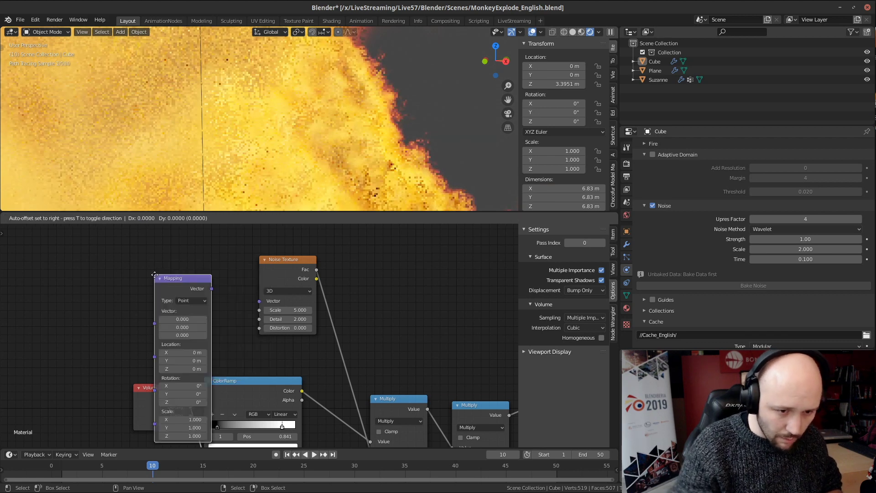
{"action": "left_click", "coordinate": [128, 273]}
{"action": "left_click_drag", "start_coordinate": [124, 269], "coordinate": [260, 301]}
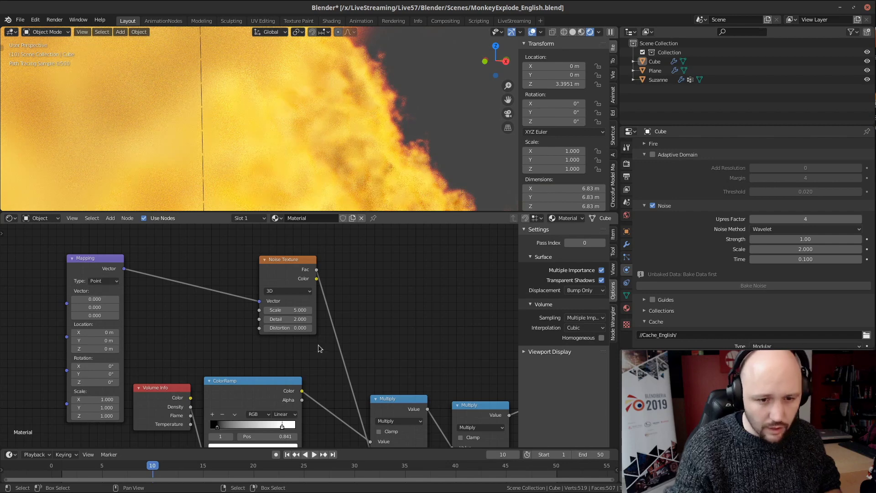
Step: Set the Noise Texture's scale to 1000 and inspect the fire's edge up close
{"action": "scroll", "coordinate": [318, 349], "scroll_direction": "up", "scroll_amount": 2}
{"action": "double_click", "coordinate": [303, 302]}
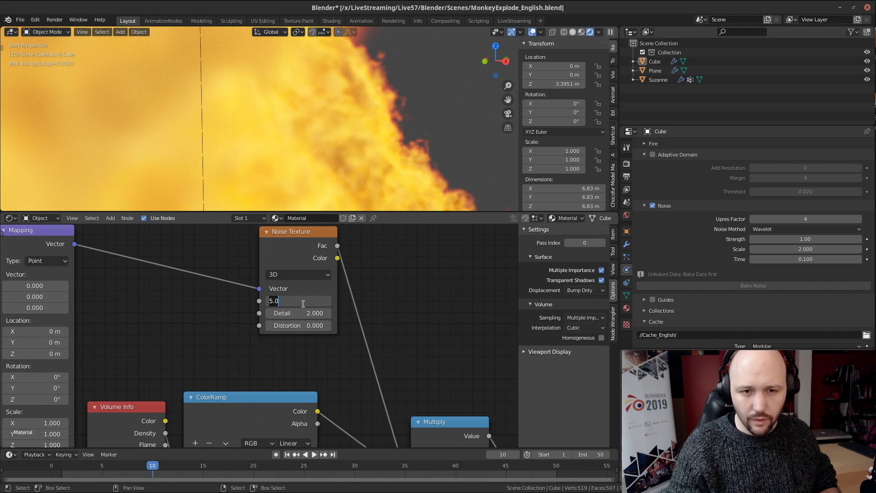
{"action": "type", "text": "10.0"}
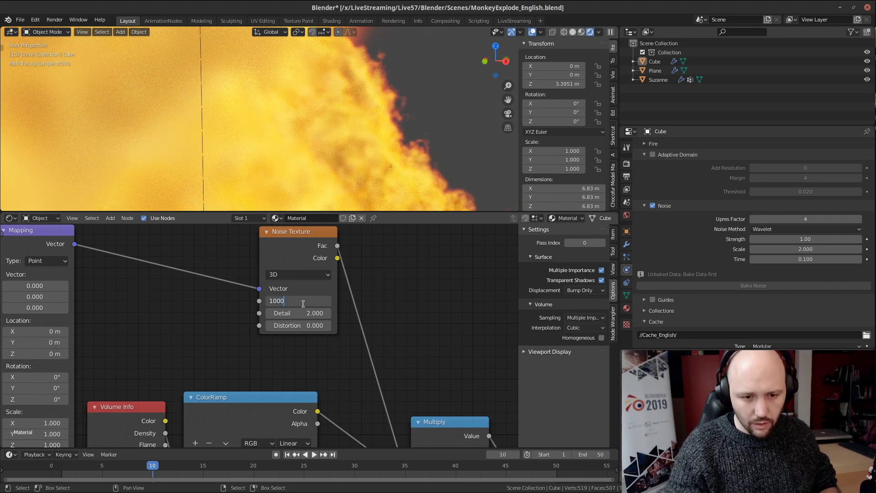
{"action": "key", "text": "Return"}
{"action": "scroll", "coordinate": [295, 122], "scroll_direction": "up", "scroll_amount": 2}
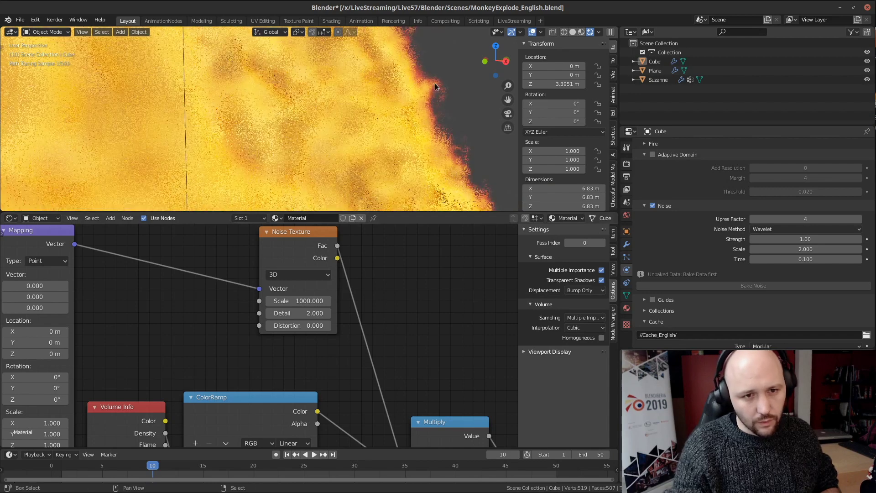
{"action": "middle_click_drag", "start_coordinate": [435, 83], "coordinate": [332, 115], "text": "shift"}
{"action": "scroll", "coordinate": [332, 113], "scroll_direction": "up", "scroll_amount": 2}
{"action": "scroll", "coordinate": [333, 113], "scroll_direction": "up", "scroll_amount": 1}
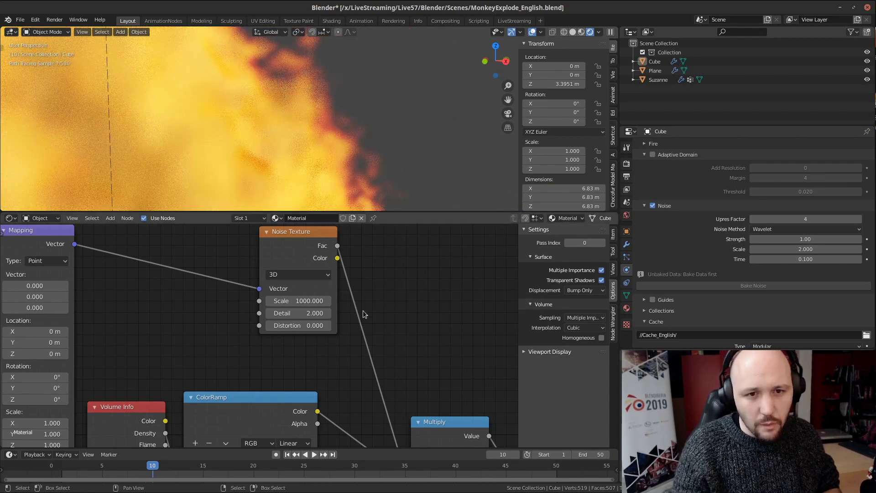
Step: Disconnect the Mapping node from the Noise Texture and set the texture's scale to 0.1
{"action": "double_click", "coordinate": [309, 302]}
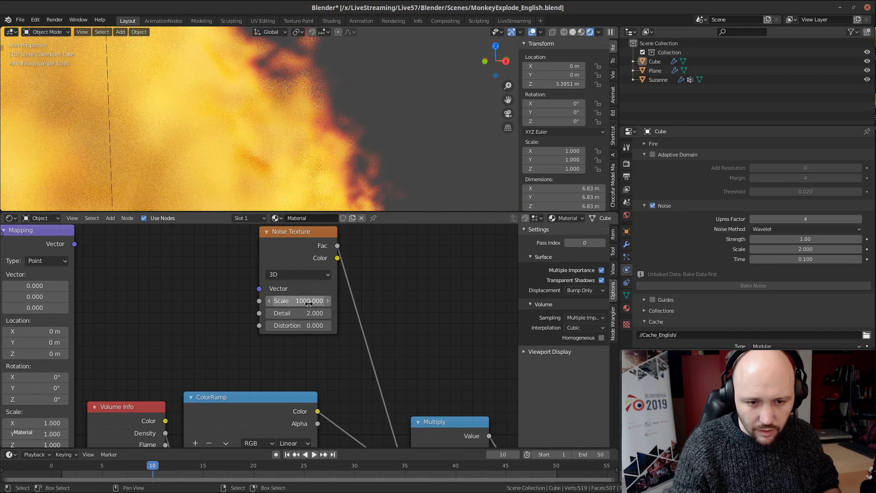
{"action": "key", "text": "ctrl+a"}
{"action": "type", "text": "0.1"}
{"action": "key", "text": "Return"}
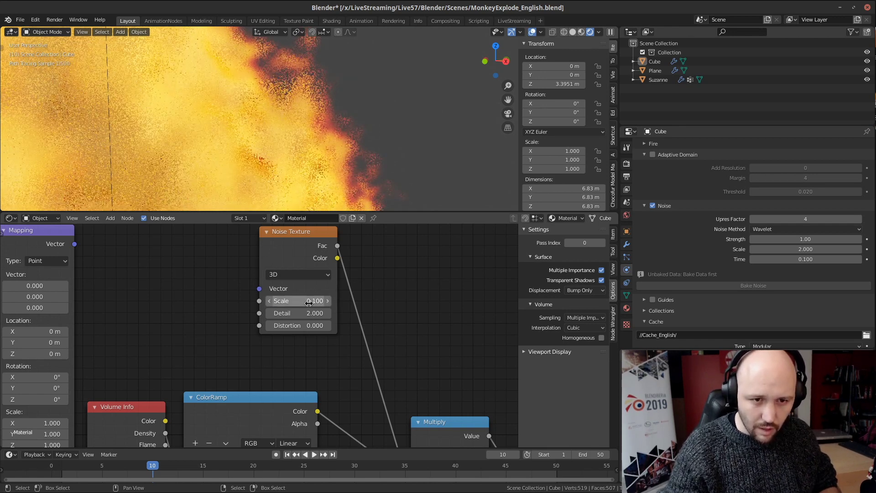
Step: Disconnect the Noise Texture from the first Multiply node and reposition that Multiply node beside the ColorRamp
{"action": "scroll", "coordinate": [323, 327], "scroll_direction": "down", "scroll_amount": 1}
{"action": "middle_click_drag", "start_coordinate": [323, 327], "coordinate": [152, 227]}
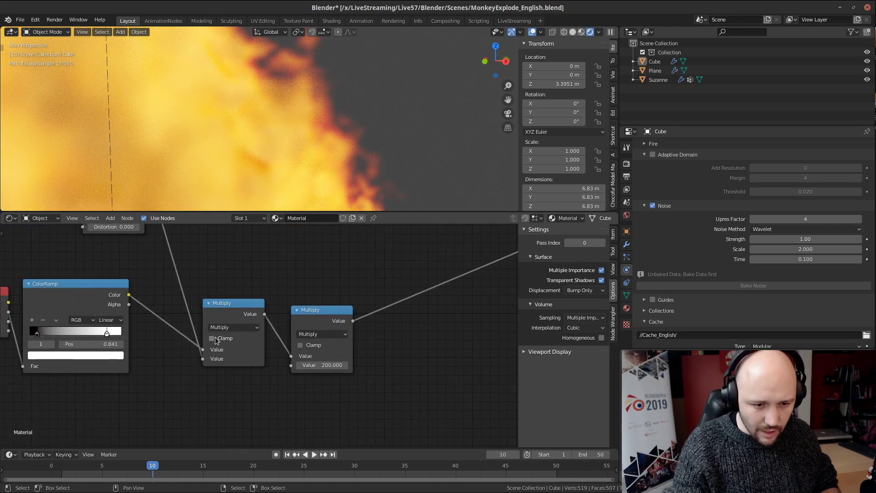
{"action": "left_click_drag", "start_coordinate": [202, 360], "coordinate": [257, 276]}
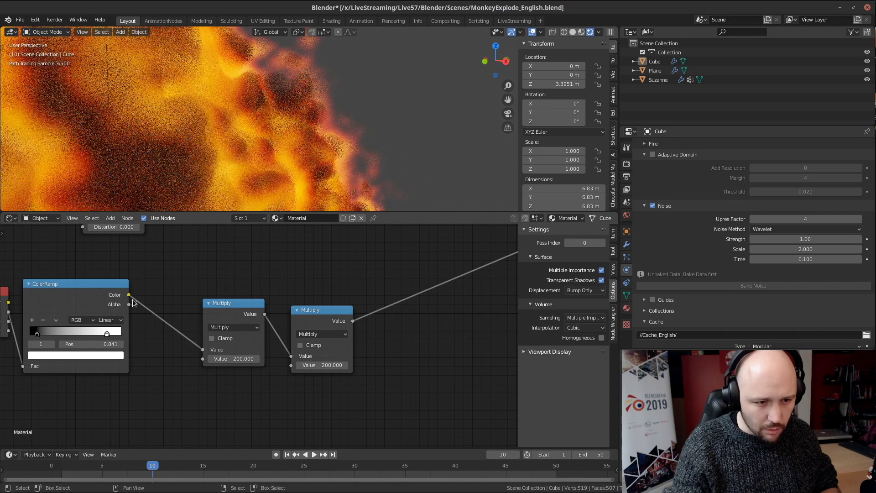
{"action": "left_click_drag", "start_coordinate": [217, 317], "coordinate": [204, 324]}
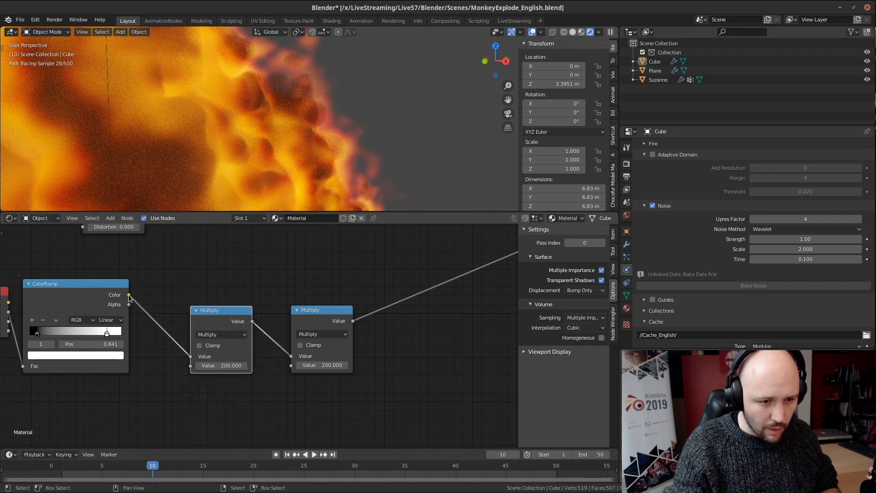
Step: Swap the order of the two Multiply nodes between the ColorRamp and the Principled Volume's Density input, rewiring them in the new order
{"action": "left_click_drag", "start_coordinate": [130, 295], "coordinate": [291, 355]}
{"action": "left_click_drag", "start_coordinate": [222, 321], "coordinate": [435, 311]}
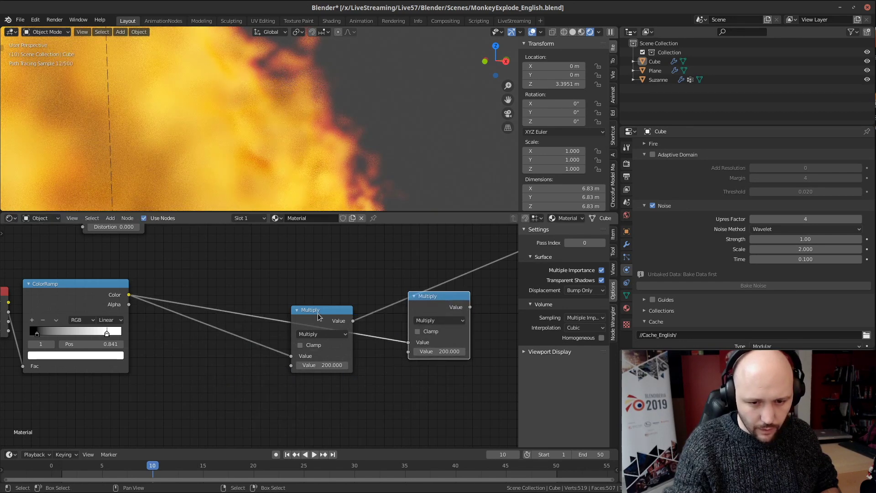
{"action": "left_click_drag", "start_coordinate": [353, 321], "coordinate": [408, 343]}
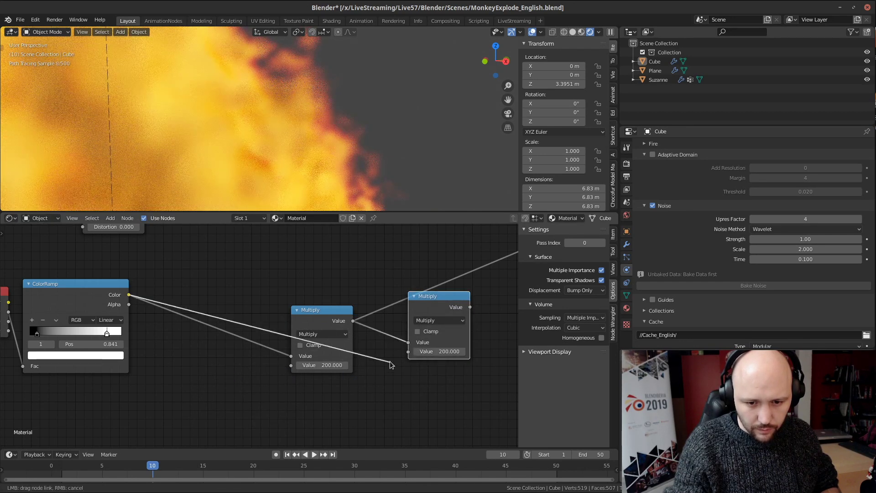
{"action": "middle_click_drag", "start_coordinate": [436, 310], "coordinate": [241, 358]}
{"action": "left_click_drag", "start_coordinate": [274, 356], "coordinate": [324, 280]}
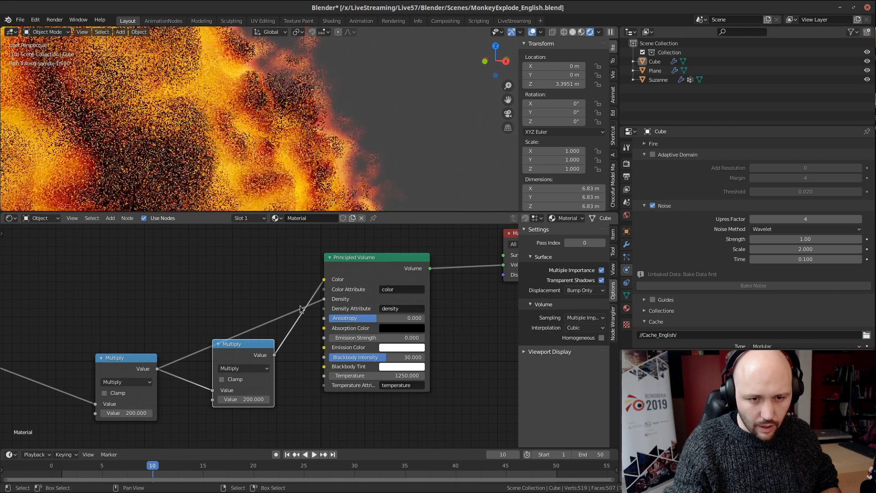
{"action": "left_click", "coordinate": [232, 368]}
{"action": "left_click_drag", "start_coordinate": [235, 353], "coordinate": [220, 337]}
{"action": "left_click_drag", "start_coordinate": [325, 280], "coordinate": [328, 300]}
{"action": "left_click_drag", "start_coordinate": [229, 337], "coordinate": [248, 323]}
{"action": "scroll", "coordinate": [130, 321], "scroll_direction": "down", "scroll_amount": 3}
{"action": "middle_click_drag", "start_coordinate": [130, 321], "coordinate": [242, 321]}
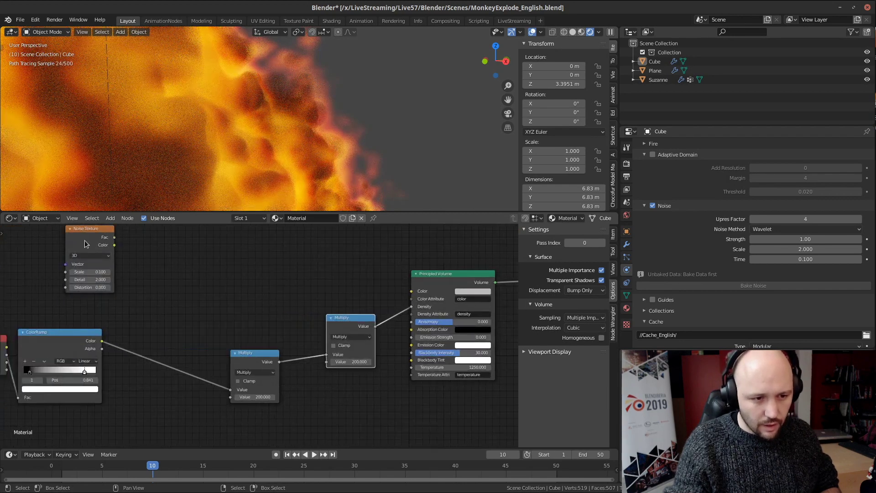
Step: Reposition the Noise Texture near the last Multiply node and connect its Fac output to that node's second Value input
{"action": "left_click_drag", "start_coordinate": [83, 241], "coordinate": [327, 362]}
{"action": "left_click_drag", "start_coordinate": [272, 308], "coordinate": [244, 307]}
{"action": "scroll", "coordinate": [304, 132], "scroll_direction": "up", "scroll_amount": 2}
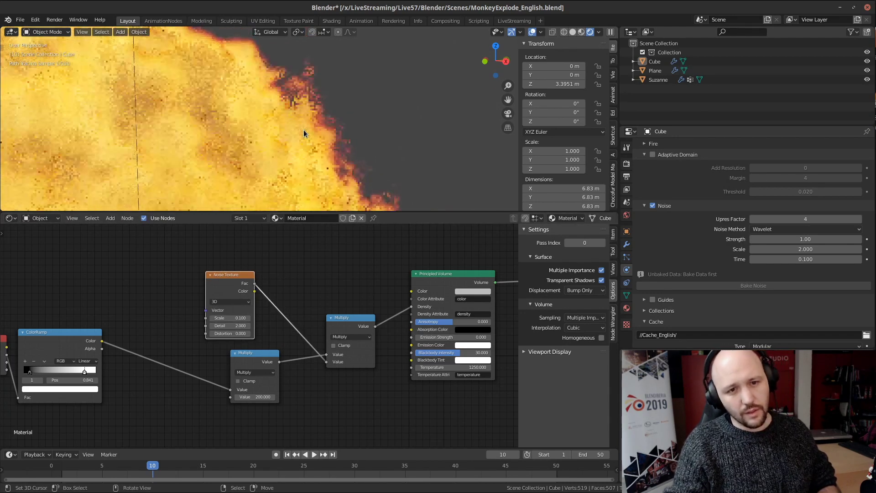
Step: Set the Noise Texture's scale to 20000 and its detail to 100
{"action": "scroll", "coordinate": [215, 304], "scroll_direction": "up", "scroll_amount": 3}
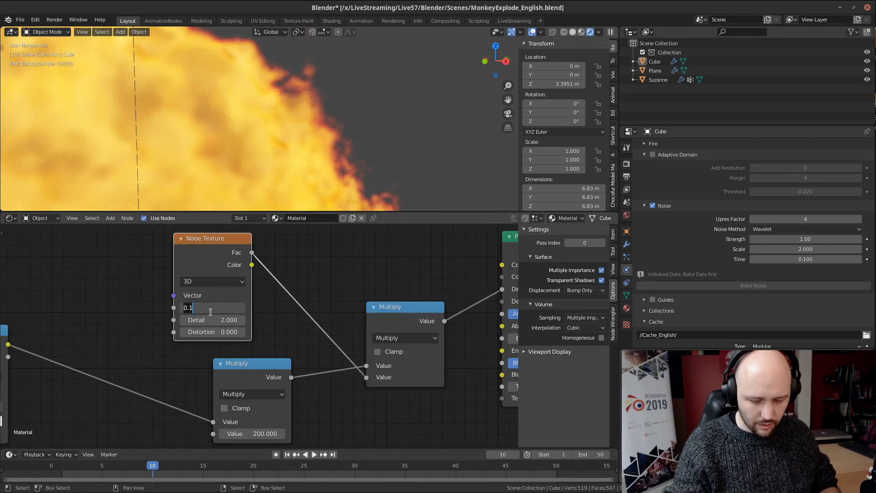
{"action": "key", "text": "Return"}
{"action": "left_click", "coordinate": [210, 313]}
{"action": "type", "text": "10"}
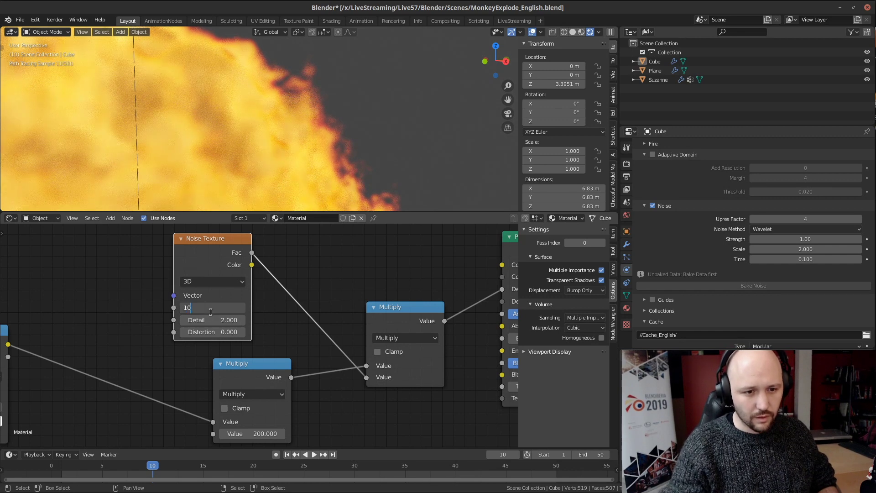
{"action": "type", "text": "00.0"}
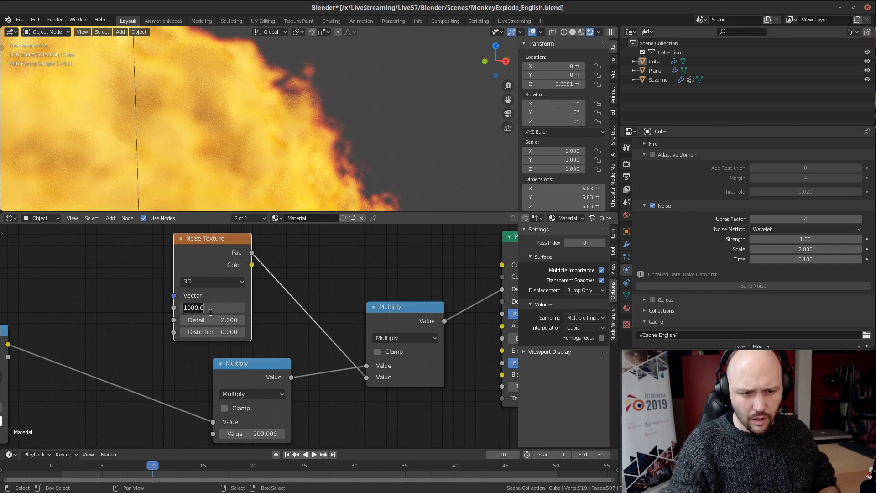
{"action": "key", "text": "Return"}
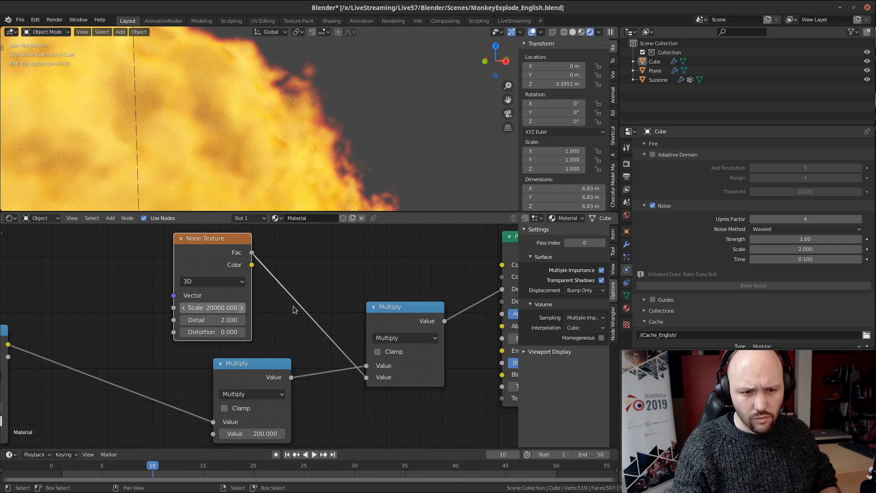
{"action": "left_click", "coordinate": [214, 320]}
{"action": "type", "text": "2.0"}
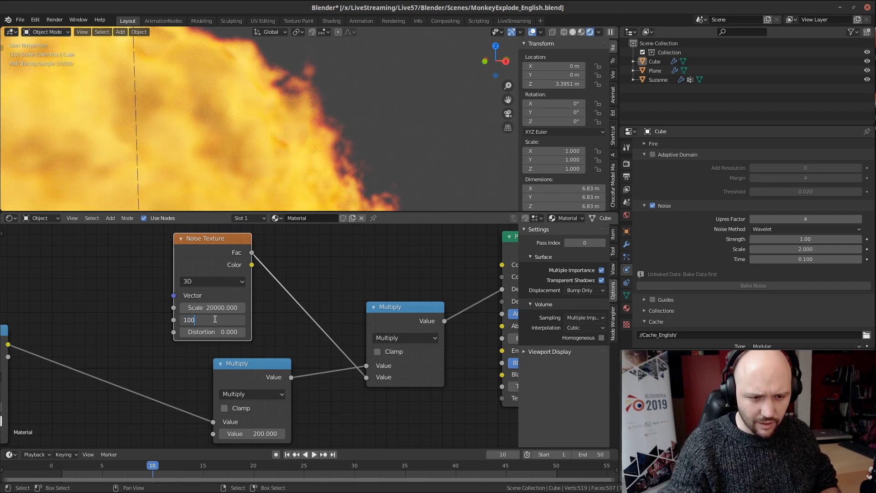
{"action": "key", "text": "Return"}
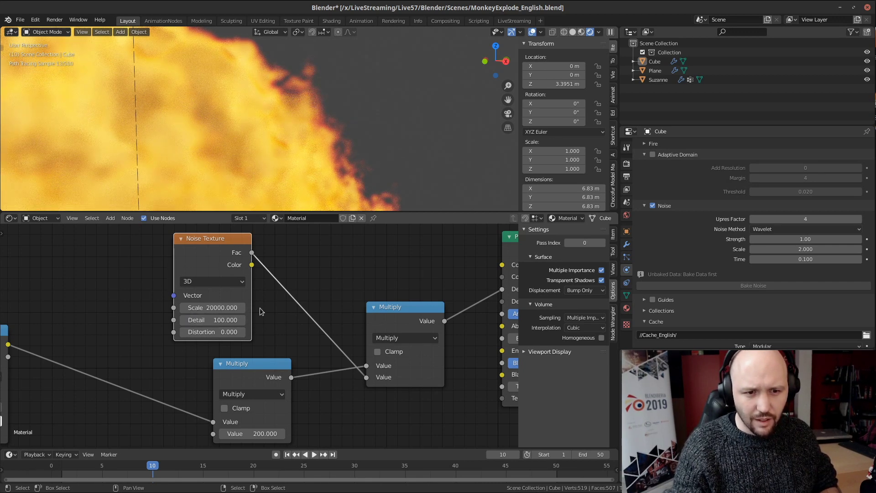
Step: Delete the Noise Texture node
{"action": "scroll", "coordinate": [321, 369], "scroll_direction": "down", "scroll_amount": 3}
{"action": "scroll", "coordinate": [320, 368], "scroll_direction": "up", "scroll_amount": 3}
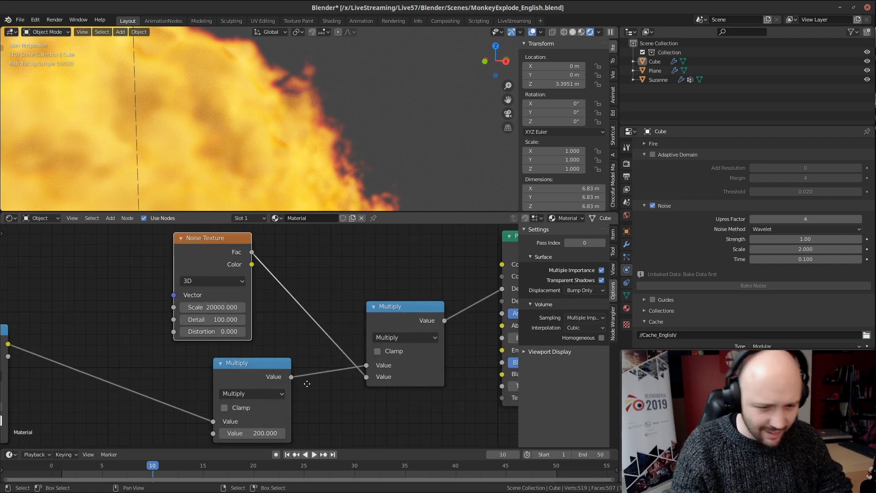
{"action": "scroll", "coordinate": [297, 318], "scroll_direction": "down", "scroll_amount": 3}
{"action": "middle_click_drag", "start_coordinate": [305, 384], "coordinate": [363, 368]}
{"action": "key", "text": "x"}
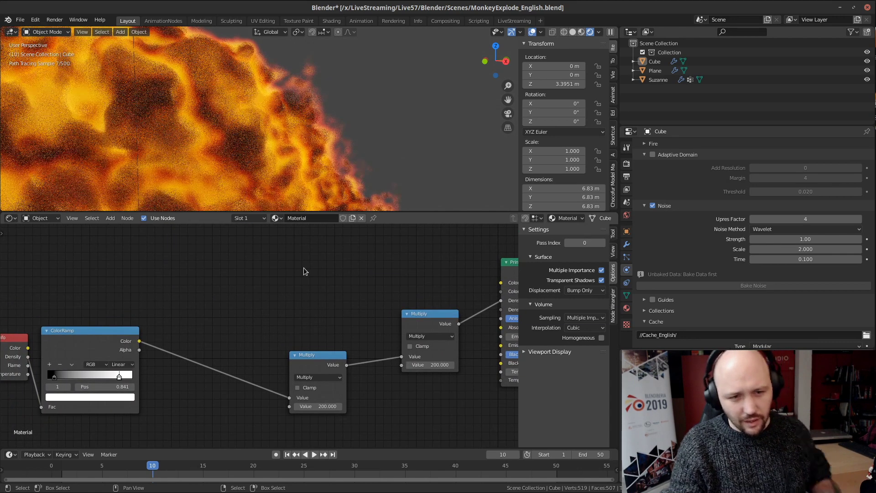
Step: Add a Musgrave Texture above the Multiply nodes and connect its Fac output to the last Multiply node's second Value input
{"action": "key", "text": "shift+a"}
{"action": "left_click", "coordinate": [304, 268]}
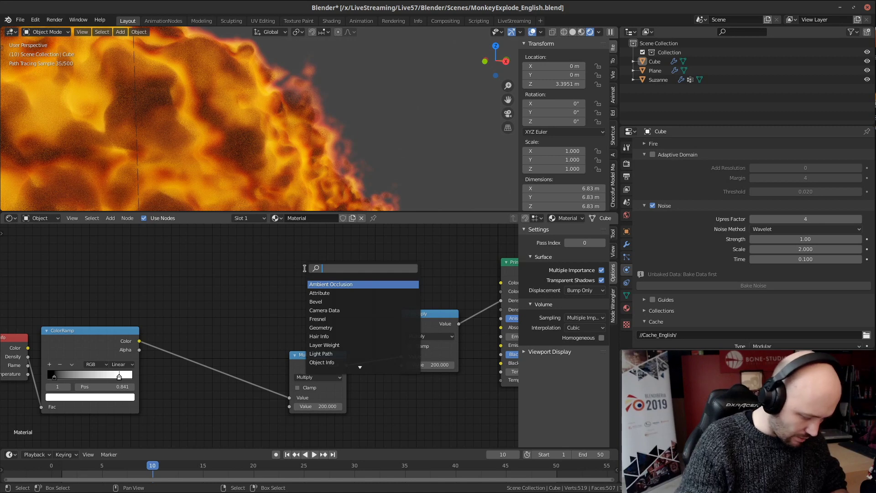
{"action": "type", "text": "mus"}
{"action": "key", "text": "Return"}
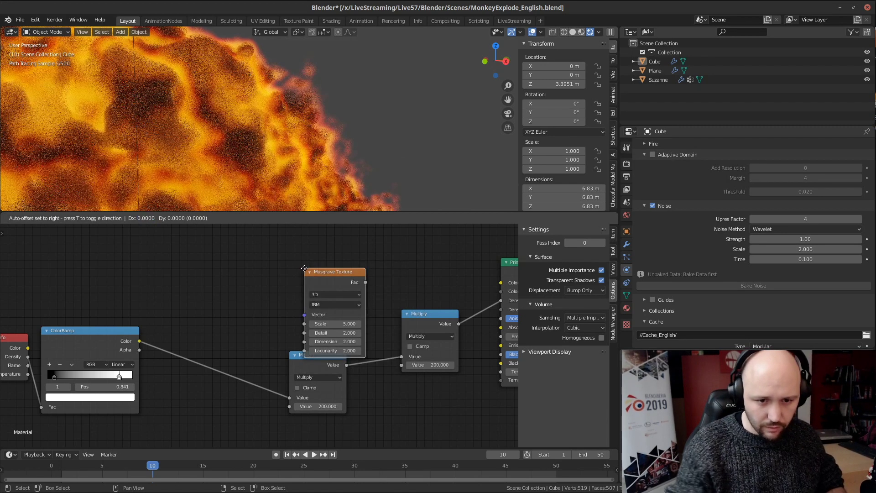
{"action": "left_click", "coordinate": [319, 256]}
{"action": "left_click_drag", "start_coordinate": [345, 256], "coordinate": [402, 365]}
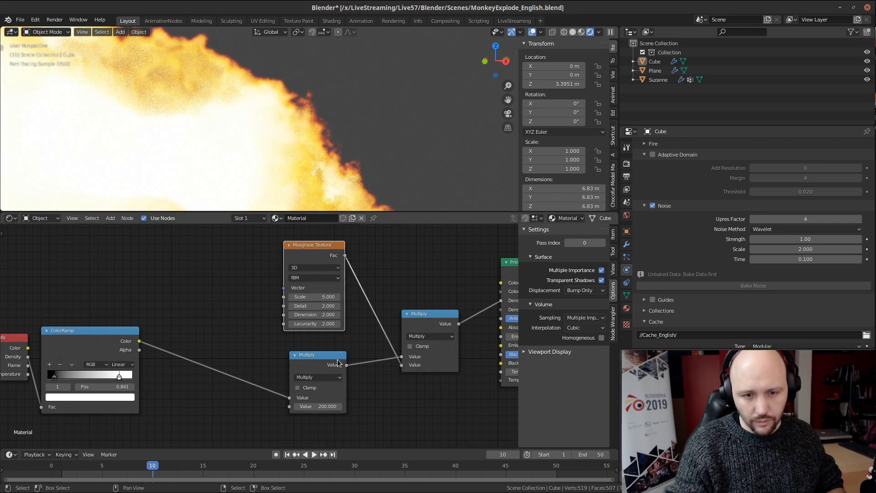
Step: Try Musgrave Texture scales of 300 and 500, and inspect the fire's edge up close
{"action": "scroll", "coordinate": [337, 360], "scroll_direction": "up", "scroll_amount": 4}
{"action": "left_click_drag", "start_coordinate": [328, 278], "coordinate": [474, 281]}
{"action": "left_click", "coordinate": [321, 279]}
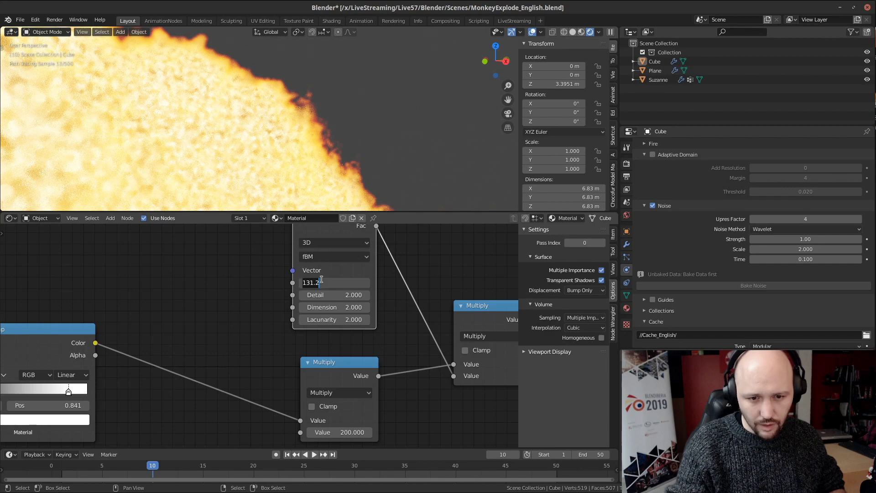
{"action": "type", "text": "300"}
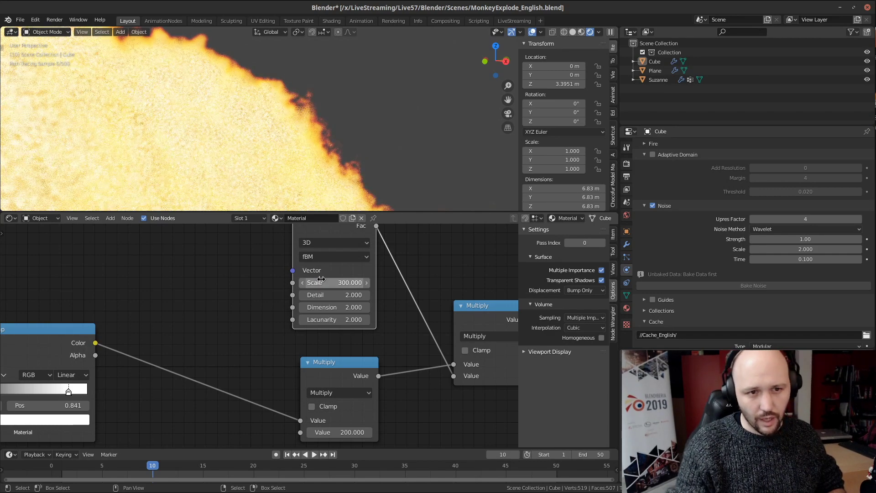
{"action": "type", "text": ".0"}
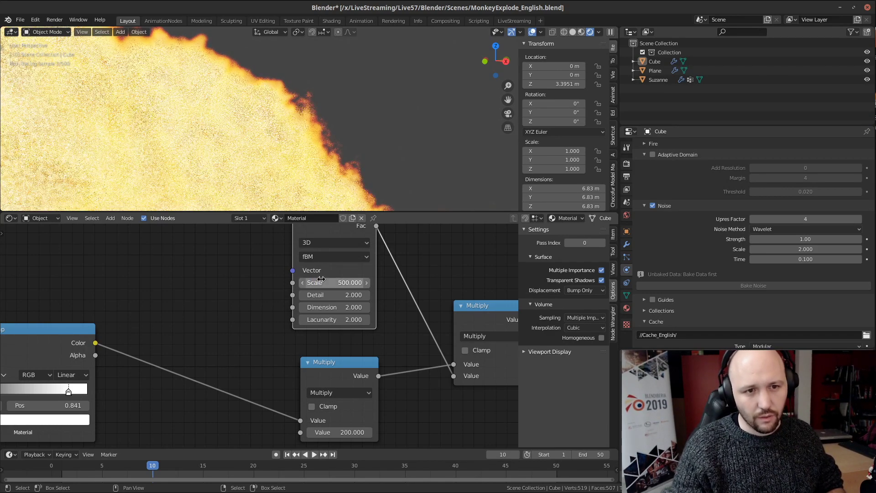
{"action": "key", "text": "Return"}
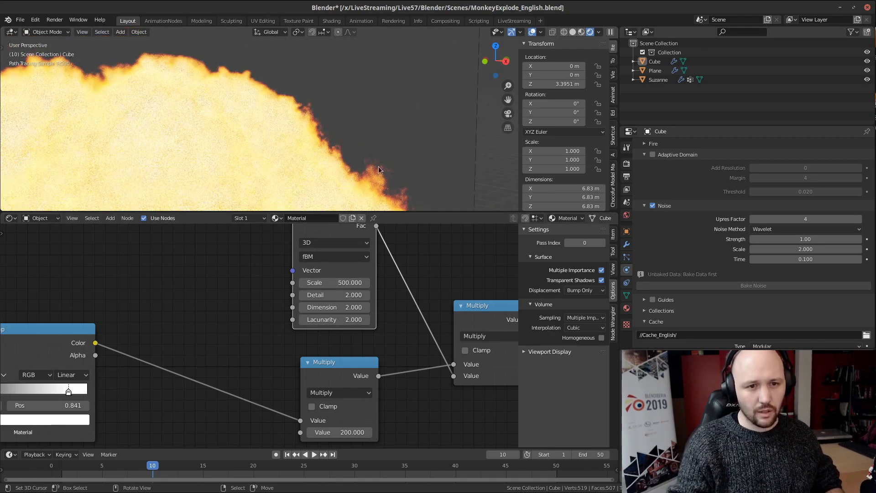
{"action": "scroll", "coordinate": [265, 137], "scroll_direction": "up", "scroll_amount": 4}
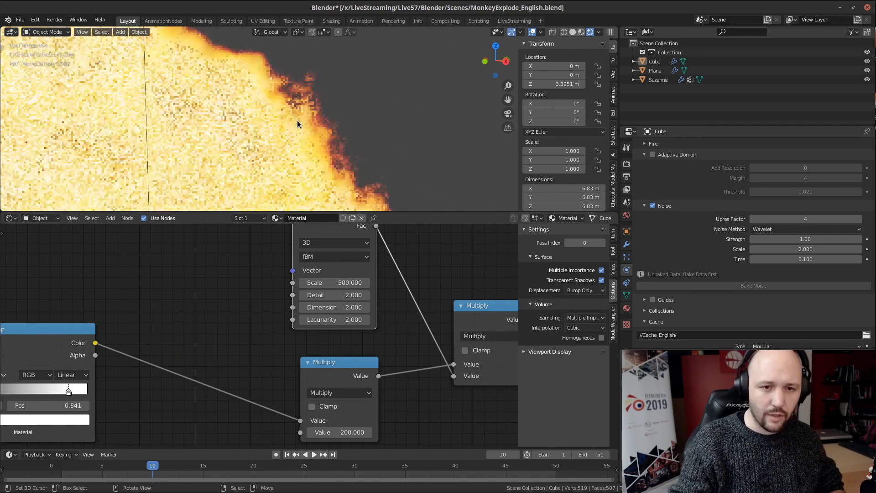
{"action": "scroll", "coordinate": [422, 325], "scroll_direction": "down", "scroll_amount": 1}
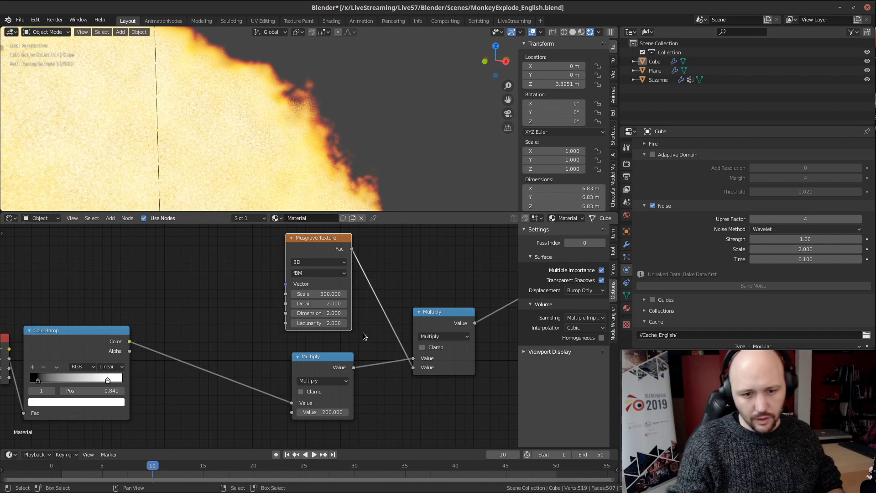
Step: Set the Musgrave Texture's scale to 800 and inspect the fire's surface
{"action": "left_click", "coordinate": [314, 293]}
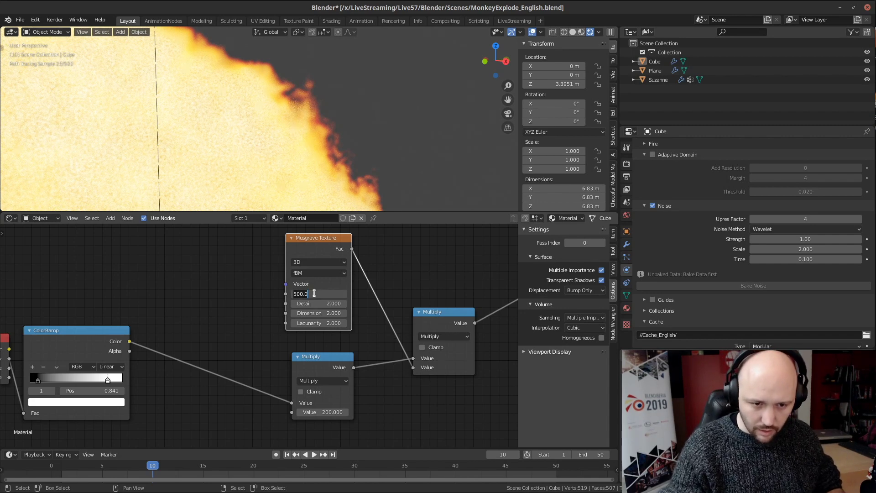
{"action": "type", "text": "800"}
{"action": "key", "text": "Return"}
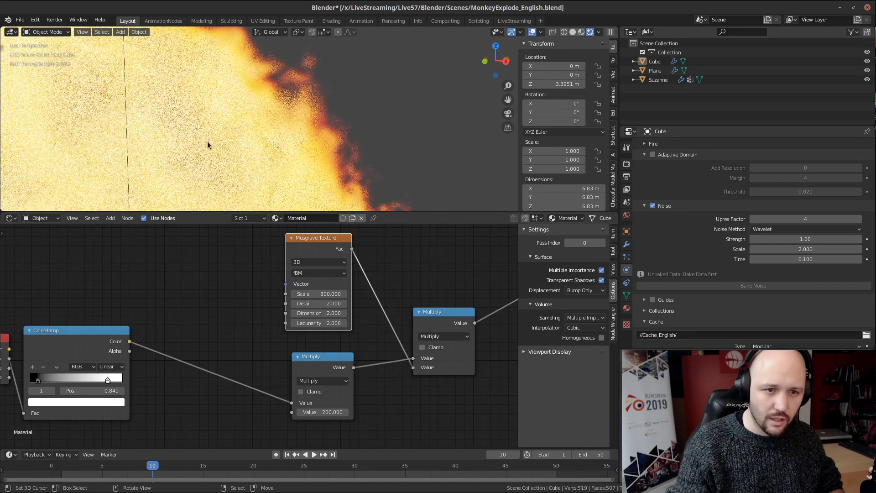
{"action": "scroll", "coordinate": [210, 133], "scroll_direction": "up", "scroll_amount": 2}
{"action": "scroll", "coordinate": [339, 323], "scroll_direction": "down", "scroll_amount": 4}
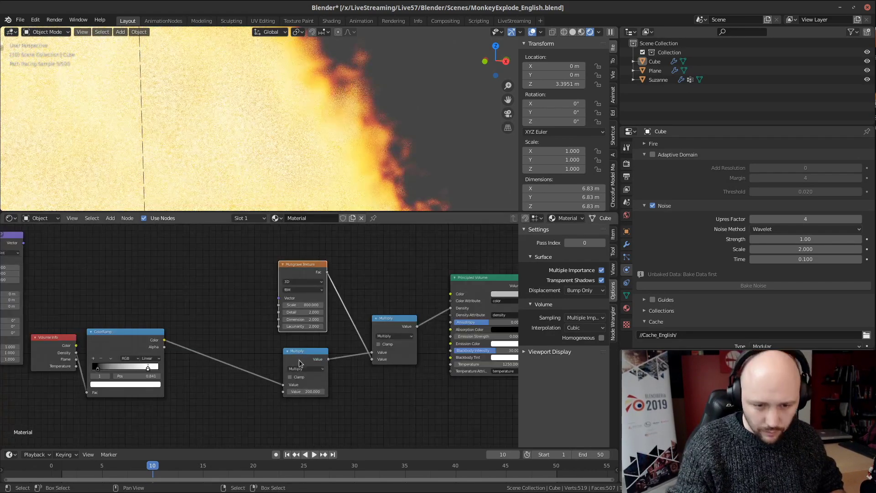
Step: Rewire the Musgrave-driven Multiply node between the ColorRamp and the other Multiply, feed that one into Density, and rearrange the nodes
{"action": "left_click_drag", "start_coordinate": [299, 362], "coordinate": [451, 309]}
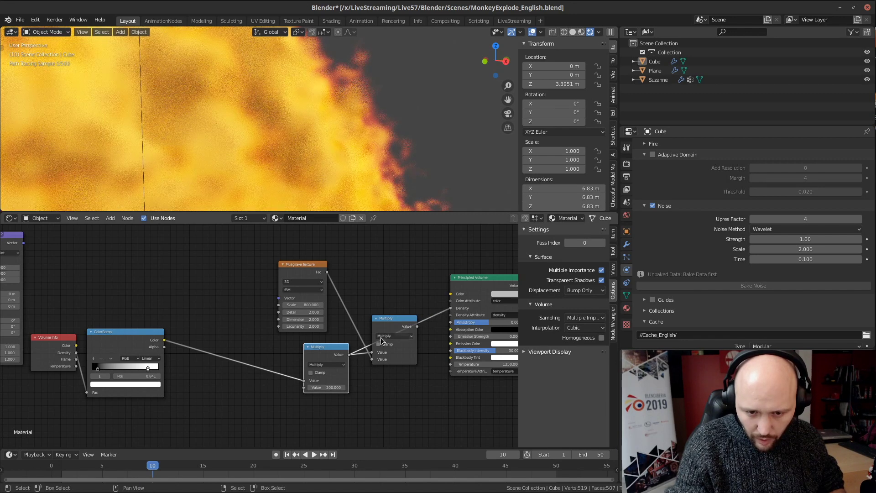
{"action": "left_click_drag", "start_coordinate": [382, 340], "coordinate": [224, 379]}
{"action": "left_click_drag", "start_coordinate": [303, 380], "coordinate": [222, 372]}
{"action": "left_click_drag", "start_coordinate": [269, 349], "coordinate": [303, 380]}
{"action": "left_click_drag", "start_coordinate": [303, 264], "coordinate": [194, 249]}
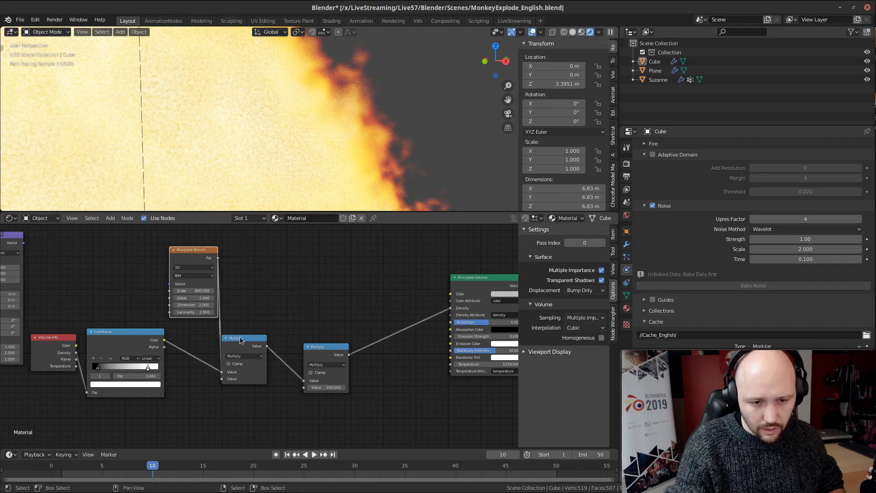
{"action": "left_click_drag", "start_coordinate": [266, 366], "coordinate": [282, 358]}
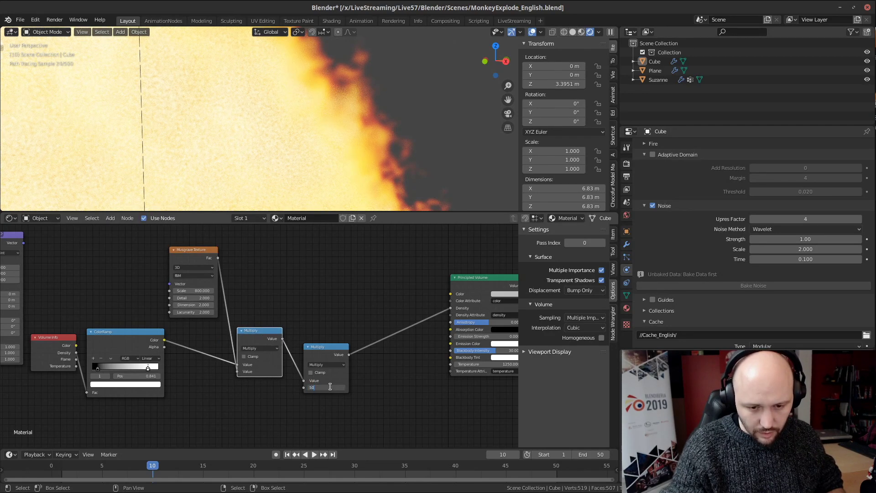
Step: Set the value of the Multiply node feeding the Principled Volume's Density to 1000
{"action": "key", "text": "Return"}
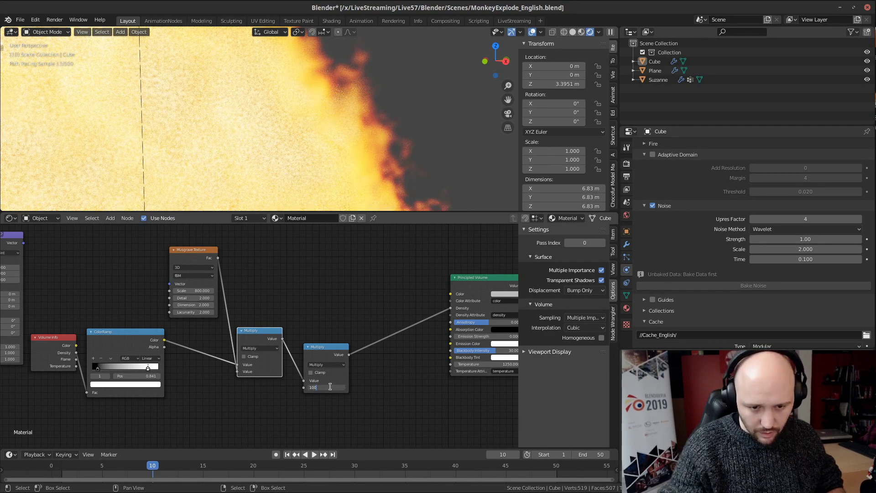
{"action": "type", "text": "0"}
{"action": "key", "text": "Return"}
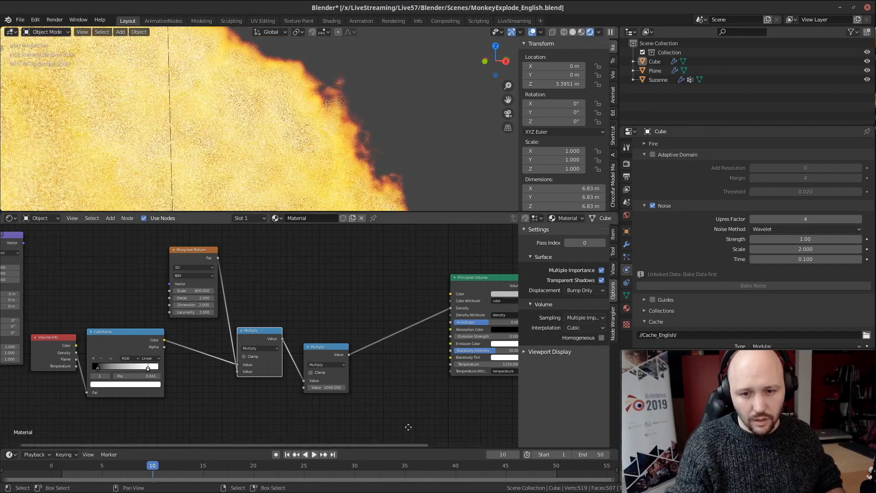
Step: Set the Principled Volume's Blackbody Intensity to 20 and inspect the whole explosion and its edge
{"action": "middle_click_drag", "start_coordinate": [409, 428], "coordinate": [269, 391]}
{"action": "scroll", "coordinate": [371, 345], "scroll_direction": "up", "scroll_amount": 4}
{"action": "left_click", "coordinate": [409, 304]}
{"action": "type", "text": "10"}
{"action": "key", "text": "Return"}
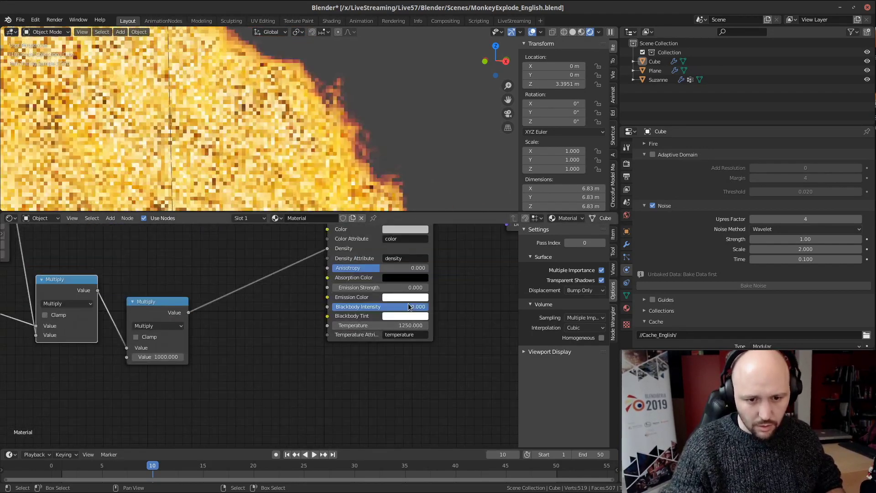
{"action": "scroll", "coordinate": [269, 108], "scroll_direction": "down", "scroll_amount": 4}
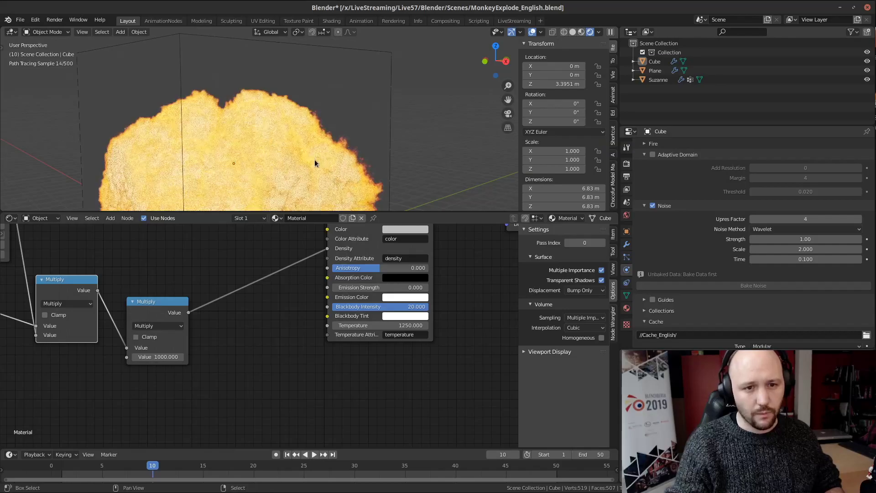
{"action": "scroll", "coordinate": [315, 163], "scroll_direction": "up", "scroll_amount": 6}
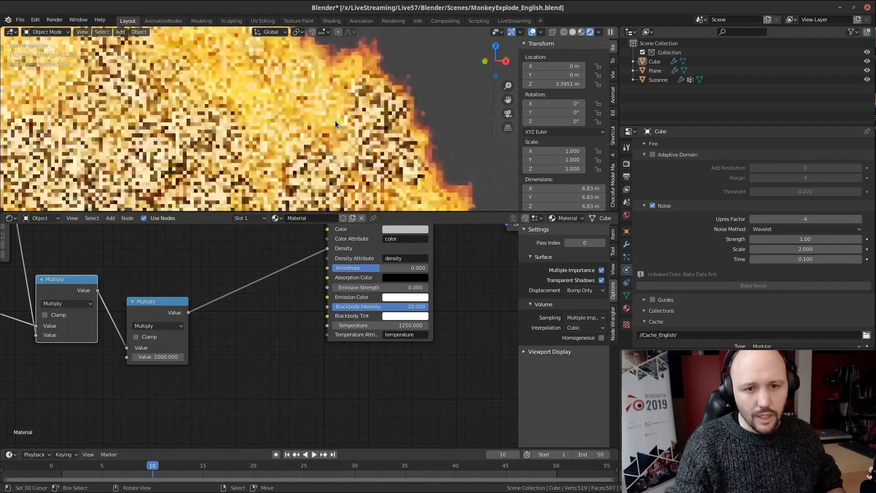
{"action": "scroll", "coordinate": [335, 121], "scroll_direction": "up", "scroll_amount": 1}
{"action": "middle_click_drag", "start_coordinate": [289, 117], "coordinate": [245, 116], "text": "shift"}
{"action": "scroll", "coordinate": [256, 109], "scroll_direction": "up", "scroll_amount": 3}
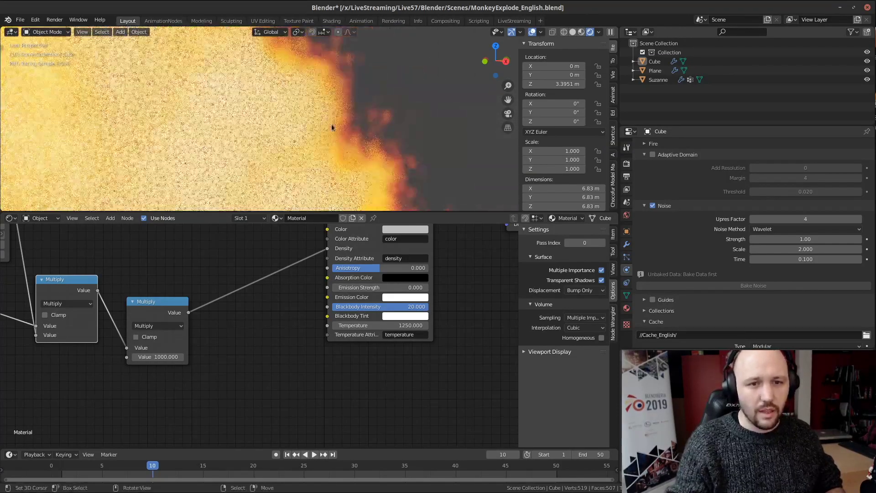
{"action": "middle_click_drag", "start_coordinate": [182, 280], "coordinate": [381, 383]}
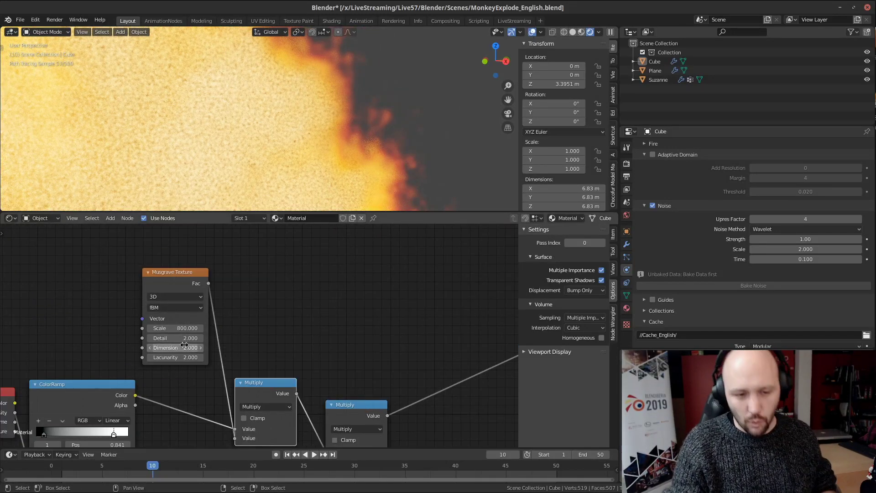
Step: Set the Musgrave Texture's Detail to 10 and its Scale to 1500
{"action": "left_click", "coordinate": [172, 338]}
{"action": "key", "text": "Return"}
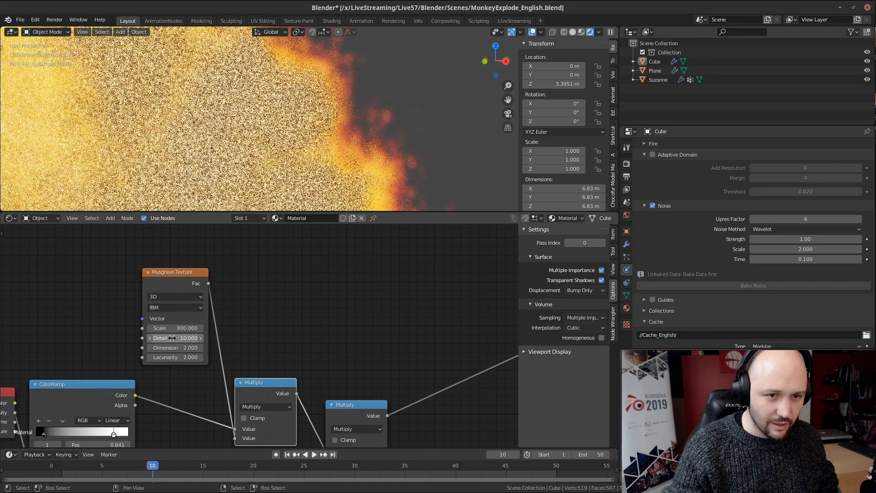
{"action": "double_click", "coordinate": [181, 327]}
{"action": "key", "text": "BackSpace"}
{"action": "key", "text": "BackSpace"}
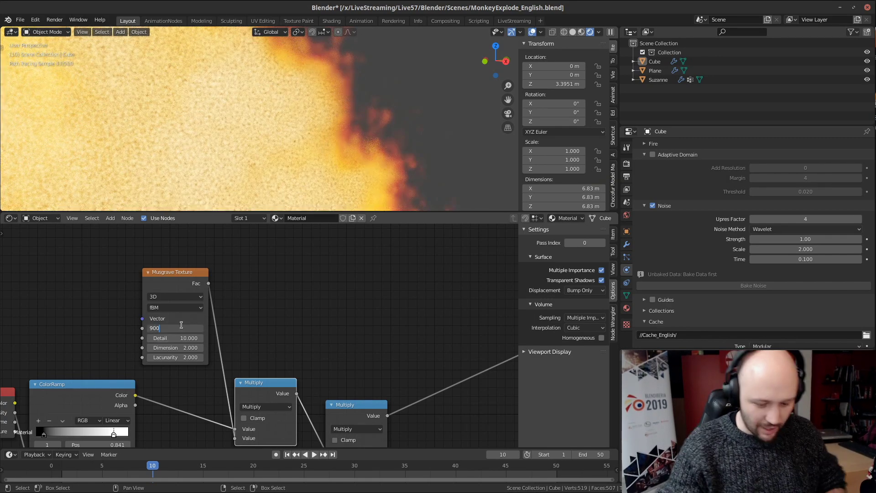
{"action": "type", "text": "1500"}
{"action": "key", "text": "Return"}
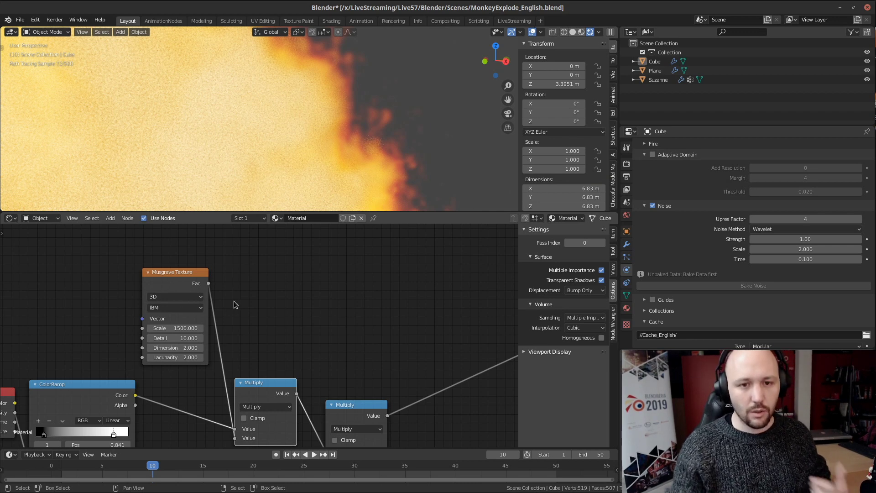
Step: Set the Musgrave Texture's Scale to 200 and move the node away from the Multiply node to make room
{"action": "left_click", "coordinate": [193, 328]}
{"action": "left_click", "coordinate": [193, 330]}
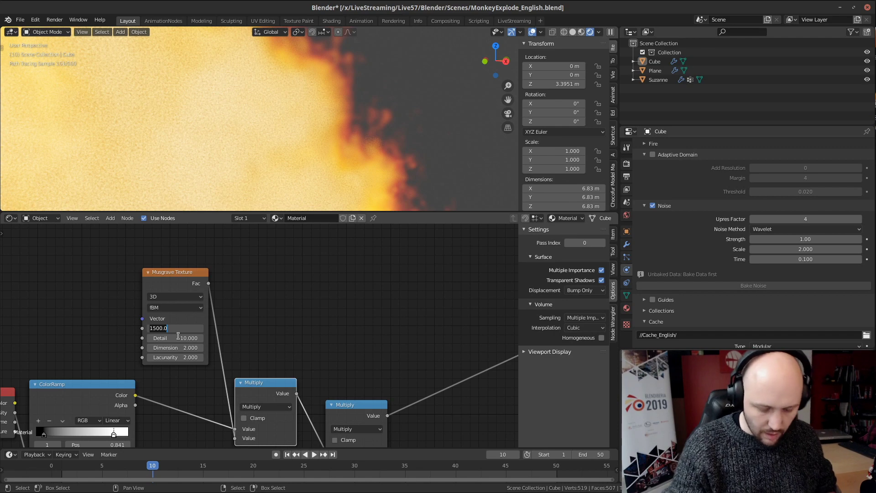
{"action": "key", "text": "Return"}
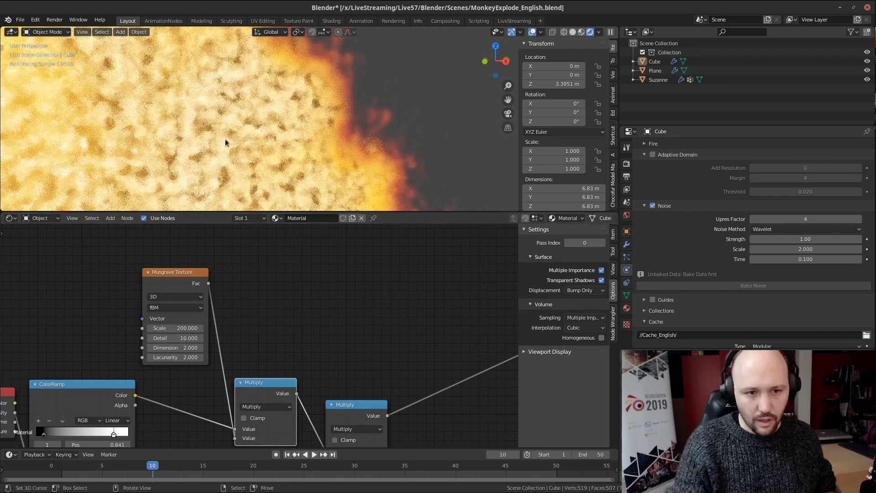
{"action": "left_click_drag", "start_coordinate": [174, 272], "coordinate": [104, 263]}
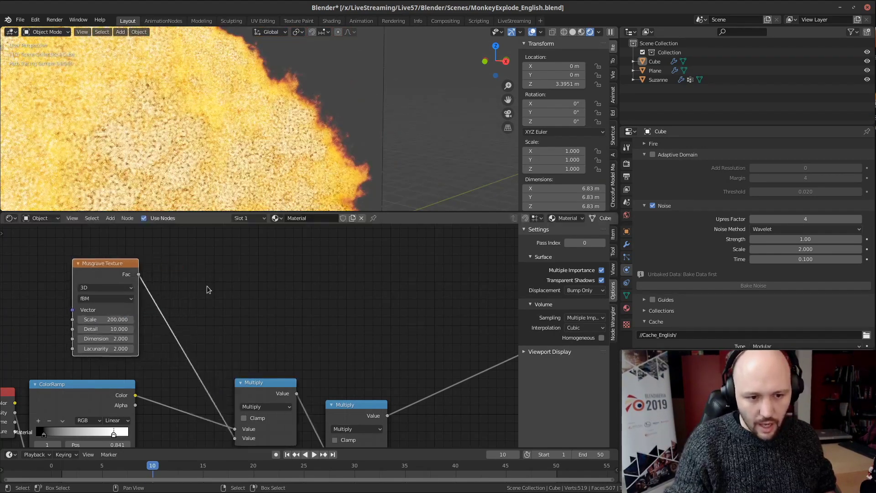
Step: Insert a ColorRamp node on the link between the Musgrave Texture and the first Multiply node
{"action": "key", "text": "shift+a"}
{"action": "left_click", "coordinate": [207, 287]}
{"action": "type", "text": "map"}
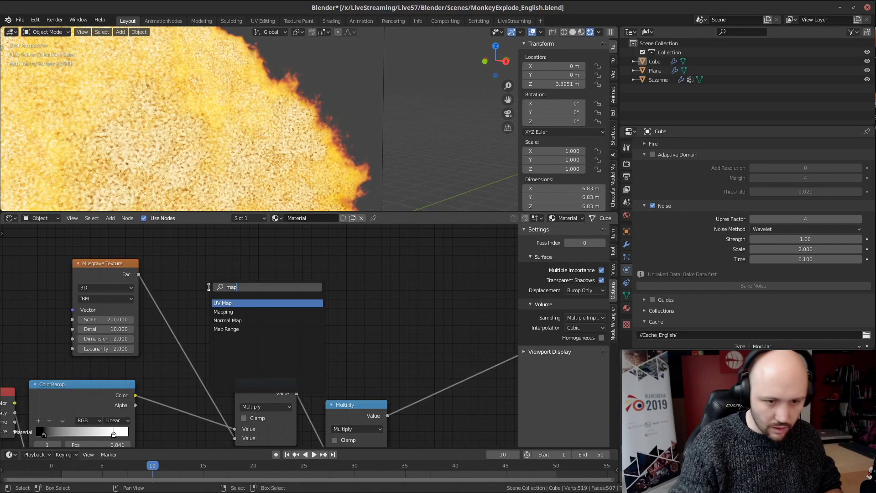
{"action": "key", "text": "Down"}
{"action": "key", "text": "Down"}
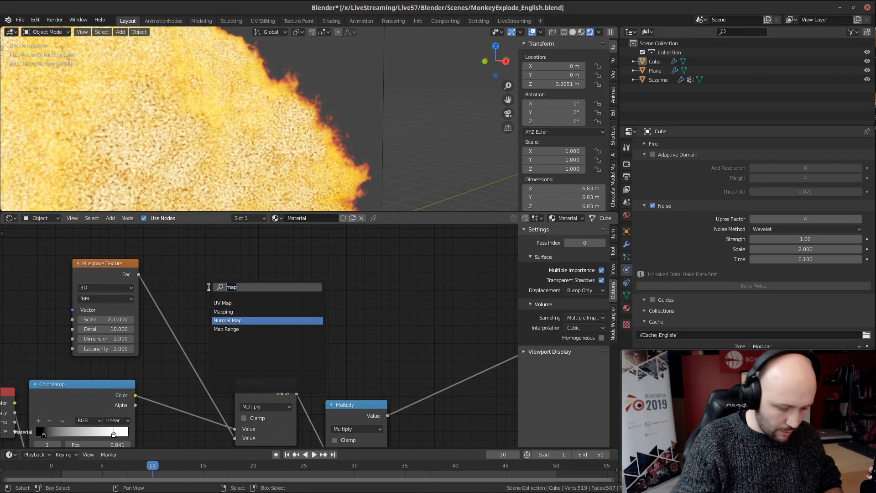
{"action": "type", "text": "ramp"}
{"action": "key", "text": "Return"}
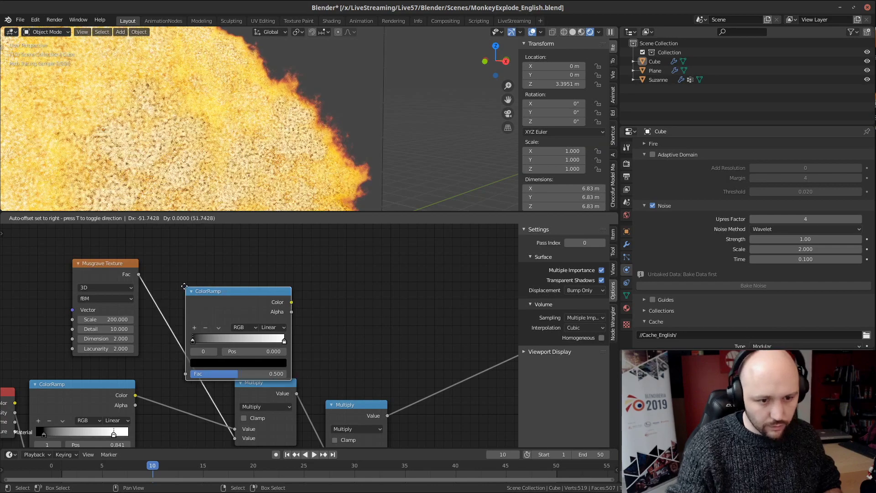
{"action": "left_click", "coordinate": [173, 282]}
Step: Tighten the Musgrave ColorRamp by moving its white stop to 0.627 and its black stop to 0.405
{"action": "left_click_drag", "start_coordinate": [182, 337], "coordinate": [208, 338]}
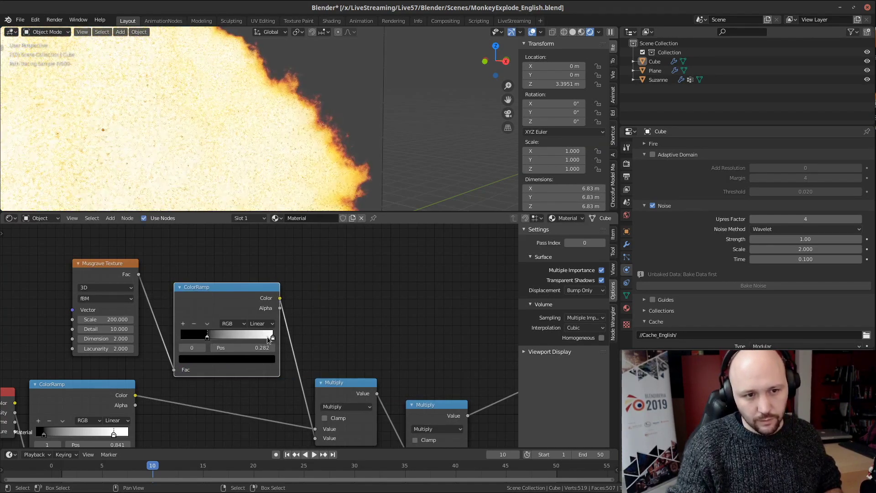
{"action": "left_click_drag", "start_coordinate": [267, 336], "coordinate": [239, 337]}
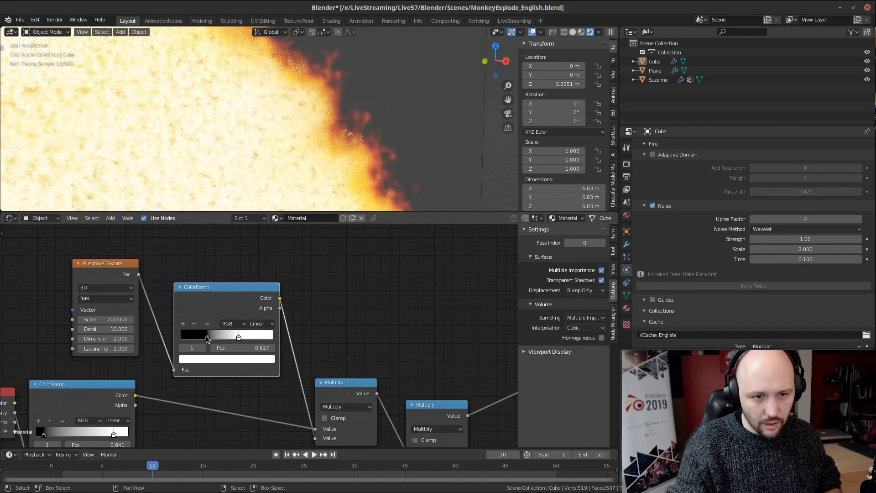
{"action": "left_click_drag", "start_coordinate": [208, 338], "coordinate": [218, 338]}
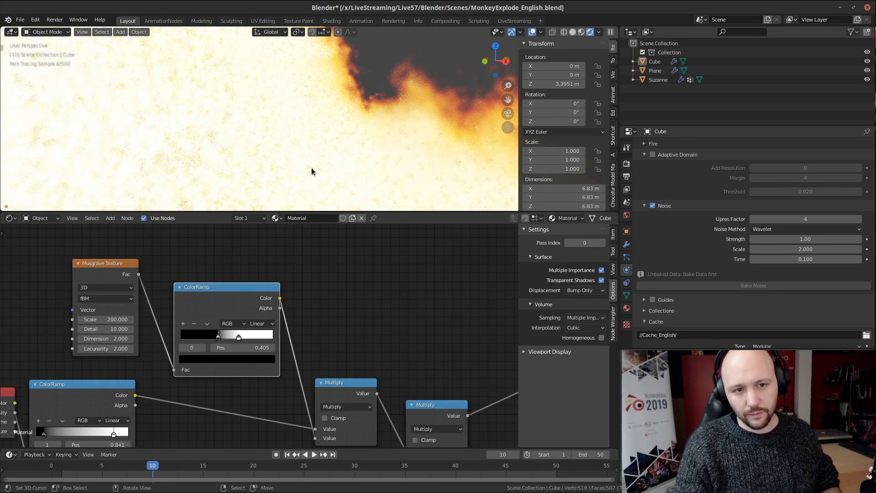
{"action": "scroll", "coordinate": [334, 145], "scroll_direction": "down", "scroll_amount": 4}
{"action": "scroll", "coordinate": [336, 129], "scroll_direction": "down", "scroll_amount": 3}
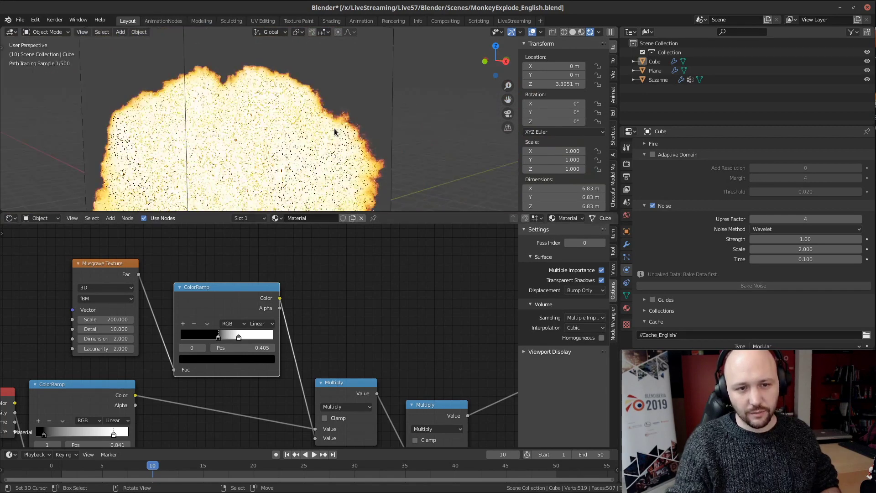
{"action": "scroll", "coordinate": [441, 311], "scroll_direction": "down", "scroll_amount": 1}
Step: Set the Principled Volume's Blackbody Intensity to 5
{"action": "middle_click_drag", "start_coordinate": [441, 312], "coordinate": [269, 236]}
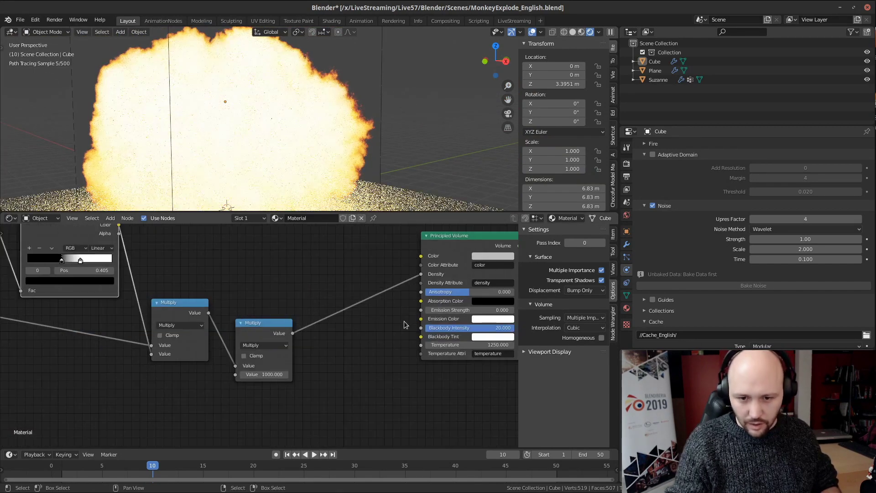
{"action": "left_click", "coordinate": [502, 328]}
{"action": "type", "text": "5"}
{"action": "key", "text": "Return"}
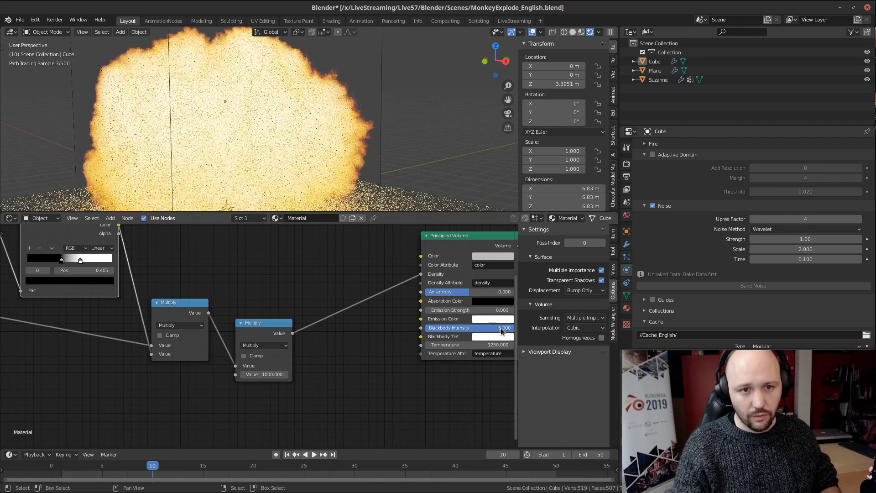
Step: Set the value of the Multiply node feeding Density to 10000 and inspect the fire's surface and edge
{"action": "middle_click_drag", "start_coordinate": [345, 335], "coordinate": [327, 337]}
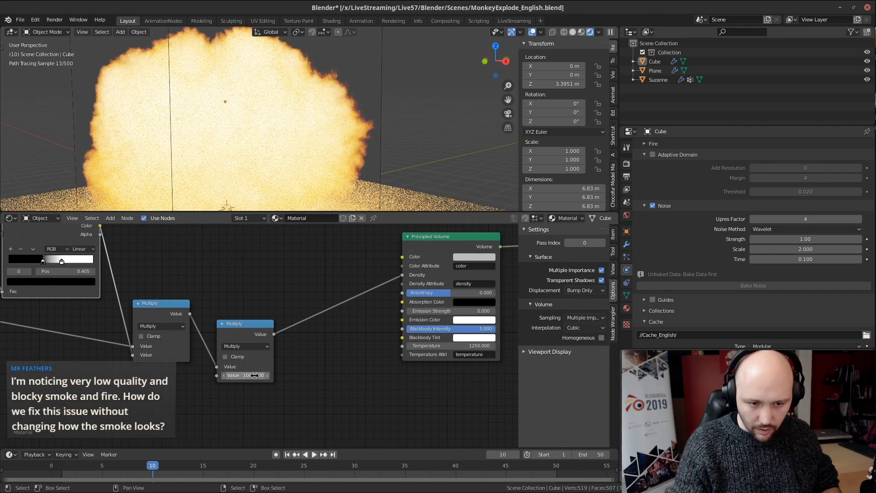
{"action": "mouse_move", "coordinate": [202, 392]}
{"action": "middle_mouse_down"}
{"action": "mouse_move", "coordinate": [402, 421]}
{"action": "mouse_move", "coordinate": [219, 394]}
{"action": "middle_mouse_up"}
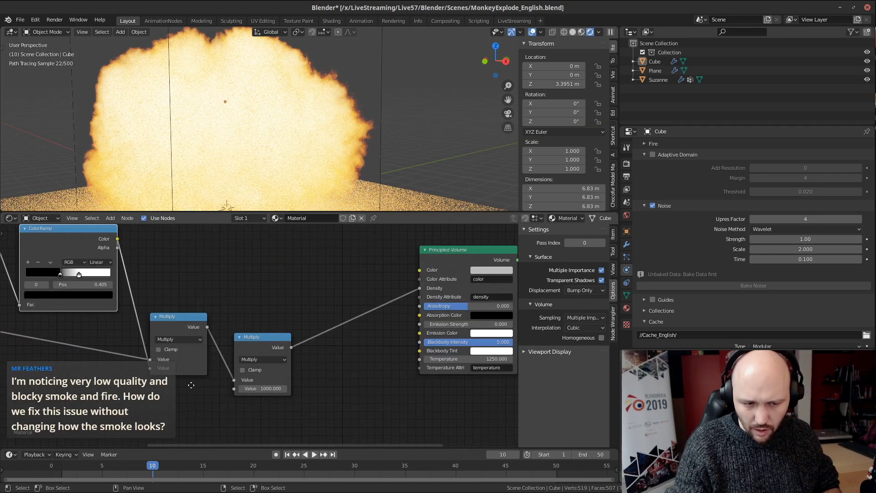
{"action": "left_click", "coordinate": [254, 389]}
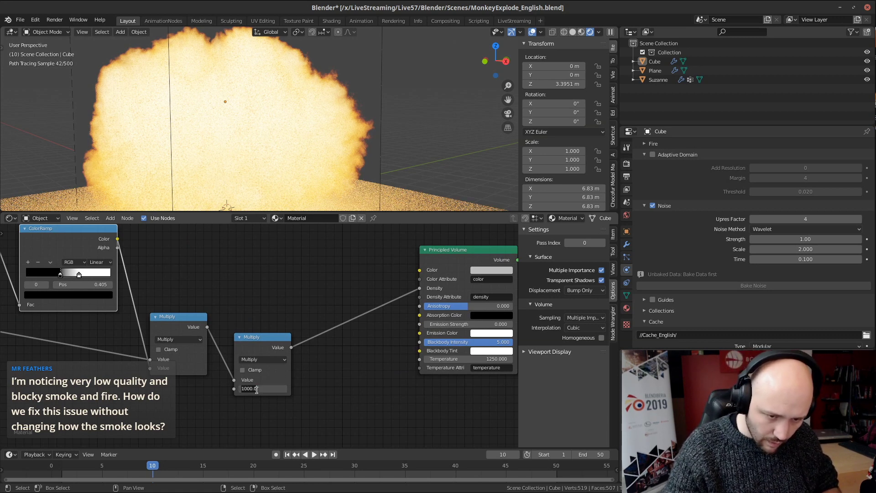
{"action": "type", "text": "0"}
{"action": "key", "text": "Return"}
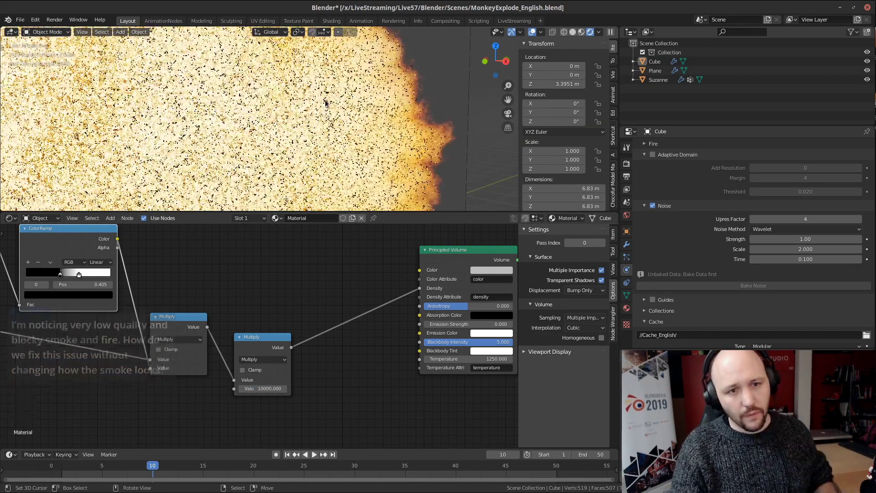
{"action": "middle_click_drag", "start_coordinate": [156, 266], "coordinate": [321, 305]}
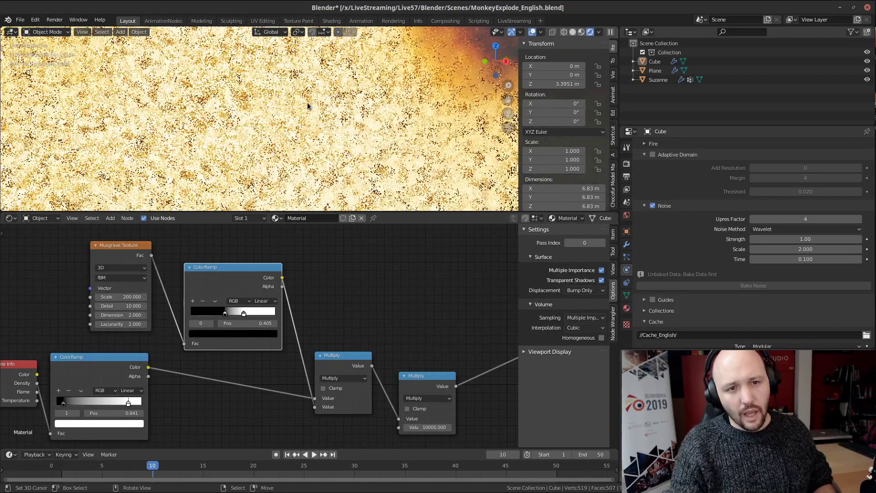
{"action": "middle_click_drag", "start_coordinate": [397, 328], "coordinate": [340, 303]}
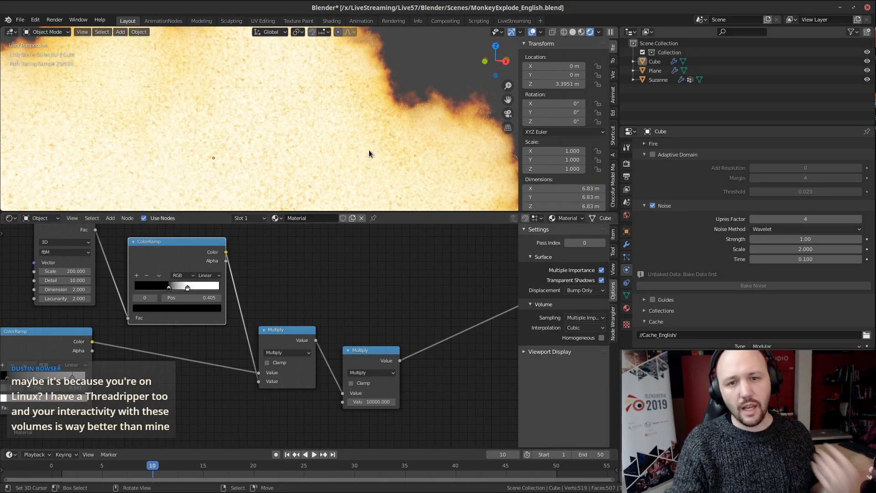
{"action": "scroll", "coordinate": [369, 151], "scroll_direction": "down", "scroll_amount": 3}
{"action": "scroll", "coordinate": [369, 150], "scroll_direction": "up", "scroll_amount": 2}
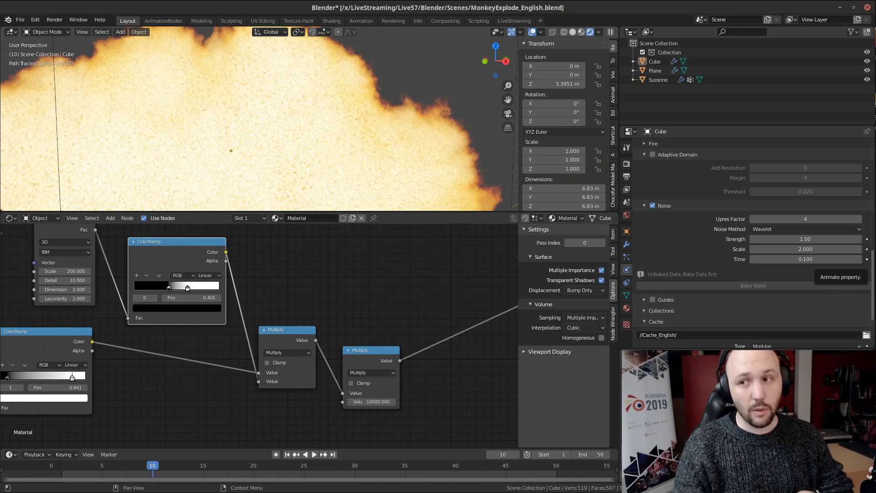
Step: Check the CPU load in the system monitor and return to Blender
{"action": "left_click_drag", "start_coordinate": [874, 103], "coordinate": [445, 64]}
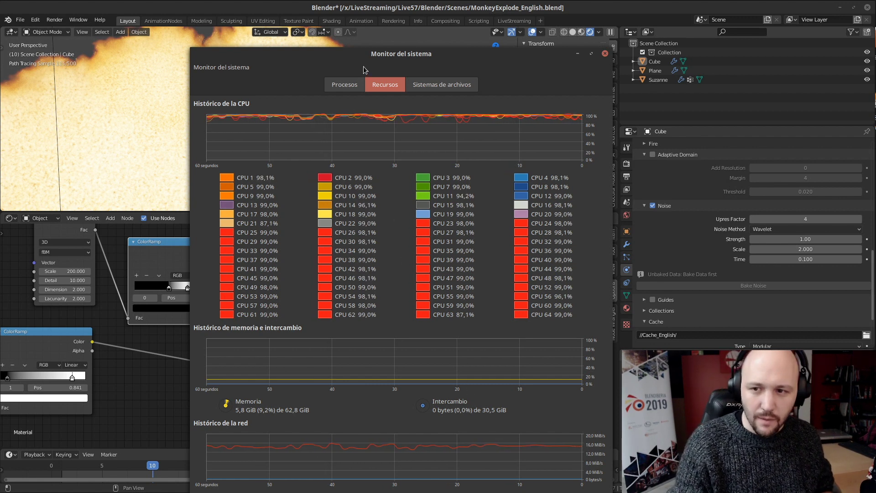
{"action": "key", "text": "alt+Tab"}
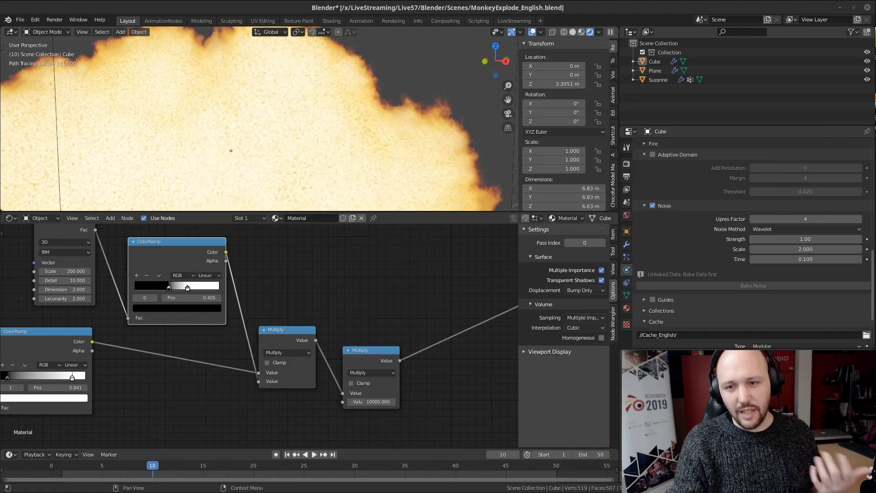
Step: Tighten the ColorRamp fed by Volume Info, moving its black stop to 0.241 and its white stop inward
{"action": "scroll", "coordinate": [274, 143], "scroll_direction": "down", "scroll_amount": 4}
{"action": "middle_click_drag", "start_coordinate": [275, 143], "coordinate": [228, 142]}
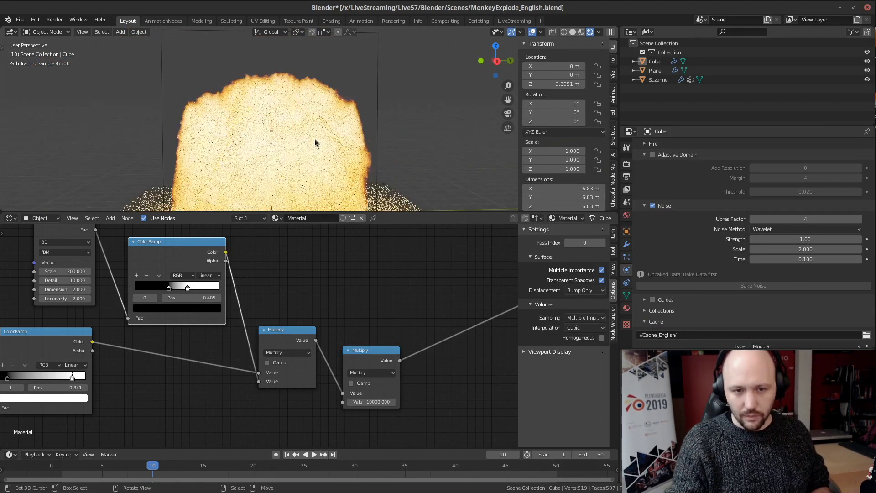
{"action": "scroll", "coordinate": [315, 141], "scroll_direction": "down", "scroll_amount": 4}
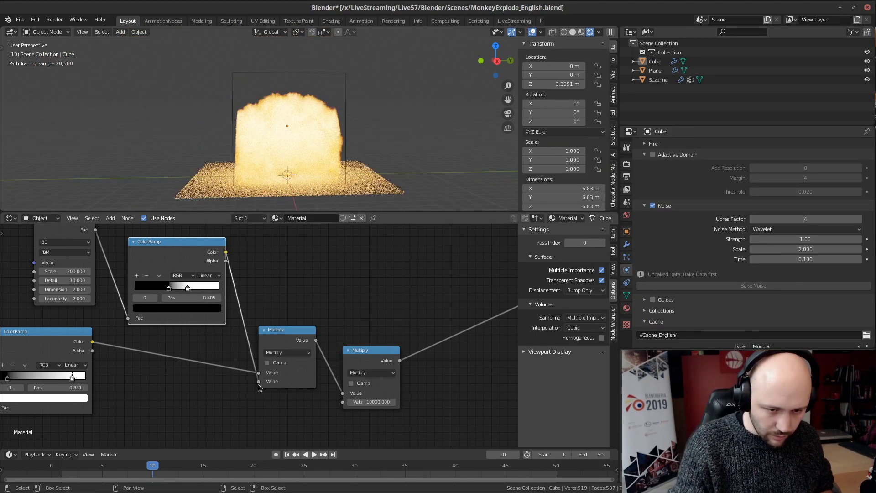
{"action": "scroll", "coordinate": [255, 381], "scroll_direction": "left", "scroll_amount": 5, "text": "ctrl"}
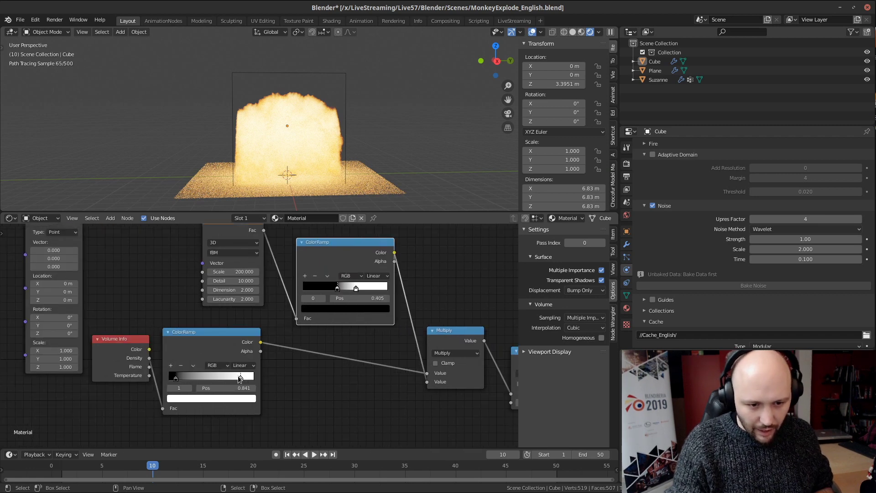
{"action": "left_click_drag", "start_coordinate": [241, 378], "coordinate": [190, 379]}
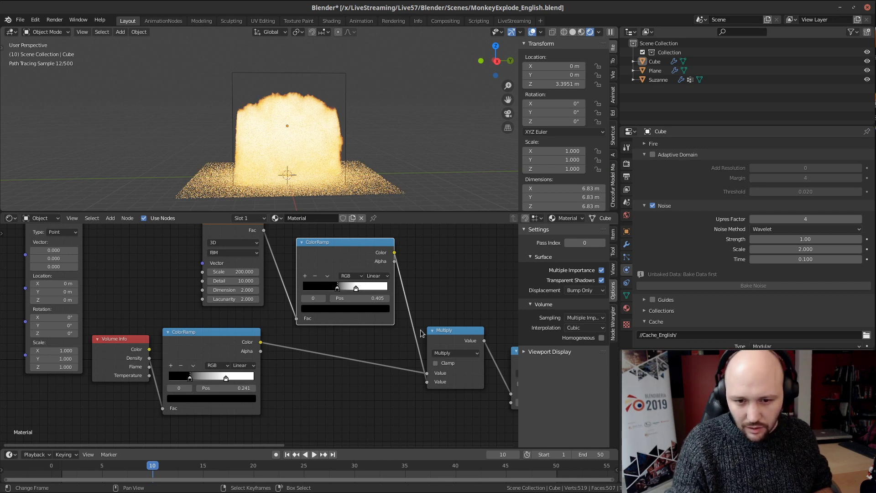
Step: Play the animation forward to frame 16 and delete the unconnected Mapping node
{"action": "key", "text": "space"}
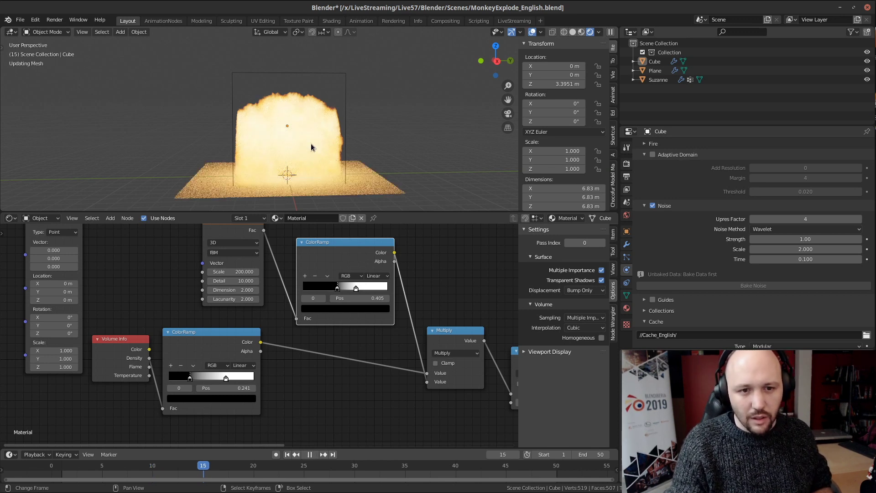
{"action": "key", "text": "space"}
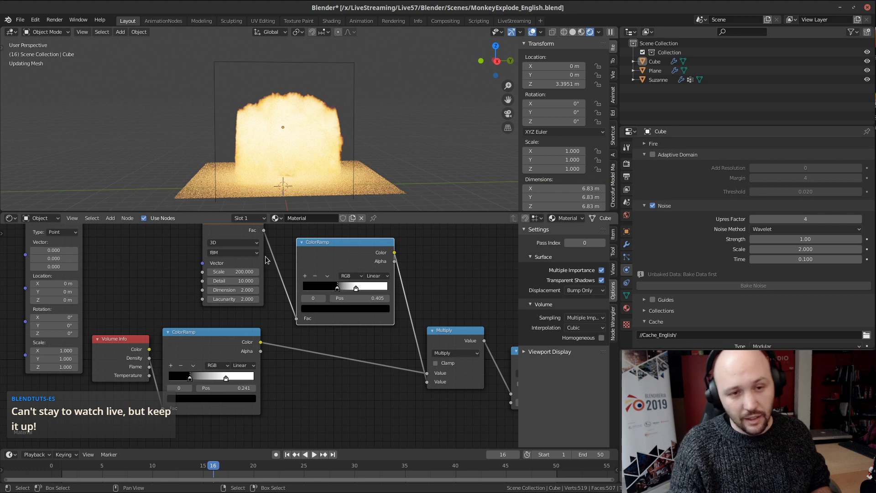
{"action": "middle_click_drag", "start_coordinate": [124, 286], "coordinate": [185, 302]}
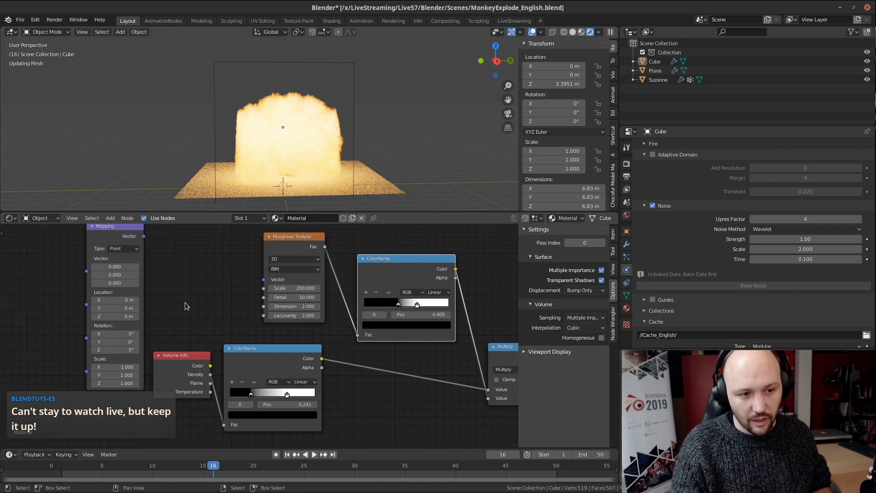
{"action": "left_click", "coordinate": [101, 233]}
{"action": "key", "text": "x"}
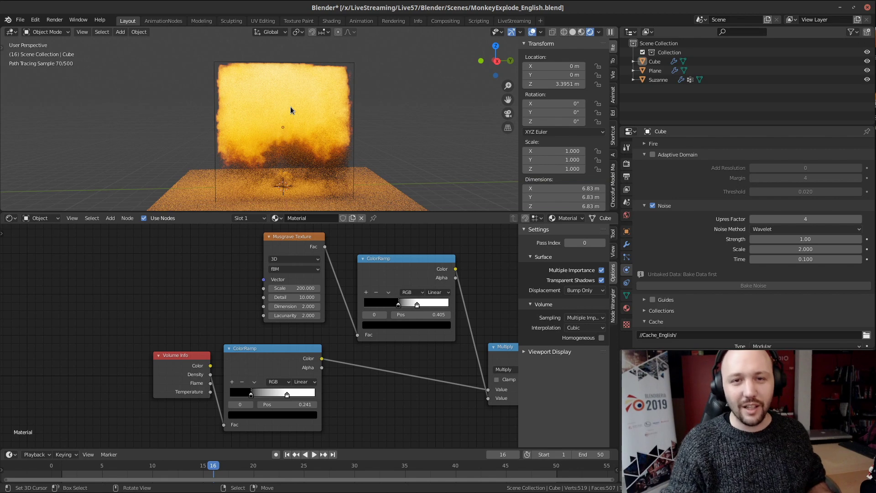
Step: Inspect the rendered explosion at frame 16 from several angles, including its underside and the ground plane
{"action": "middle_click_drag", "start_coordinate": [267, 112], "coordinate": [319, 115]}
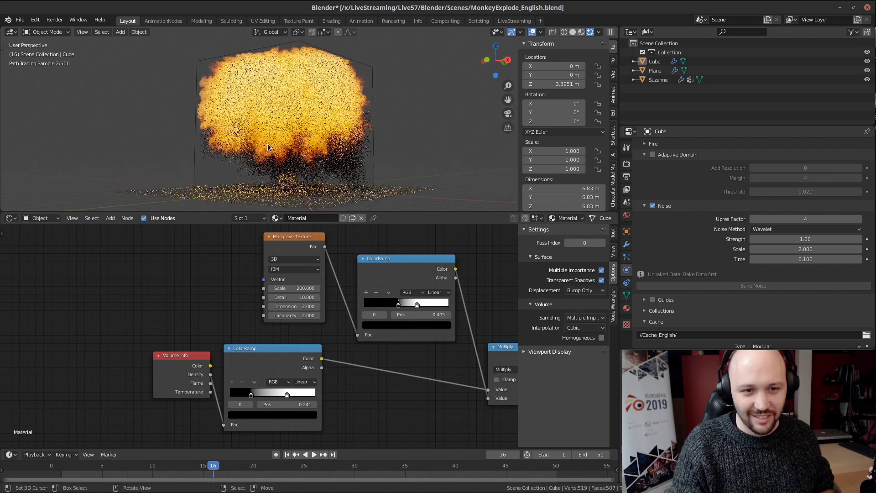
{"action": "scroll", "coordinate": [241, 167], "scroll_direction": "up", "scroll_amount": 2}
{"action": "middle_click_drag", "start_coordinate": [241, 170], "coordinate": [280, 145]}
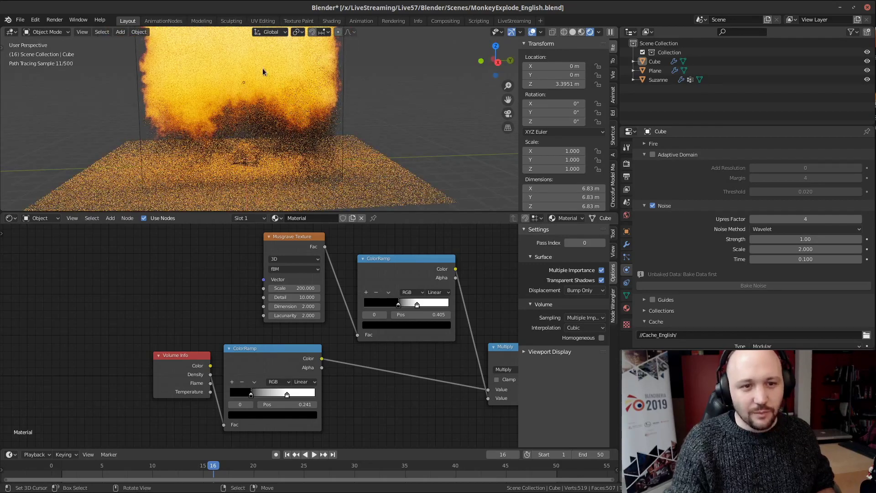
{"action": "mouse_move", "coordinate": [265, 75]}
{"action": "middle_mouse_down", "text": "shift"}
{"action": "mouse_move", "coordinate": [296, 138]}
{"action": "mouse_move", "coordinate": [277, 148]}
{"action": "mouse_move", "coordinate": [283, 152]}
{"action": "middle_mouse_up", "text": "shift"}
{"action": "scroll", "coordinate": [295, 139], "scroll_direction": "down", "scroll_amount": 3}
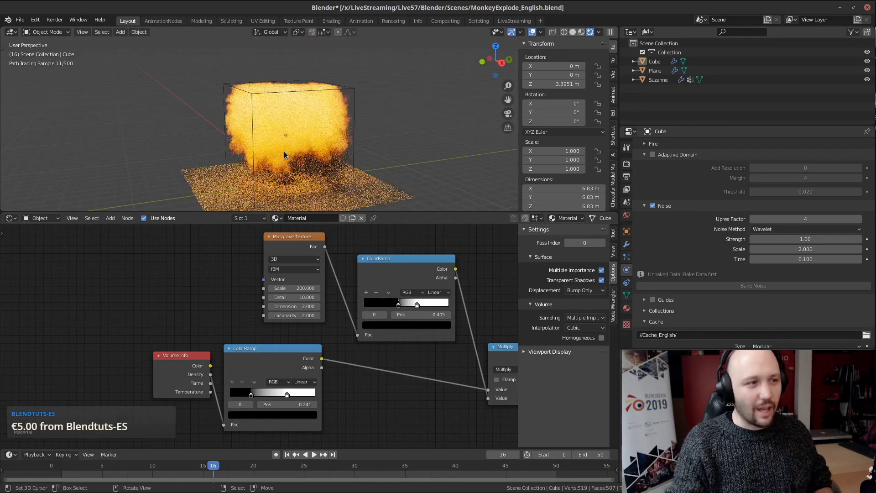
Step: Connect the Color output of the Volume Info ColorRamp directly to the first value of the Multiply node with factor 10000
{"action": "scroll", "coordinate": [284, 151], "scroll_direction": "up", "scroll_amount": 5}
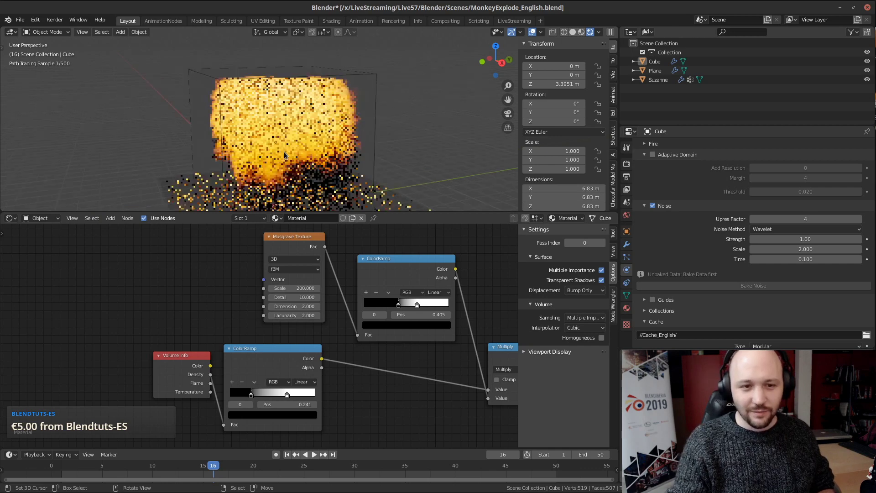
{"action": "middle_click_drag", "start_coordinate": [283, 152], "coordinate": [252, 126]}
{"action": "scroll", "coordinate": [347, 157], "scroll_direction": "down", "scroll_amount": 4}
{"action": "scroll", "coordinate": [315, 160], "scroll_direction": "up", "scroll_amount": 3}
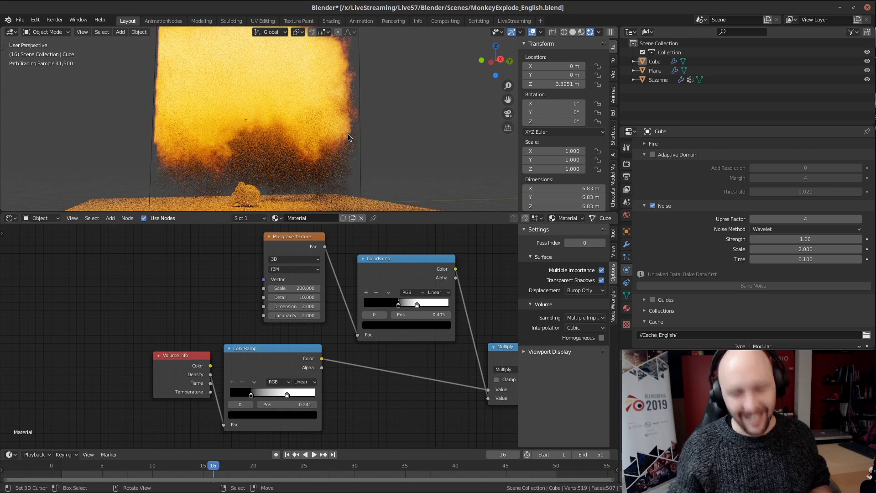
{"action": "middle_click_drag", "start_coordinate": [275, 76], "coordinate": [285, 87]}
{"action": "middle_click_drag", "start_coordinate": [440, 295], "coordinate": [242, 247]}
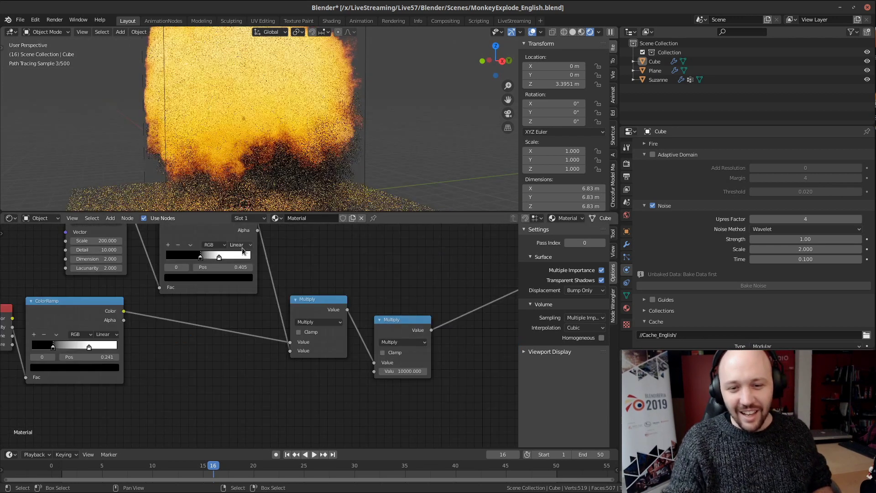
{"action": "left_click_drag", "start_coordinate": [124, 311], "coordinate": [175, 345]}
{"action": "left_click_drag", "start_coordinate": [124, 311], "coordinate": [376, 367]}
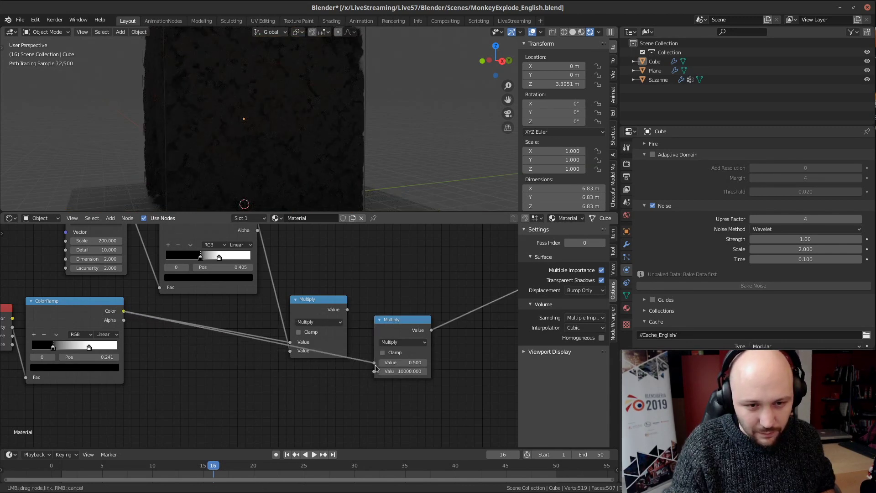
{"action": "scroll", "coordinate": [237, 103], "scroll_direction": "down", "scroll_amount": 2}
{"action": "middle_click_drag", "start_coordinate": [237, 103], "coordinate": [277, 130]}
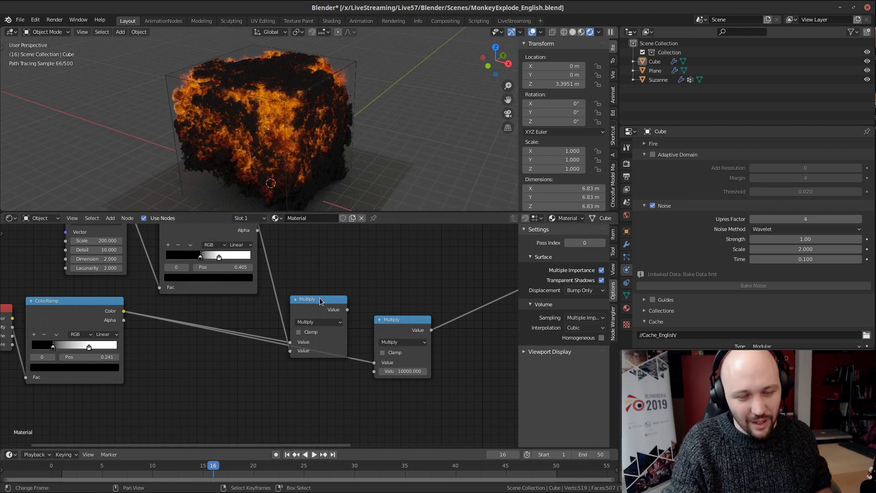
Step: Play the animation backward to frame 14 and route the 10000 Multiply node through the other Multiply node into the Principled Volume's Density
{"action": "key", "text": "ctrl+shift+space"}
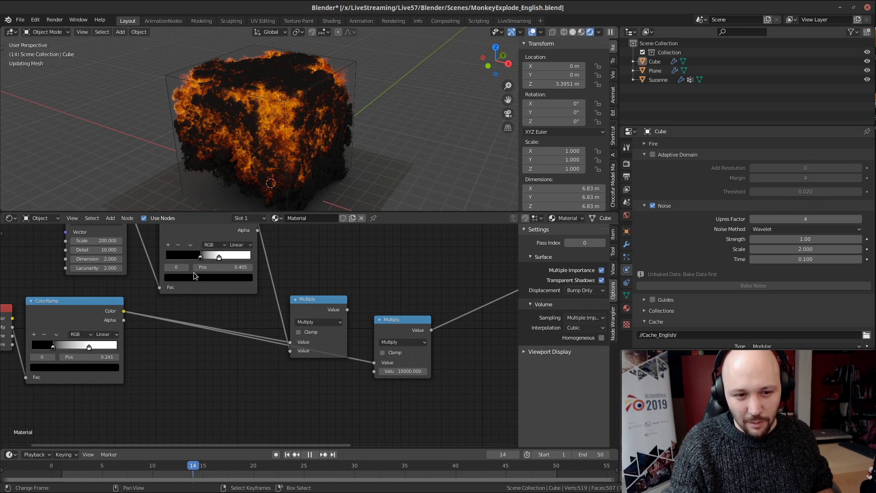
{"action": "key", "text": "ctrl+z"}
{"action": "key", "text": "ctrl+z"}
{"action": "left_click_drag", "start_coordinate": [405, 266], "coordinate": [453, 253]}
{"action": "left_click_drag", "start_coordinate": [439, 287], "coordinate": [408, 288]}
{"action": "left_click_drag", "start_coordinate": [429, 329], "coordinate": [441, 288]}
{"action": "middle_click_drag", "start_coordinate": [440, 354], "coordinate": [247, 378]}
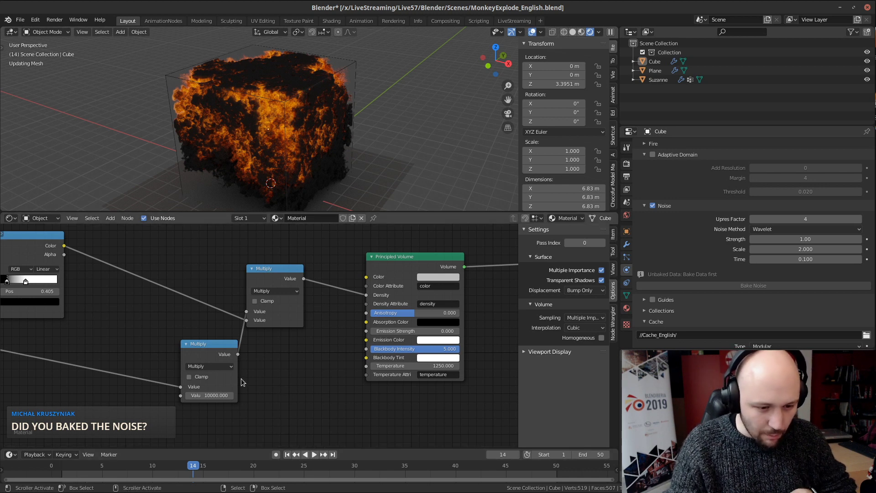
{"action": "scroll", "coordinate": [309, 365], "scroll_direction": "down", "scroll_amount": 1}
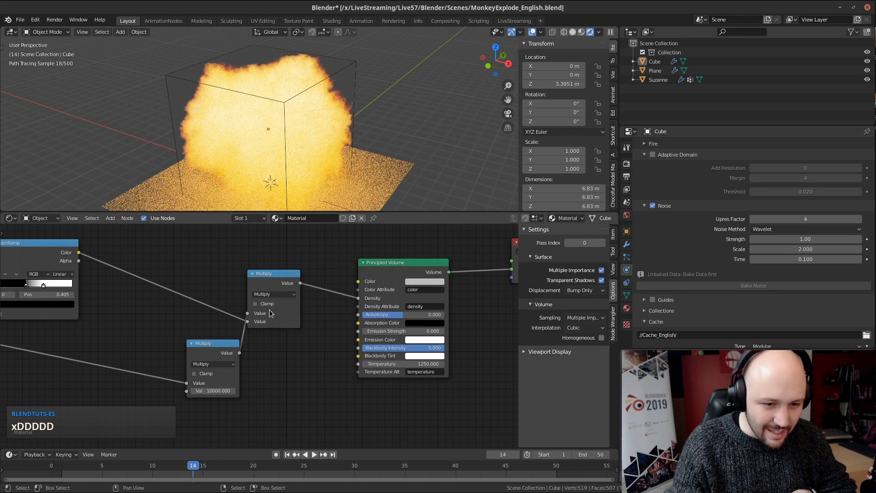
Step: Try the Clamp option on each of the two Multiply nodes and switch it off again
{"action": "left_click", "coordinate": [256, 305]}
{"action": "left_click", "coordinate": [255, 310]}
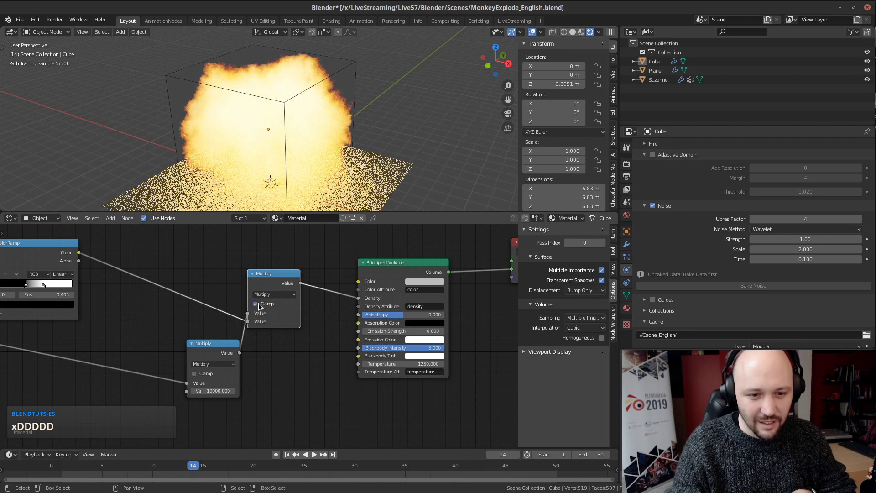
{"action": "left_click", "coordinate": [255, 306]}
{"action": "left_click", "coordinate": [194, 374]}
{"action": "left_click", "coordinate": [193, 374]}
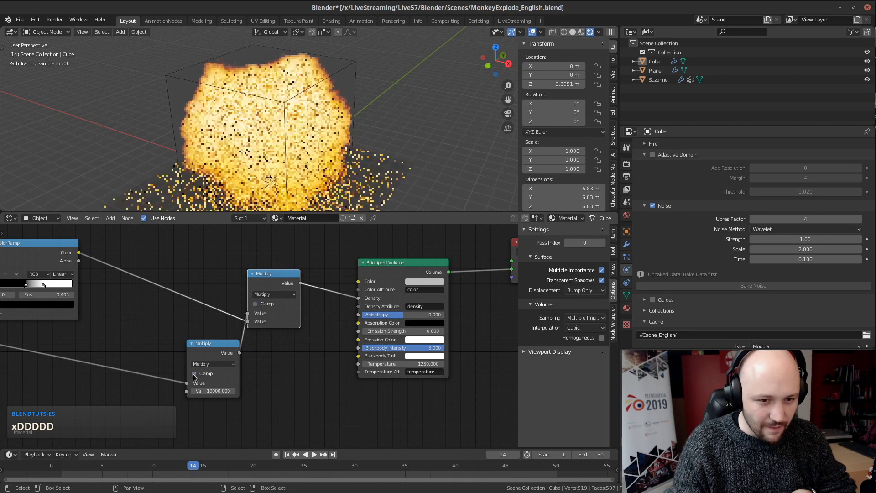
Step: Try the Add operation on the Math node feeding the Principled Volume's Density and check the fire detail up close
{"action": "left_click", "coordinate": [274, 294]}
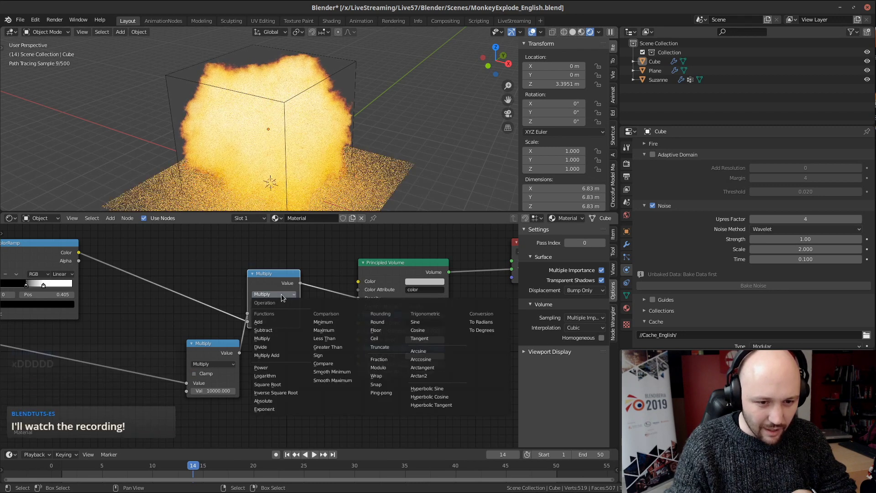
{"action": "left_click", "coordinate": [279, 328]}
{"action": "scroll", "coordinate": [273, 114], "scroll_direction": "up", "scroll_amount": 8}
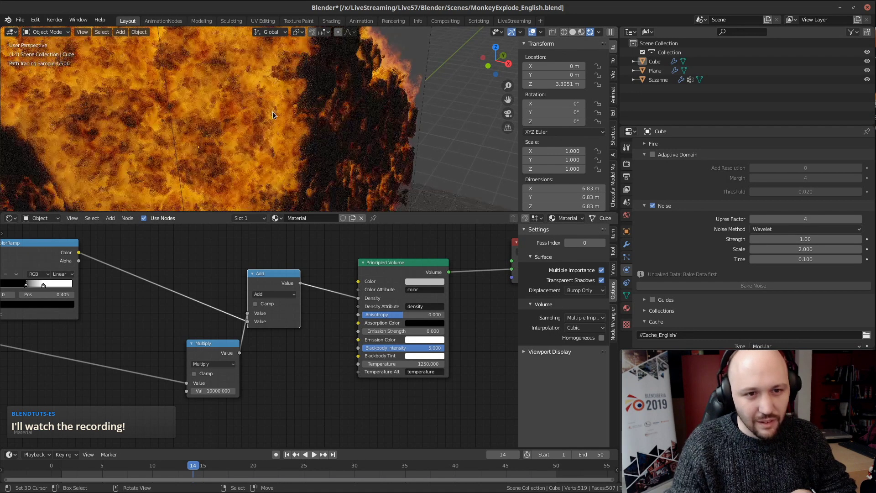
Step: Move the white stop of the Musgrave ColorRamp to position 0.491
{"action": "middle_click_drag", "start_coordinate": [169, 301], "coordinate": [349, 319]}
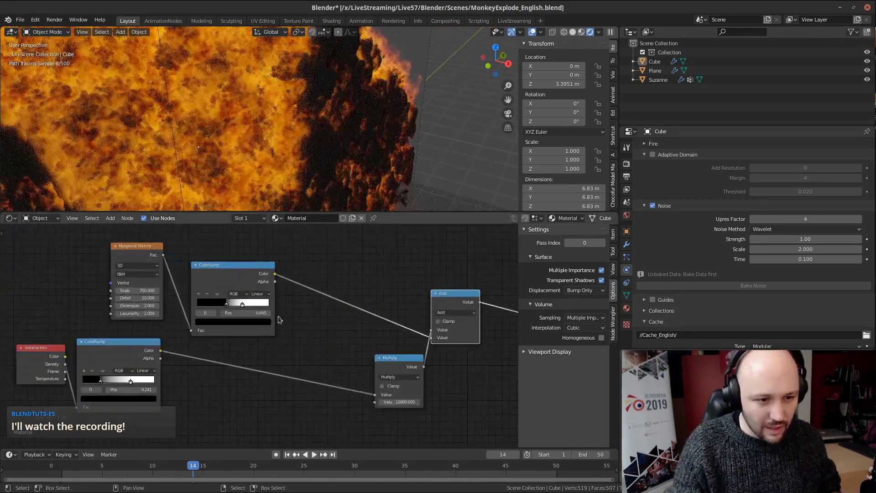
{"action": "scroll", "coordinate": [350, 319], "scroll_direction": "up", "scroll_amount": 2}
{"action": "left_click_drag", "start_coordinate": [214, 295], "coordinate": [245, 294]}
{"action": "middle_click_drag", "start_coordinate": [370, 329], "coordinate": [254, 338]}
Step: Try Divide and Multiply Add on the Math node feeding the Density, and return it to Multiply
{"action": "left_click", "coordinate": [398, 313]}
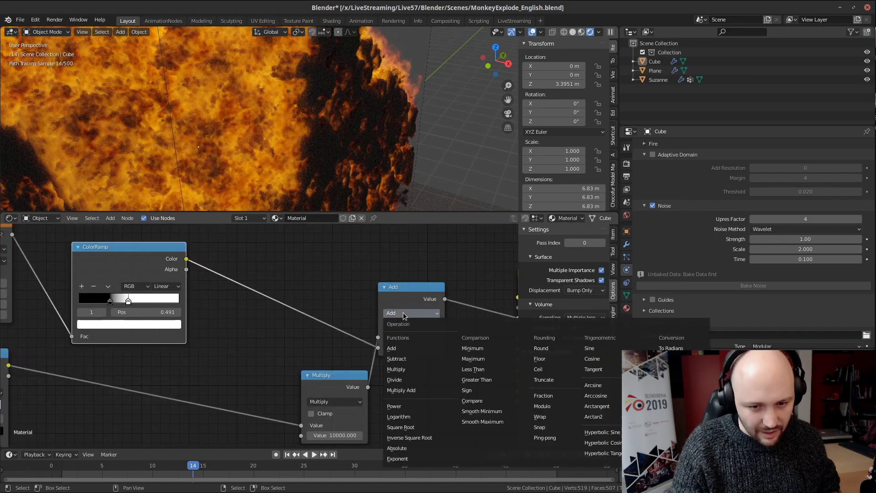
{"action": "left_click", "coordinate": [403, 312]}
{"action": "left_click", "coordinate": [401, 313]}
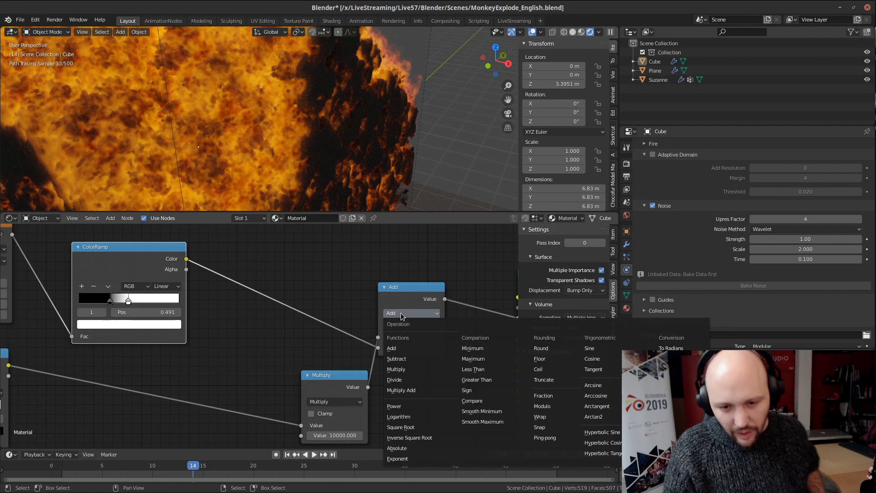
{"action": "left_click", "coordinate": [424, 380]}
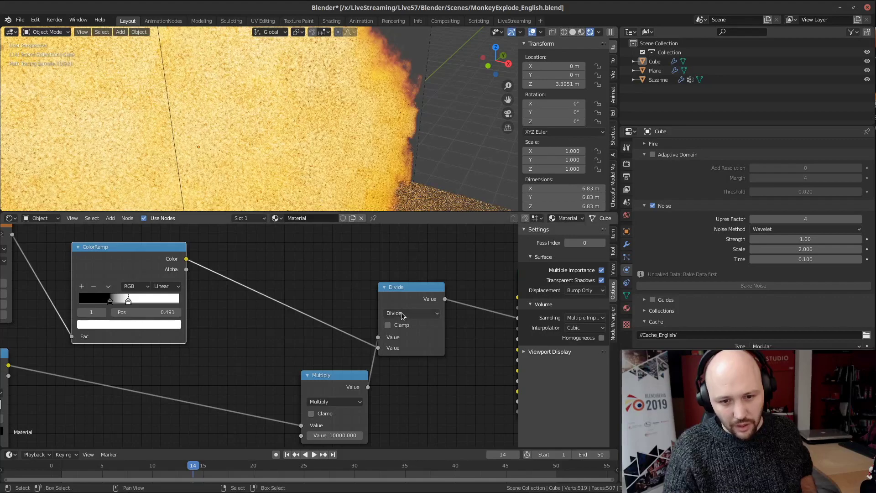
{"action": "left_click", "coordinate": [401, 313]}
{"action": "left_click", "coordinate": [411, 370]}
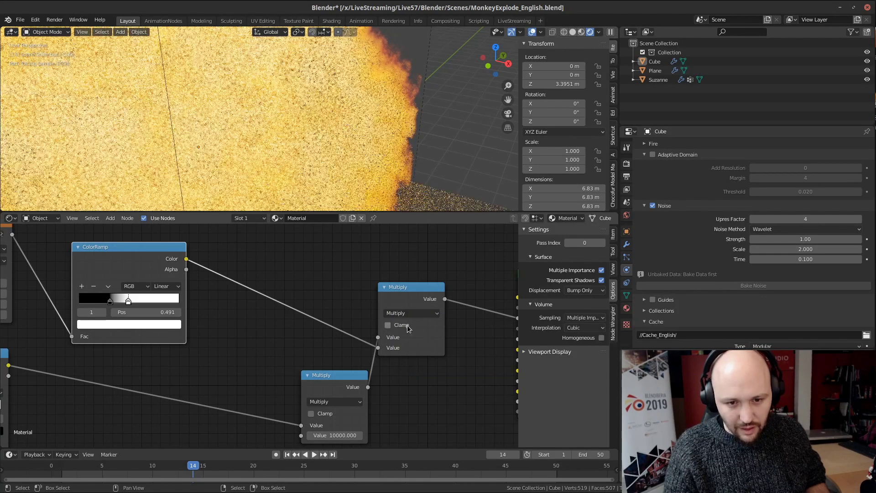
{"action": "left_click", "coordinate": [411, 313]}
{"action": "left_click", "coordinate": [412, 391]}
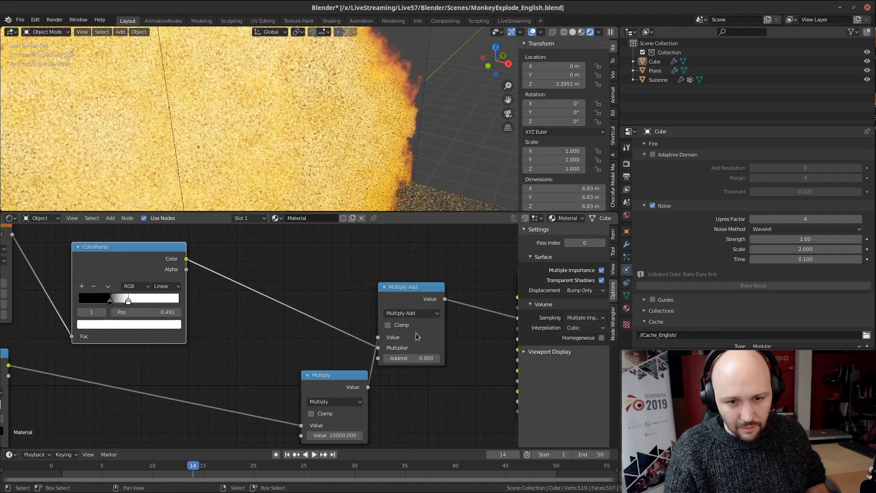
{"action": "left_click", "coordinate": [420, 314]}
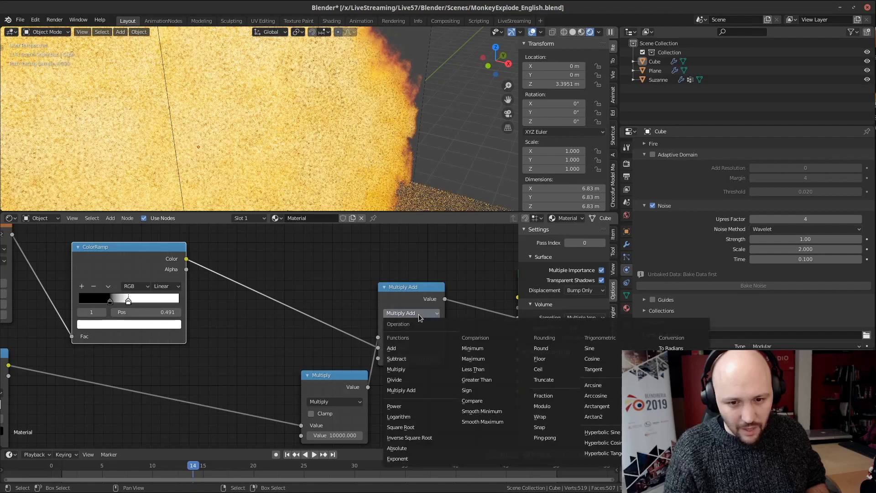
{"action": "left_click", "coordinate": [420, 370]}
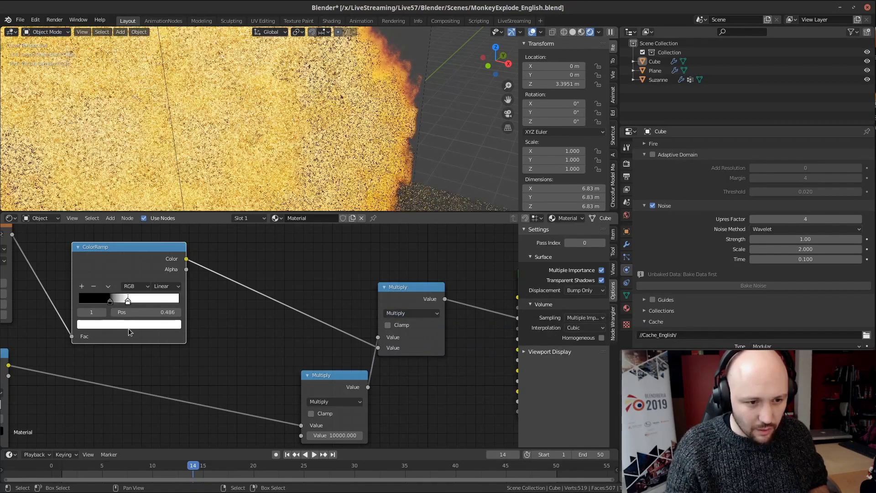
Step: Lighten the Musgrave ColorRamp's black stop to a grey of value 0.322 and move it to position 0.500
{"action": "left_click", "coordinate": [130, 325]}
{"action": "left_click_drag", "start_coordinate": [159, 237], "coordinate": [159, 186]}
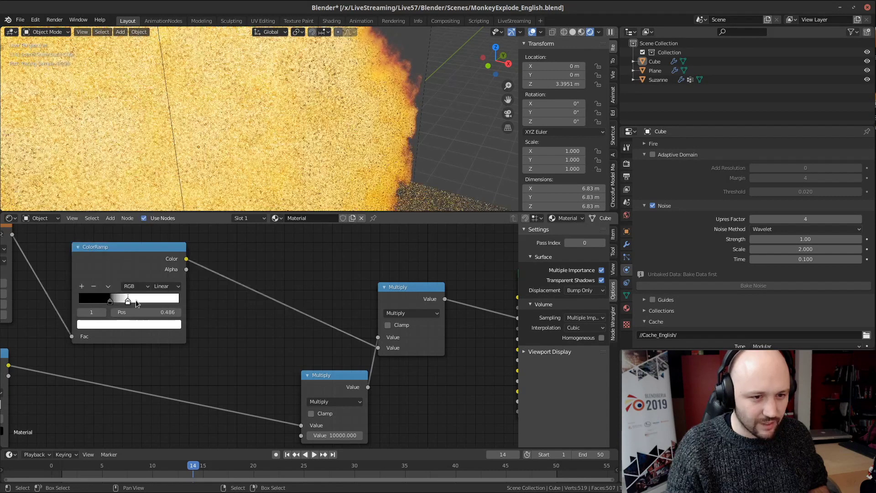
{"action": "left_click", "coordinate": [110, 301]}
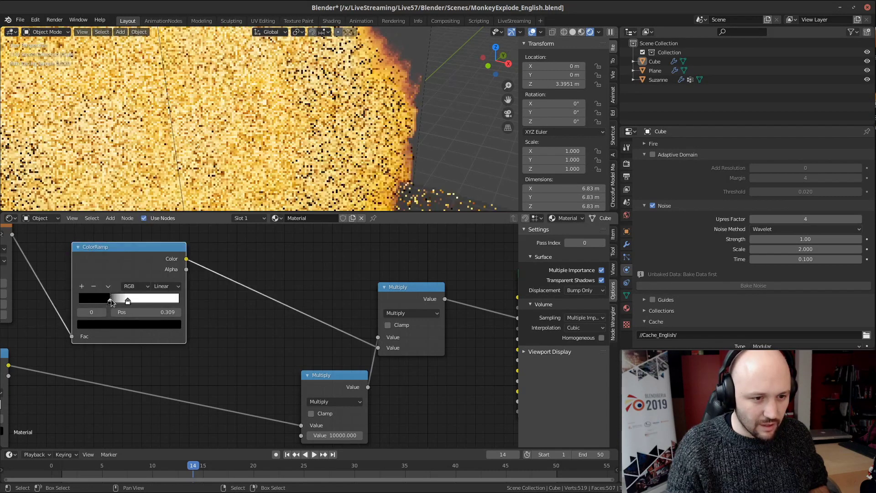
{"action": "left_click", "coordinate": [116, 324]}
{"action": "mouse_move", "coordinate": [159, 226]}
{"action": "left_mouse_down"}
{"action": "mouse_move", "coordinate": [160, 192]}
{"action": "mouse_move", "coordinate": [159, 257]}
{"action": "mouse_move", "coordinate": [159, 231]}
{"action": "mouse_move", "coordinate": [160, 239]}
{"action": "left_mouse_up"}
{"action": "middle_click_drag", "start_coordinate": [219, 320], "coordinate": [270, 341]}
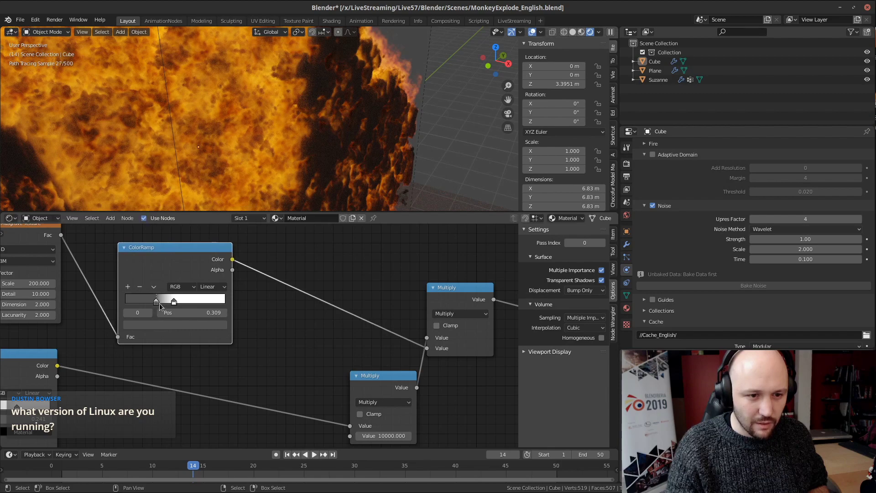
{"action": "left_click_drag", "start_coordinate": [160, 303], "coordinate": [199, 299]}
{"action": "mouse_move", "coordinate": [199, 298]}
{"action": "left_mouse_down"}
{"action": "mouse_move", "coordinate": [229, 296]}
{"action": "mouse_move", "coordinate": [202, 297]}
{"action": "left_mouse_up"}
Step: Reduce the Musgrave Texture's scale to 4.300 and darken the ColorRamp's grey stop back to black
{"action": "middle_click_drag", "start_coordinate": [95, 292], "coordinate": [221, 313]}
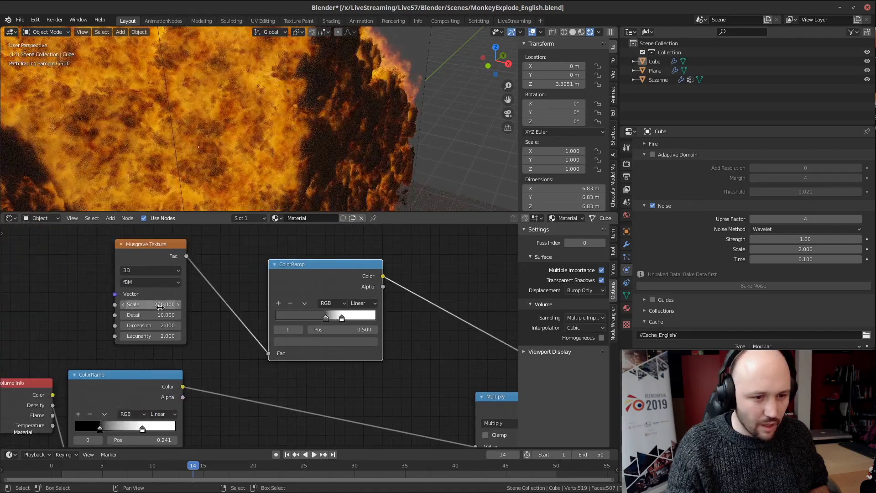
{"action": "left_click_drag", "start_coordinate": [158, 304], "coordinate": [110, 312]}
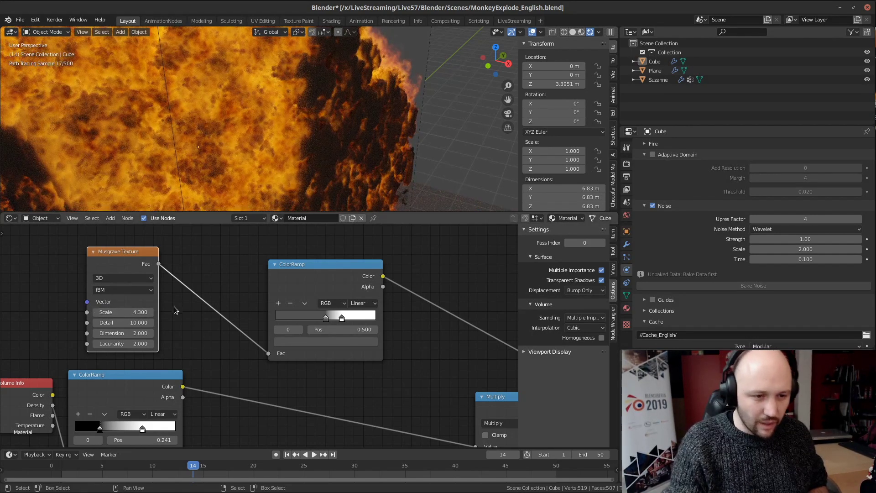
{"action": "left_click", "coordinate": [121, 313]}
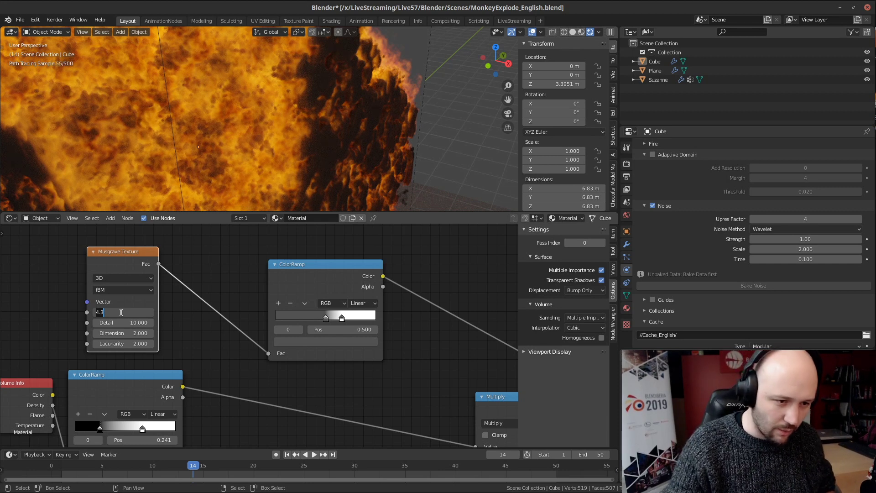
{"action": "left_click", "coordinate": [326, 321]}
{"action": "left_click", "coordinate": [327, 339]}
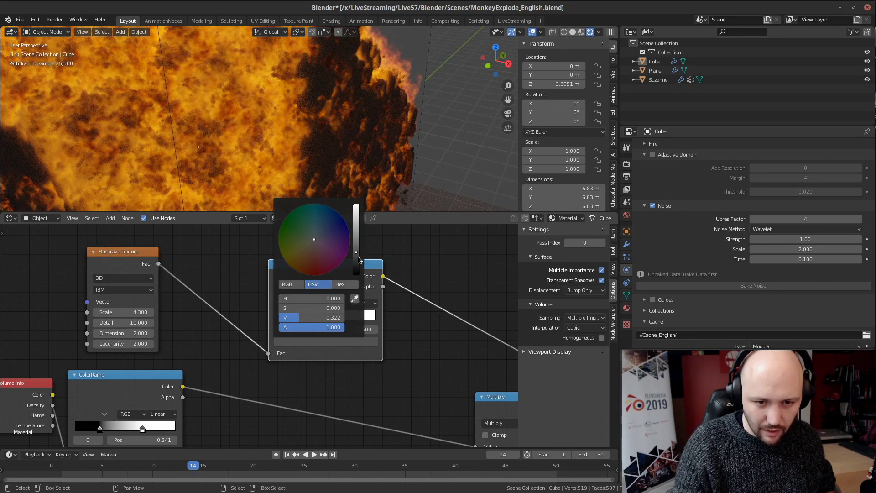
{"action": "left_click_drag", "start_coordinate": [358, 259], "coordinate": [357, 278]}
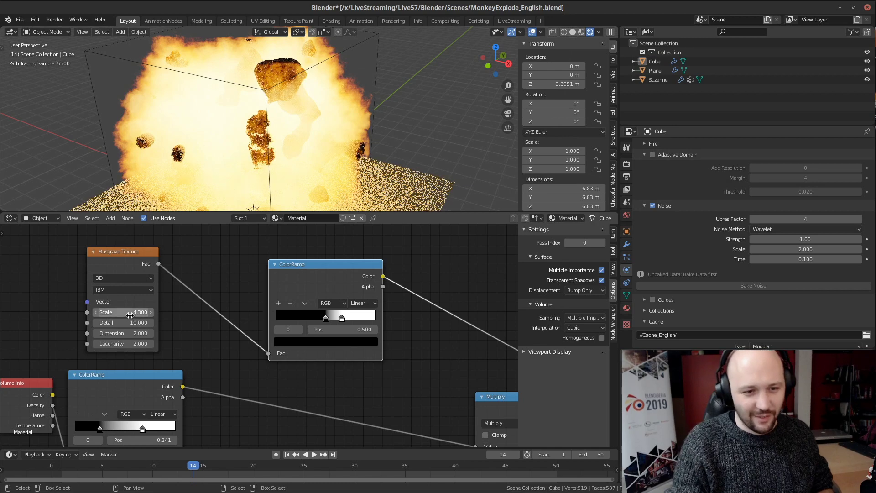
Step: Spread the Musgrave ColorRamp's stops to positions 0.005 and 0.995 and set the Musgrave Texture's scale to 43.500
{"action": "left_click_drag", "start_coordinate": [130, 315], "coordinate": [241, 315]}
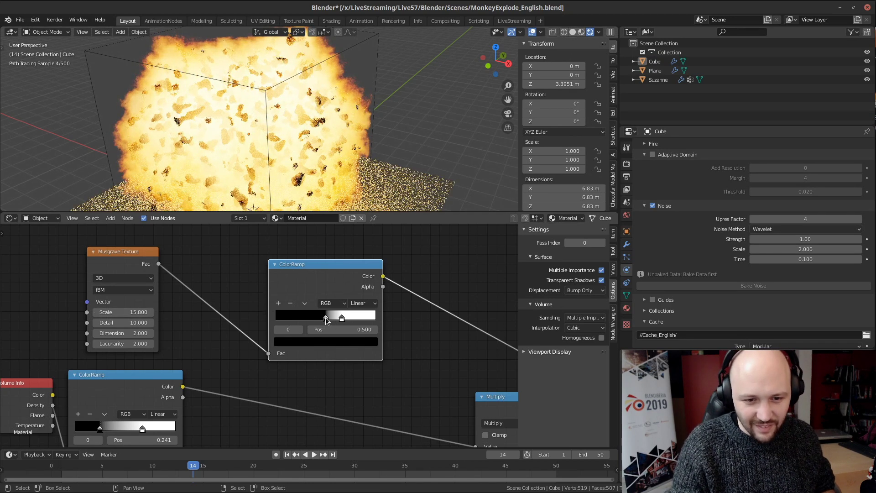
{"action": "left_click_drag", "start_coordinate": [326, 319], "coordinate": [402, 319]}
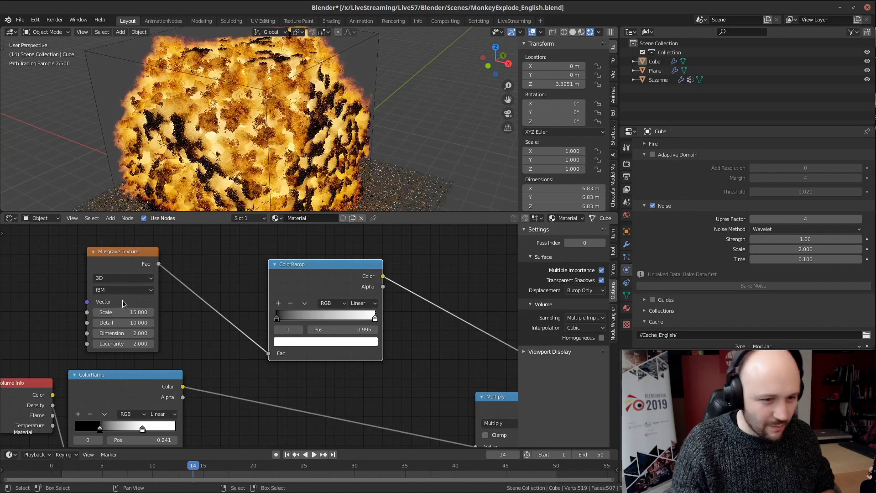
{"action": "left_click_drag", "start_coordinate": [122, 312], "coordinate": [149, 312]}
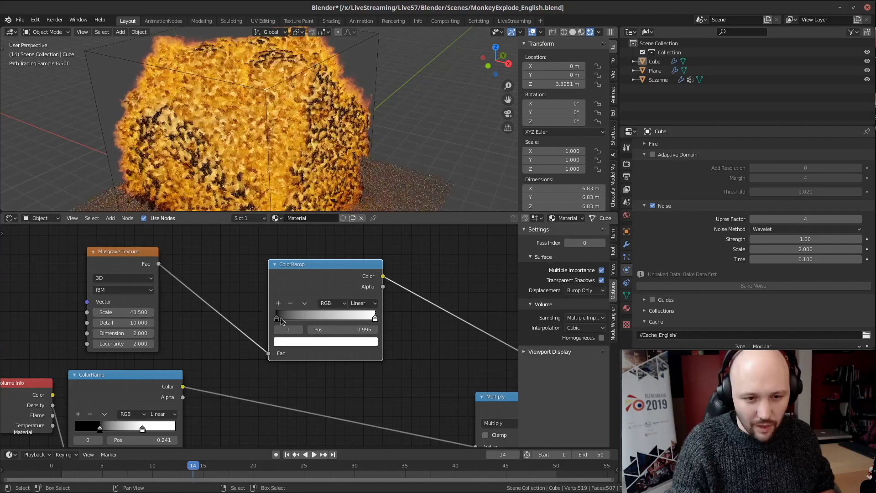
Step: Lighten the black stop of the Musgrave ColorRamp to a medium grey
{"action": "left_click", "coordinate": [277, 318]}
{"action": "left_click", "coordinate": [290, 343]}
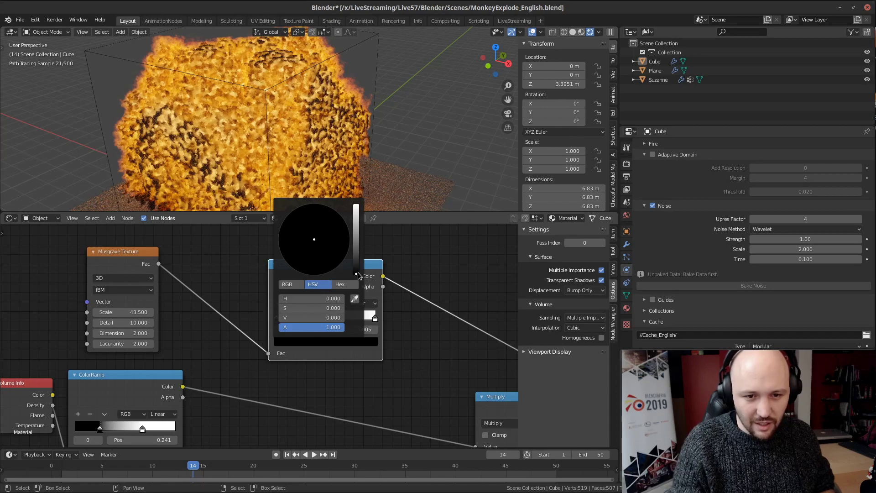
{"action": "left_click_drag", "start_coordinate": [358, 272], "coordinate": [356, 243]}
{"action": "left_click", "coordinate": [438, 299]}
Step: Inspect the fire and smoke detail of the rendered explosion from several angles and distances
{"action": "scroll", "coordinate": [296, 137], "scroll_direction": "down", "scroll_amount": 4}
{"action": "mouse_move", "coordinate": [351, 155]}
{"action": "middle_mouse_down"}
{"action": "mouse_move", "coordinate": [285, 131]}
{"action": "mouse_move", "coordinate": [292, 139]}
{"action": "middle_mouse_up"}
{"action": "scroll", "coordinate": [294, 136], "scroll_direction": "up", "scroll_amount": 4}
{"action": "scroll", "coordinate": [294, 141], "scroll_direction": "down", "scroll_amount": 4}
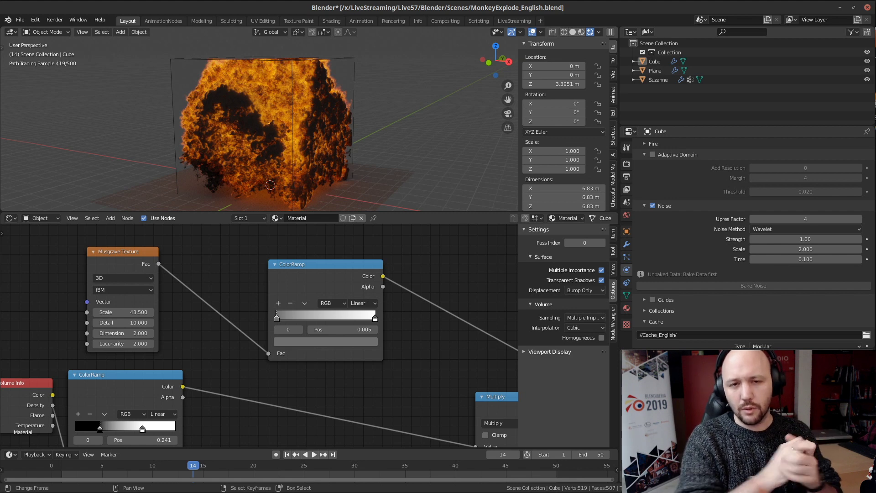
{"action": "mouse_move", "coordinate": [326, 155]}
{"action": "middle_mouse_down"}
{"action": "mouse_move", "coordinate": [340, 157]}
{"action": "mouse_move", "coordinate": [299, 154]}
{"action": "mouse_move", "coordinate": [296, 166]}
{"action": "middle_mouse_up"}
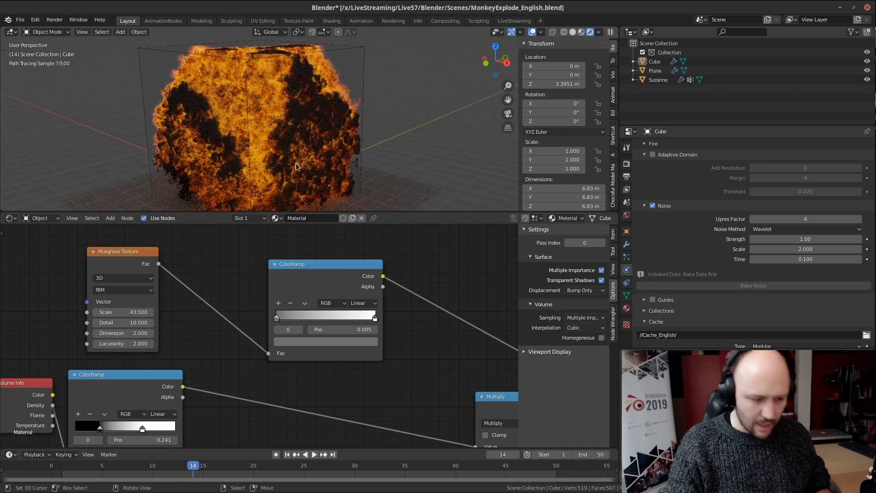
{"action": "scroll", "coordinate": [294, 104], "scroll_direction": "up", "scroll_amount": 2}
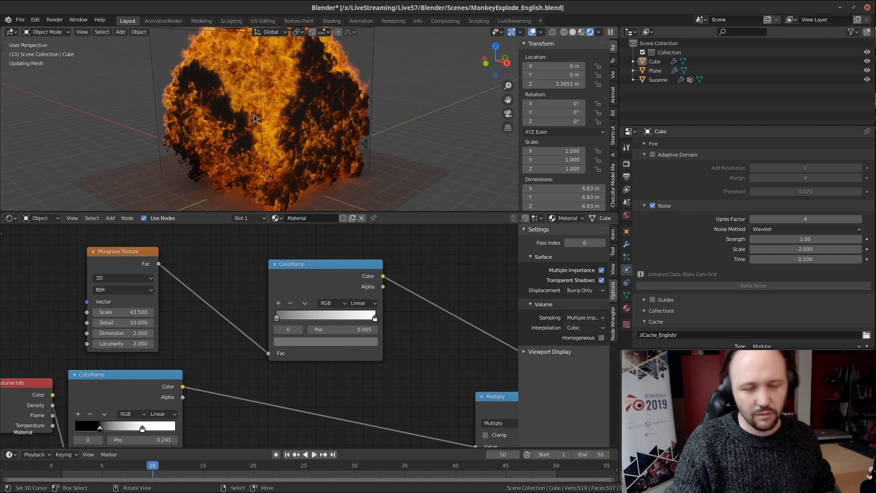
Step: Go to frame 5 of the animation and examine the rendered explosion's fire detail up close
{"action": "scroll", "coordinate": [273, 130], "scroll_direction": "down", "scroll_amount": 2}
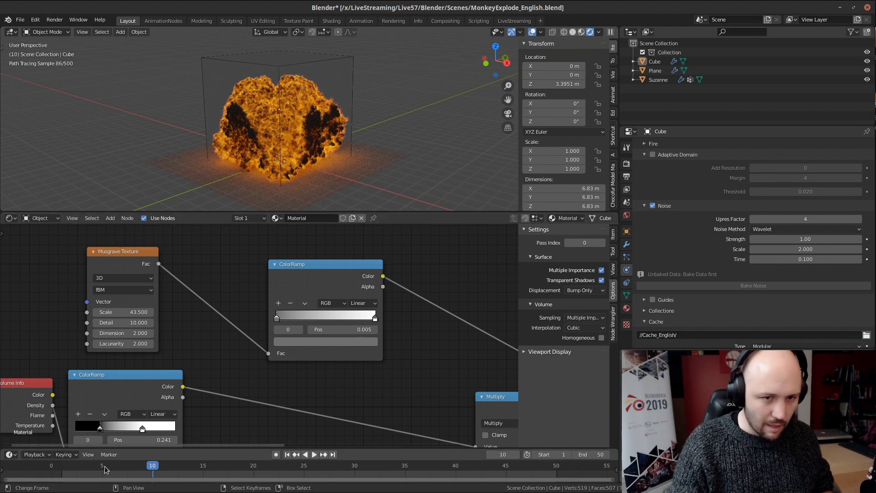
{"action": "key", "text": "shift+Left"}
{"action": "key", "text": "space"}
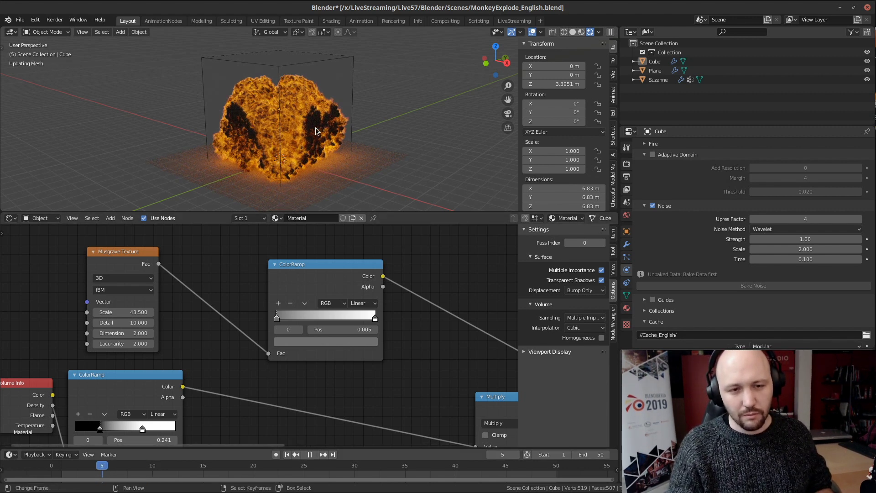
{"action": "key", "text": "space"}
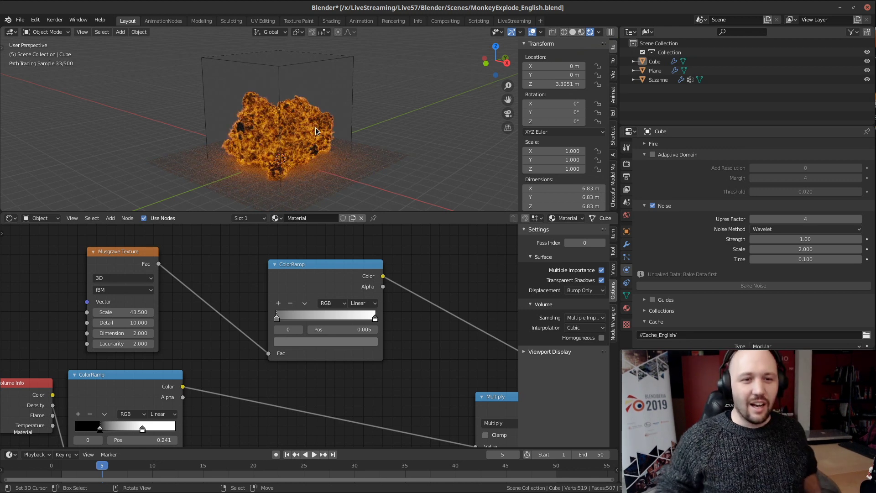
{"action": "scroll", "coordinate": [318, 131], "scroll_direction": "up", "scroll_amount": 8}
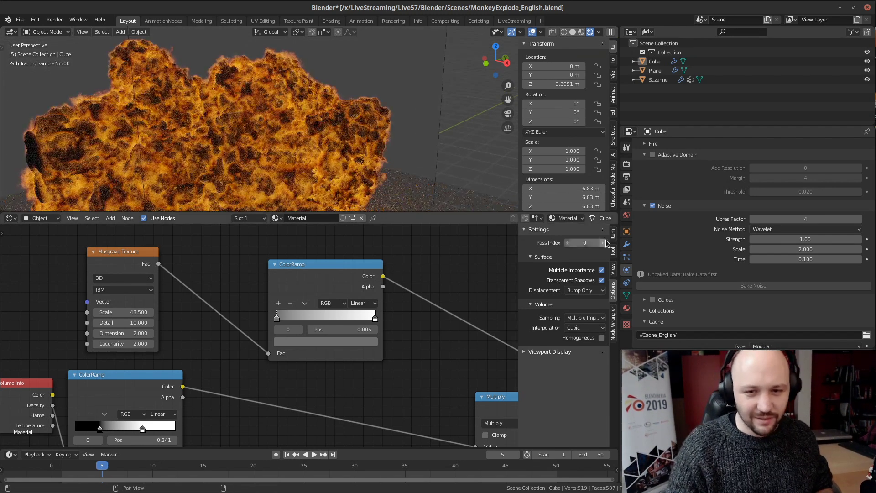
Step: Enlarge the 3D viewport over the node editor and view the whole explosion at frame 5 from another side
{"action": "left_click_drag", "start_coordinate": [587, 212], "coordinate": [410, 408]}
{"action": "middle_click_drag", "start_coordinate": [228, 293], "coordinate": [445, 264]}
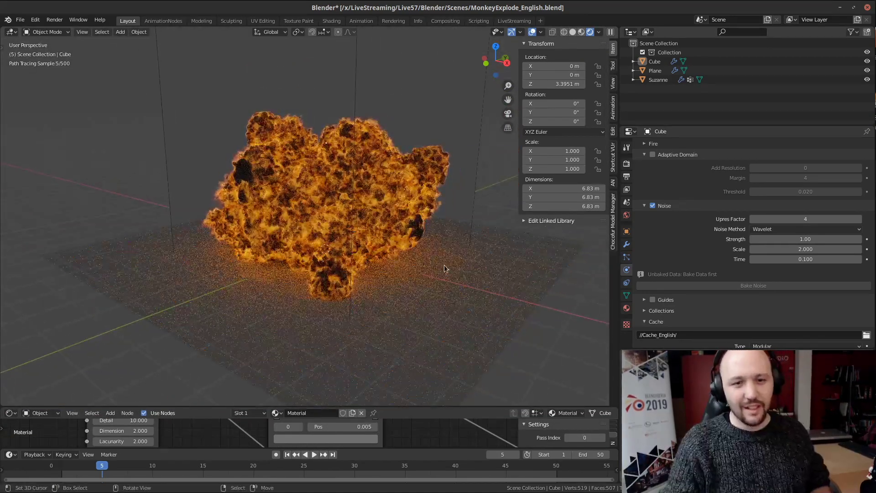
{"action": "scroll", "coordinate": [445, 265], "scroll_direction": "up", "scroll_amount": 5}
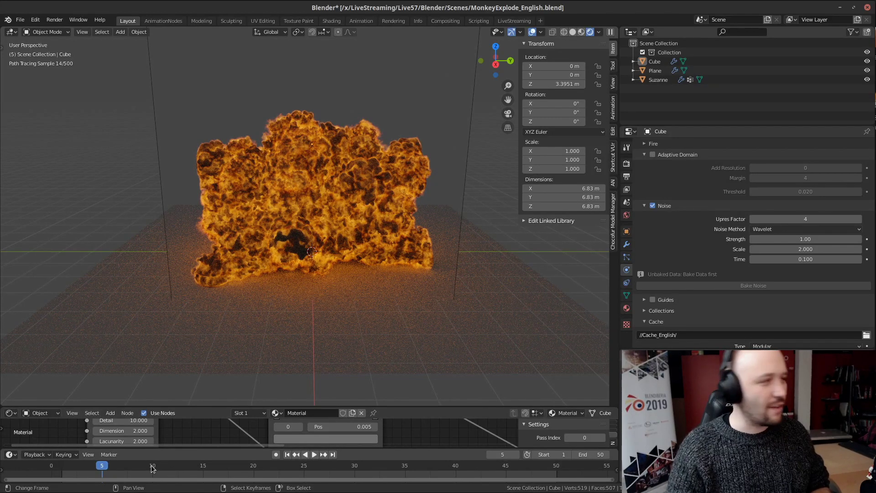
Step: Go to frame 10 and examine the distribution of fire and dark smoke across the explosion from different sides
{"action": "left_click", "coordinate": [152, 469]}
{"action": "key", "text": "space"}
{"action": "key", "text": "space"}
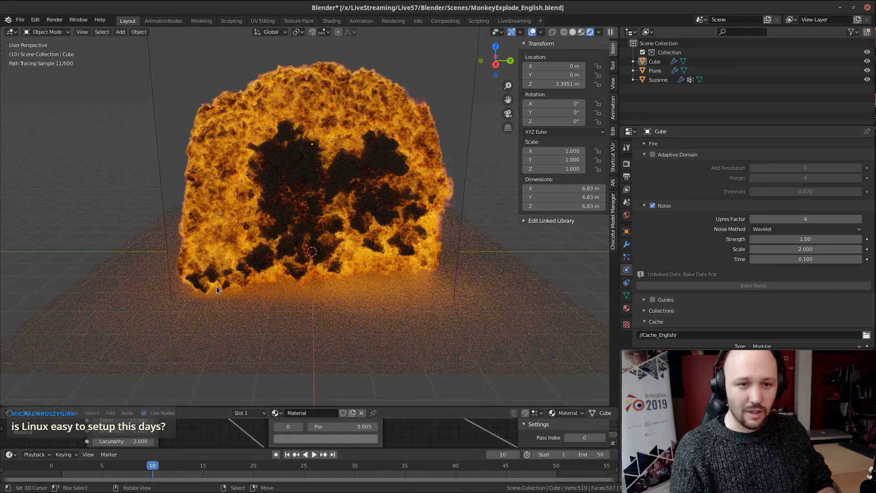
{"action": "middle_click_drag", "start_coordinate": [217, 290], "coordinate": [251, 246]}
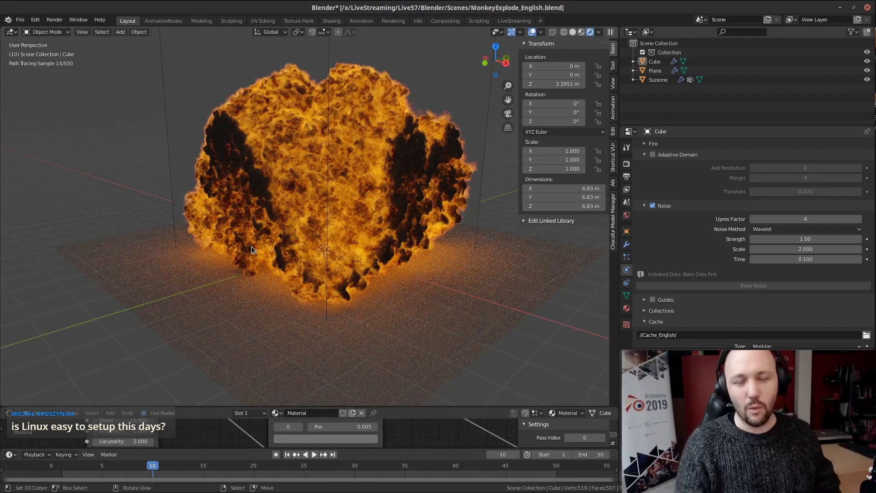